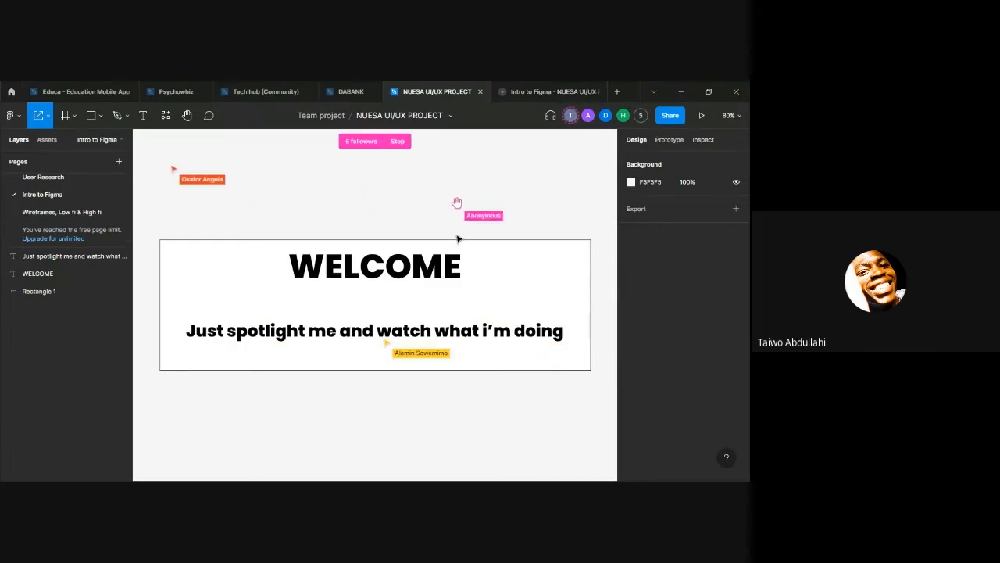
{"action": "scroll", "coordinate": [488, 336], "scroll_direction": "down", "scroll_amount": 1}
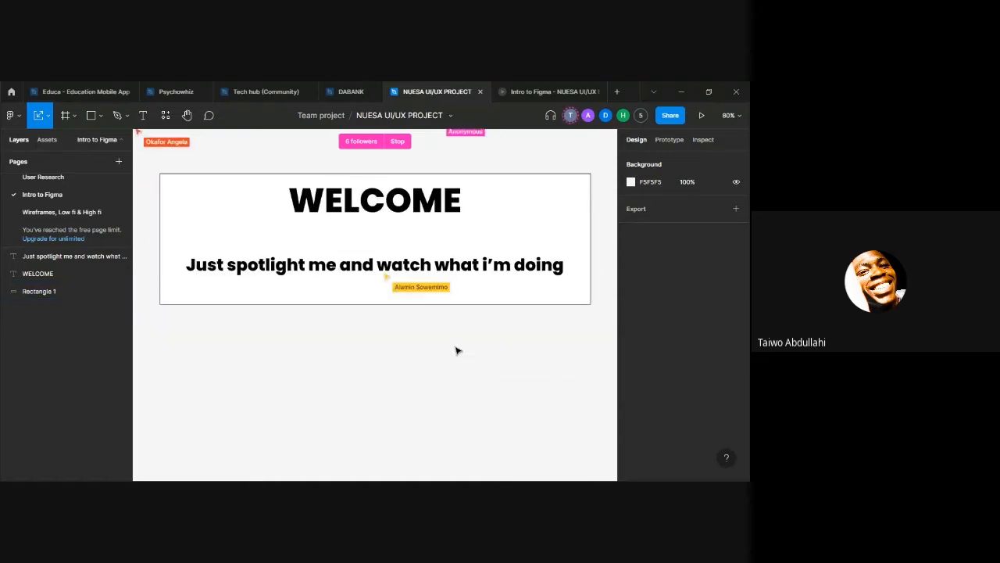
{"action": "scroll", "coordinate": [450, 328], "scroll_direction": "up", "scroll_amount": 3}
{"action": "scroll", "coordinate": [439, 299], "scroll_direction": "down", "scroll_amount": 3}
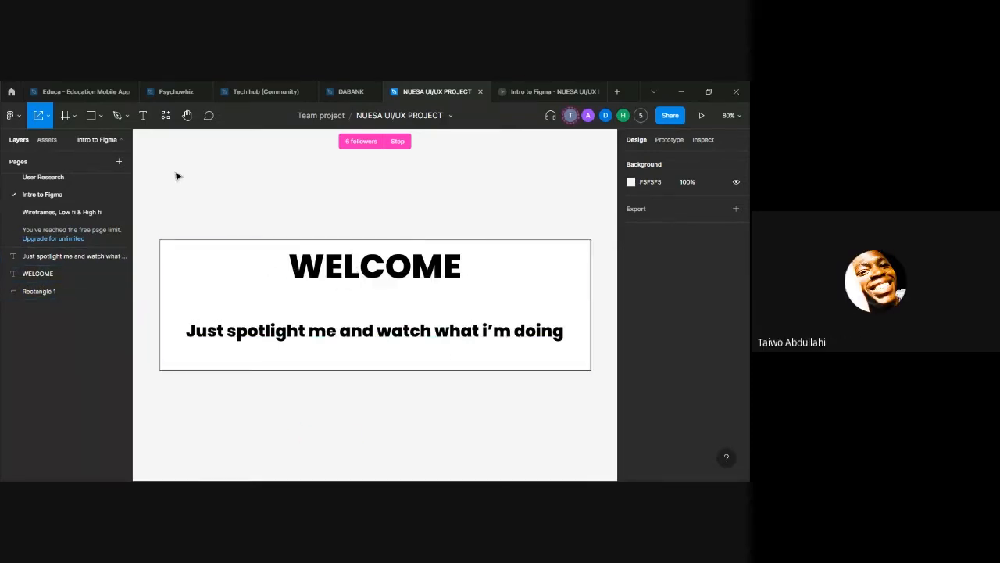
Step: Go to the home screen and look over the files and contributors of Team 1's Team project
{"action": "left_click", "coordinate": [11, 91]}
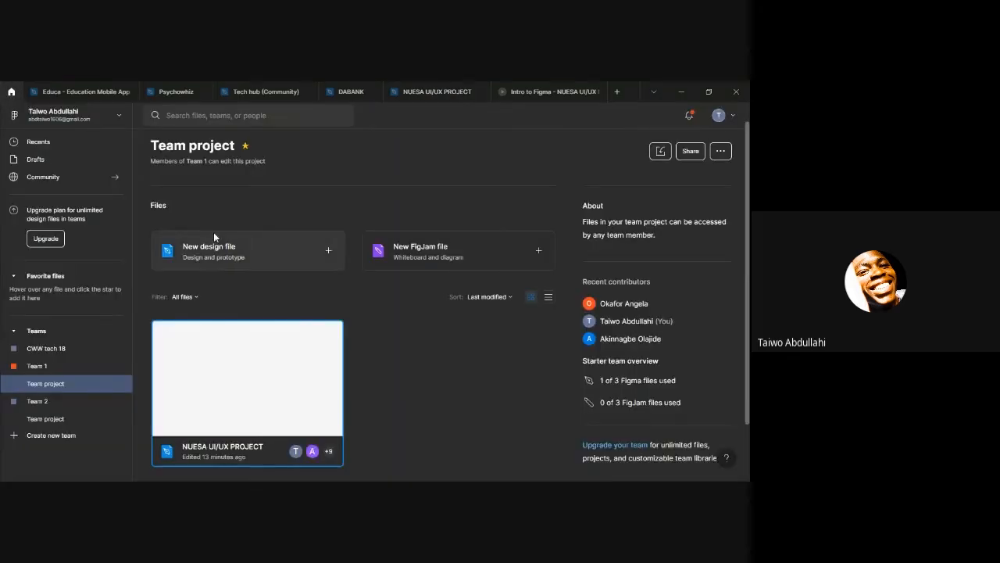
{"action": "scroll", "coordinate": [213, 232], "scroll_direction": "up", "scroll_amount": 1}
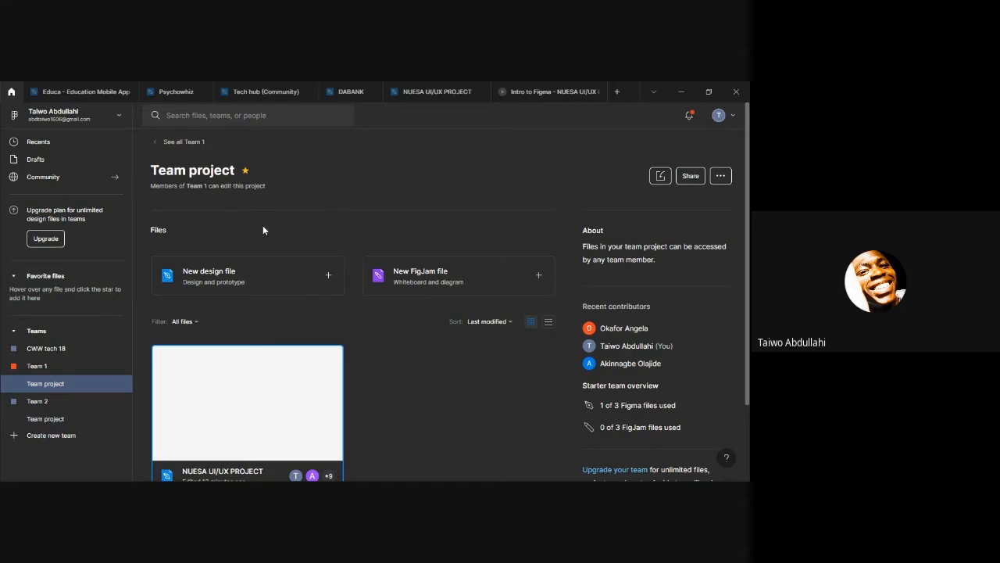
{"action": "scroll", "coordinate": [415, 293], "scroll_direction": "down", "scroll_amount": 2}
{"action": "scroll", "coordinate": [419, 302], "scroll_direction": "up", "scroll_amount": 2}
{"action": "scroll", "coordinate": [29, 347], "scroll_direction": "down", "scroll_amount": 2}
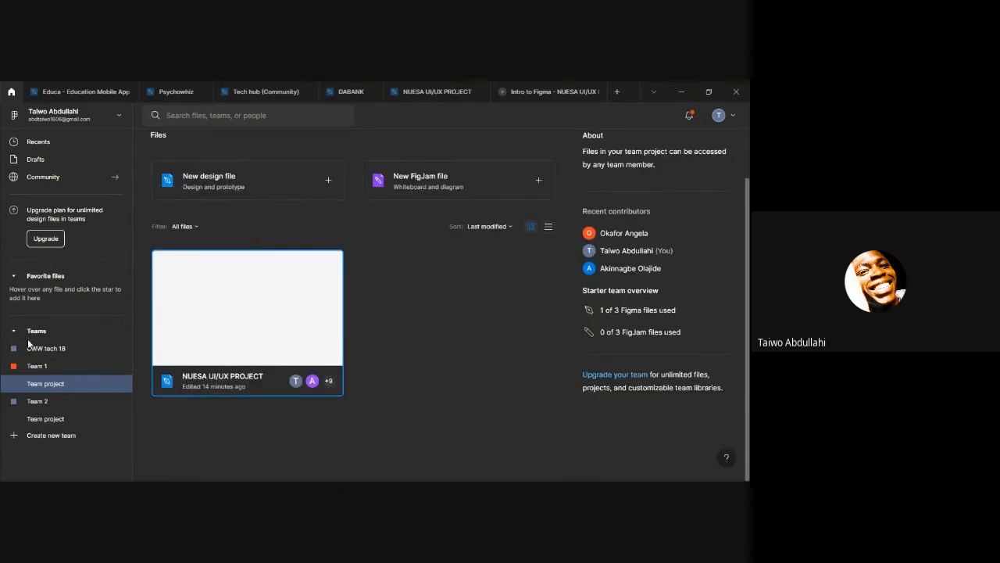
{"action": "scroll", "coordinate": [47, 329], "scroll_direction": "up", "scroll_amount": 2}
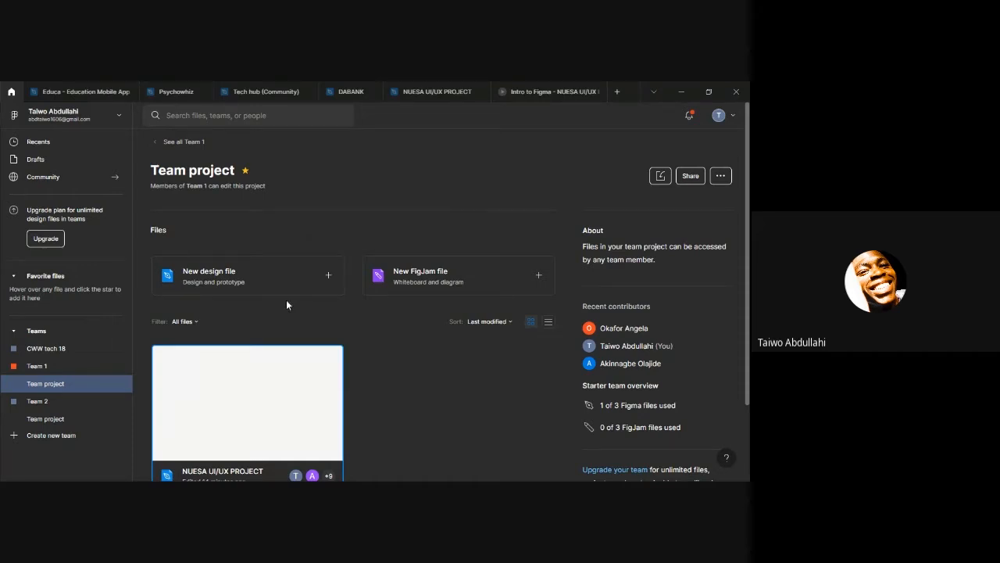
Step: View the CWW tech 18 and Team 1 teams and open the NUESA UI/UX PROJECT file from Team 1's project
{"action": "left_click", "coordinate": [37, 349]}
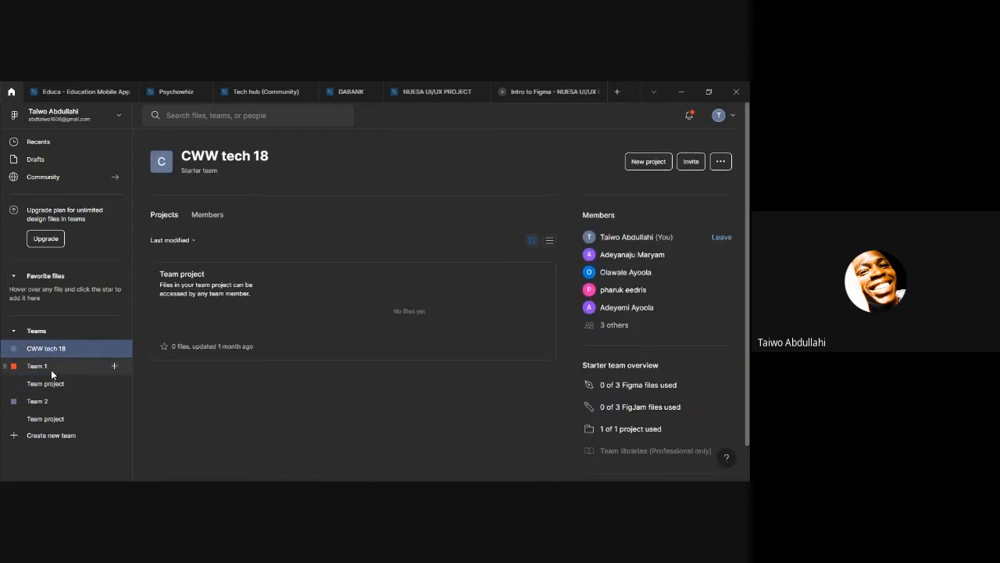
{"action": "left_click", "coordinate": [51, 370]}
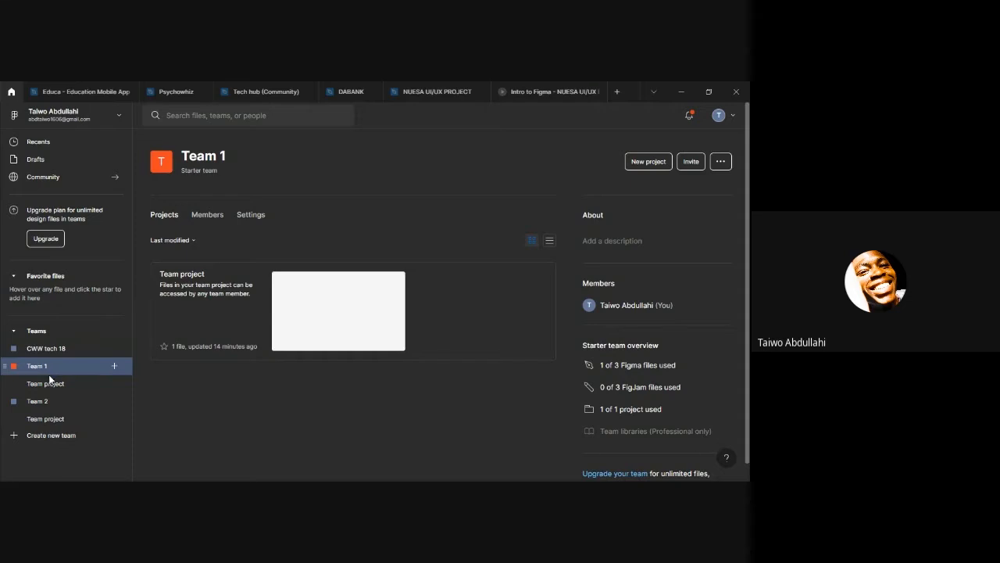
{"action": "left_click", "coordinate": [54, 380]}
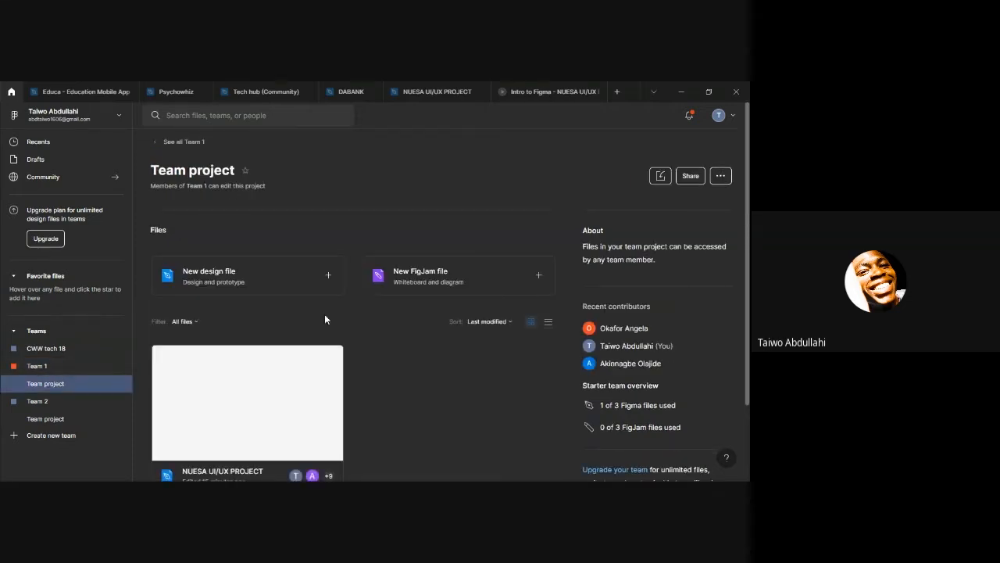
{"action": "scroll", "coordinate": [253, 344], "scroll_direction": "down", "scroll_amount": 2}
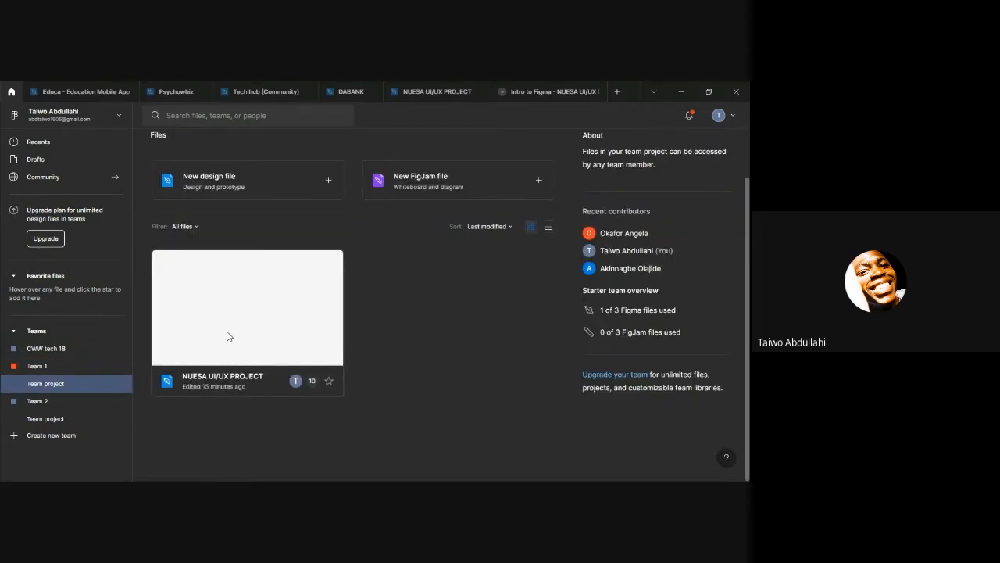
{"action": "left_click", "coordinate": [230, 338]}
{"action": "double_click", "coordinate": [229, 338]}
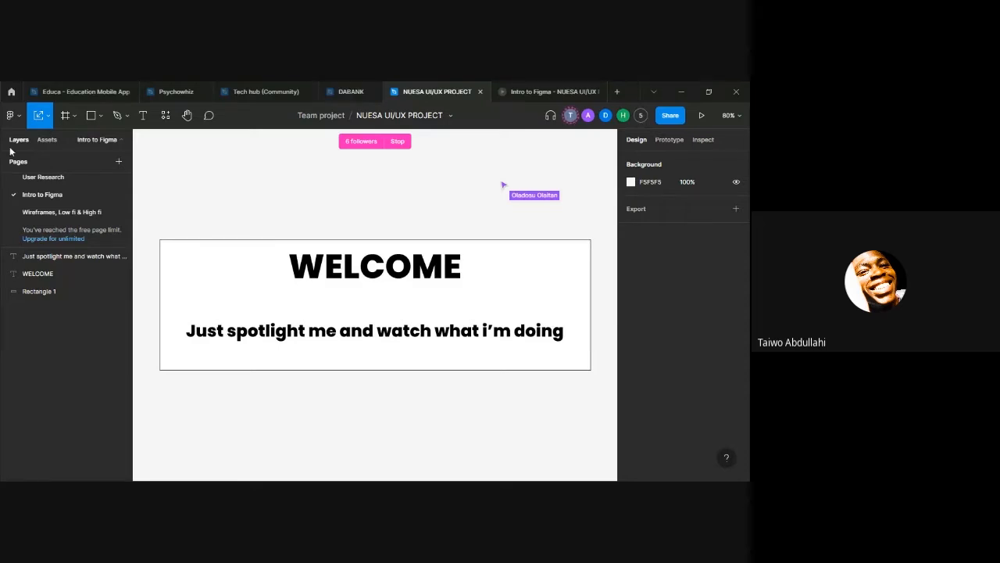
{"action": "left_click", "coordinate": [12, 115]}
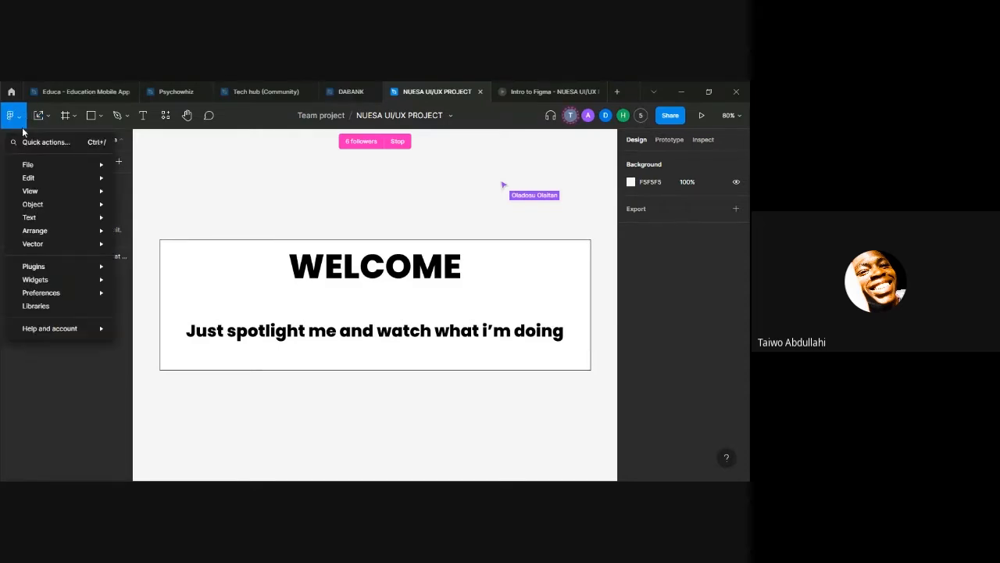
{"action": "mouse_move", "coordinate": [101, 167]}
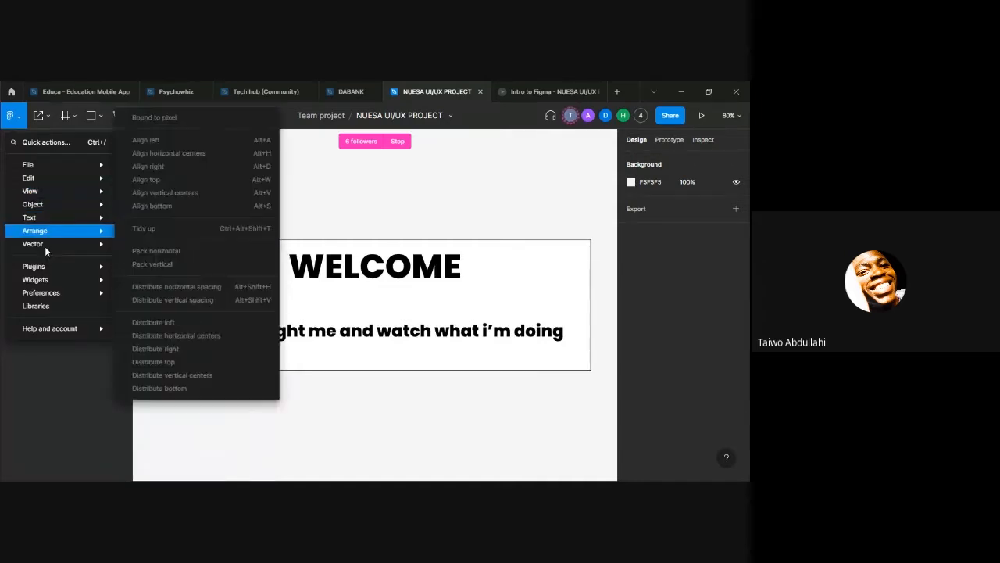
{"action": "mouse_move", "coordinate": [48, 279]}
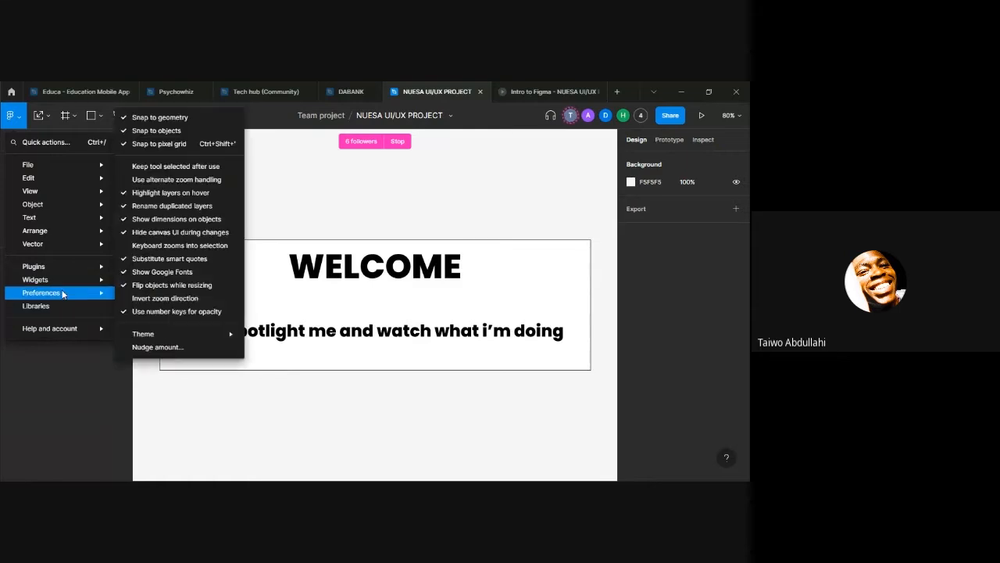
{"action": "left_click", "coordinate": [309, 408]}
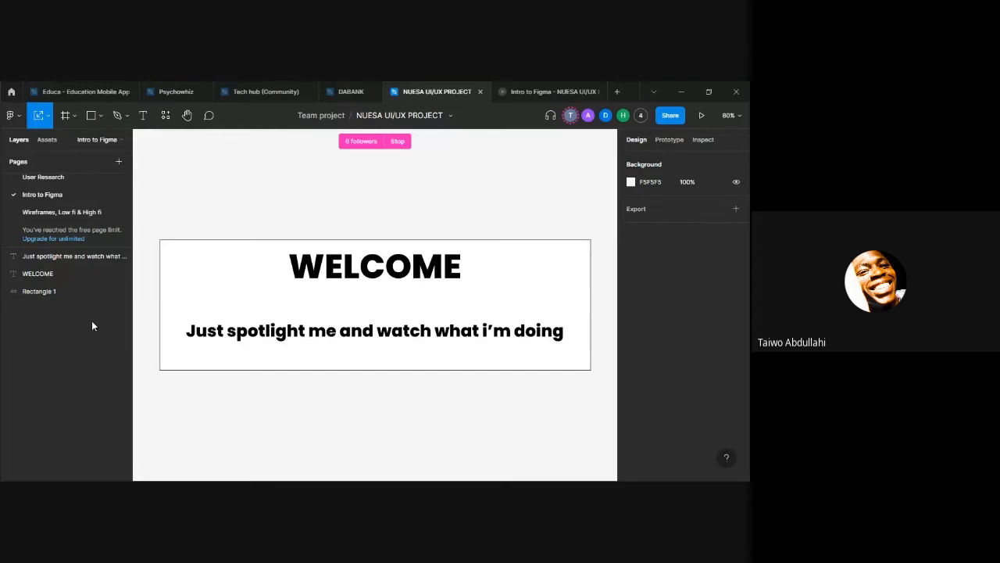
Step: Switch the interface theme to Light in the preferences
{"action": "left_click", "coordinate": [10, 114]}
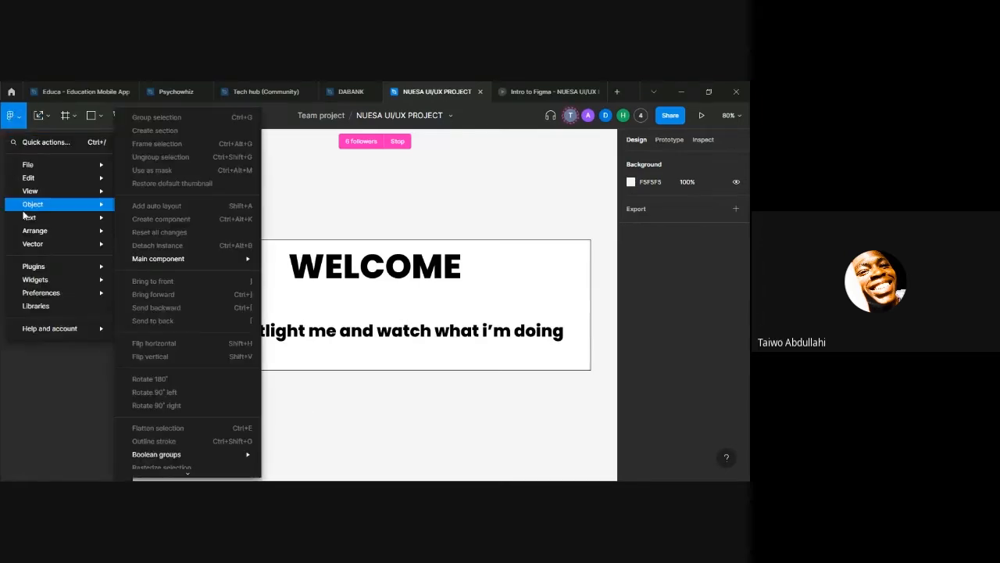
{"action": "mouse_move", "coordinate": [56, 292]}
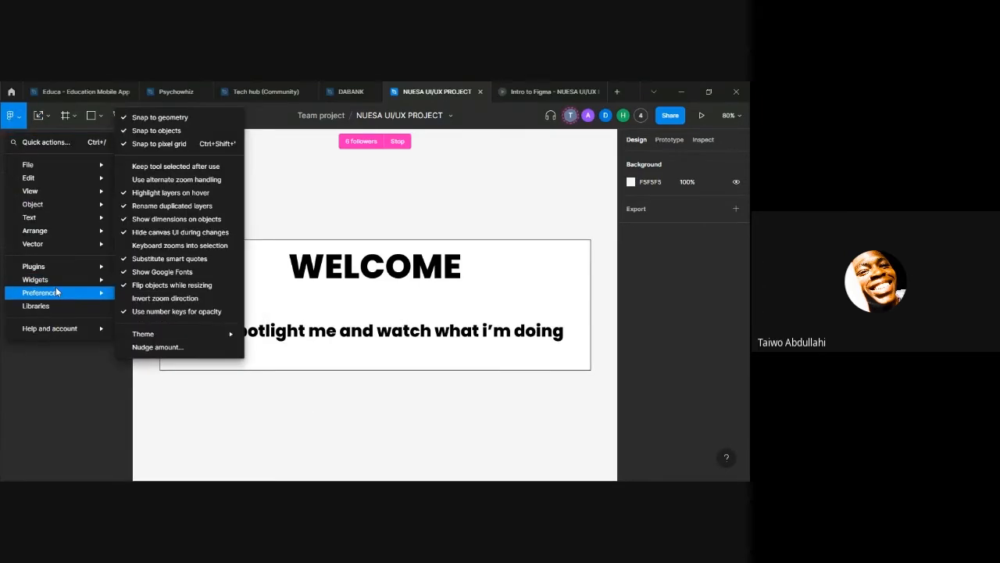
{"action": "mouse_move", "coordinate": [199, 330]}
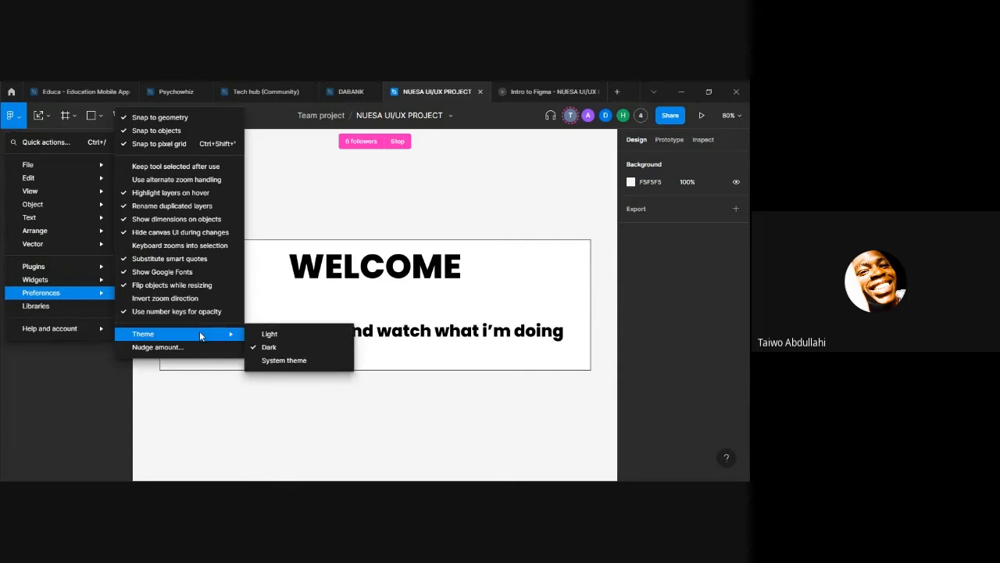
{"action": "left_click", "coordinate": [298, 337]}
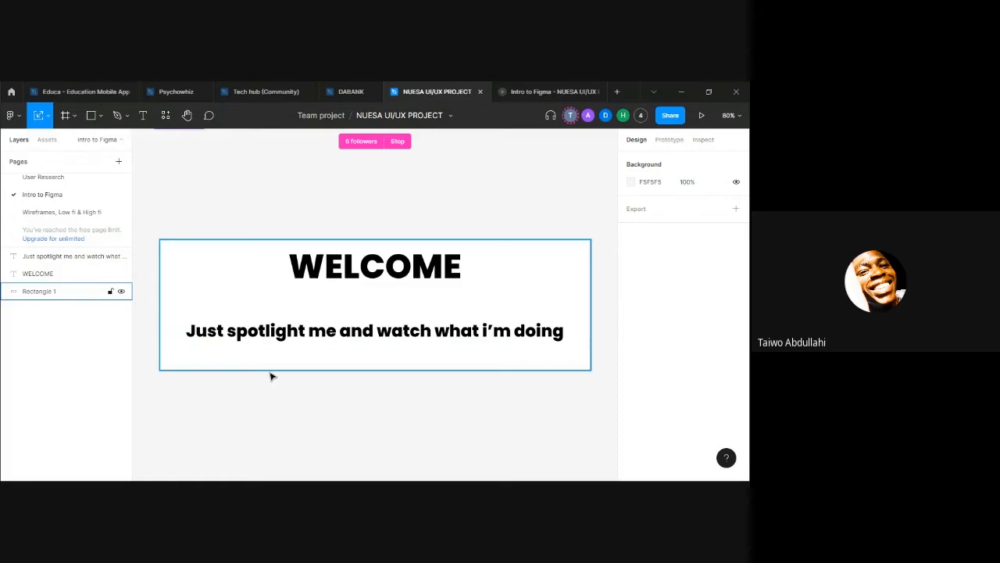
Step: Switch the interface theme back to Dark in the preferences
{"action": "left_click", "coordinate": [19, 117]}
{"action": "mouse_move", "coordinate": [61, 285]}
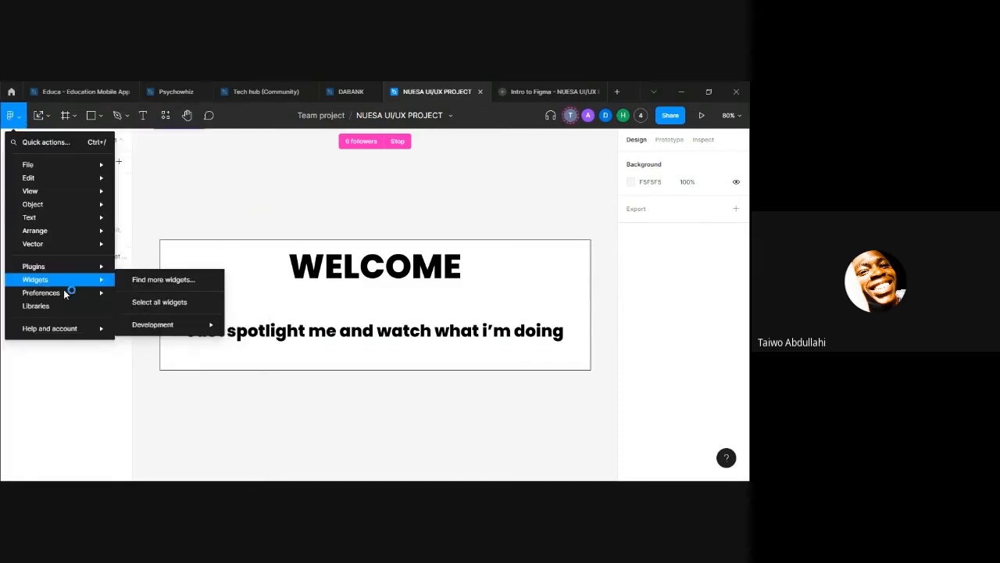
{"action": "mouse_move", "coordinate": [90, 294]}
{"action": "mouse_move", "coordinate": [157, 337]}
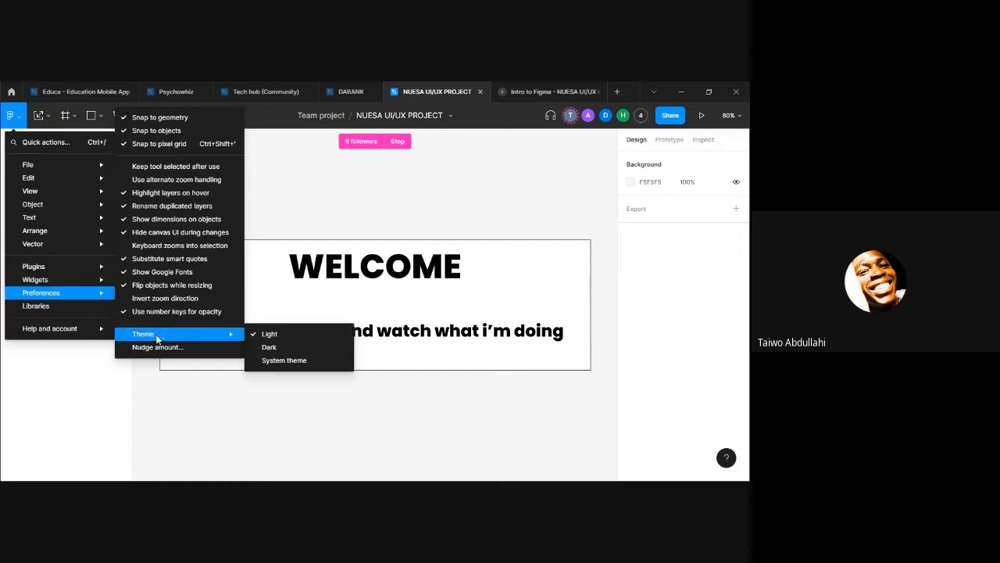
{"action": "left_click", "coordinate": [273, 346]}
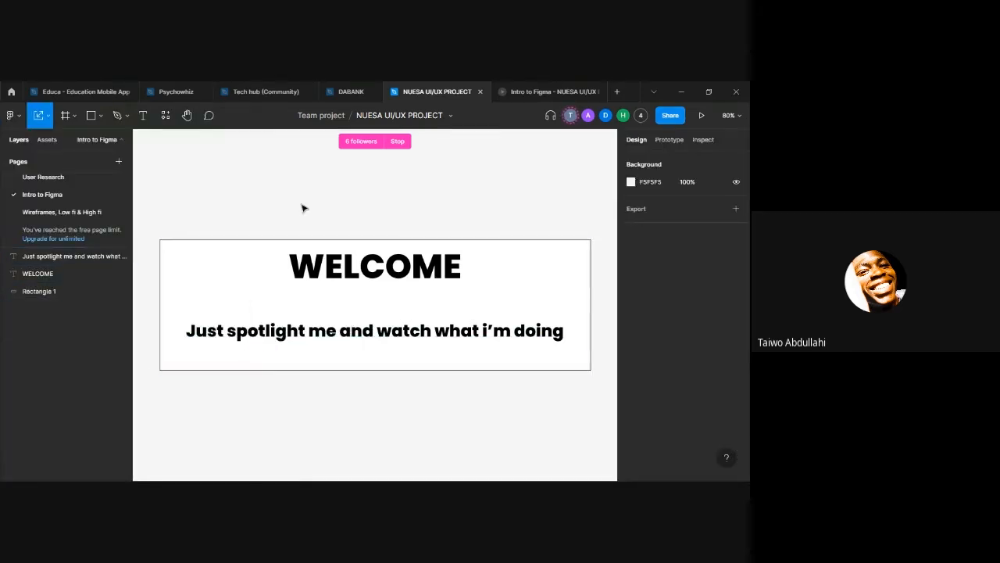
{"action": "scroll", "coordinate": [334, 253], "scroll_direction": "down", "scroll_amount": 2}
{"action": "scroll", "coordinate": [339, 254], "scroll_direction": "up", "scroll_amount": 2}
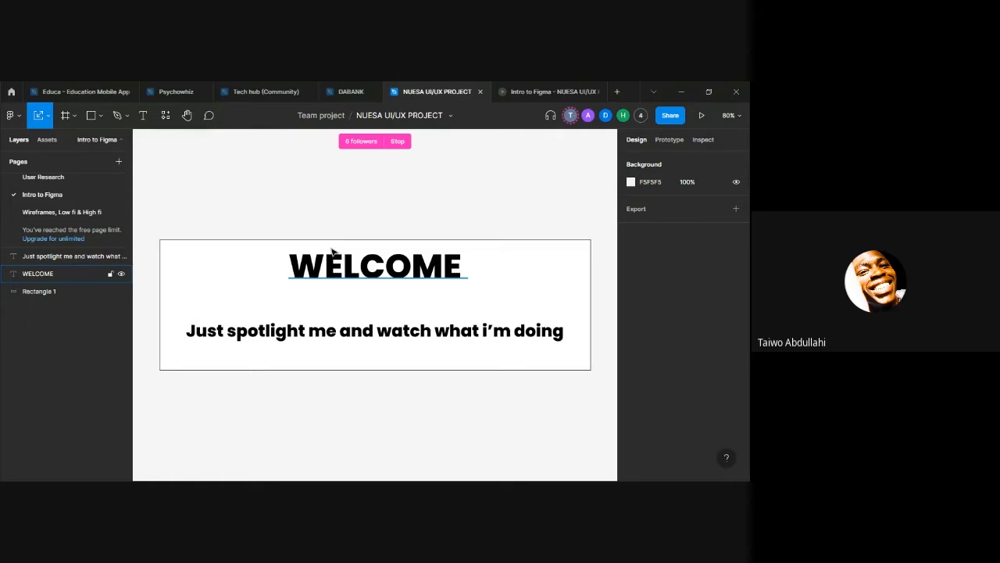
{"action": "scroll", "coordinate": [331, 248], "scroll_direction": "down", "scroll_amount": 5}
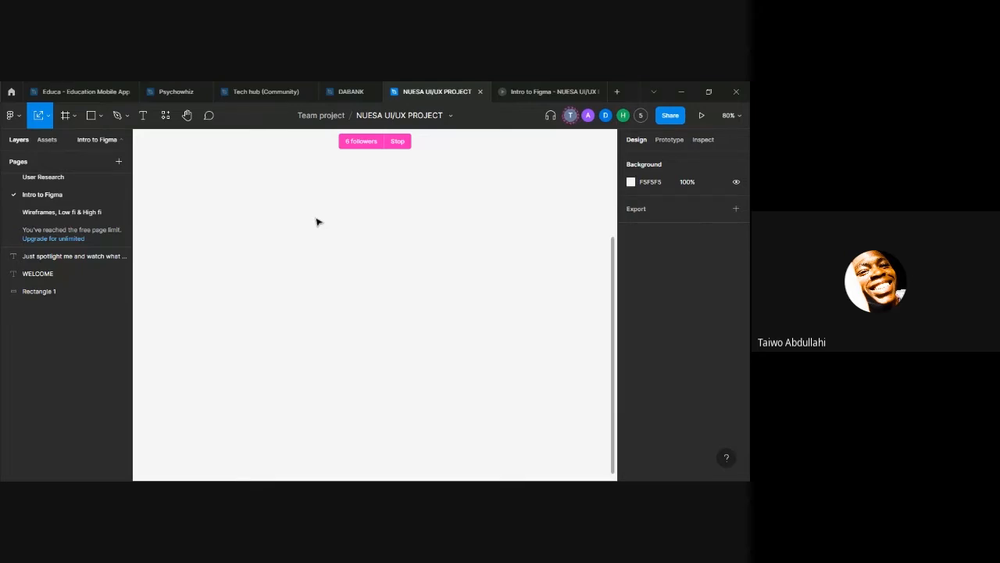
{"action": "scroll", "coordinate": [364, 224], "scroll_direction": "up", "scroll_amount": 3}
{"action": "scroll", "coordinate": [359, 227], "scroll_direction": "down", "scroll_amount": 6}
{"action": "scroll", "coordinate": [370, 219], "scroll_direction": "up", "scroll_amount": 3}
{"action": "scroll", "coordinate": [369, 219], "scroll_direction": "down", "scroll_amount": 3}
Step: Activate the Frame tool, look over its phone size presets and the other preset categories, and leave the tool
{"action": "key", "text": "f"}
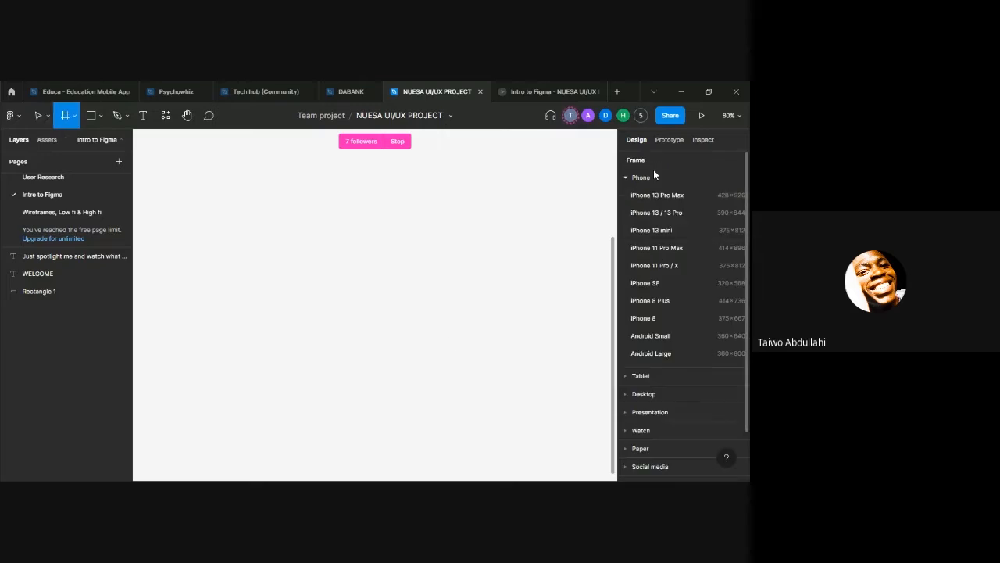
{"action": "scroll", "coordinate": [668, 270], "scroll_direction": "down", "scroll_amount": 2}
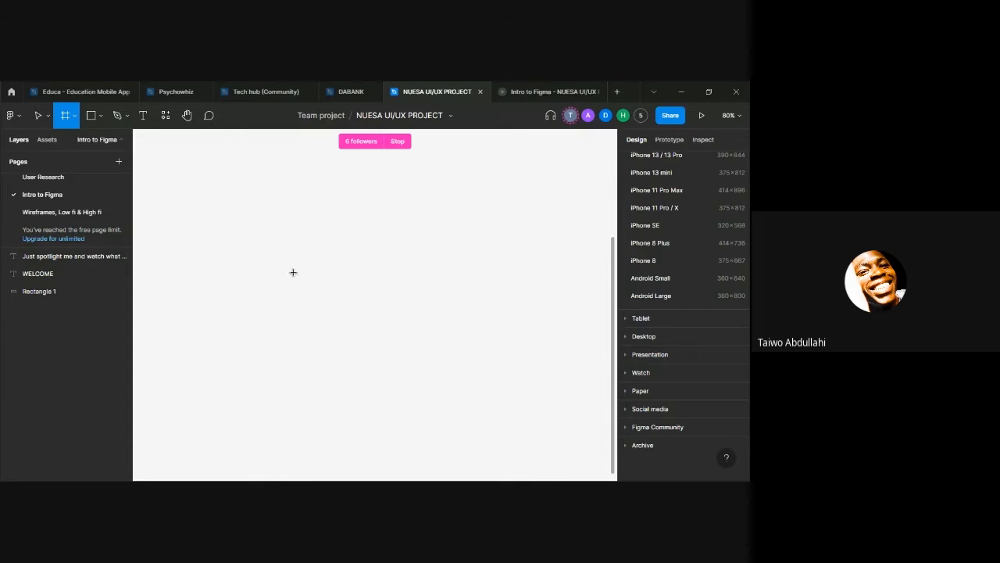
{"action": "key", "text": "Escape"}
{"action": "scroll", "coordinate": [307, 320], "scroll_direction": "up", "scroll_amount": 5}
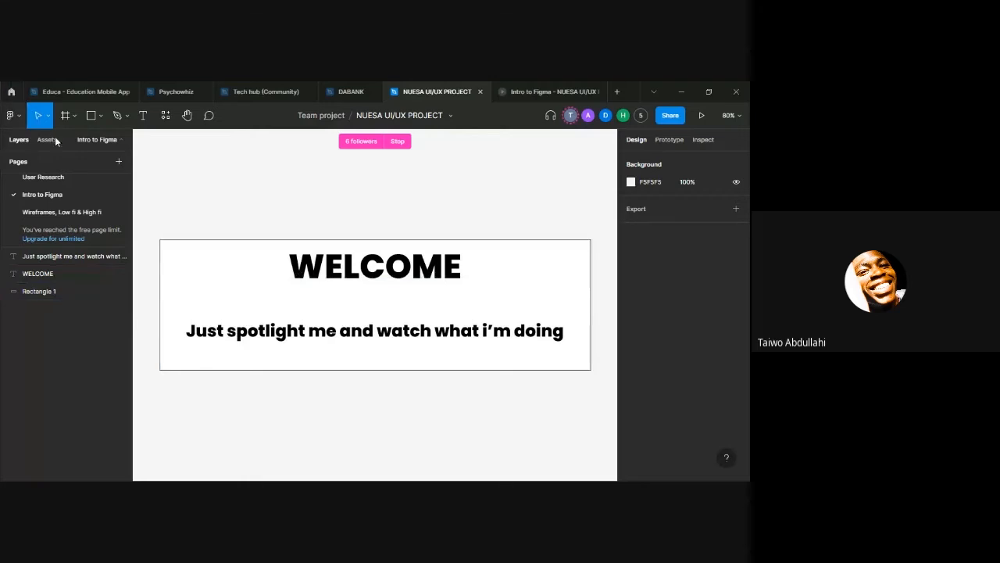
Step: Activate the Frame tool and examine its Phone, Tablet and Desktop size presets
{"action": "scroll", "coordinate": [202, 172], "scroll_direction": "down", "scroll_amount": 3}
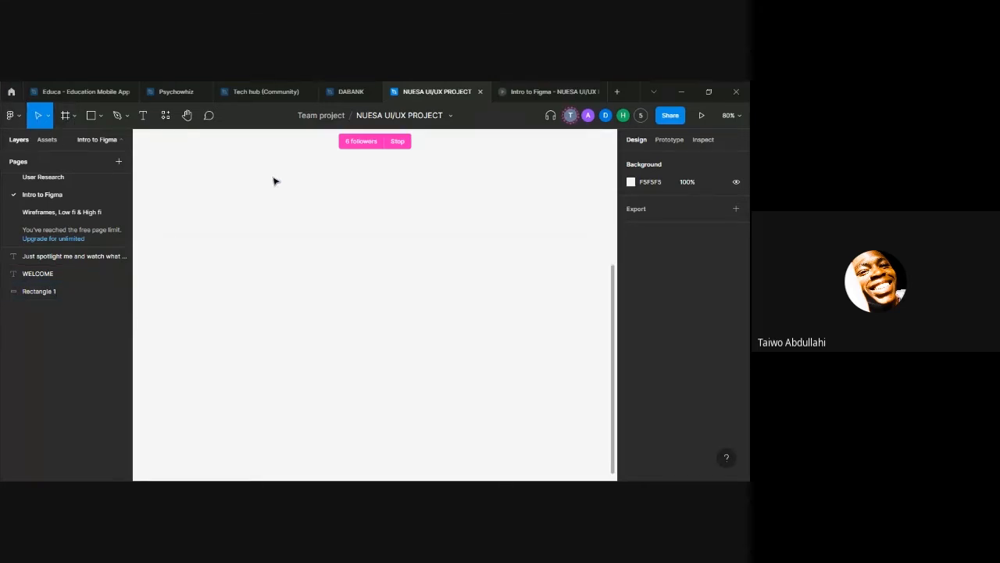
{"action": "left_click", "coordinate": [75, 118]}
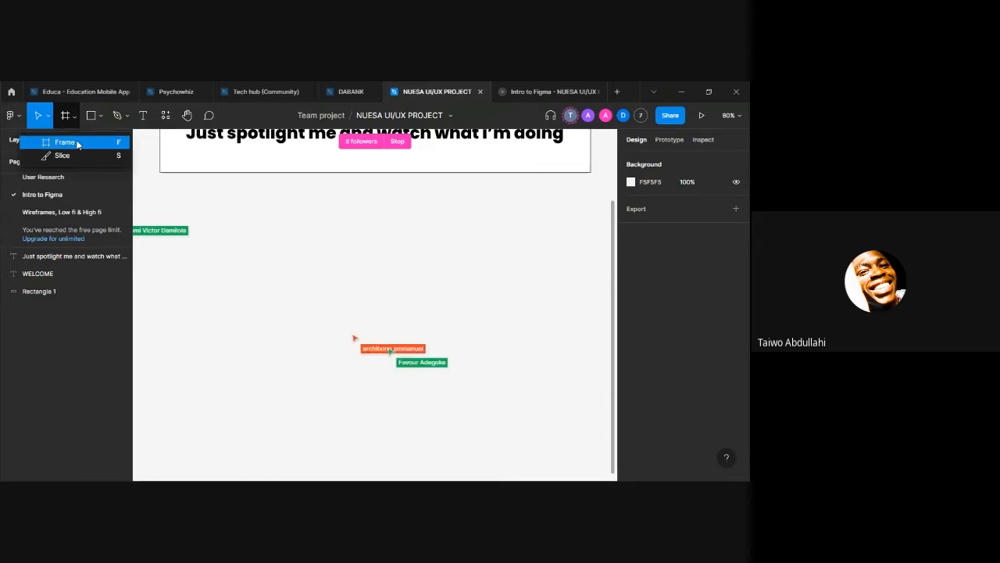
{"action": "left_click", "coordinate": [88, 143]}
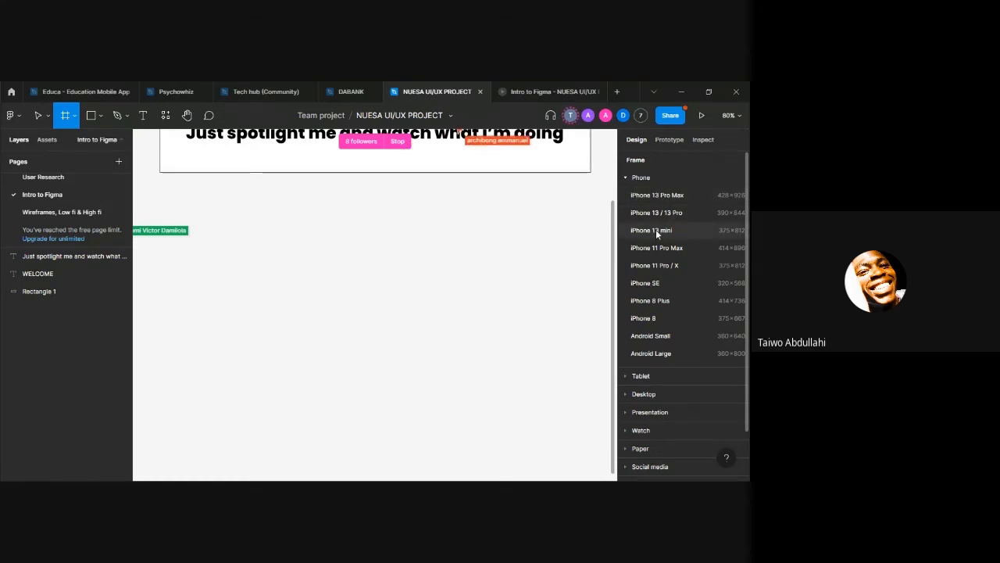
{"action": "left_click", "coordinate": [633, 178]}
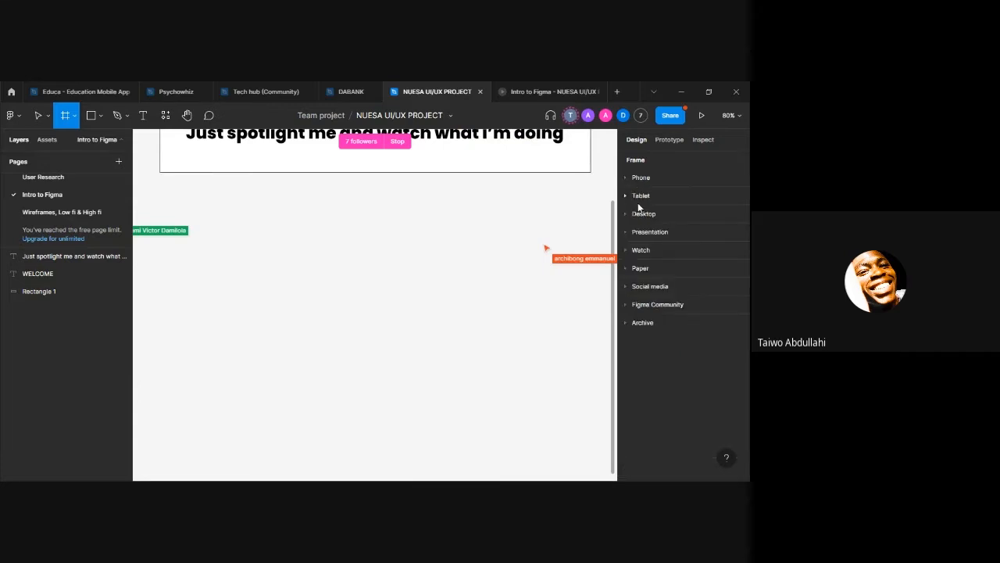
{"action": "left_click", "coordinate": [639, 197]}
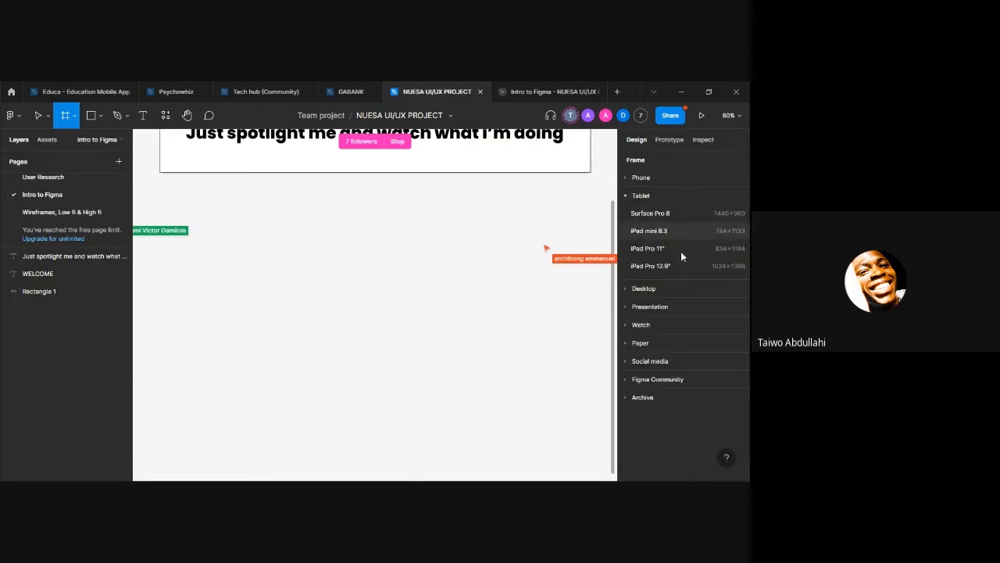
{"action": "left_click", "coordinate": [633, 195]}
{"action": "left_click", "coordinate": [632, 212]}
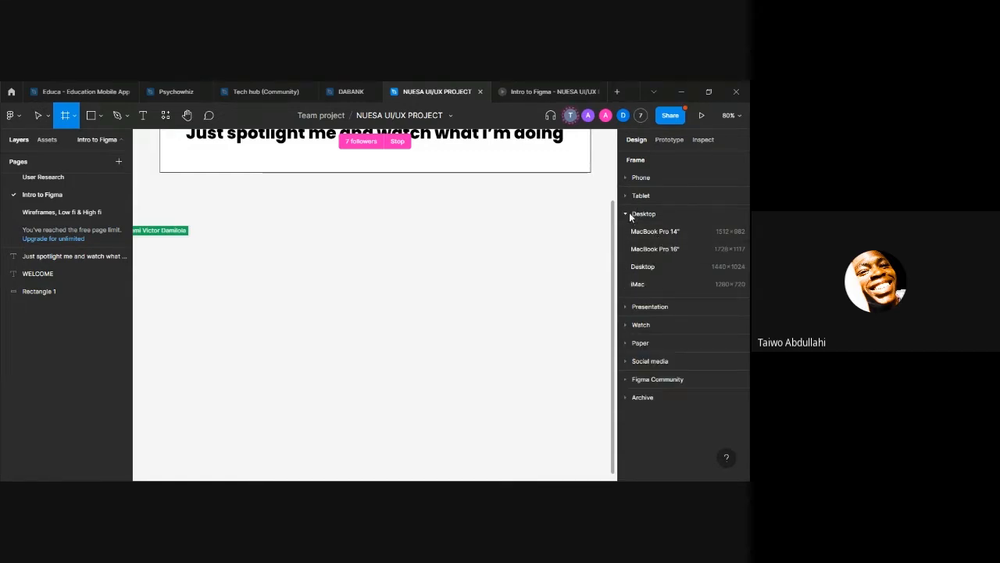
{"action": "left_click", "coordinate": [629, 213]}
Step: Examine the Presentation, Watch, Social media and Figma Community frame presets, and leave the Frame tool
{"action": "left_click", "coordinate": [632, 232]}
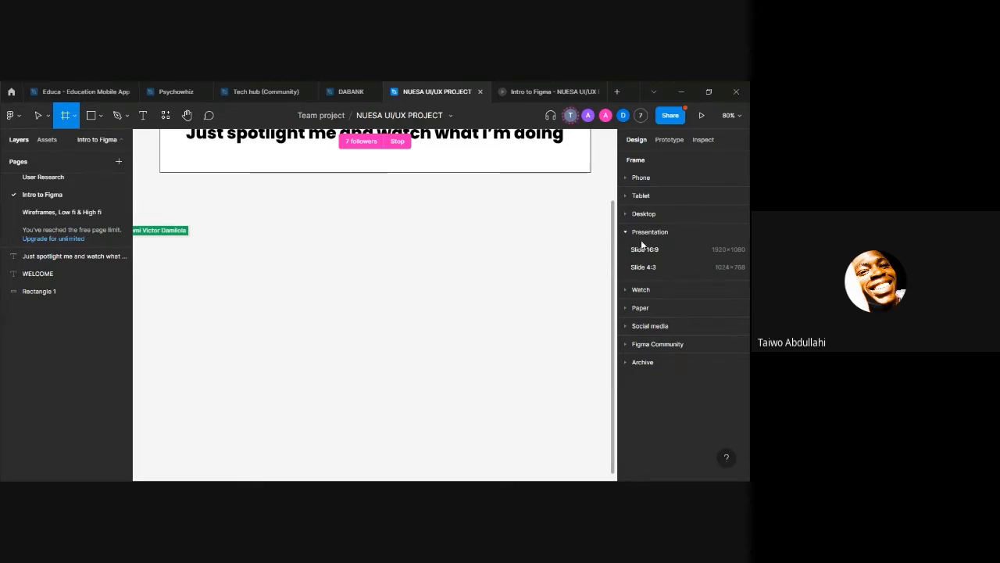
{"action": "left_click", "coordinate": [630, 232]}
{"action": "left_click", "coordinate": [634, 250]}
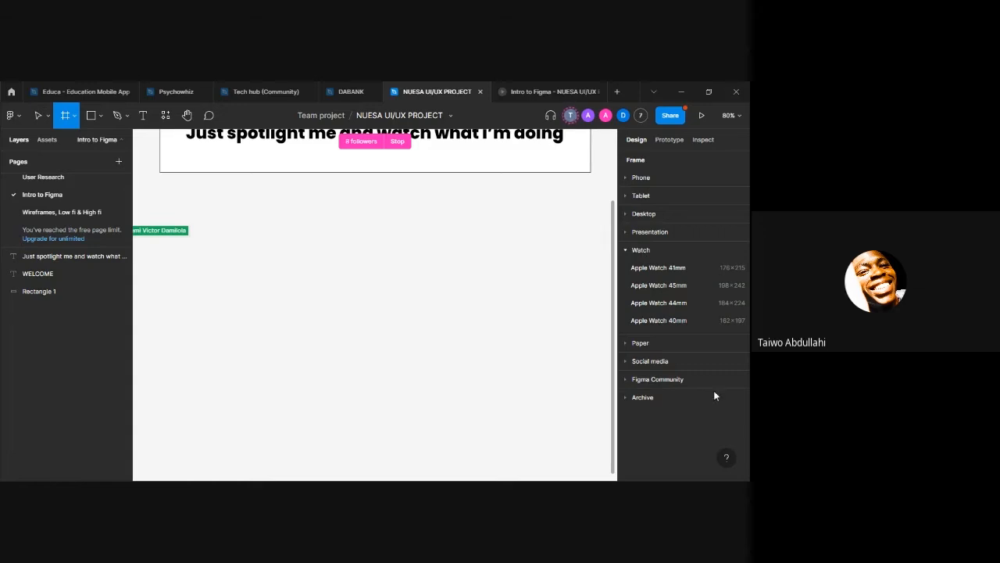
{"action": "left_click", "coordinate": [645, 251]}
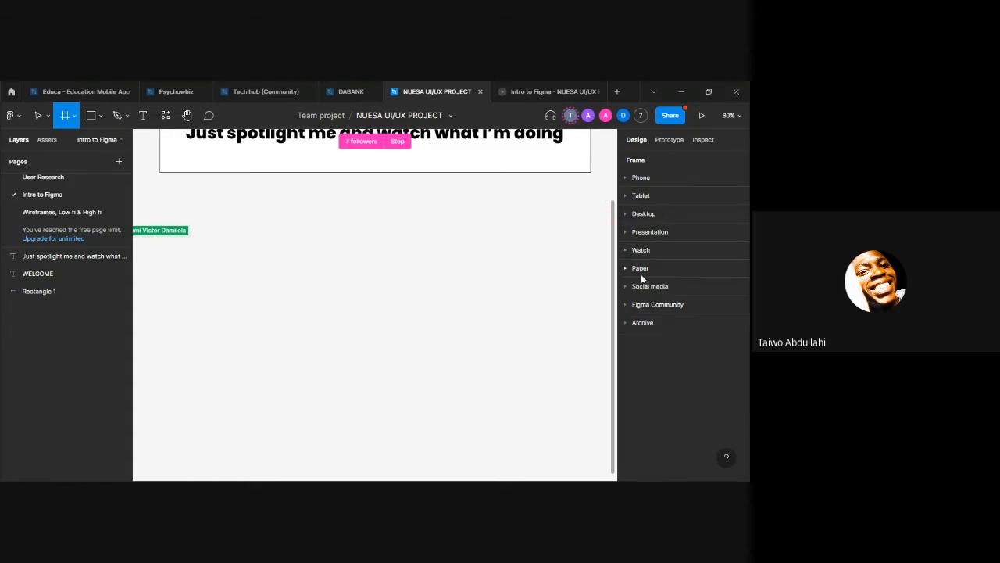
{"action": "left_click", "coordinate": [625, 285]}
{"action": "left_click", "coordinate": [625, 286]}
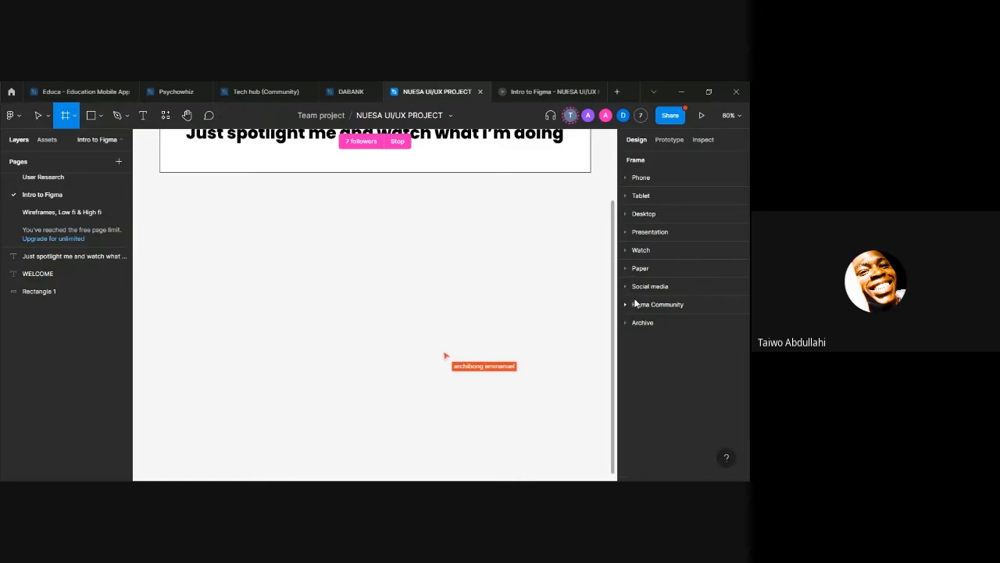
{"action": "left_click", "coordinate": [628, 304]}
{"action": "left_click", "coordinate": [629, 305]}
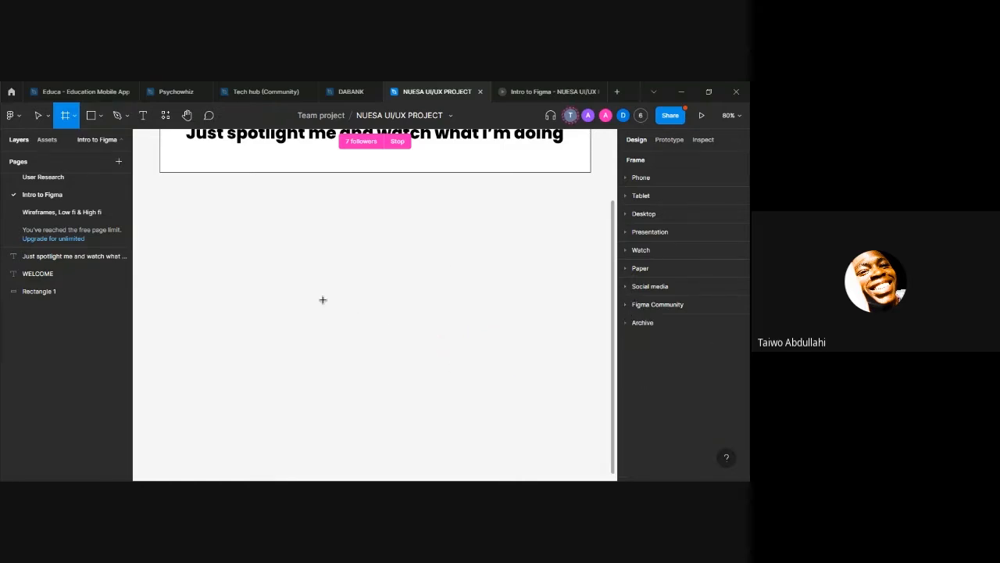
{"action": "scroll", "coordinate": [308, 297], "scroll_direction": "down", "scroll_amount": 2}
{"action": "scroll", "coordinate": [301, 295], "scroll_direction": "up", "scroll_amount": 2}
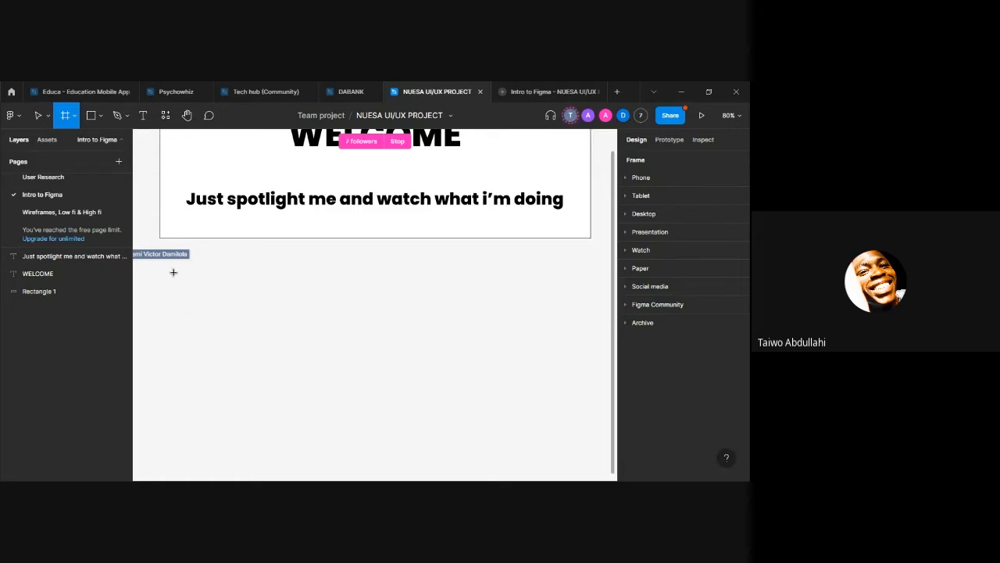
{"action": "key", "text": "v"}
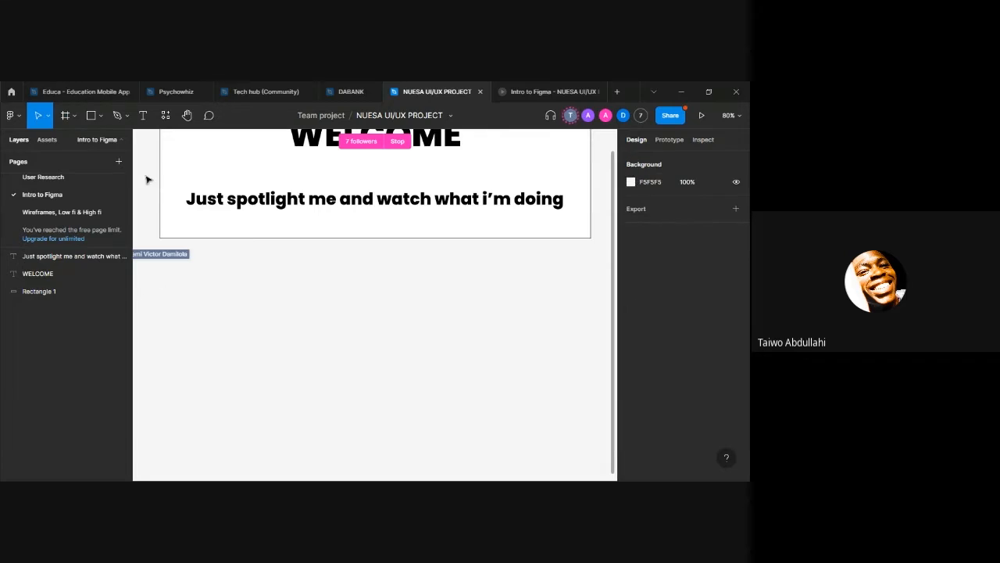
Step: Draw a custom frame about 584 × 374 below the welcome banner, and delete it
{"action": "left_click", "coordinate": [75, 116]}
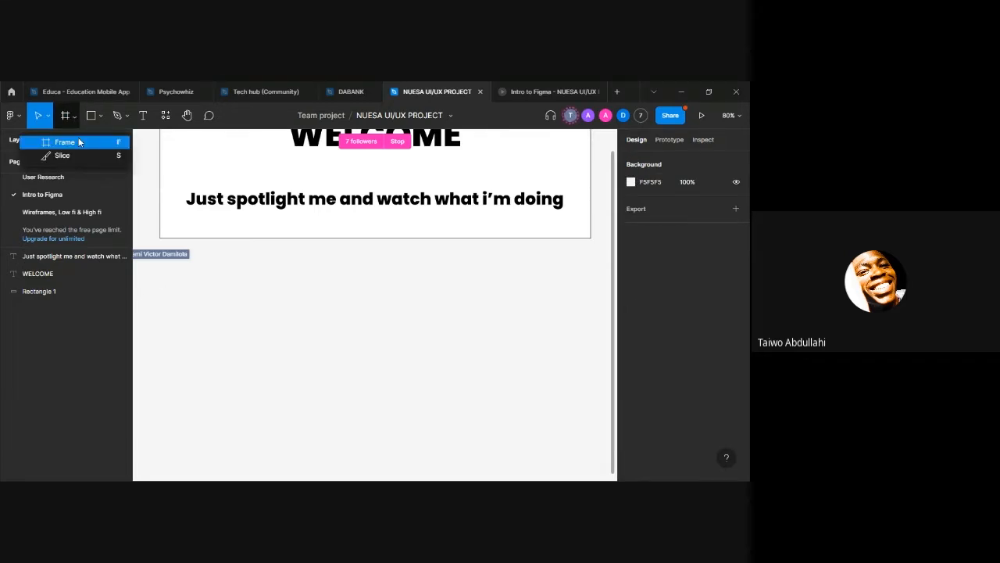
{"action": "left_click", "coordinate": [79, 142]}
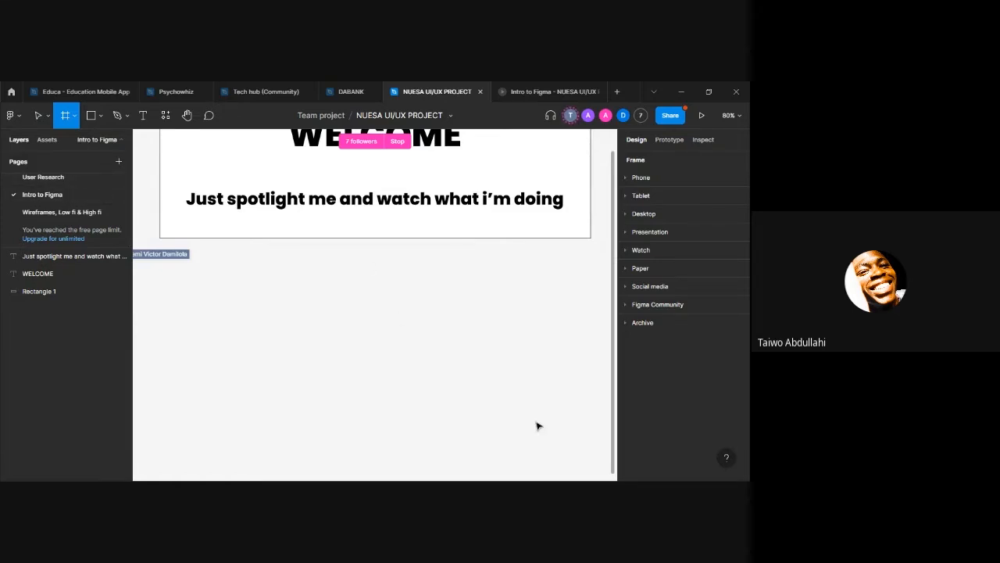
{"action": "key", "text": "v"}
{"action": "key", "text": "f"}
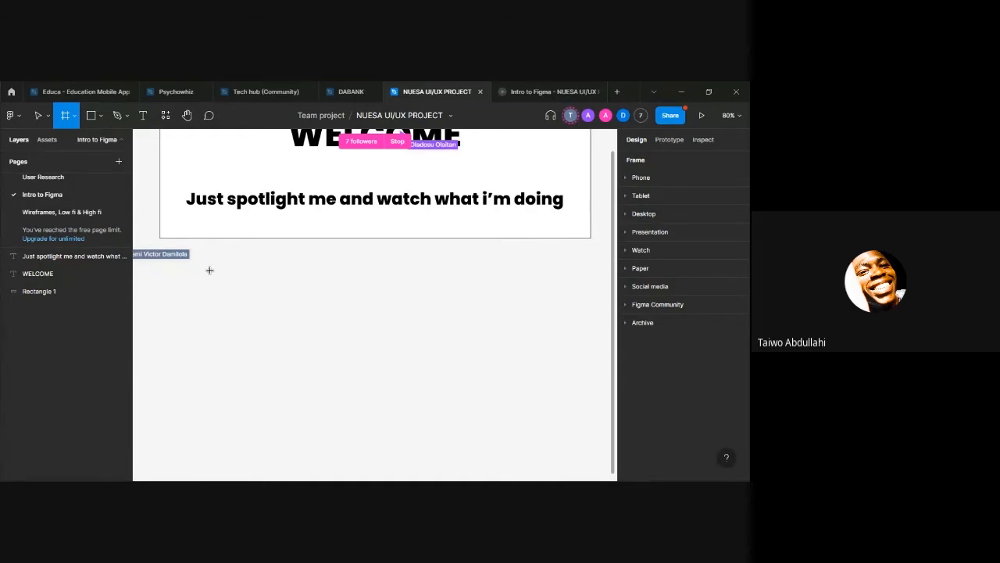
{"action": "left_click_drag", "start_coordinate": [210, 270], "coordinate": [467, 434]}
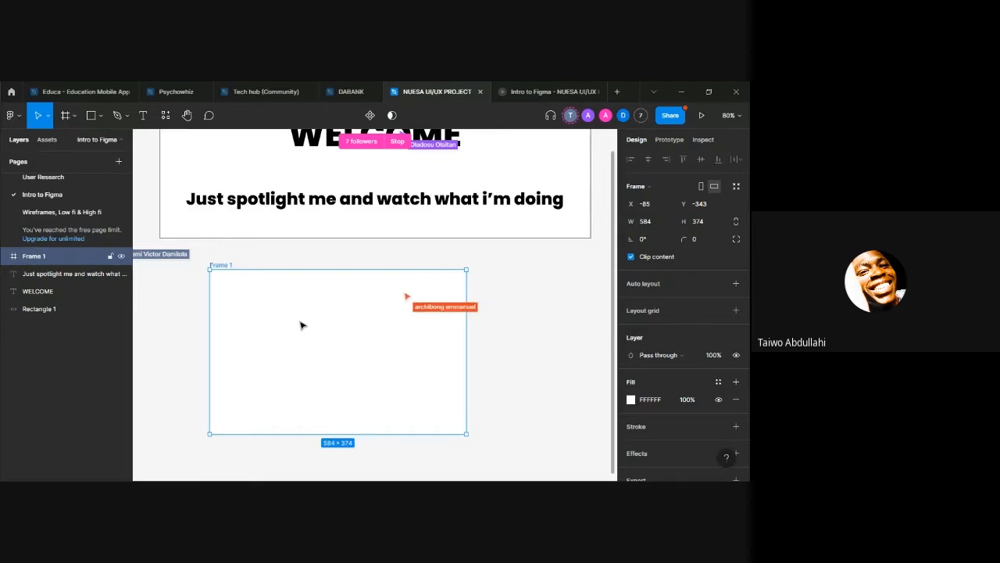
{"action": "key", "text": "Delete"}
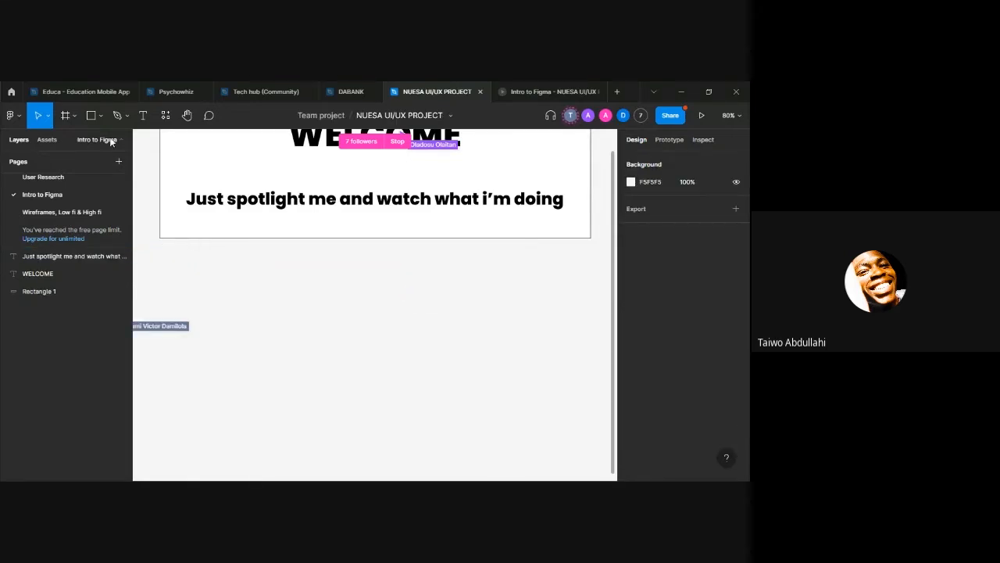
Step: Create a frame from the 1440 × 1024 Desktop preset and move it below the welcome banner, to about X 239, Y 71
{"action": "left_click", "coordinate": [75, 116]}
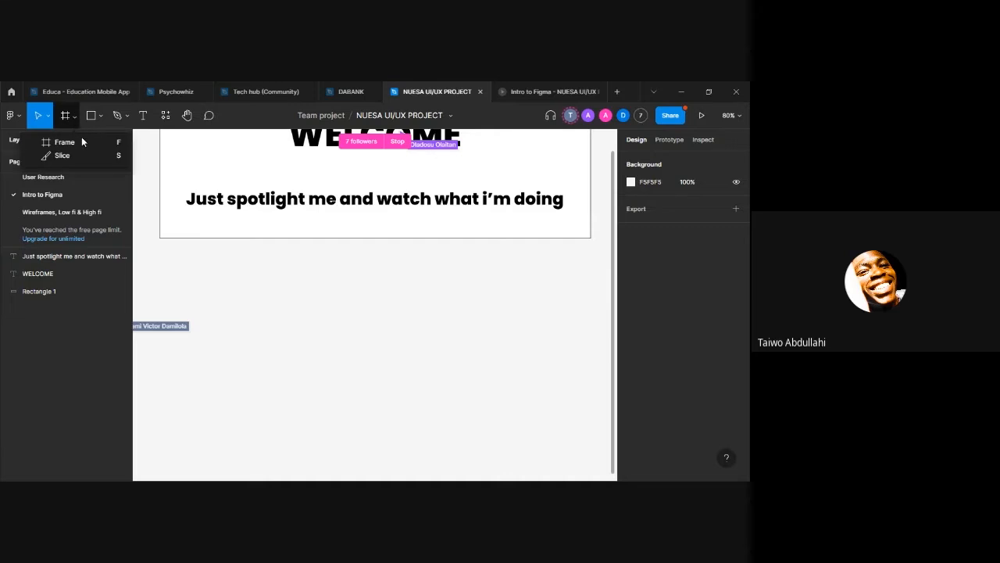
{"action": "left_click", "coordinate": [84, 140]}
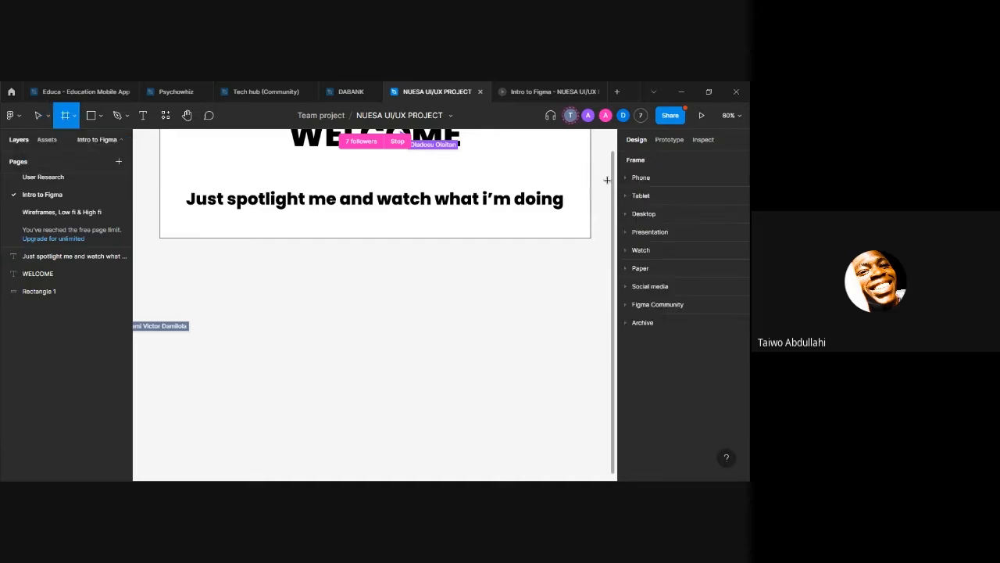
{"action": "left_click", "coordinate": [627, 214]}
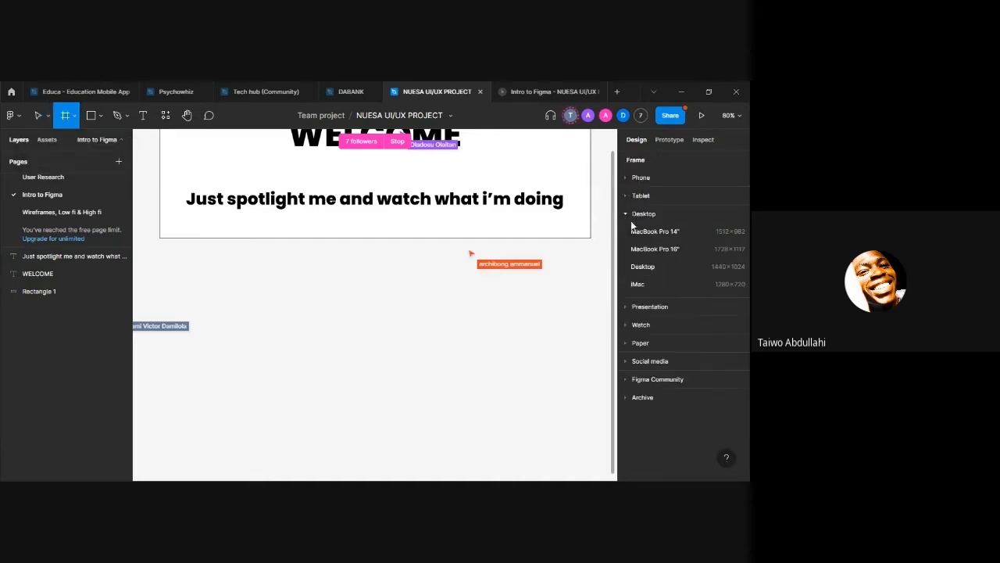
{"action": "left_click", "coordinate": [643, 267]}
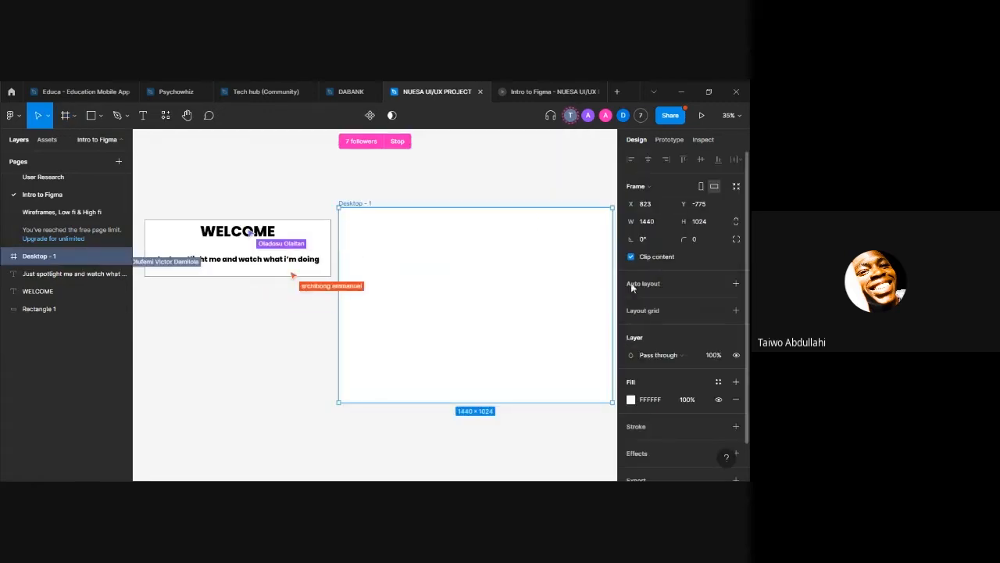
{"action": "left_click_drag", "start_coordinate": [497, 320], "coordinate": [388, 275]}
{"action": "scroll", "coordinate": [380, 436], "scroll_direction": "down", "scroll_amount": 3}
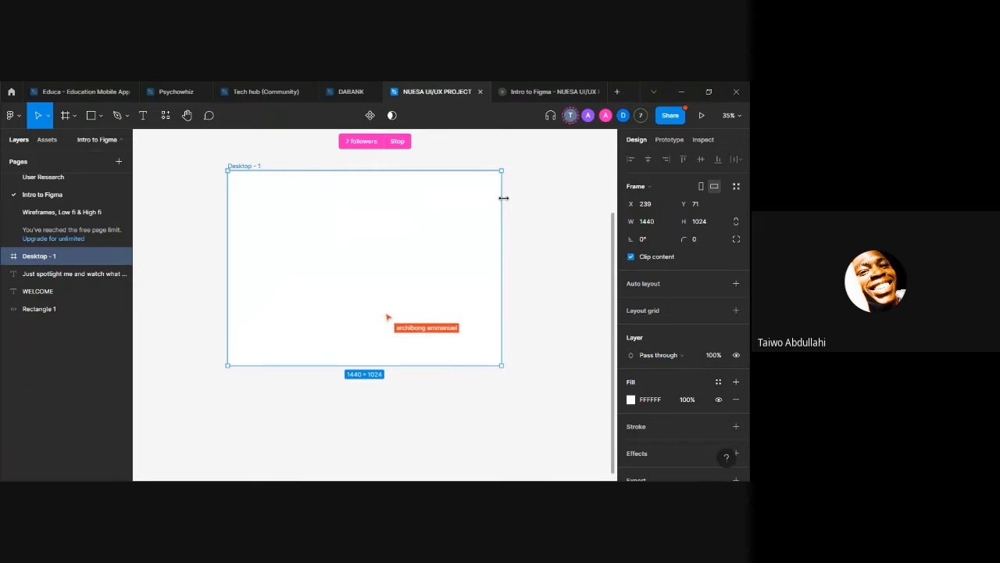
Step: Close the old prototype preview, present the desktop frame scaled to fit the window, and return to the NUESA UI/UX PROJECT design file
{"action": "left_click", "coordinate": [598, 92]}
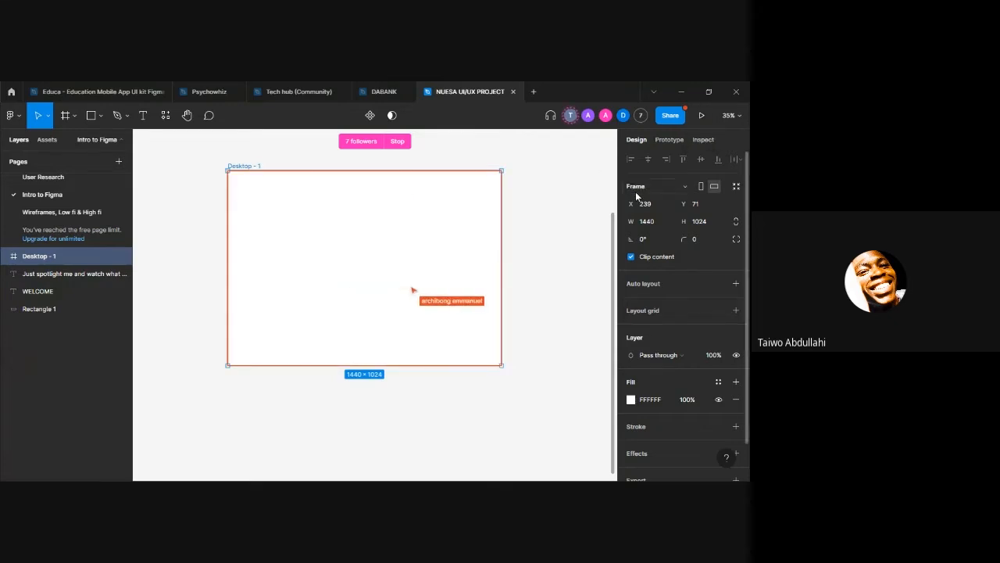
{"action": "left_click", "coordinate": [706, 115]}
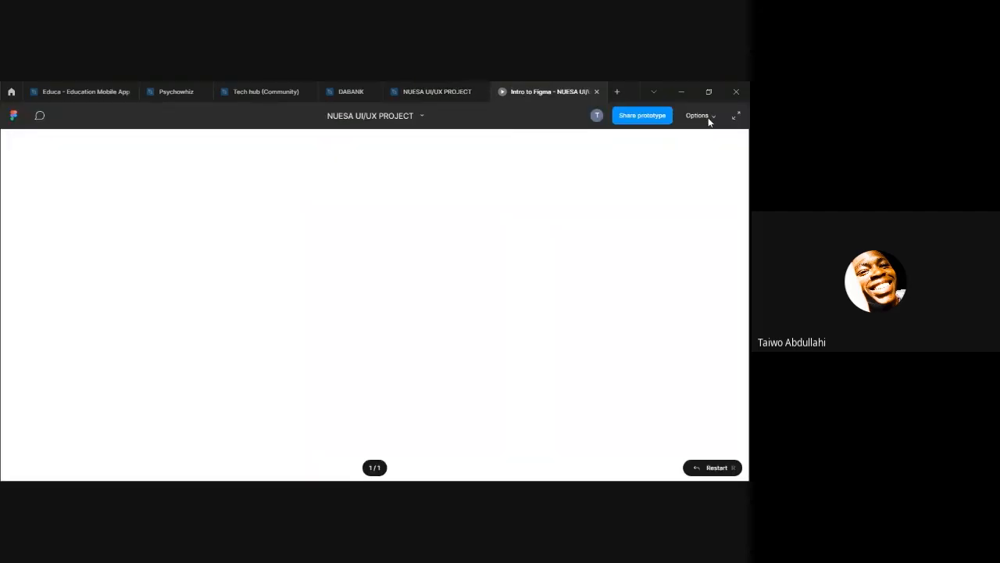
{"action": "left_click", "coordinate": [709, 118]}
{"action": "left_click", "coordinate": [703, 182]}
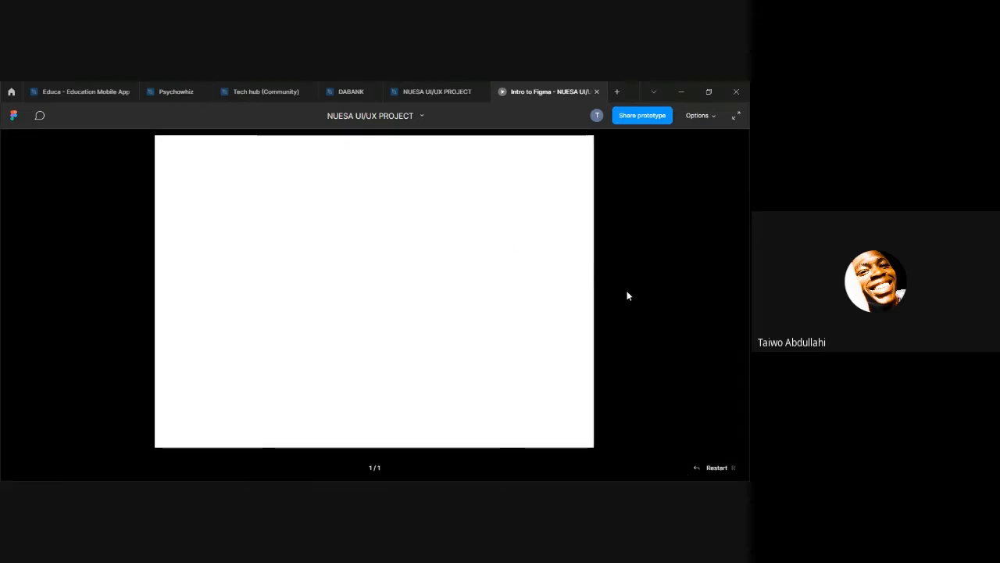
{"action": "left_click", "coordinate": [405, 90]}
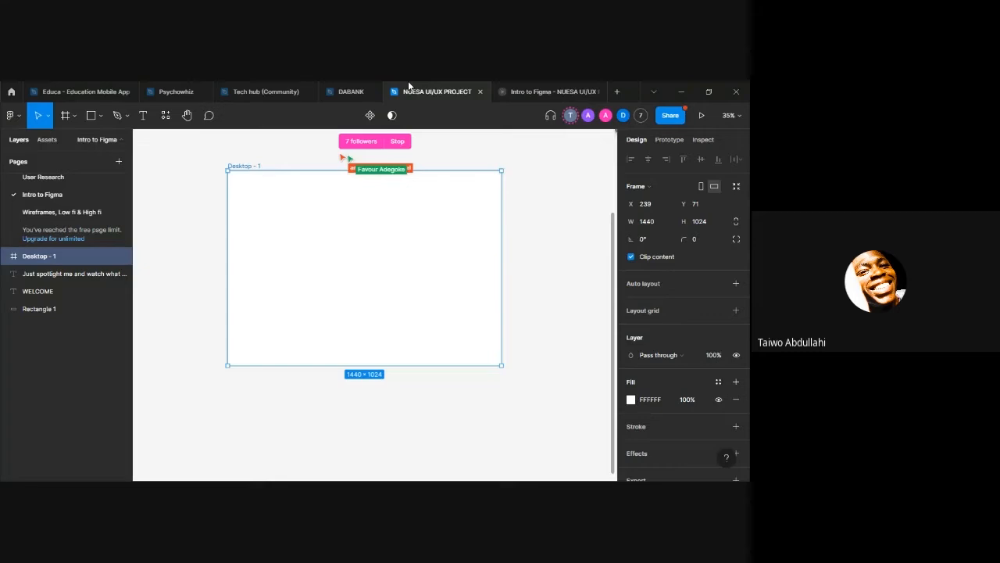
Step: Add the text "Welcome to figma" inside the desktop frame and enlarge it with the Scale tool to about 760 × 108
{"action": "left_click", "coordinate": [144, 117]}
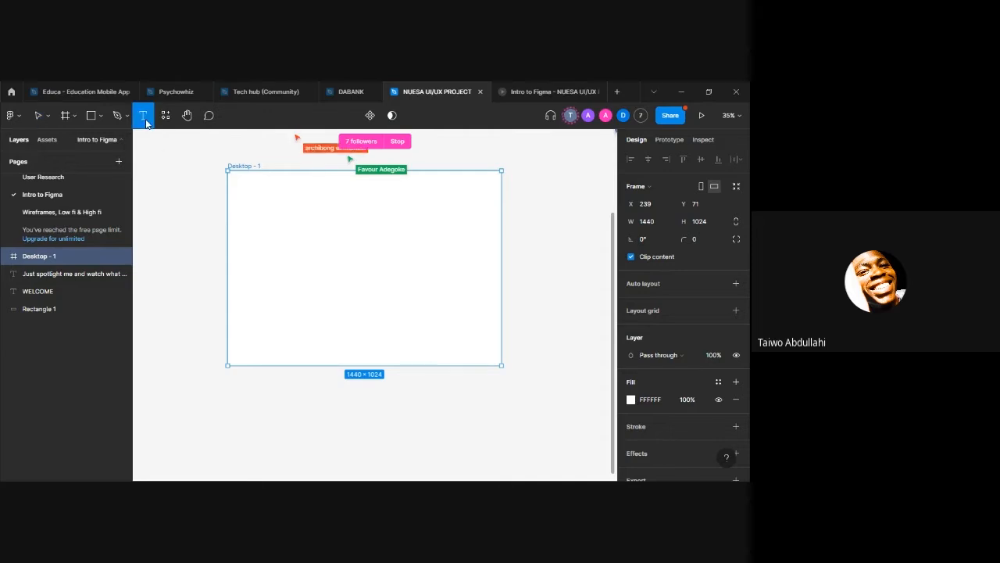
{"action": "left_click", "coordinate": [295, 248]}
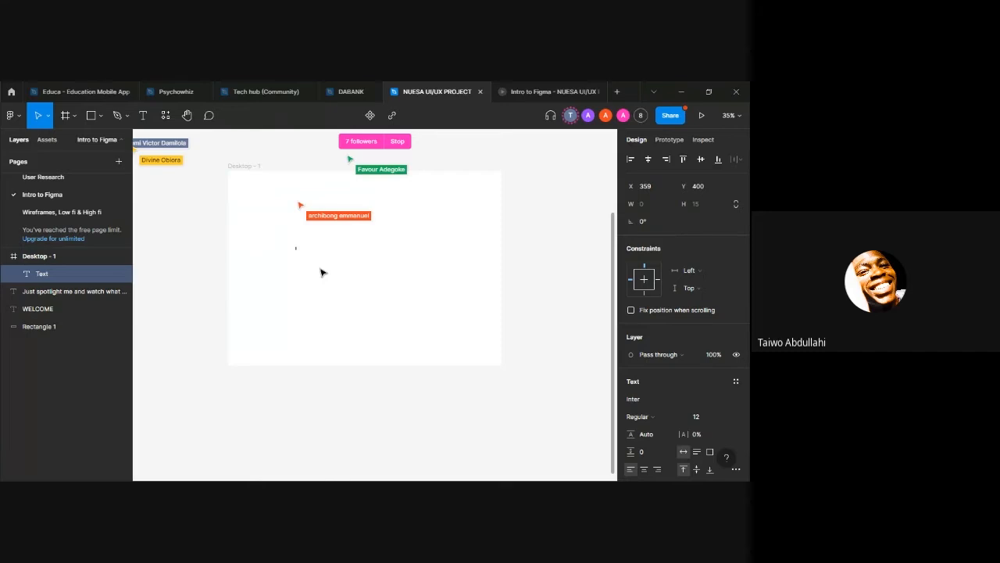
{"action": "type", "text": "We"}
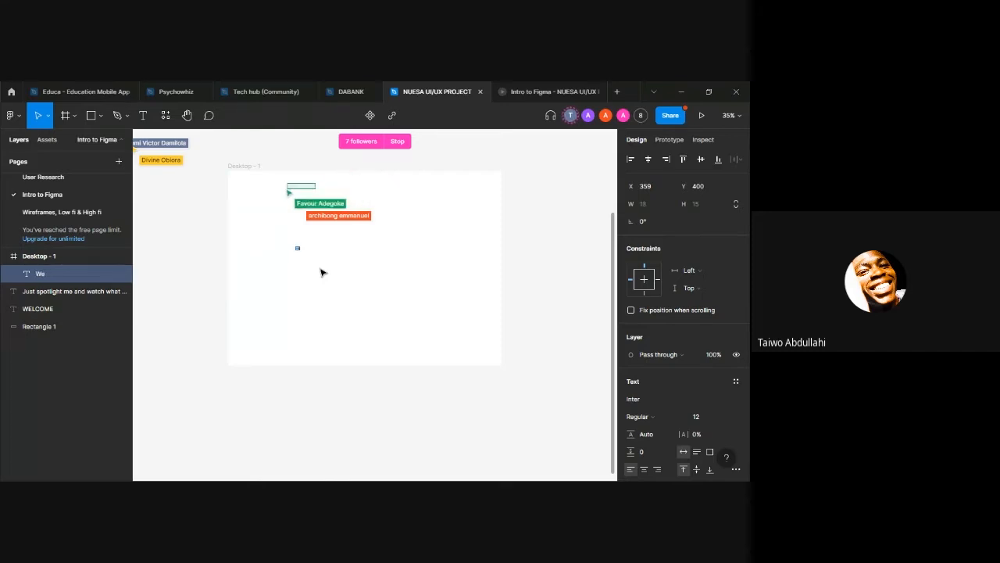
{"action": "type", "text": "lcome"}
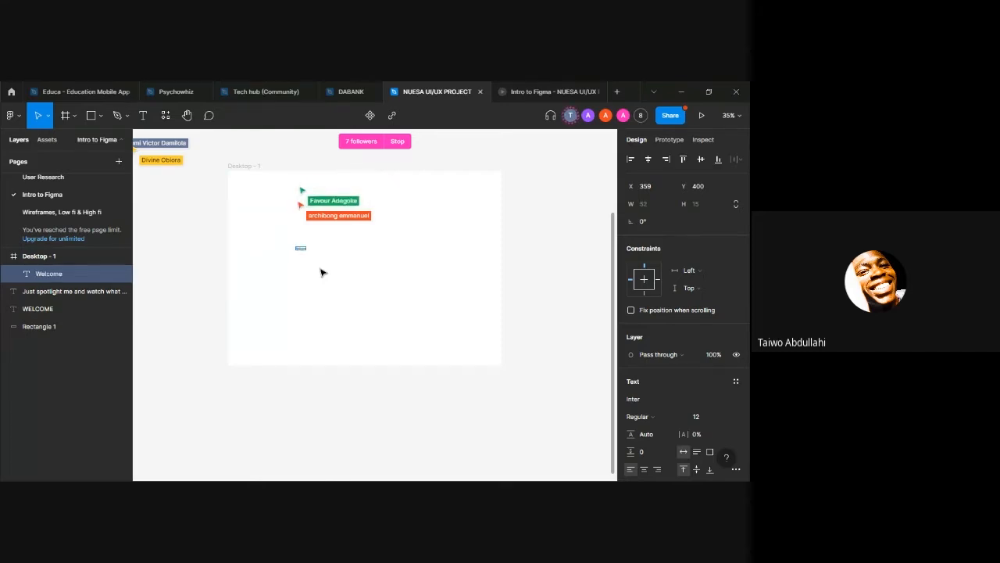
{"action": "type", "text": " to figma"}
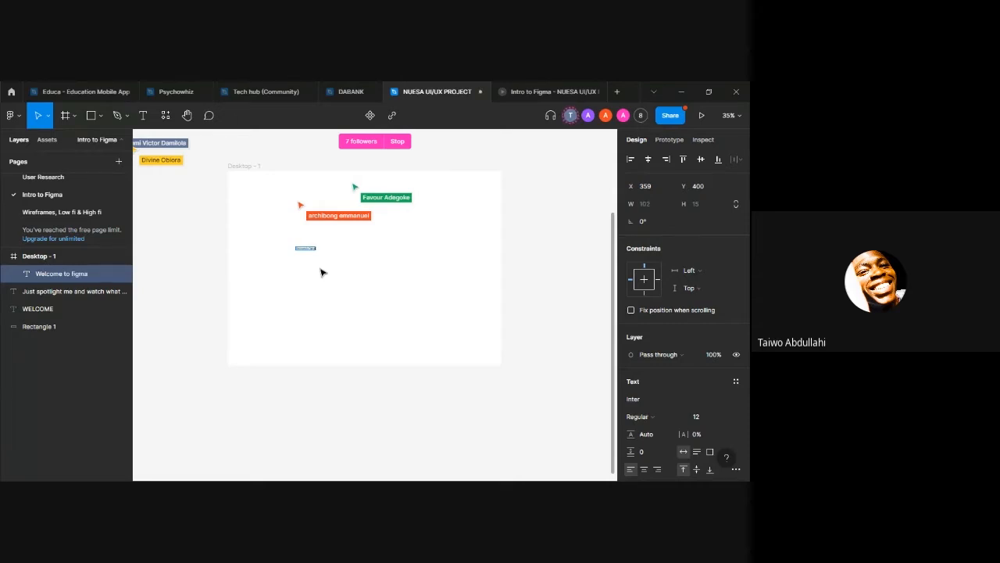
{"action": "key", "text": "Escape"}
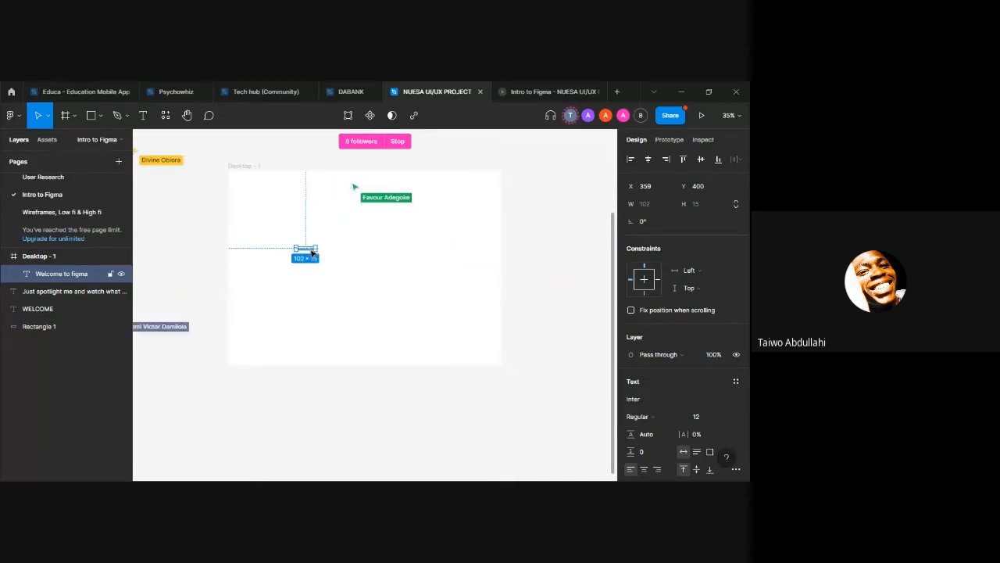
{"action": "key", "text": "k"}
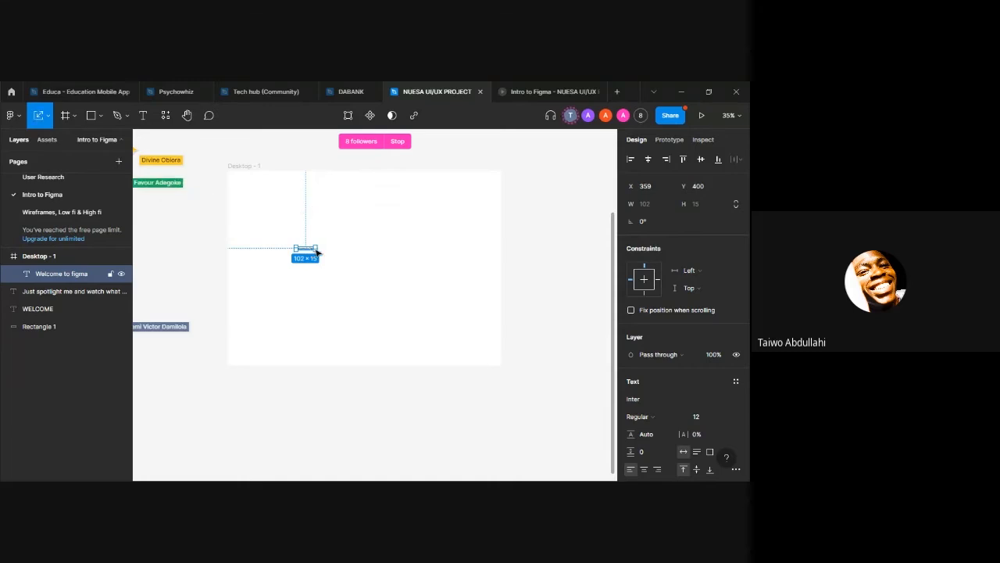
{"action": "left_click_drag", "start_coordinate": [316, 252], "coordinate": [342, 257]}
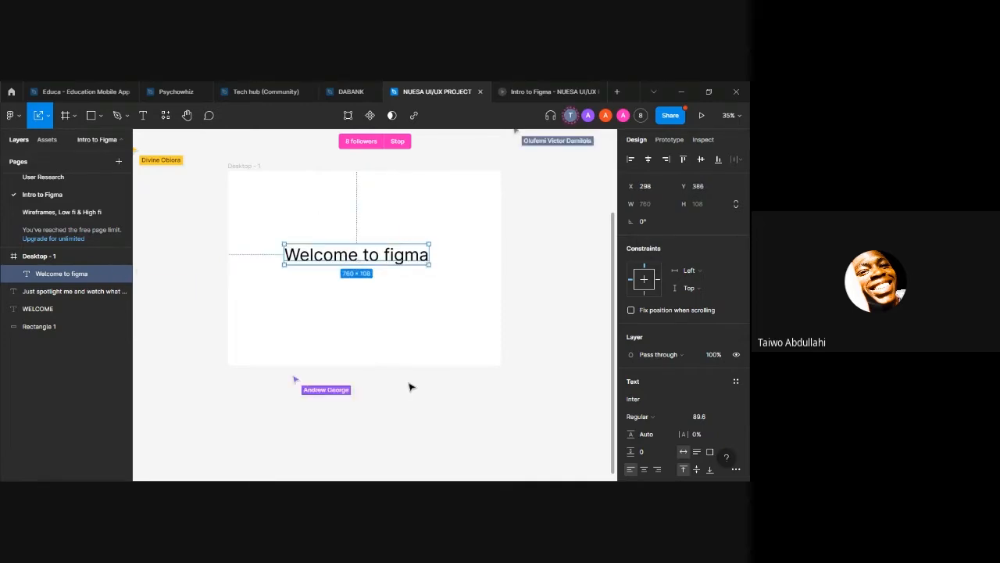
Step: Compare the prototype preview with the "Welcome to figma" text inside the desktop frame and with it moved outside, below the frame
{"action": "left_click", "coordinate": [529, 91]}
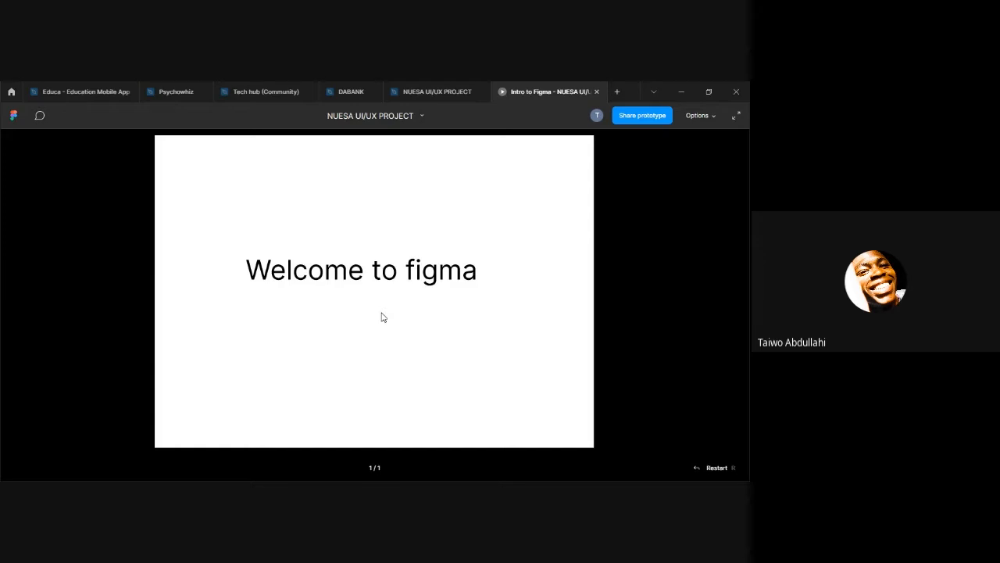
{"action": "left_click", "coordinate": [452, 86]}
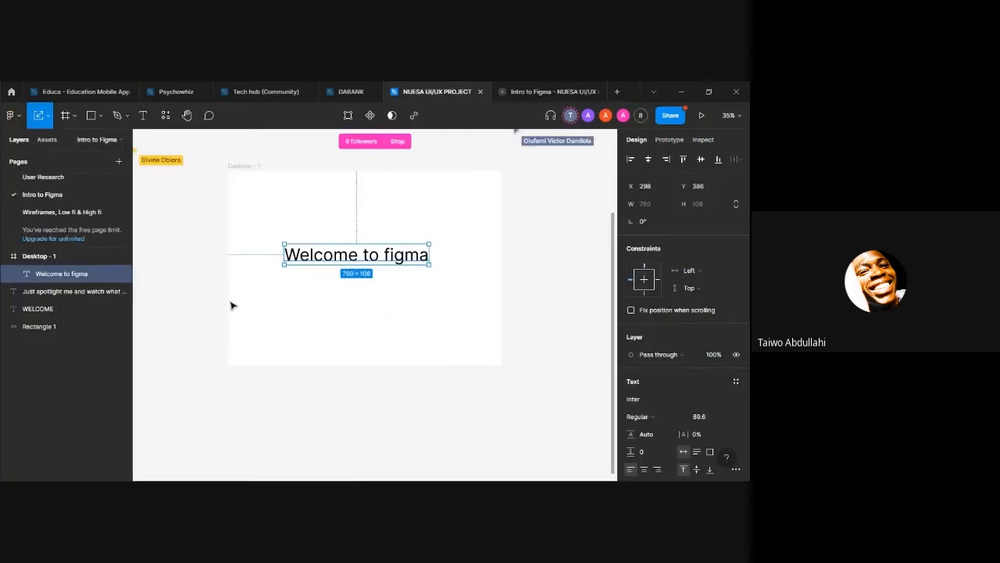
{"action": "left_click_drag", "start_coordinate": [345, 259], "coordinate": [514, 414]}
{"action": "left_click", "coordinate": [547, 91]}
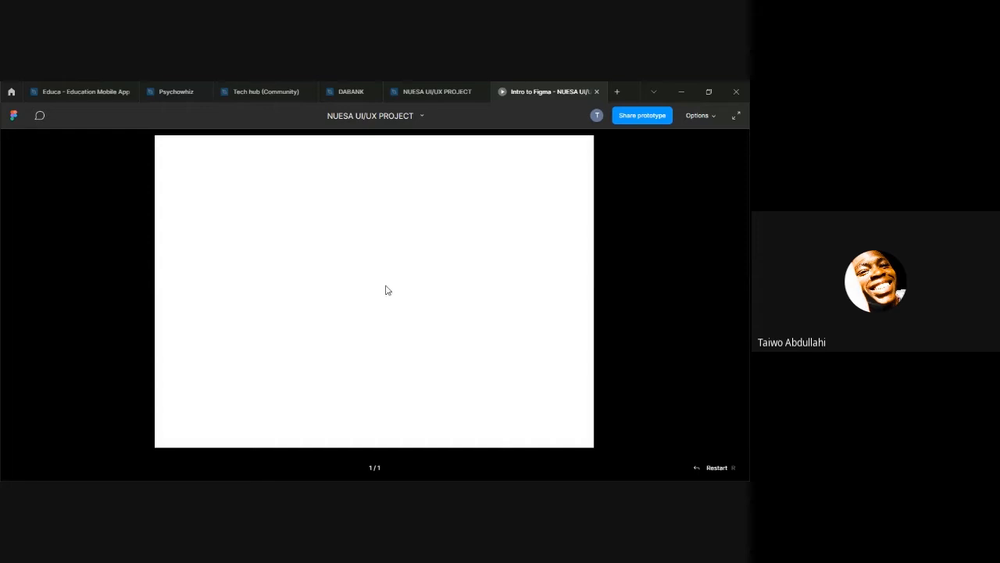
{"action": "left_click", "coordinate": [426, 92]}
Step: Move the "Welcome to figma" text back into the upper part of the desktop frame, to about X 340, Y 155
{"action": "left_click_drag", "start_coordinate": [521, 413], "coordinate": [346, 198]}
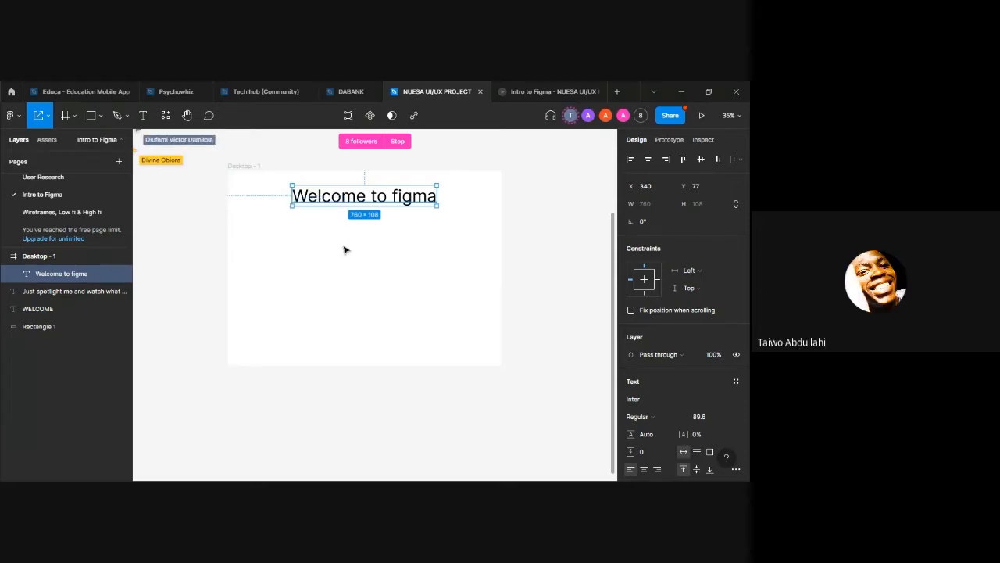
{"action": "left_click", "coordinate": [214, 222]}
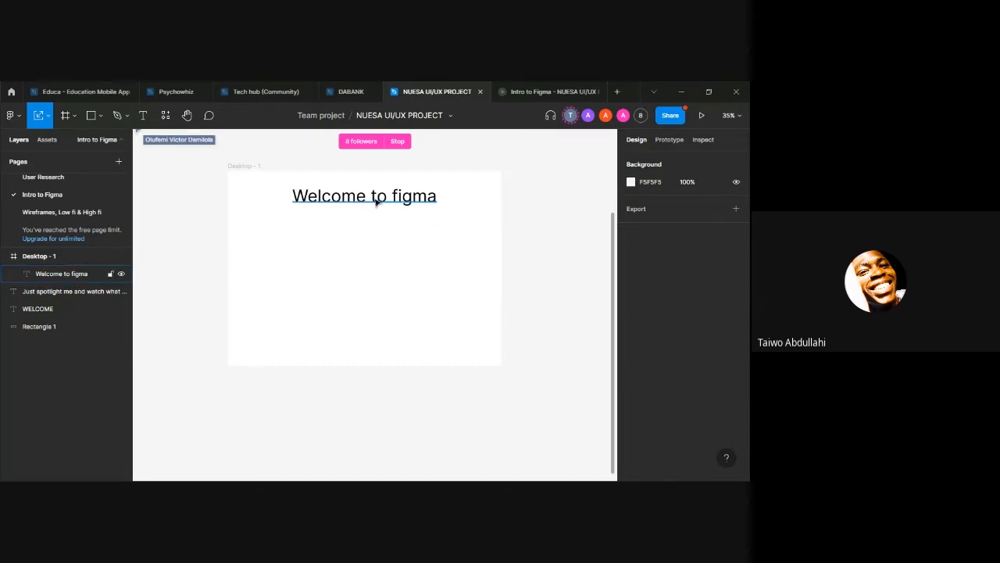
{"action": "left_click_drag", "start_coordinate": [376, 201], "coordinate": [376, 217]}
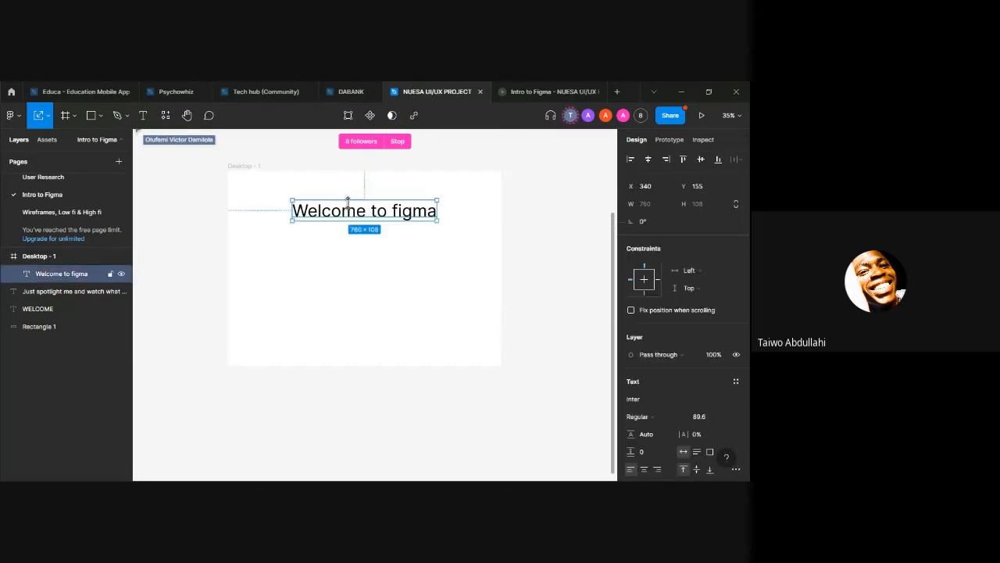
Step: Set the desktop frame's fill colour to 000000
{"action": "left_click", "coordinate": [232, 166]}
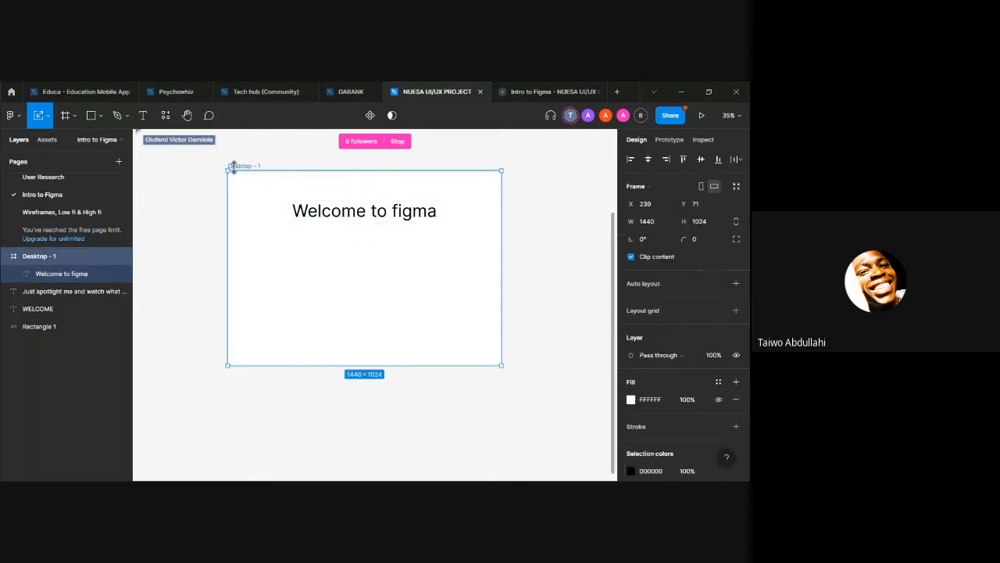
{"action": "left_click", "coordinate": [651, 400]}
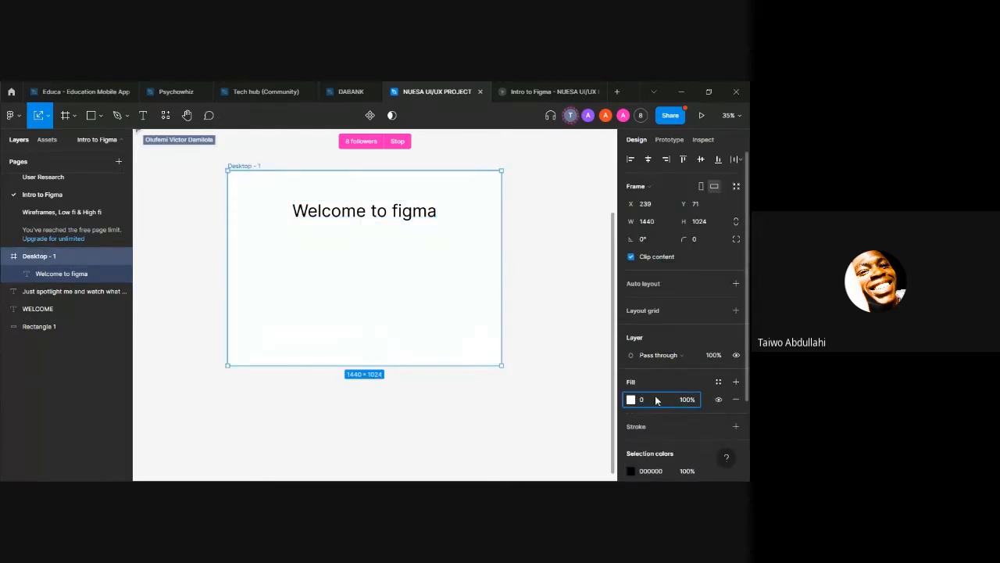
{"action": "key", "text": "Return"}
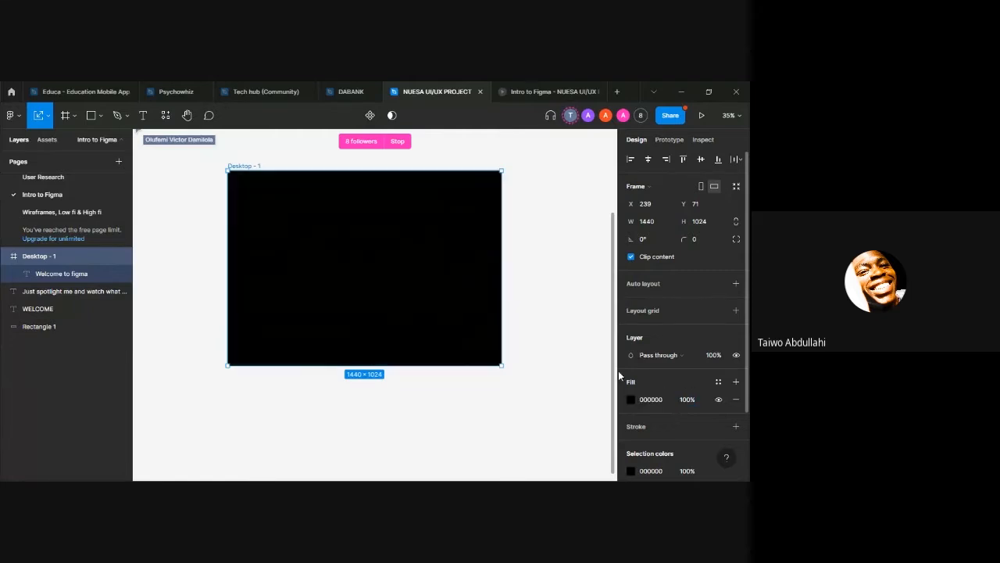
Step: Set the fill colour of the "Welcome to figma" text to FFFFFF and deselect it
{"action": "left_click", "coordinate": [346, 212]}
{"action": "scroll", "coordinate": [663, 422], "scroll_direction": "down", "scroll_amount": 3}
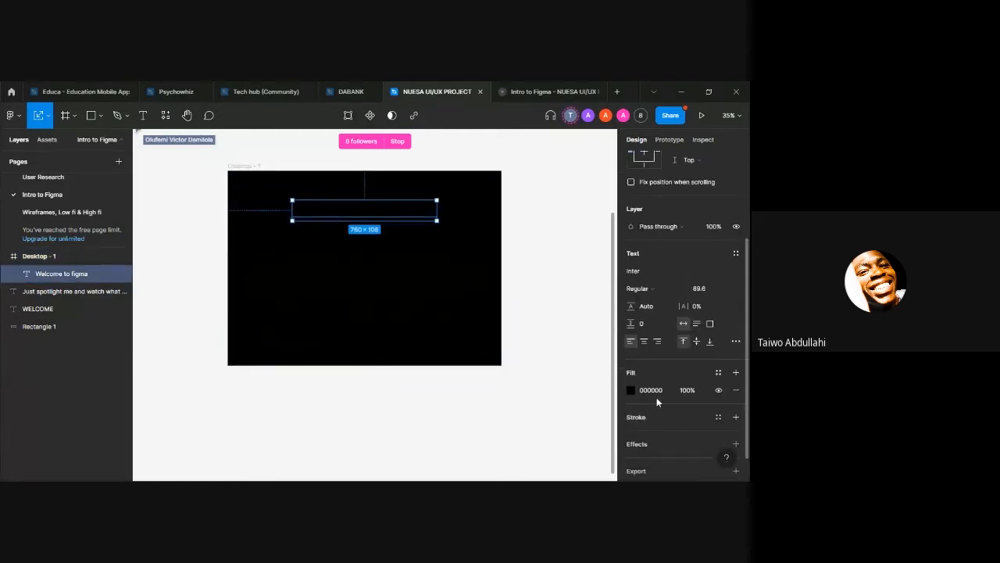
{"action": "left_click", "coordinate": [655, 390]}
{"action": "type", "text": "FFFFFF"}
{"action": "key", "text": "Return"}
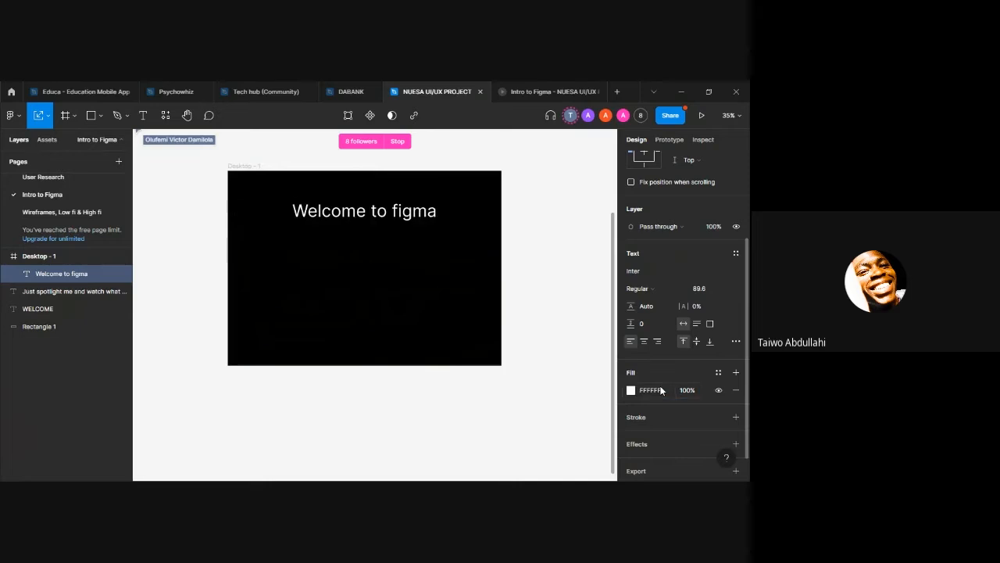
{"action": "left_click", "coordinate": [532, 207]}
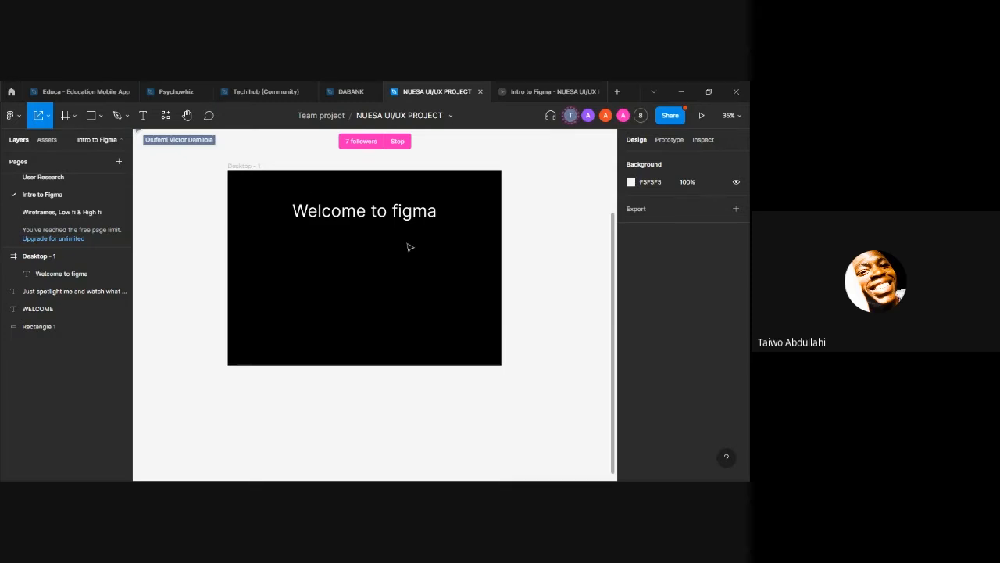
Step: Compare the prototype preview with the heading inside and outside the black frame, and put the heading back at about X 311, Y 112
{"action": "left_click", "coordinate": [537, 91]}
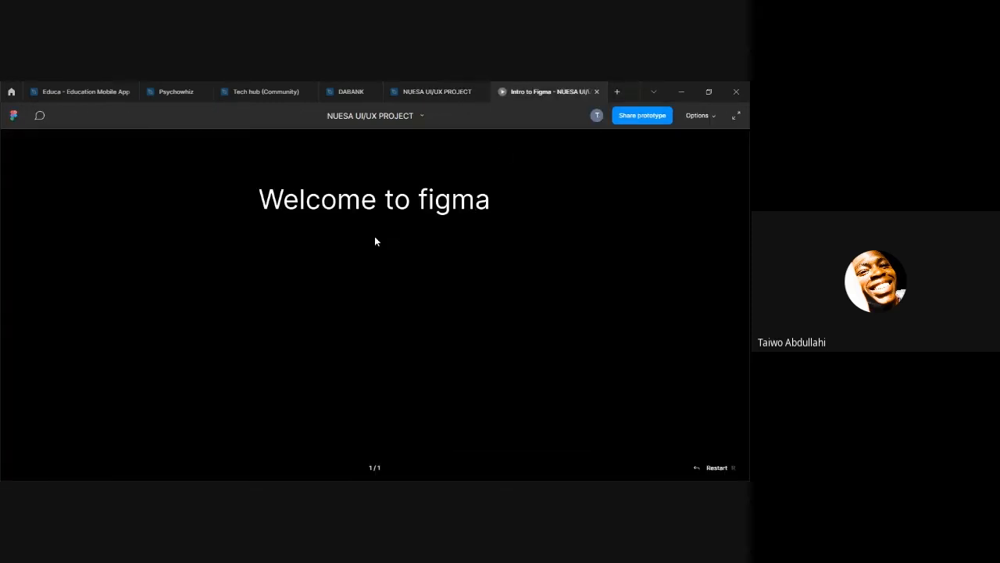
{"action": "left_click", "coordinate": [430, 91]}
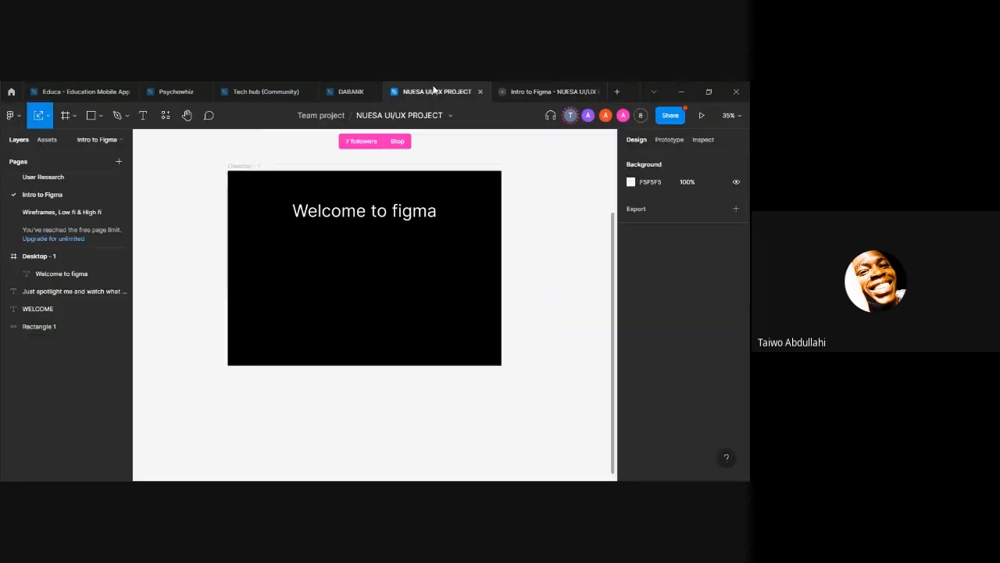
{"action": "left_click", "coordinate": [368, 213]}
{"action": "left_click_drag", "start_coordinate": [368, 209], "coordinate": [535, 154]}
{"action": "left_click", "coordinate": [537, 91]}
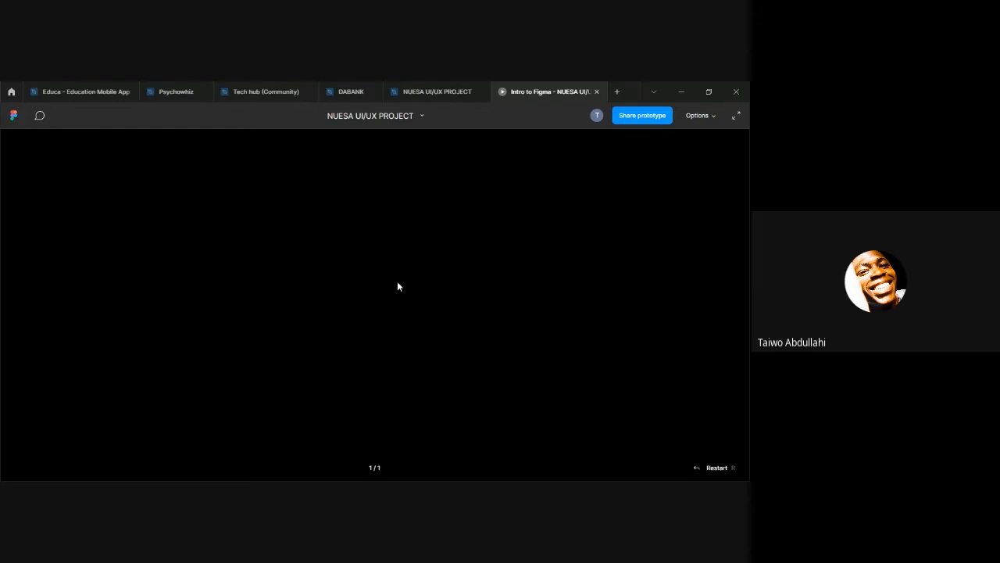
{"action": "left_click", "coordinate": [435, 88]}
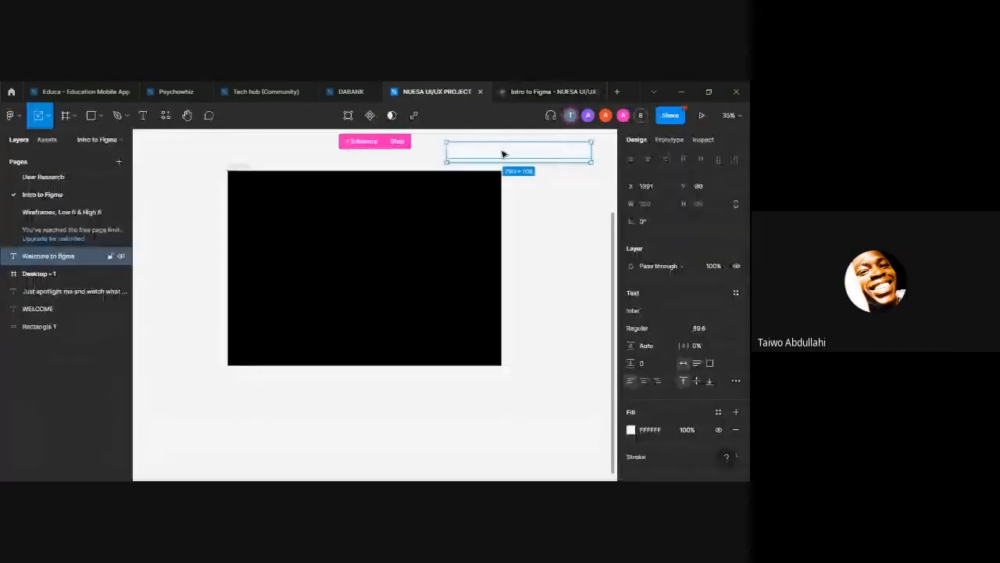
{"action": "left_click_drag", "start_coordinate": [502, 154], "coordinate": [362, 186]}
Step: Try the Slice and Frame tools, place a 100 × 100 frame below the desktop frame, and delete it
{"action": "left_click", "coordinate": [74, 117]}
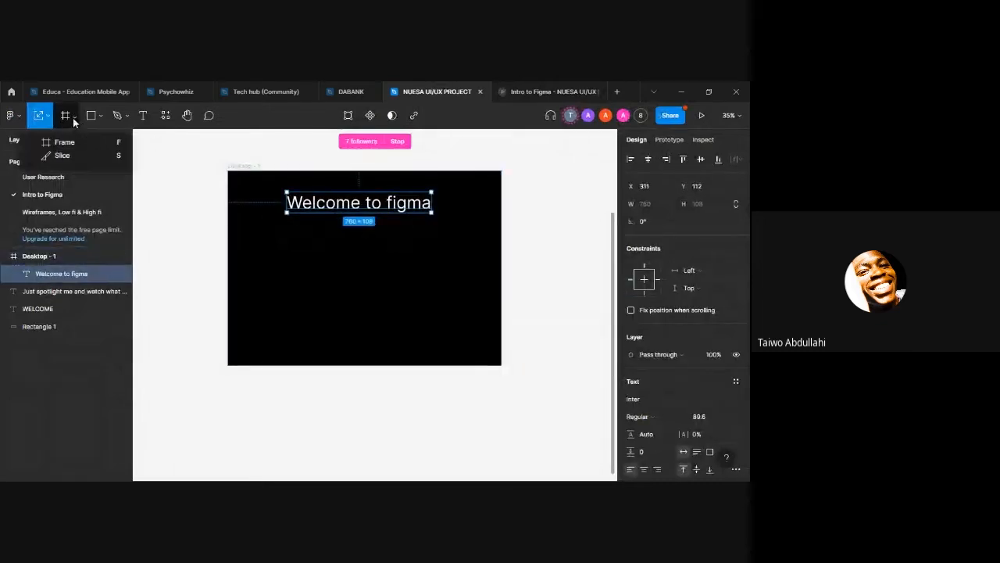
{"action": "left_click", "coordinate": [83, 159]}
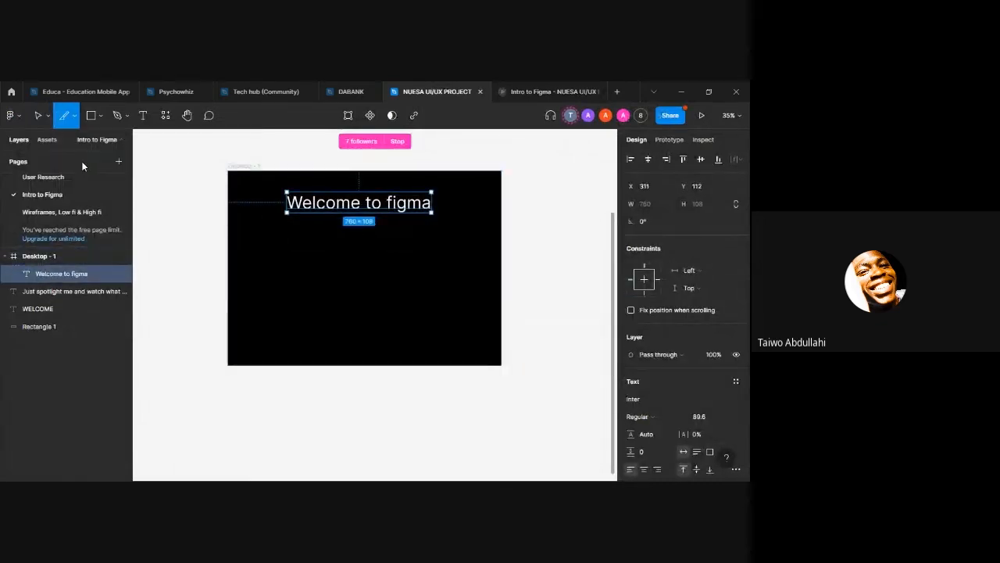
{"action": "left_click", "coordinate": [75, 117]}
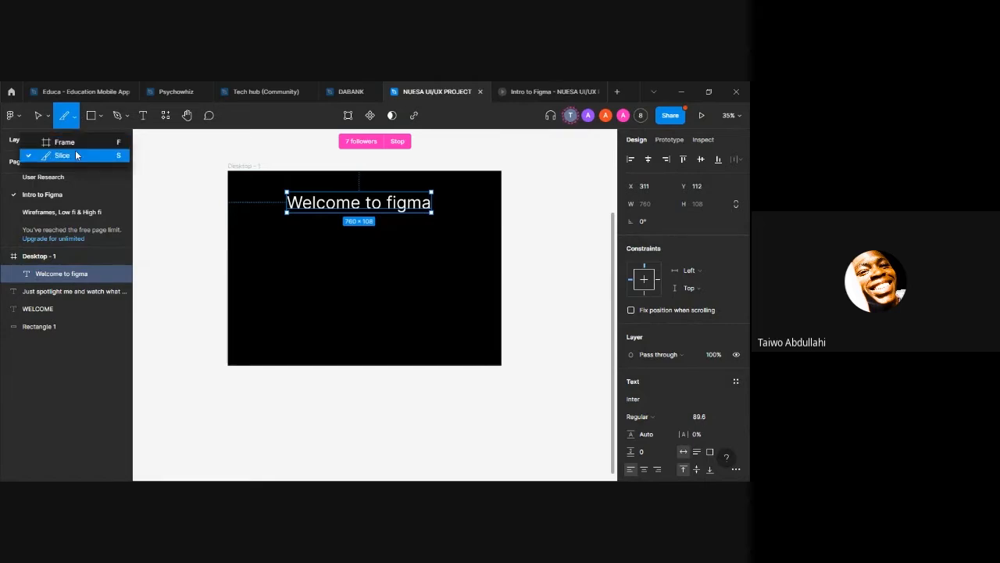
{"action": "left_click", "coordinate": [74, 142]}
{"action": "left_click", "coordinate": [99, 117]}
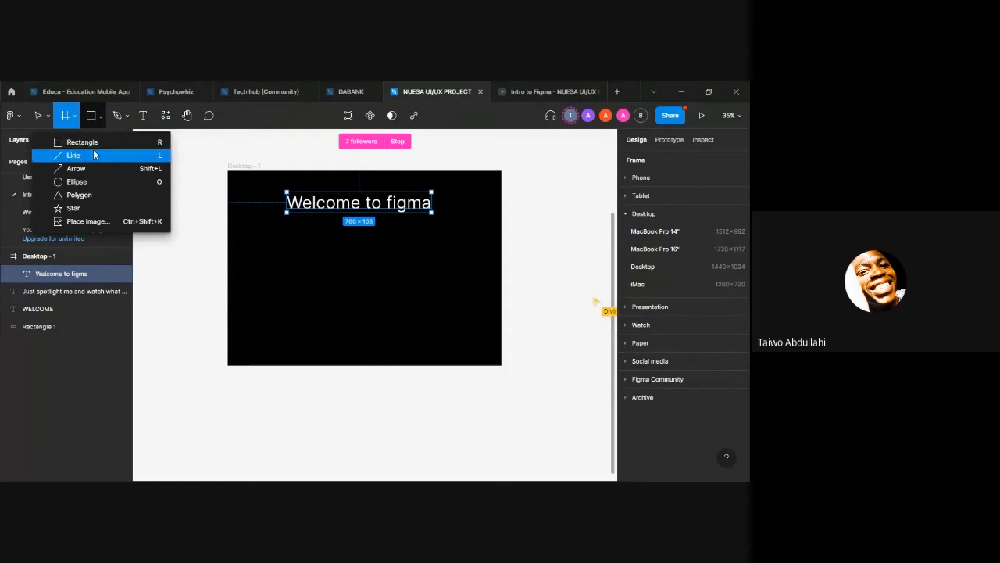
{"action": "left_click", "coordinate": [328, 380]}
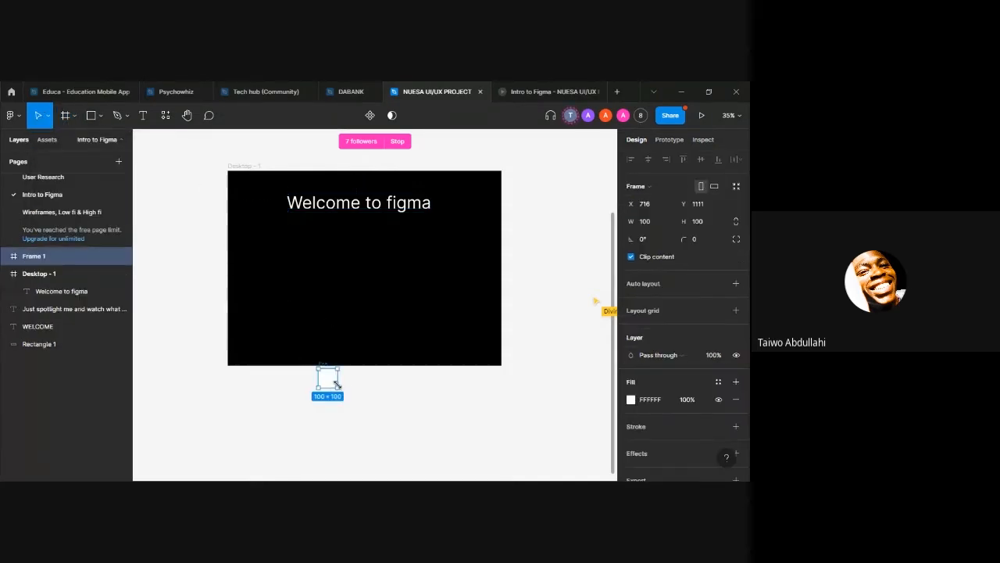
{"action": "key", "text": "Delete"}
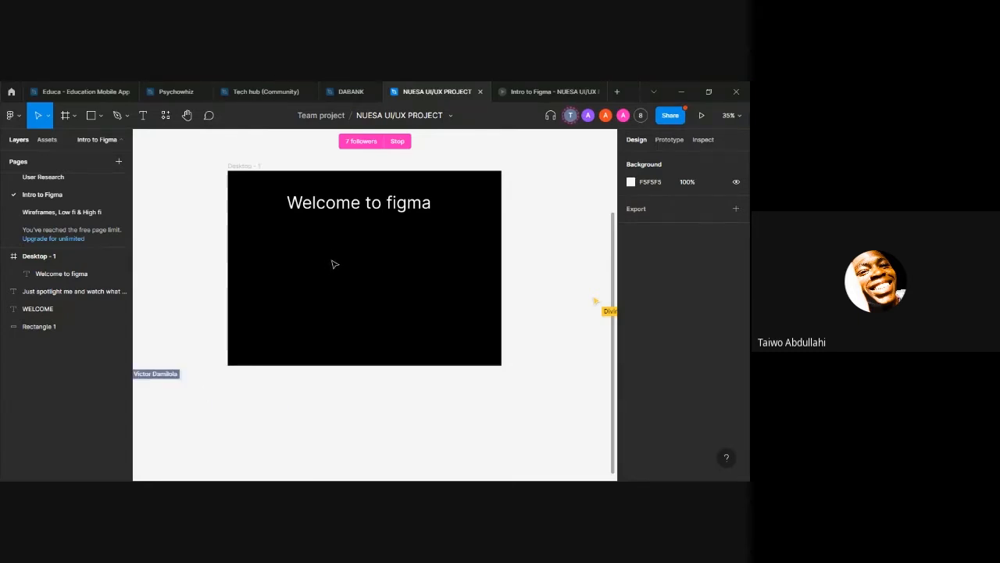
Step: Draw a rectangle about 457 × 110 below the heading at about X 462, Y 287, and check it in the prototype preview
{"action": "left_click", "coordinate": [103, 115]}
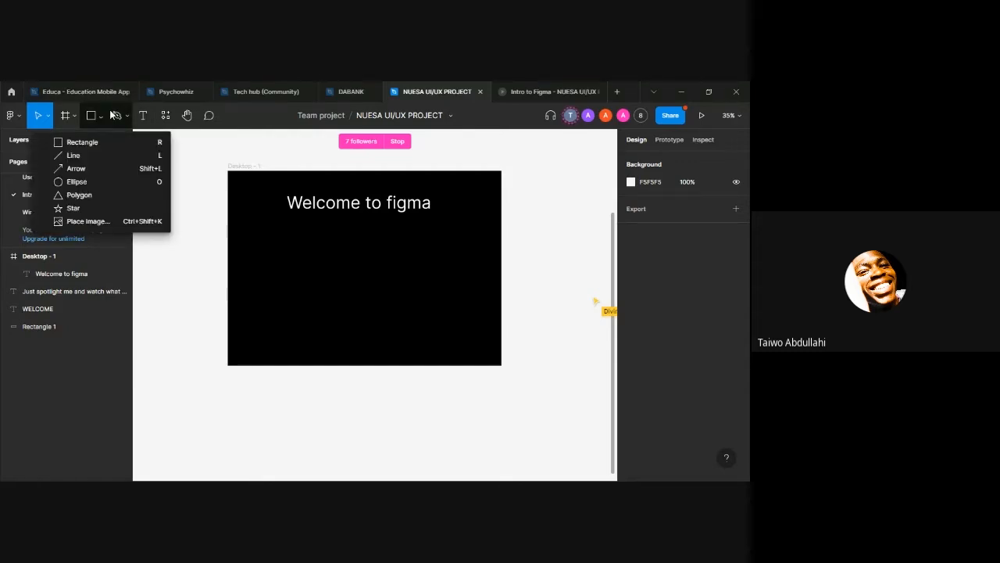
{"action": "left_click", "coordinate": [282, 310]}
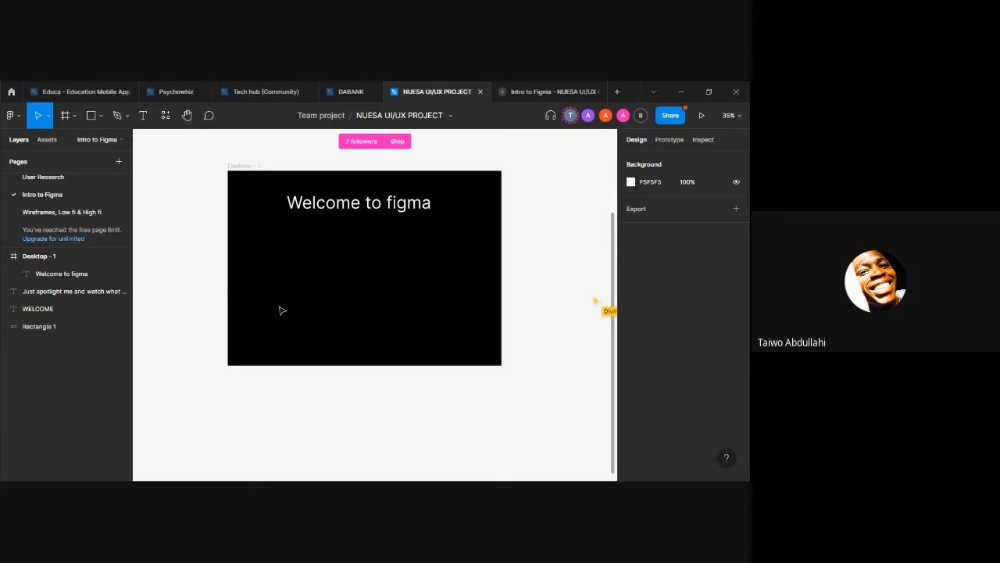
{"action": "key", "text": "r"}
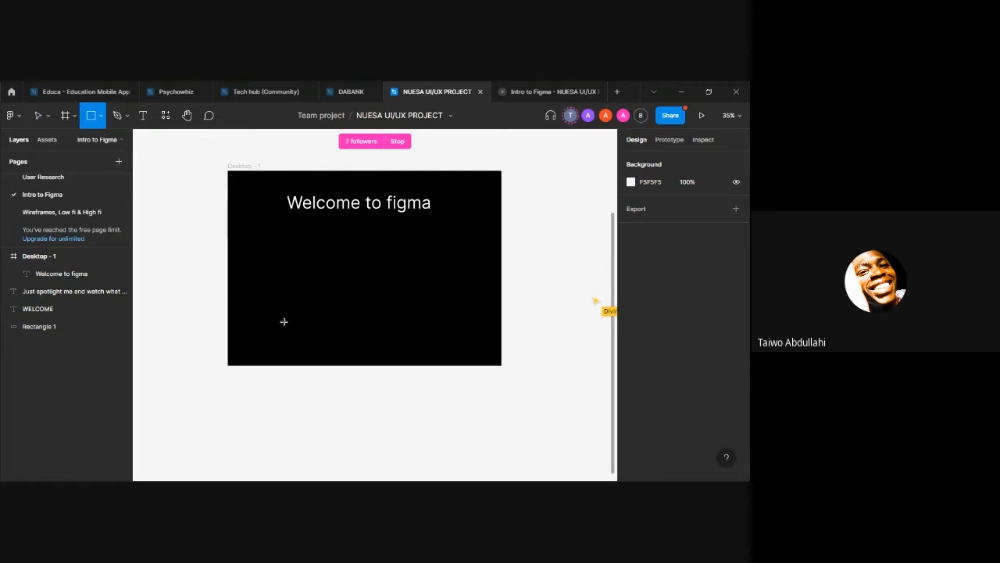
{"action": "mouse_move", "coordinate": [280, 272]}
{"action": "left_mouse_down"}
{"action": "mouse_move", "coordinate": [306, 293]}
{"action": "mouse_move", "coordinate": [368, 281]}
{"action": "mouse_move", "coordinate": [334, 364]}
{"action": "mouse_move", "coordinate": [325, 295]}
{"action": "mouse_move", "coordinate": [374, 286]}
{"action": "mouse_move", "coordinate": [360, 239]}
{"action": "mouse_move", "coordinate": [364, 249]}
{"action": "mouse_move", "coordinate": [438, 247]}
{"action": "left_mouse_up"}
{"action": "left_click", "coordinate": [321, 284]}
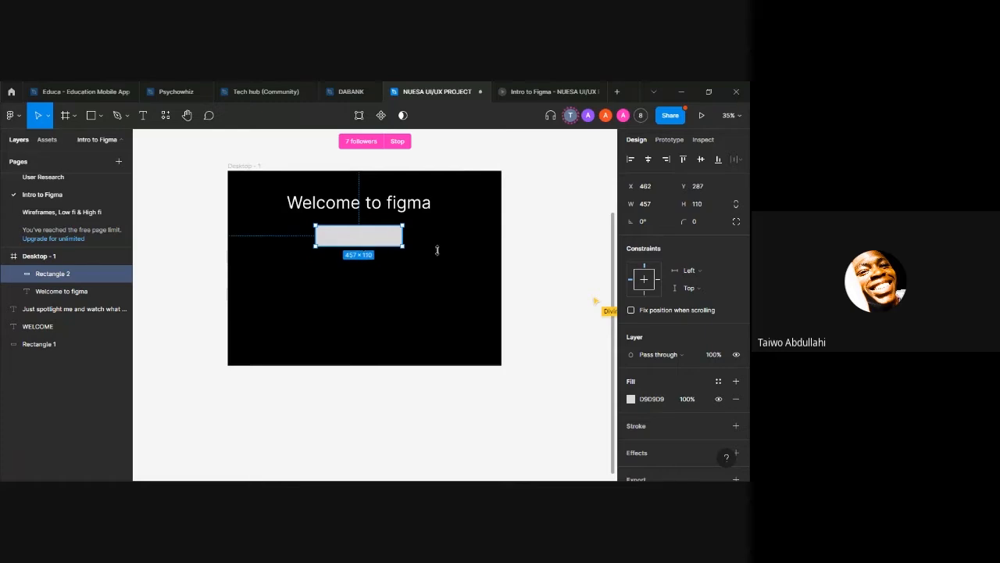
{"action": "left_click", "coordinate": [525, 91]}
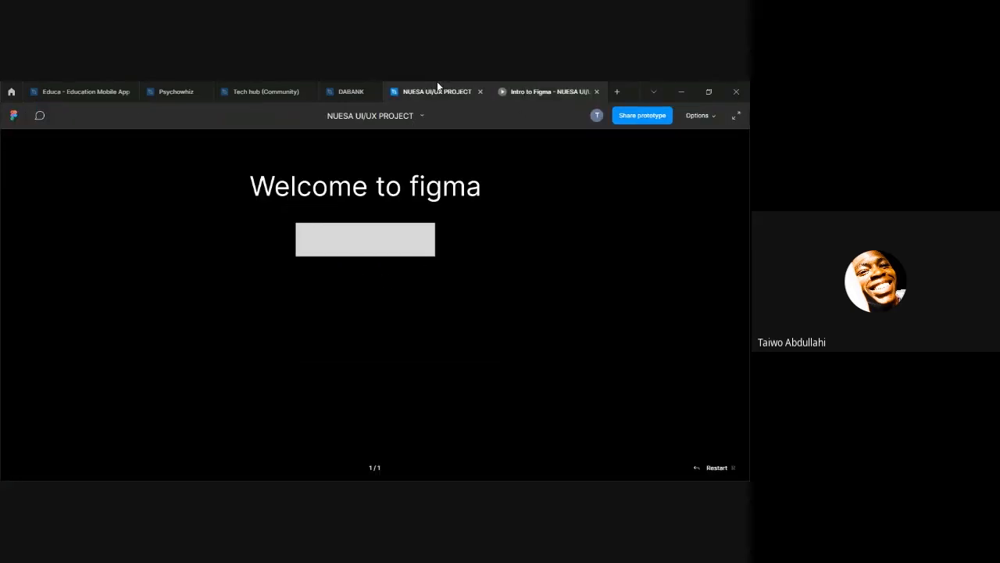
{"action": "left_click", "coordinate": [415, 93]}
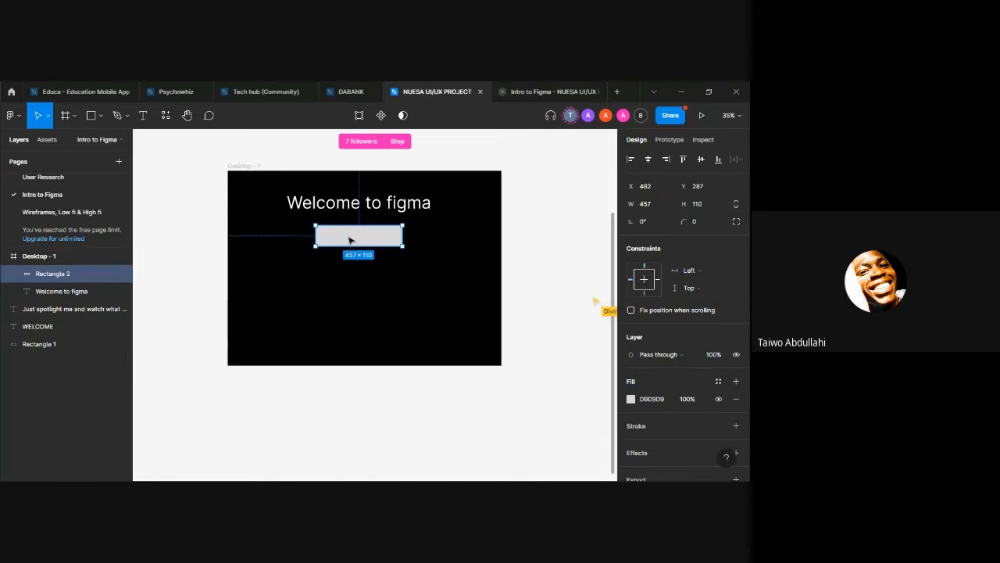
Step: Add the text "This is my first design" over the grey rectangle in the desktop frame
{"action": "left_click", "coordinate": [351, 269]}
{"action": "left_click", "coordinate": [341, 238]}
{"action": "key", "text": "t"}
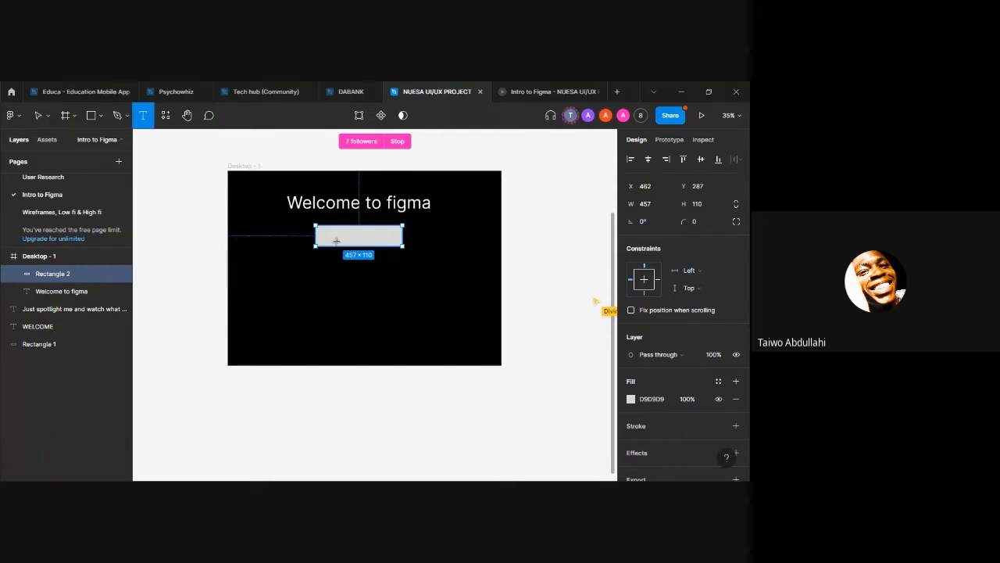
{"action": "left_click", "coordinate": [336, 241]}
{"action": "type", "text": "T"}
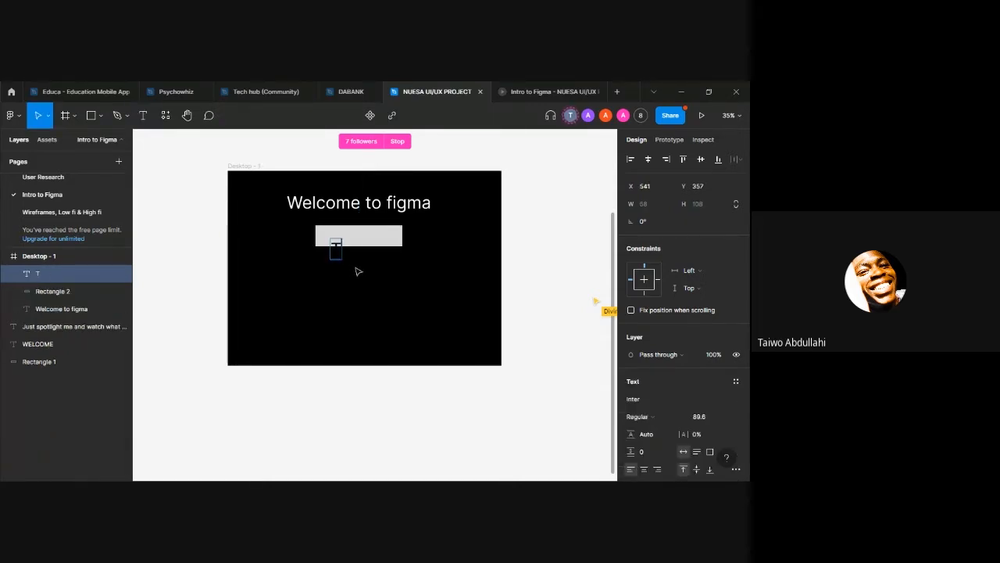
{"action": "type", "text": "his is my"}
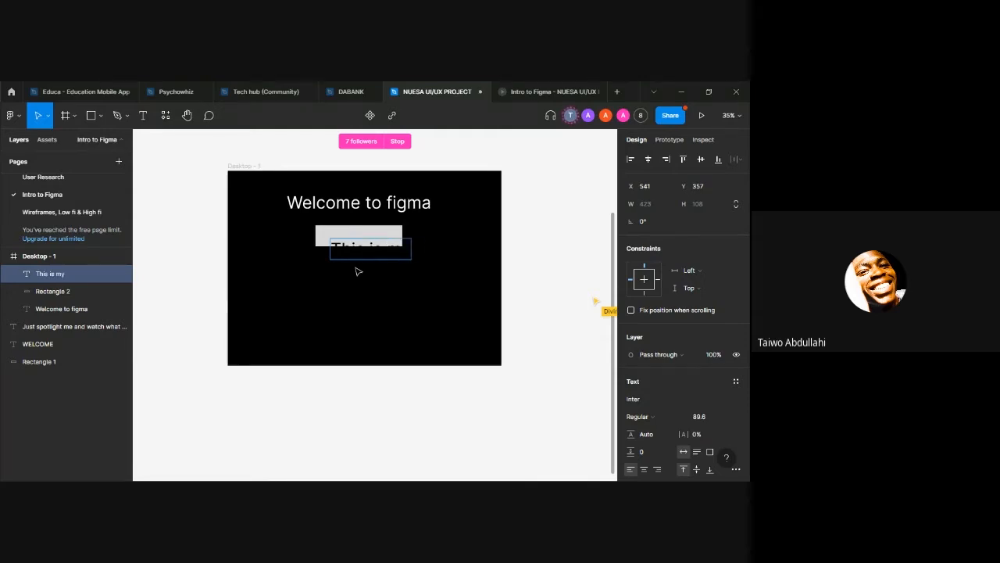
{"action": "type", "text": " first des"}
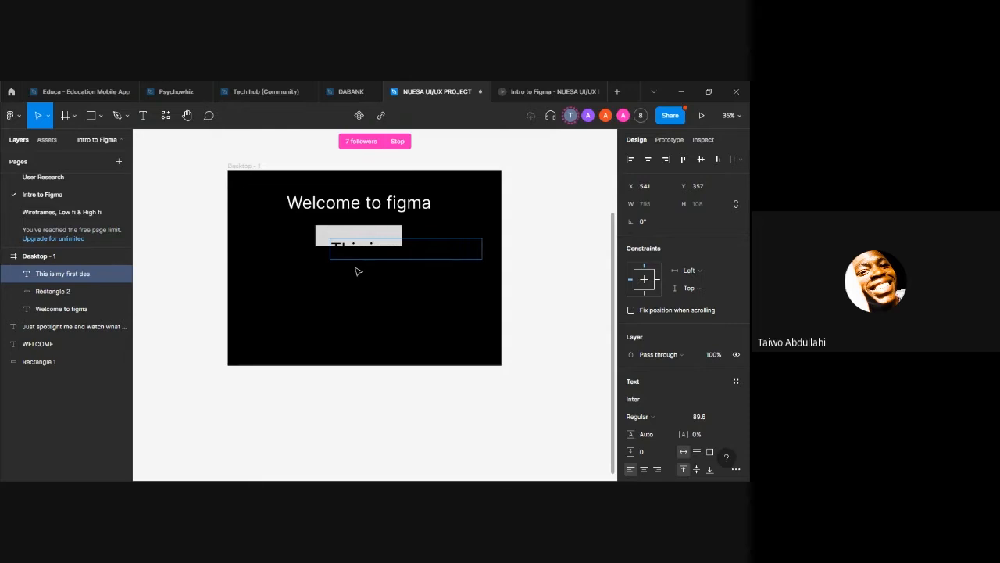
{"action": "type", "text": "ign"}
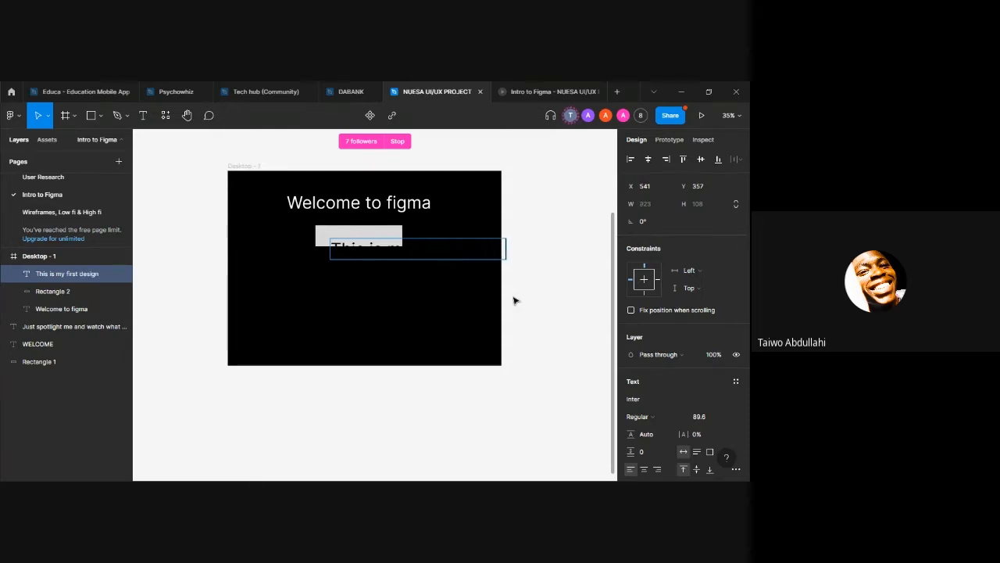
Step: Shrink the "This is my first design" text with the Scale tool to about 408 × 48 and centre it on the grey rectangle
{"action": "key", "text": "Escape"}
{"action": "key", "text": "k"}
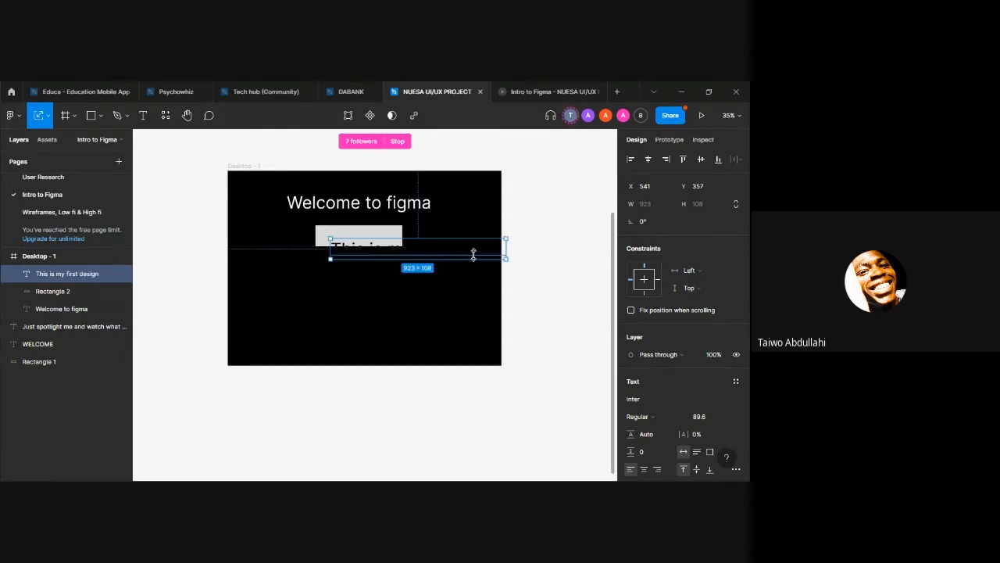
{"action": "left_click_drag", "start_coordinate": [472, 255], "coordinate": [383, 239]}
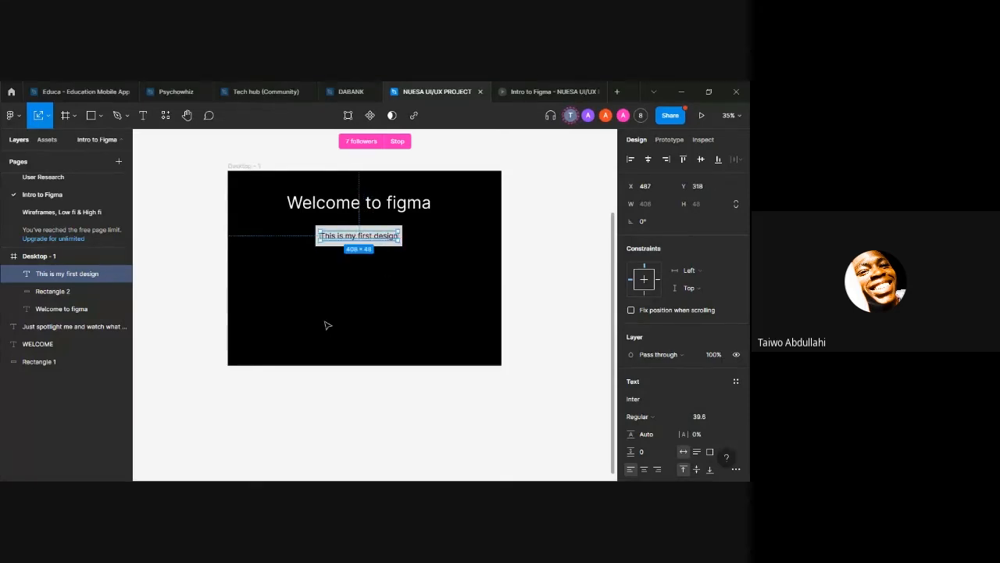
{"action": "left_click", "coordinate": [376, 286]}
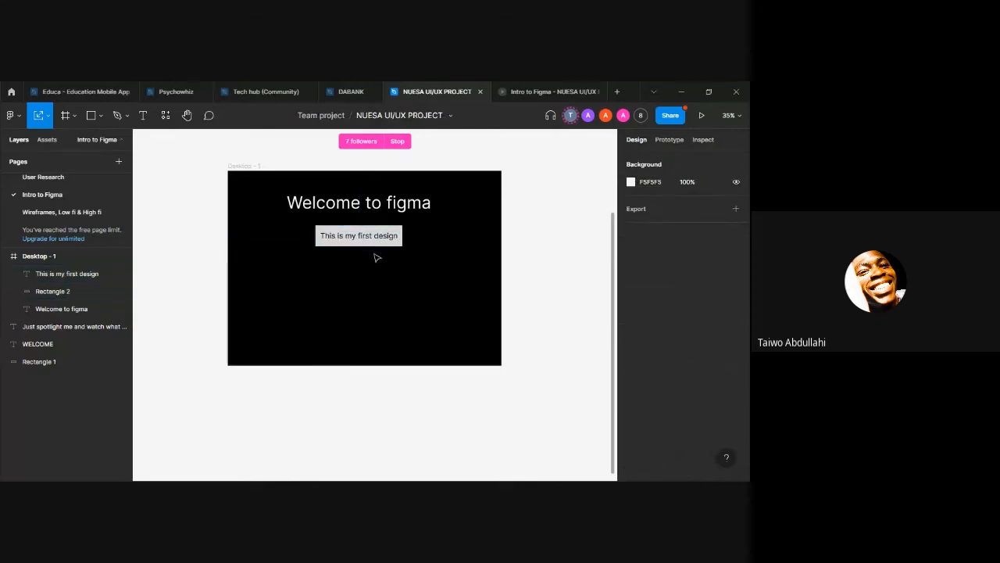
Step: Move the "This is my first design" text above and outside the desktop frame, comparing the prototype preview before and after the move
{"action": "left_click", "coordinate": [554, 91]}
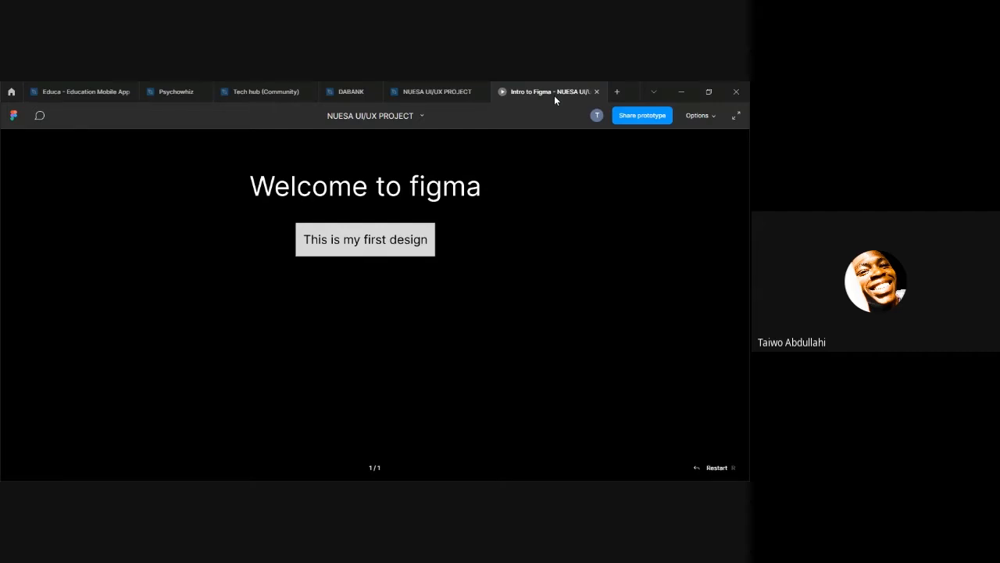
{"action": "left_click", "coordinate": [447, 91]}
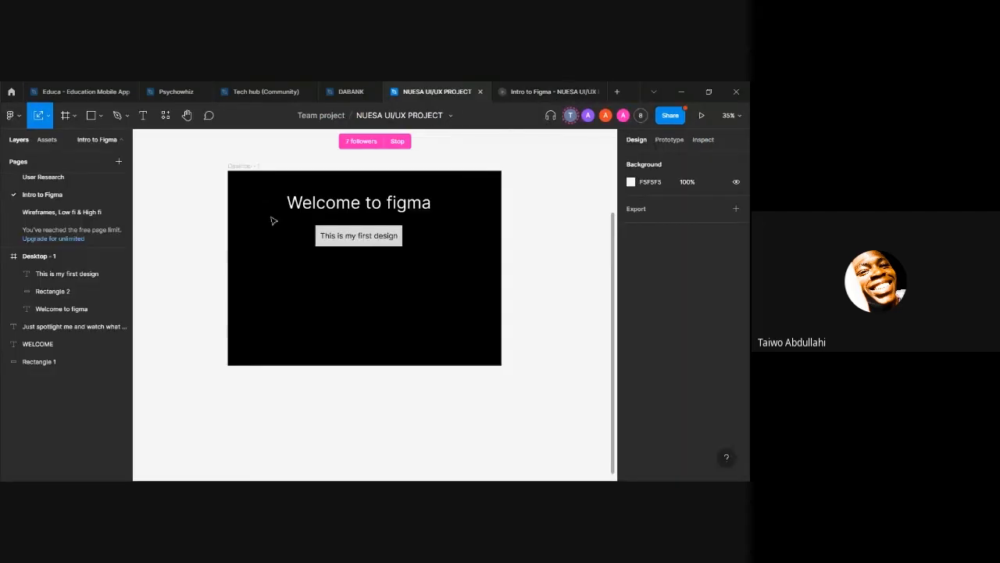
{"action": "left_click", "coordinate": [350, 231]}
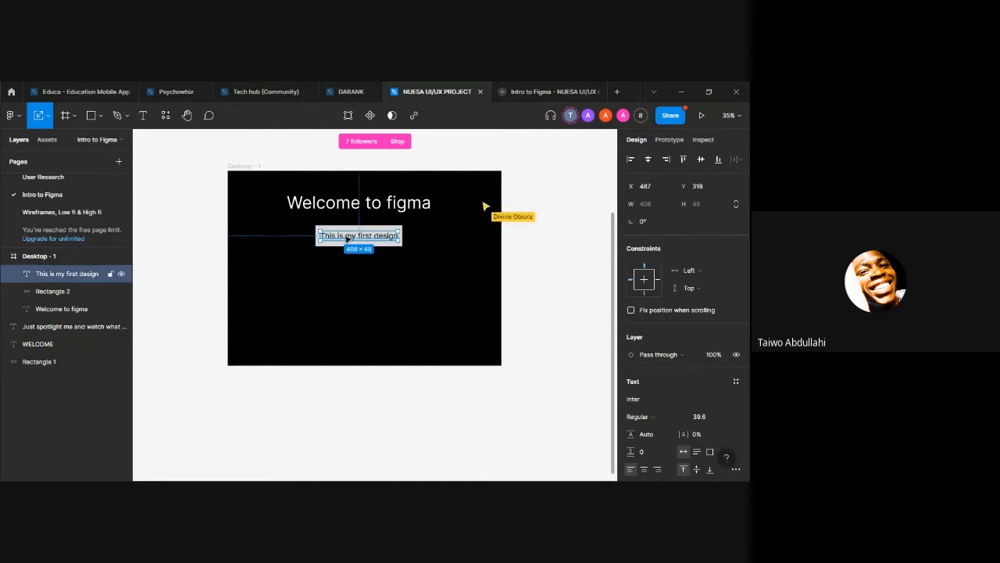
{"action": "left_click_drag", "start_coordinate": [347, 238], "coordinate": [374, 161]}
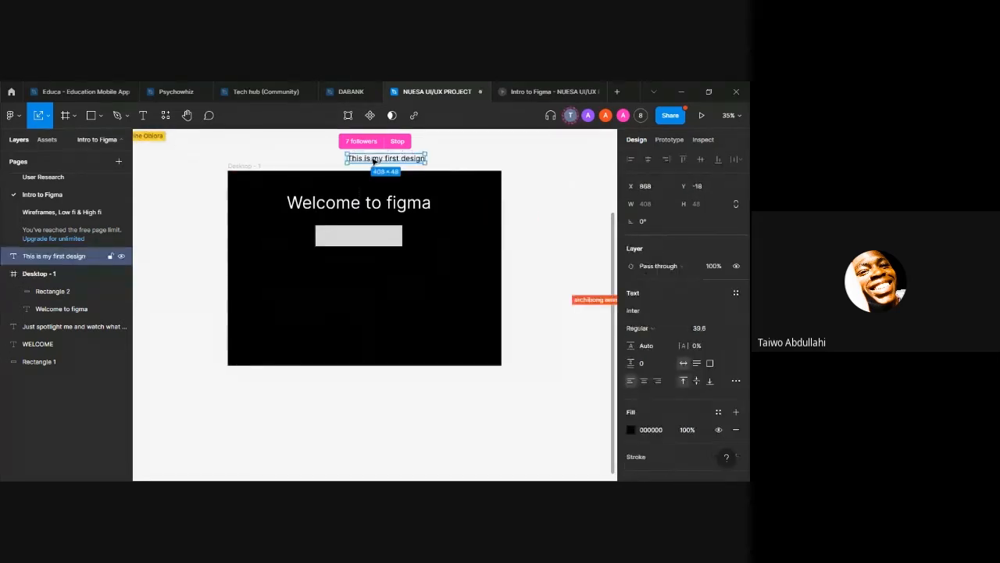
{"action": "left_click", "coordinate": [559, 90]}
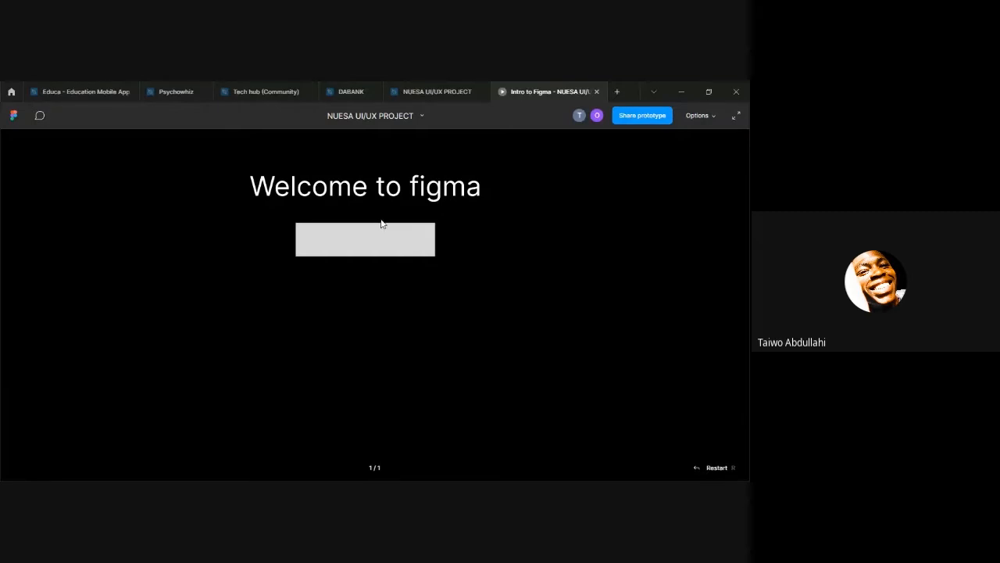
{"action": "left_click", "coordinate": [417, 90]}
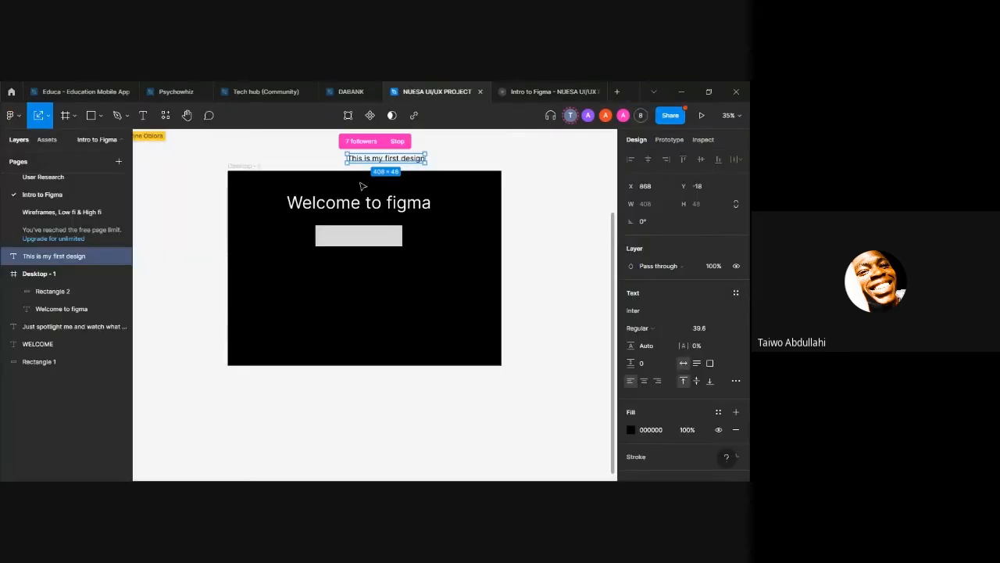
Step: Move the "This is my first design" text back into the desktop frame onto the grey rectangle, at about X 511, Y 318
{"action": "left_click_drag", "start_coordinate": [374, 159], "coordinate": [392, 205]}
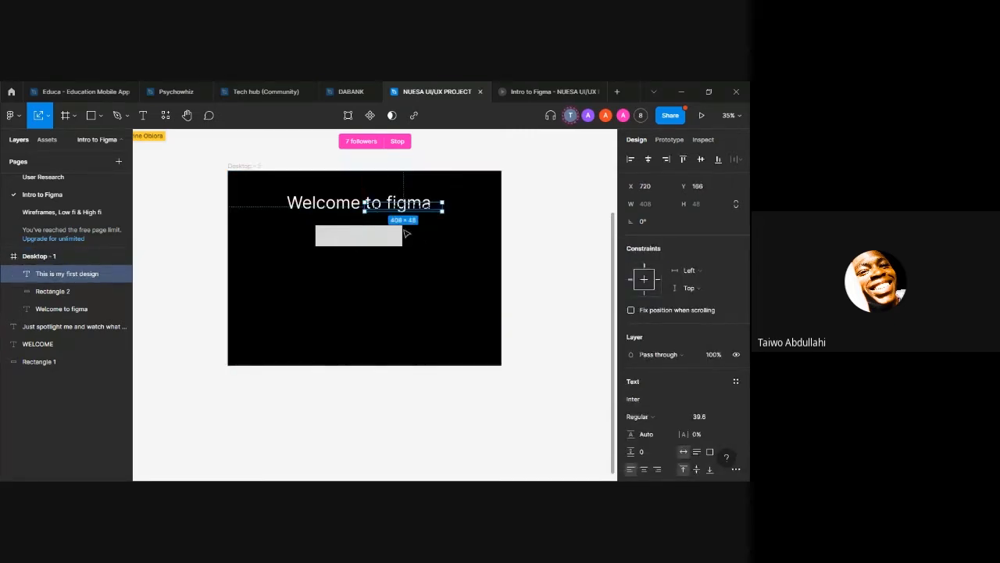
{"action": "left_click_drag", "start_coordinate": [407, 204], "coordinate": [362, 240]}
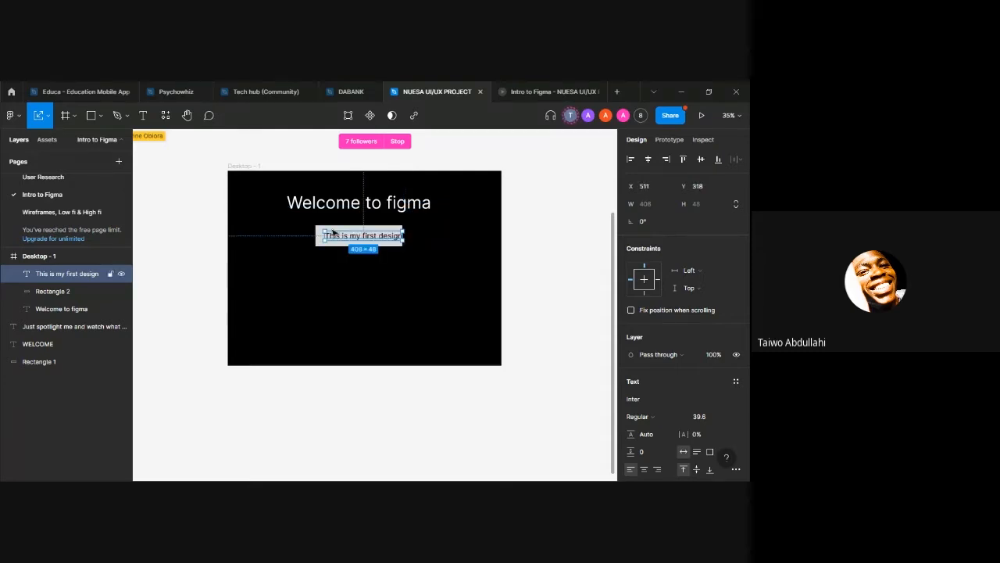
Step: Draw a line about 411 long below the grey rectangle with the Line tool and set its stroke colour to FFFFFF
{"action": "left_click", "coordinate": [100, 115]}
{"action": "left_click", "coordinate": [108, 157]}
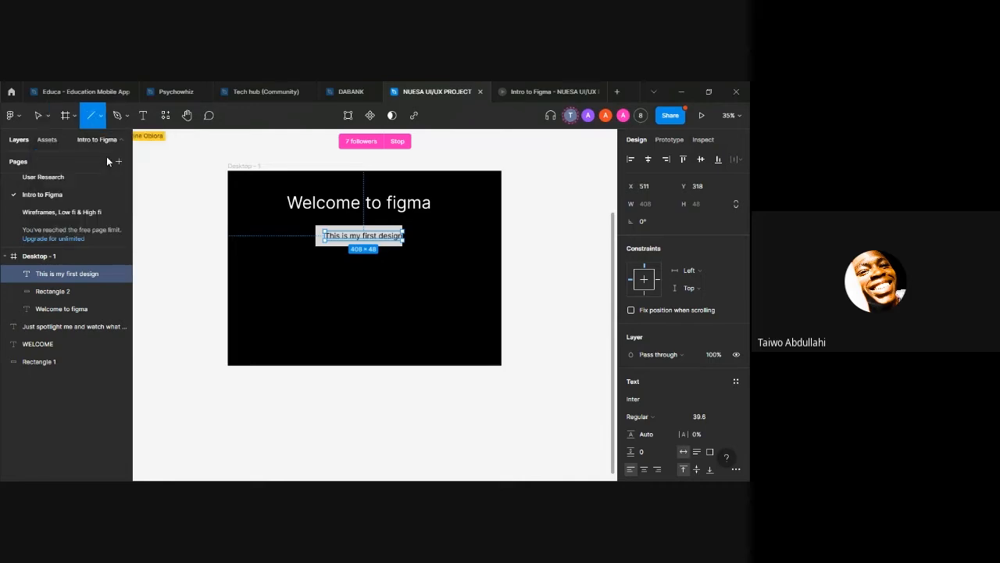
{"action": "left_click_drag", "start_coordinate": [344, 235], "coordinate": [332, 234]}
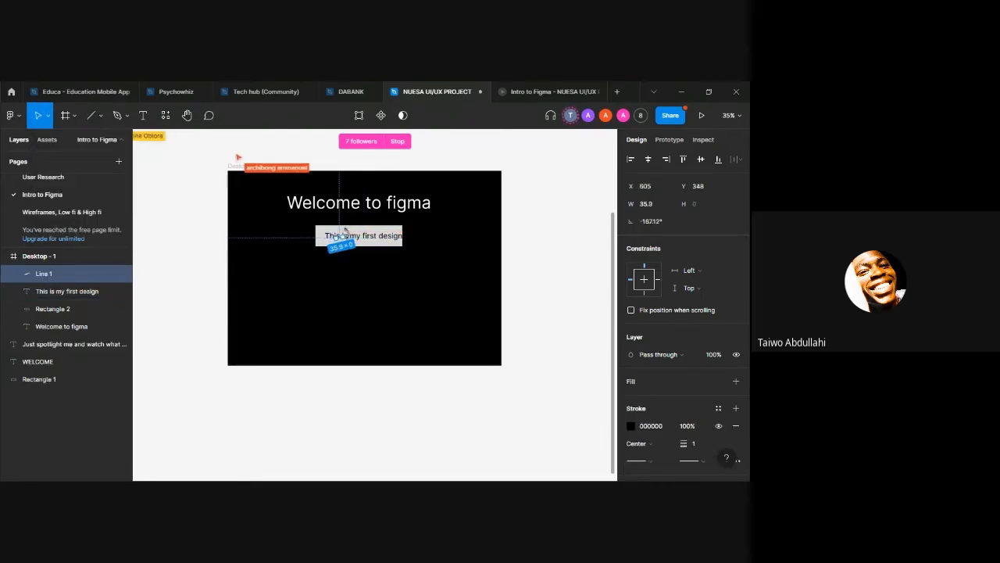
{"action": "left_click", "coordinate": [100, 115]}
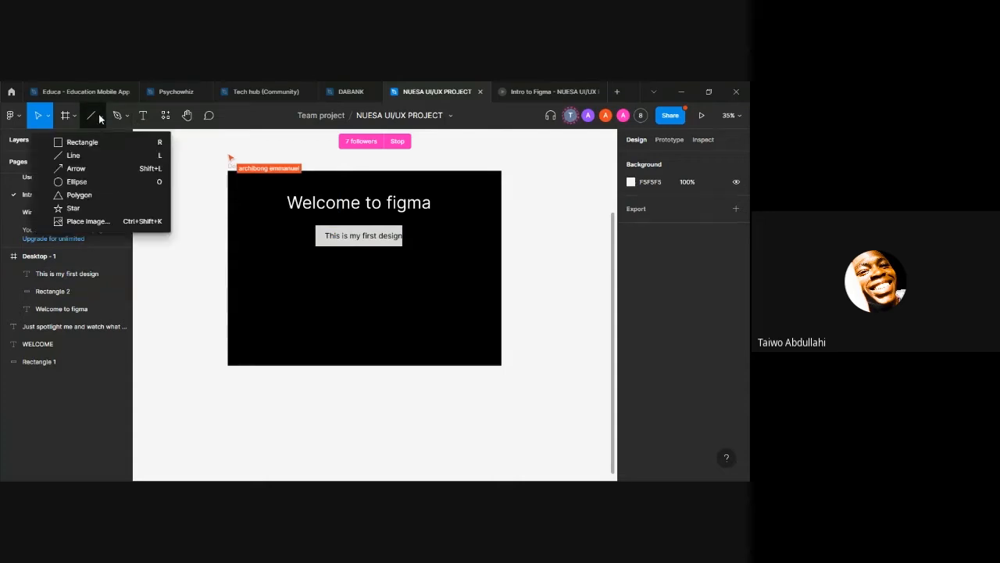
{"action": "left_click", "coordinate": [347, 257]}
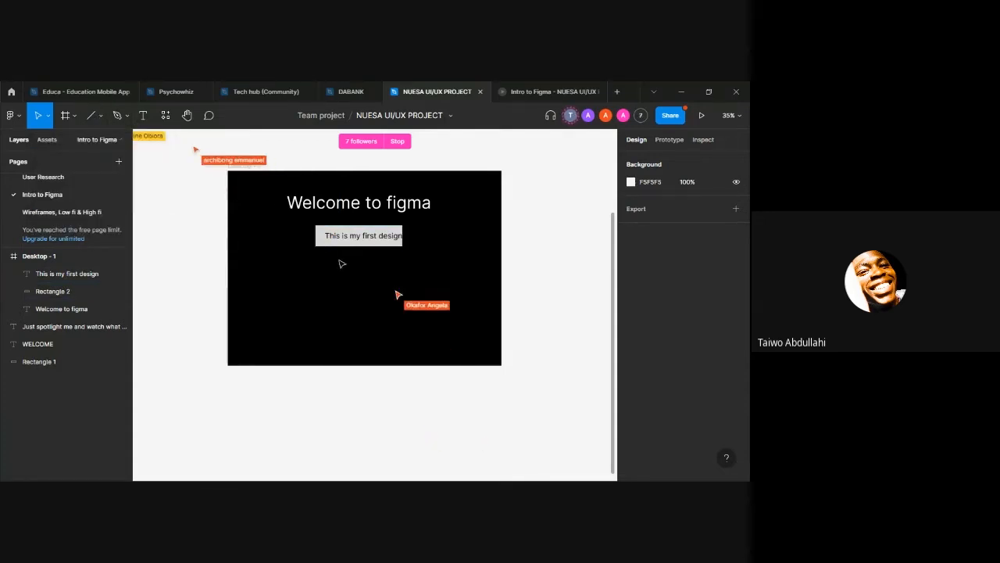
{"action": "key", "text": "l"}
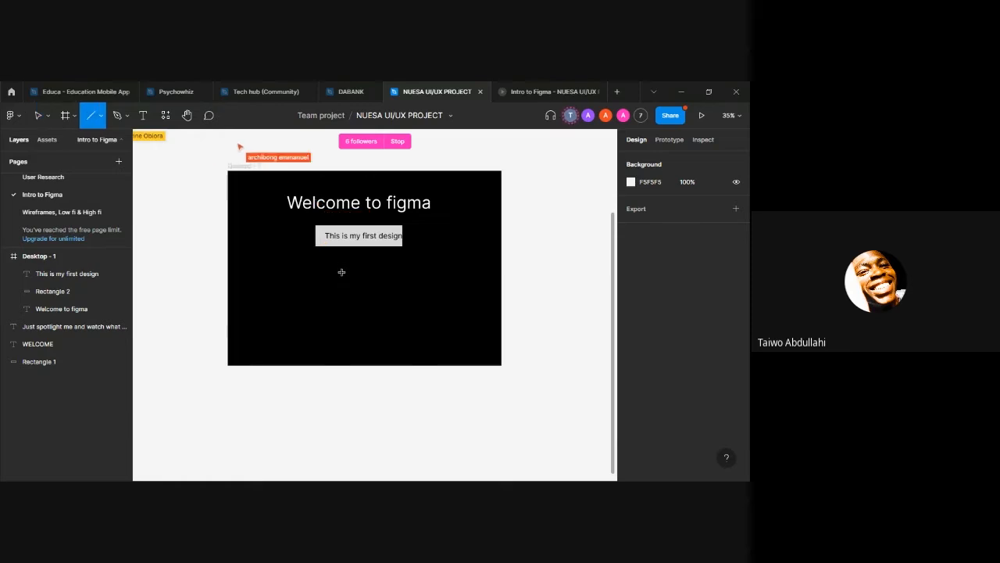
{"action": "left_click_drag", "start_coordinate": [318, 242], "coordinate": [379, 276]}
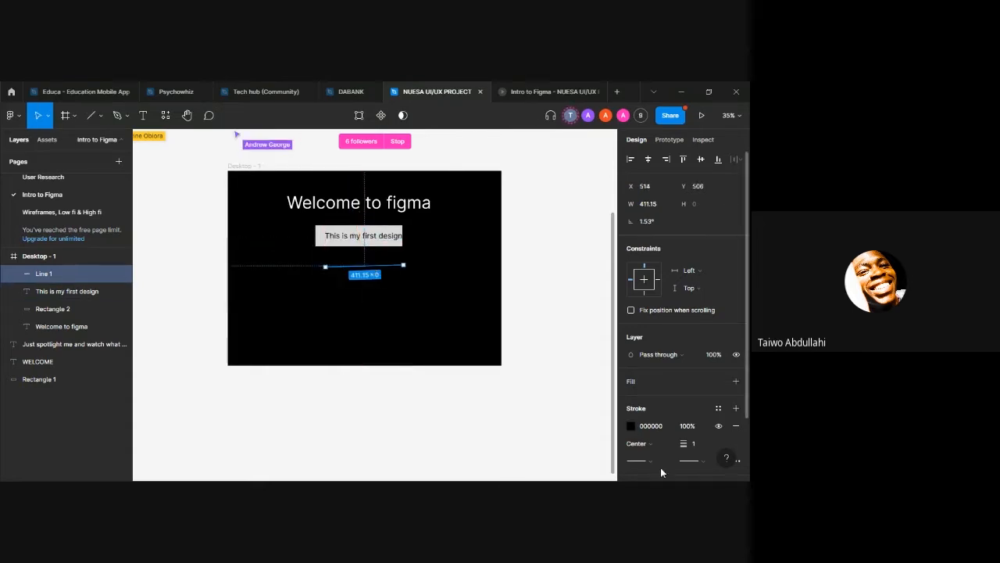
{"action": "left_click", "coordinate": [652, 425]}
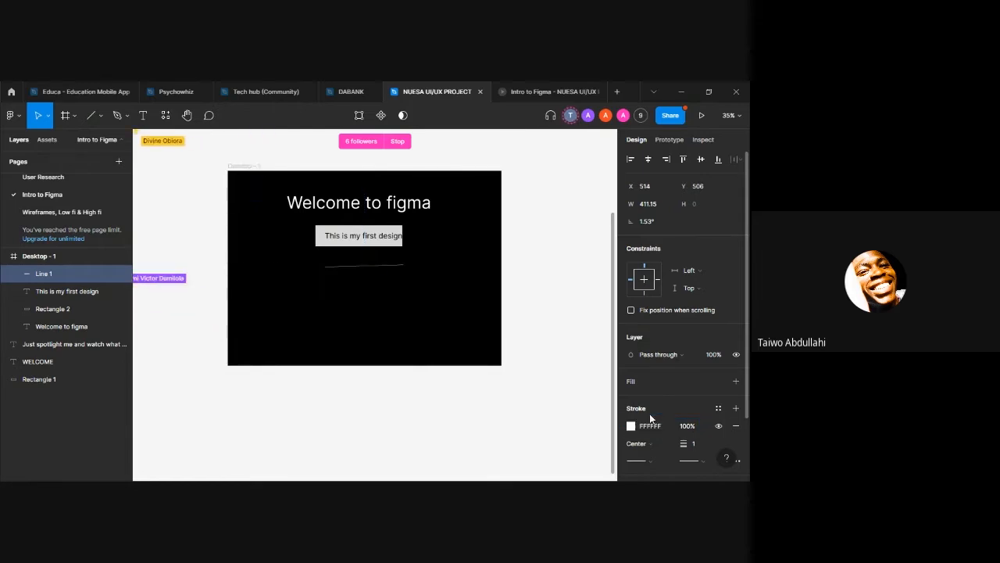
{"action": "left_click", "coordinate": [341, 373]}
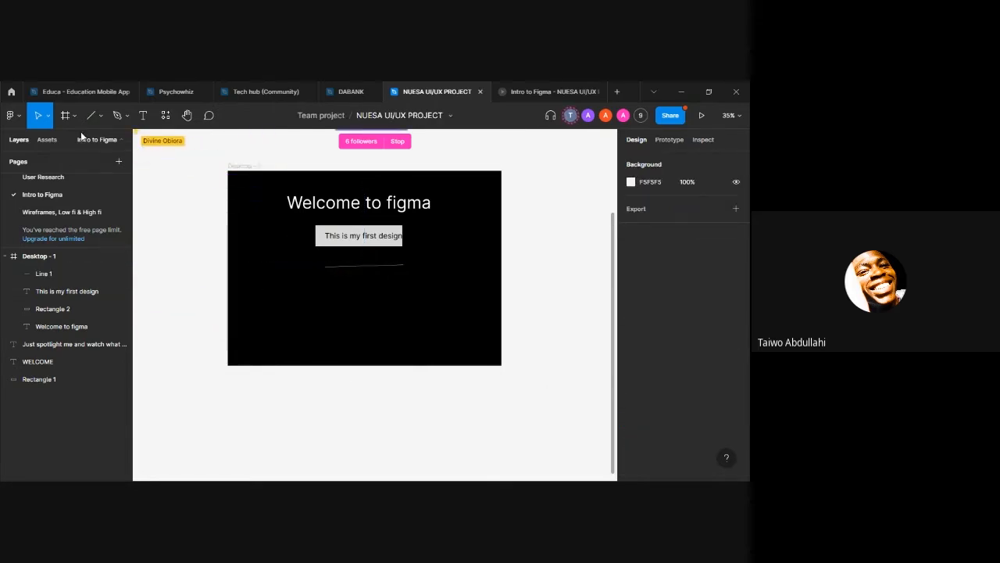
Step: Draw an arrow about 606 long in the lower part of the desktop frame, with stroke colour FFFFFF, and enter 1 as its height
{"action": "left_click", "coordinate": [99, 115]}
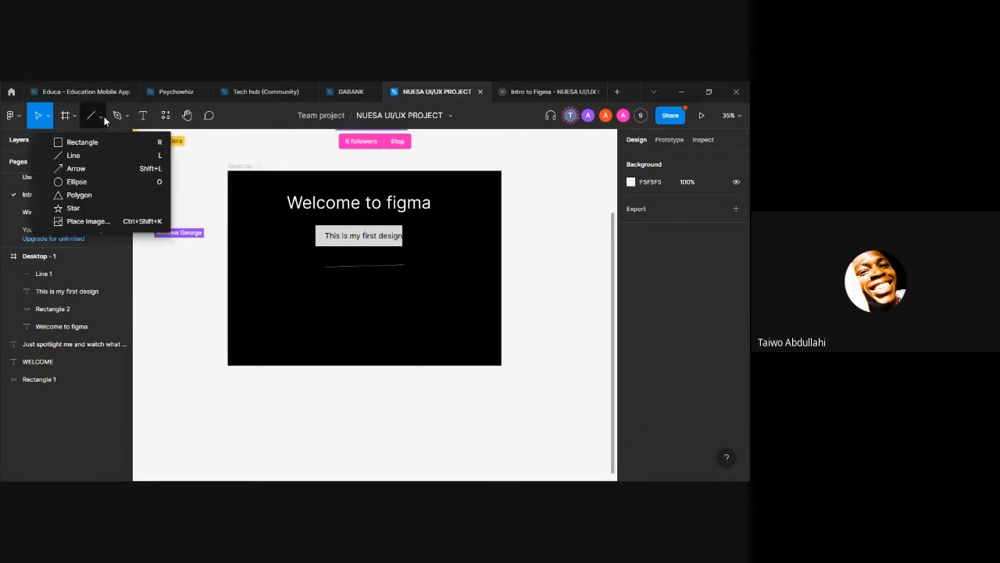
{"action": "left_click", "coordinate": [117, 169]}
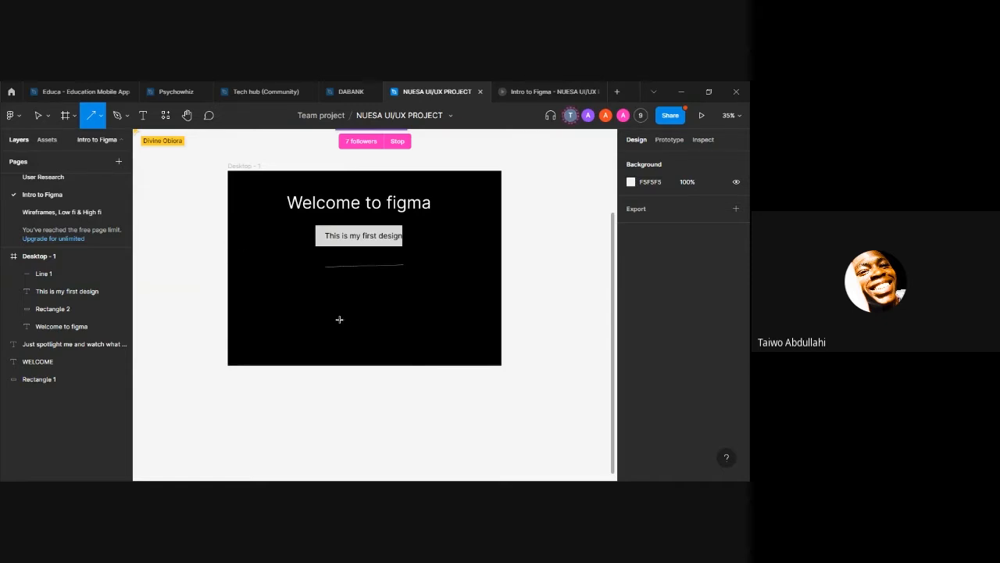
{"action": "left_click_drag", "start_coordinate": [288, 321], "coordinate": [404, 322]}
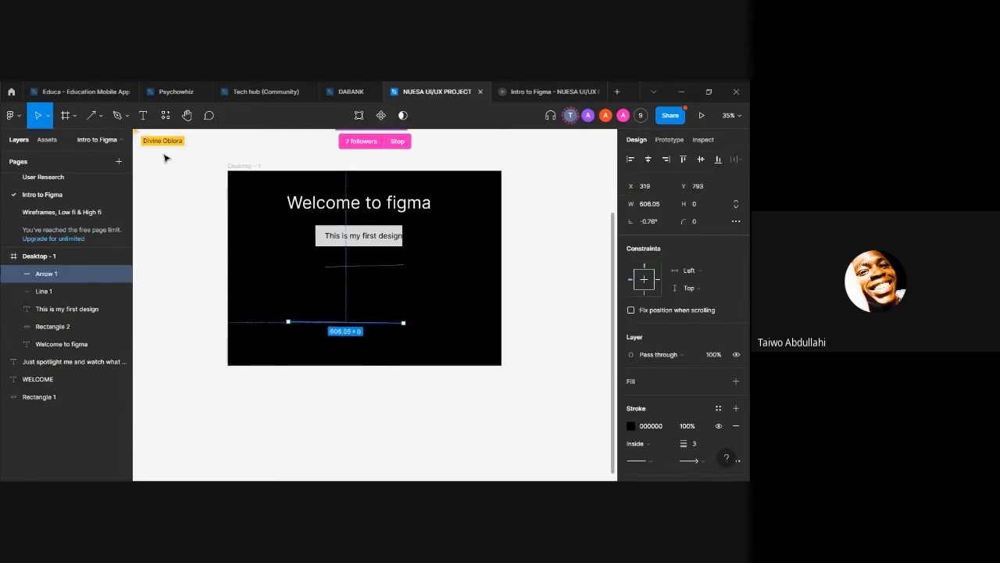
{"action": "left_click", "coordinate": [100, 116]}
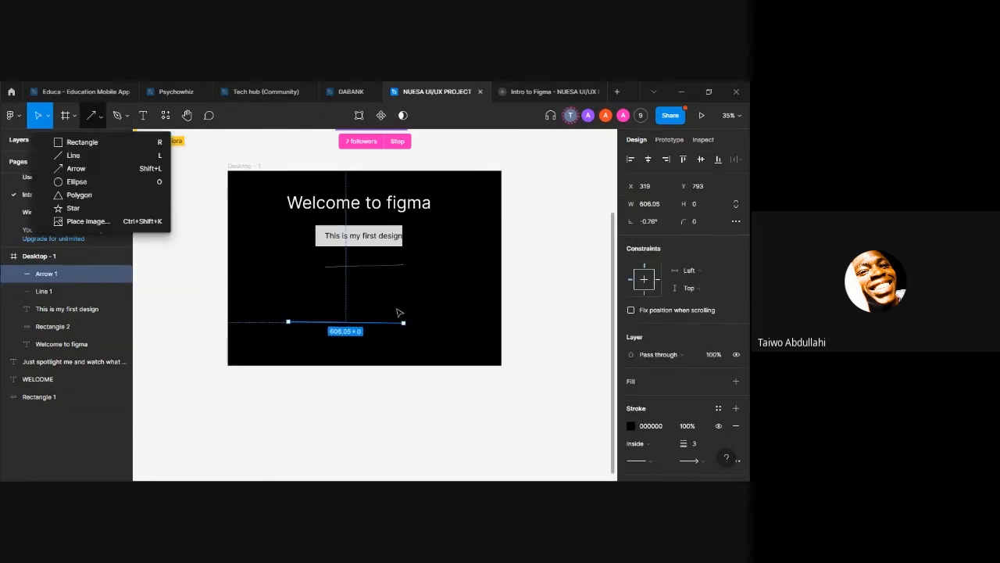
{"action": "left_click", "coordinate": [392, 335]}
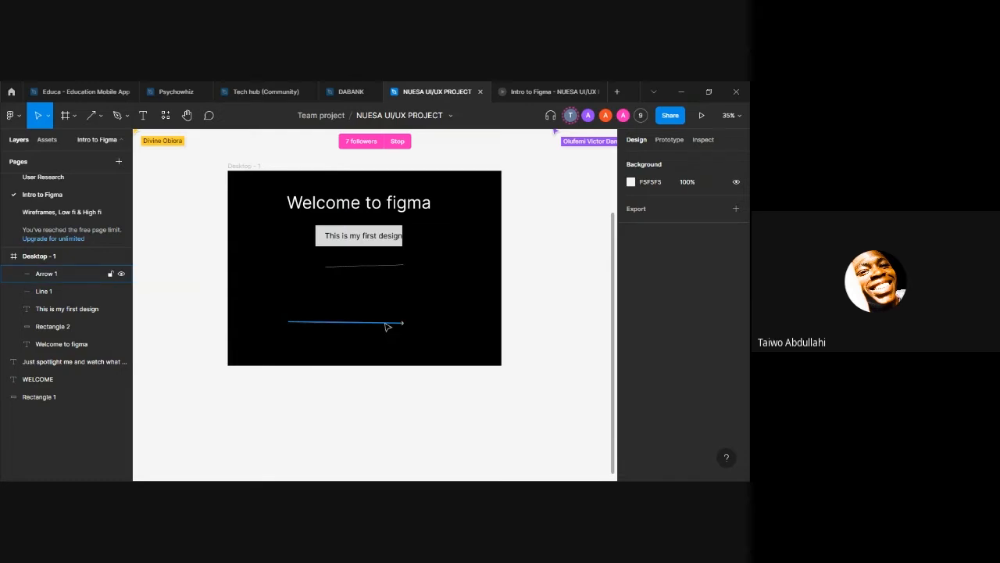
{"action": "left_click", "coordinate": [388, 327]}
{"action": "left_click", "coordinate": [698, 203]}
{"action": "type", "text": "1"}
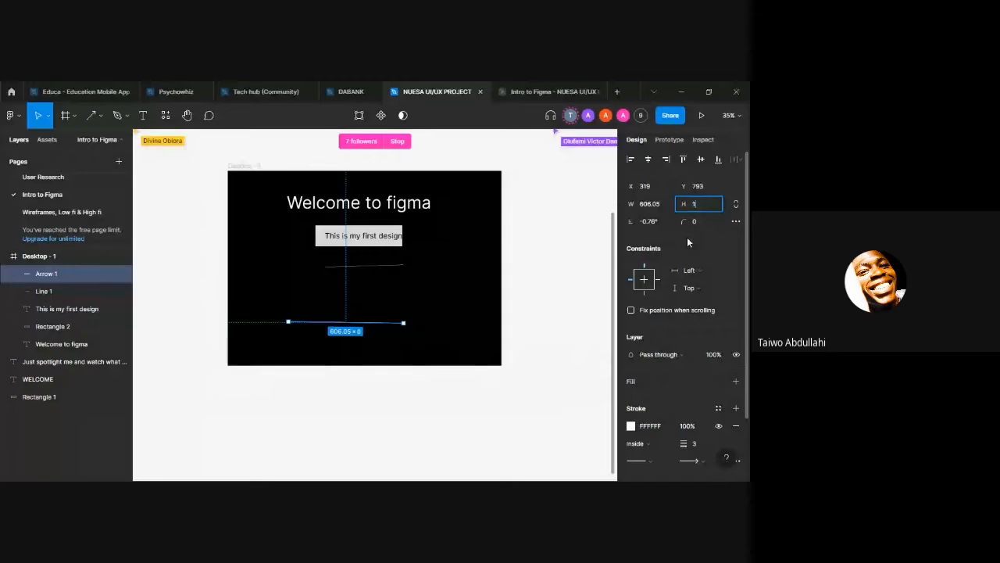
{"action": "left_click", "coordinate": [390, 331]}
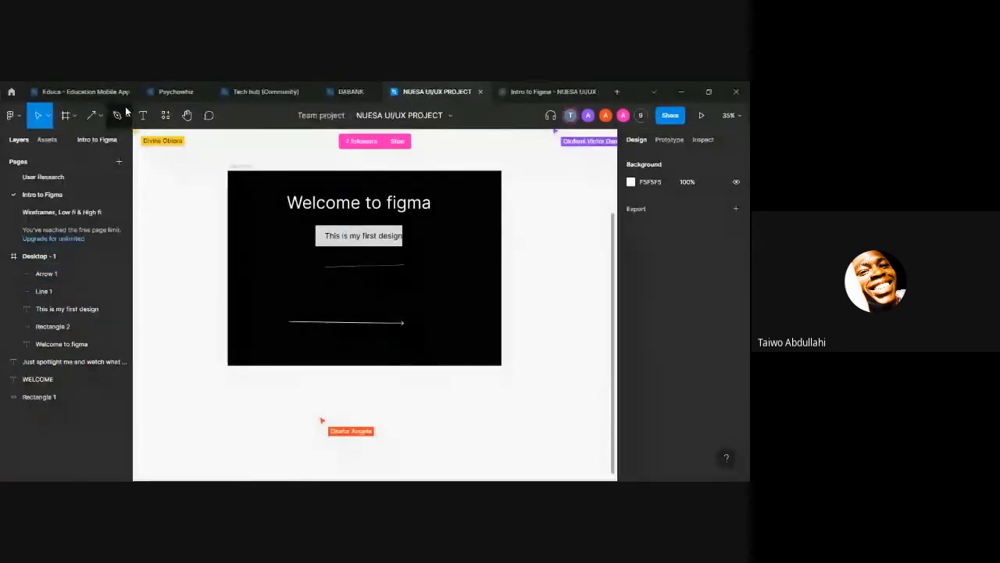
Step: Place a 100 × 100 ellipse beside the grey rectangle and enlarge it with the Scale tool to about 252 × 252
{"action": "left_click", "coordinate": [100, 115]}
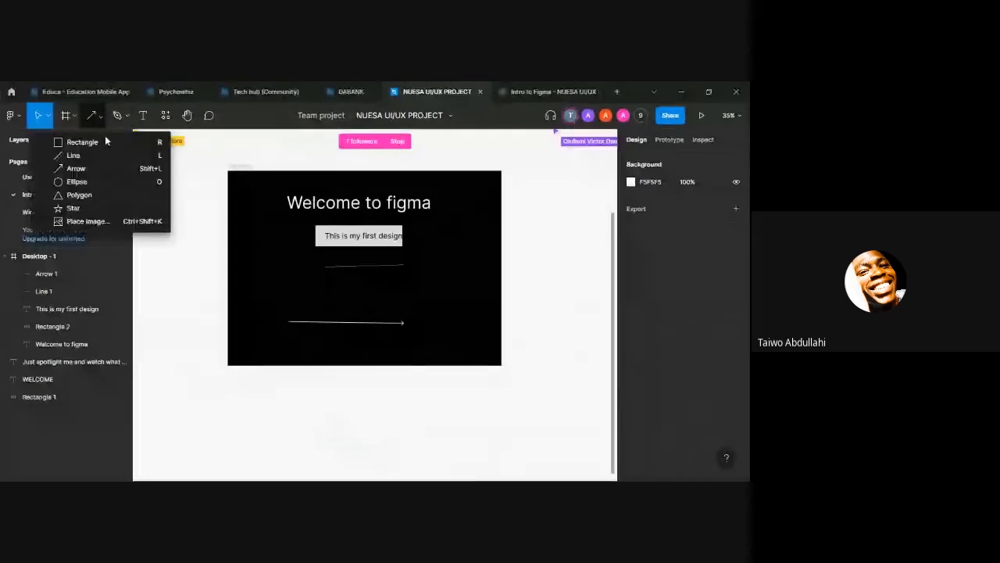
{"action": "left_click", "coordinate": [118, 182]}
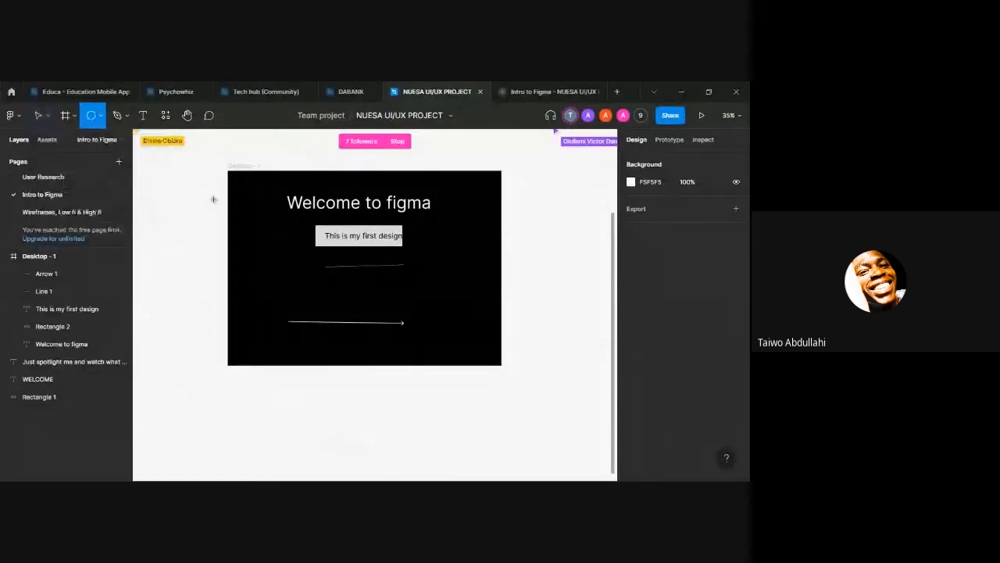
{"action": "left_click", "coordinate": [264, 241]}
{"action": "left_click_drag", "start_coordinate": [263, 244], "coordinate": [261, 239]}
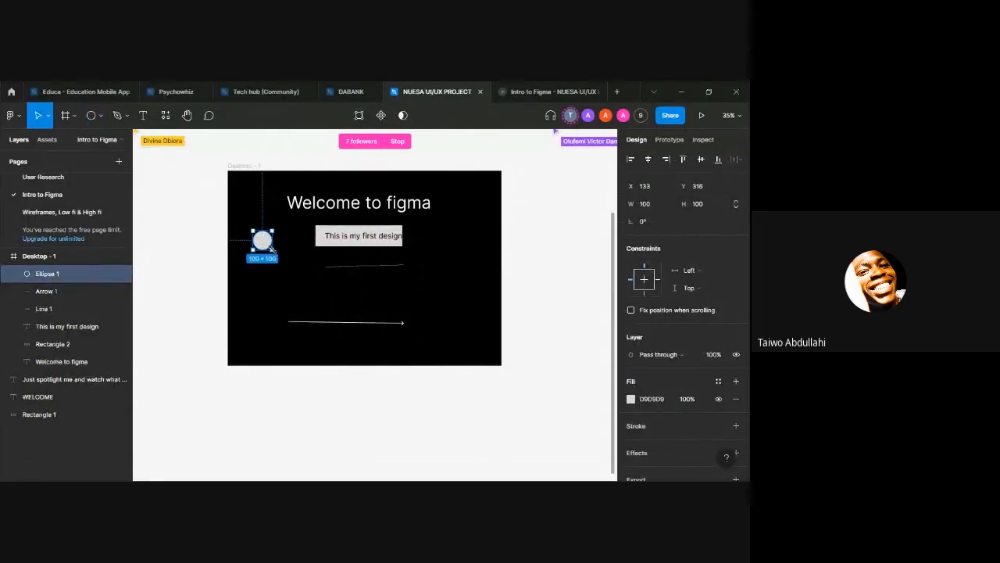
{"action": "key", "text": "k"}
{"action": "mouse_move", "coordinate": [272, 249]}
{"action": "left_mouse_down"}
{"action": "mouse_move", "coordinate": [303, 277]}
{"action": "mouse_move", "coordinate": [277, 239]}
{"action": "left_mouse_up"}
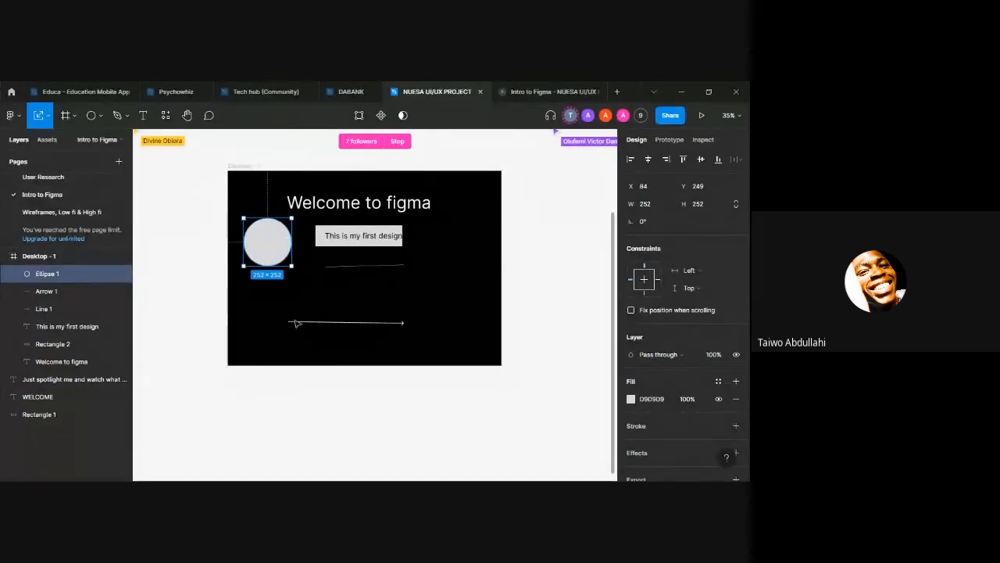
Step: Move the circle below the grey rectangle to about X 589, Y 469, and delete the thin line there
{"action": "left_click_drag", "start_coordinate": [268, 243], "coordinate": [359, 285]}
{"action": "left_click", "coordinate": [351, 267]}
{"action": "key", "text": "Delete"}
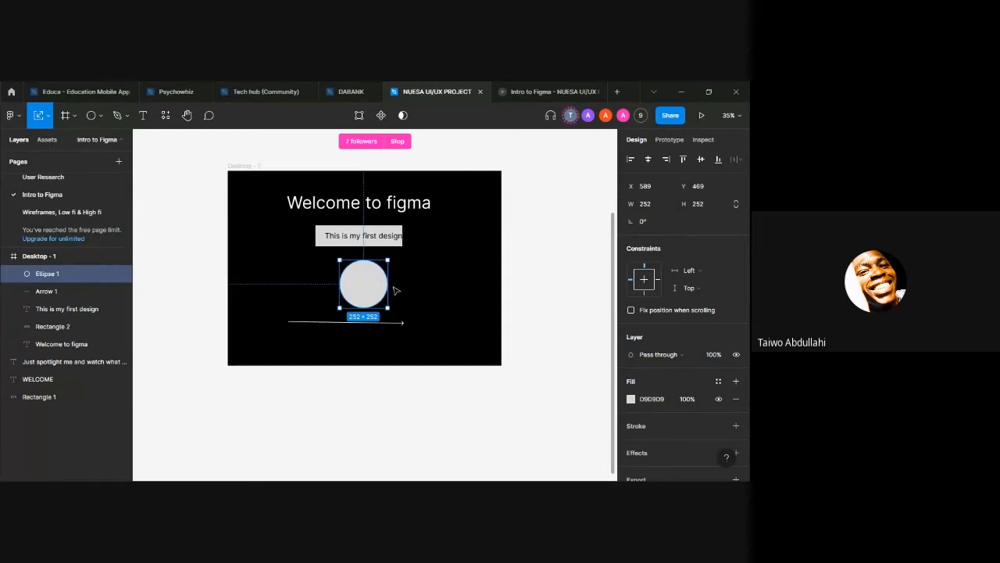
Step: Change the circle's fill from solid to an image using a portrait photo, and check the design in the prototype preview
{"action": "left_click", "coordinate": [629, 400]}
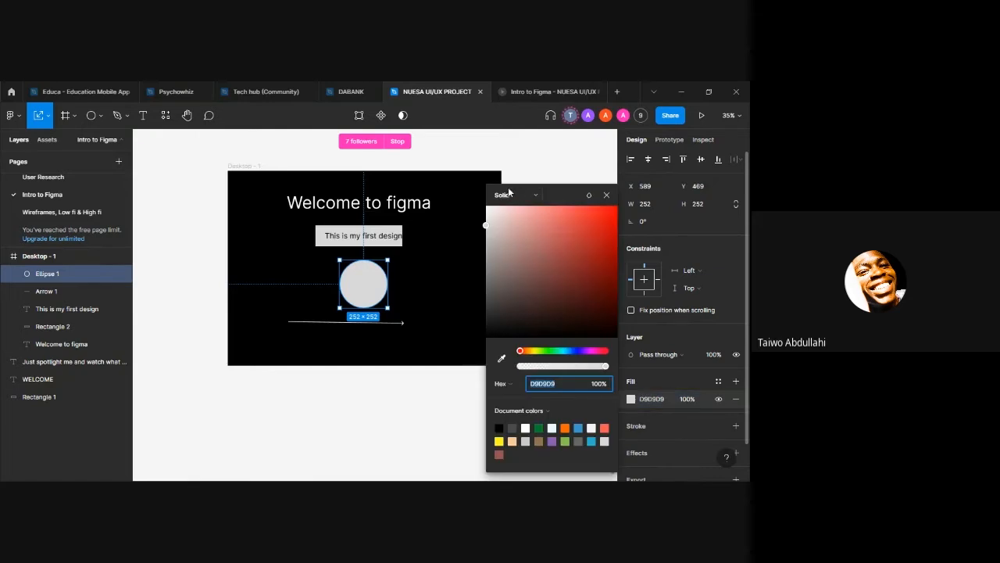
{"action": "left_click", "coordinate": [508, 194]}
{"action": "left_click", "coordinate": [518, 260]}
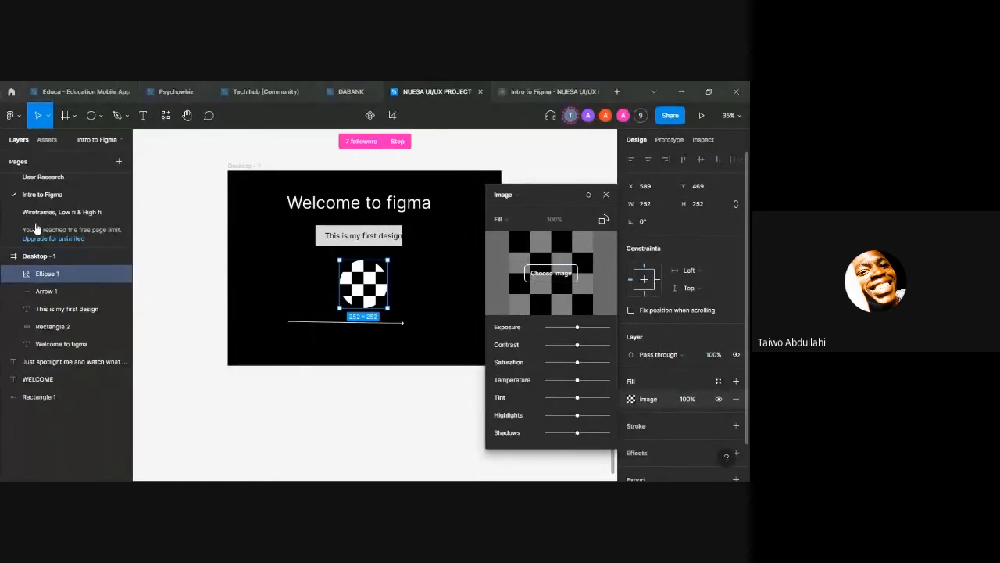
{"action": "double_click", "coordinate": [257, 240]}
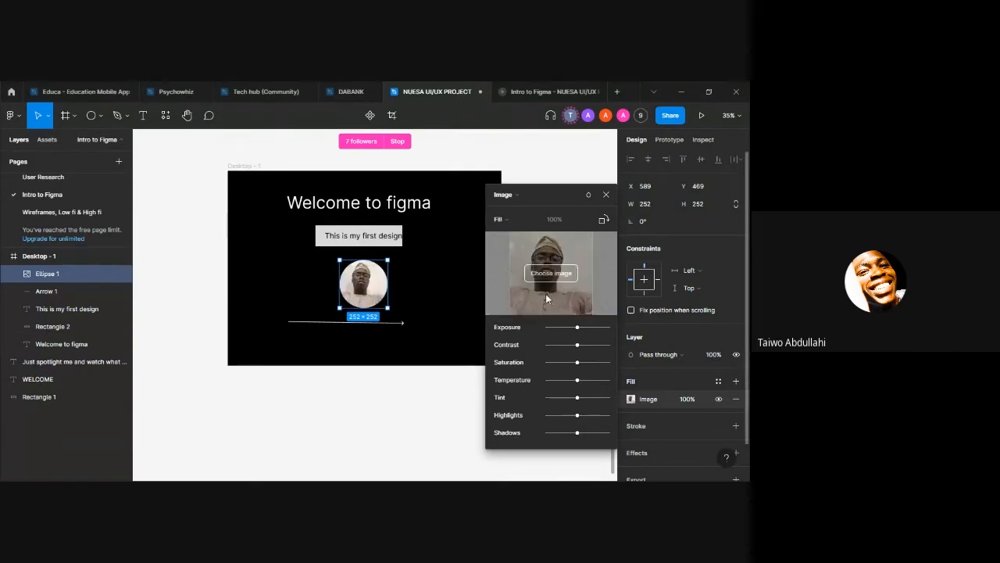
{"action": "left_click", "coordinate": [606, 194]}
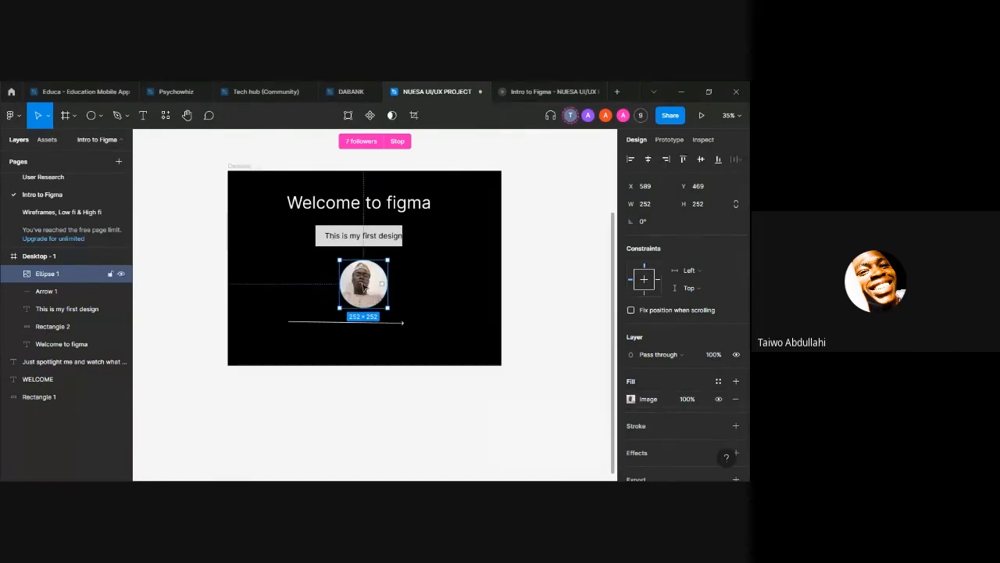
{"action": "left_click", "coordinate": [538, 92]}
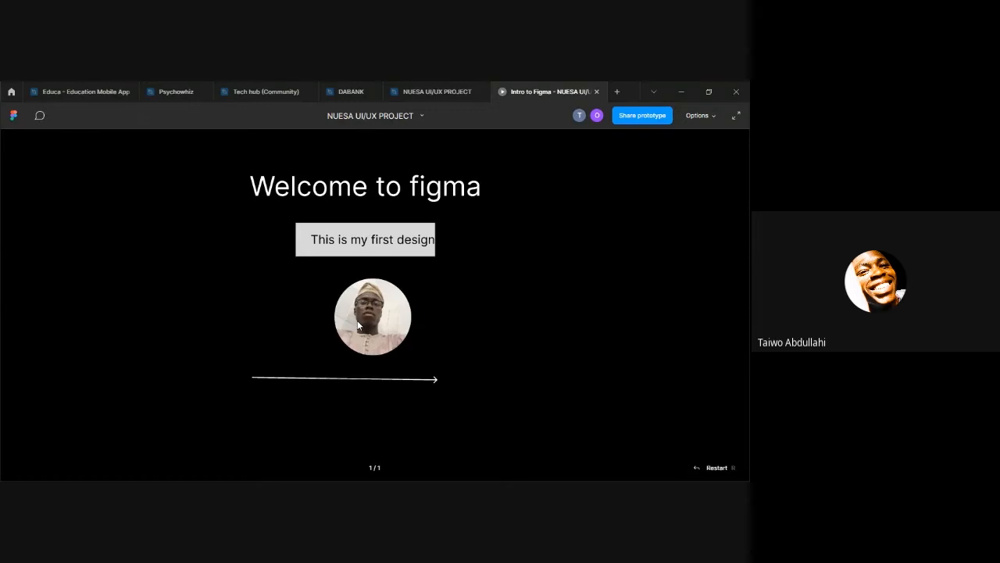
{"action": "left_click", "coordinate": [421, 90]}
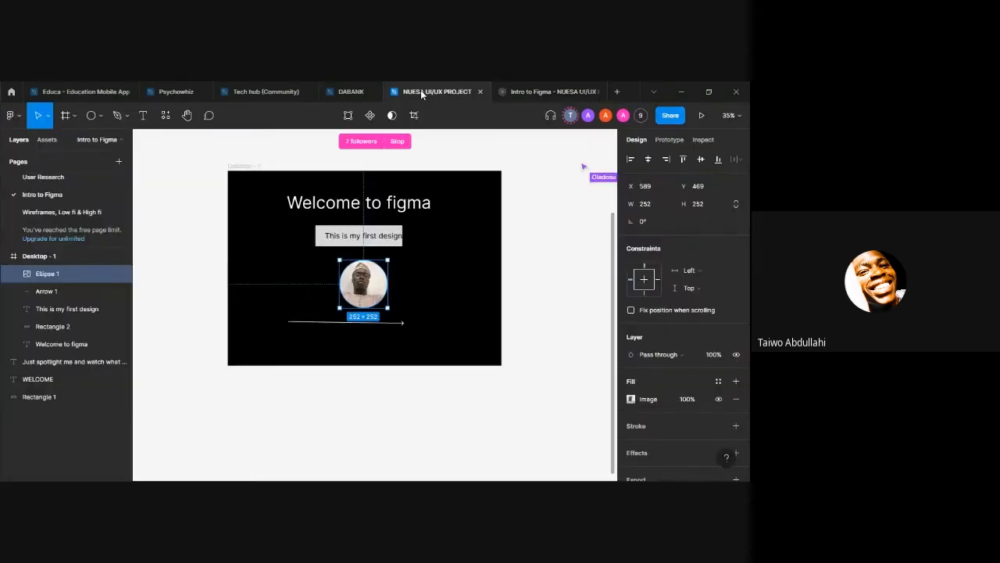
Step: Draw a freeform vector path with the Pen tool beside the portrait circle, about 335 × 491, and finish editing it
{"action": "left_click", "coordinate": [100, 118]}
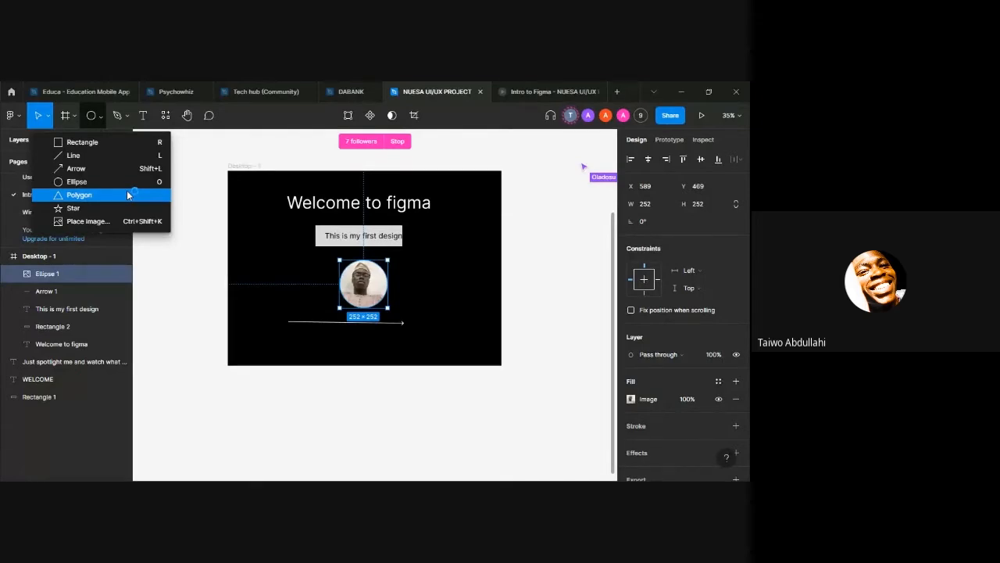
{"action": "left_click", "coordinate": [119, 117]}
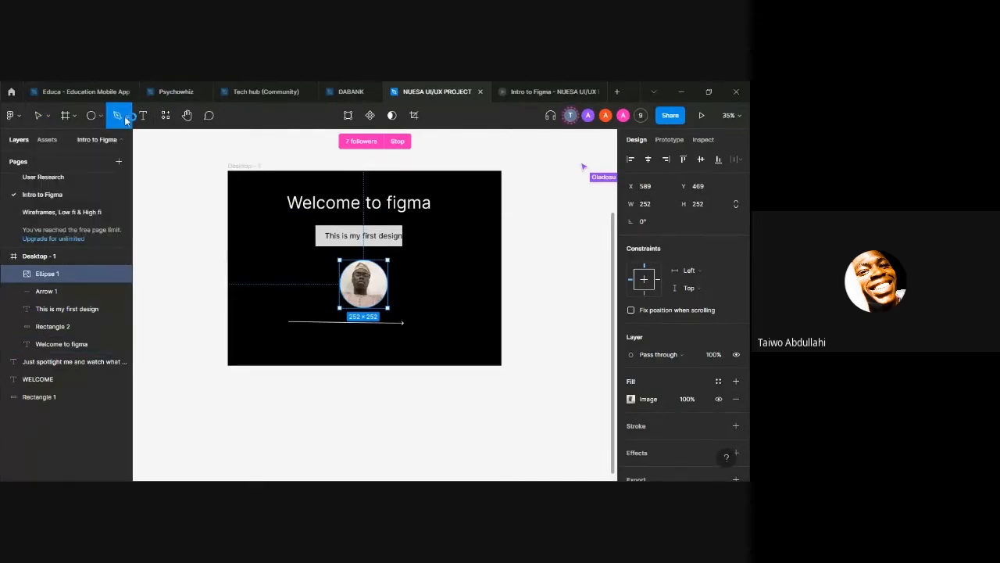
{"action": "left_click", "coordinate": [129, 119]}
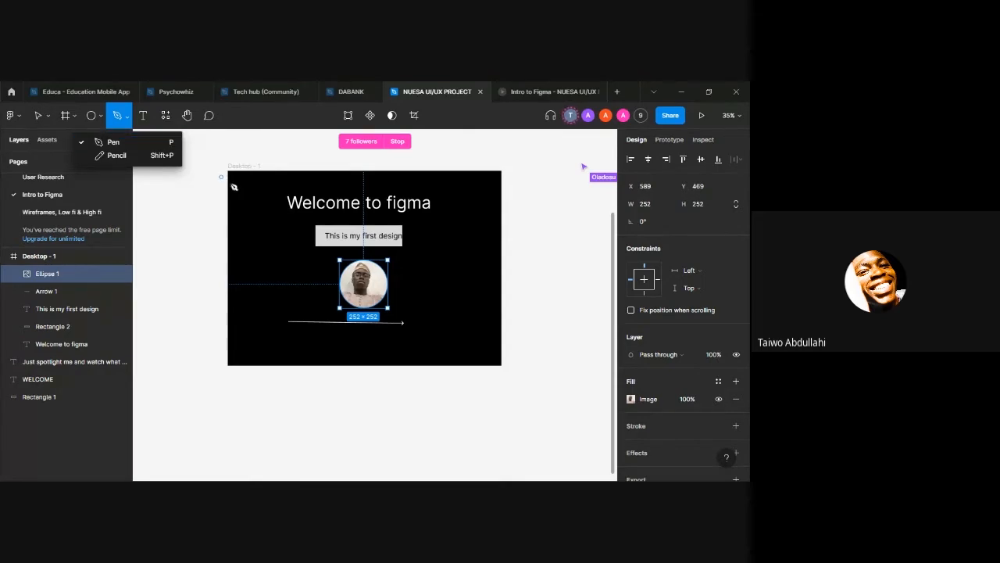
{"action": "left_click", "coordinate": [253, 229]}
{"action": "left_click", "coordinate": [256, 295]}
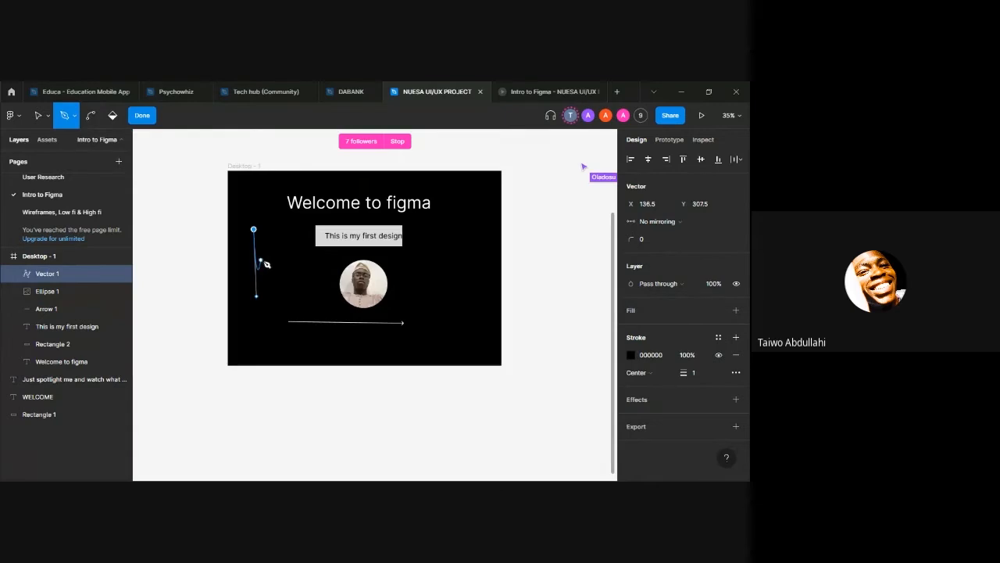
{"action": "left_click", "coordinate": [274, 267]}
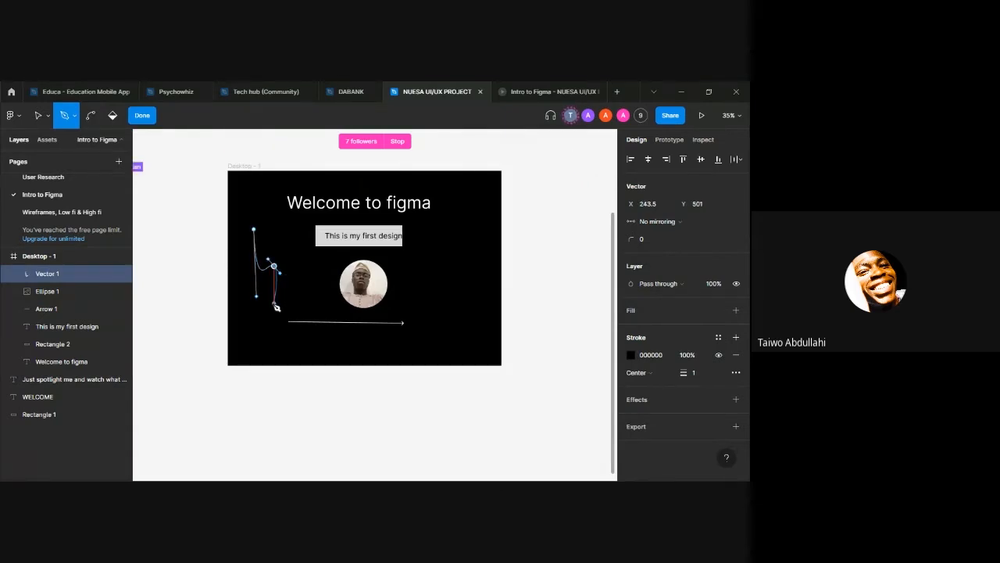
{"action": "left_click", "coordinate": [273, 303]}
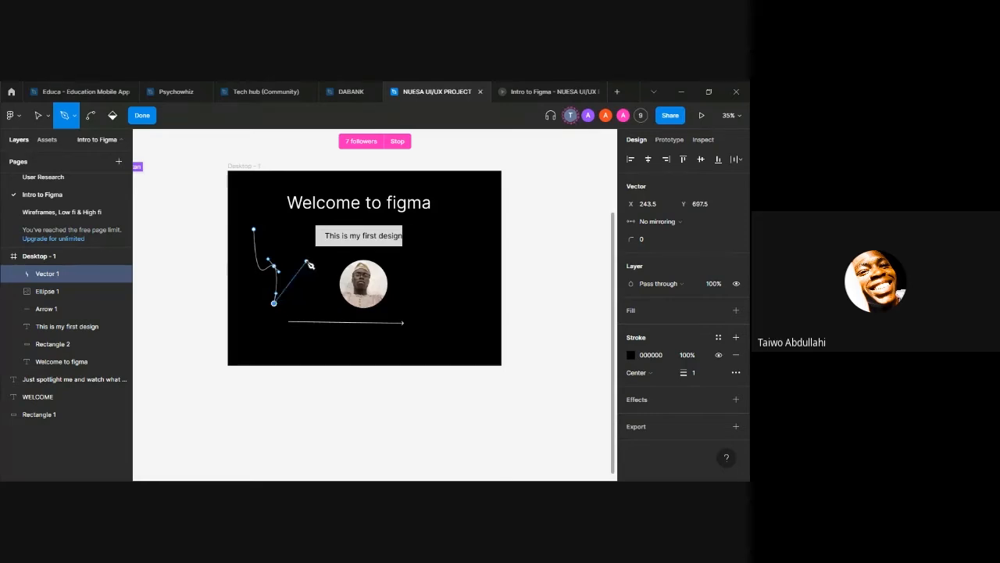
{"action": "left_click", "coordinate": [301, 287]}
{"action": "left_click", "coordinate": [293, 246]}
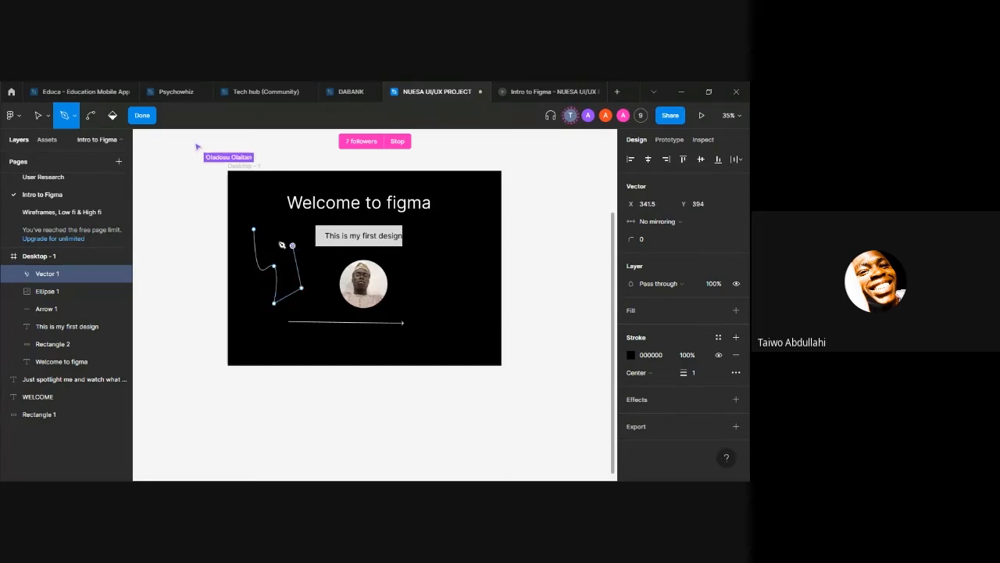
{"action": "left_click", "coordinate": [254, 225]}
{"action": "left_click", "coordinate": [258, 254]}
{"action": "left_click", "coordinate": [244, 280]}
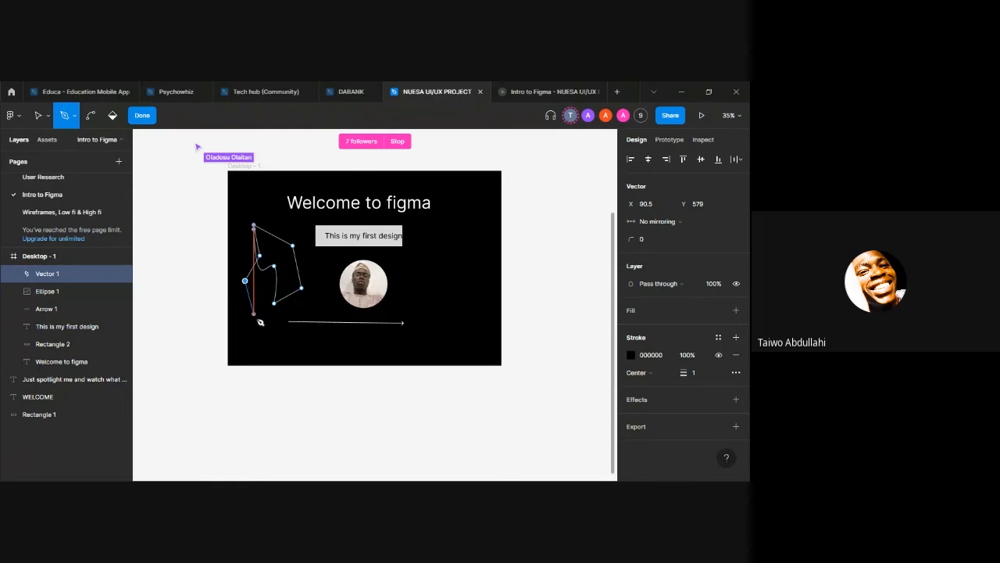
{"action": "left_click", "coordinate": [255, 318]}
{"action": "left_click", "coordinate": [308, 291]}
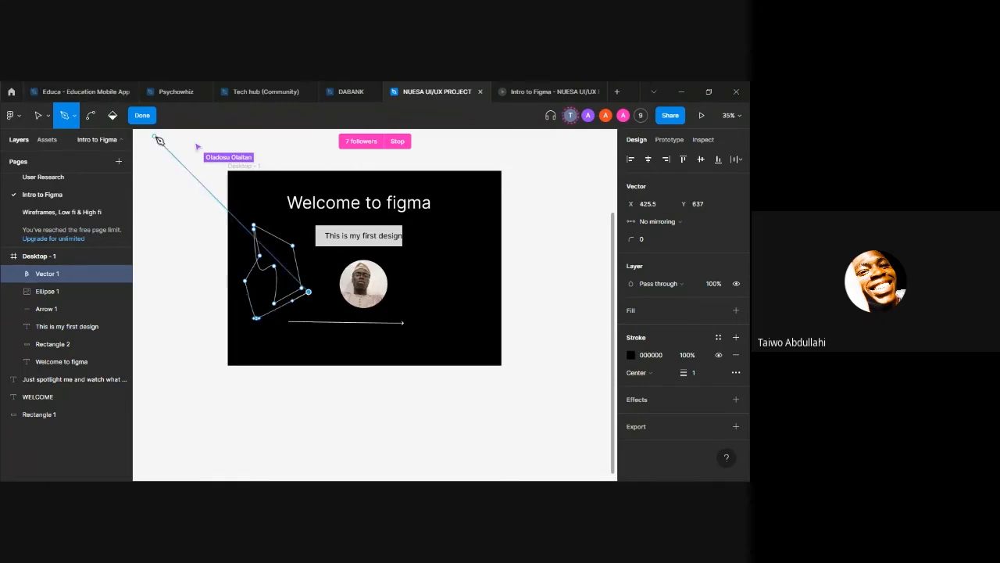
{"action": "left_click", "coordinate": [143, 114]}
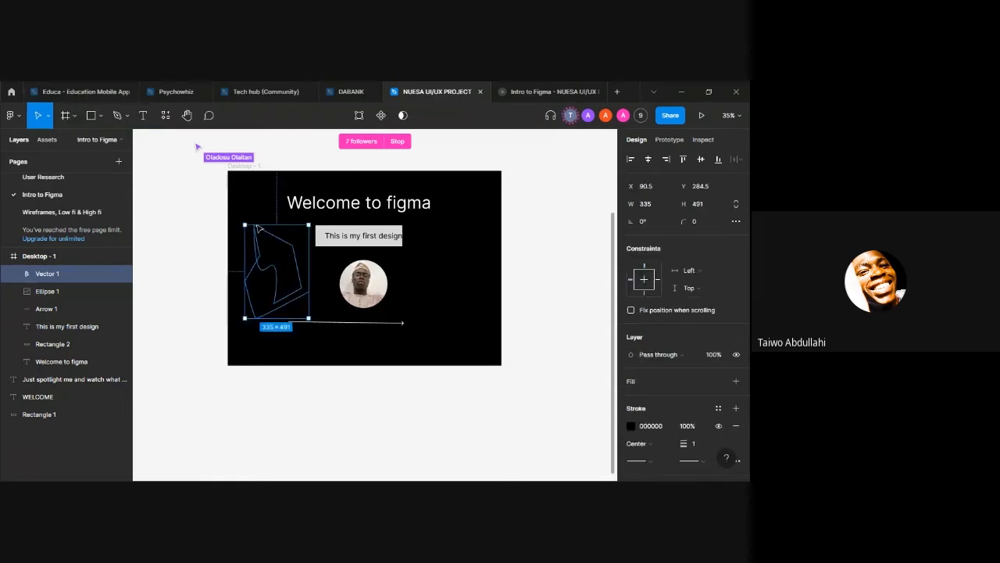
Step: Look over the pen options, the Text tool and the resources for components, plugins and widgets
{"action": "left_click", "coordinate": [126, 115]}
{"action": "left_click", "coordinate": [127, 116]}
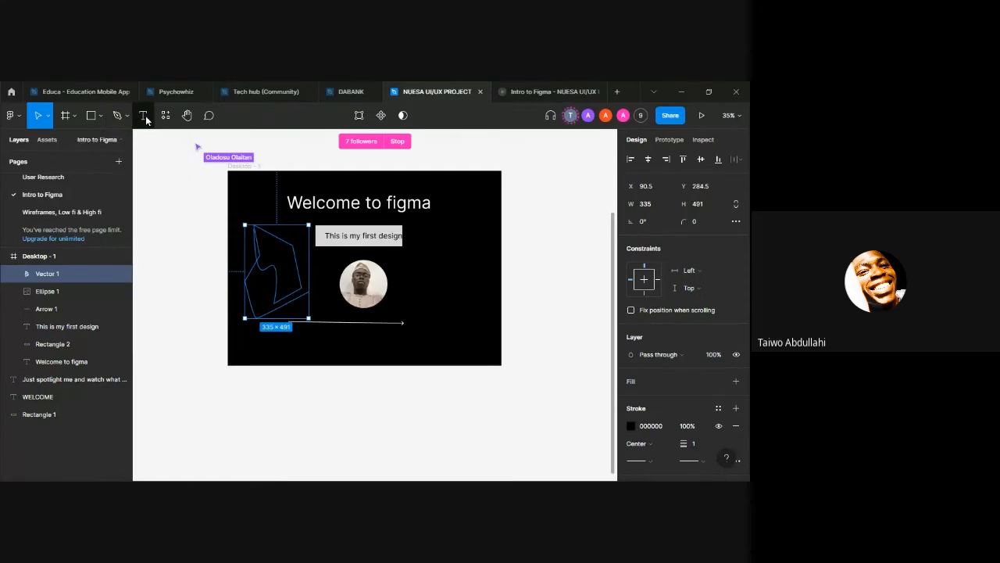
{"action": "left_click", "coordinate": [144, 117]}
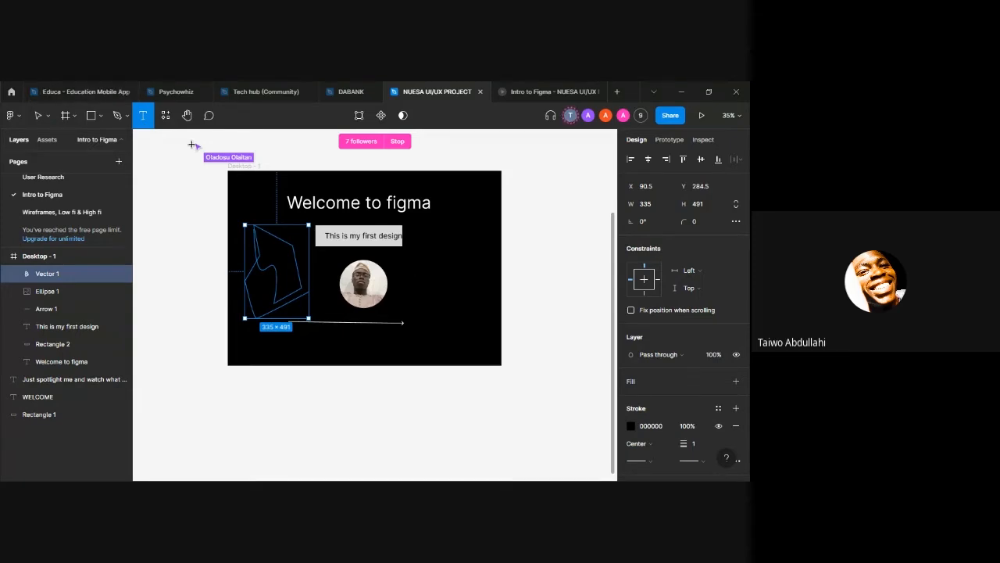
{"action": "left_click", "coordinate": [166, 119]}
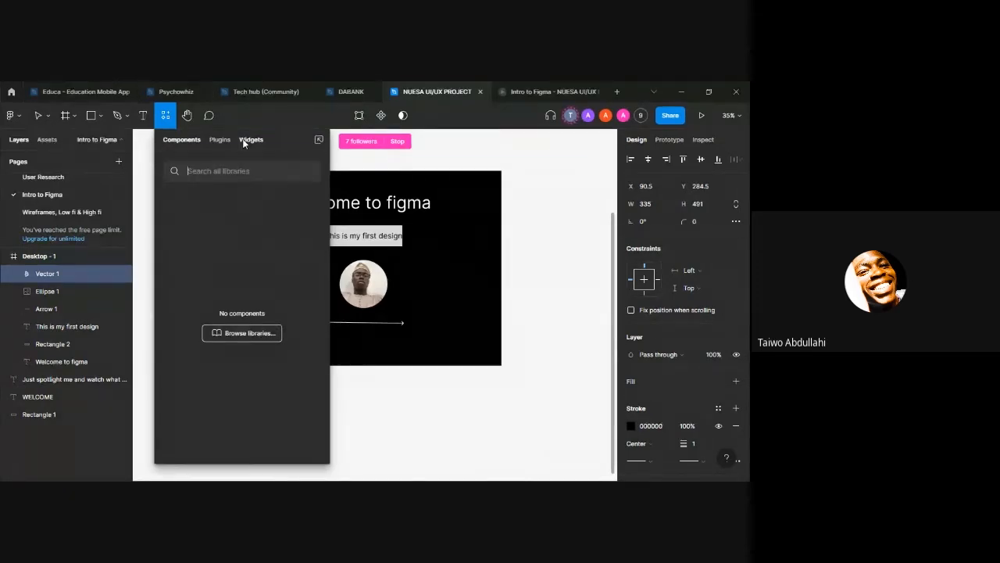
{"action": "left_click", "coordinate": [460, 150]}
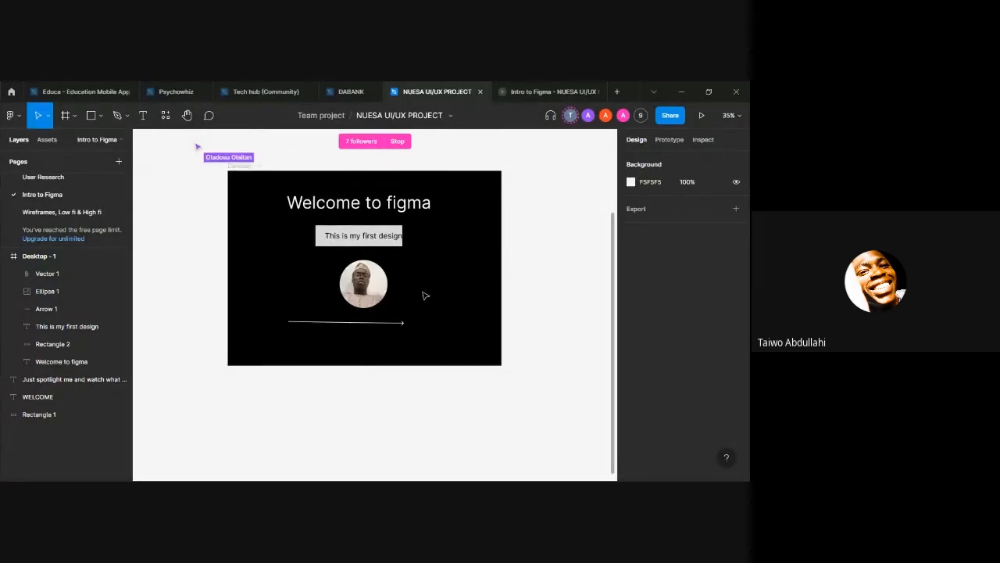
Step: Run the Iconify plugin on the desktop frame and search its icons for "home"
{"action": "right_click", "coordinate": [423, 254]}
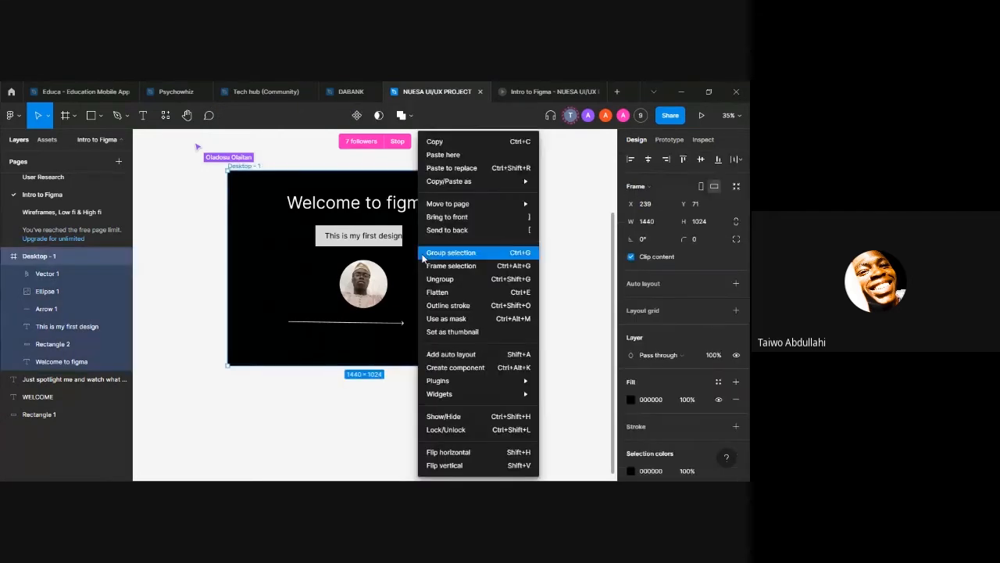
{"action": "mouse_move", "coordinate": [466, 381]}
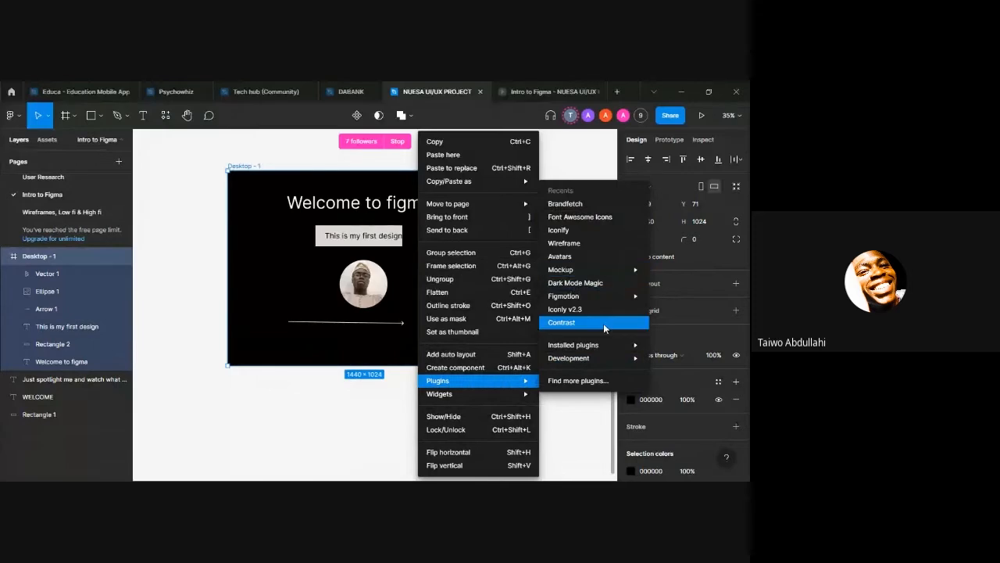
{"action": "mouse_move", "coordinate": [477, 203]}
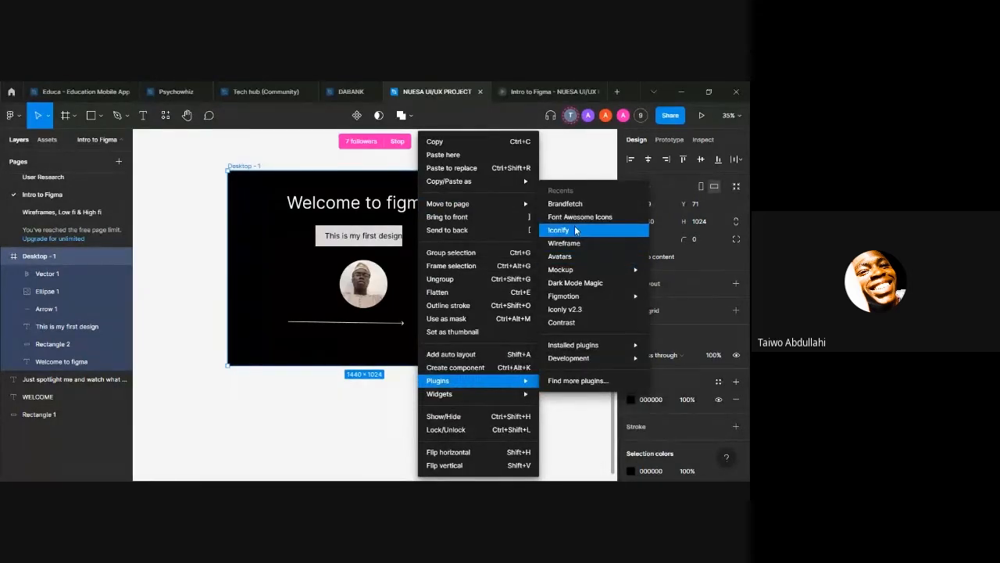
{"action": "left_click", "coordinate": [562, 234]}
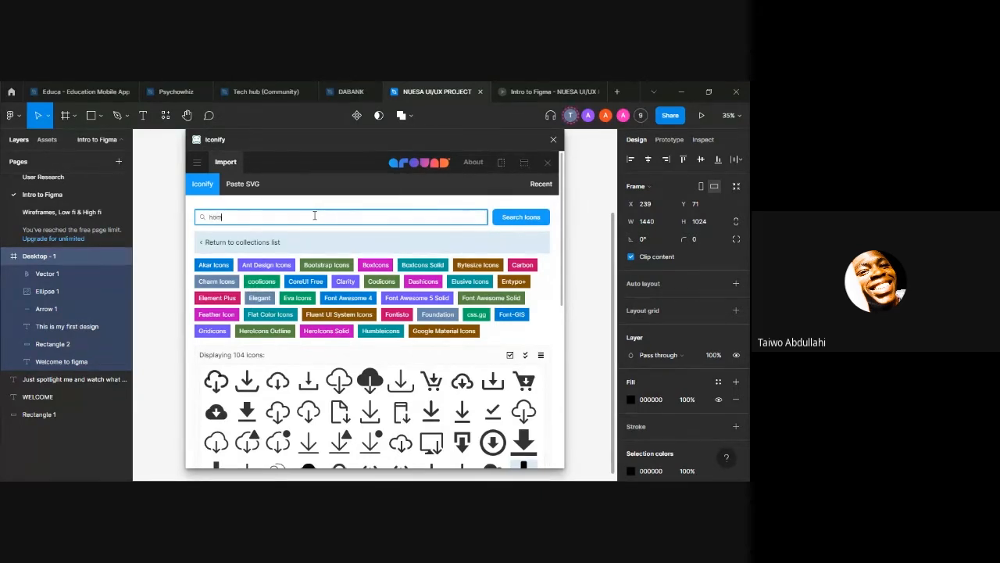
{"action": "key", "text": "Return"}
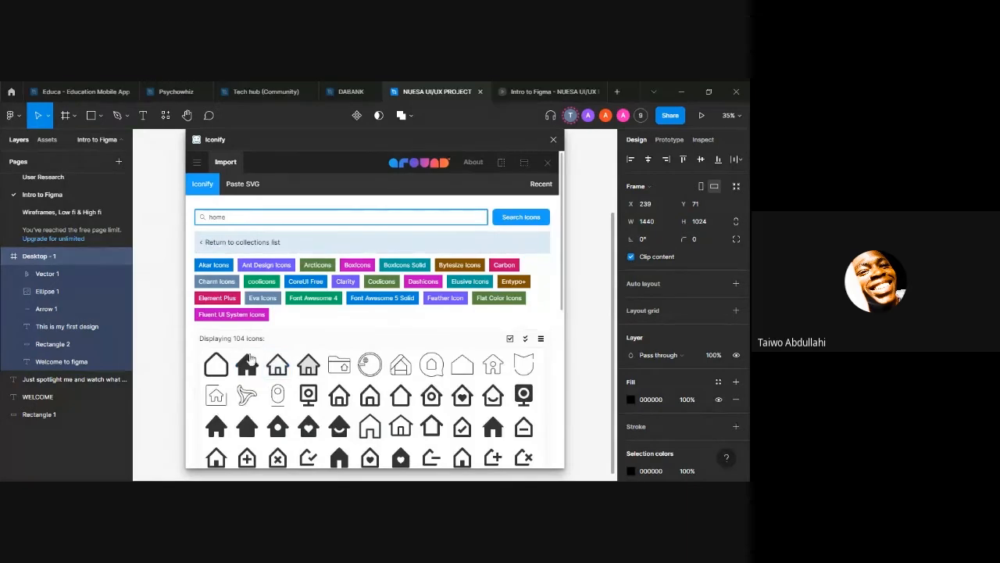
Step: Import the bxs:home-circle icon at height 30 into the Desktop - 1 frame and close the plugin
{"action": "scroll", "coordinate": [326, 361], "scroll_direction": "down", "scroll_amount": 3}
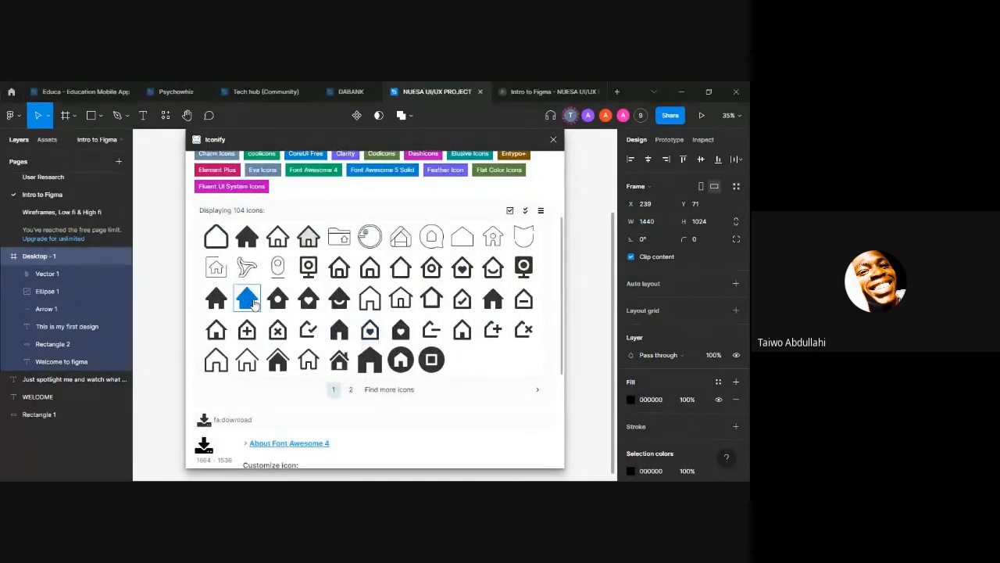
{"action": "left_click", "coordinate": [278, 299]}
{"action": "scroll", "coordinate": [345, 383], "scroll_direction": "down", "scroll_amount": 5}
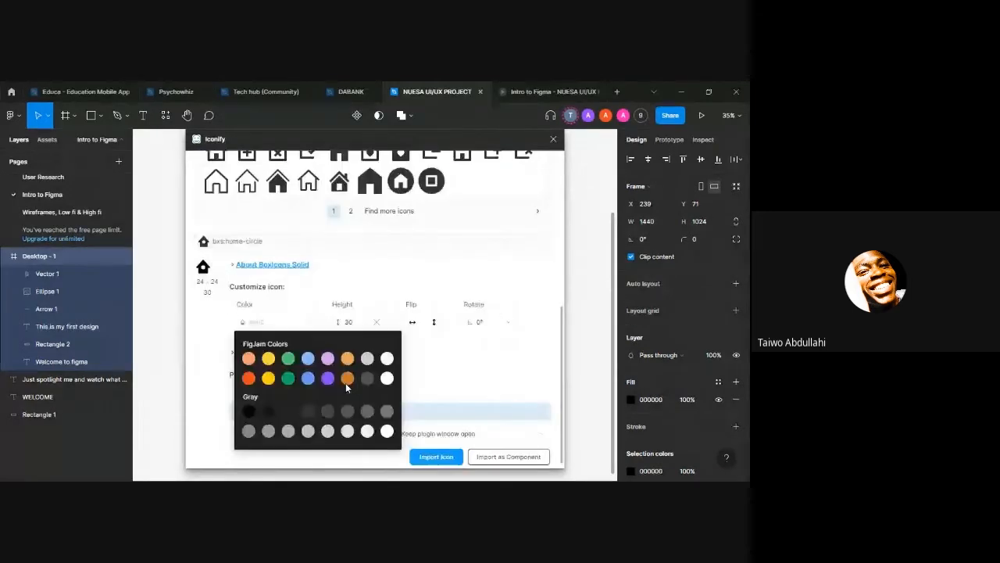
{"action": "left_click", "coordinate": [436, 450]}
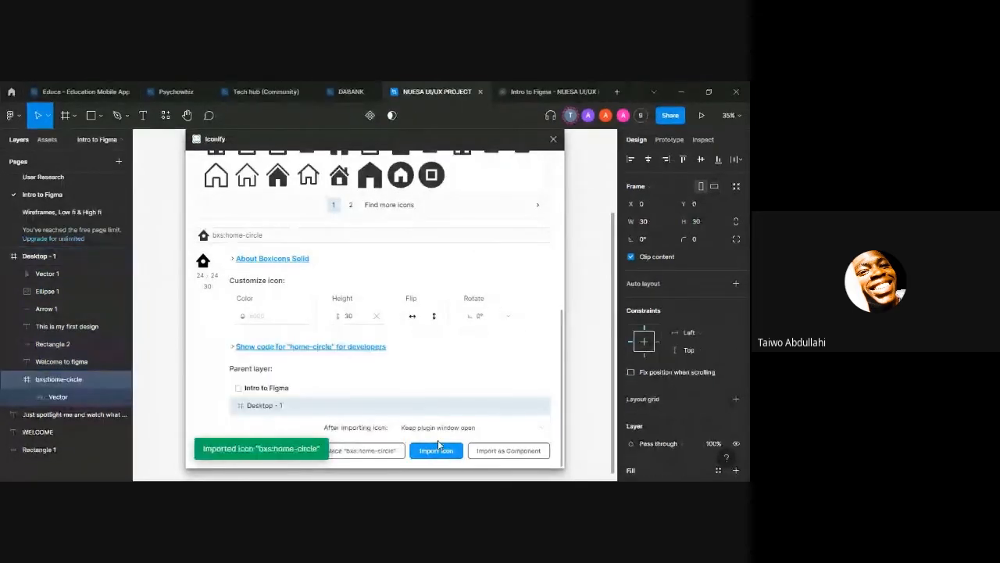
{"action": "scroll", "coordinate": [433, 443], "scroll_direction": "up", "scroll_amount": 3}
{"action": "scroll", "coordinate": [433, 443], "scroll_direction": "up", "scroll_amount": 4}
{"action": "scroll", "coordinate": [368, 429], "scroll_direction": "down", "scroll_amount": 3}
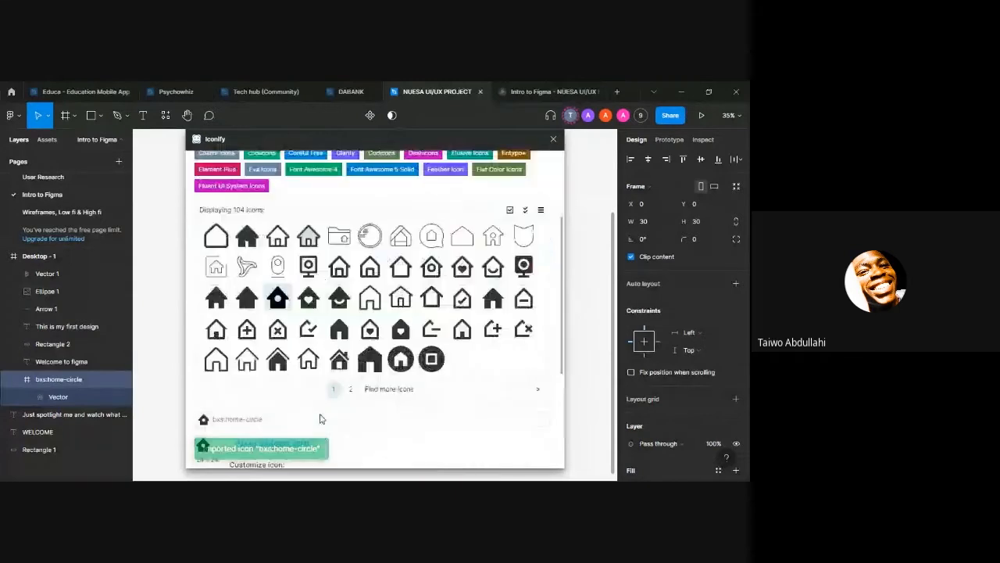
{"action": "scroll", "coordinate": [317, 410], "scroll_direction": "down", "scroll_amount": 4}
{"action": "scroll", "coordinate": [540, 296], "scroll_direction": "up", "scroll_amount": 3}
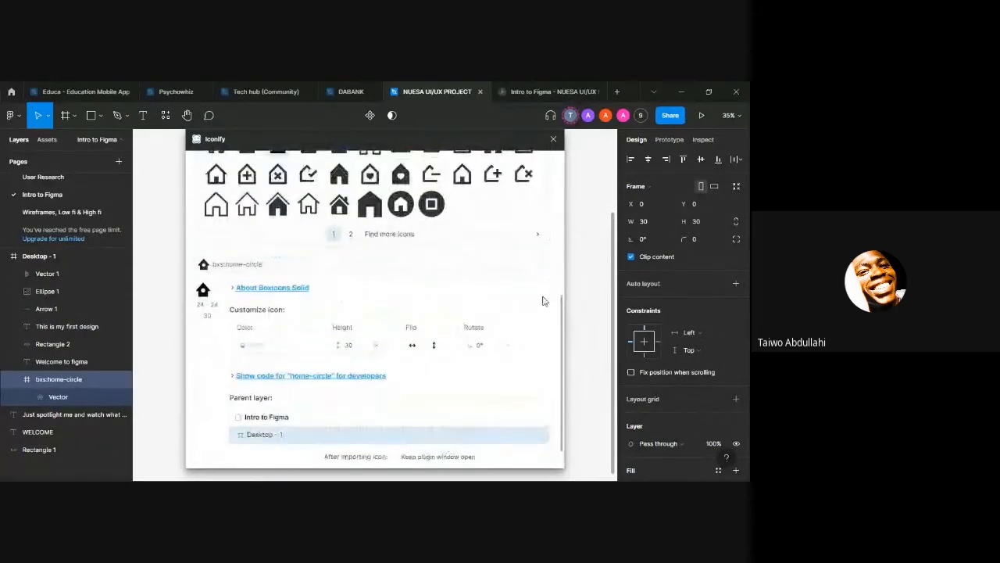
{"action": "left_click", "coordinate": [554, 139]}
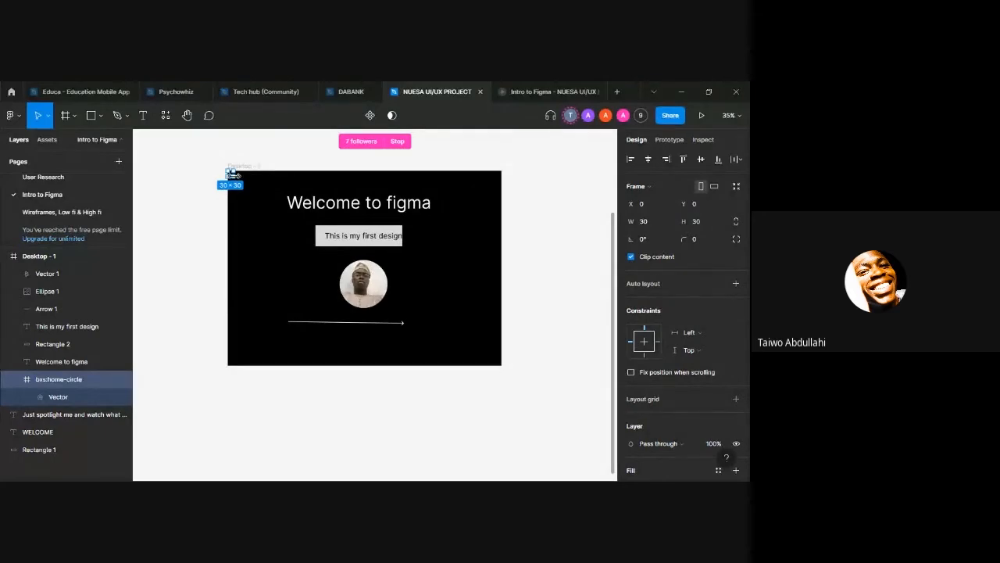
Step: Enlarge the home icon with the Scale tool to about 388 × 388 and move it to about X 38, Y 287
{"action": "key", "text": "k"}
{"action": "left_click_drag", "start_coordinate": [232, 173], "coordinate": [274, 190]}
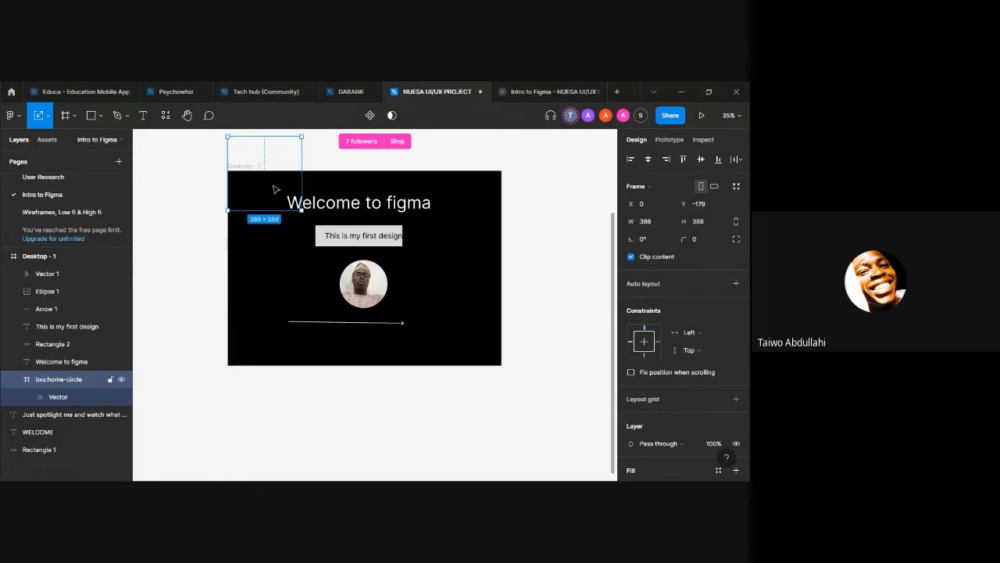
{"action": "left_click_drag", "start_coordinate": [289, 228], "coordinate": [274, 277]}
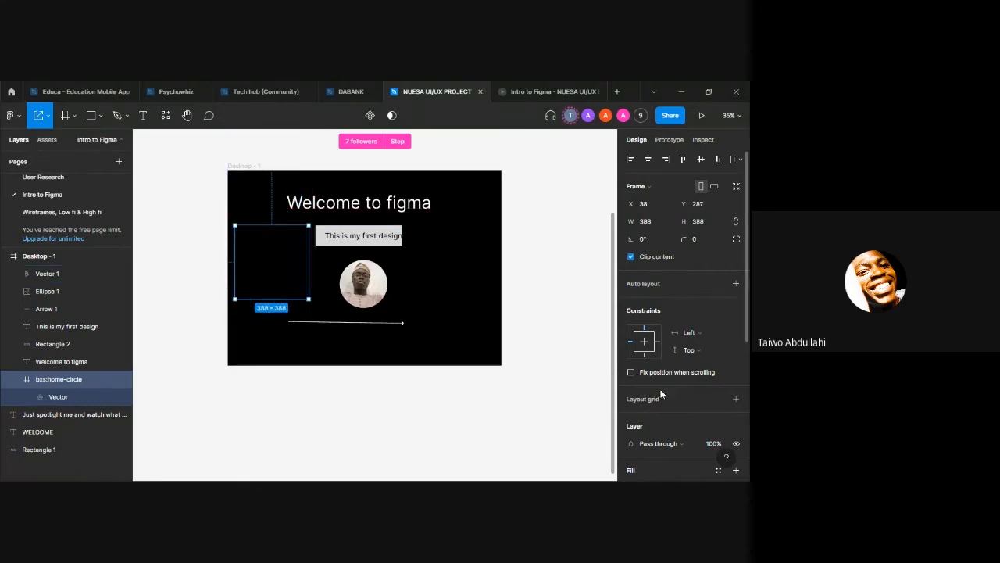
Step: Change the home icon's colour to FFFFFF
{"action": "scroll", "coordinate": [660, 394], "scroll_direction": "down", "scroll_amount": 5}
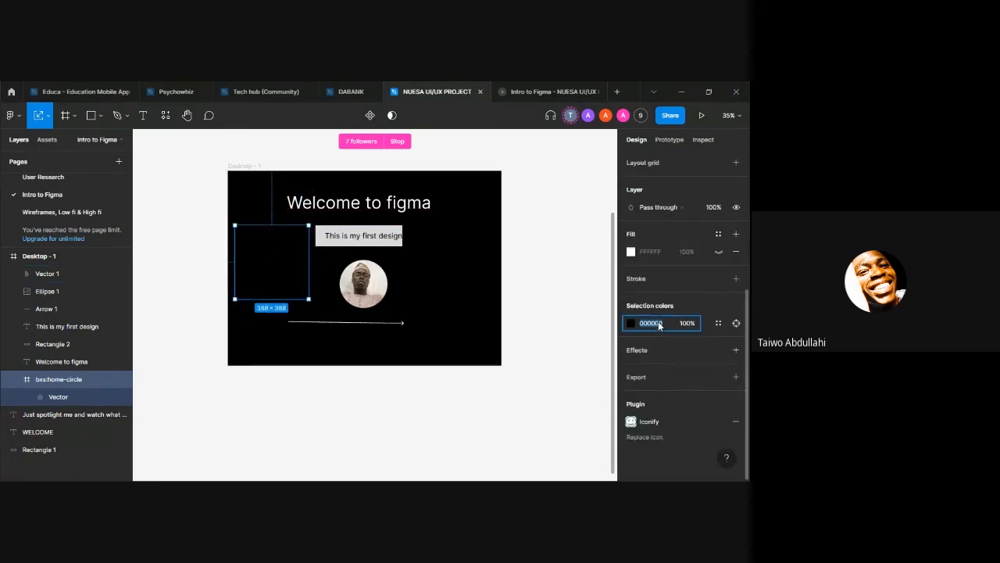
{"action": "type", "text": "FFFFFF"}
{"action": "key", "text": "Return"}
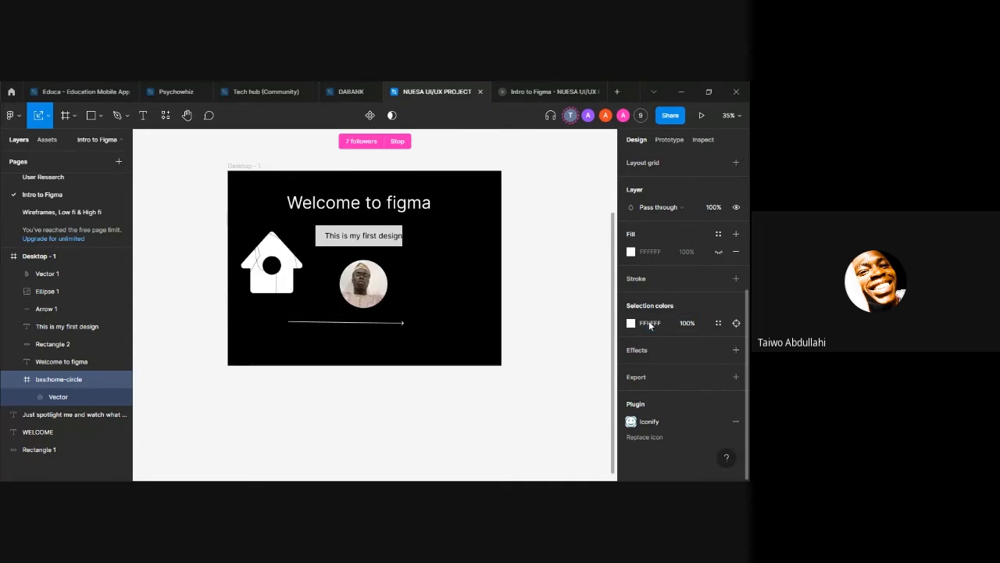
Step: Delete the pen-drawn vector over the home icon, and scale the icon down to about 206 × 206 at about X 113, Y 793
{"action": "left_click", "coordinate": [267, 271]}
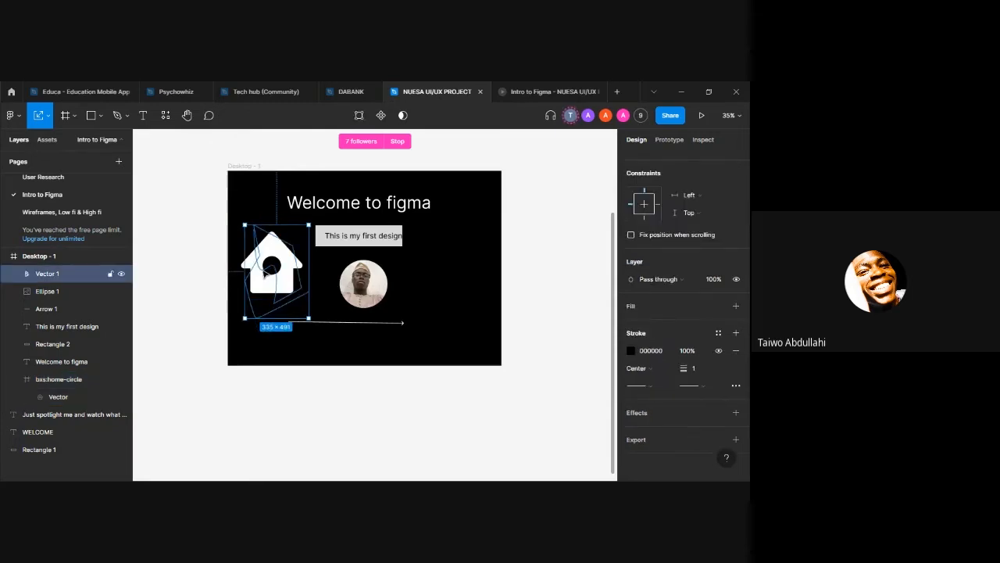
{"action": "key", "text": "Delete"}
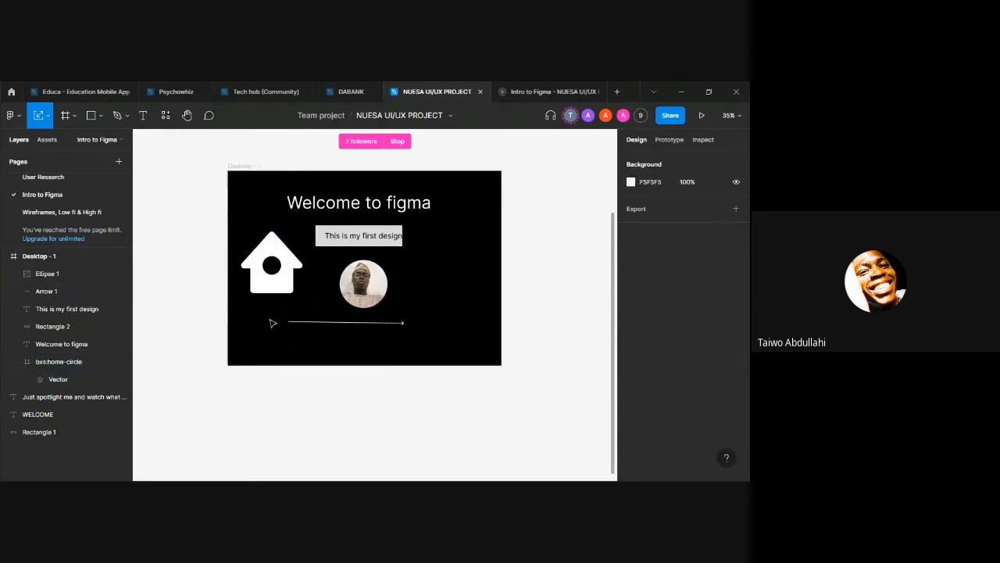
{"action": "left_click", "coordinate": [280, 252]}
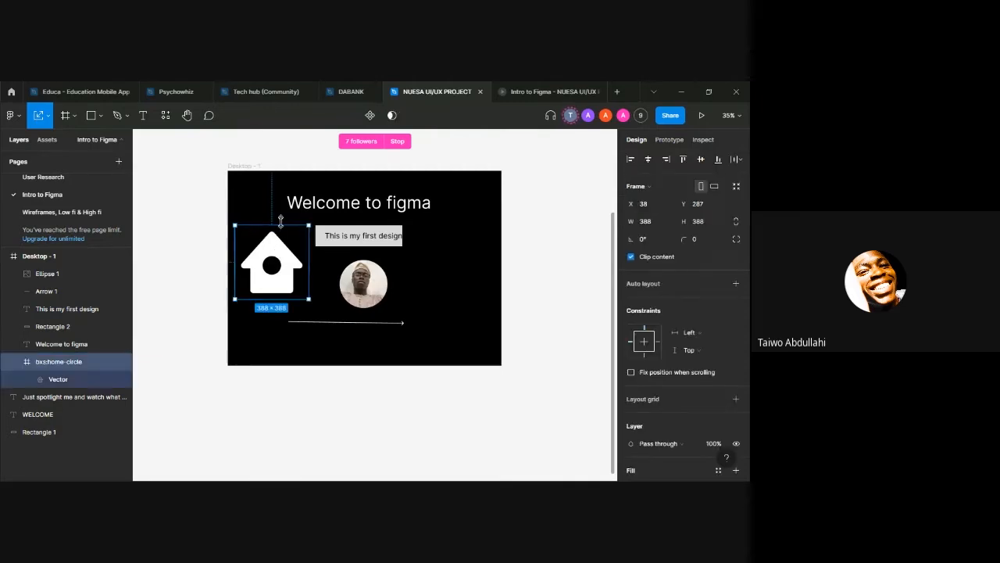
{"action": "left_click_drag", "start_coordinate": [279, 221], "coordinate": [276, 351]}
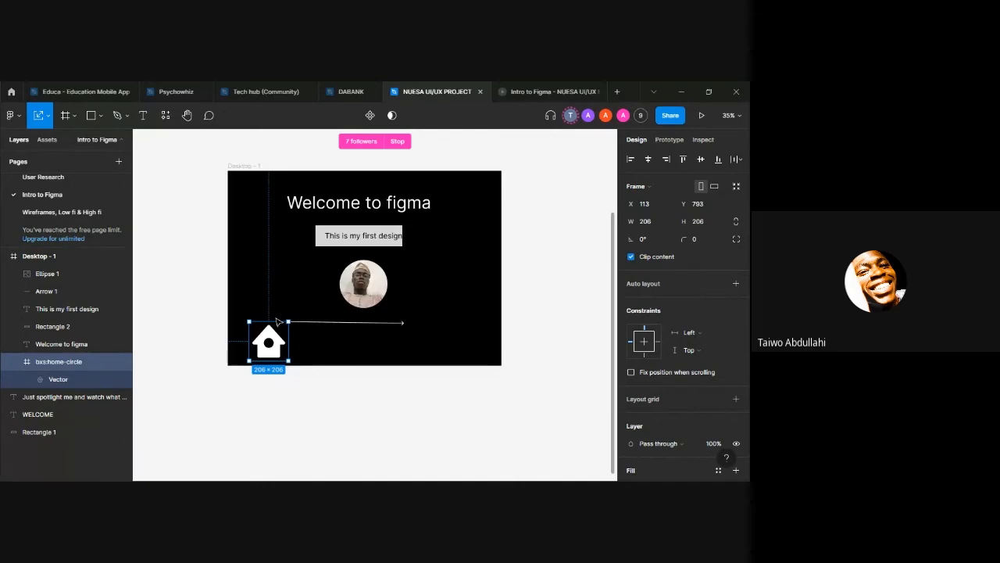
Step: Pan around the canvas with the Hand tool to view the design and its surroundings, and return to the Move tool
{"action": "left_click", "coordinate": [187, 116]}
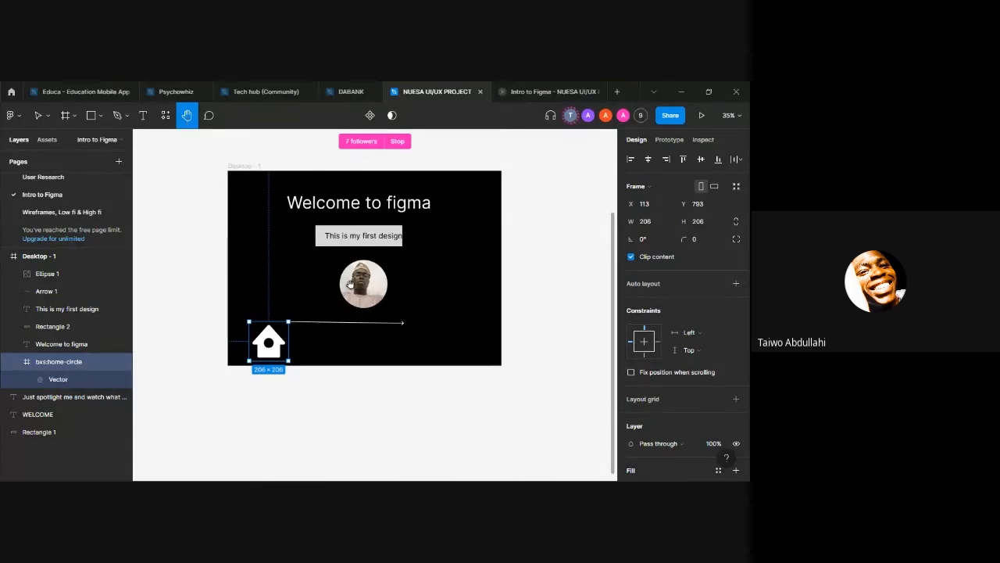
{"action": "left_click_drag", "start_coordinate": [350, 280], "coordinate": [411, 445]}
{"action": "left_click_drag", "start_coordinate": [387, 333], "coordinate": [346, 174]}
{"action": "left_click_drag", "start_coordinate": [420, 308], "coordinate": [560, 486]}
{"action": "left_click_drag", "start_coordinate": [545, 400], "coordinate": [430, 401]}
{"action": "left_click_drag", "start_coordinate": [405, 343], "coordinate": [418, 370]}
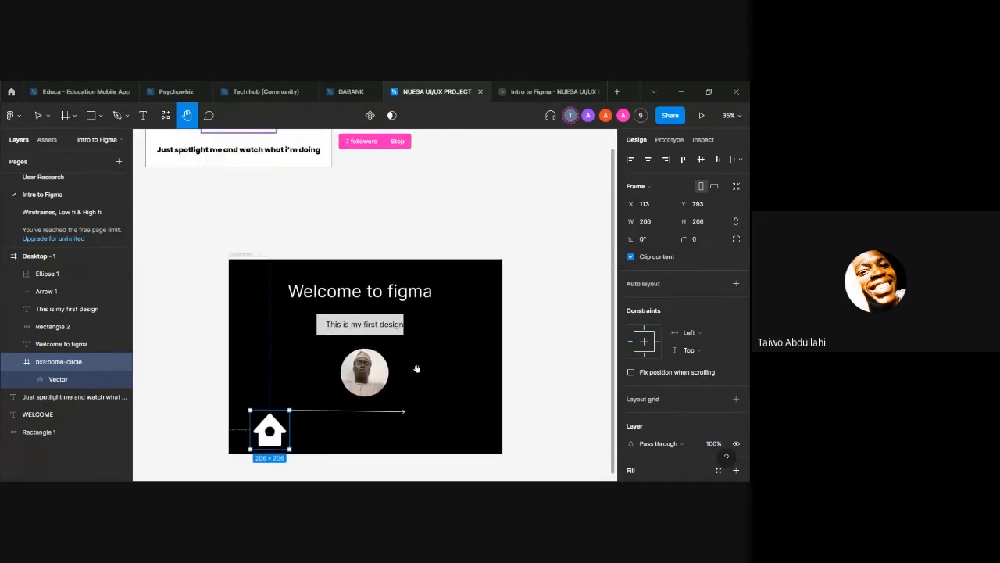
{"action": "key", "text": "v"}
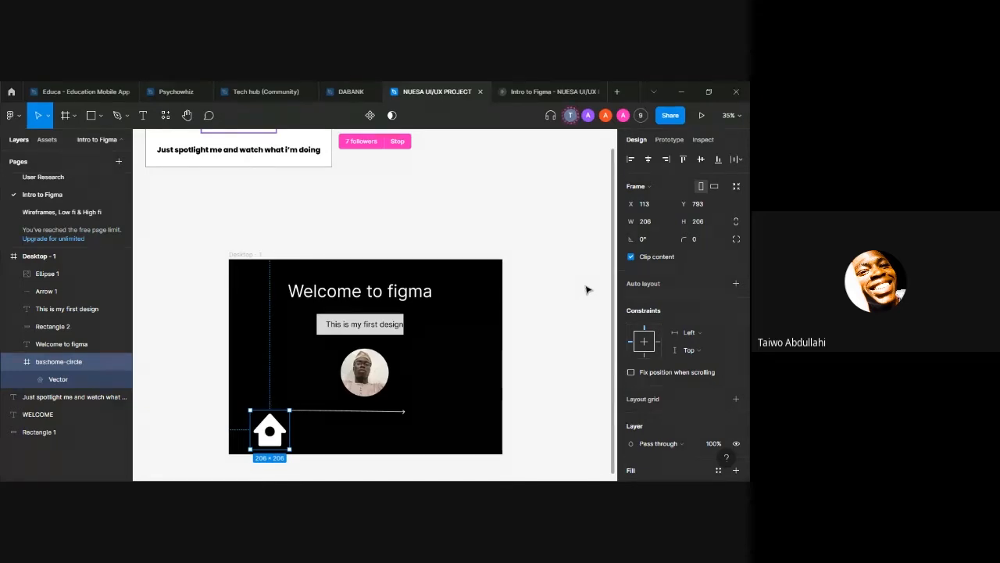
Step: Pan back across the empty canvas with the Hand tool until the Desktop - 1 frame is in view, and return to the Move tool
{"action": "left_click_drag", "start_coordinate": [584, 291], "coordinate": [616, 290]}
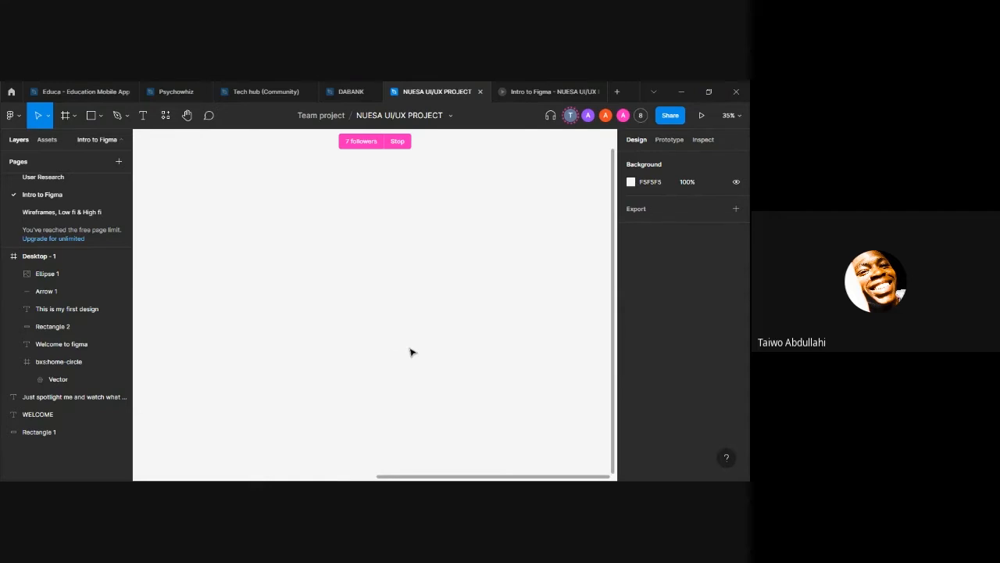
{"action": "left_click", "coordinate": [187, 115]}
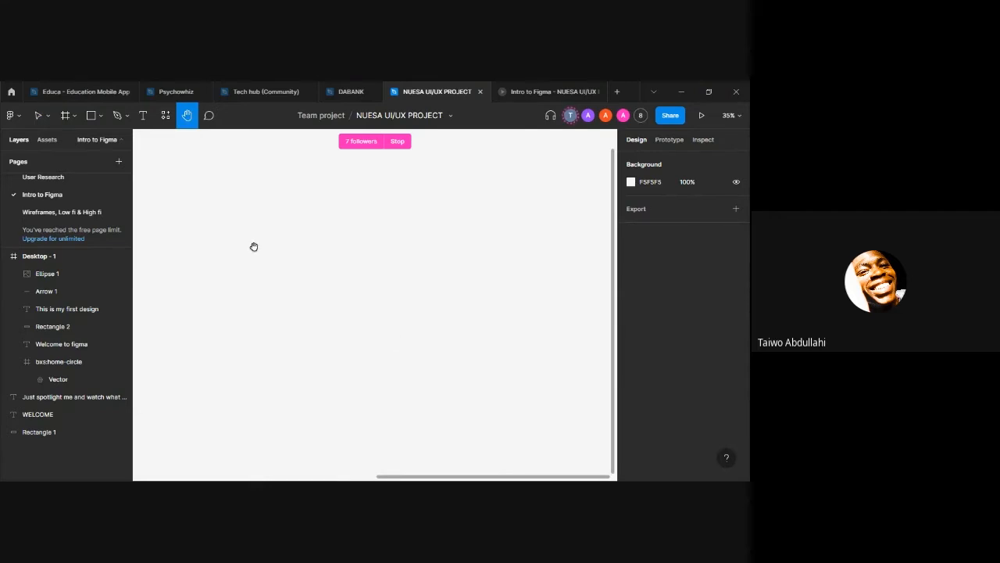
{"action": "left_click_drag", "start_coordinate": [254, 246], "coordinate": [469, 178]}
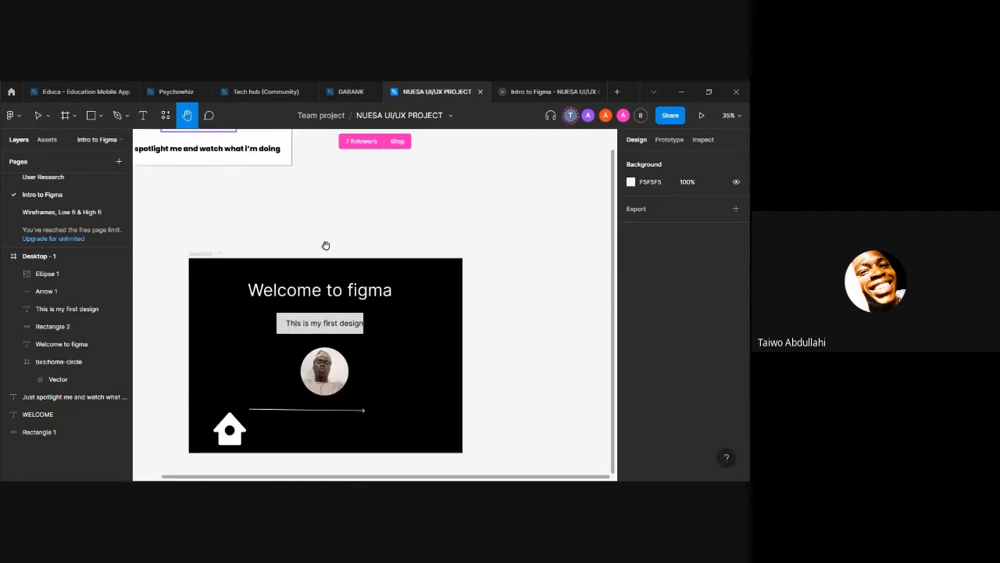
{"action": "left_click_drag", "start_coordinate": [326, 245], "coordinate": [376, 212]}
{"action": "left_click_drag", "start_coordinate": [338, 286], "coordinate": [335, 242]}
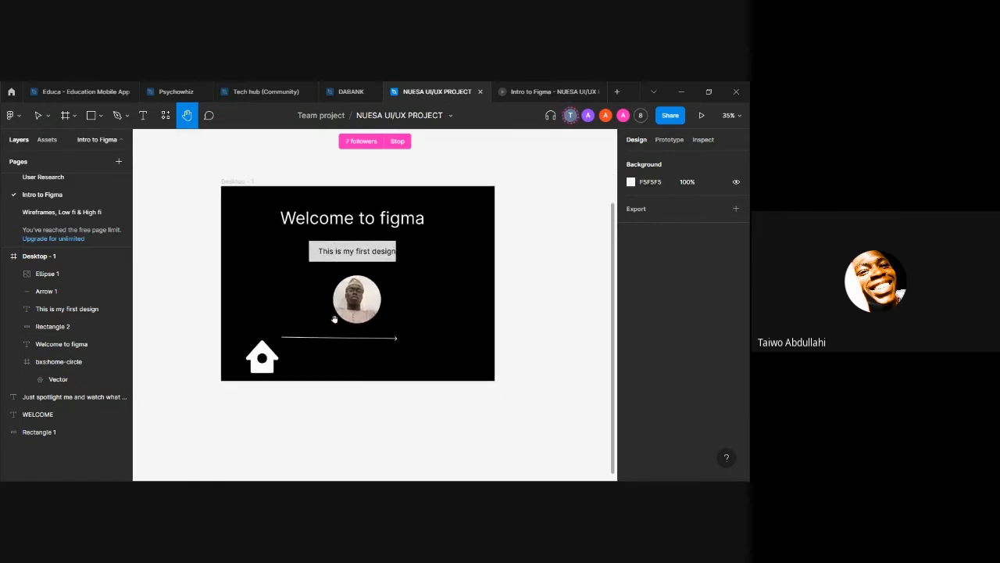
{"action": "key", "text": "v"}
Step: Add a comment on the WELCOME text reading "Please change the font"
{"action": "left_click", "coordinate": [209, 117]}
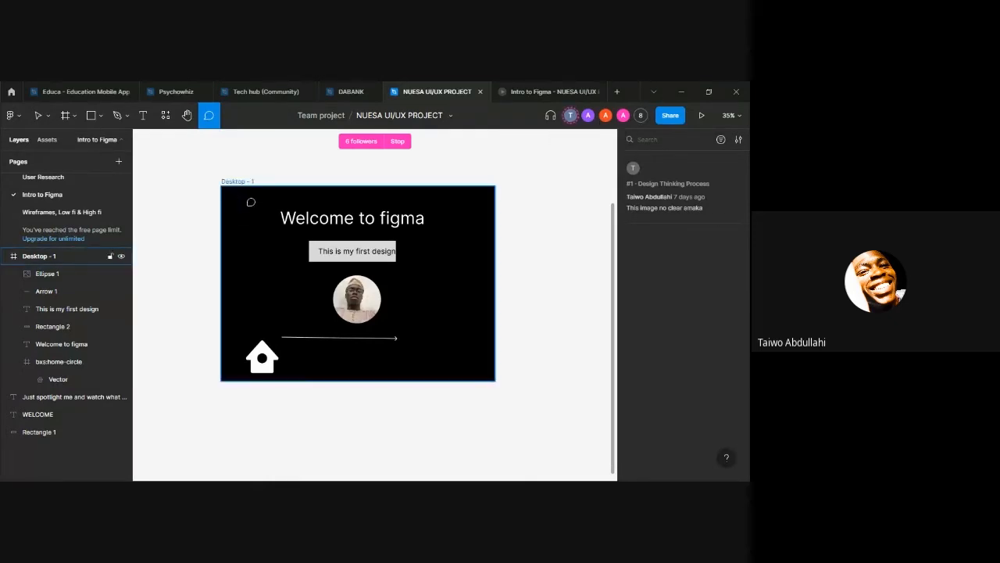
{"action": "scroll", "coordinate": [258, 203], "scroll_direction": "up", "scroll_amount": 5}
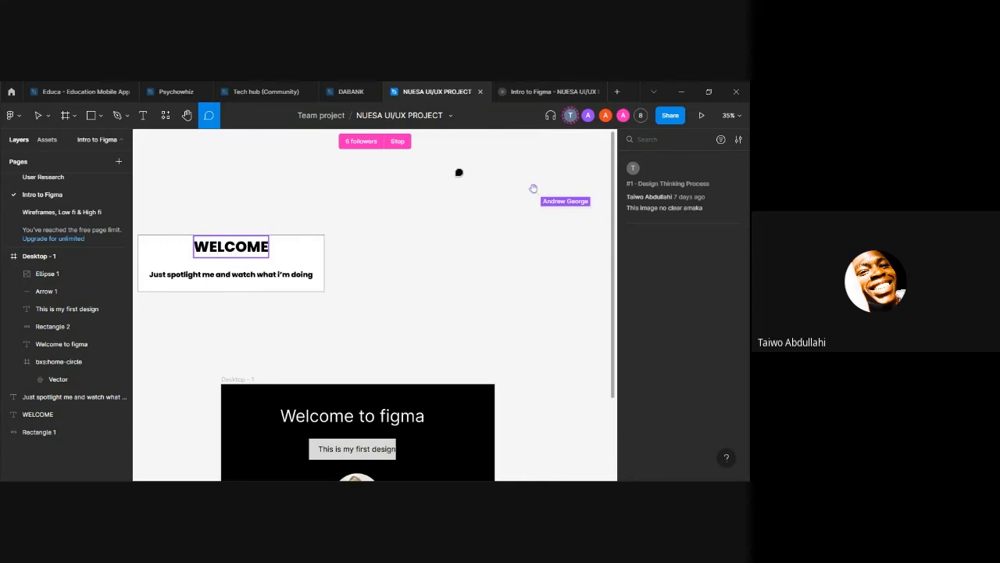
{"action": "left_click", "coordinate": [208, 115]}
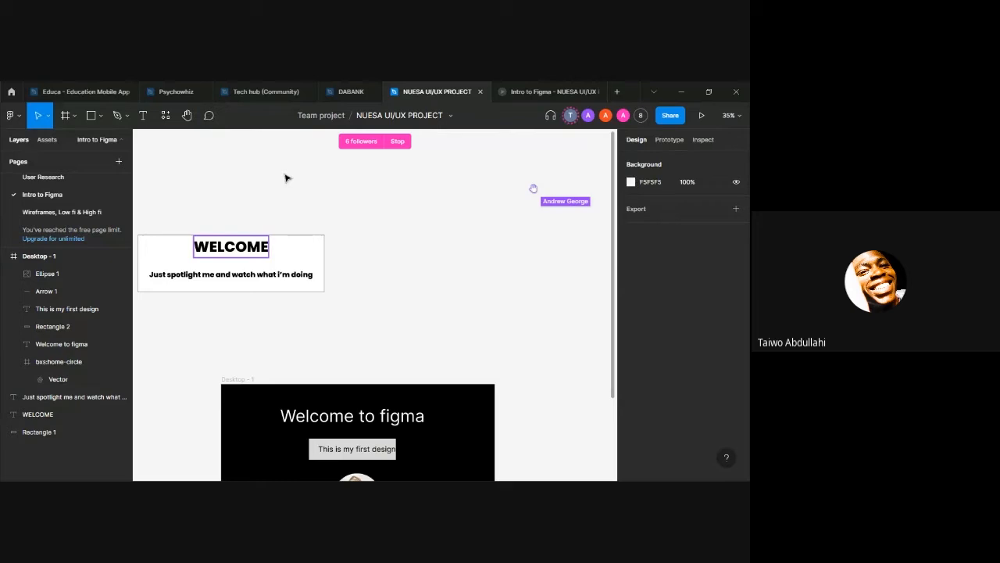
{"action": "left_click", "coordinate": [207, 115]}
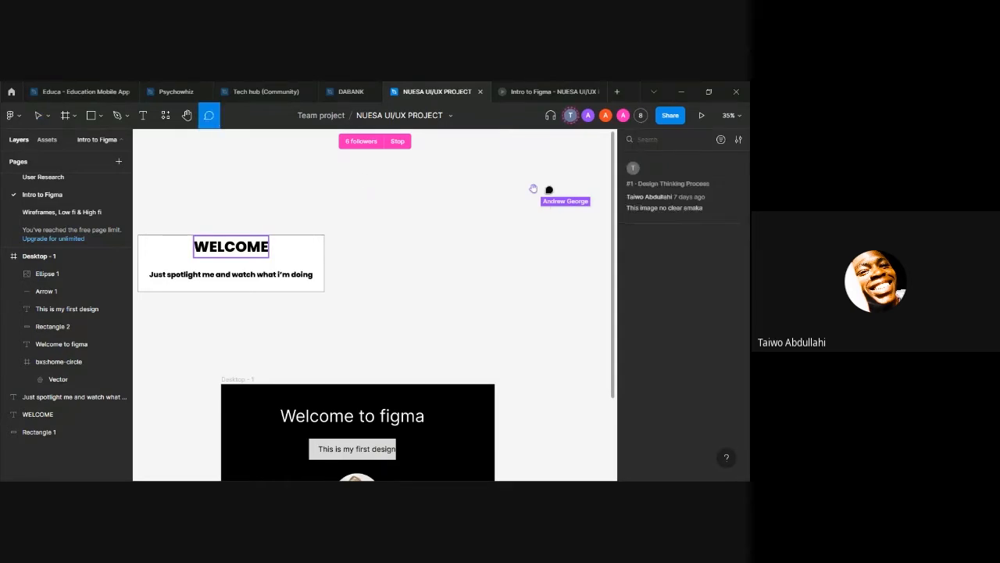
{"action": "left_click", "coordinate": [236, 245]}
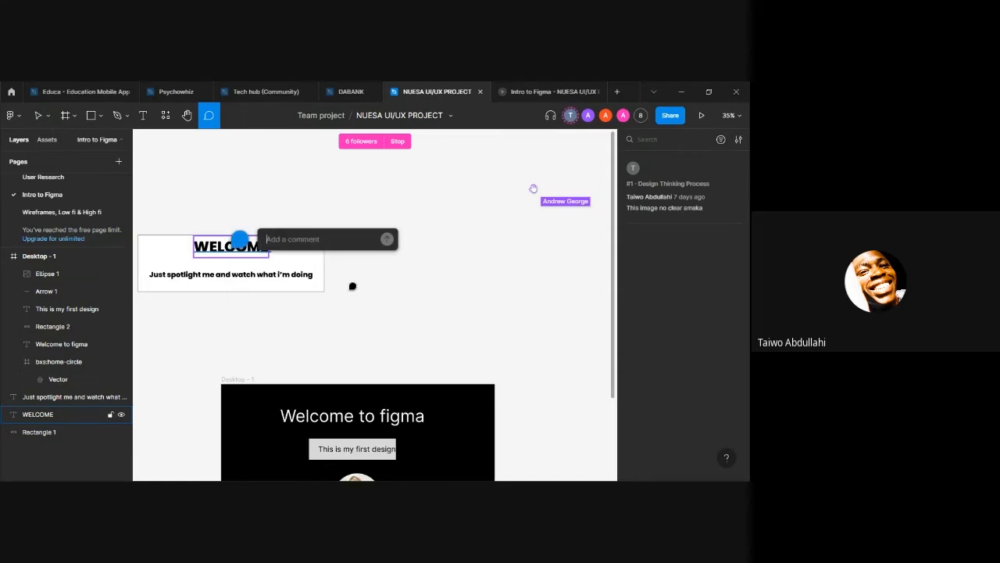
{"action": "type", "text": "P"}
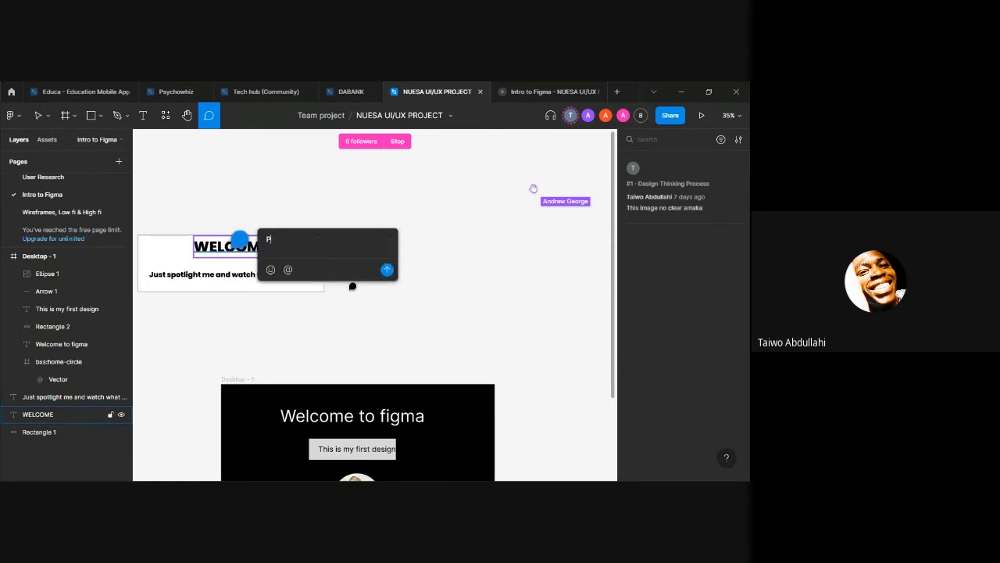
{"action": "type", "text": "lease change the font"}
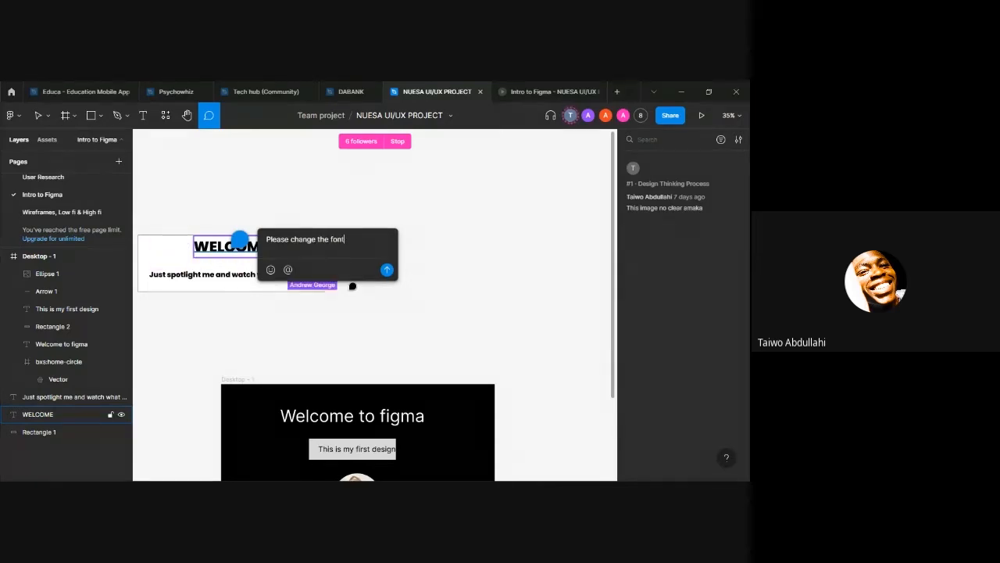
{"action": "key", "text": "Return"}
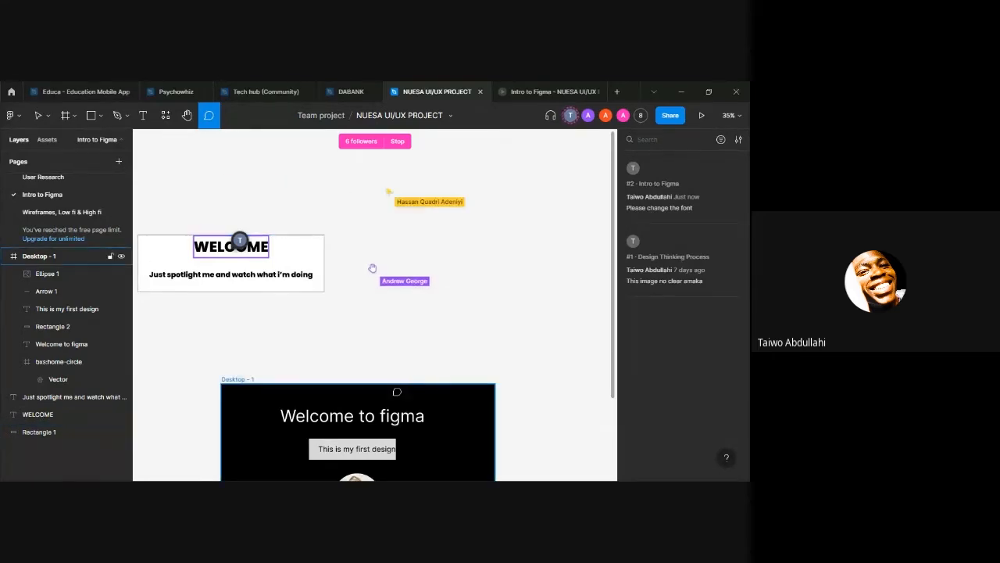
Step: Discard the empty new comment, reply "ok, good" to the comment on the WELCOME text, and close the thread
{"action": "left_click_drag", "start_coordinate": [307, 358], "coordinate": [327, 373]}
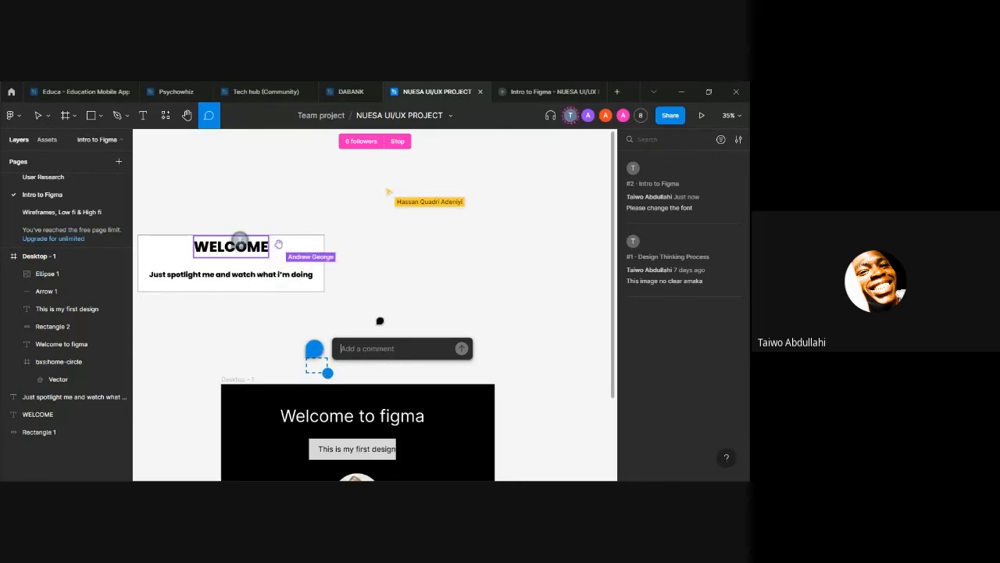
{"action": "left_click", "coordinate": [339, 365]}
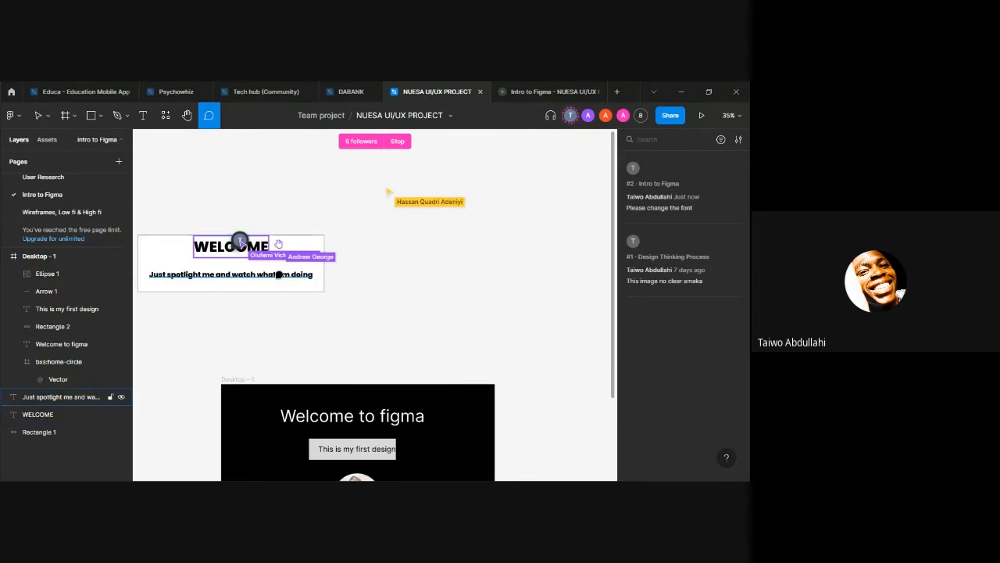
{"action": "mouse_move", "coordinate": [239, 244]}
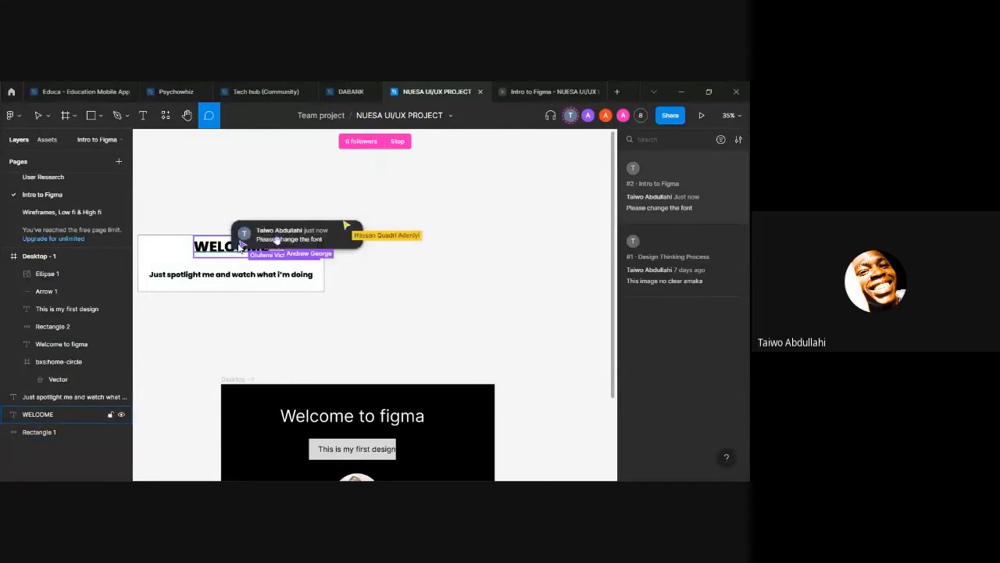
{"action": "left_click", "coordinate": [276, 240]}
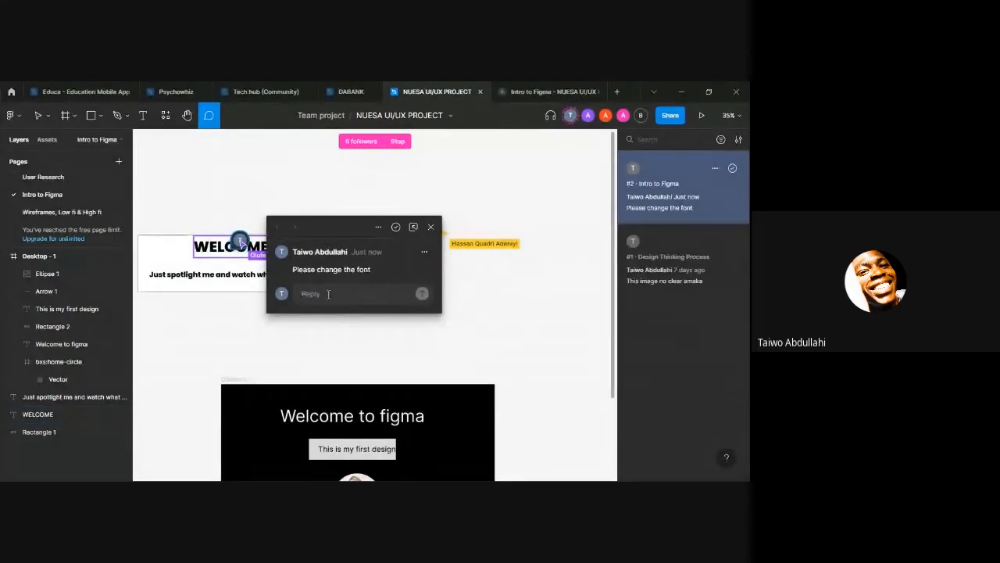
{"action": "type", "text": "ok"}
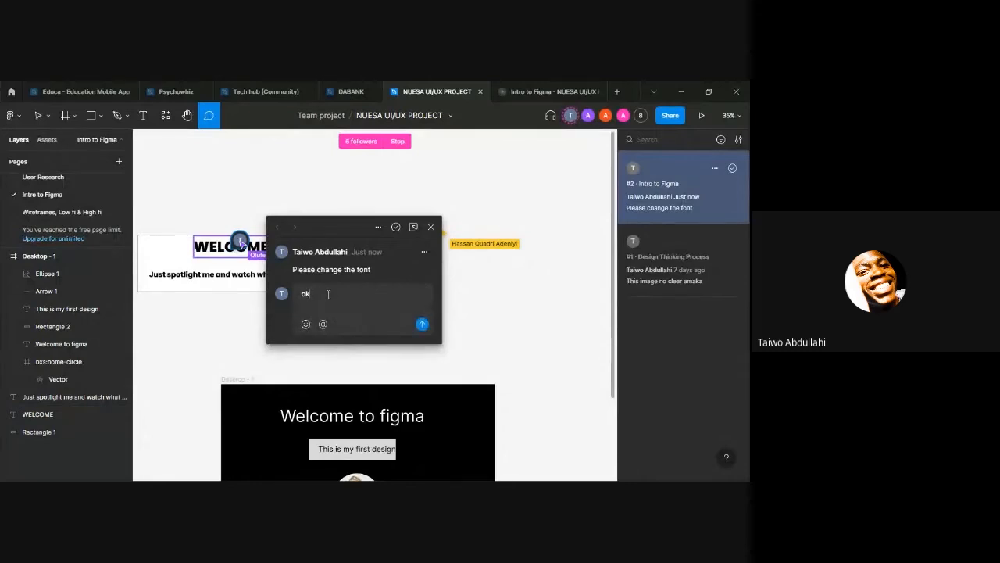
{"action": "type", "text": ", good"}
{"action": "key", "text": "Return"}
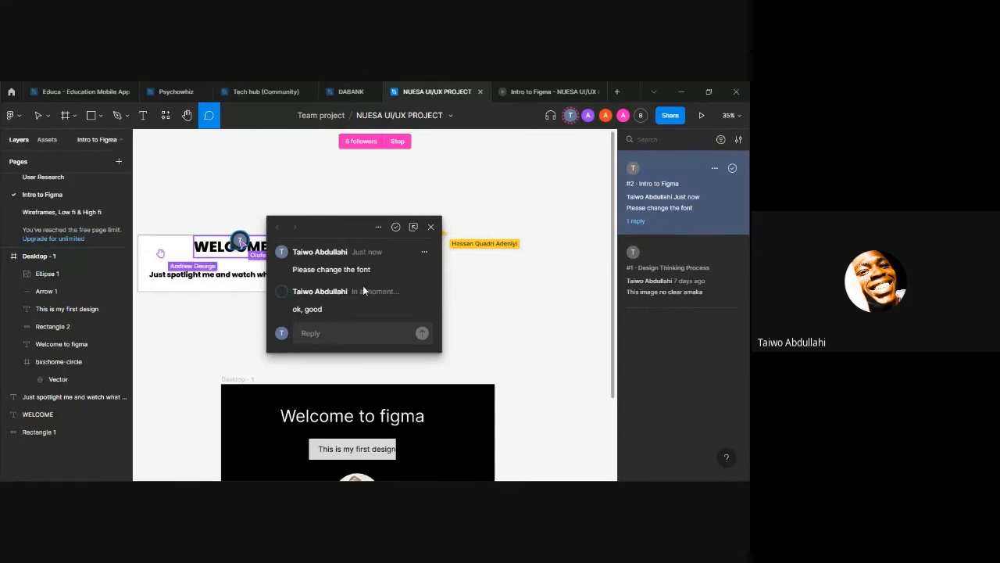
{"action": "left_click", "coordinate": [430, 227]}
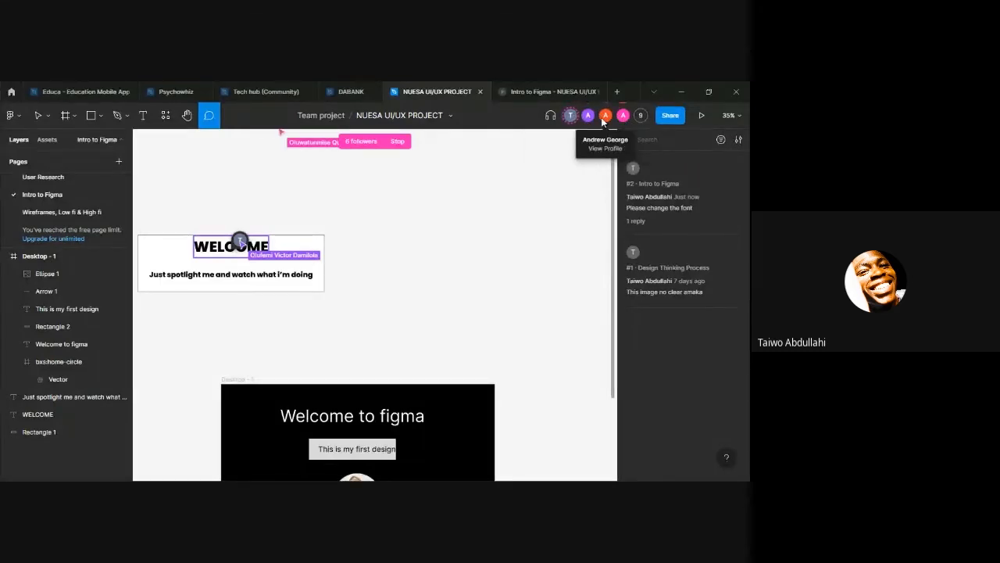
Step: View the list of additional collaborators in the file, and close it
{"action": "left_click", "coordinate": [640, 116]}
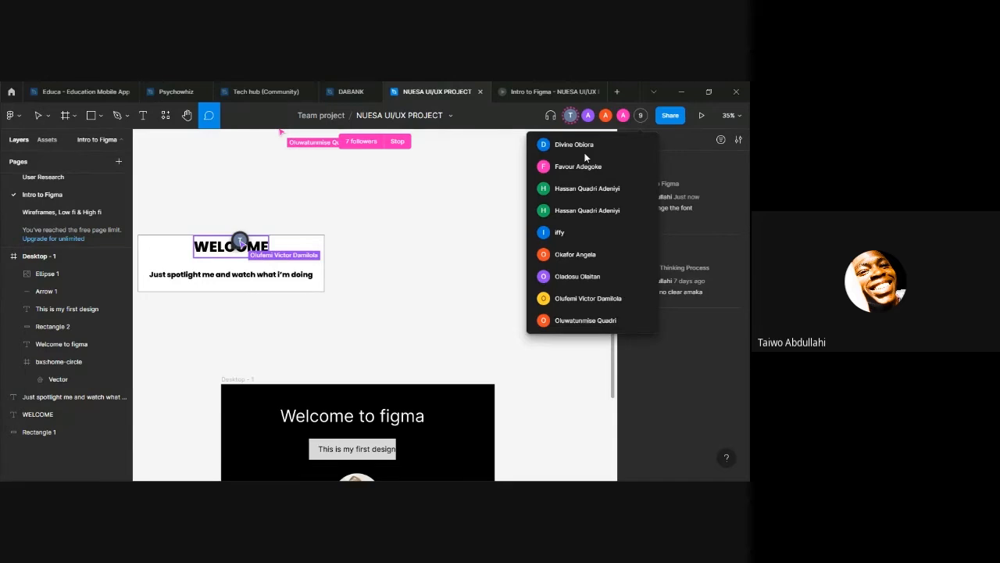
{"action": "left_click", "coordinate": [509, 166]}
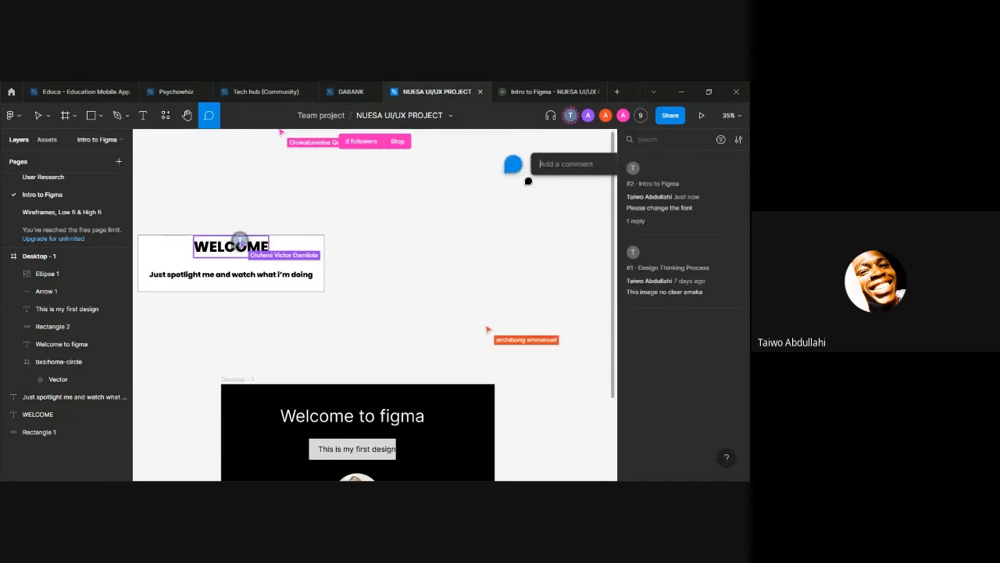
{"action": "key", "text": "Escape"}
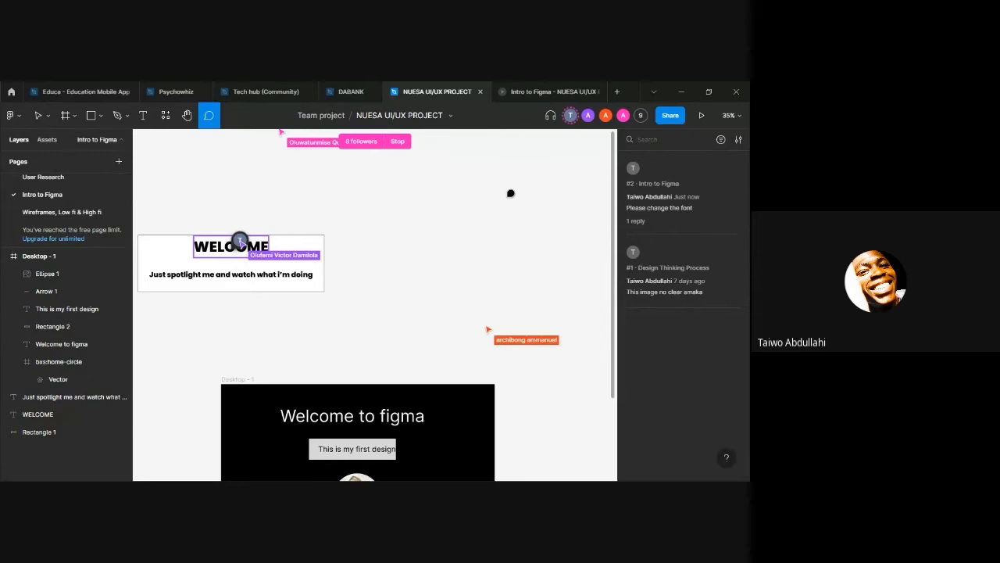
Step: Open the file's sharing settings and review the people with access and their permissions
{"action": "left_click", "coordinate": [668, 115]}
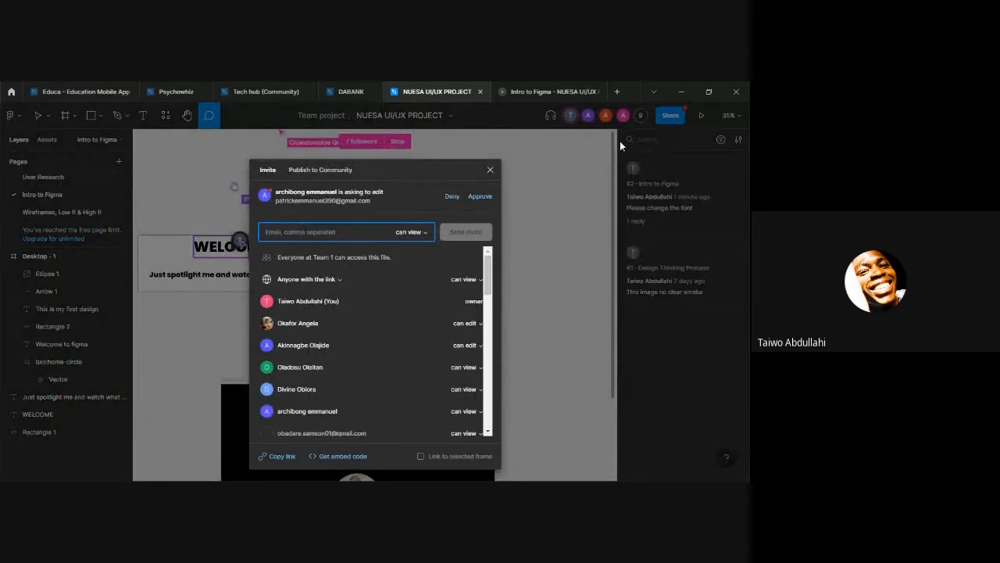
{"action": "scroll", "coordinate": [411, 269], "scroll_direction": "down", "scroll_amount": 10}
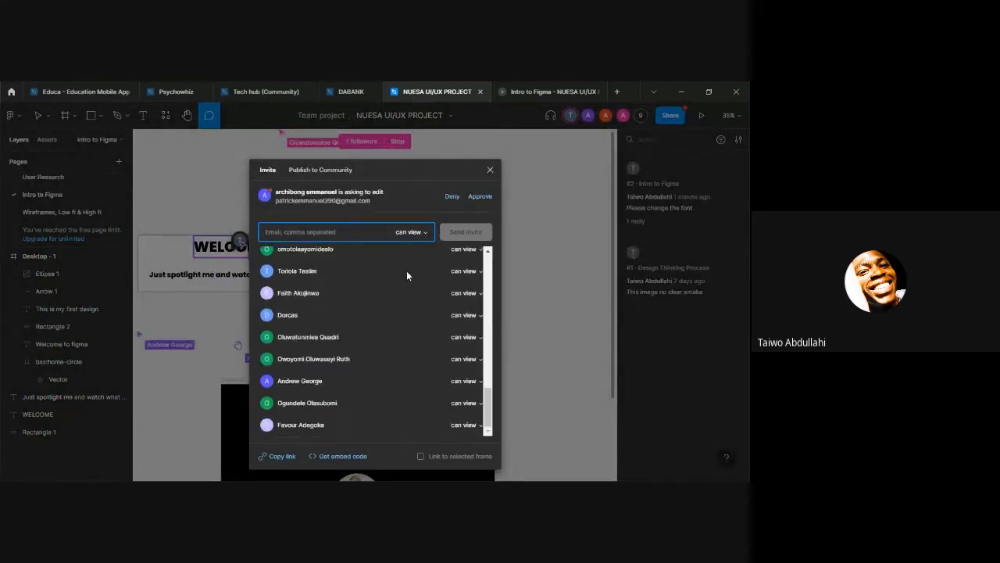
{"action": "scroll", "coordinate": [406, 270], "scroll_direction": "up", "scroll_amount": 10}
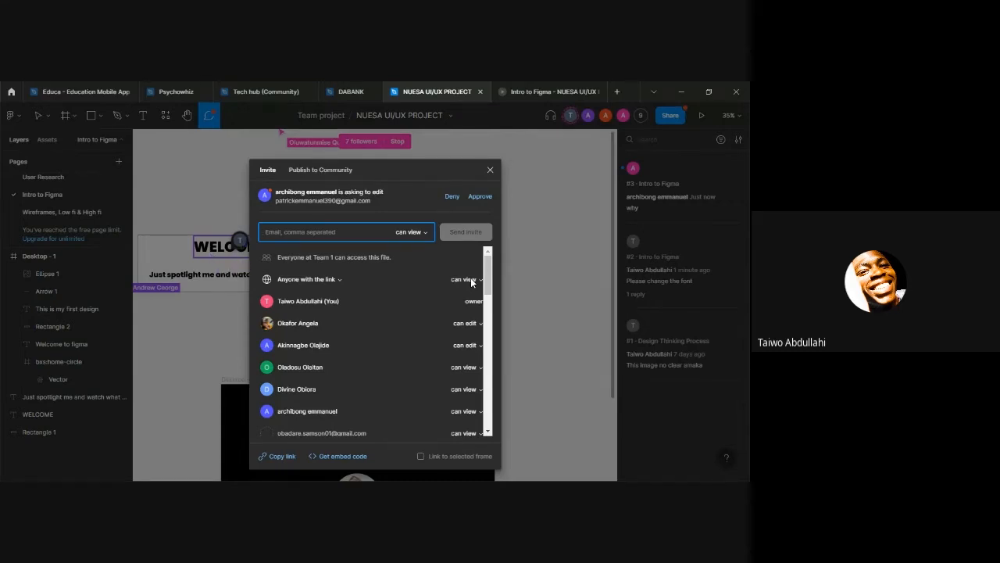
Step: Switch the invite permission to can edit and back to can view
{"action": "left_click", "coordinate": [415, 232]}
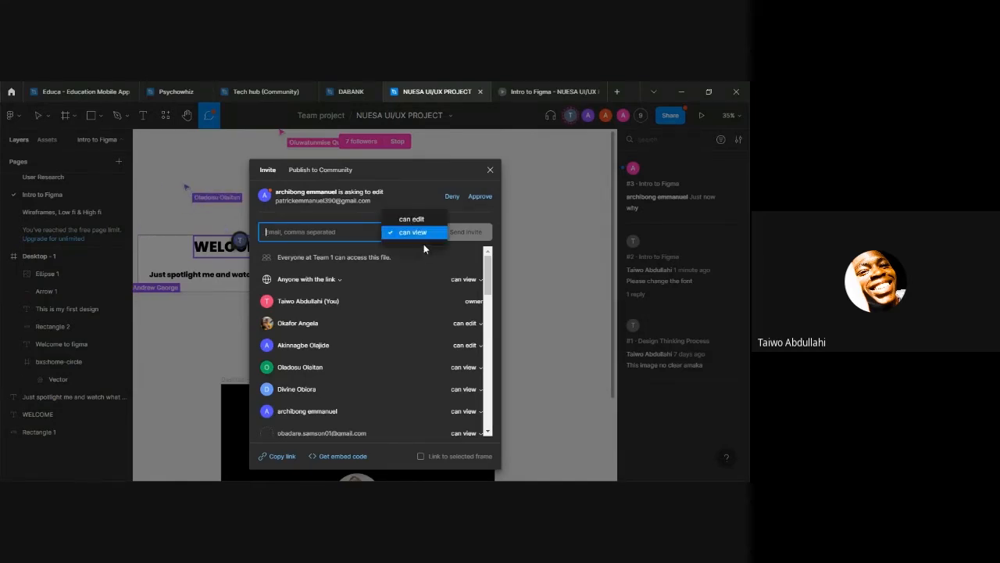
{"action": "left_click", "coordinate": [422, 217]}
{"action": "left_click", "coordinate": [422, 232]}
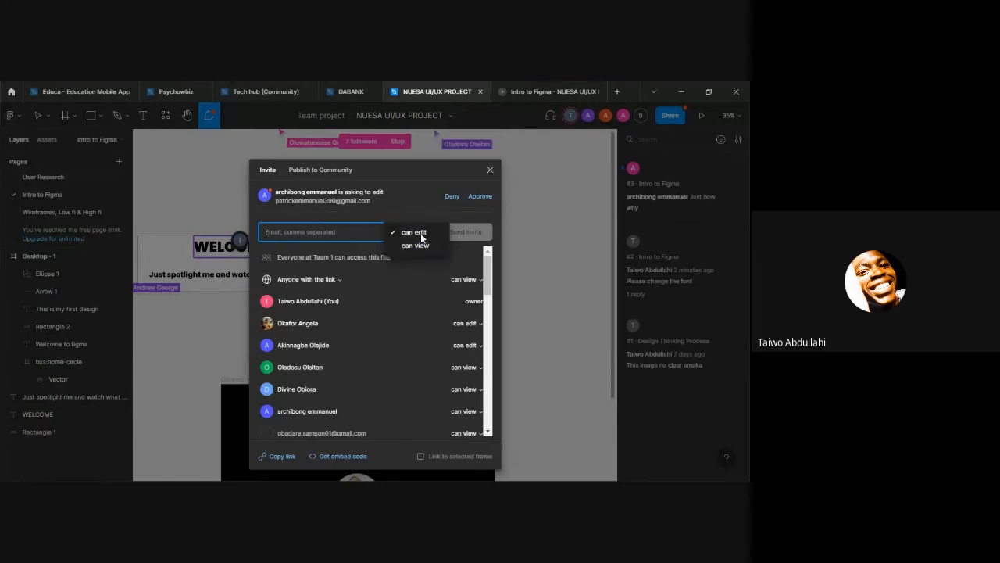
{"action": "left_click", "coordinate": [426, 247]}
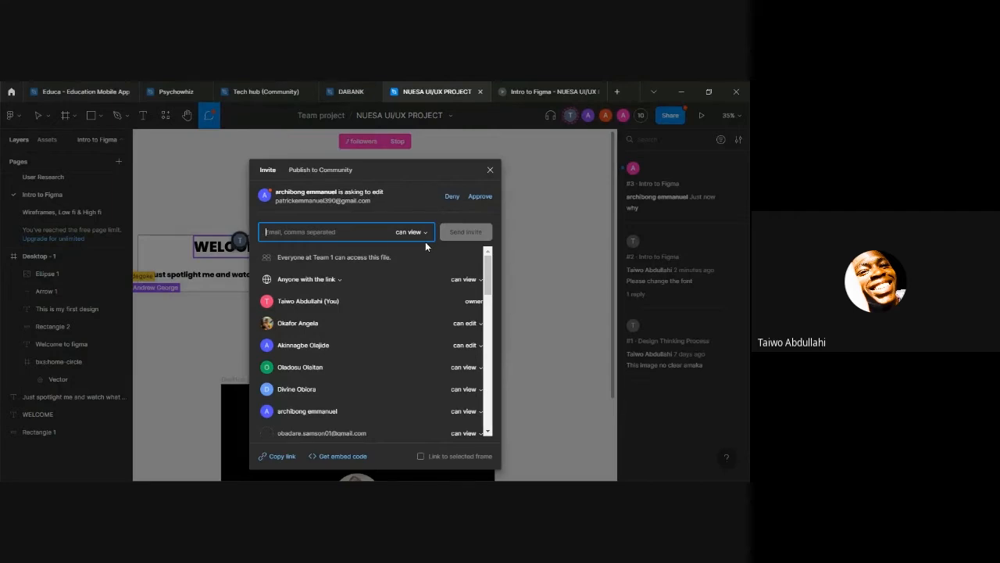
Step: Deny the pending edit-access request, look through the access list, and close the sharing settings
{"action": "left_click", "coordinate": [452, 196]}
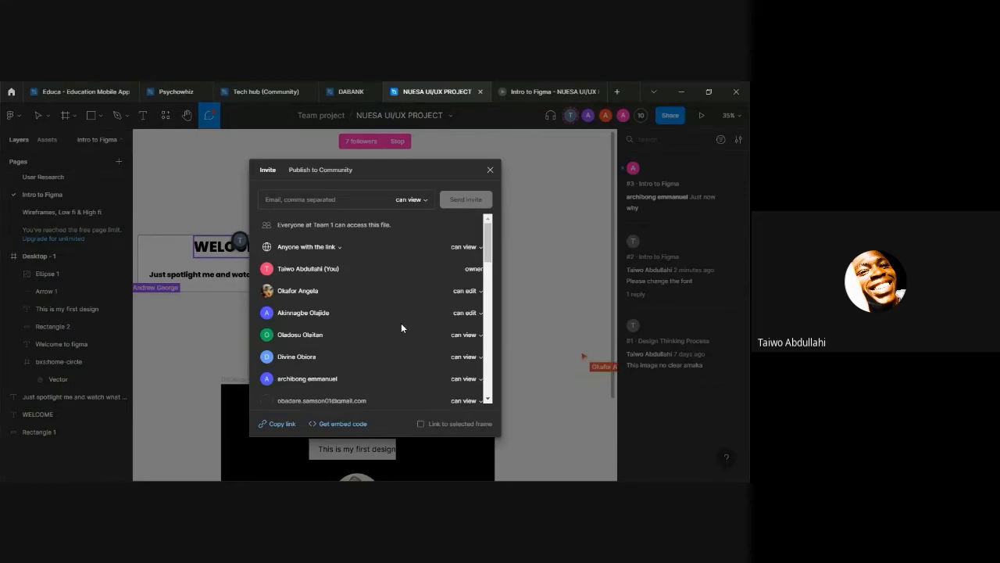
{"action": "scroll", "coordinate": [400, 323], "scroll_direction": "down", "scroll_amount": 10}
{"action": "scroll", "coordinate": [399, 321], "scroll_direction": "up", "scroll_amount": 10}
{"action": "left_click", "coordinate": [490, 170]}
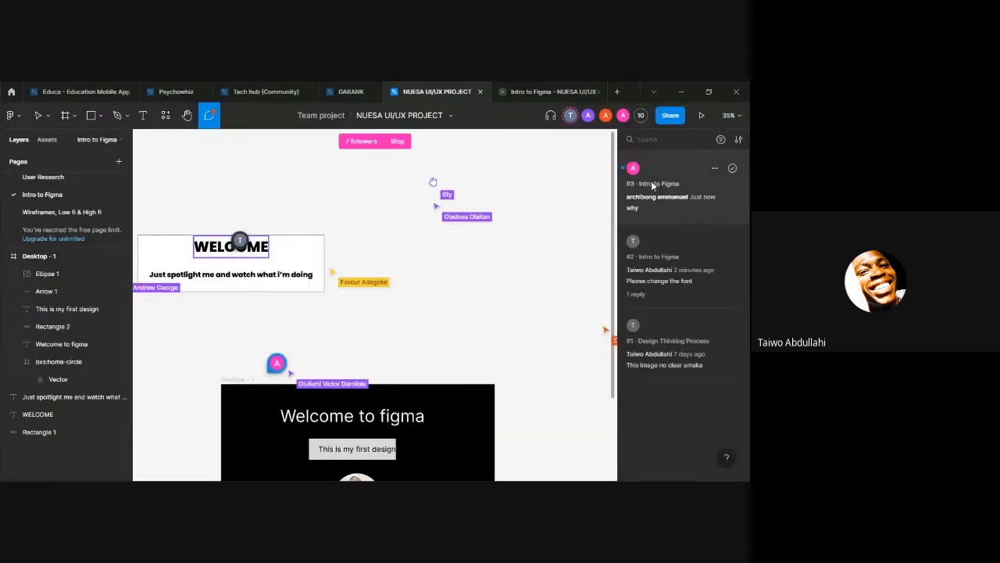
Step: Present the Desktop - 1 design as a prototype, look it over, and return to the NUESA UI/UX PROJECT file
{"action": "left_click", "coordinate": [702, 116]}
{"action": "scroll", "coordinate": [544, 221], "scroll_direction": "down", "scroll_amount": 3}
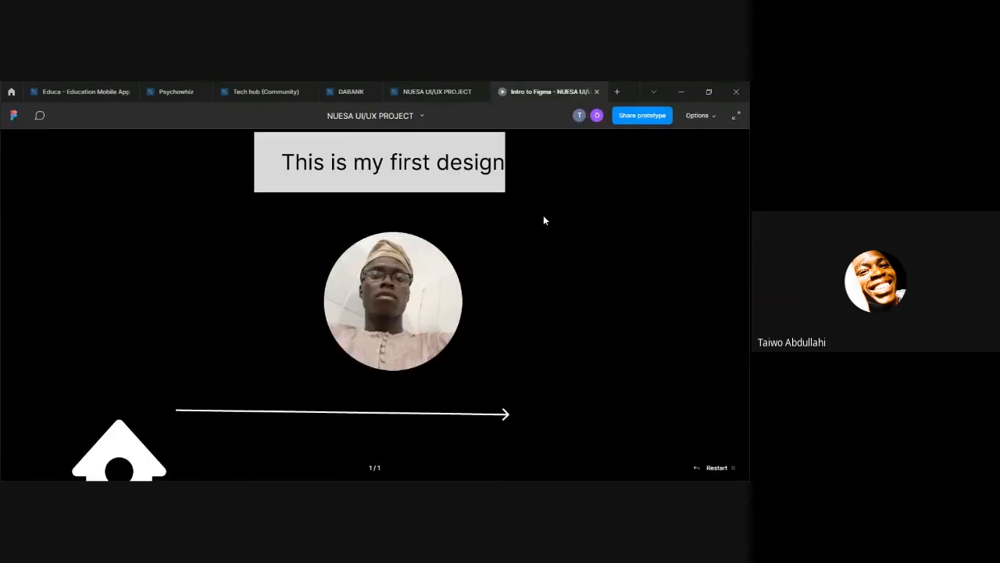
{"action": "scroll", "coordinate": [543, 232], "scroll_direction": "up", "scroll_amount": 3}
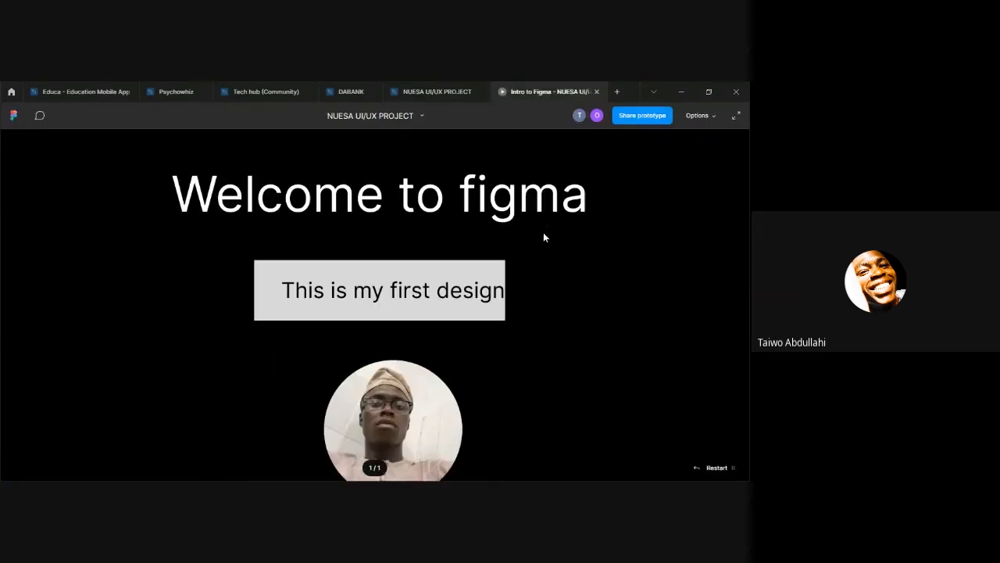
{"action": "left_click", "coordinate": [450, 91]}
Step: Set the canvas zoom to 100000% to demonstrate extreme magnification
{"action": "left_click", "coordinate": [729, 116]}
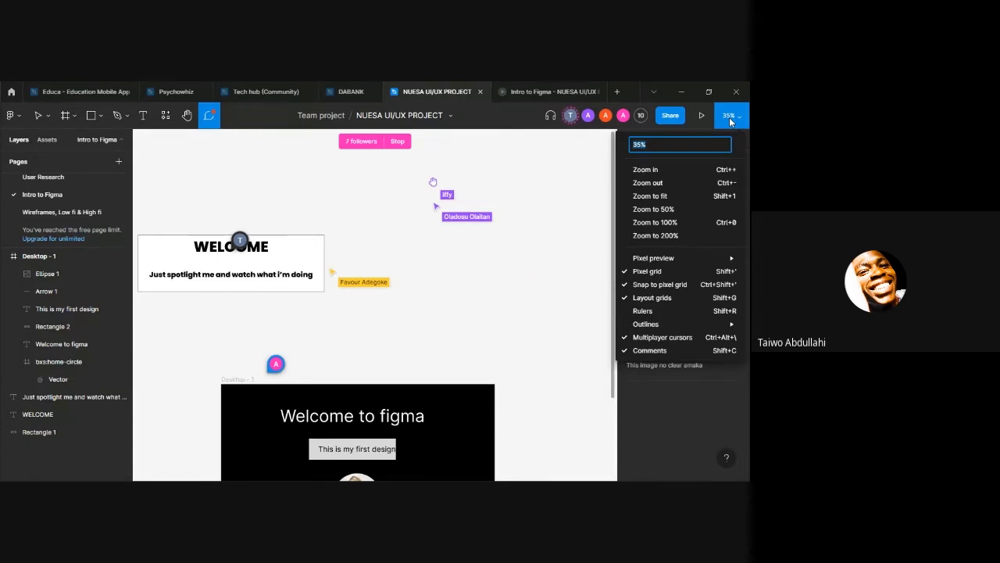
{"action": "key", "text": "BackSpace"}
{"action": "type", "text": "100000"}
{"action": "key", "text": "Return"}
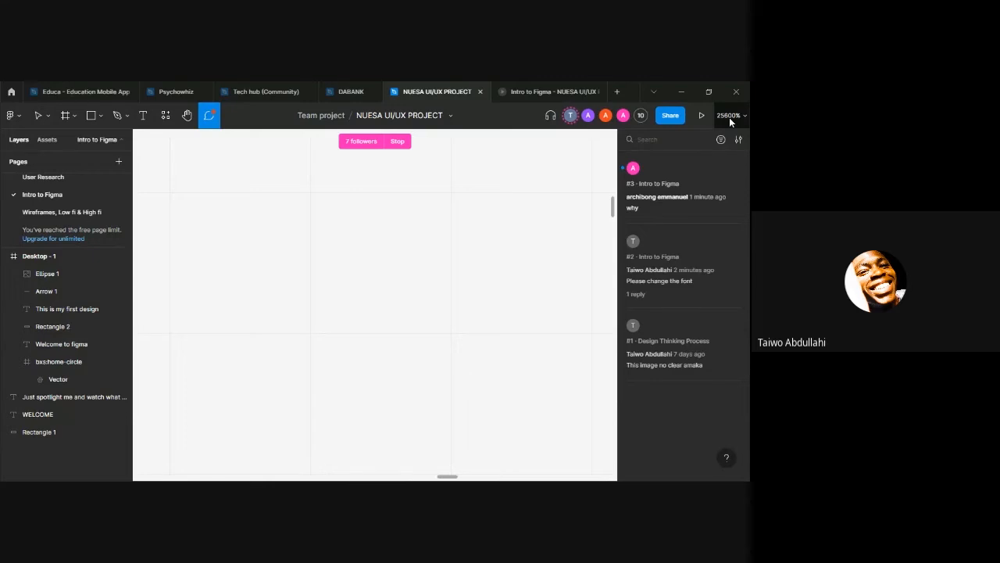
Step: Zoom the canvas out to 13%
{"action": "left_click", "coordinate": [729, 117]}
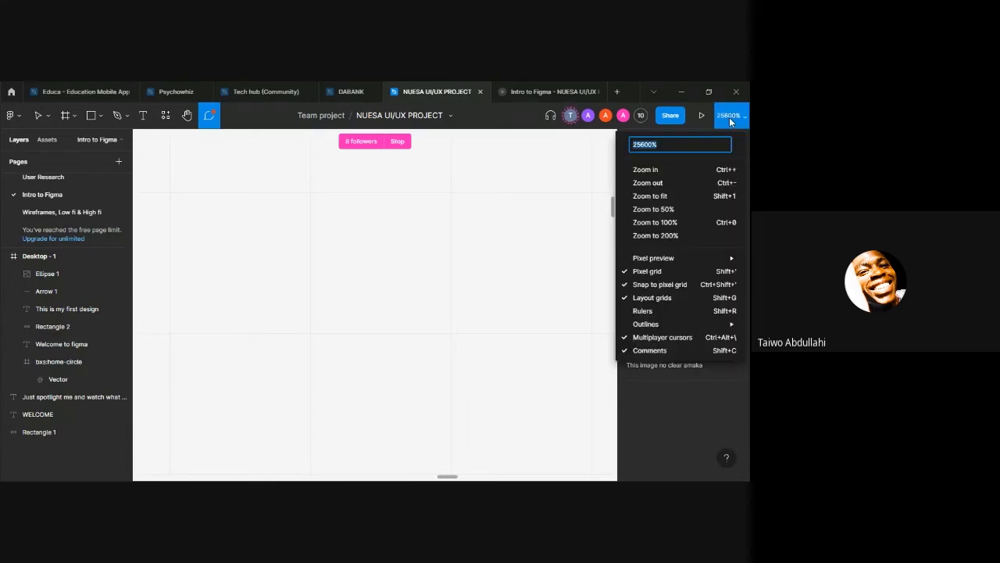
{"action": "type", "text": "0"}
{"action": "key", "text": "Escape"}
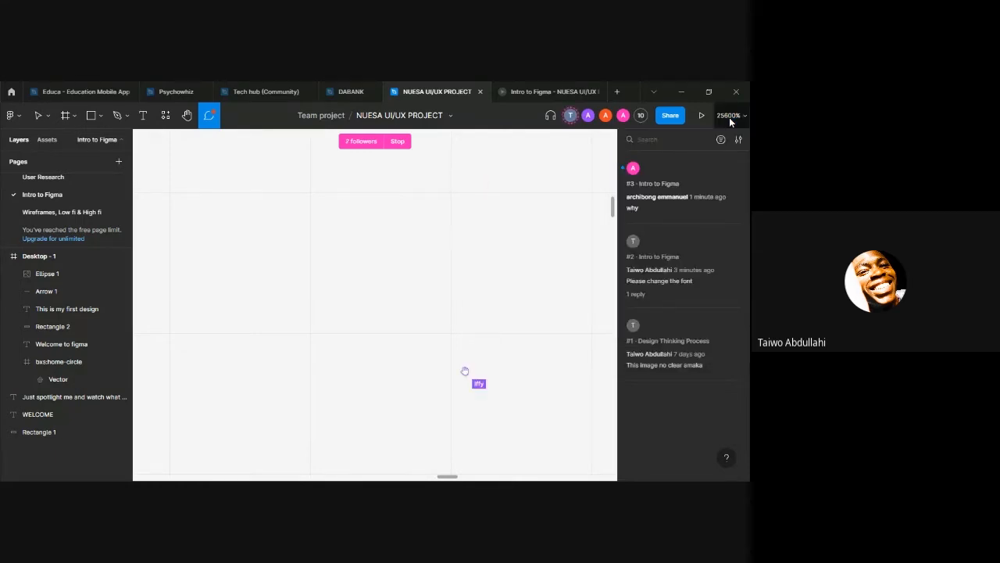
{"action": "left_click", "coordinate": [729, 118]}
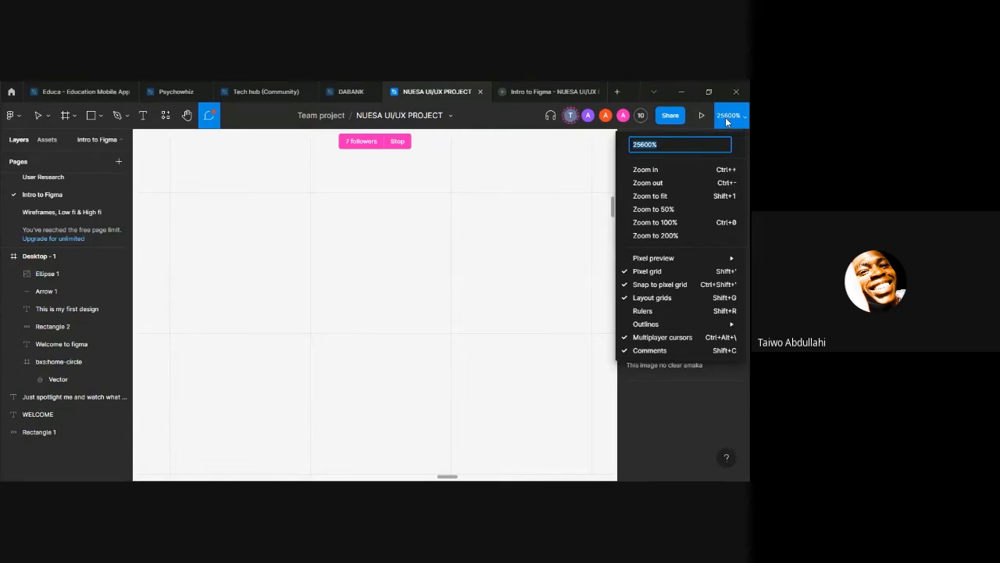
{"action": "type", "text": "13"}
{"action": "key", "text": "Return"}
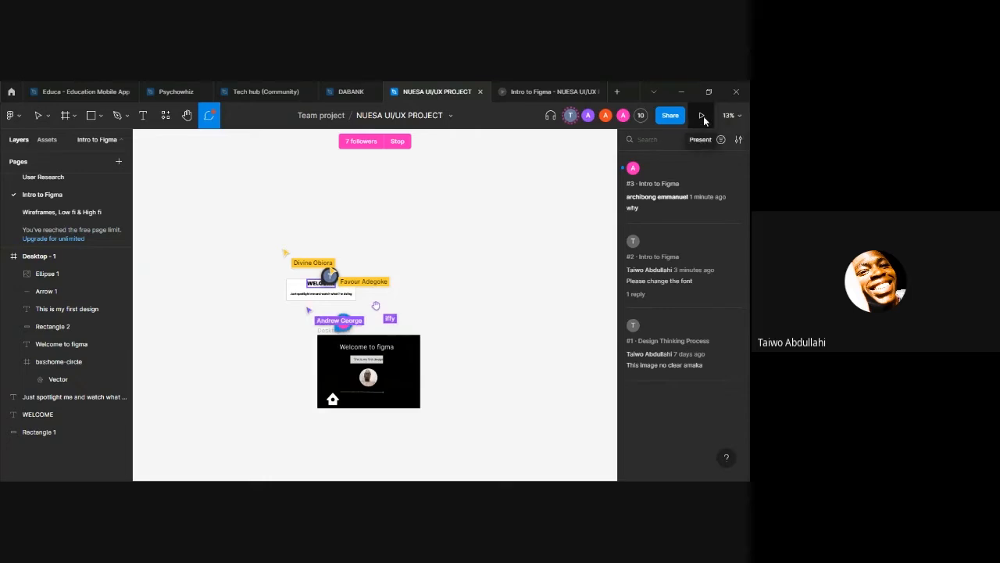
Step: Set the canvas zoom to 75% and look over the Desktop - 1 frame with the Hand tool
{"action": "left_click", "coordinate": [725, 117]}
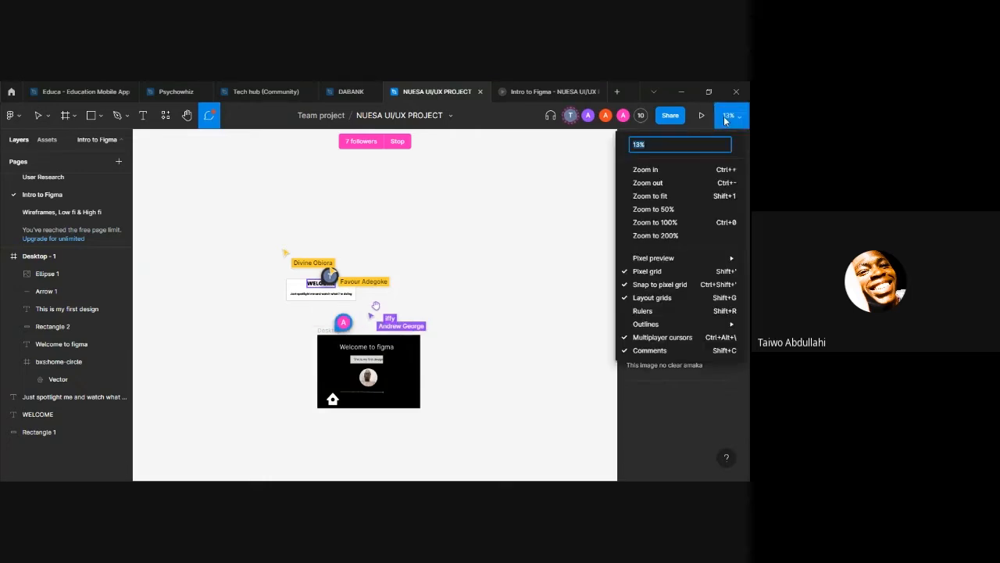
{"action": "key", "text": "BackSpace"}
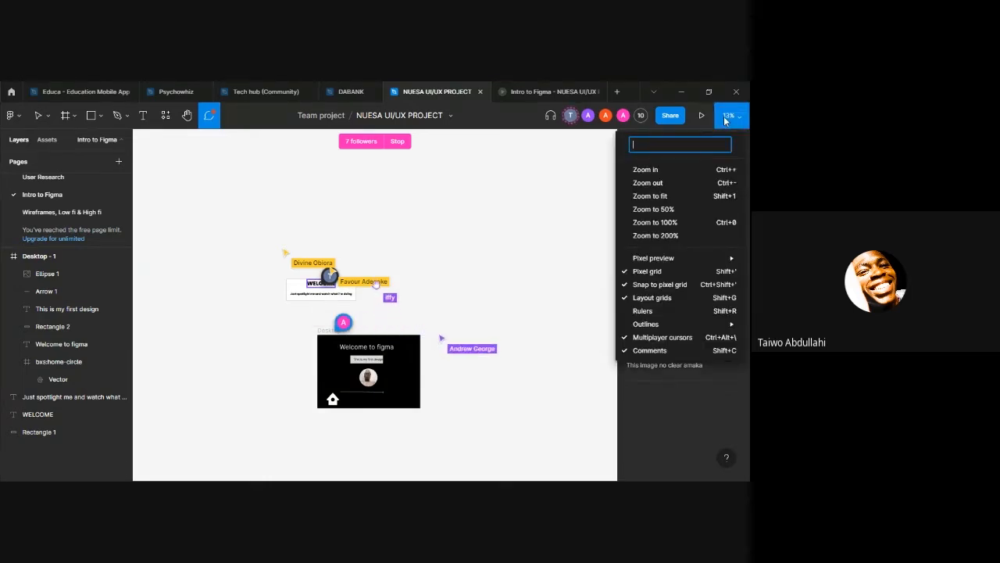
{"action": "type", "text": "7"}
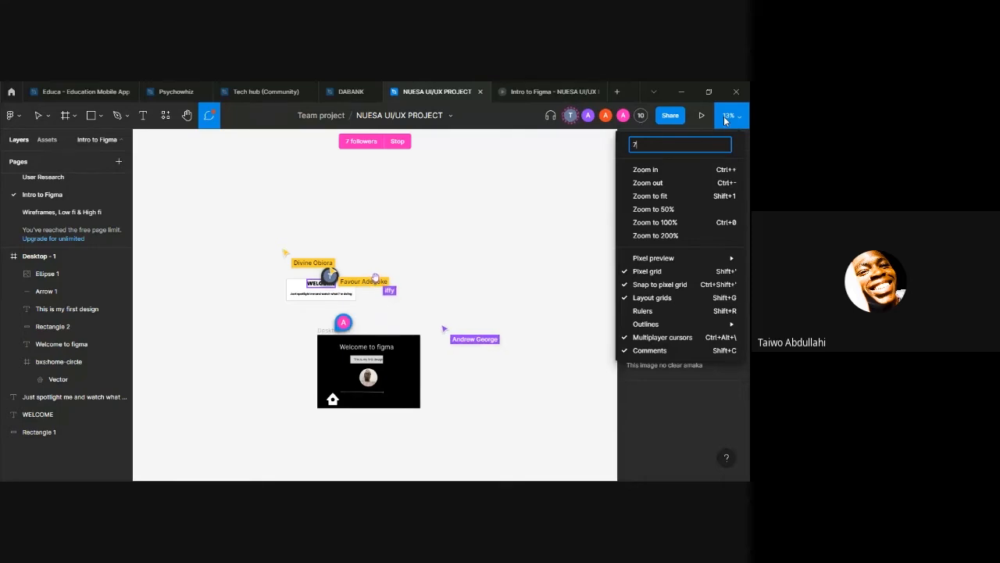
{"action": "type", "text": "5"}
{"action": "key", "text": "Return"}
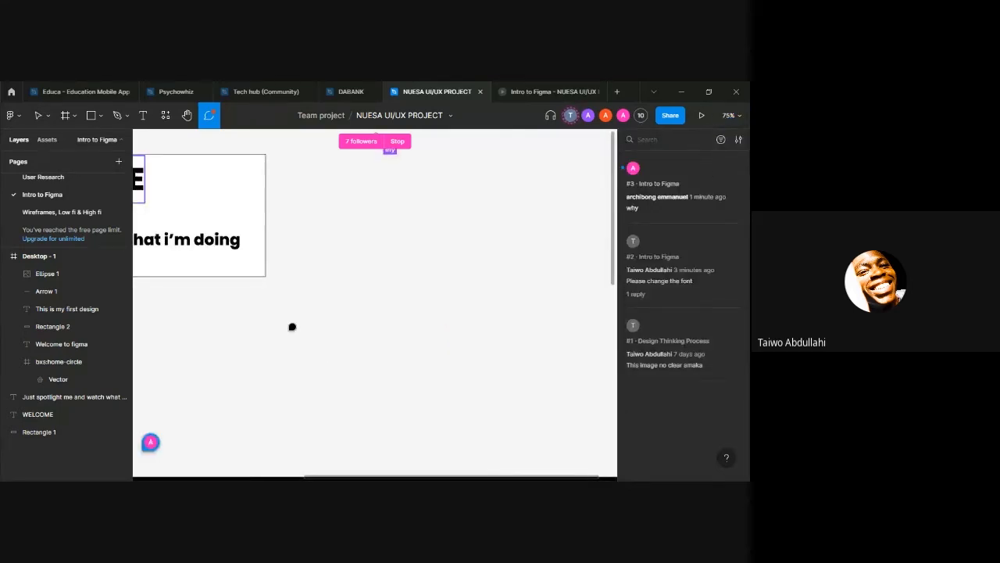
{"action": "key", "text": "space"}
{"action": "left_click_drag", "start_coordinate": [280, 327], "coordinate": [370, 125]}
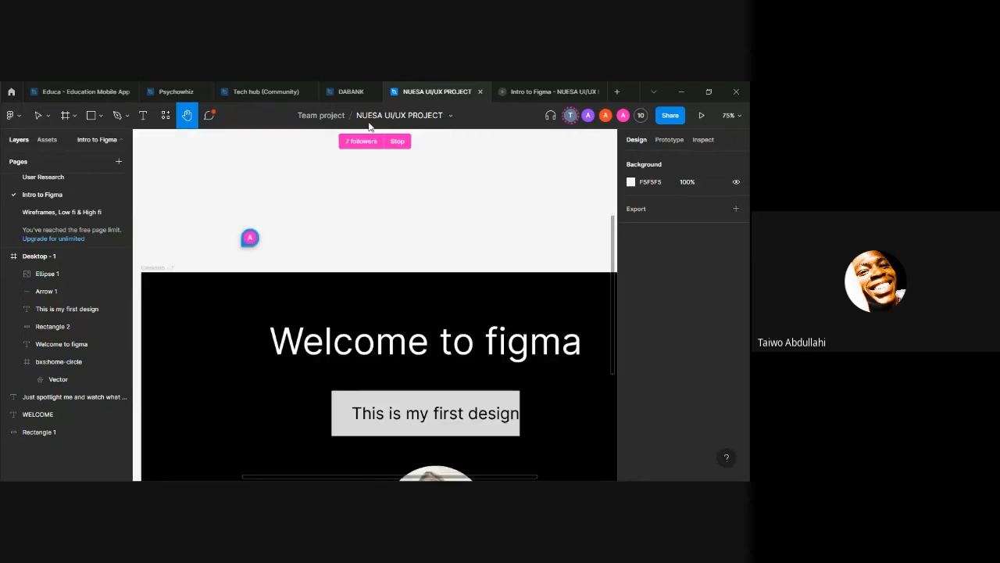
{"action": "left_click_drag", "start_coordinate": [456, 274], "coordinate": [451, 244]}
{"action": "scroll", "coordinate": [451, 244], "scroll_direction": "down", "scroll_amount": 3}
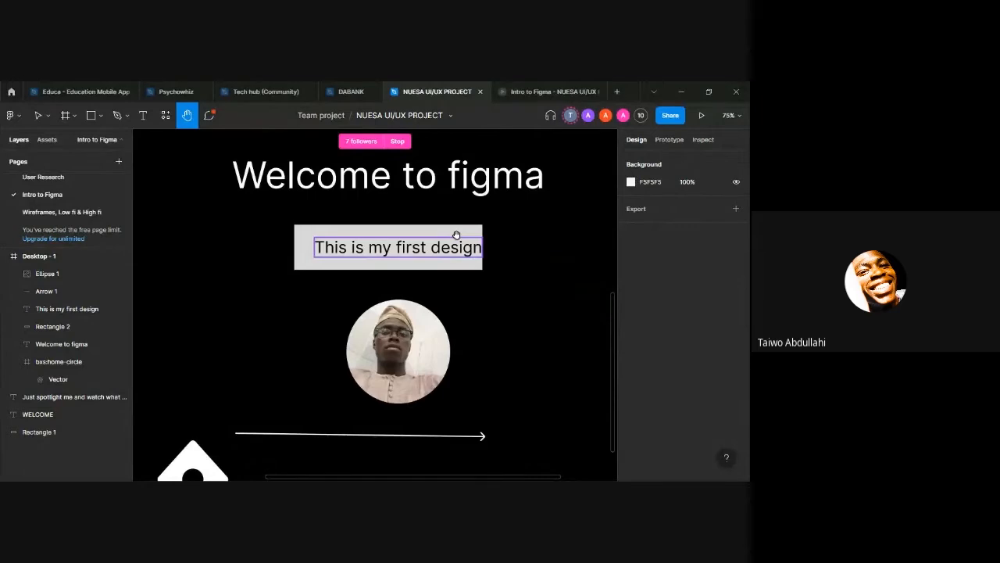
Step: Add an iPhone 13 mini frame and move it up and away from Desktop - 1, to about X 2431, Y -491
{"action": "key", "text": "ctrl+minus"}
{"action": "key", "text": "ctrl+minus"}
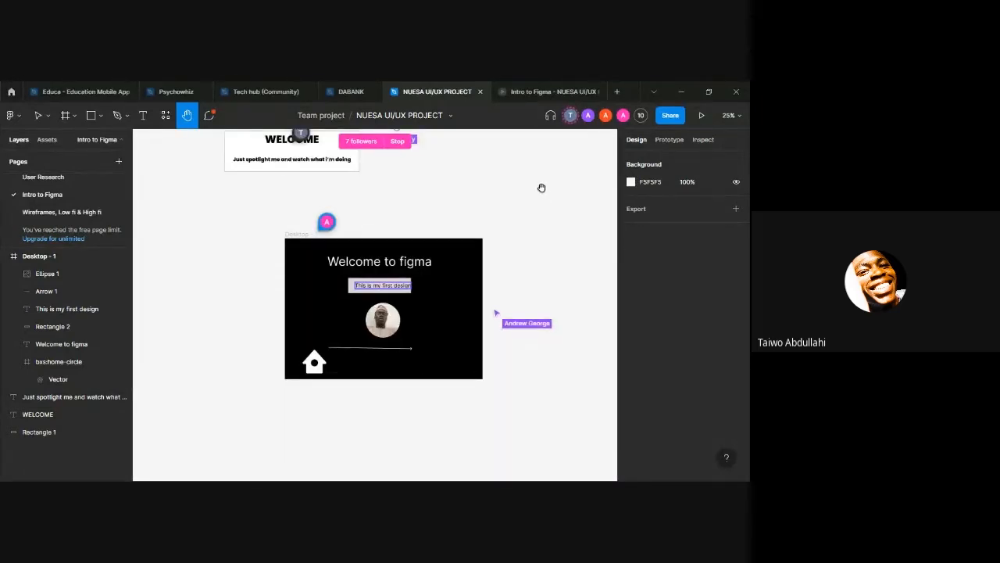
{"action": "key", "text": "f"}
{"action": "left_click", "coordinate": [632, 178]}
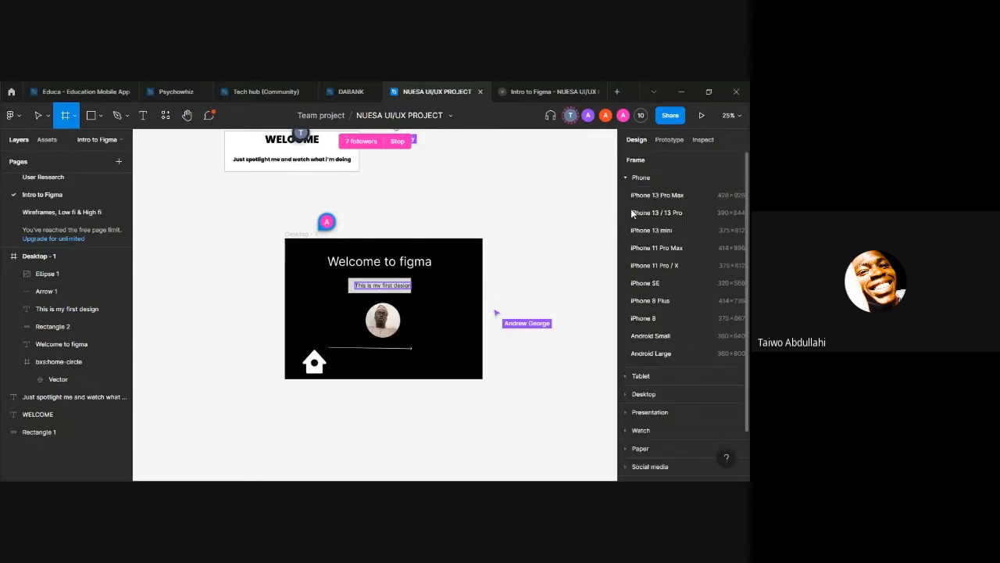
{"action": "left_click", "coordinate": [651, 228]}
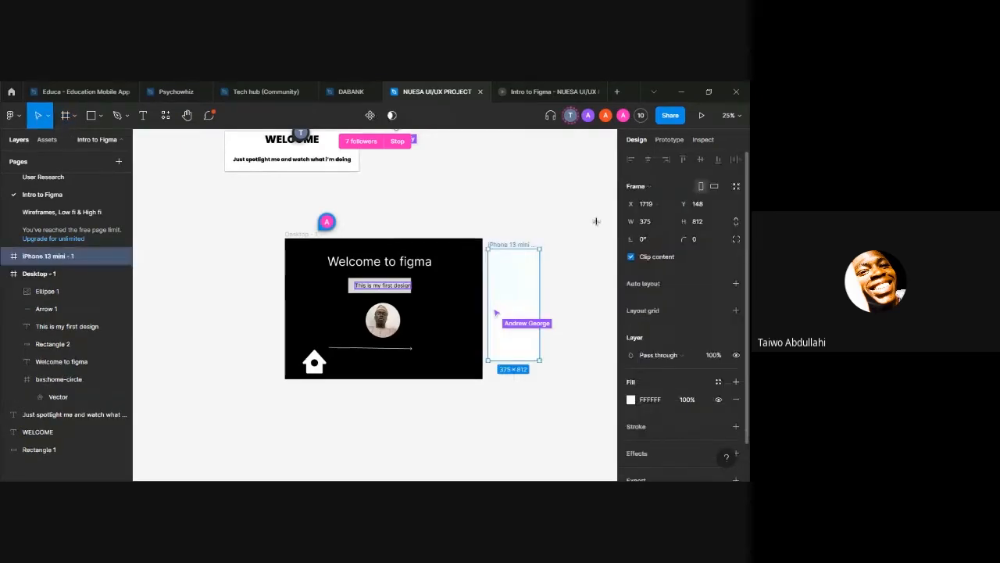
{"action": "left_click_drag", "start_coordinate": [560, 260], "coordinate": [496, 206]}
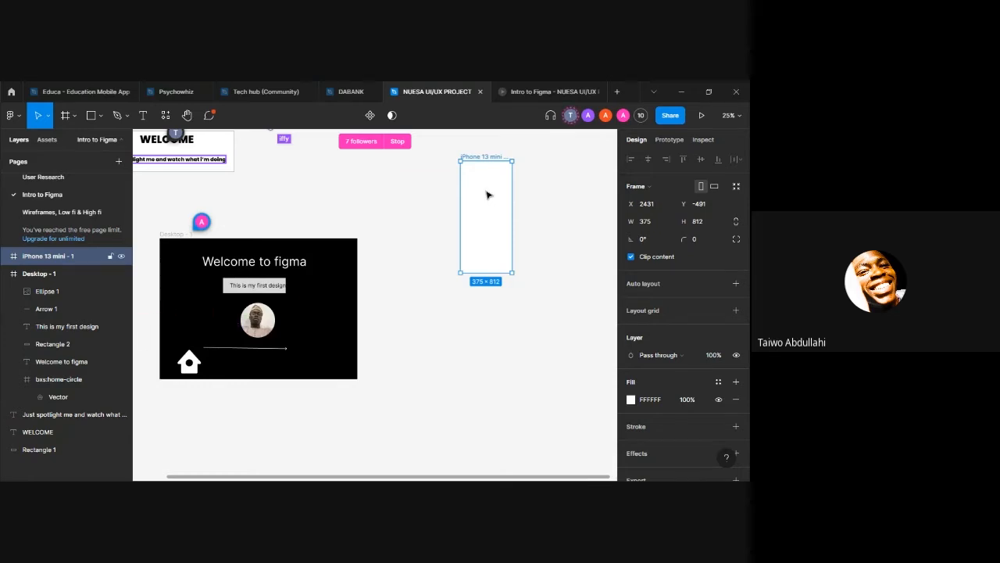
Step: Show the new phone frame in the Intro to Figma prototype and set the display scaling to Fill screen
{"action": "left_click", "coordinate": [549, 91]}
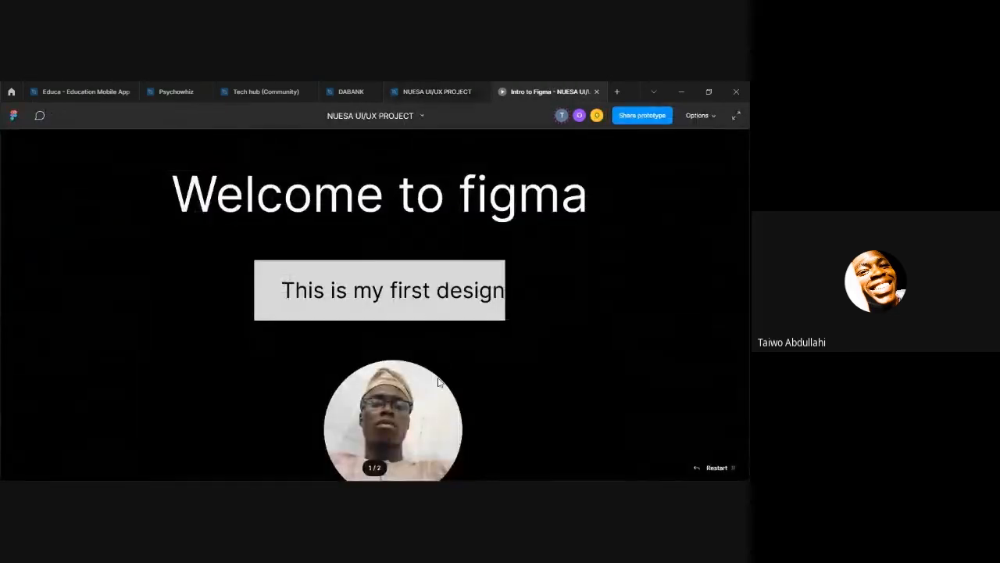
{"action": "scroll", "coordinate": [429, 372], "scroll_direction": "down", "scroll_amount": 3}
{"action": "left_click", "coordinate": [429, 371]}
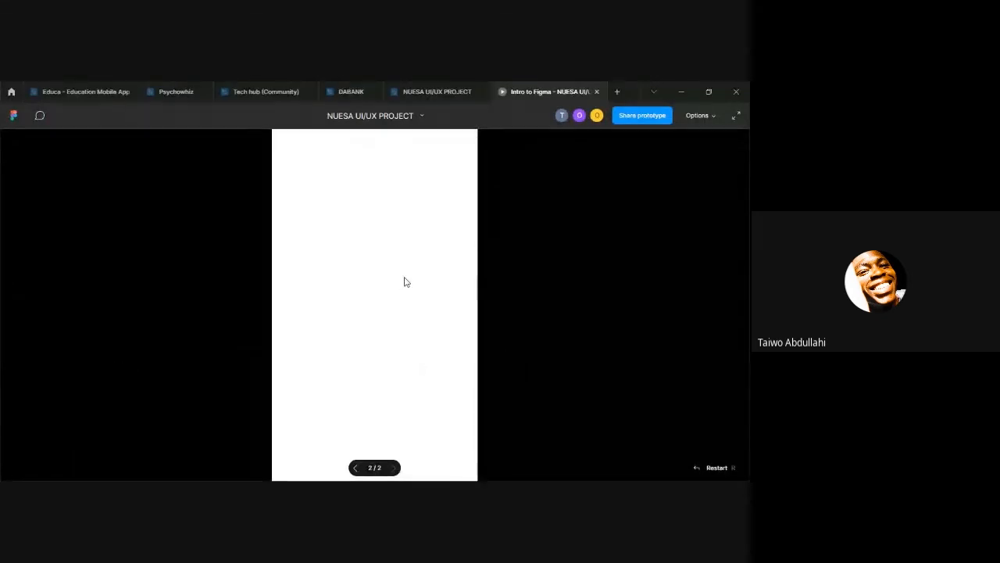
{"action": "left_click", "coordinate": [696, 117]}
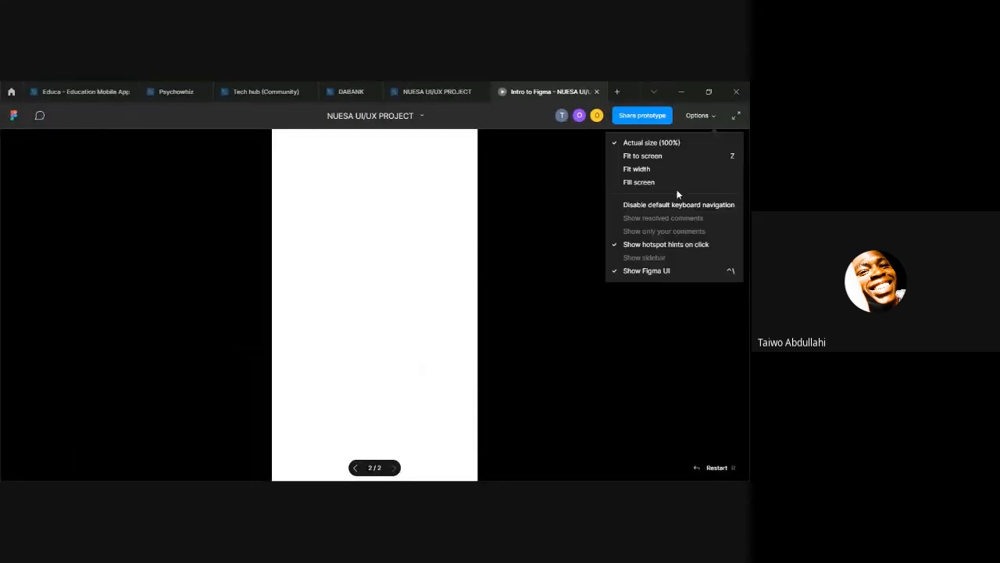
{"action": "left_click", "coordinate": [674, 183]}
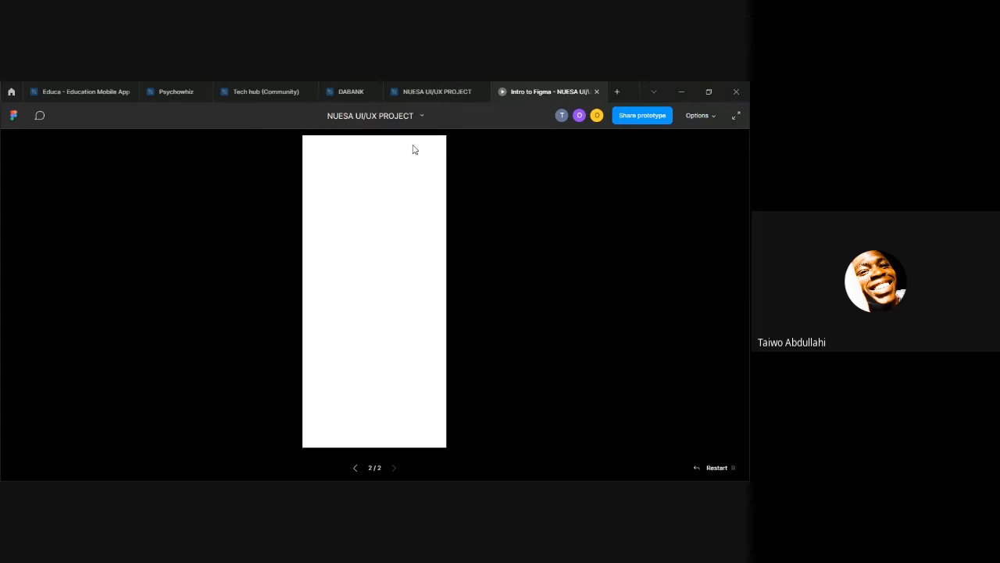
Step: Return to the NUESA UI/UX PROJECT file and view the iPhone 13 mini frame at 50% zoom
{"action": "left_click", "coordinate": [444, 93]}
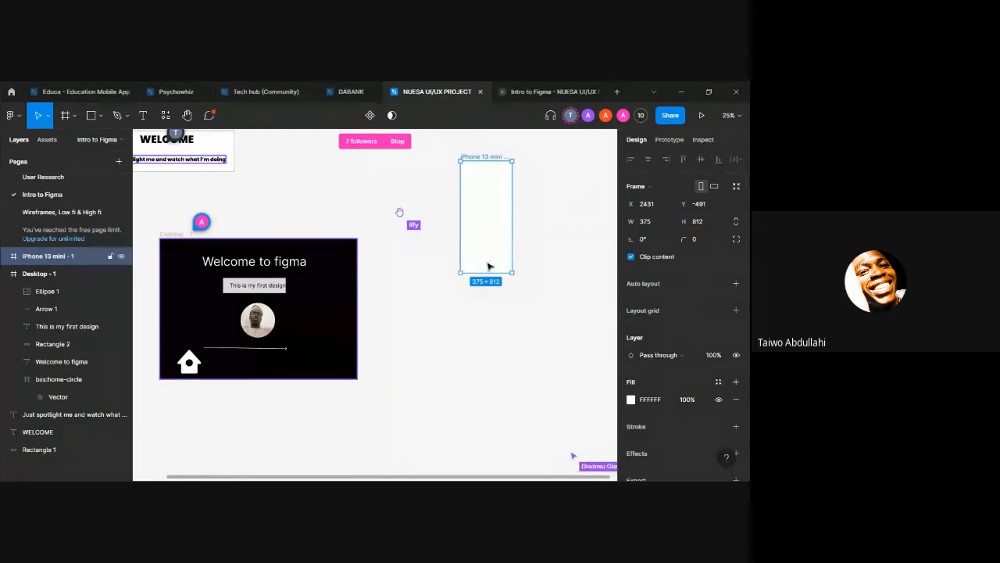
{"action": "left_click", "coordinate": [734, 115]}
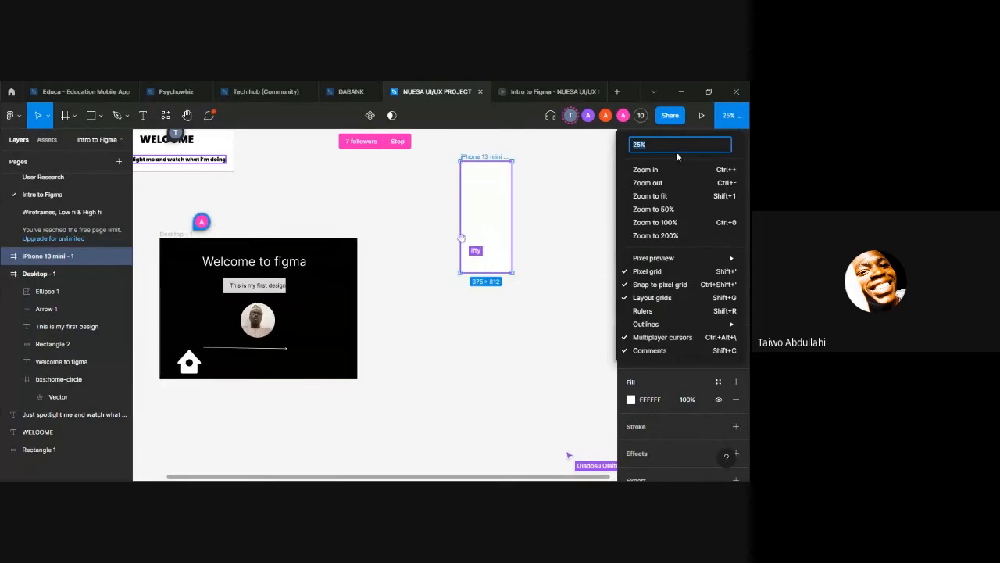
{"action": "type", "text": "50"}
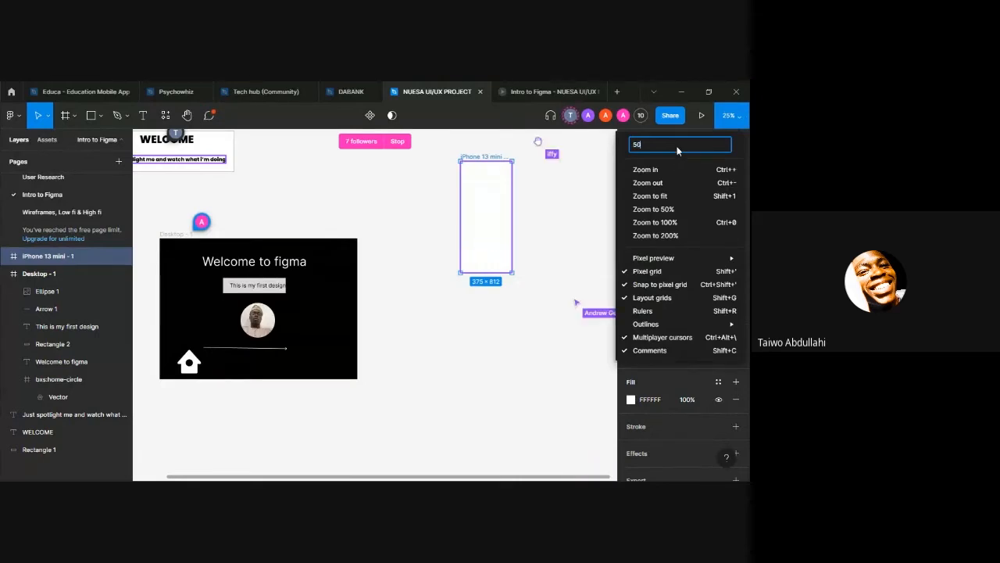
{"action": "key", "text": "Return"}
{"action": "scroll", "coordinate": [558, 201], "scroll_direction": "right", "scroll_amount": 4}
{"action": "scroll", "coordinate": [558, 200], "scroll_direction": "up", "scroll_amount": 6}
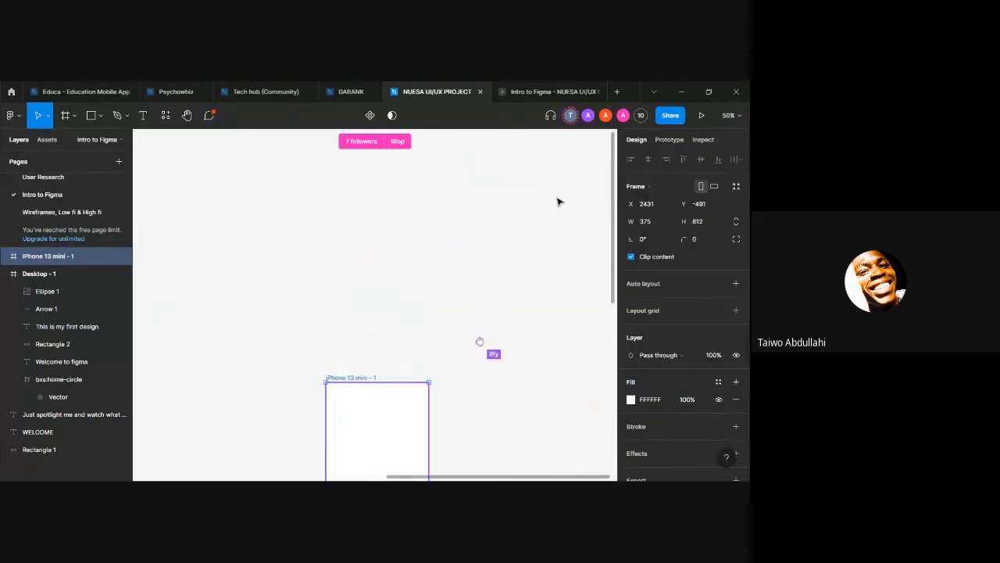
{"action": "scroll", "coordinate": [558, 201], "scroll_direction": "down", "scroll_amount": 5}
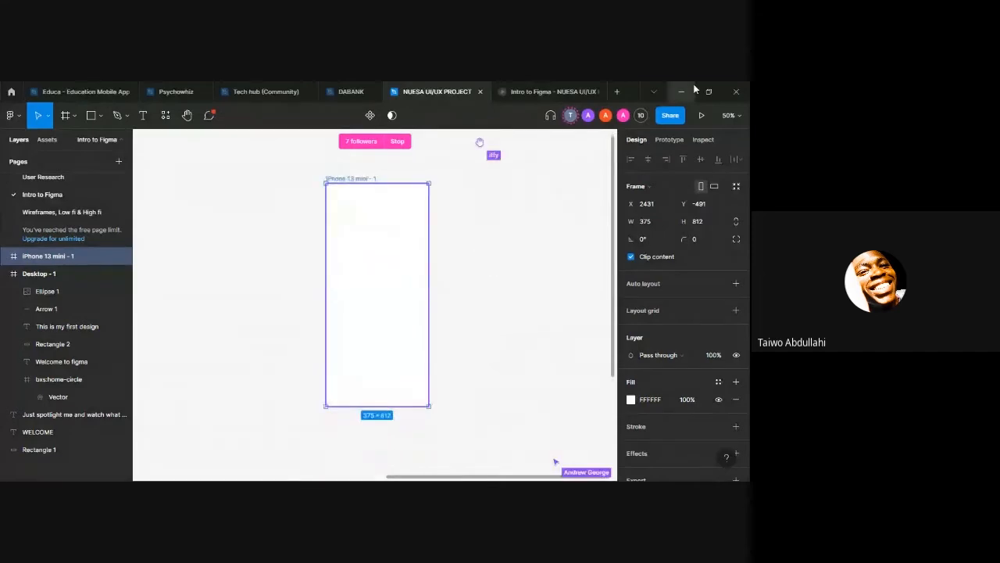
Step: Set the canvas zoom to 75% and bring the upper edge of the iPhone 13 mini frame into view
{"action": "left_click", "coordinate": [729, 115]}
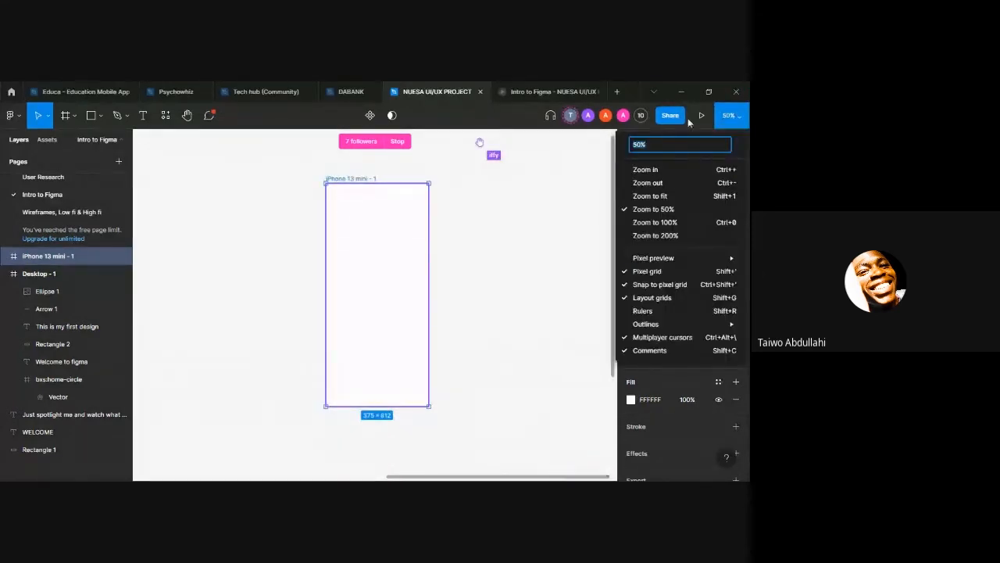
{"action": "type", "text": "5"}
{"action": "key", "text": "Return"}
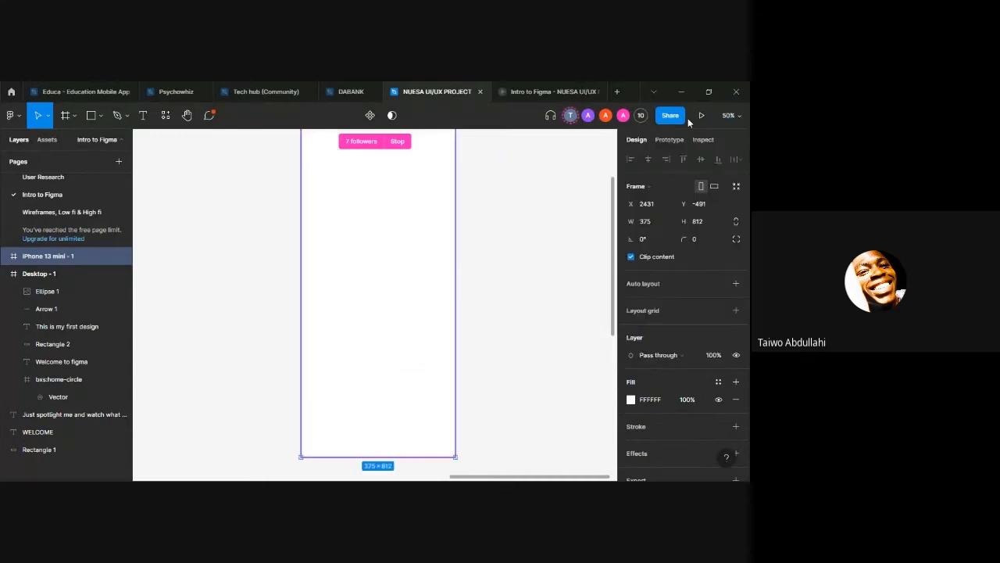
{"action": "scroll", "coordinate": [549, 203], "scroll_direction": "up", "scroll_amount": 5}
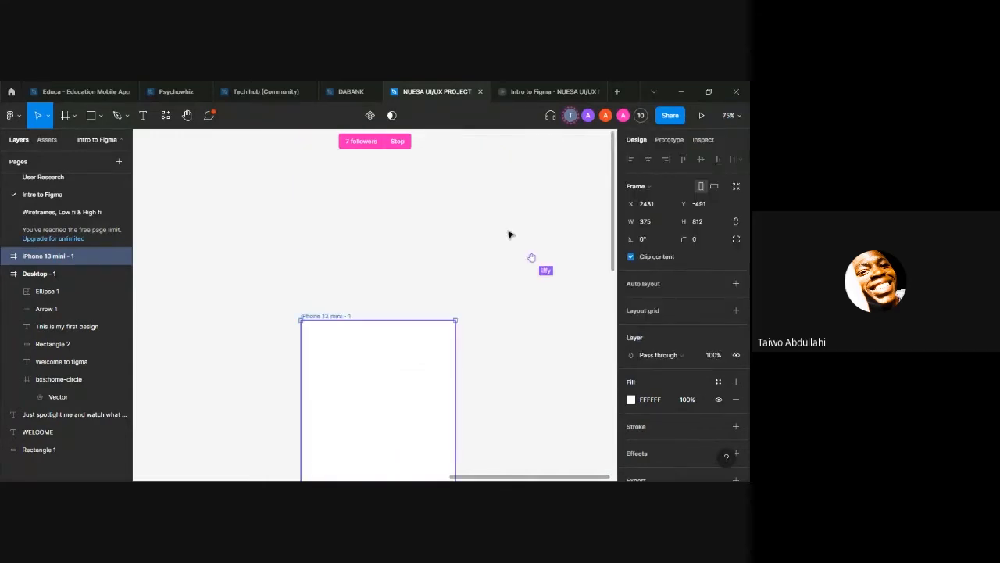
{"action": "scroll", "coordinate": [508, 232], "scroll_direction": "down", "scroll_amount": 3}
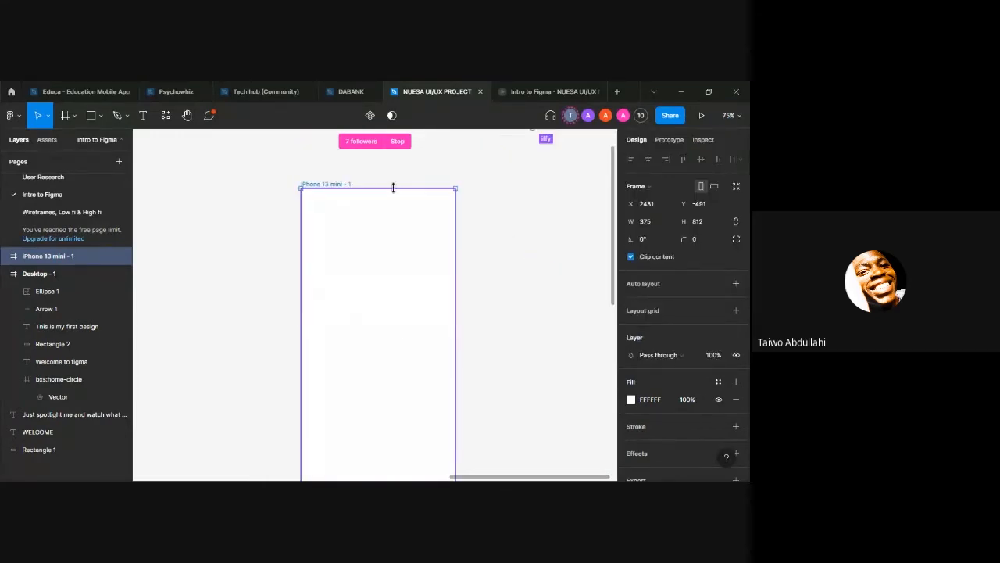
Step: Shorten the iPhone 13 mini frame from its upper edge to a height of about 418 and check it in the prototype
{"action": "left_click_drag", "start_coordinate": [393, 187], "coordinate": [398, 346]}
{"action": "scroll", "coordinate": [398, 324], "scroll_direction": "down", "scroll_amount": 3}
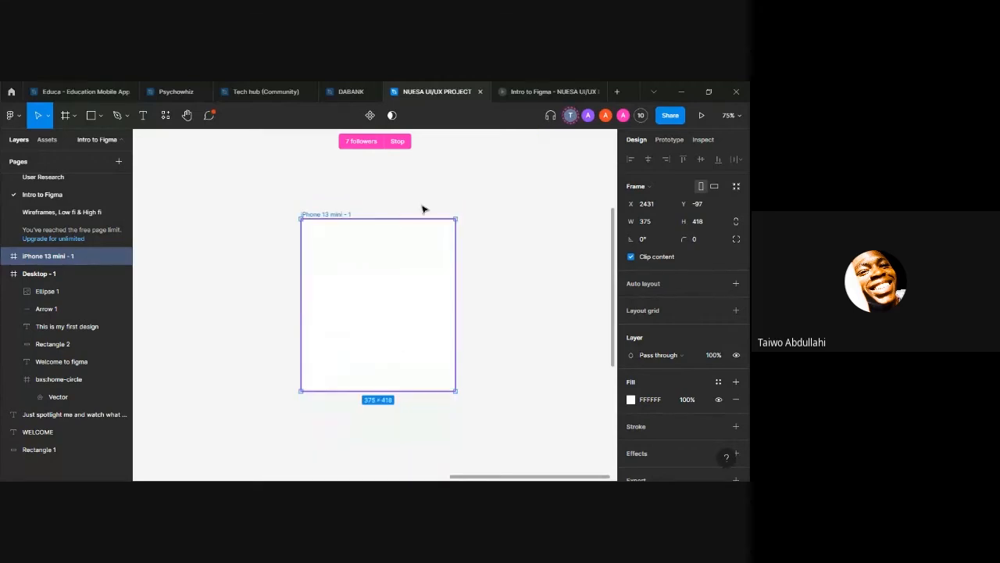
{"action": "left_click", "coordinate": [525, 91]}
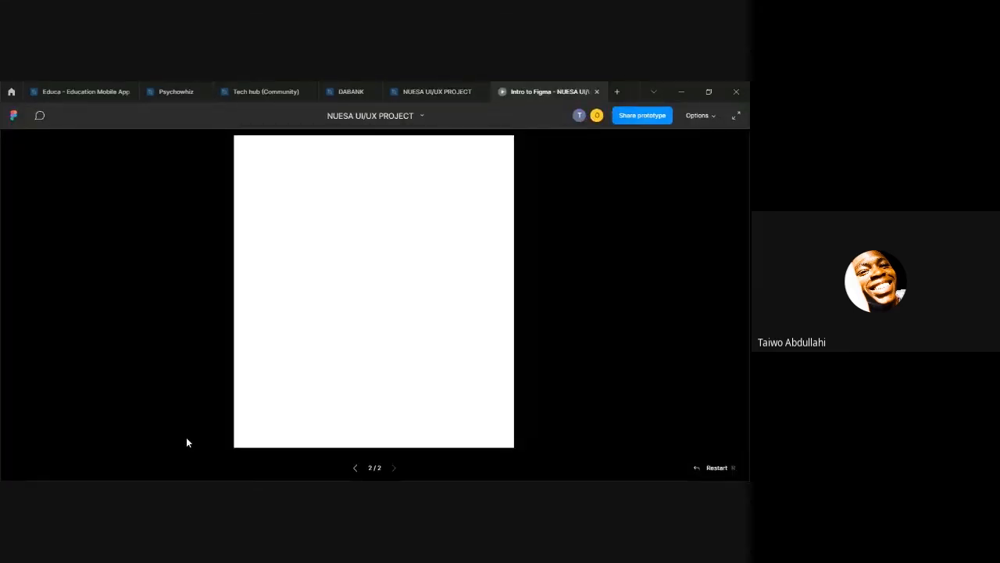
{"action": "left_click", "coordinate": [414, 97]}
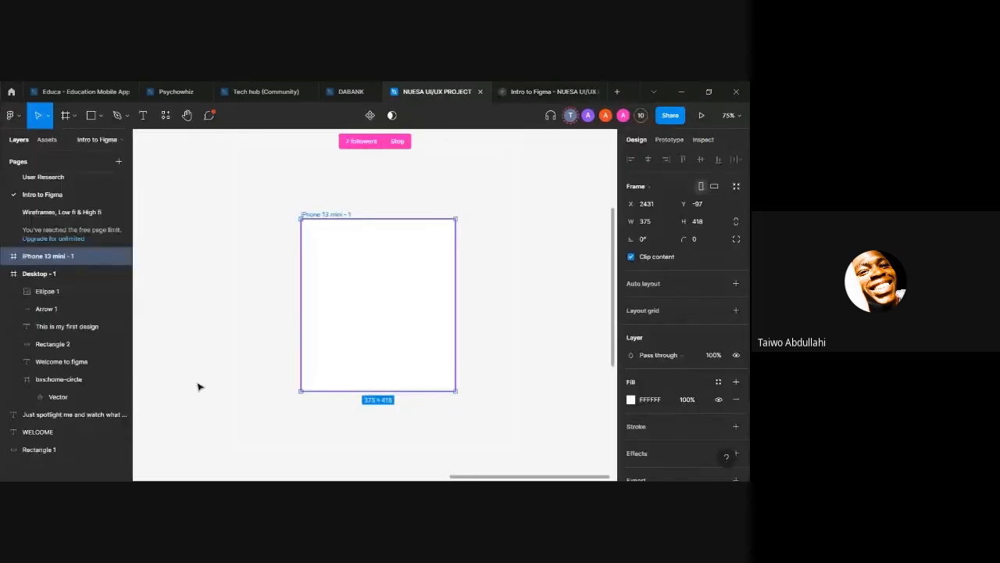
Step: Undo the height change on the iPhone 13 mini frame
{"action": "key", "text": "ctrl+z"}
{"action": "scroll", "coordinate": [388, 359], "scroll_direction": "up", "scroll_amount": 3}
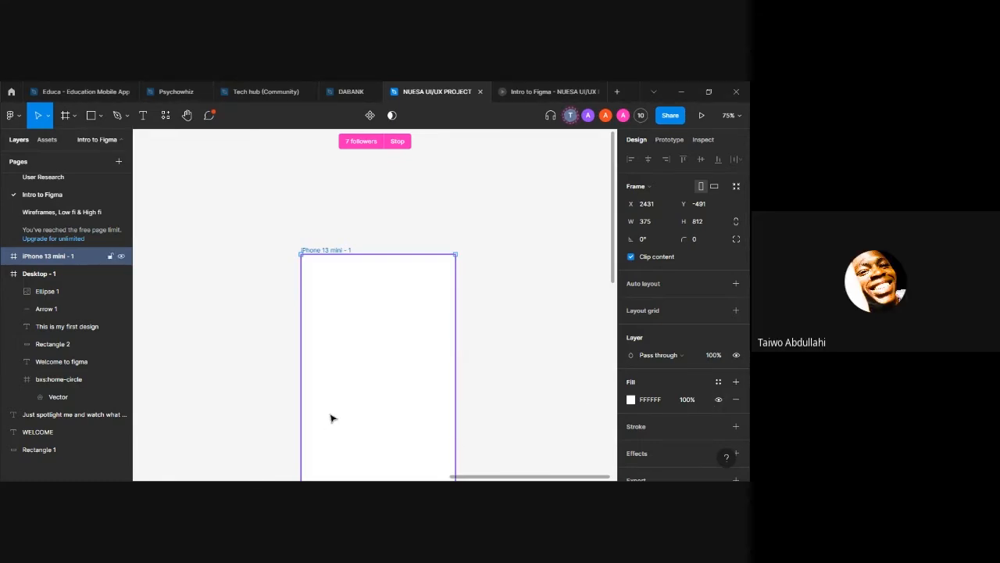
{"action": "scroll", "coordinate": [330, 418], "scroll_direction": "up", "scroll_amount": 5}
{"action": "scroll", "coordinate": [320, 412], "scroll_direction": "down", "scroll_amount": 8}
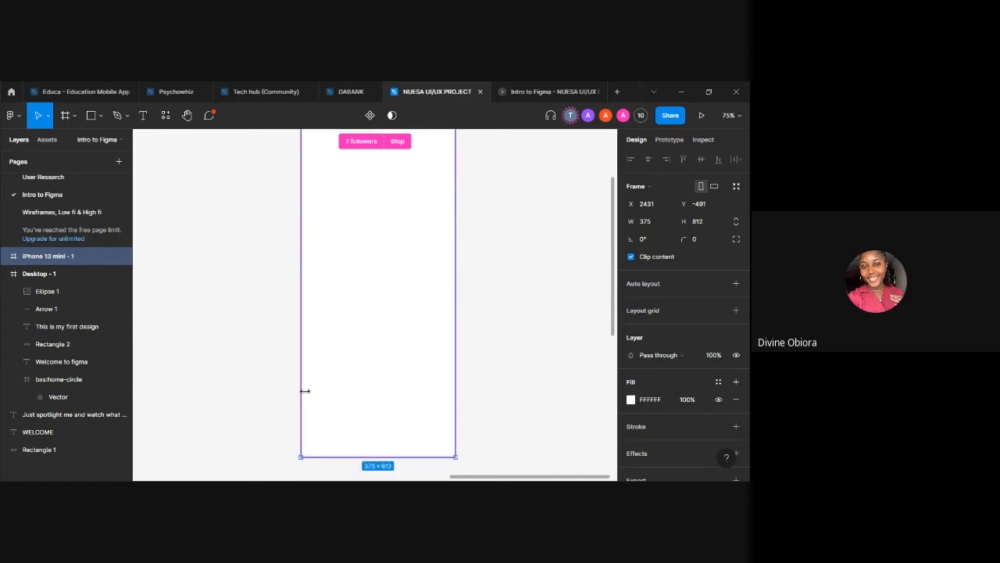
{"action": "scroll", "coordinate": [304, 391], "scroll_direction": "up", "scroll_amount": 7}
{"action": "scroll", "coordinate": [306, 391], "scroll_direction": "down", "scroll_amount": 5}
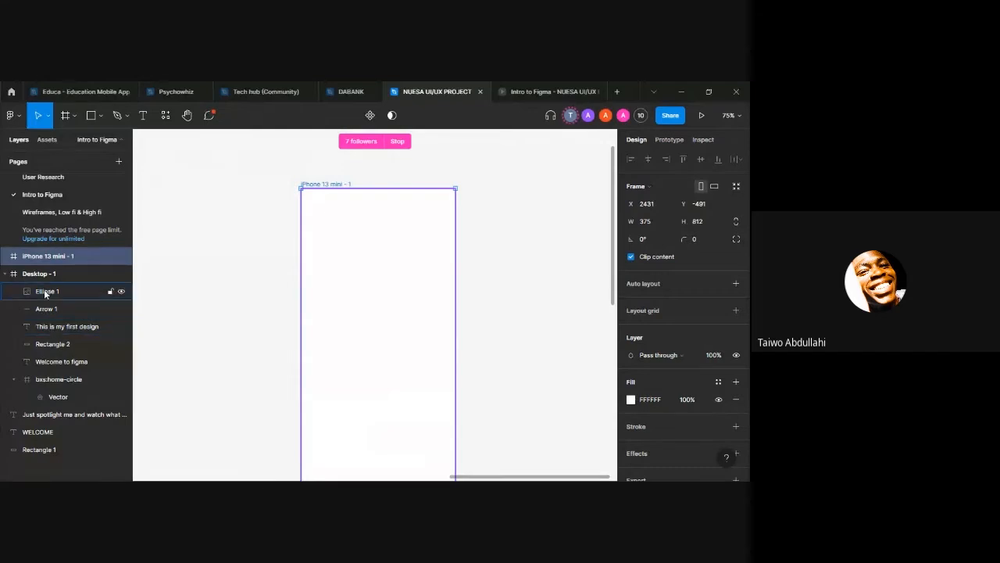
{"action": "scroll", "coordinate": [270, 258], "scroll_direction": "up", "scroll_amount": 5}
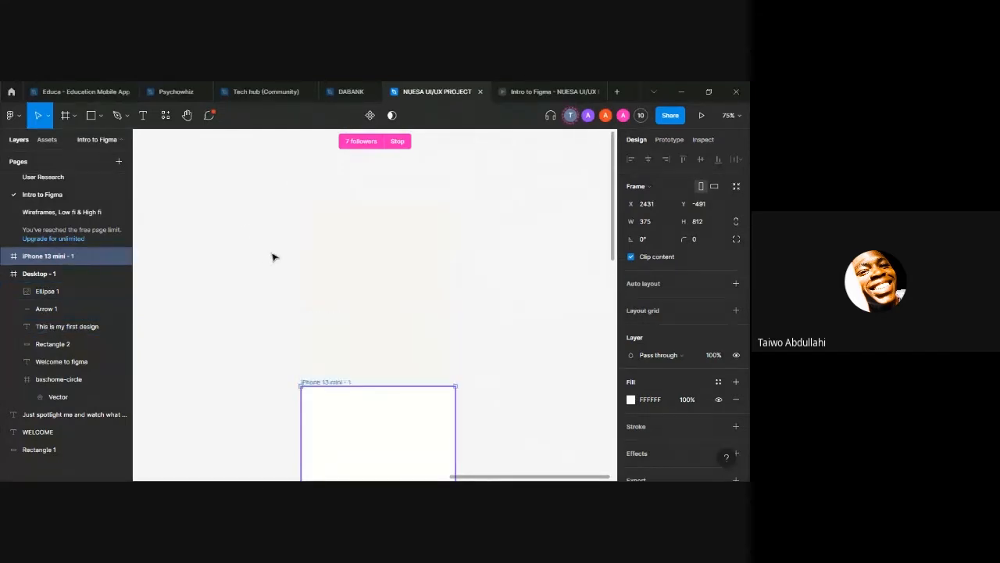
{"action": "scroll", "coordinate": [272, 257], "scroll_direction": "down", "scroll_amount": 6}
Step: Collapse the Desktop - 1 layers and bring the page's frames into view at 25% zoom
{"action": "left_click", "coordinate": [7, 274]}
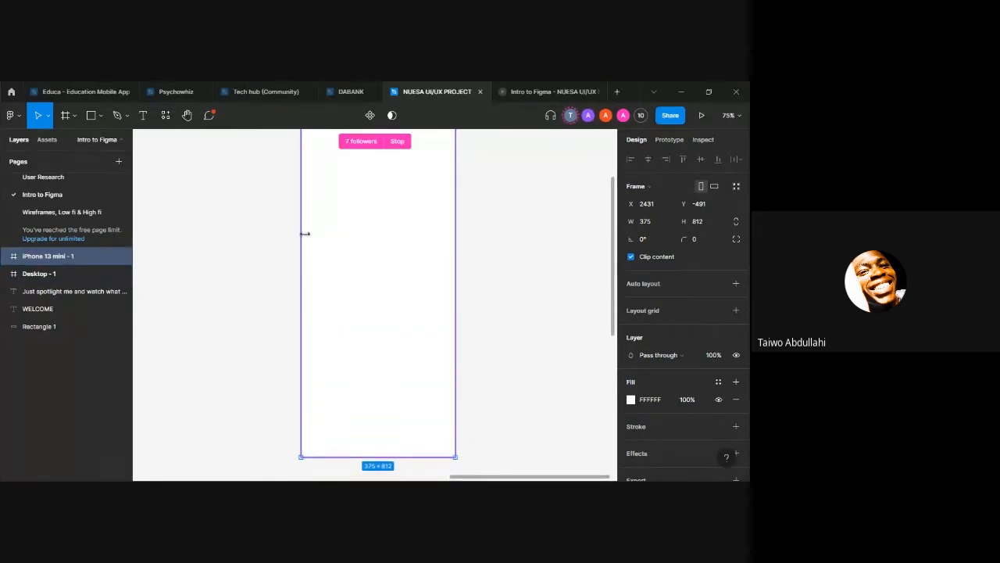
{"action": "scroll", "coordinate": [305, 233], "scroll_direction": "down", "scroll_amount": 10}
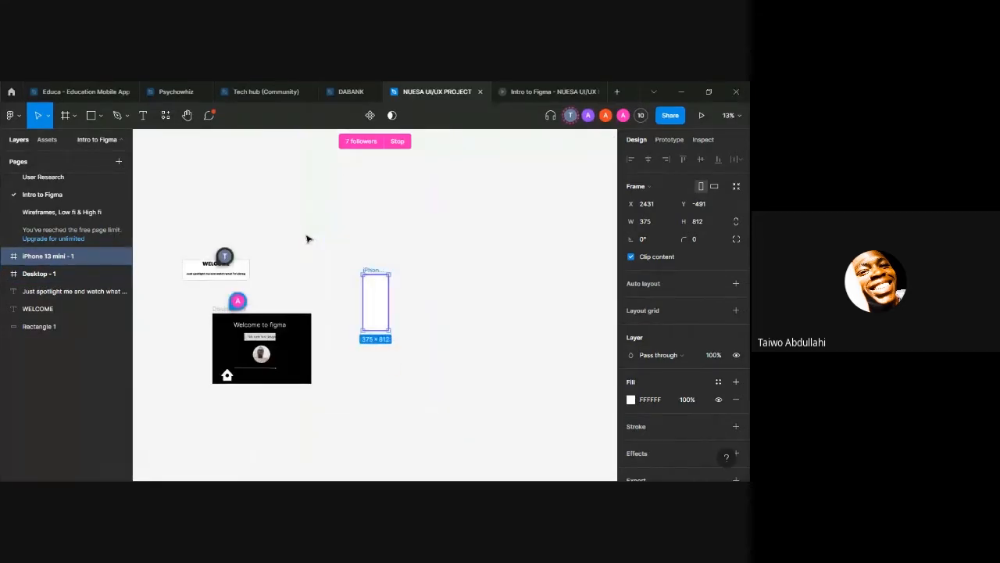
{"action": "key", "text": "h"}
{"action": "left_click_drag", "start_coordinate": [317, 305], "coordinate": [389, 262]}
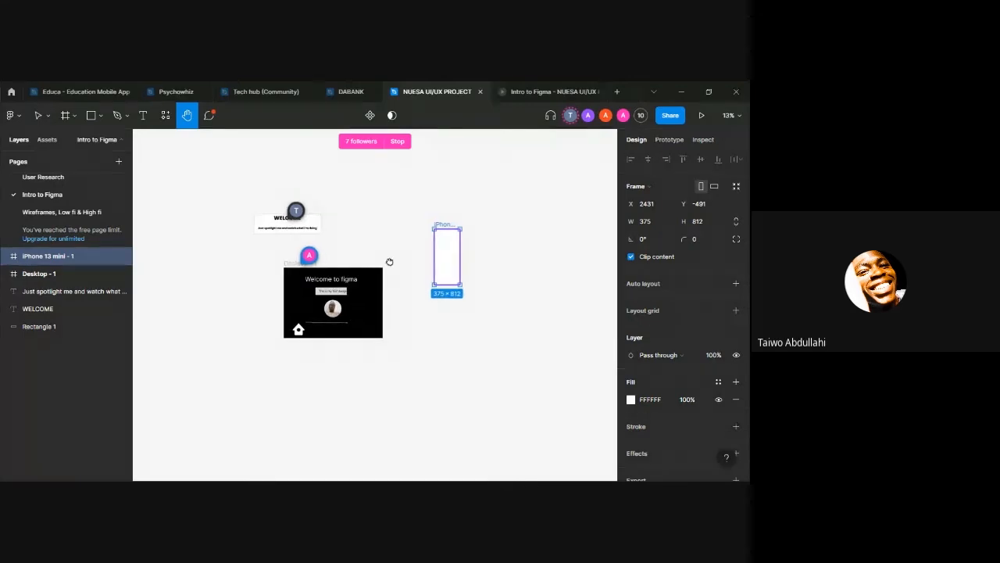
{"action": "key", "text": "ctrl+equal"}
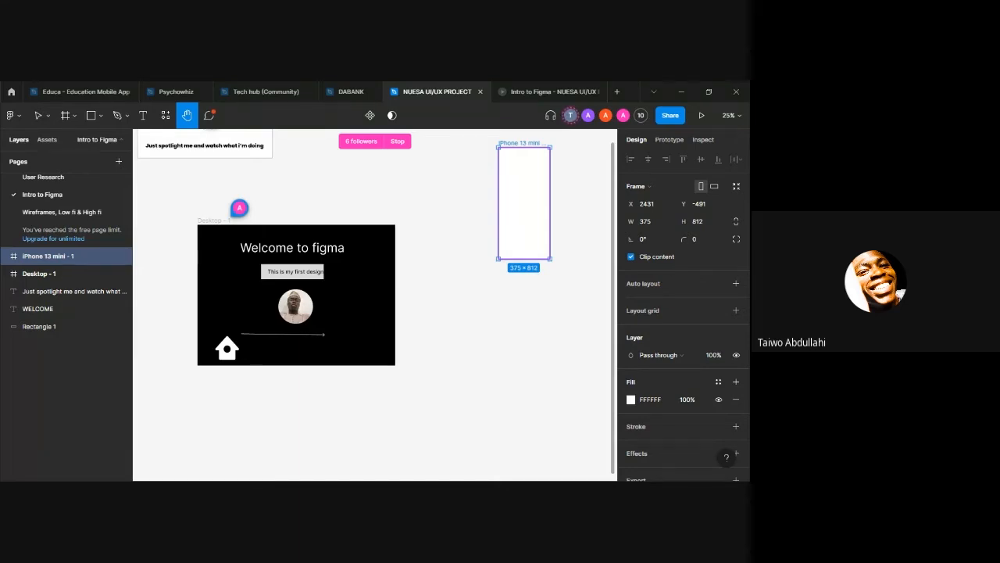
Step: Delete Rectangle 1 and all other objects on the Intro to Figma page
{"action": "scroll", "coordinate": [41, 210], "scroll_direction": "up", "scroll_amount": 3}
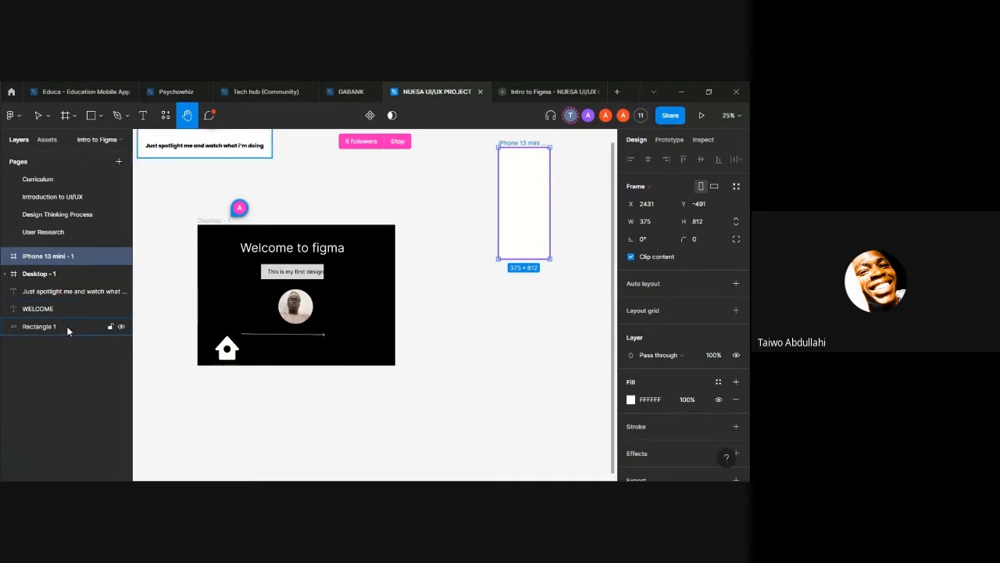
{"action": "scroll", "coordinate": [340, 355], "scroll_direction": "up", "scroll_amount": 3}
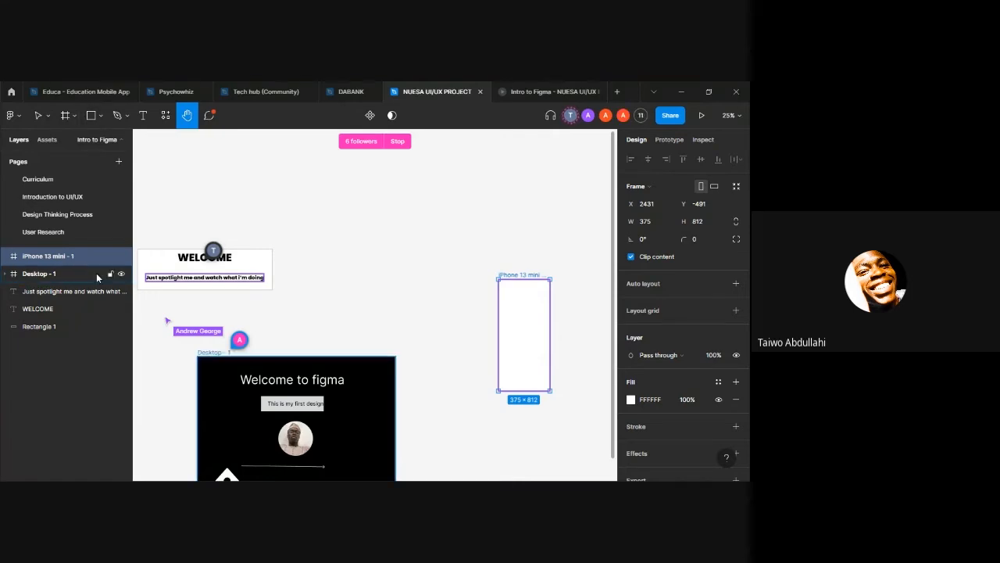
{"action": "left_click", "coordinate": [77, 325]}
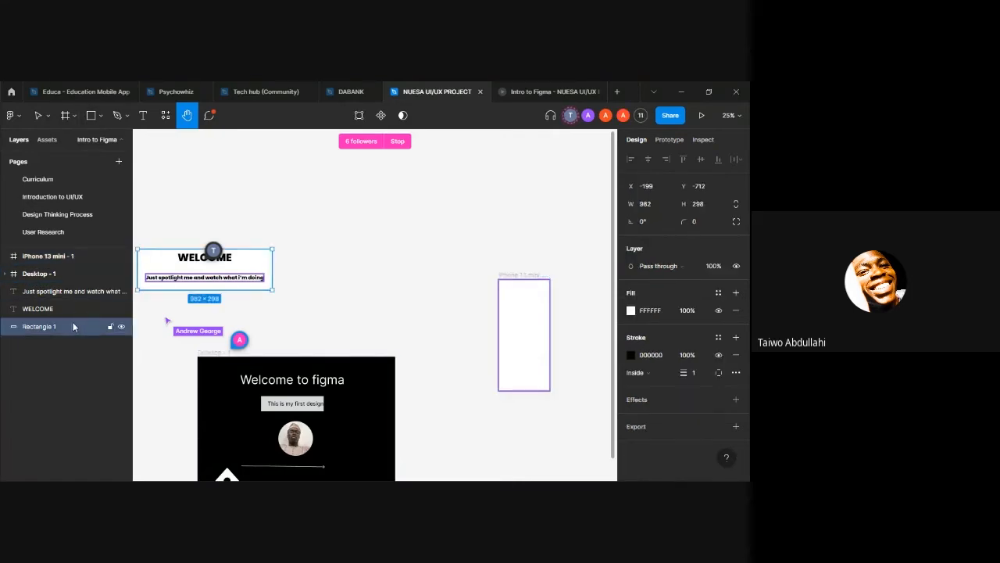
{"action": "key", "text": "Delete"}
{"action": "key", "text": "ctrl+a"}
{"action": "key", "text": "Delete"}
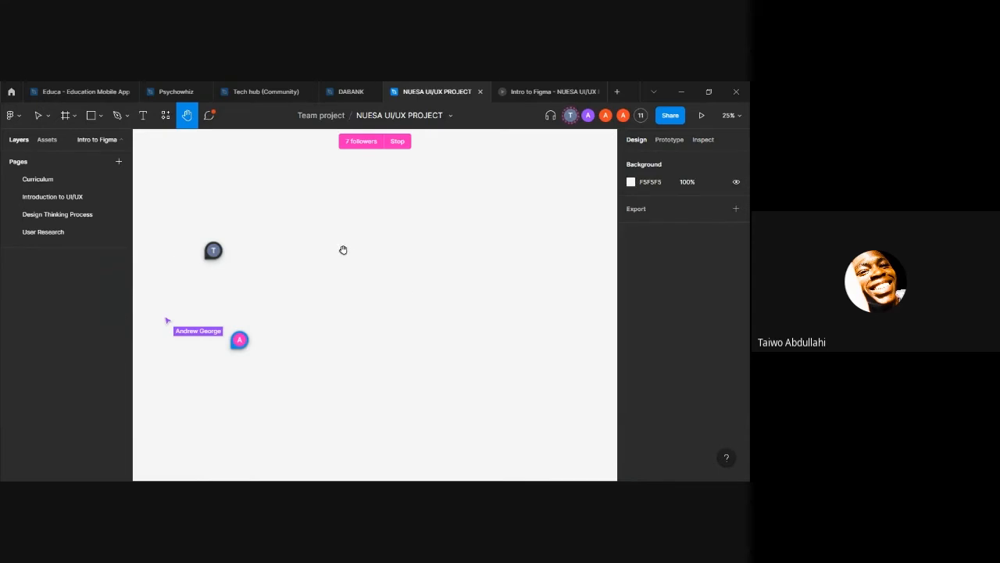
Step: Add a new frame from the Desktop preset, 1440 × 1024
{"action": "key", "text": "f"}
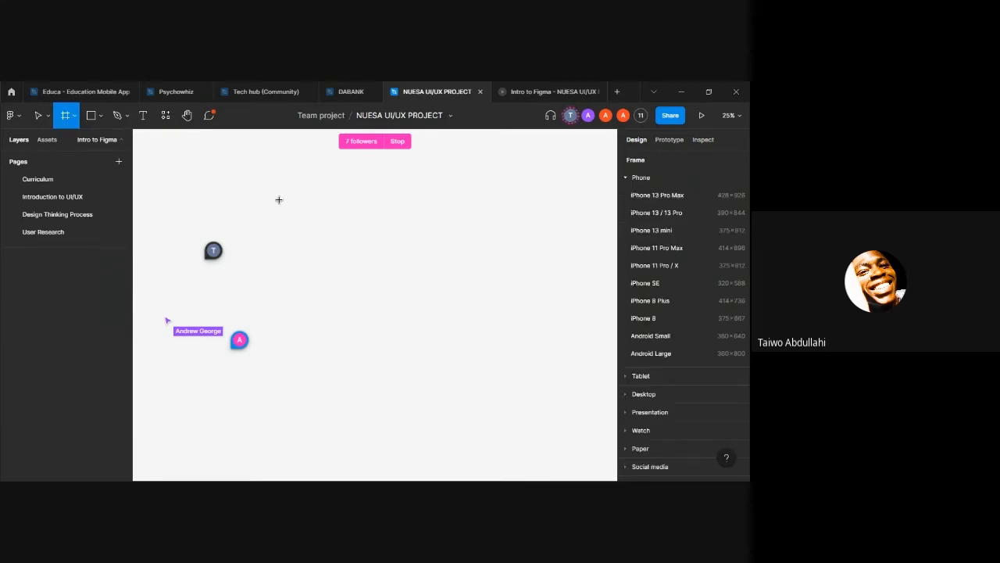
{"action": "left_click", "coordinate": [637, 394]}
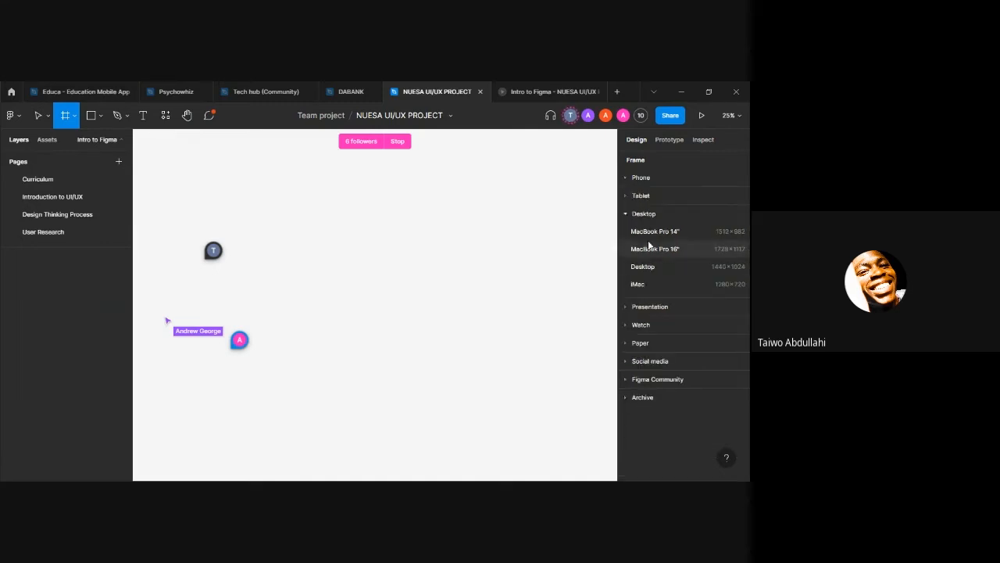
{"action": "left_click", "coordinate": [651, 267]}
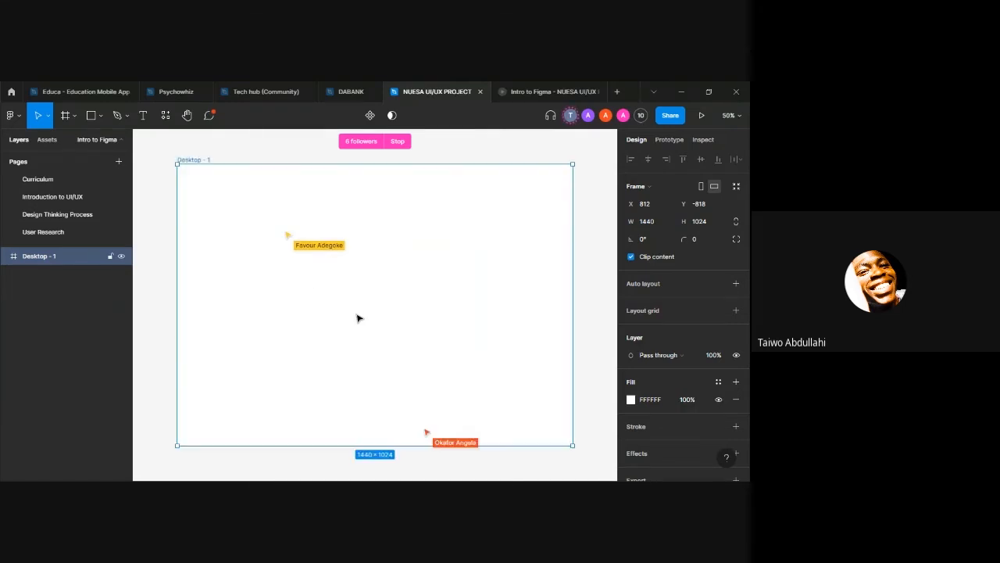
Step: Examine the new Desktop frame's width at 25% zoom and fit the whole frame in view
{"action": "key", "text": "ctrl+plus"}
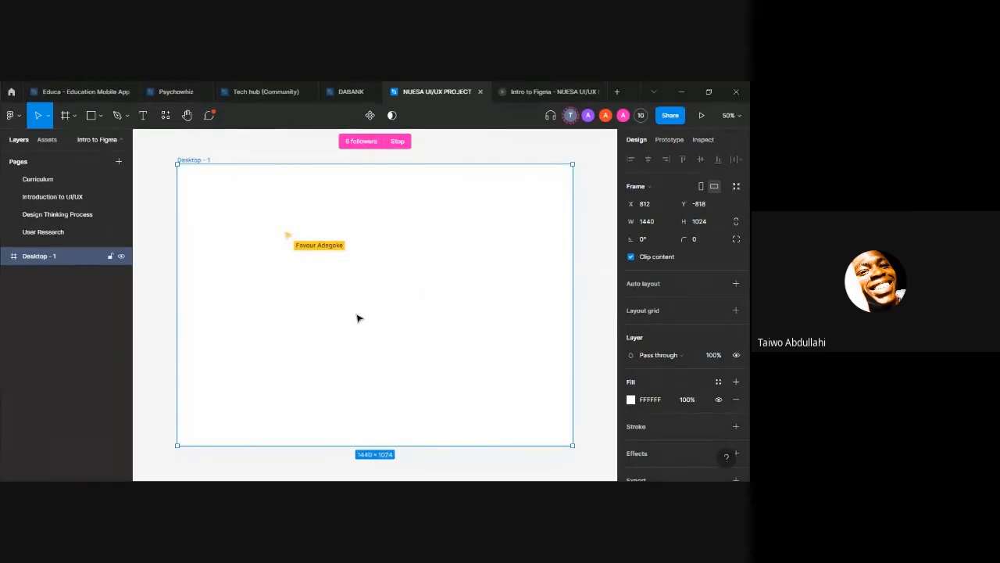
{"action": "key", "text": "minus"}
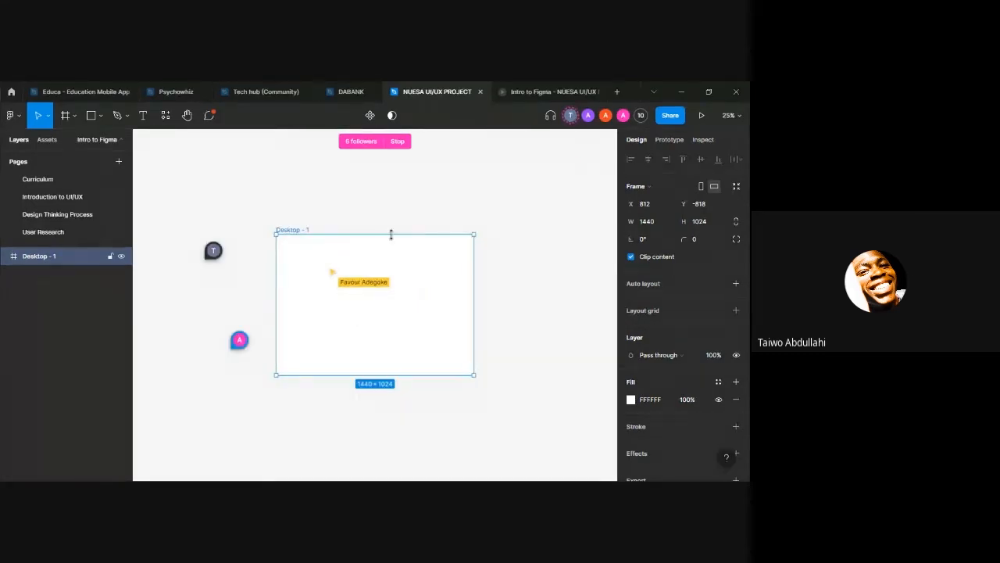
{"action": "left_click", "coordinate": [659, 221]}
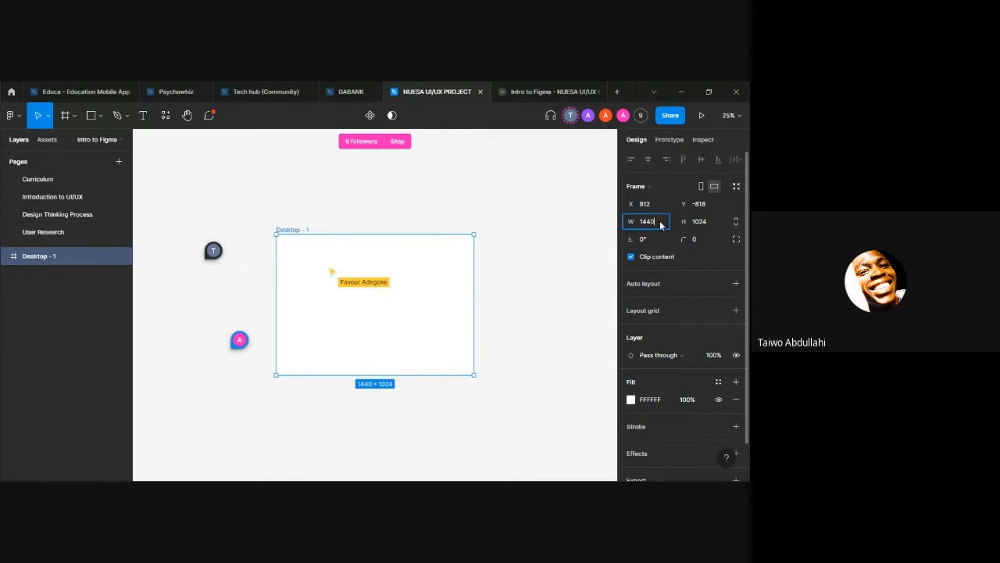
{"action": "left_click", "coordinate": [571, 212]}
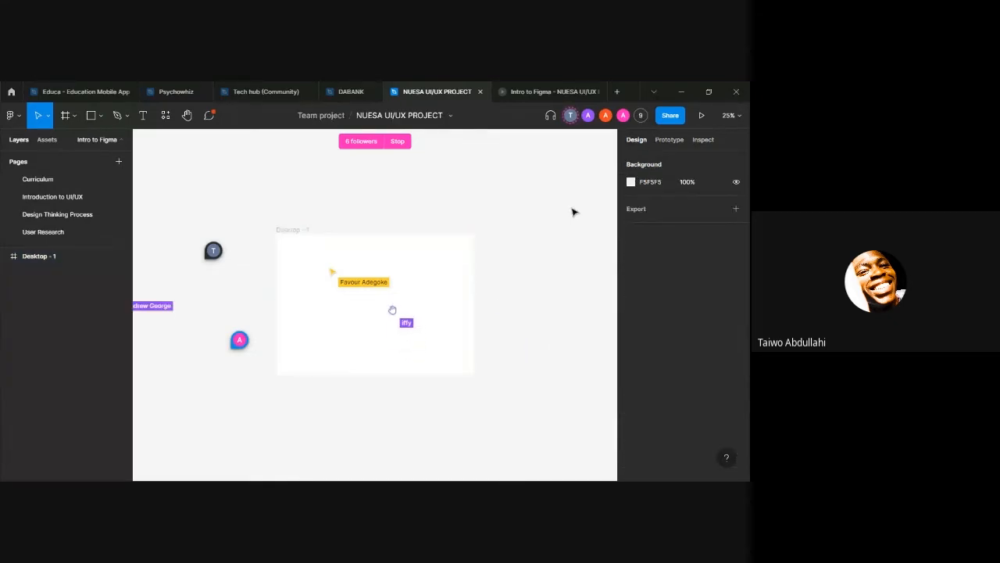
{"action": "key", "text": "shift+1"}
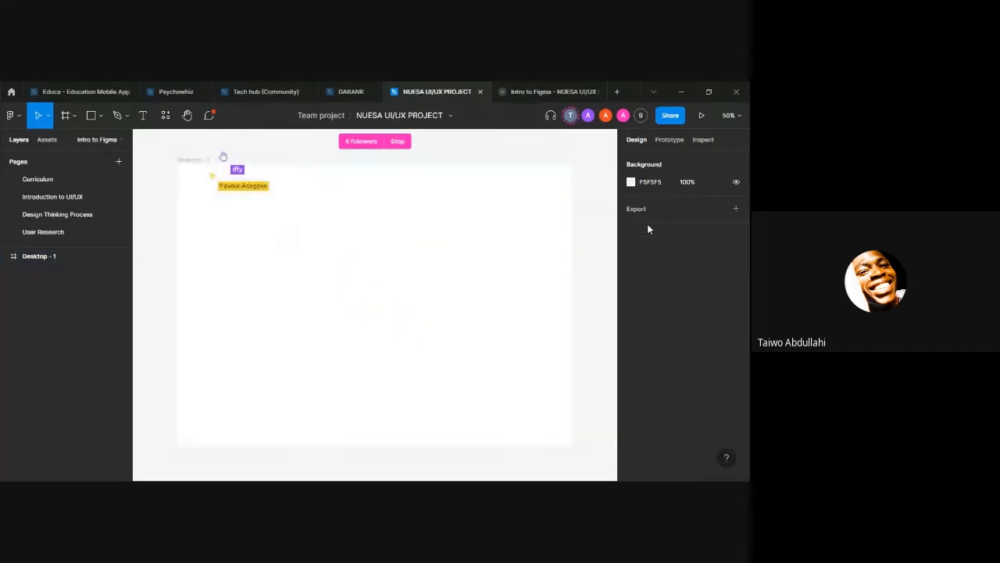
Step: Select the Desktop frame and set the canvas zoom to 25%, followed by 50%
{"action": "left_click", "coordinate": [360, 307]}
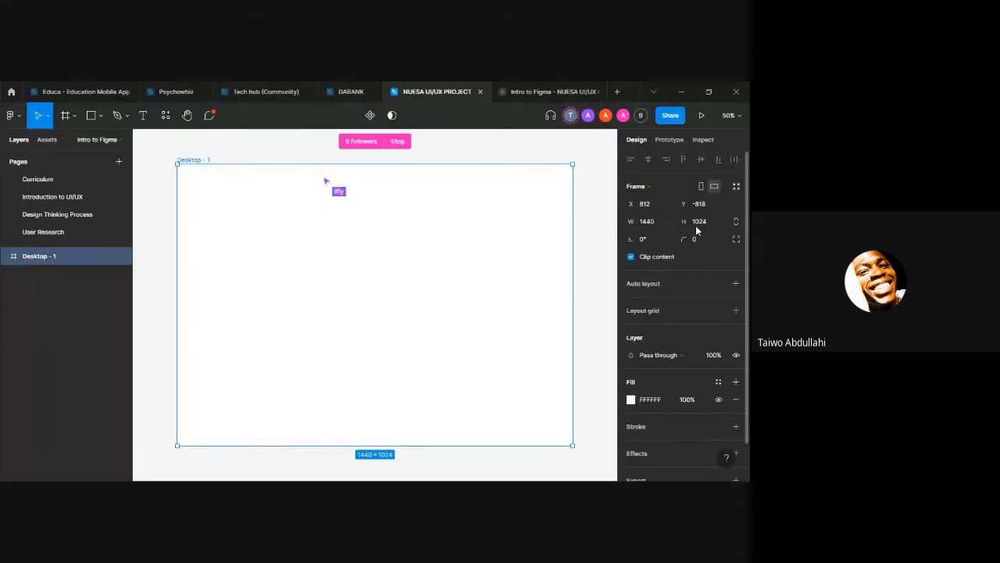
{"action": "left_click", "coordinate": [737, 115]}
{"action": "type", "text": "25"}
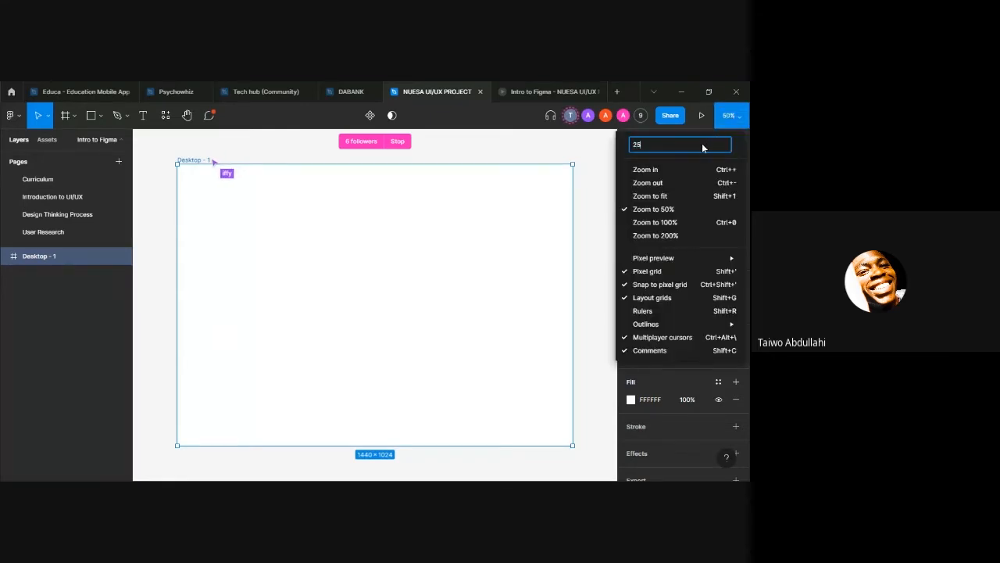
{"action": "key", "text": "Return"}
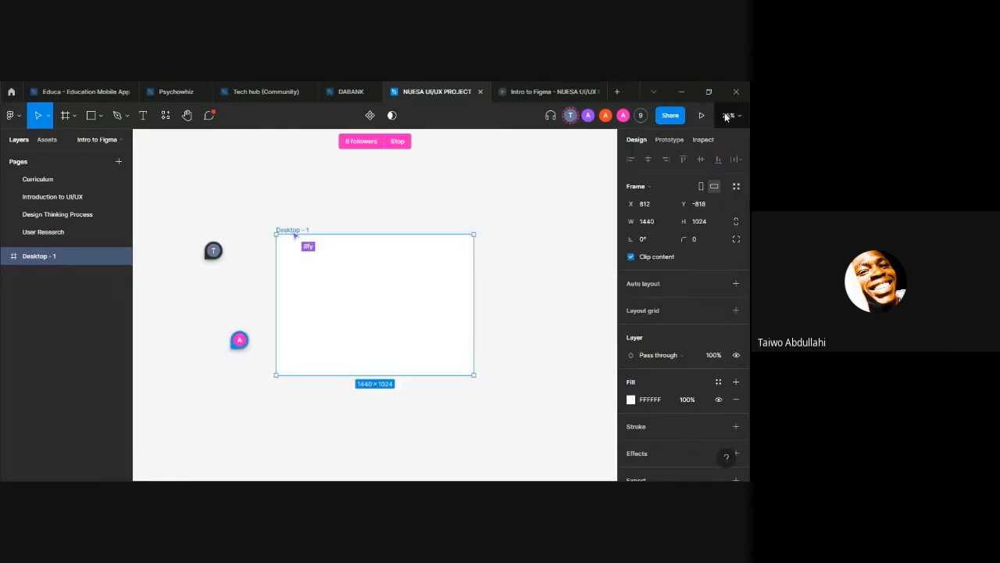
{"action": "left_click", "coordinate": [726, 117]}
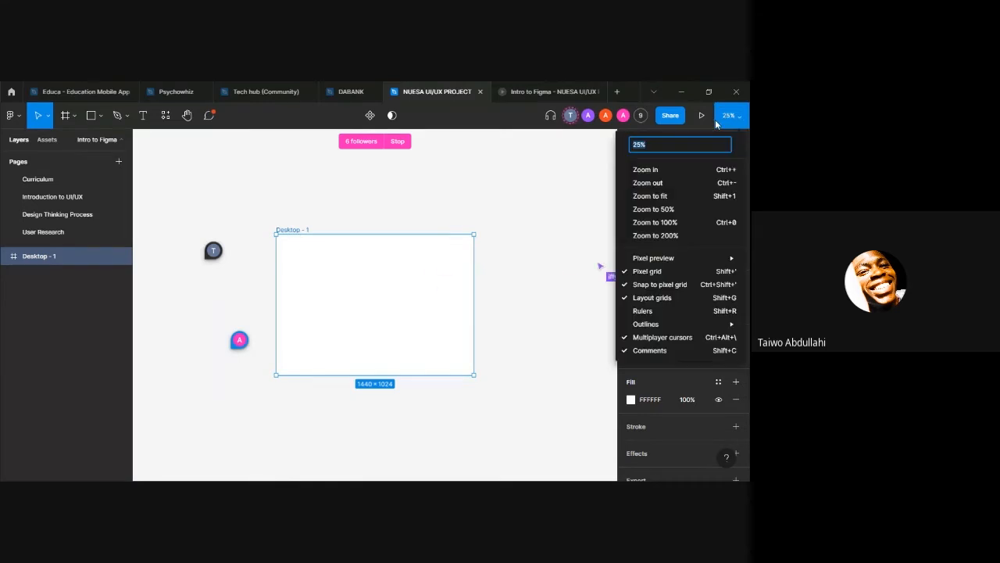
{"action": "type", "text": "50"}
{"action": "key", "text": "Return"}
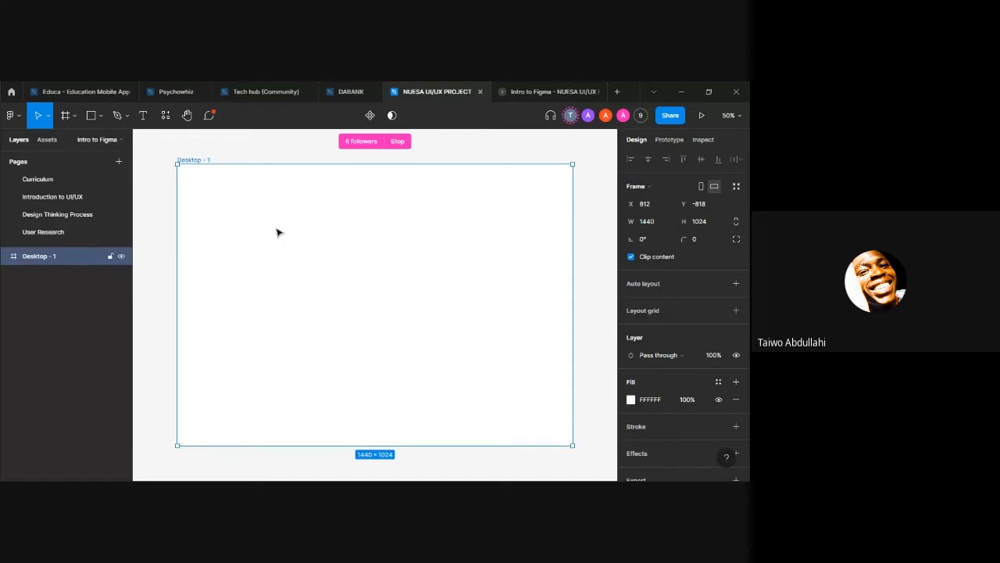
Step: Add the text "Welcome to Nuesa" in the upper part of the Desktop frame
{"action": "key", "text": "t"}
{"action": "left_click", "coordinate": [307, 209]}
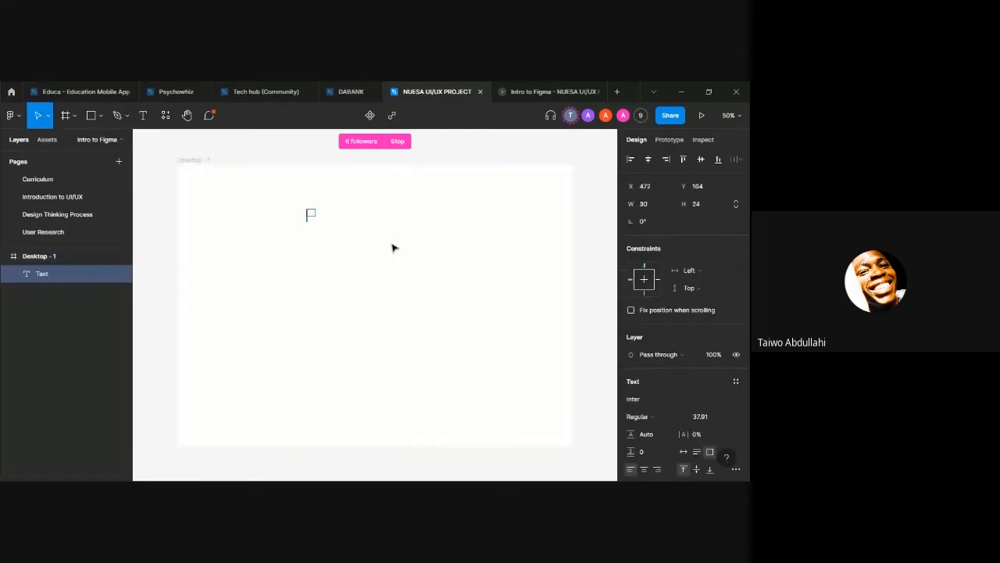
{"action": "type", "text": "Welcome to Nu"}
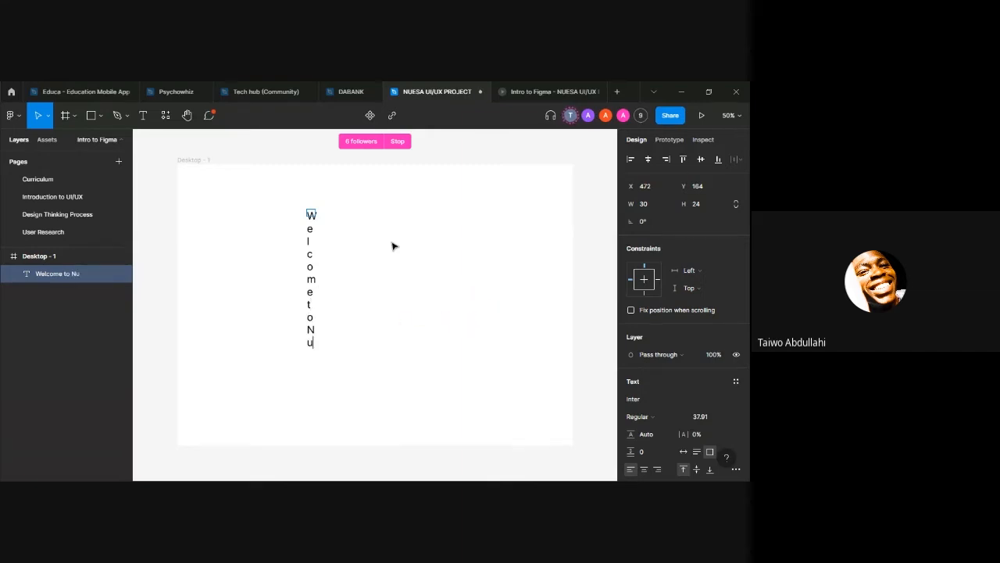
{"action": "type", "text": "esa"}
{"action": "key", "text": "Escape"}
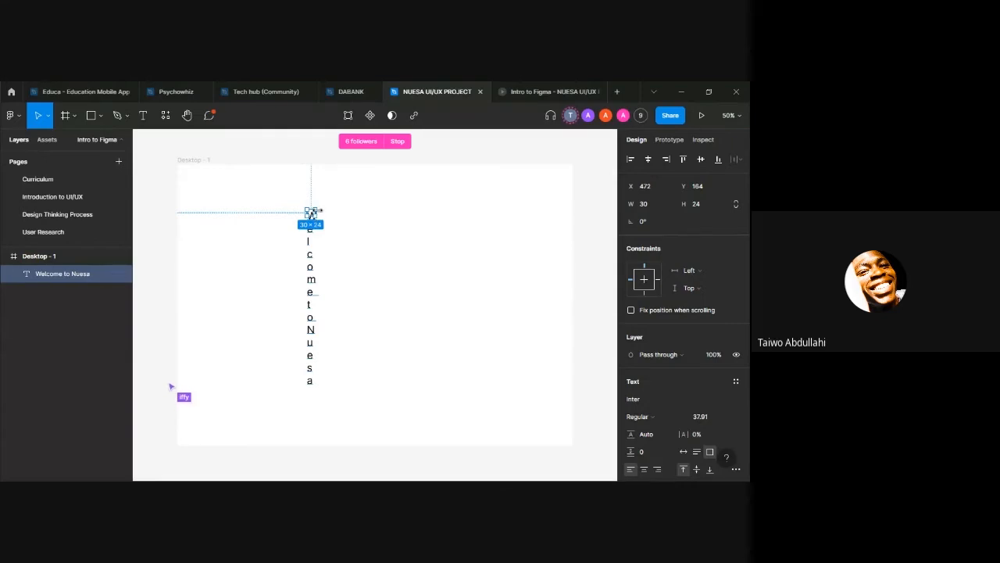
Step: Widen the text box to fit one line, scale the heading to about 1003 × 136, and place it near the frame's upper edge
{"action": "left_click_drag", "start_coordinate": [315, 212], "coordinate": [403, 216]}
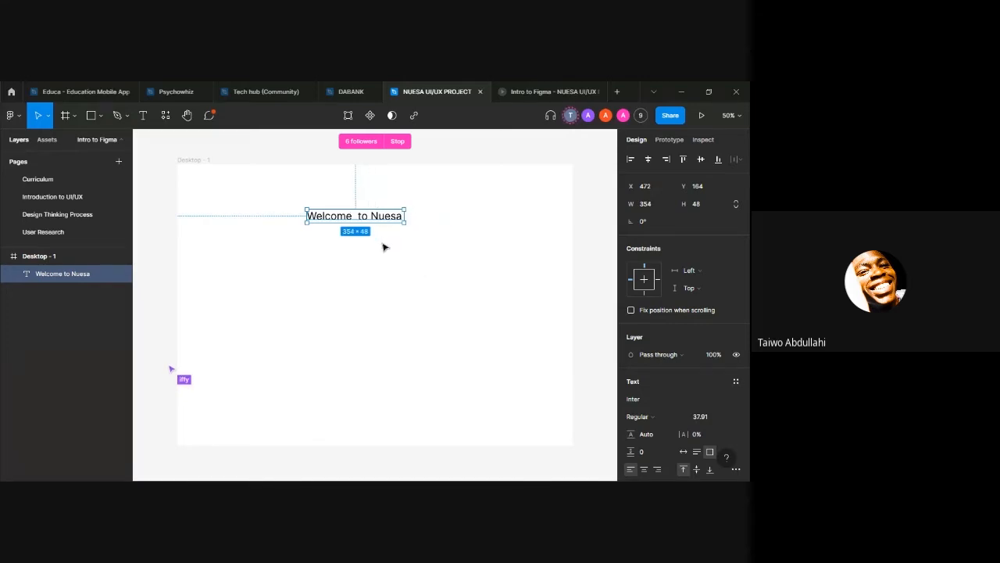
{"action": "key", "text": "k"}
{"action": "left_click_drag", "start_coordinate": [382, 225], "coordinate": [379, 204]}
Step: Remove the extra space between "Welcome" and "to" in the heading
{"action": "double_click", "coordinate": [377, 203]}
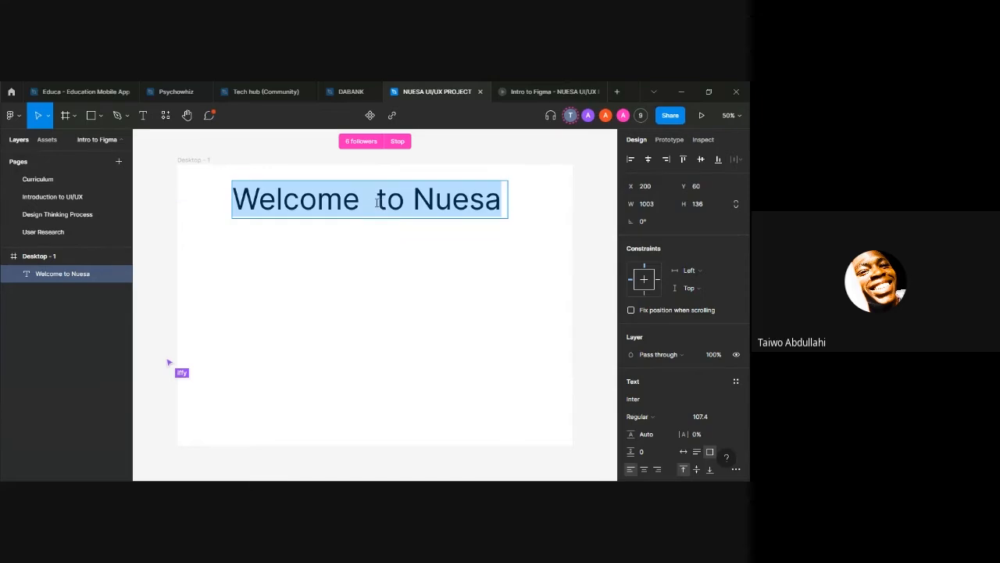
{"action": "left_click", "coordinate": [377, 201]}
{"action": "key", "text": "BackSpace"}
{"action": "key", "text": "BackSpace"}
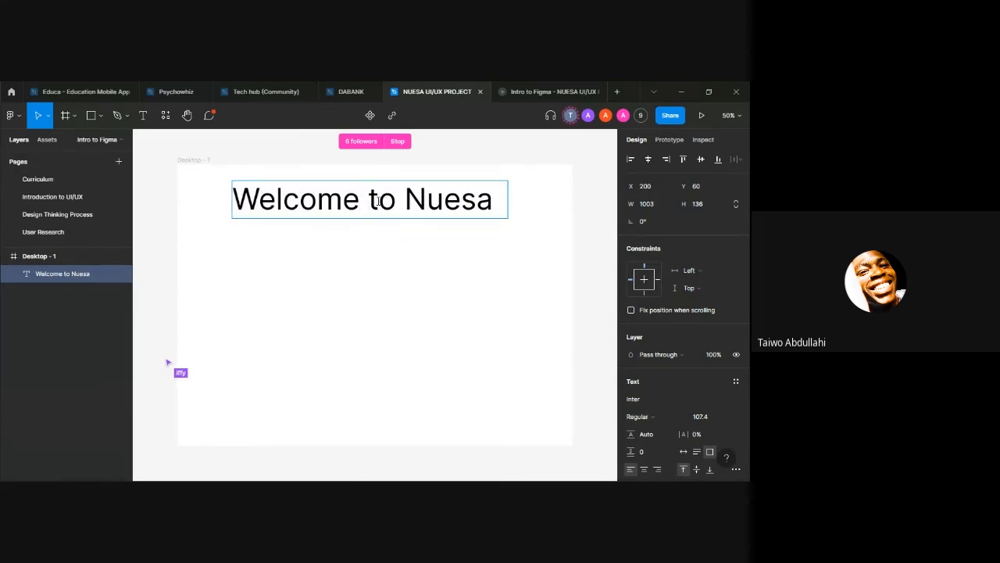
{"action": "key", "text": "Escape"}
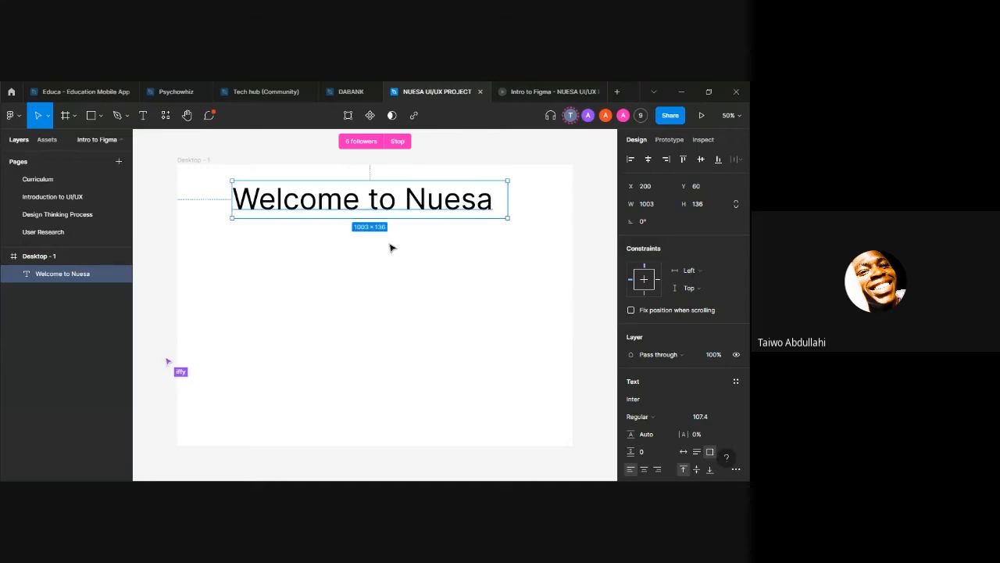
Step: Capitalize the "t" of "to" so the heading reads "Welcome To Nuesa", and deselect it
{"action": "double_click", "coordinate": [380, 199]}
{"action": "key", "text": "BackSpace"}
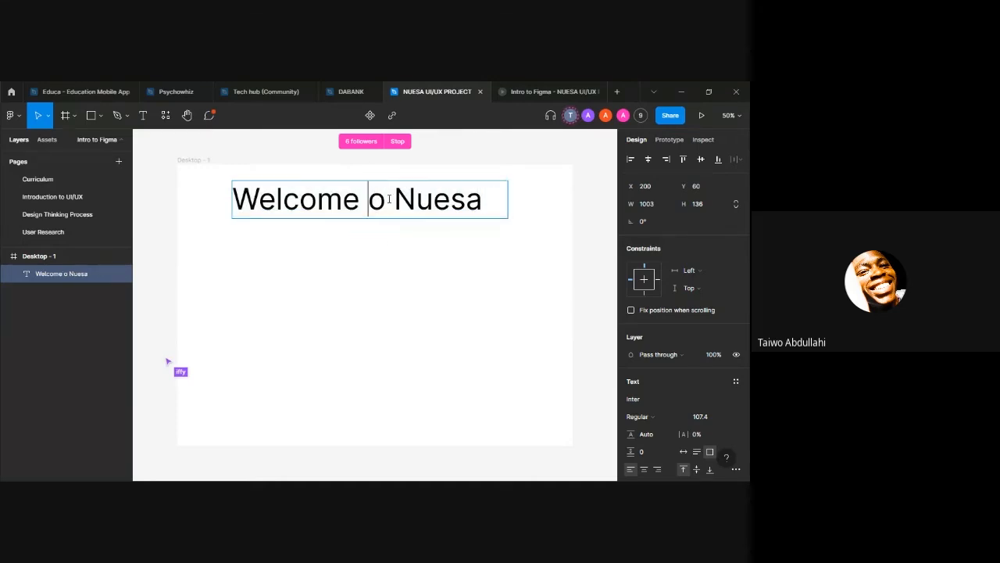
{"action": "type", "text": "T"}
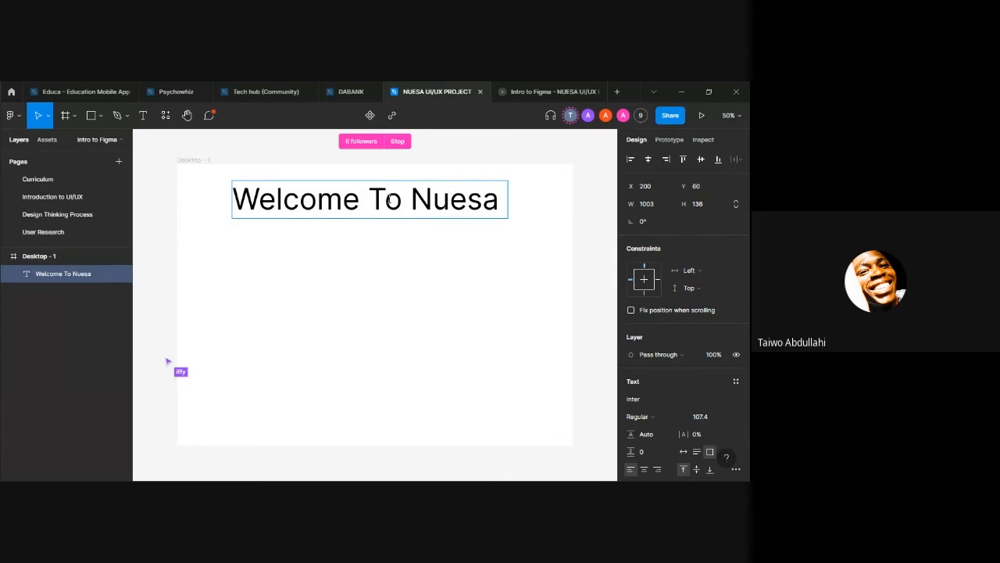
{"action": "key", "text": "Escape"}
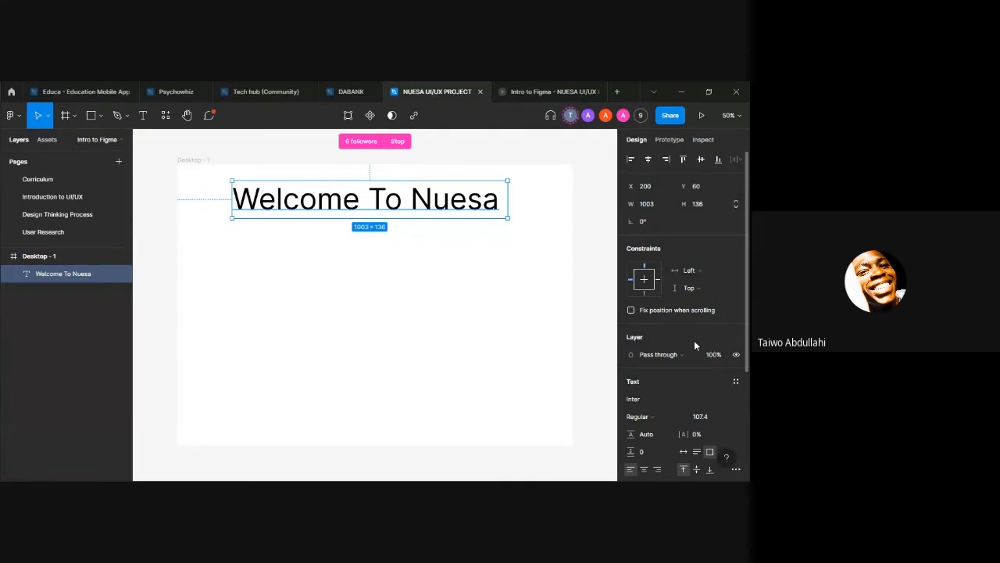
{"action": "left_click", "coordinate": [527, 148]}
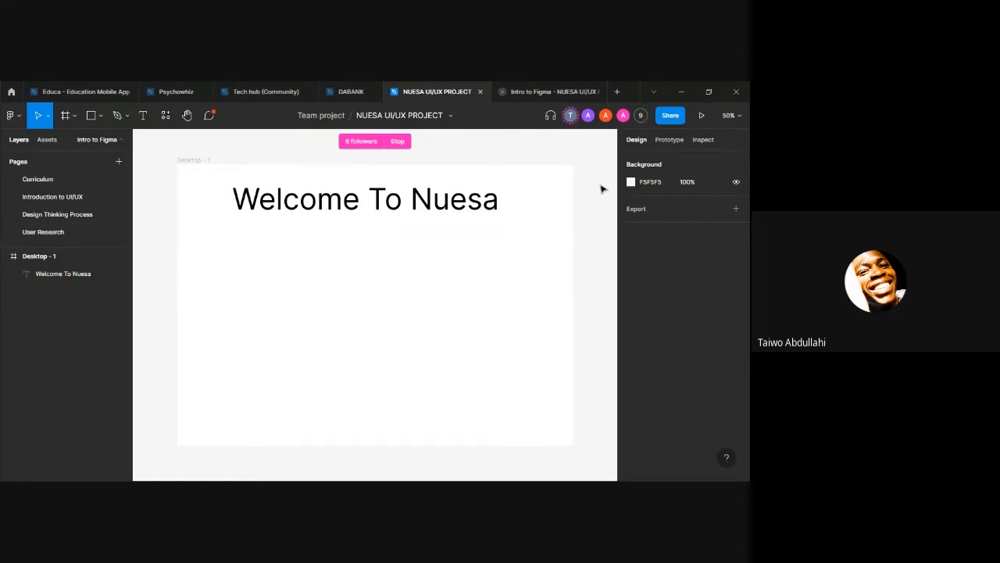
Step: Try the Medium, Semi Bold, Bold, Extra Bold and Black font weights on the "Welcome To Nuesa" heading
{"action": "left_click", "coordinate": [332, 200]}
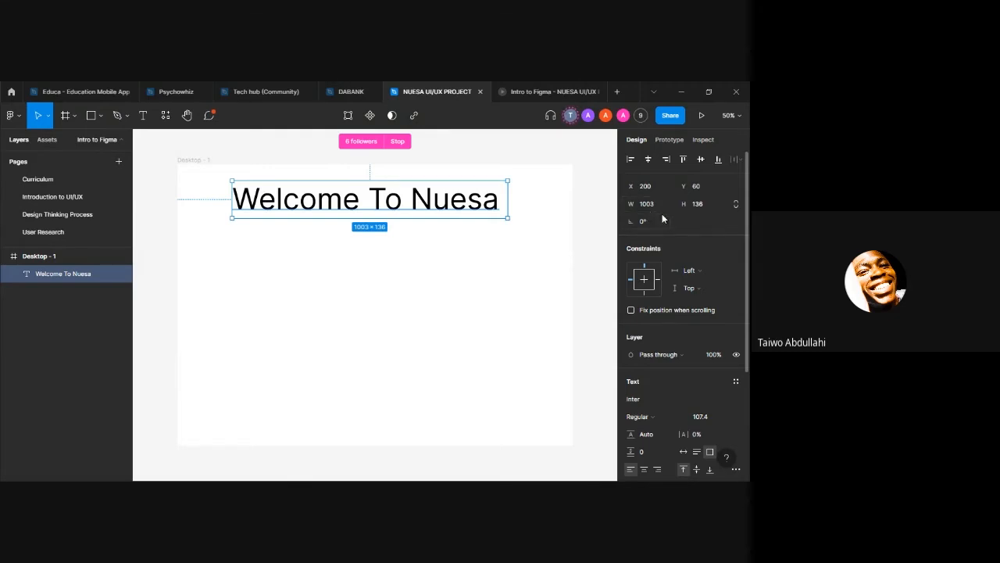
{"action": "scroll", "coordinate": [730, 287], "scroll_direction": "down", "scroll_amount": 4}
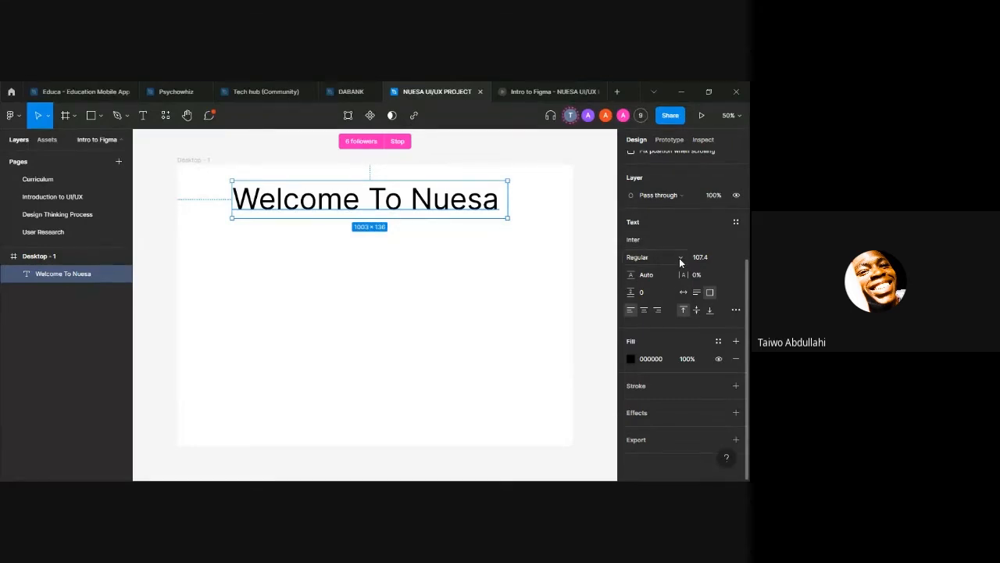
{"action": "left_click", "coordinate": [679, 258]}
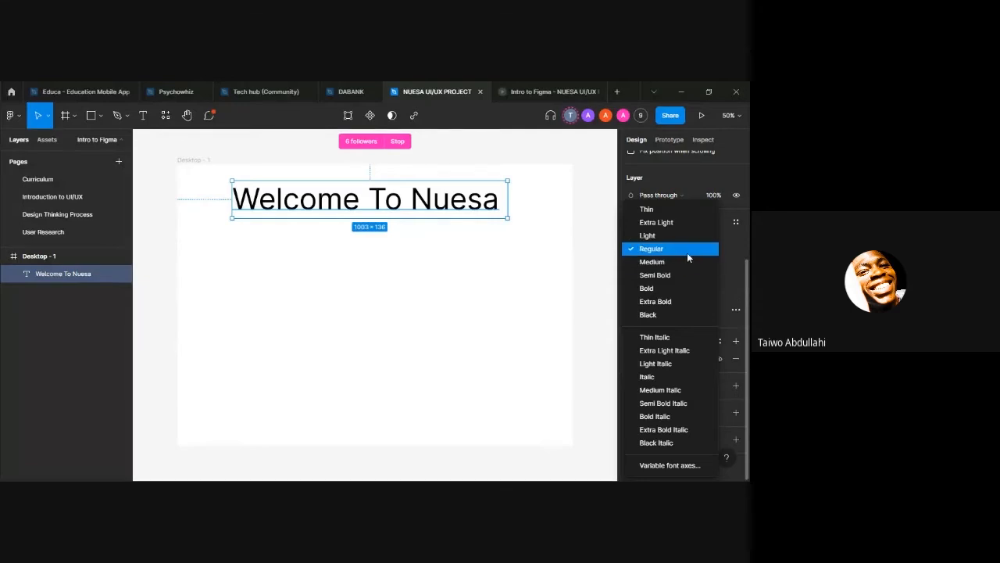
{"action": "left_click", "coordinate": [691, 251]}
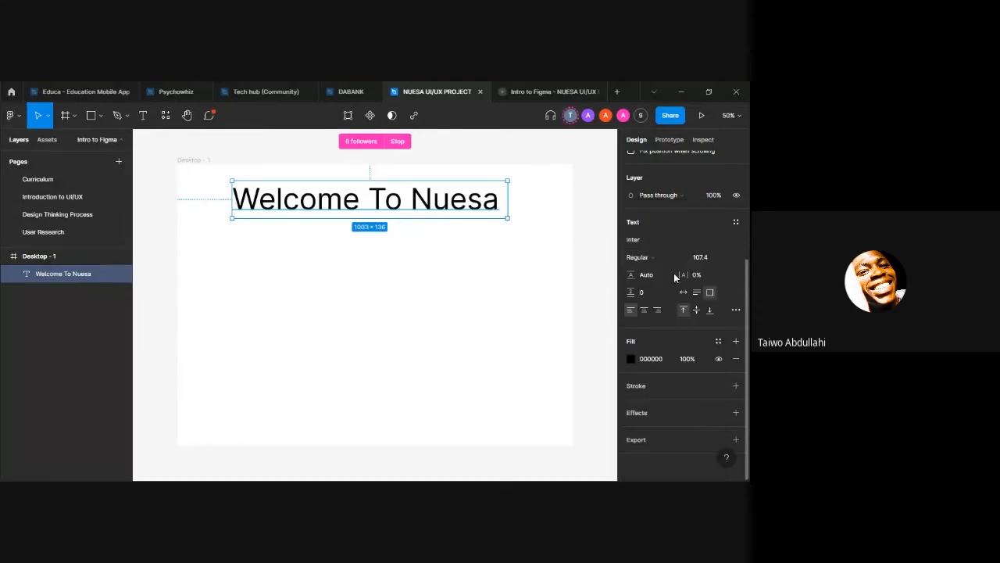
{"action": "left_click", "coordinate": [683, 259]}
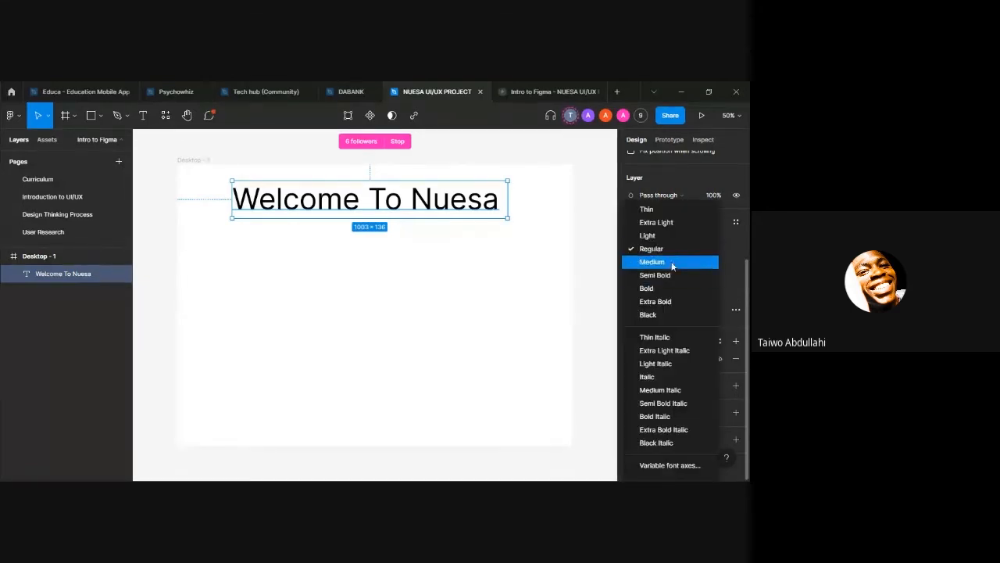
{"action": "left_click", "coordinate": [672, 263]}
{"action": "left_click", "coordinate": [681, 262]}
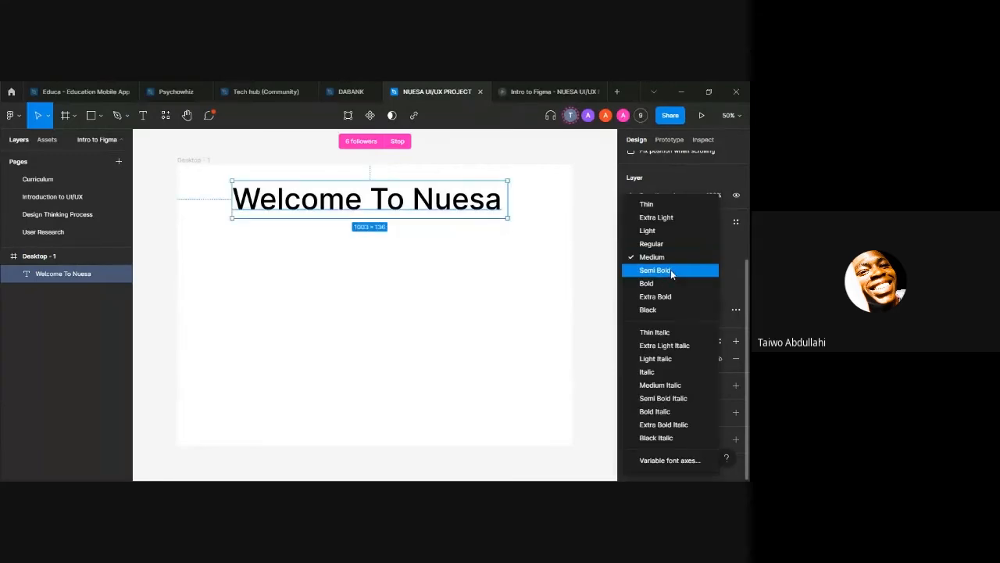
{"action": "left_click", "coordinate": [671, 270]}
{"action": "left_click", "coordinate": [679, 258]}
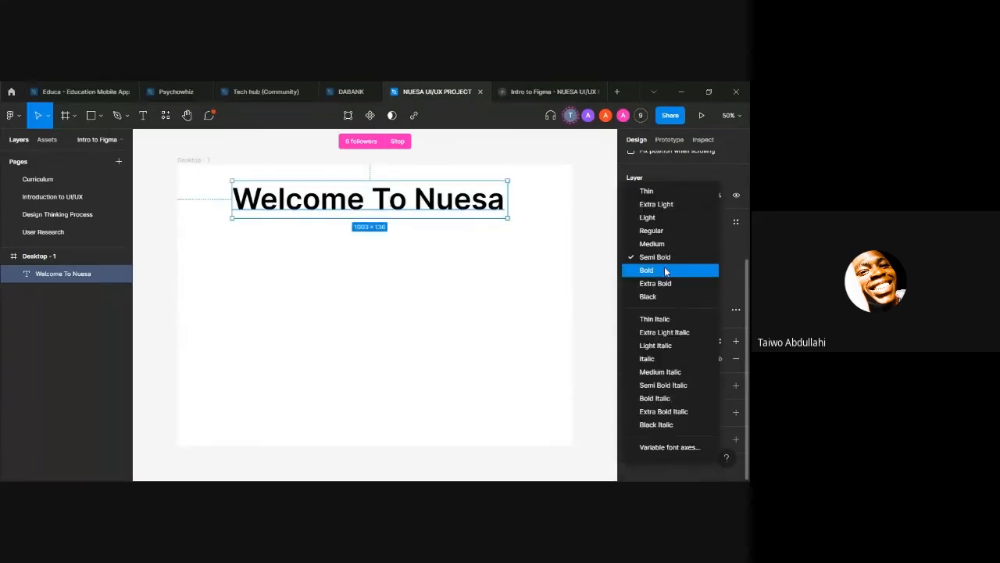
{"action": "left_click", "coordinate": [664, 270]}
{"action": "left_click", "coordinate": [683, 259]}
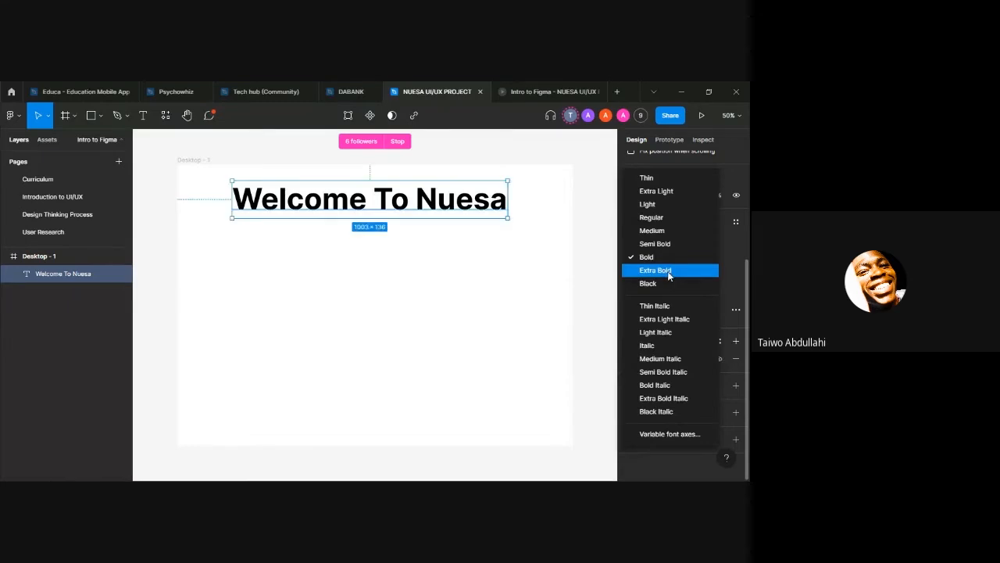
{"action": "left_click", "coordinate": [669, 271]}
{"action": "left_click", "coordinate": [673, 260]}
{"action": "left_click", "coordinate": [664, 271]}
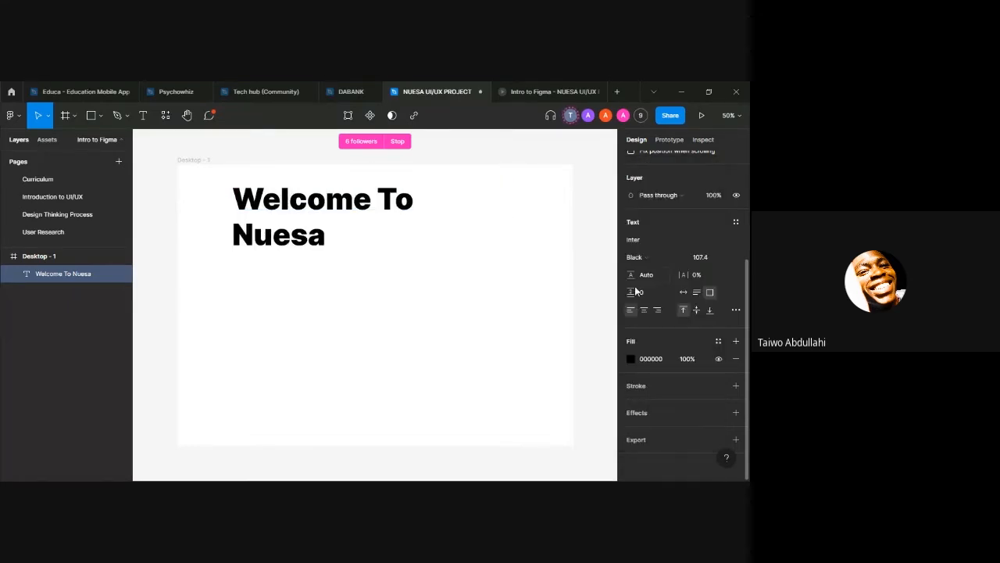
{"action": "left_click", "coordinate": [491, 206]}
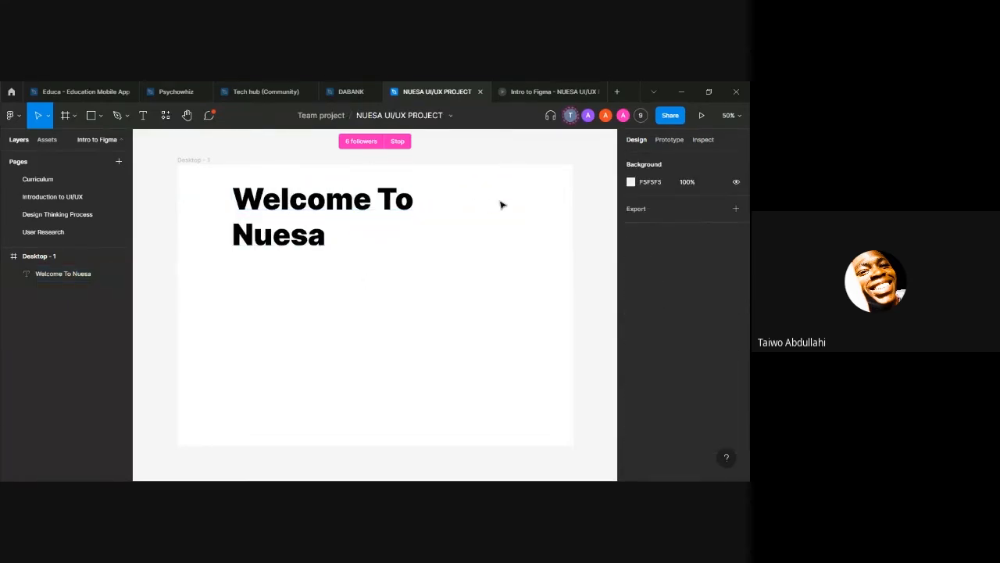
Step: Widen the heading's text box to about 1062 so the text fits one line, and set its font weight to Semi Bold
{"action": "left_click", "coordinate": [344, 216]}
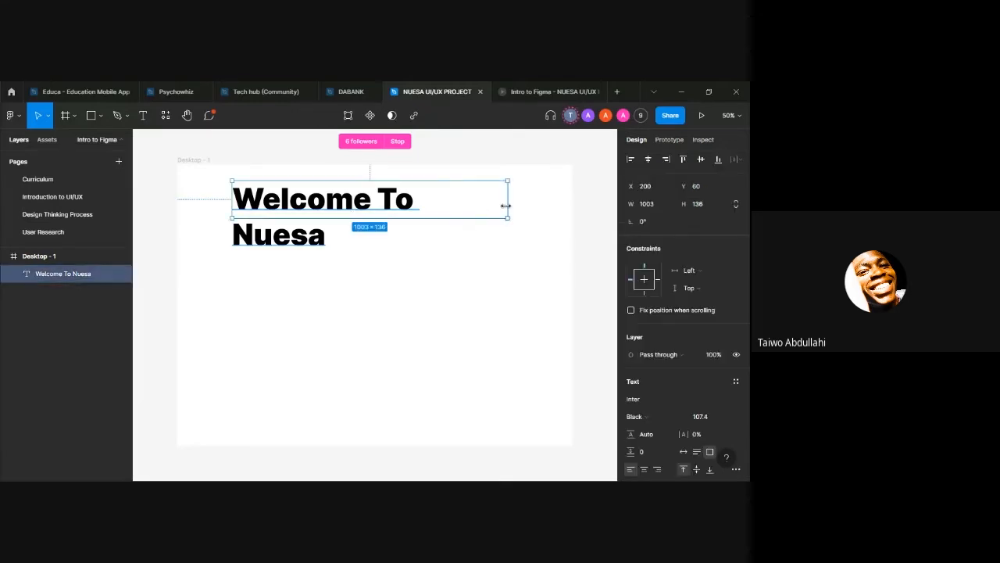
{"action": "left_click_drag", "start_coordinate": [506, 206], "coordinate": [524, 204]}
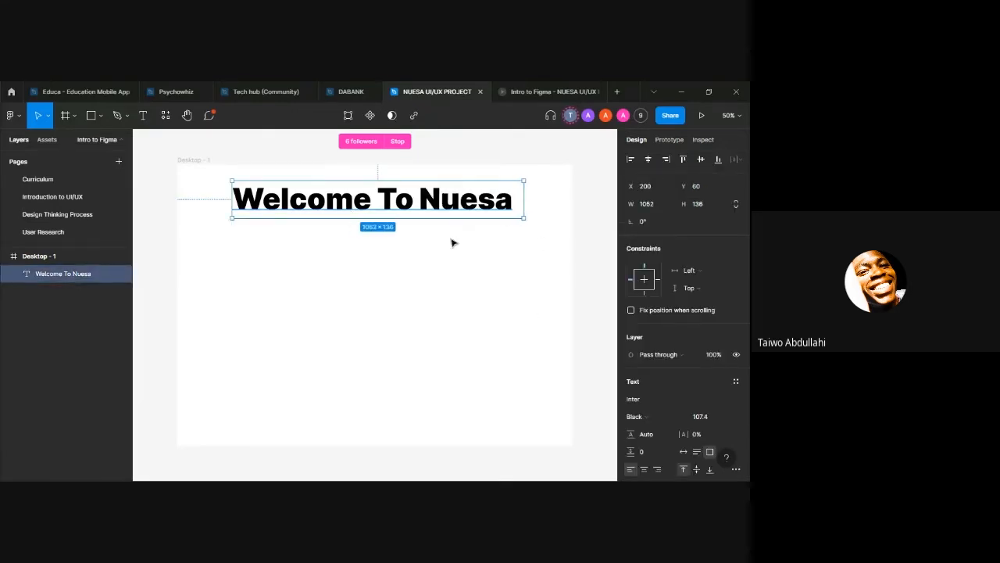
{"action": "scroll", "coordinate": [680, 329], "scroll_direction": "down", "scroll_amount": 3}
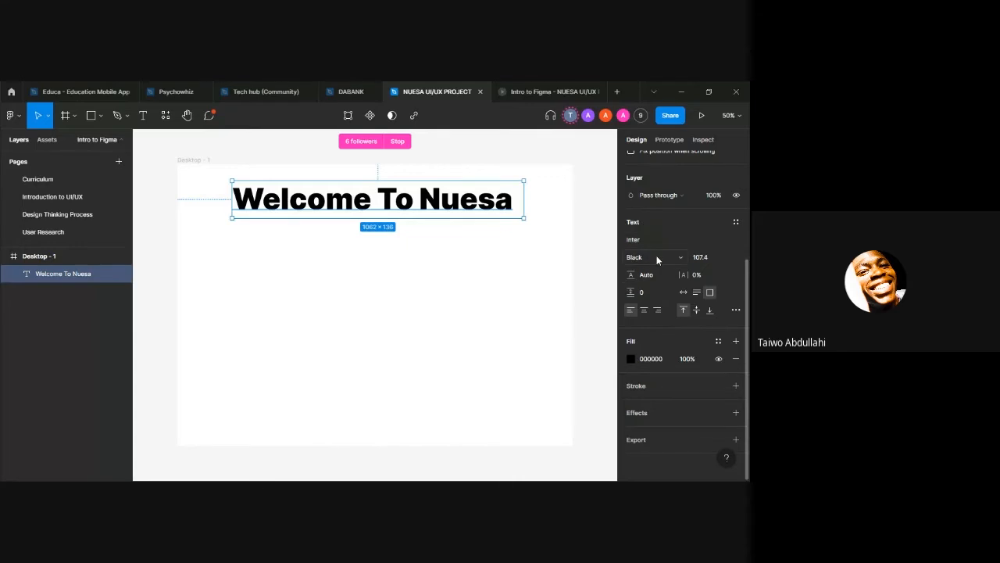
{"action": "left_click", "coordinate": [681, 259]}
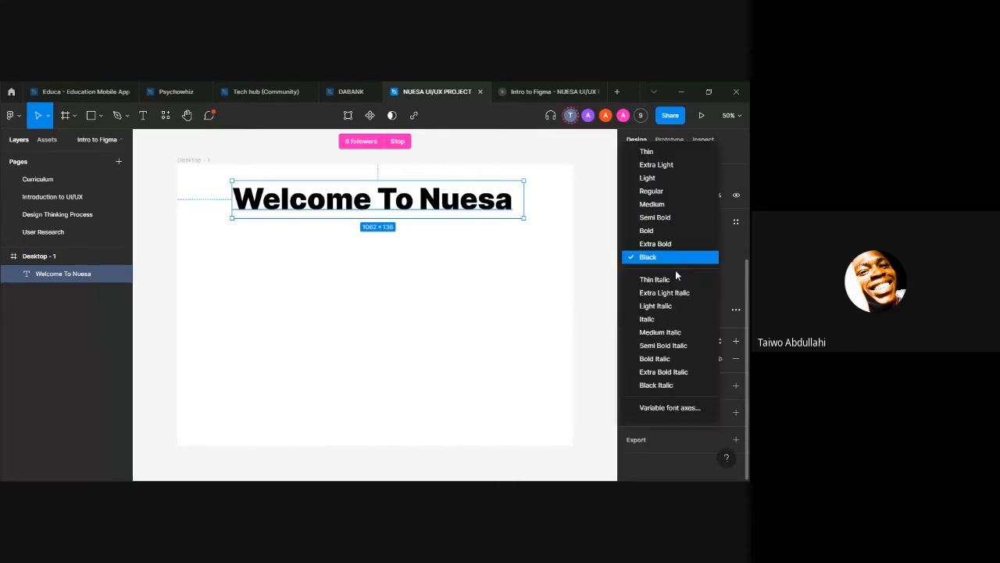
{"action": "left_click", "coordinate": [670, 217]}
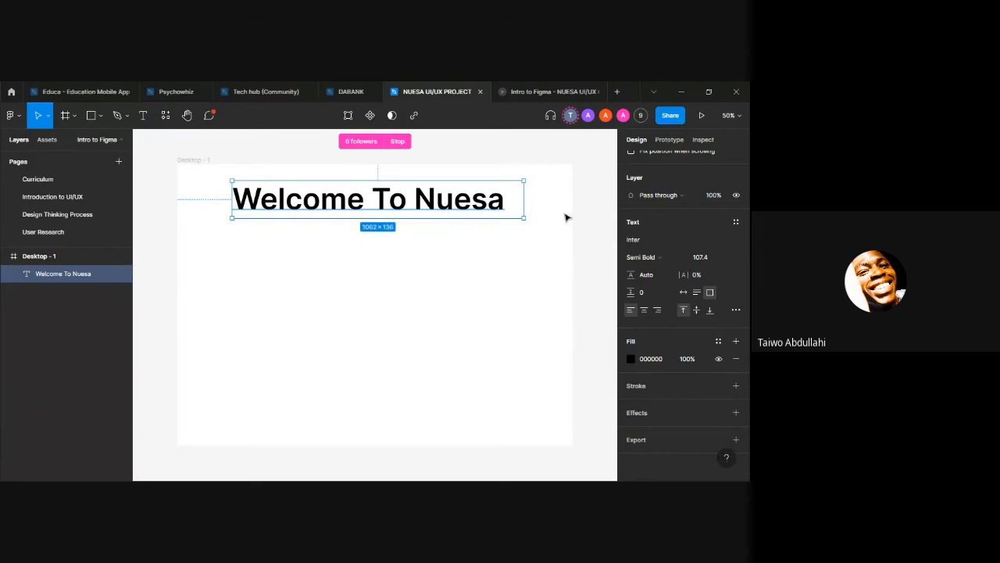
Step: Change the heading's fill colour to dark blue 001DB7 and deselect it
{"action": "left_click", "coordinate": [631, 358]}
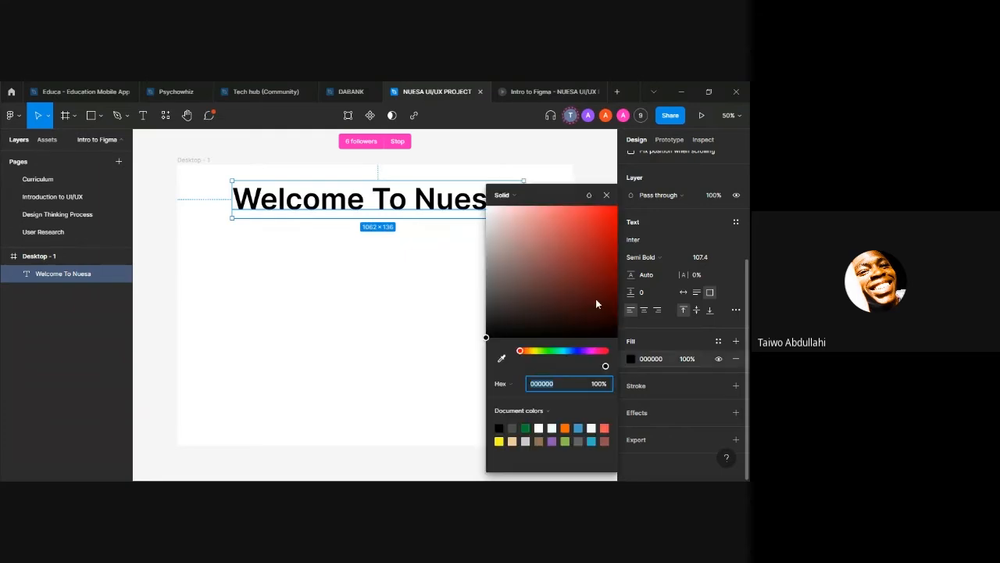
{"action": "left_click", "coordinate": [516, 196]}
{"action": "left_click", "coordinate": [516, 196]}
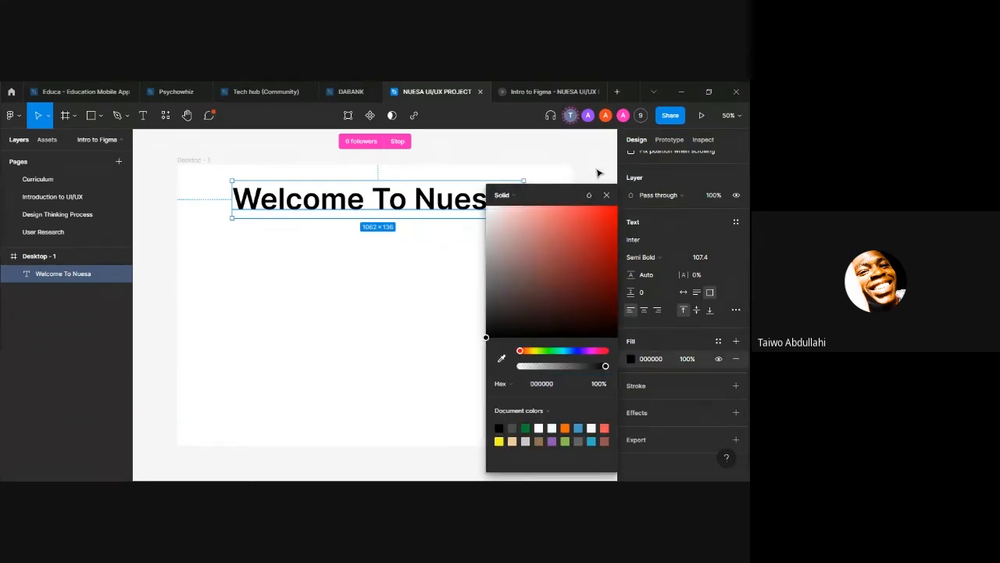
{"action": "left_click_drag", "start_coordinate": [524, 282], "coordinate": [612, 231]}
{"action": "left_click", "coordinate": [575, 350]}
{"action": "left_click", "coordinate": [606, 195]}
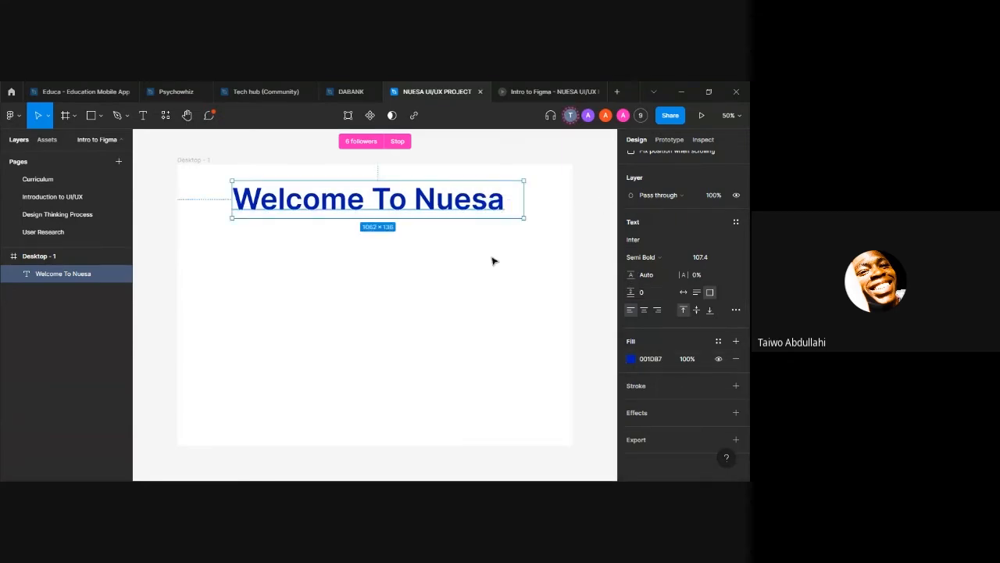
{"action": "left_click", "coordinate": [566, 254]}
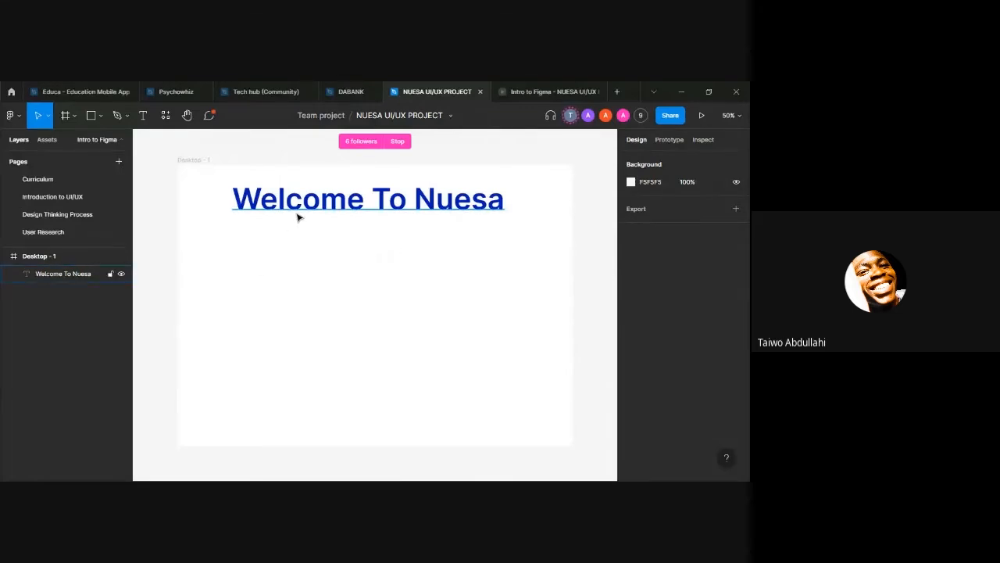
Step: Add the text "Sign Up" below the heading in the Desktop frame
{"action": "key", "text": "t"}
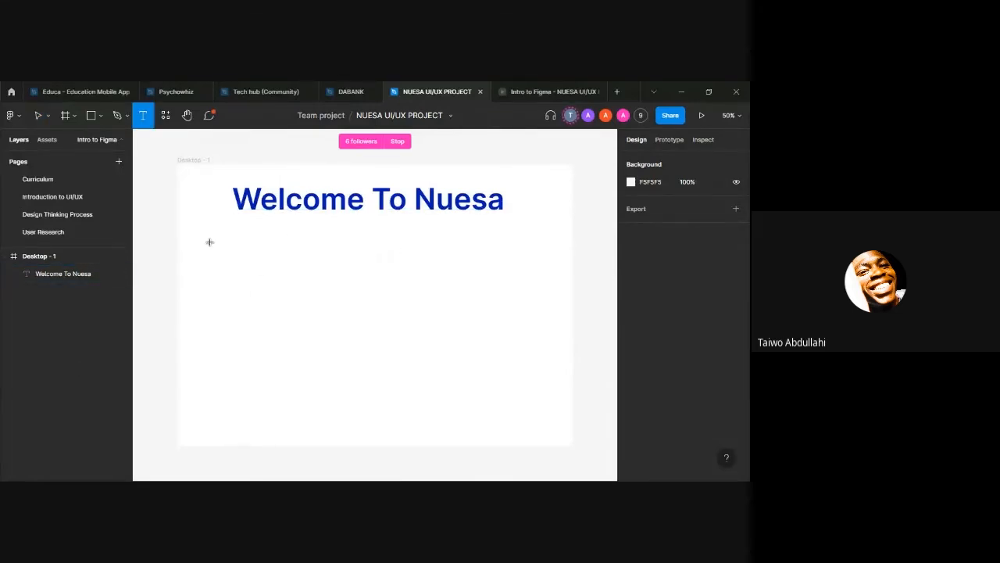
{"action": "left_click", "coordinate": [235, 262]}
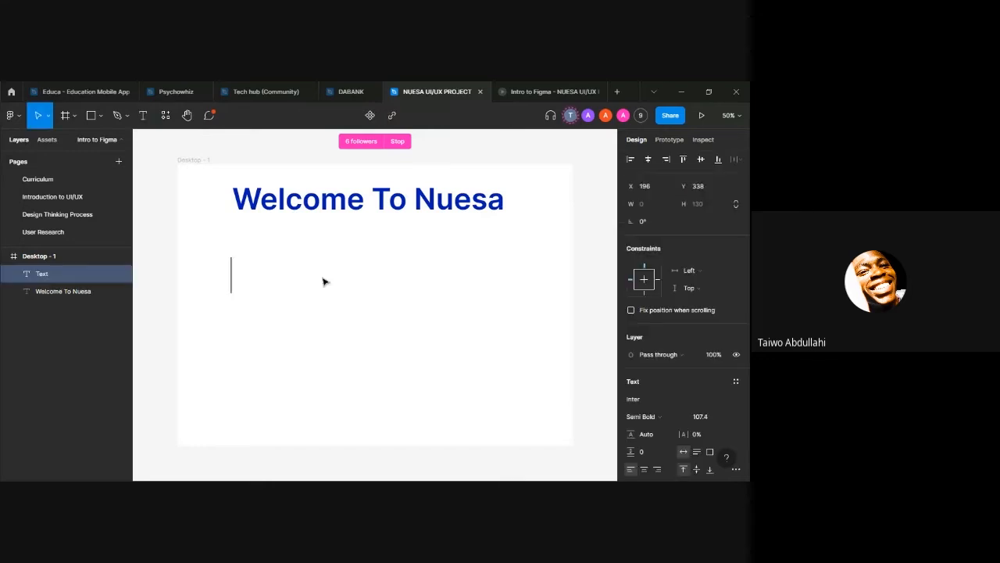
{"action": "type", "text": "Sign"}
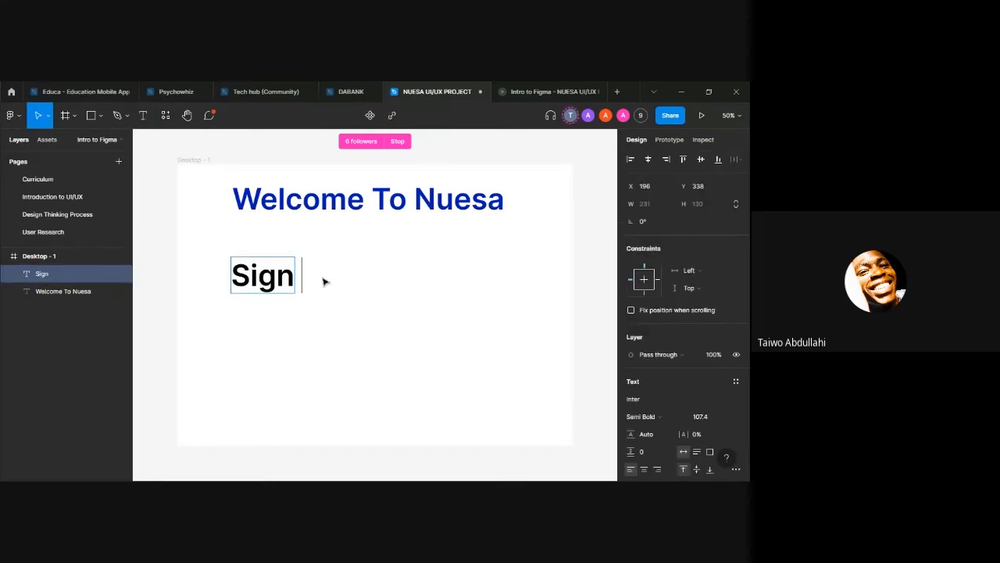
{"action": "type", "text": " Up"}
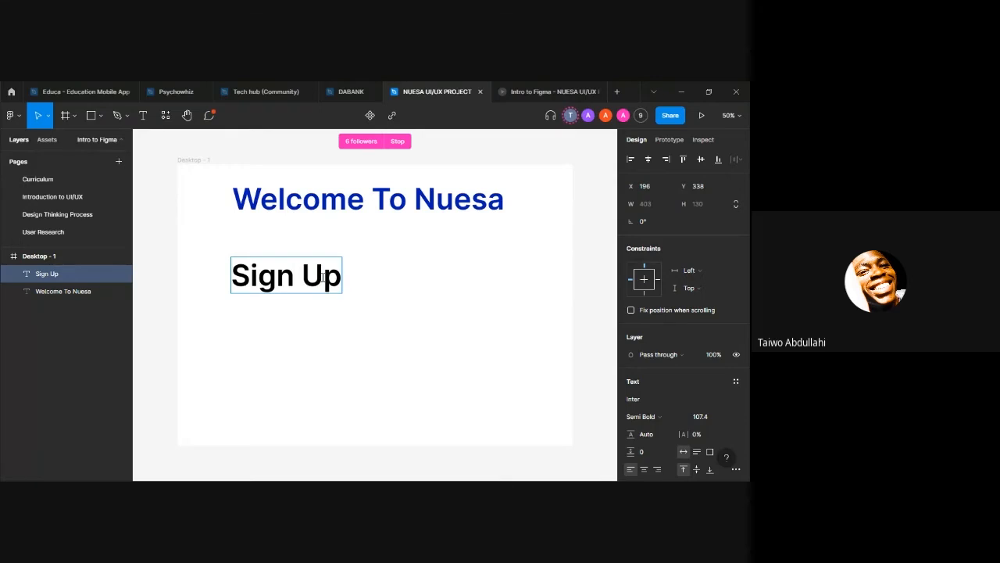
{"action": "key", "text": "Escape"}
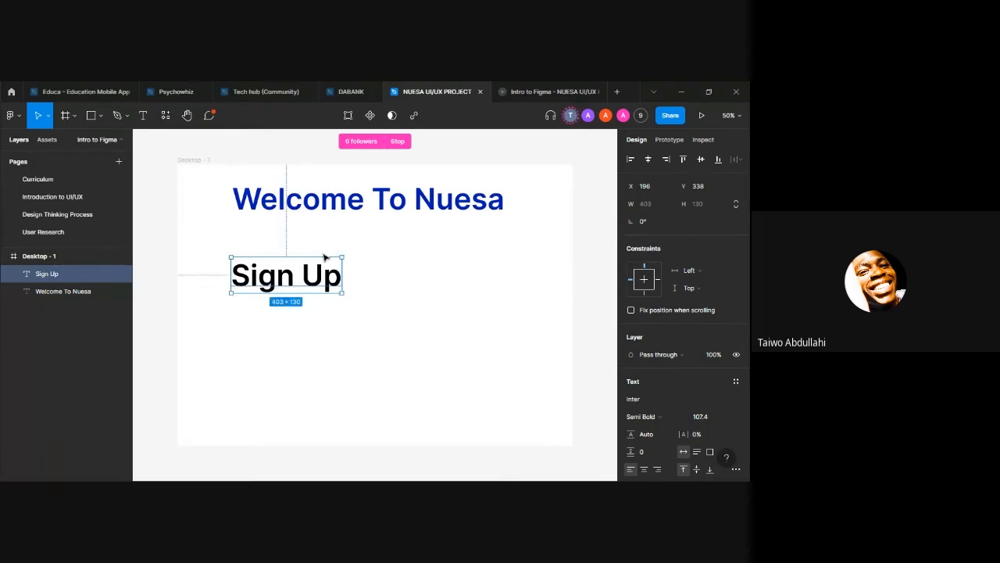
Step: Scale the "Sign Up" text down to about 199 × 64 and place it near the frame's left edge, below the heading
{"action": "key", "text": "k"}
{"action": "left_click_drag", "start_coordinate": [326, 256], "coordinate": [229, 248]}
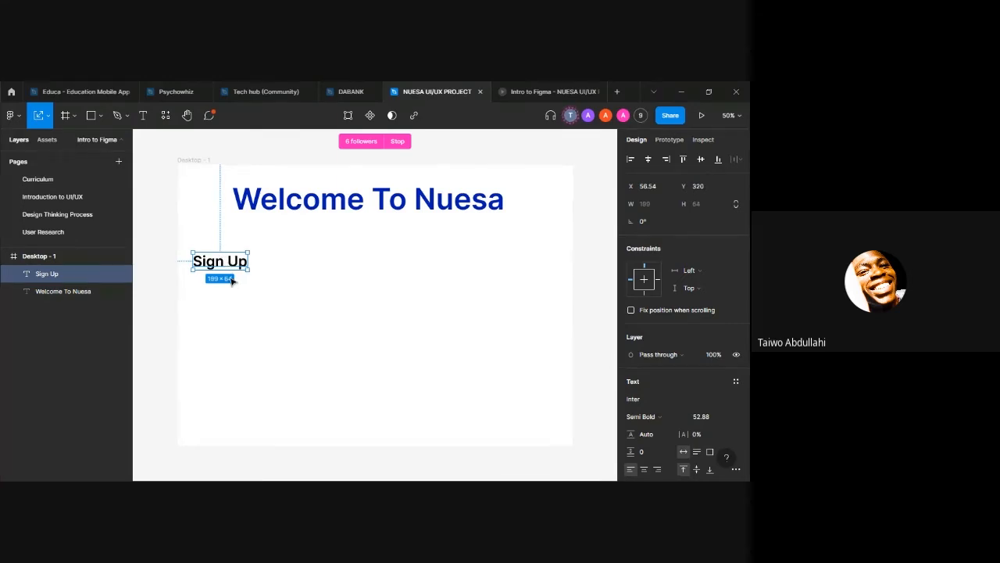
{"action": "left_click", "coordinate": [227, 288]}
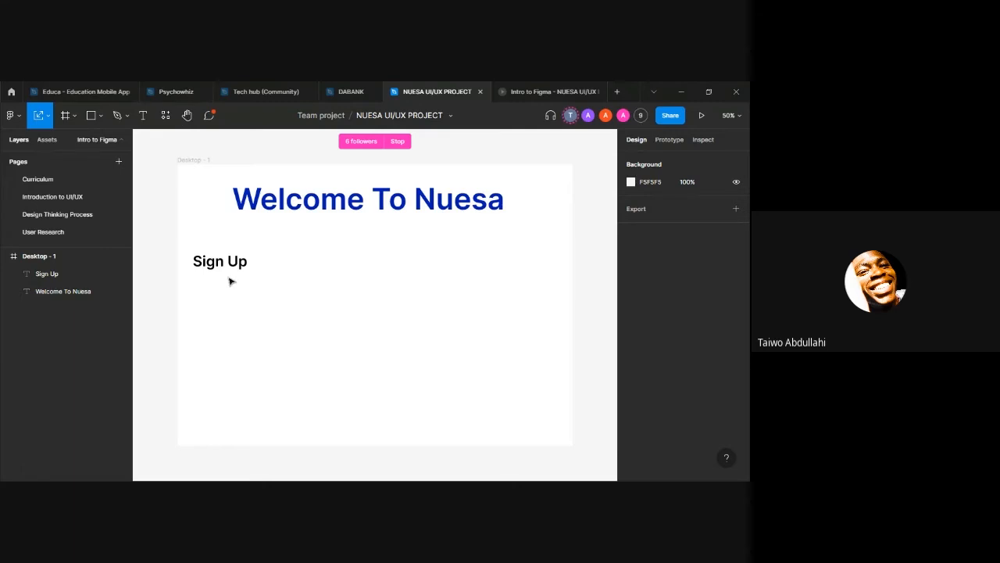
Step: Draw a rectangle about 320 × 94 with fill 000000 and place it over the "Sign Up" text
{"action": "key", "text": "r"}
{"action": "left_click_drag", "start_coordinate": [307, 294], "coordinate": [396, 318]}
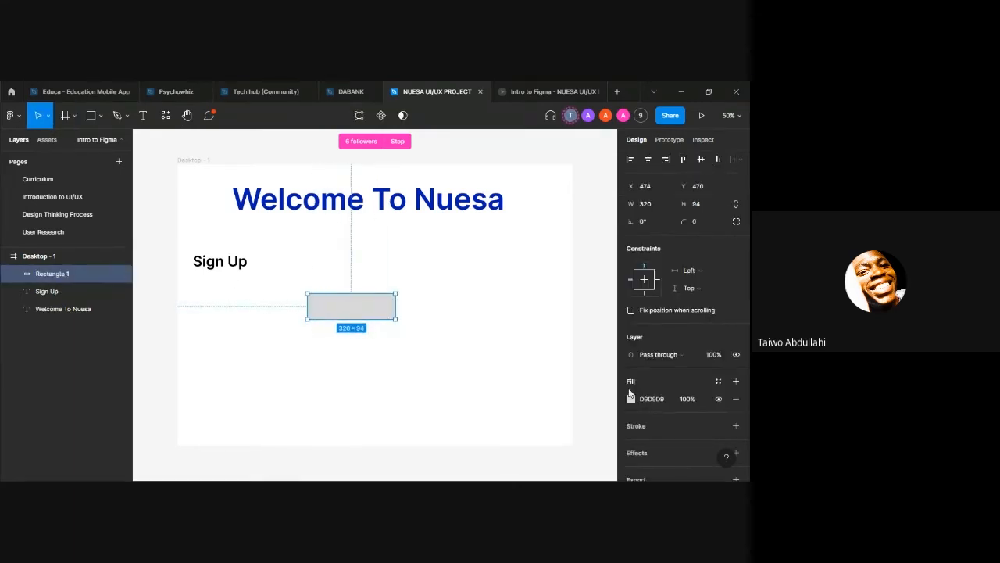
{"action": "left_click", "coordinate": [658, 400]}
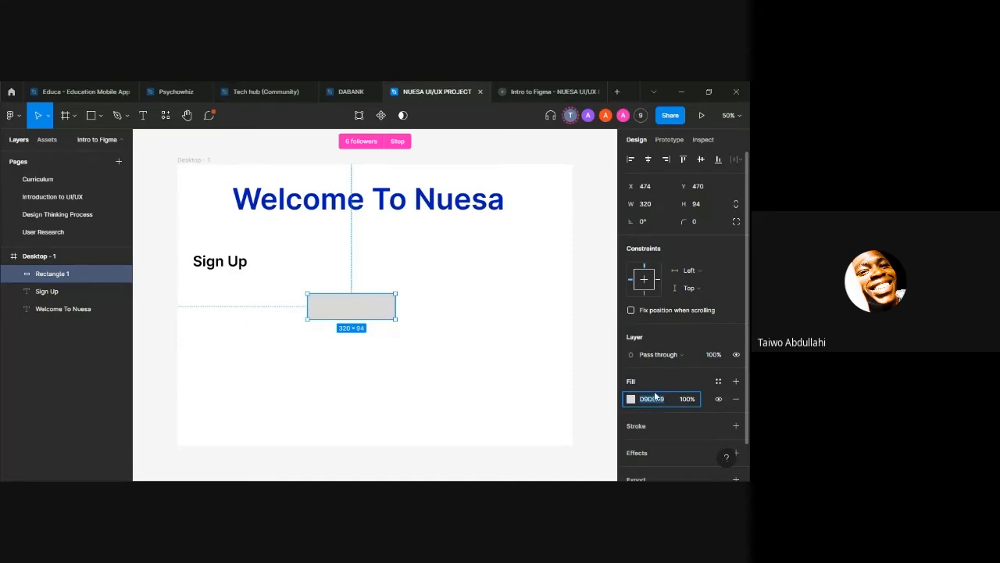
{"action": "type", "text": "000000"}
{"action": "key", "text": "Return"}
{"action": "left_click_drag", "start_coordinate": [357, 304], "coordinate": [240, 262]}
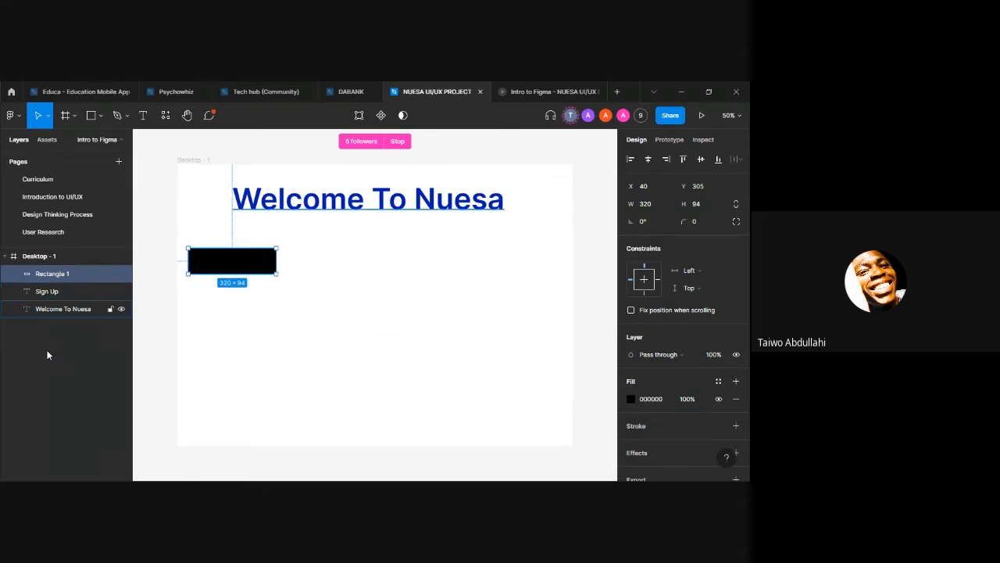
Step: Set the fill of the "Sign Up" text hidden behind the rectangle to FFFFFF and deselect it
{"action": "left_click", "coordinate": [50, 309]}
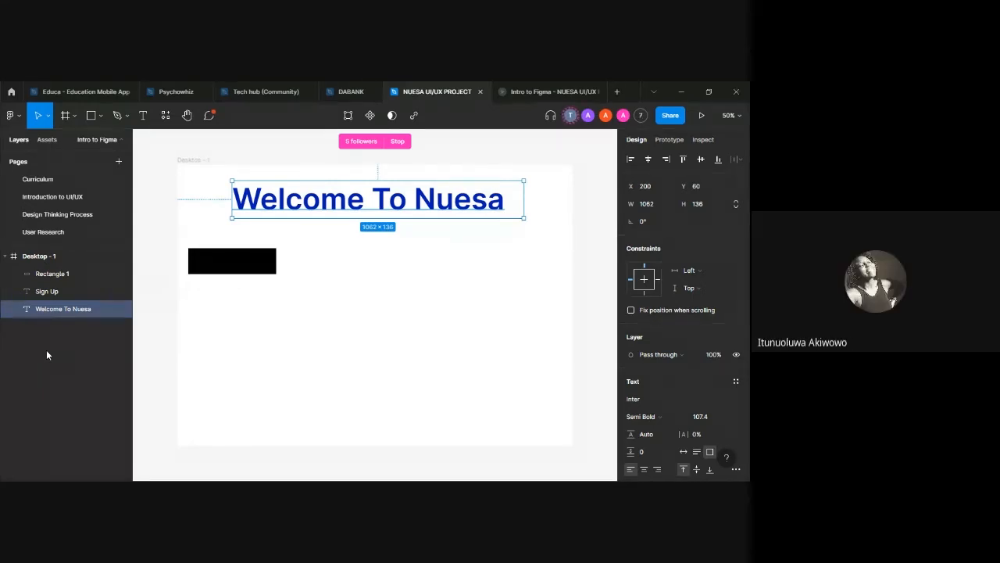
{"action": "left_click", "coordinate": [60, 292]}
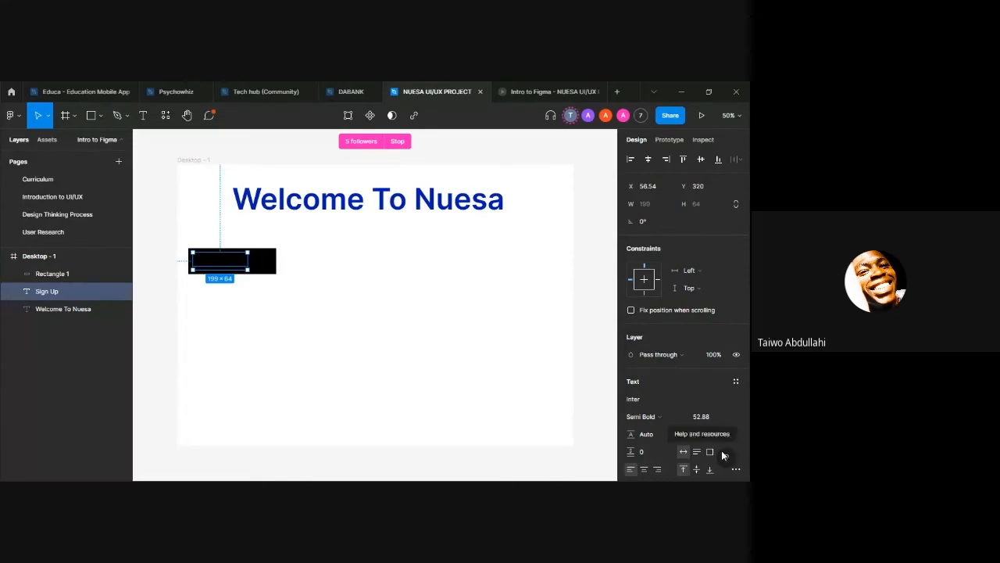
{"action": "scroll", "coordinate": [704, 437], "scroll_direction": "down", "scroll_amount": 3}
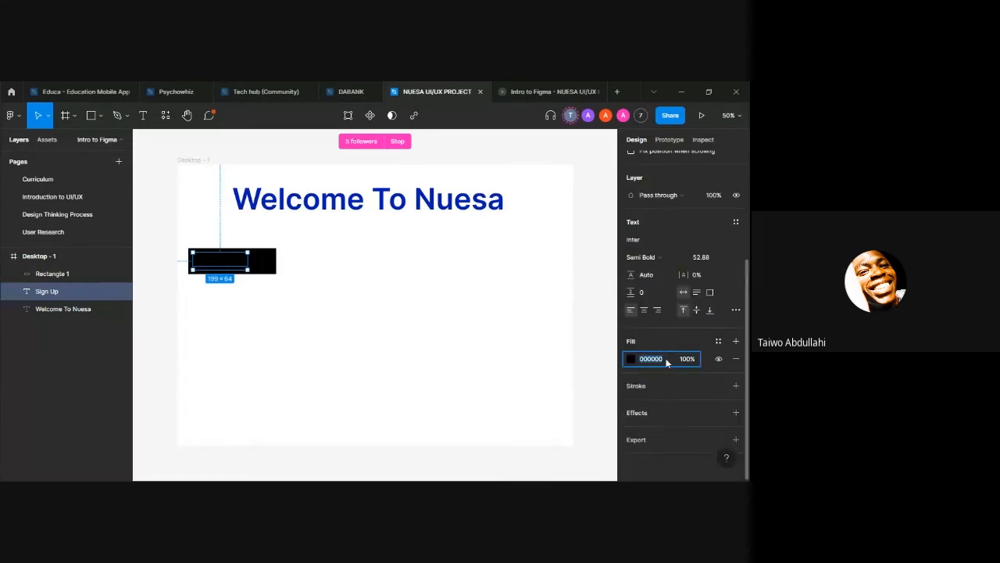
{"action": "type", "text": "FFFFFF"}
{"action": "key", "text": "Return"}
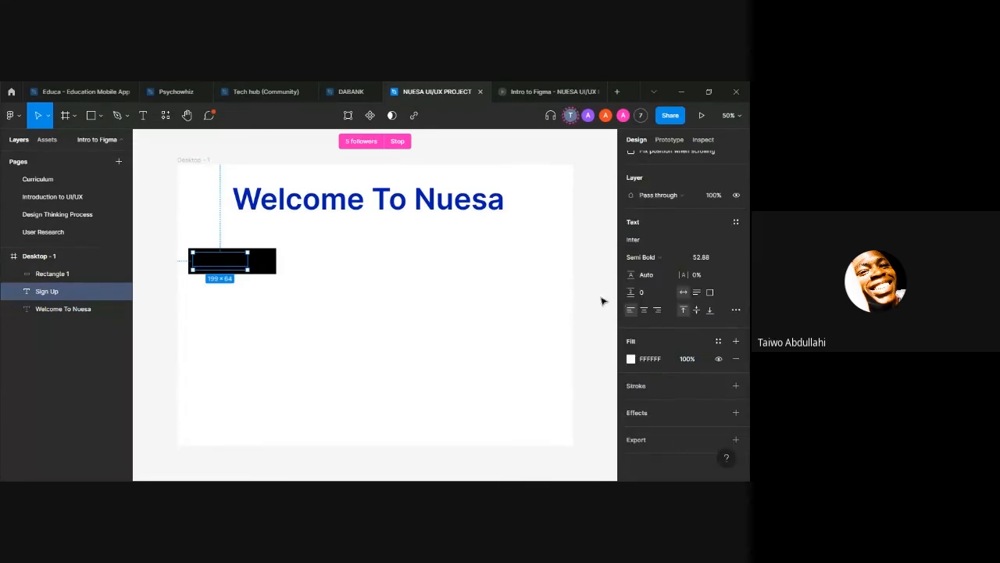
{"action": "left_click", "coordinate": [536, 292]}
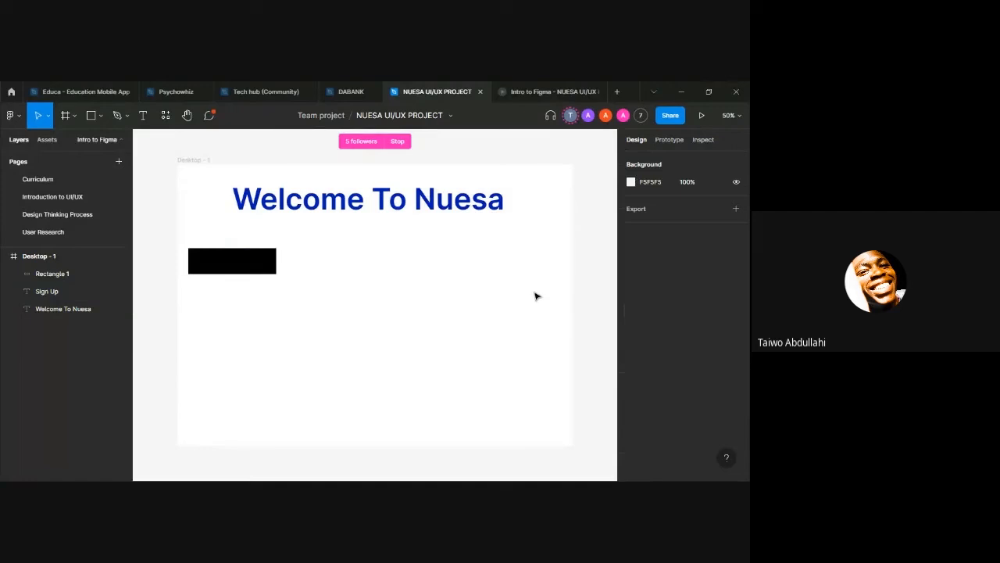
Step: Move the "Sign Up" text layer above the black rectangle and centre the text on the rectangle at X 100
{"action": "left_click", "coordinate": [46, 291]}
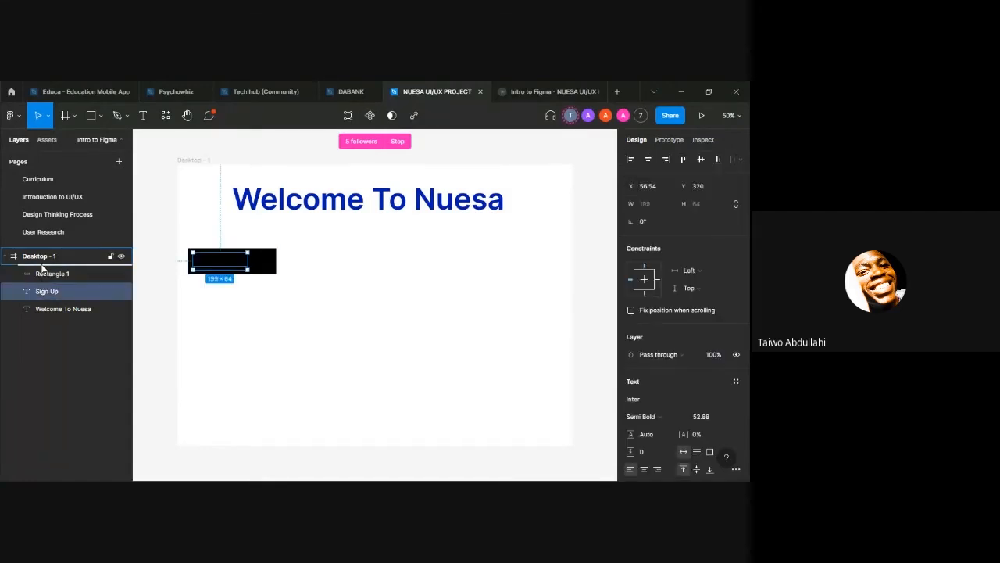
{"action": "left_click_drag", "start_coordinate": [41, 269], "coordinate": [41, 271]}
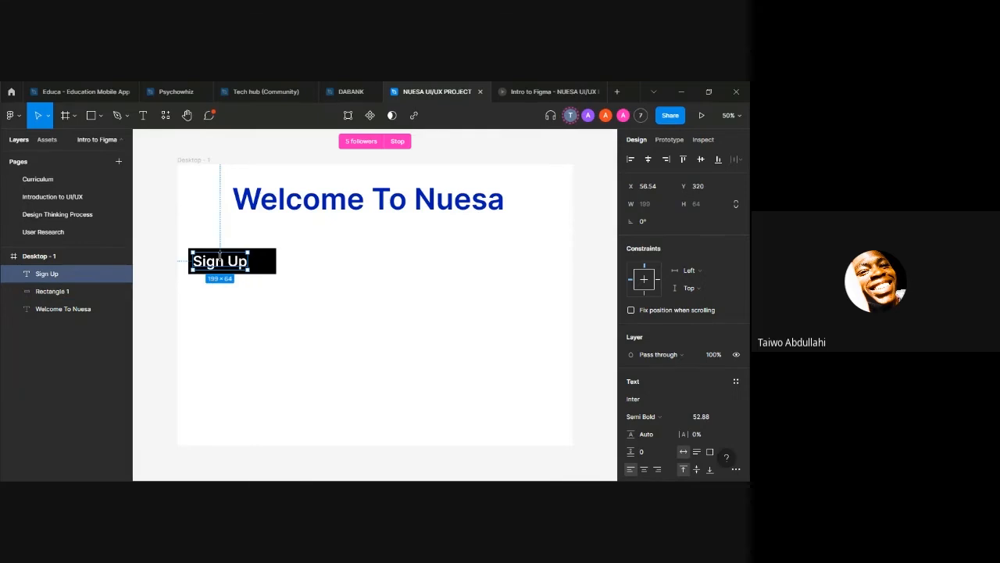
{"action": "mouse_move", "coordinate": [228, 264]}
{"action": "left_mouse_down"}
{"action": "mouse_move", "coordinate": [239, 260]}
{"action": "mouse_move", "coordinate": [239, 269]}
{"action": "left_mouse_up"}
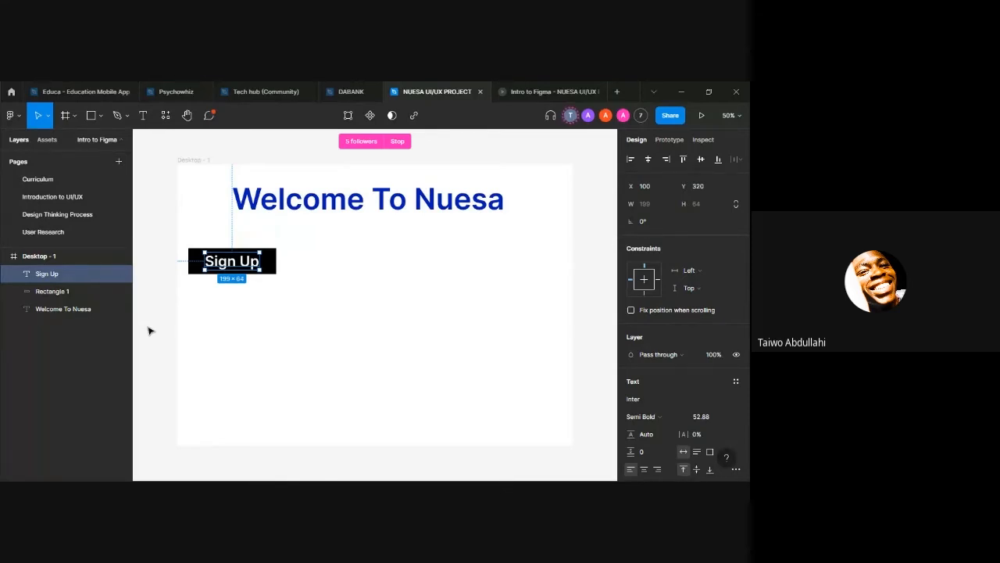
{"action": "left_click", "coordinate": [5, 257]}
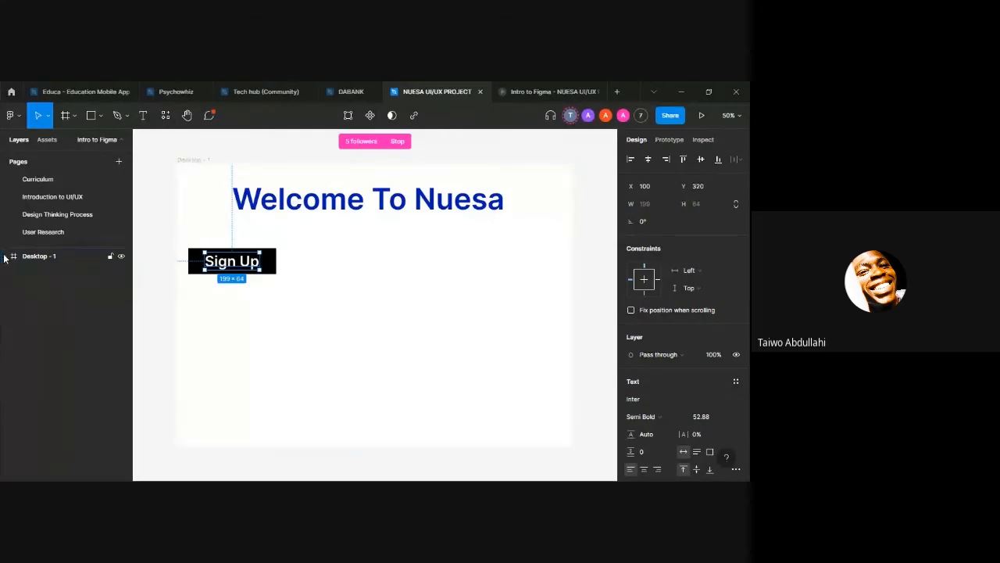
{"action": "left_click", "coordinate": [5, 257]}
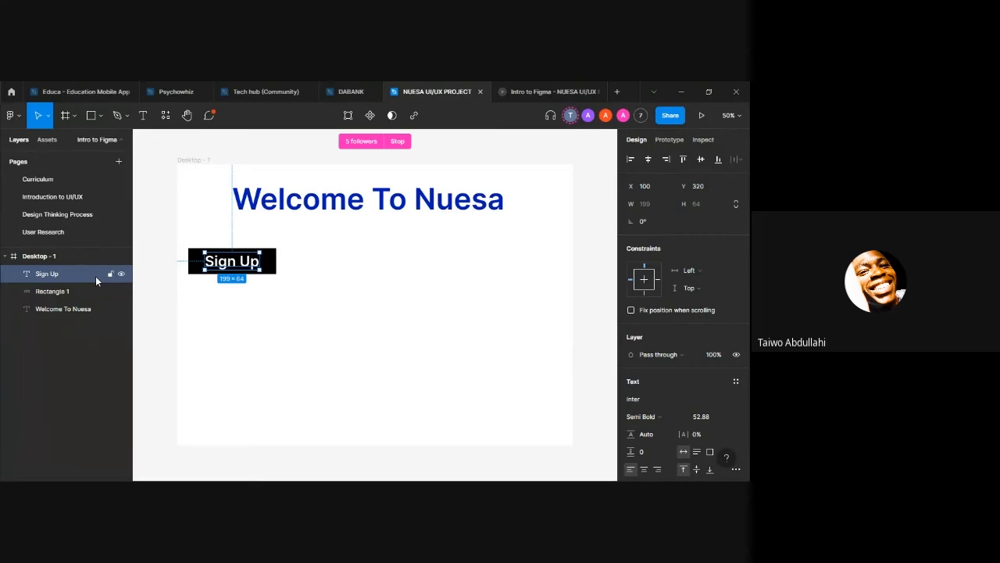
Step: Draw trial rectangles of about 332 × 96 and 292 × 79 near the "Sign Up" button and delete them
{"action": "left_click", "coordinate": [272, 269]}
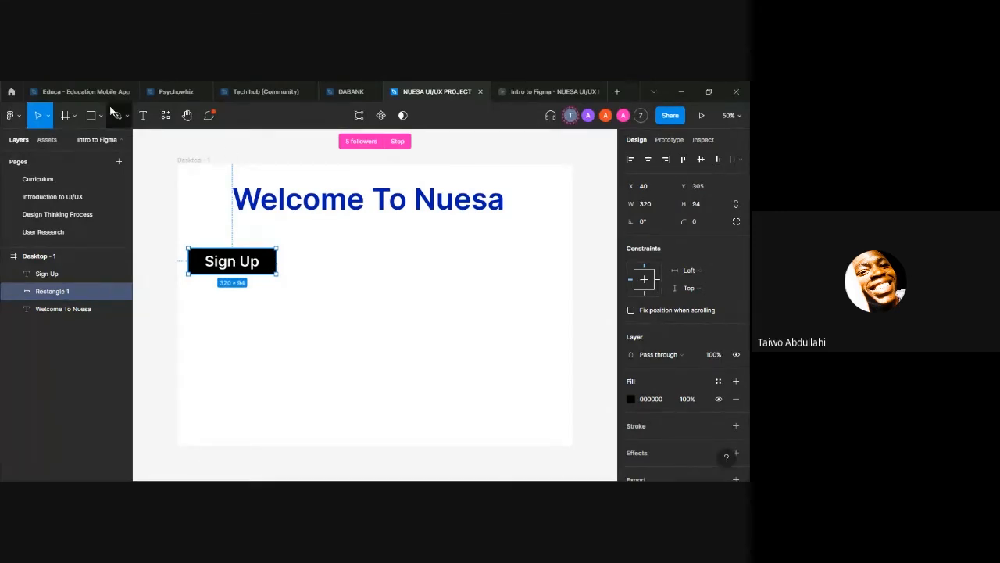
{"action": "left_click", "coordinate": [218, 297]}
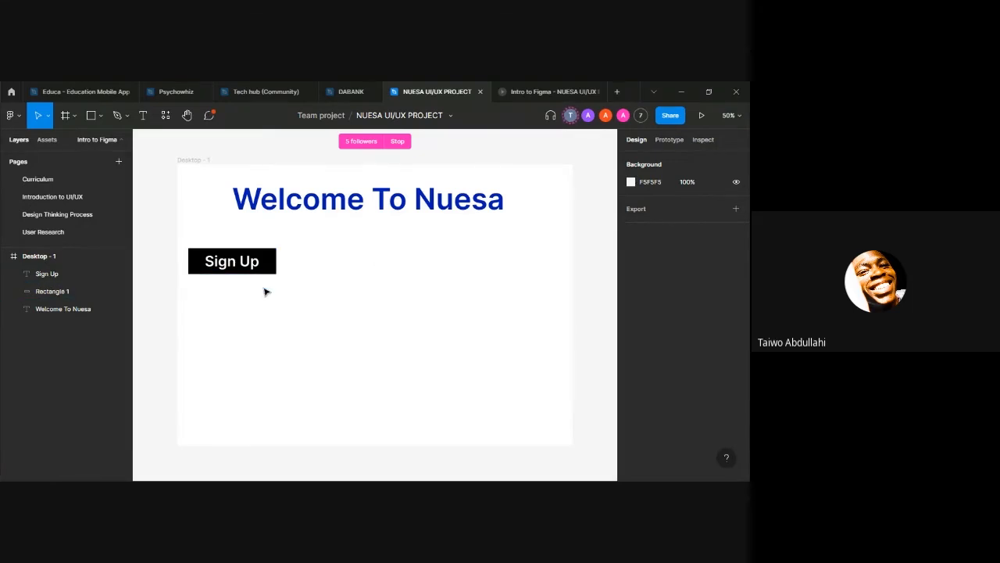
{"action": "key", "text": "r"}
{"action": "left_click_drag", "start_coordinate": [266, 305], "coordinate": [356, 332]}
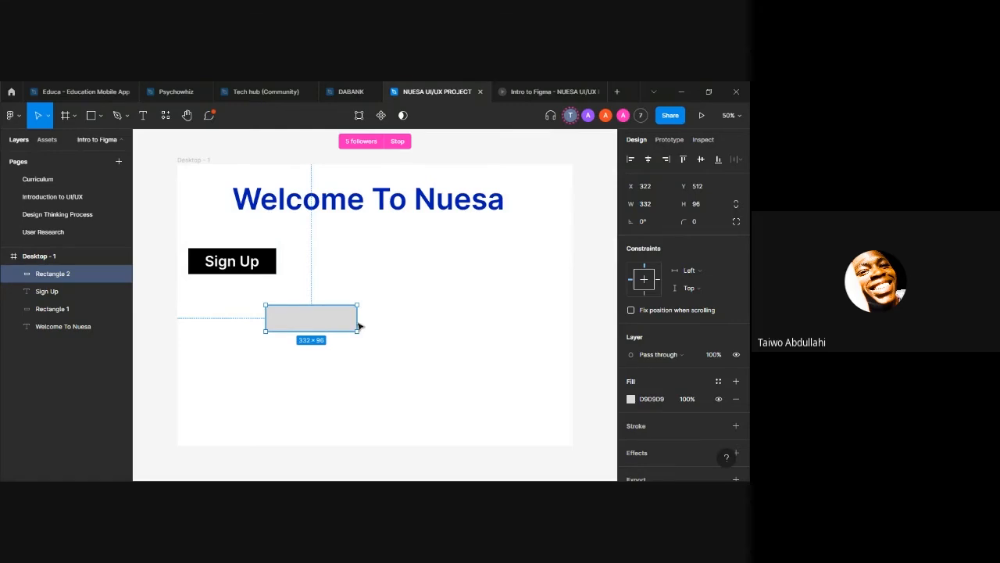
{"action": "key", "text": "Delete"}
{"action": "left_click", "coordinate": [269, 272]}
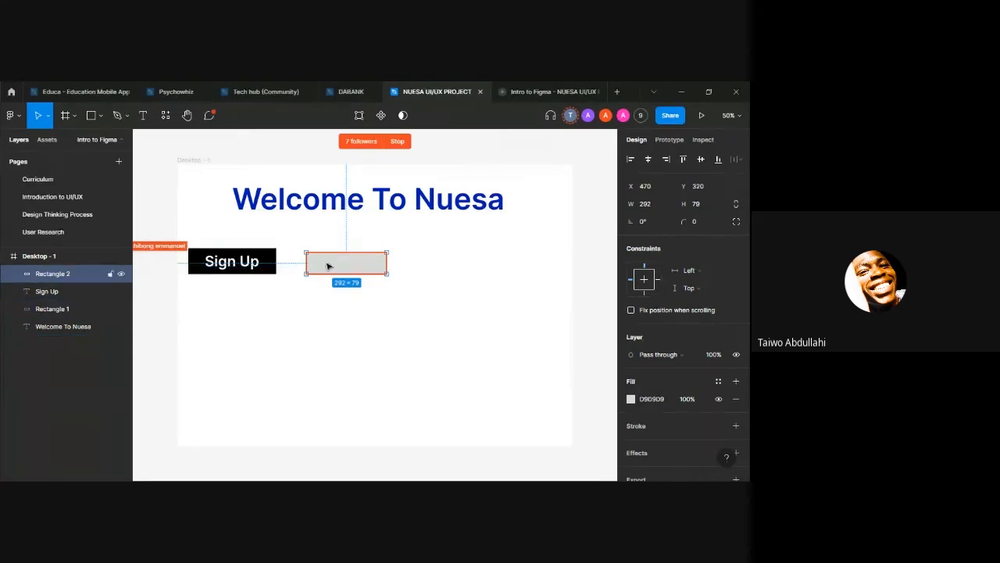
{"action": "key", "text": "Delete"}
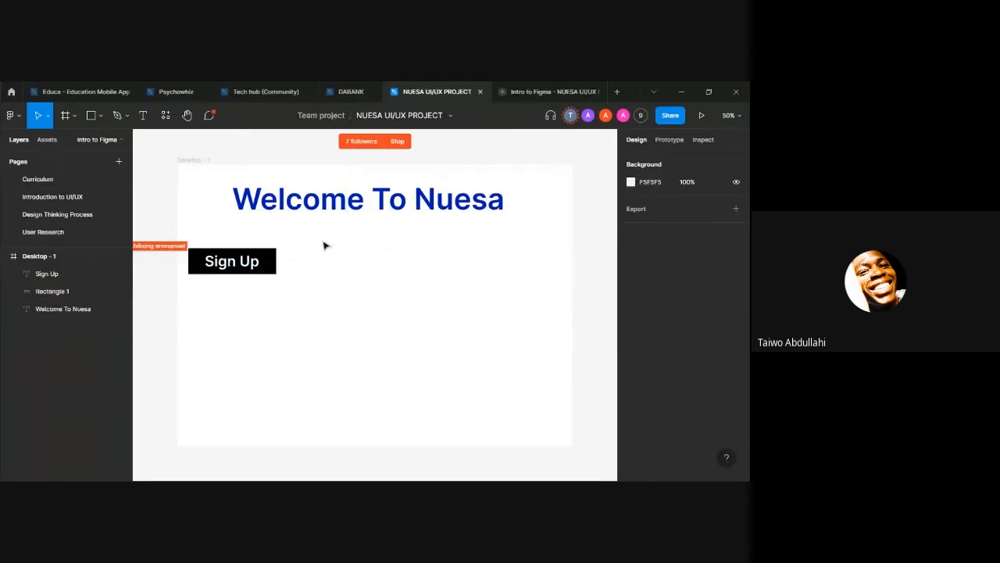
Step: Draw a rectangle of about 360 × 95 beside the "Sign Up" button, matching it by eye, and delete it
{"action": "left_click", "coordinate": [275, 250]}
{"action": "left_click", "coordinate": [326, 252]}
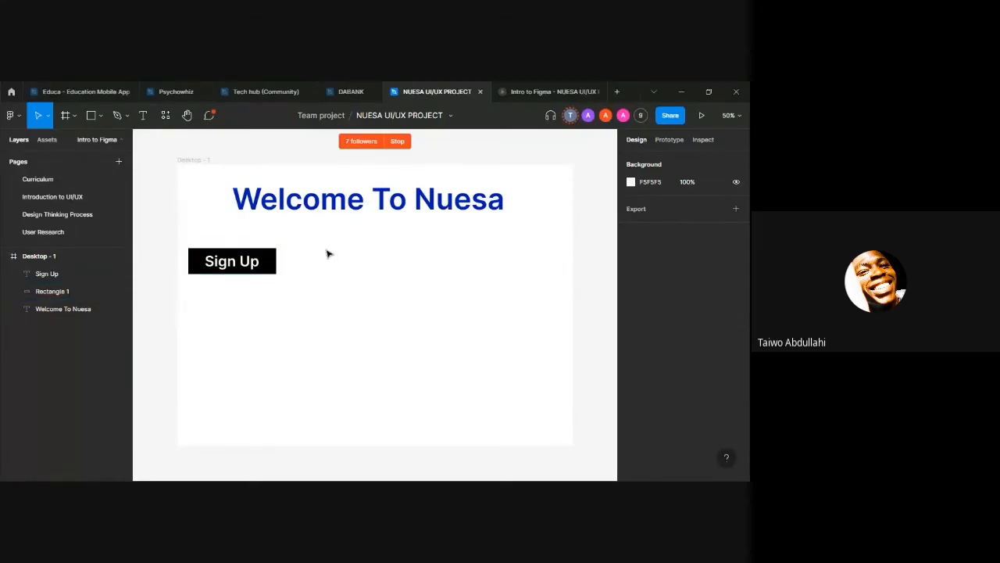
{"action": "key", "text": "r"}
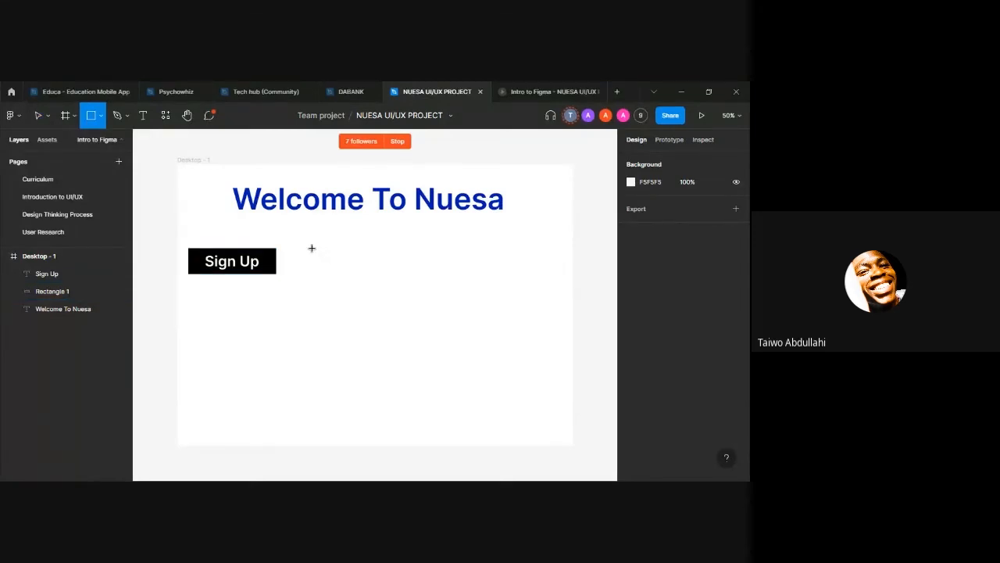
{"action": "left_click_drag", "start_coordinate": [311, 247], "coordinate": [412, 273]}
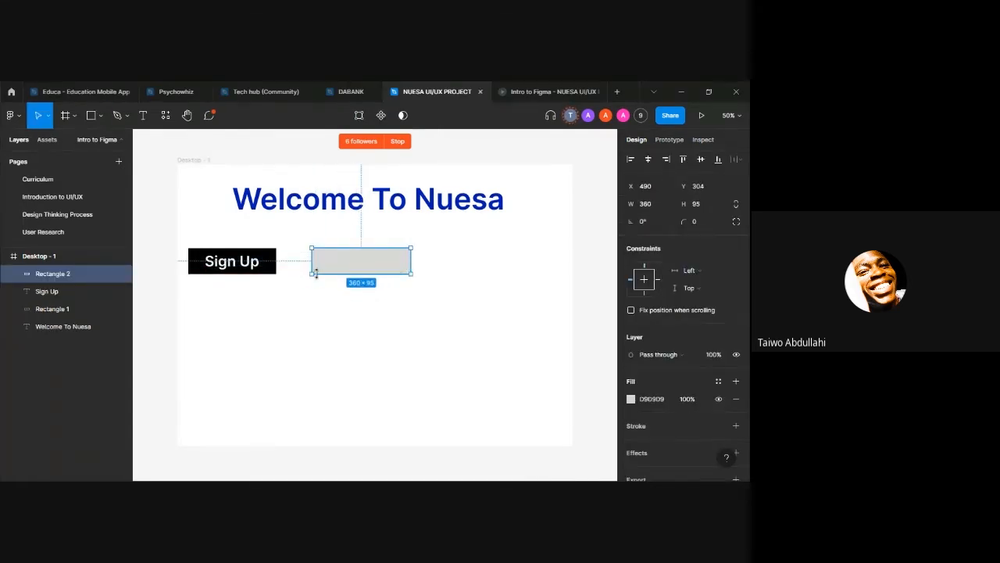
{"action": "left_click_drag", "start_coordinate": [354, 247], "coordinate": [356, 248]}
{"action": "key", "text": "Delete"}
Step: Duplicate the black rectangle behind "Sign Up", move the copy beside it, compare the two and delete the copy
{"action": "left_click", "coordinate": [269, 258]}
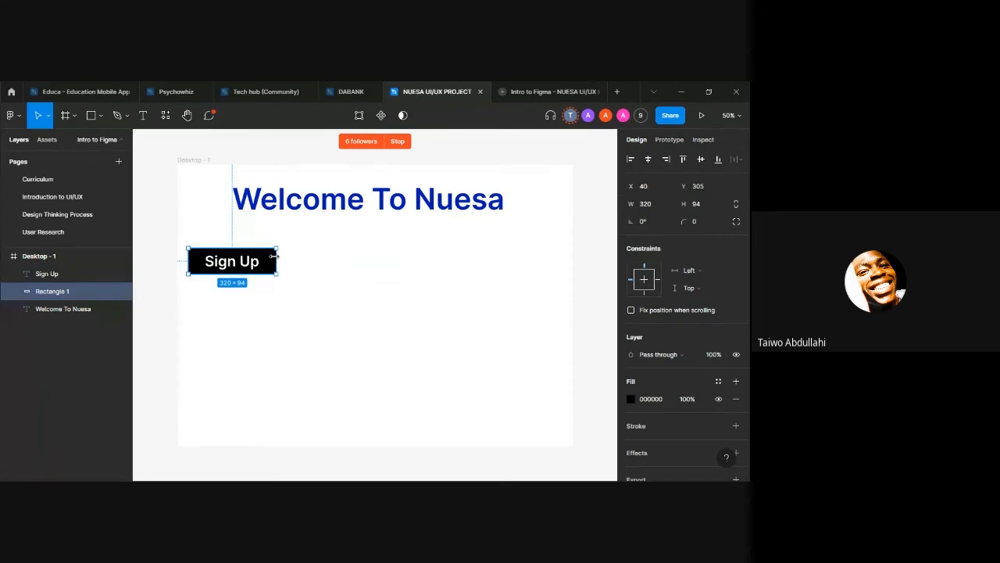
{"action": "key", "text": "ctrl+d"}
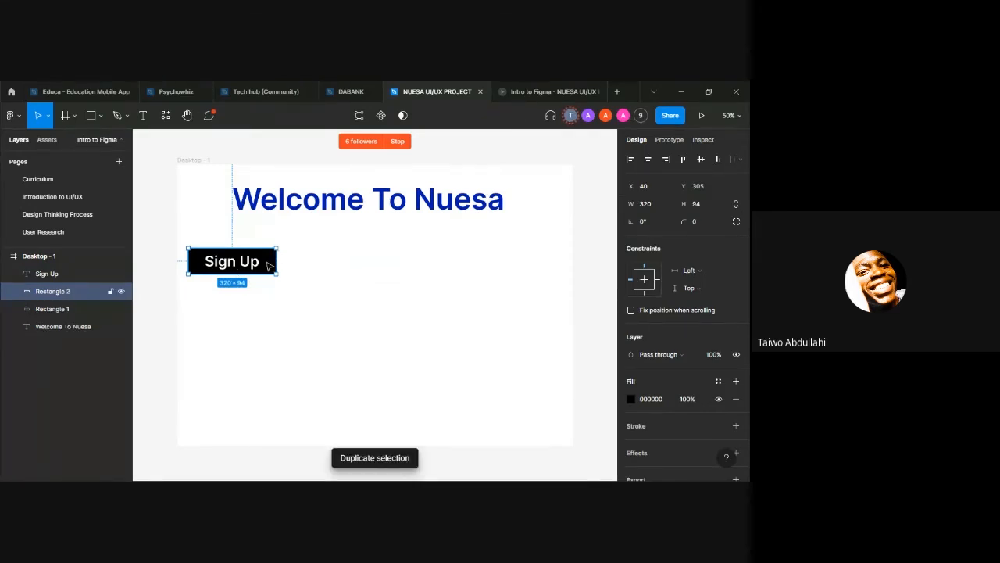
{"action": "left_click_drag", "start_coordinate": [268, 261], "coordinate": [351, 269]}
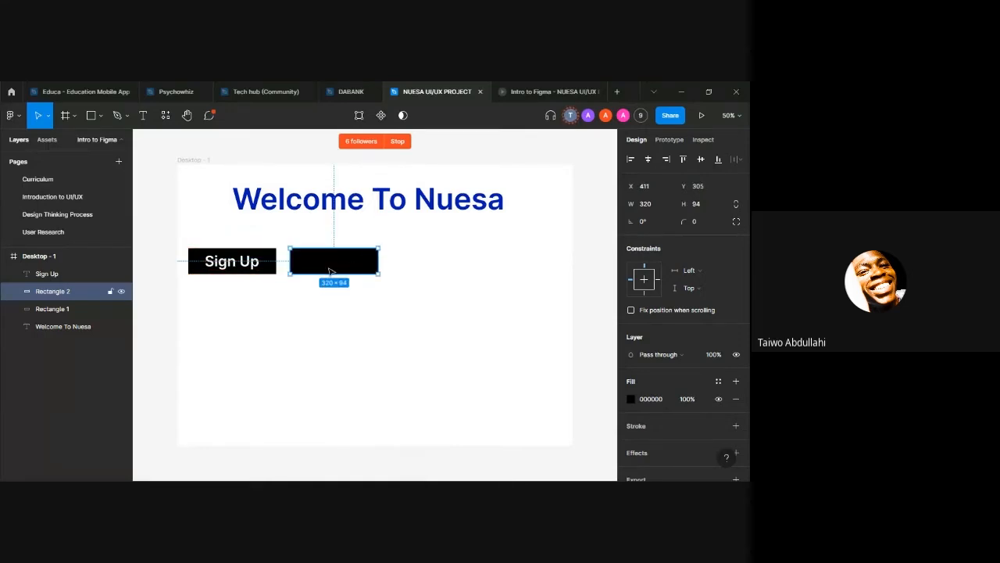
{"action": "left_click", "coordinate": [260, 258]}
{"action": "left_click", "coordinate": [262, 251]}
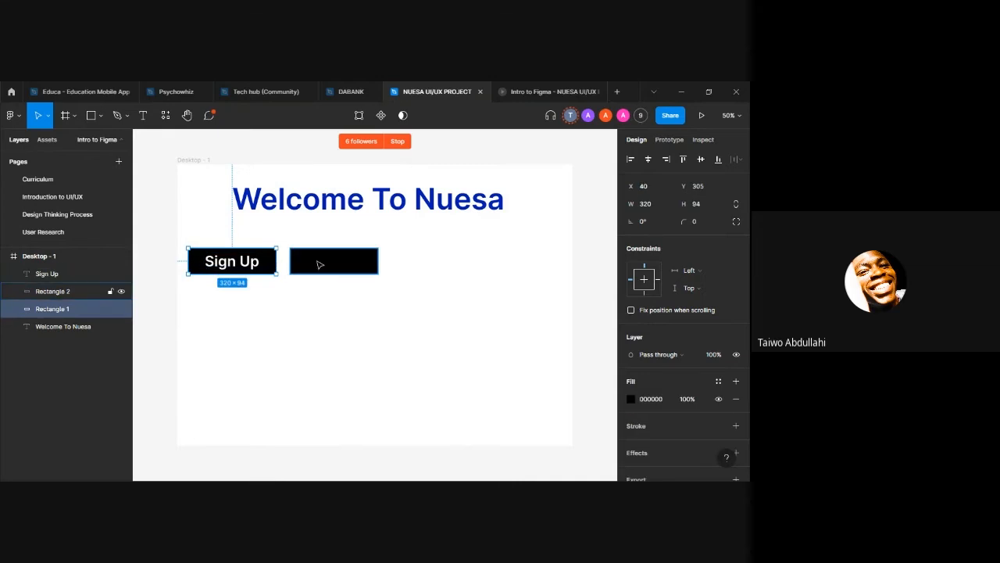
{"action": "left_click", "coordinate": [345, 271]}
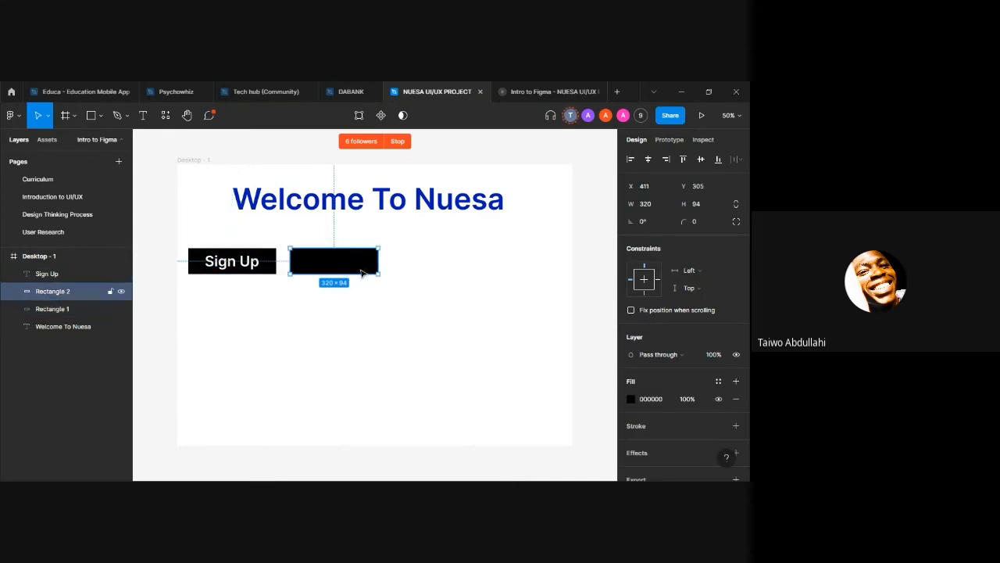
{"action": "key", "text": "Delete"}
Step: Draw a rectangle of about 310 × 80 below the "Sign Up" button, compare their sizes and delete the new rectangle
{"action": "key", "text": "r"}
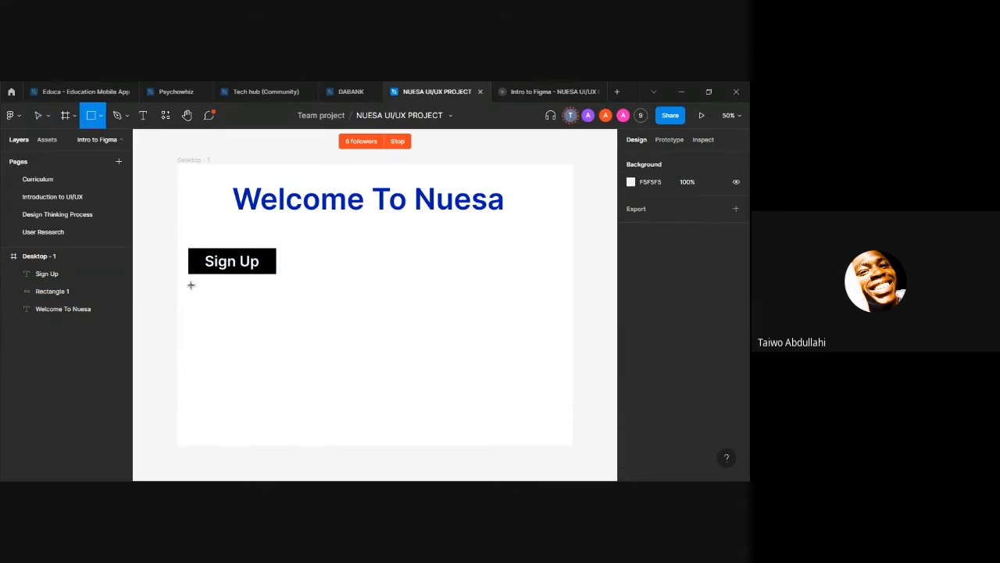
{"action": "left_click_drag", "start_coordinate": [189, 283], "coordinate": [252, 284]}
{"action": "left_click_drag", "start_coordinate": [279, 306], "coordinate": [275, 305]}
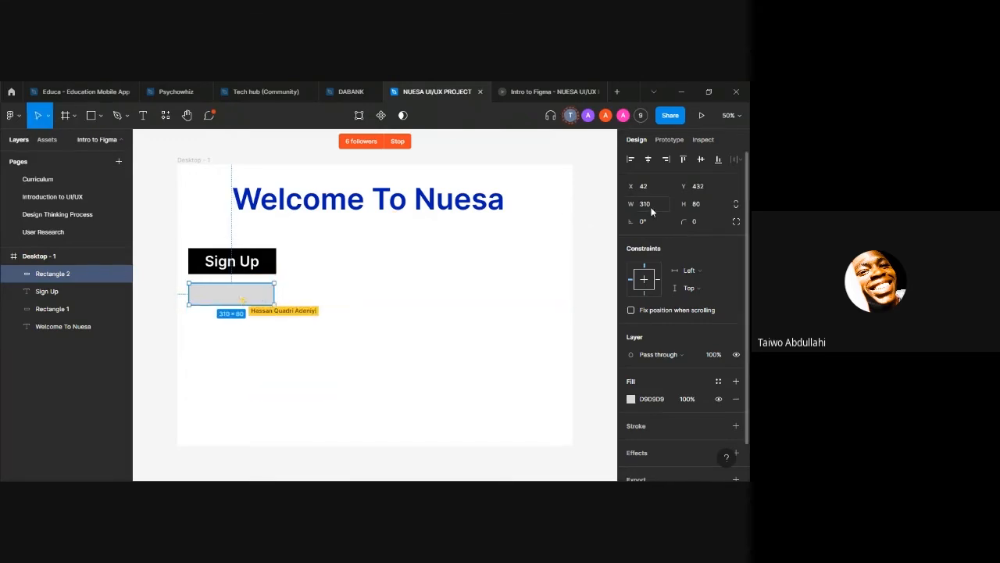
{"action": "left_click", "coordinate": [267, 260]}
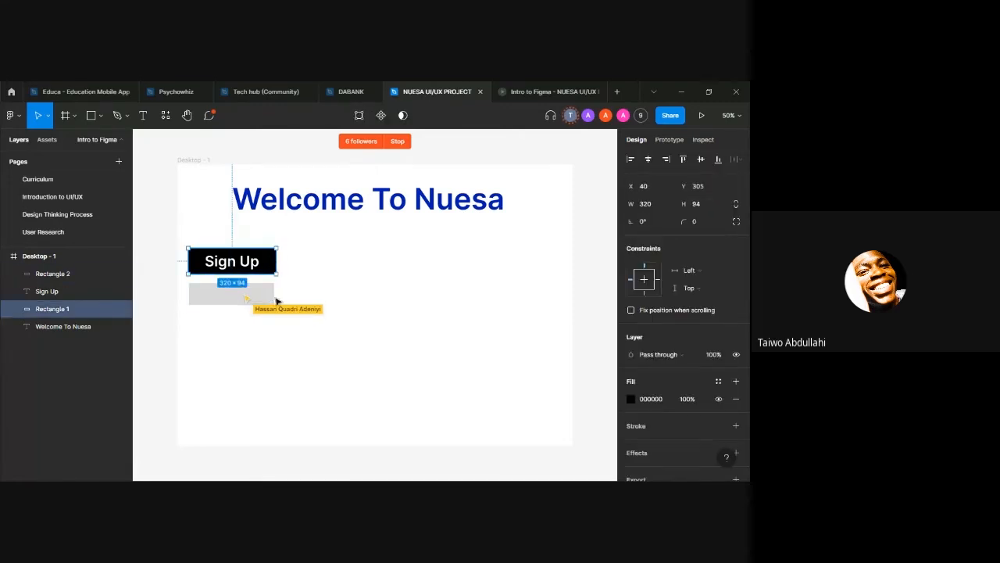
{"action": "left_click", "coordinate": [271, 300]}
{"action": "key", "text": "Delete"}
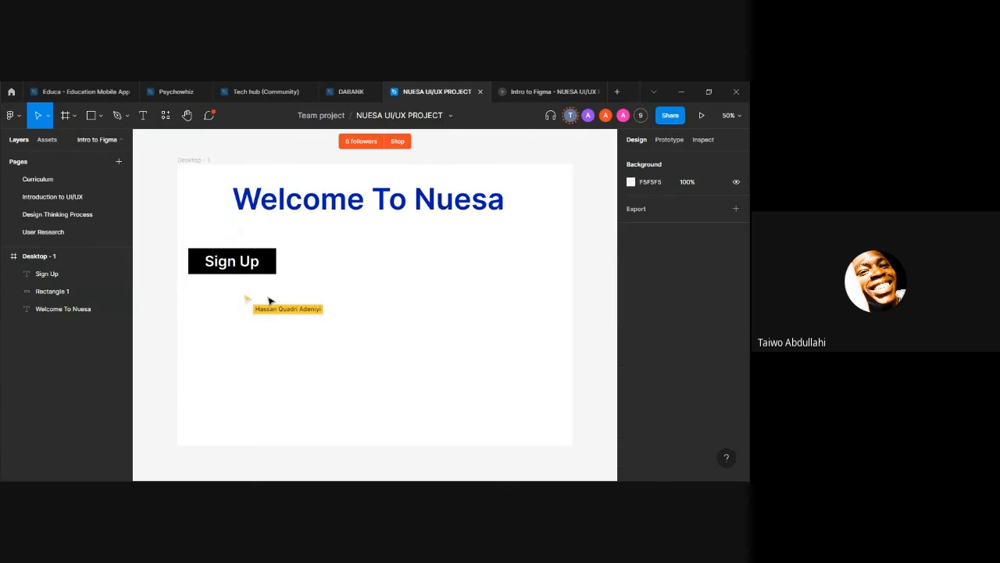
Step: Duplicate the button's black rectangle and its "Sign Up" text, placing the copies beside the original as a second button
{"action": "left_click", "coordinate": [268, 271]}
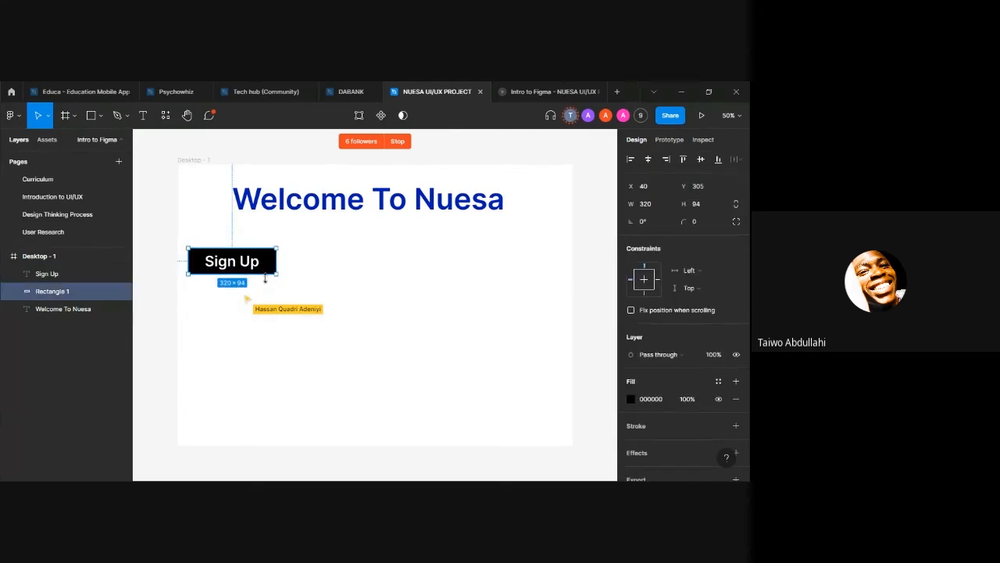
{"action": "key", "text": "ctrl+d"}
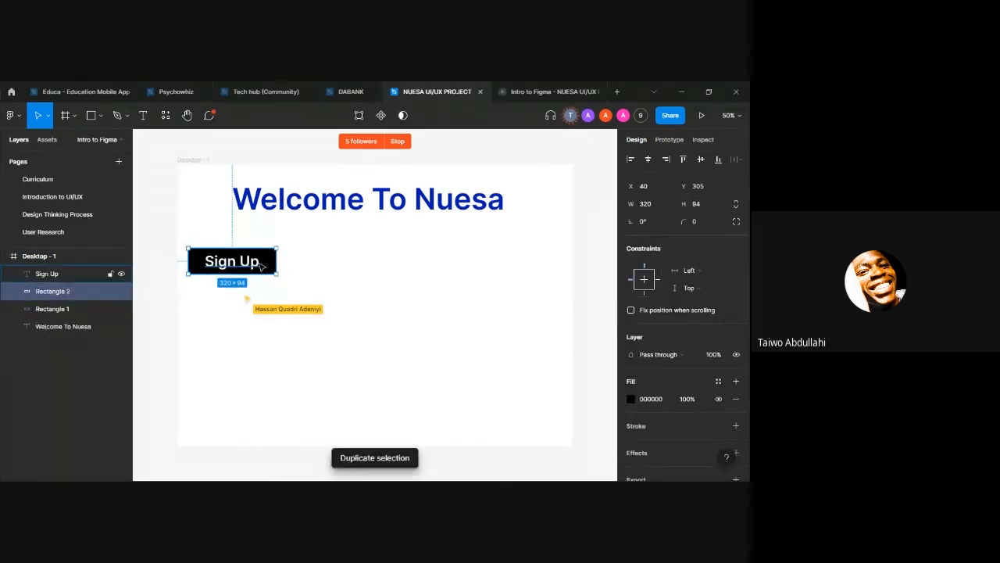
{"action": "left_click_drag", "start_coordinate": [268, 263], "coordinate": [387, 265]}
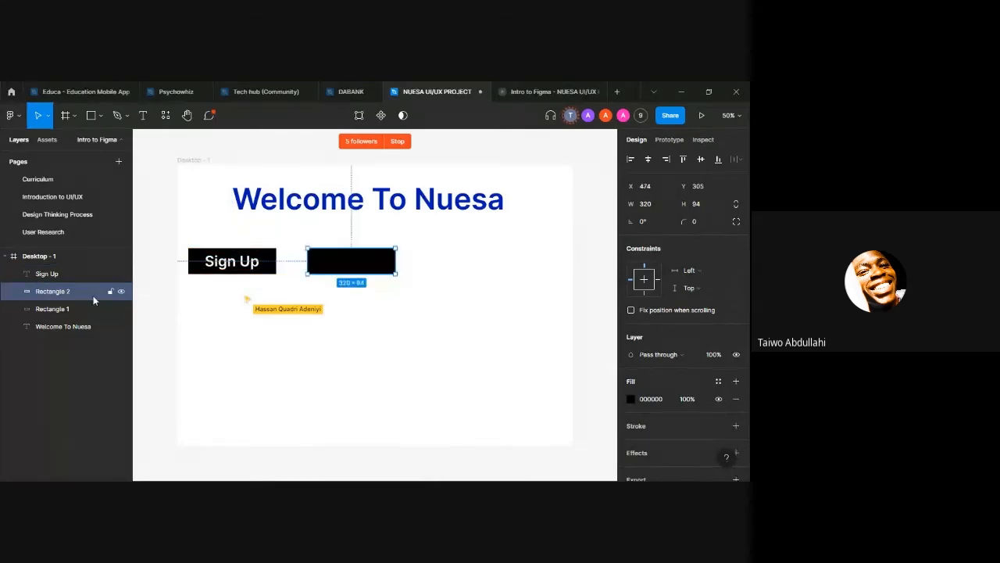
{"action": "left_click", "coordinate": [223, 264]}
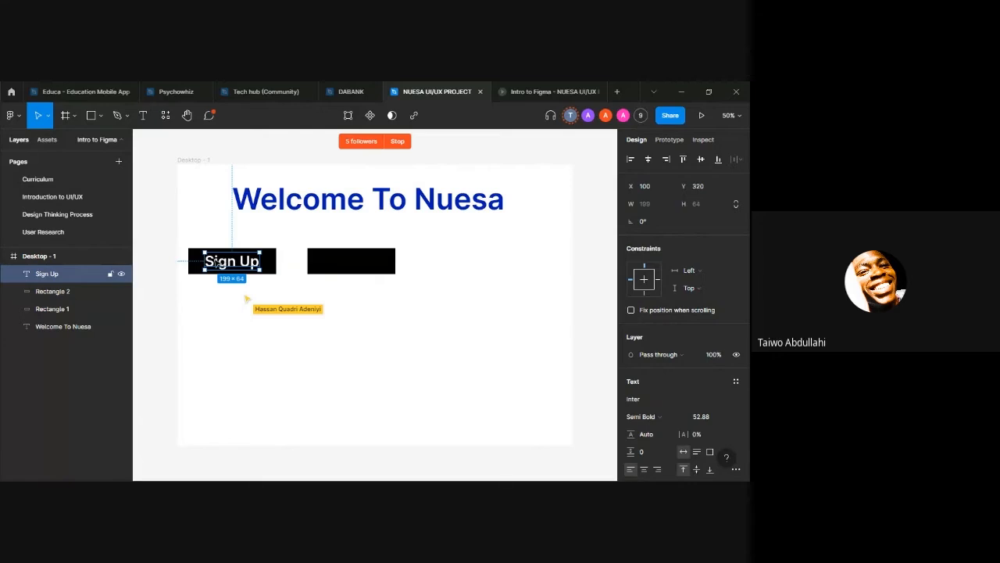
{"action": "key", "text": "ctrl+d"}
{"action": "left_click_drag", "start_coordinate": [216, 264], "coordinate": [344, 261]}
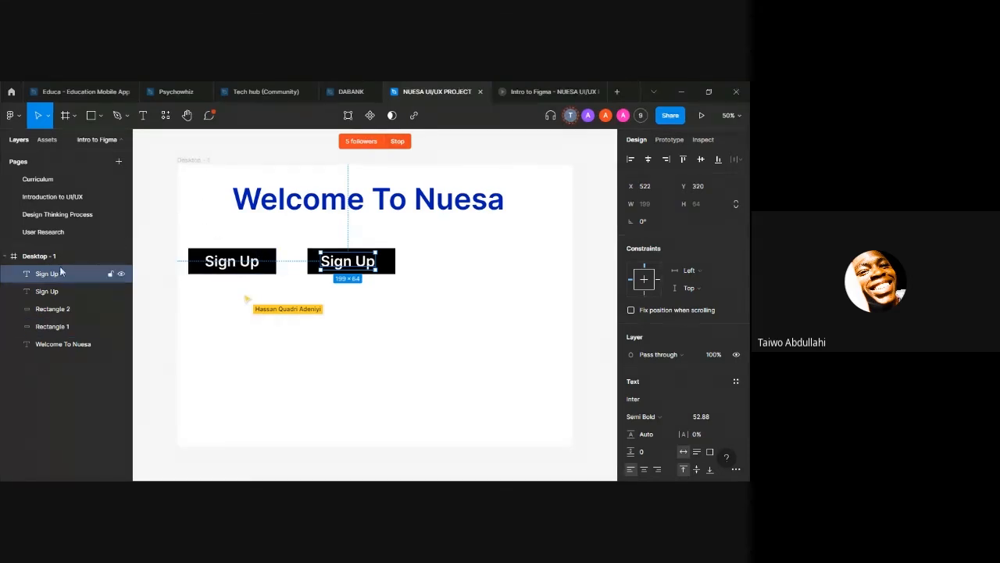
Step: Delete both buttons' texts and rectangles and the "Welcome To Nuesa" heading, emptying the Desktop - 1 frame
{"action": "key", "text": "Delete"}
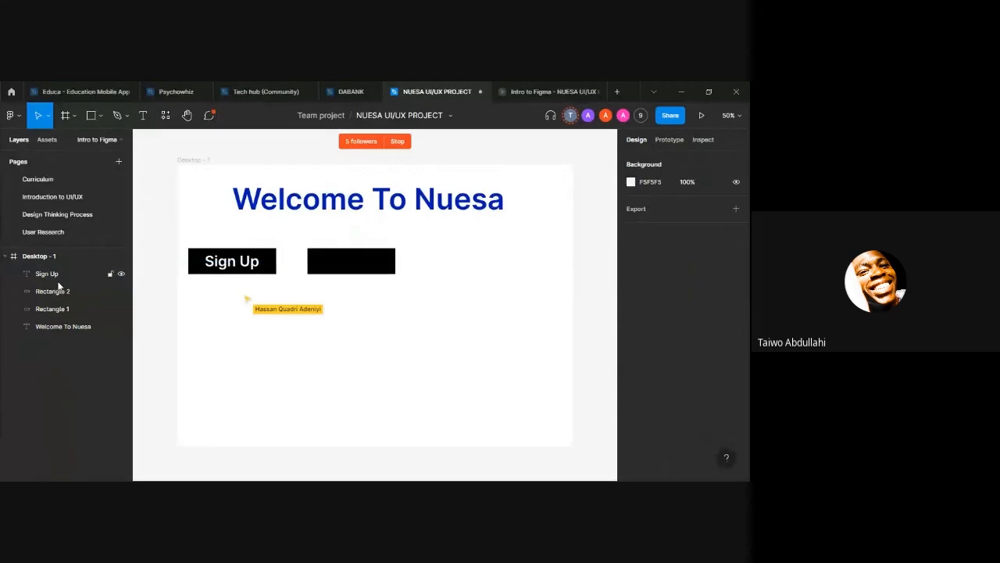
{"action": "left_click", "coordinate": [55, 274]}
{"action": "key", "text": "Delete"}
{"action": "left_click", "coordinate": [67, 291]}
{"action": "key", "text": "Delete"}
{"action": "left_click", "coordinate": [68, 275]}
{"action": "key", "text": "Delete"}
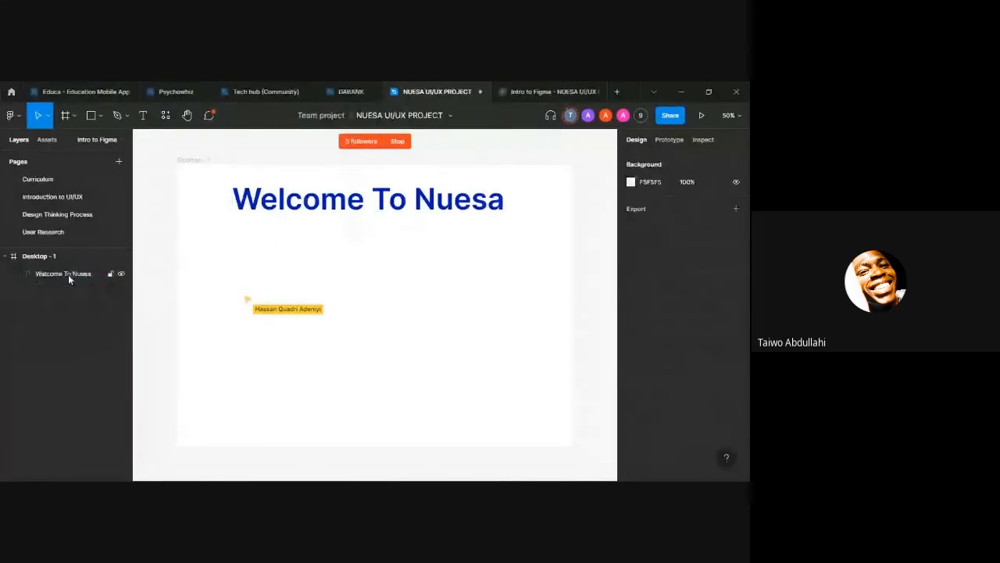
{"action": "left_click", "coordinate": [68, 274]}
{"action": "key", "text": "Delete"}
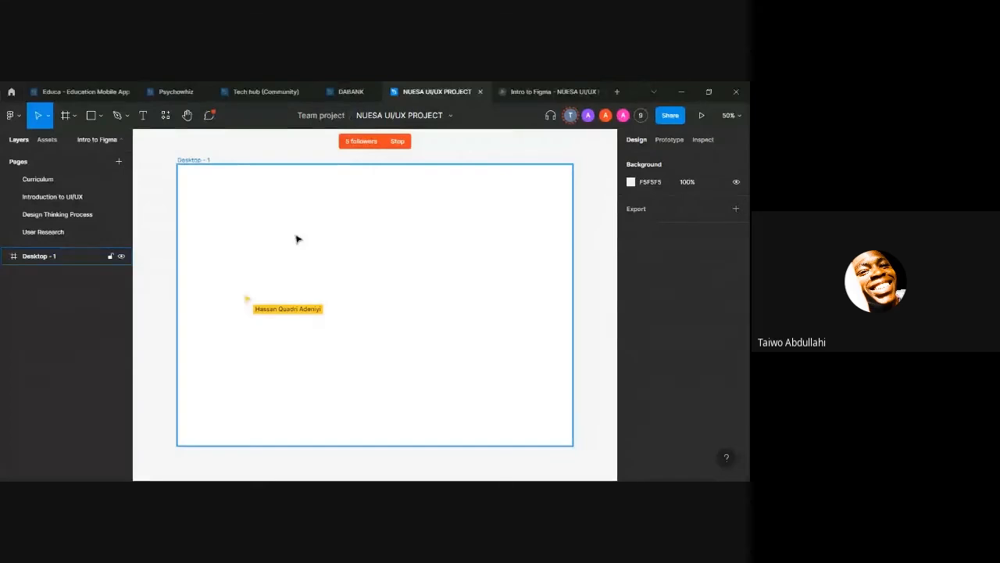
Step: Rename the Desktop - 1 frame as "Sign up page"
{"action": "left_click", "coordinate": [191, 160]}
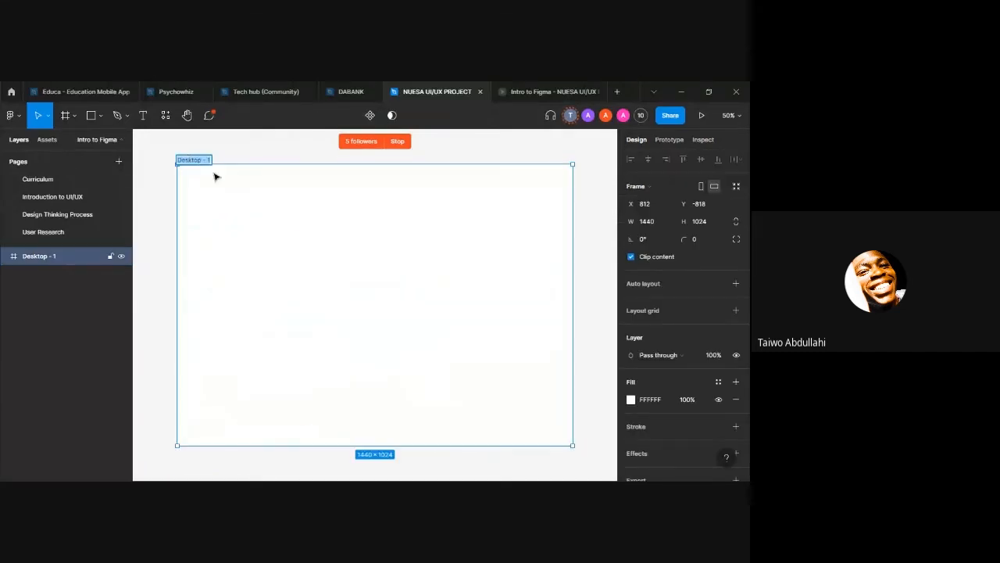
{"action": "key", "text": "BackSpace"}
{"action": "type", "text": "Sp"}
{"action": "key", "text": "BackSpace"}
{"action": "type", "text": "ign u"}
{"action": "type", "text": "p ga"}
{"action": "type", "text": "ge"}
{"action": "key", "text": "Return"}
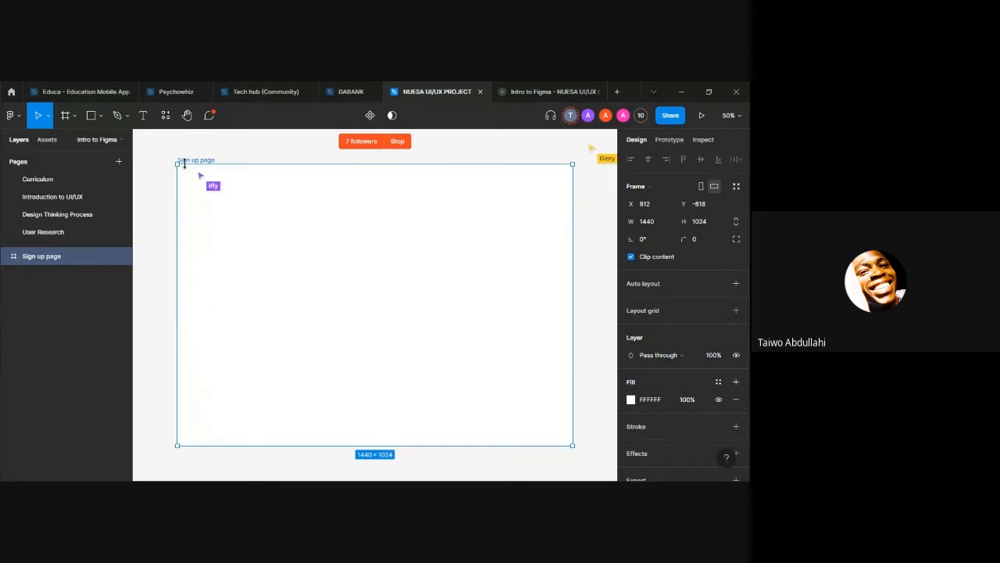
Step: Shorten the frame's layer name to "Sign up" and deselect the frame
{"action": "double_click", "coordinate": [49, 259]}
{"action": "left_click", "coordinate": [68, 256]}
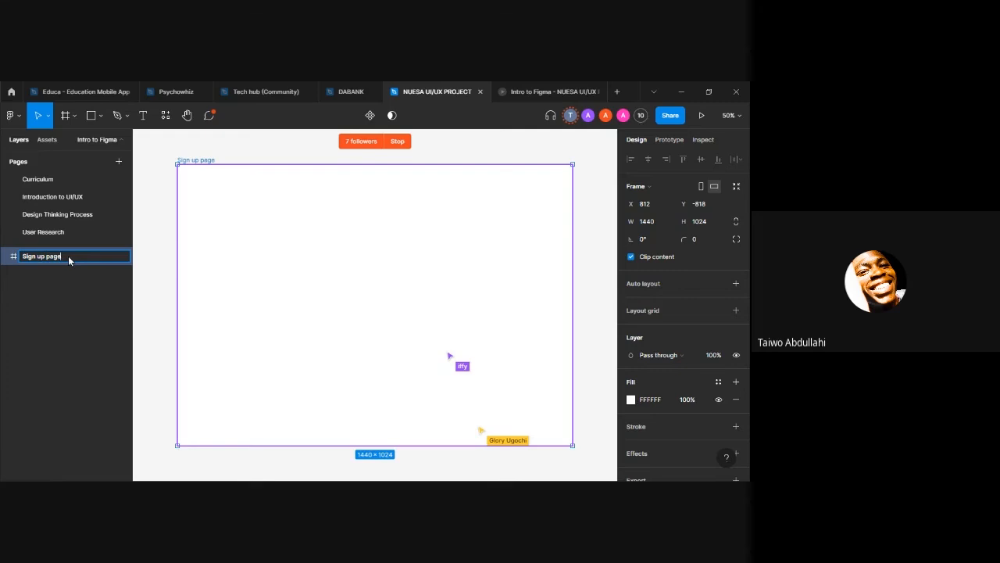
{"action": "key", "text": "BackSpace"}
{"action": "key", "text": "BackSpace"}
{"action": "key", "text": "Return"}
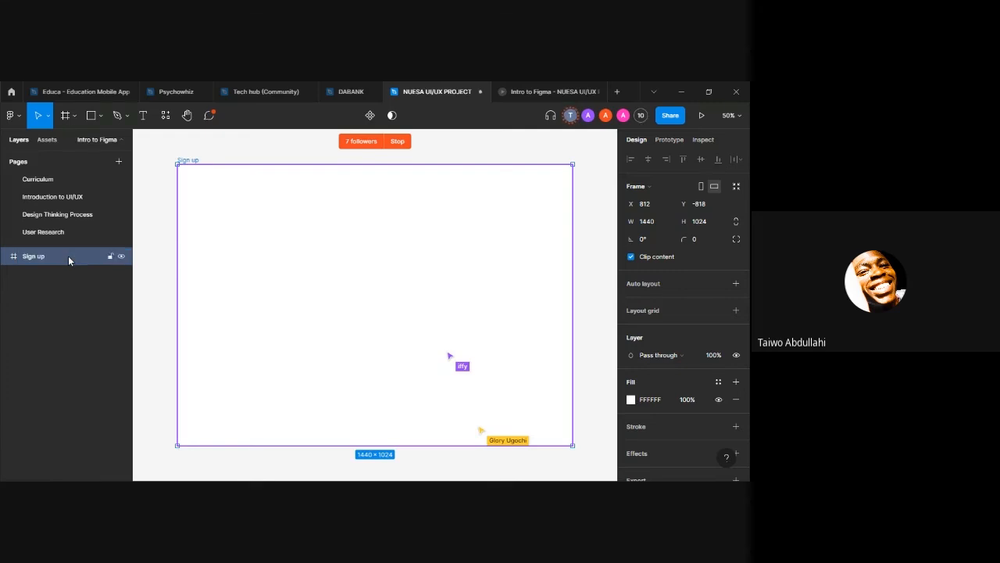
{"action": "left_click", "coordinate": [209, 160]}
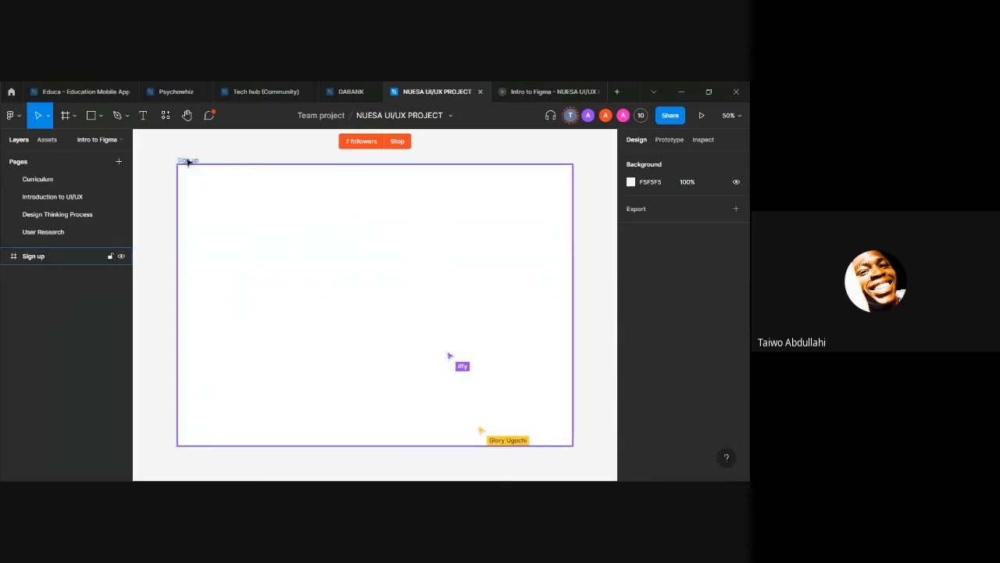
Step: Add a layout grid to the Sign up frame and change its type from Grid to Columns
{"action": "left_click", "coordinate": [188, 161]}
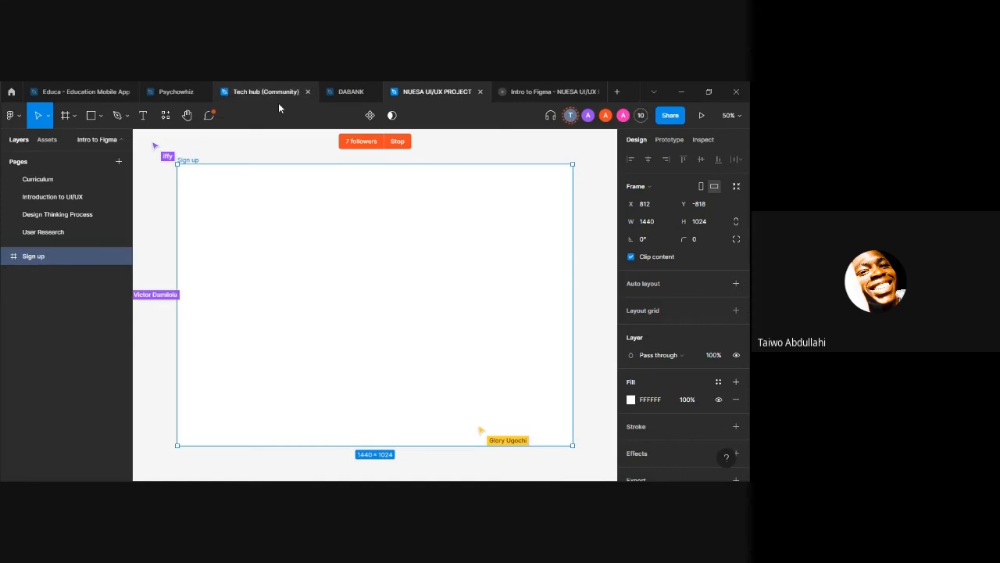
{"action": "left_click", "coordinate": [278, 152]}
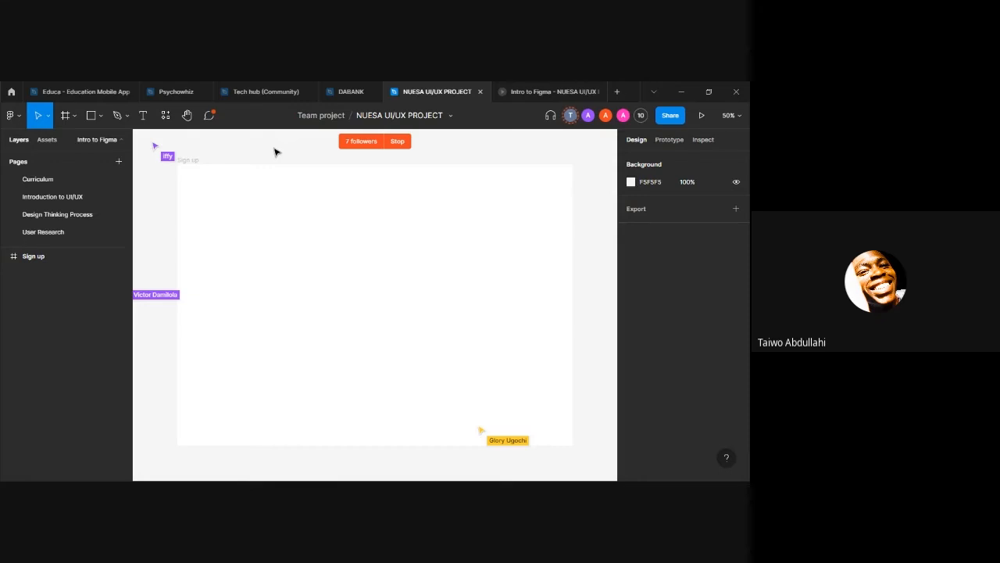
{"action": "left_click", "coordinate": [279, 175]}
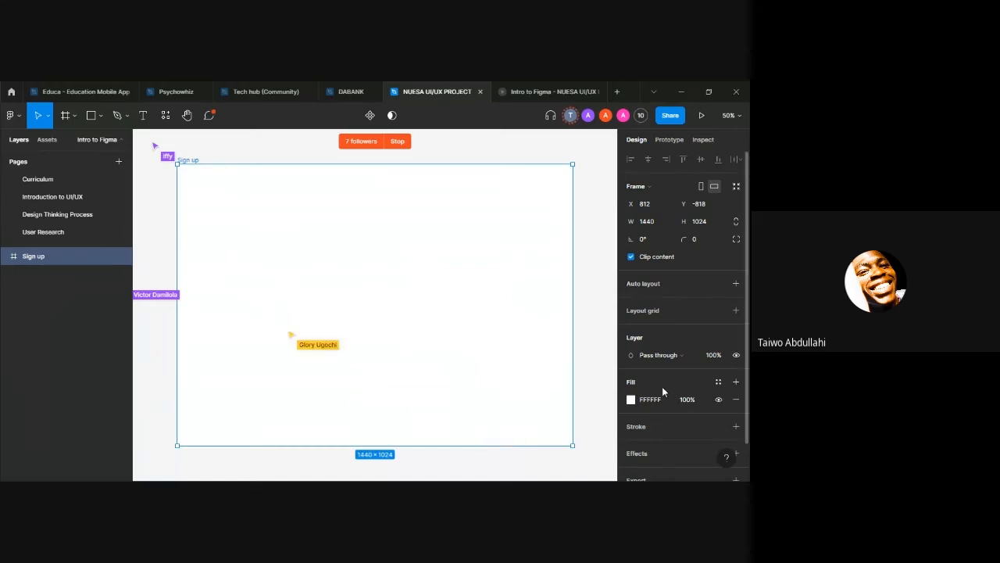
{"action": "left_click", "coordinate": [643, 311]}
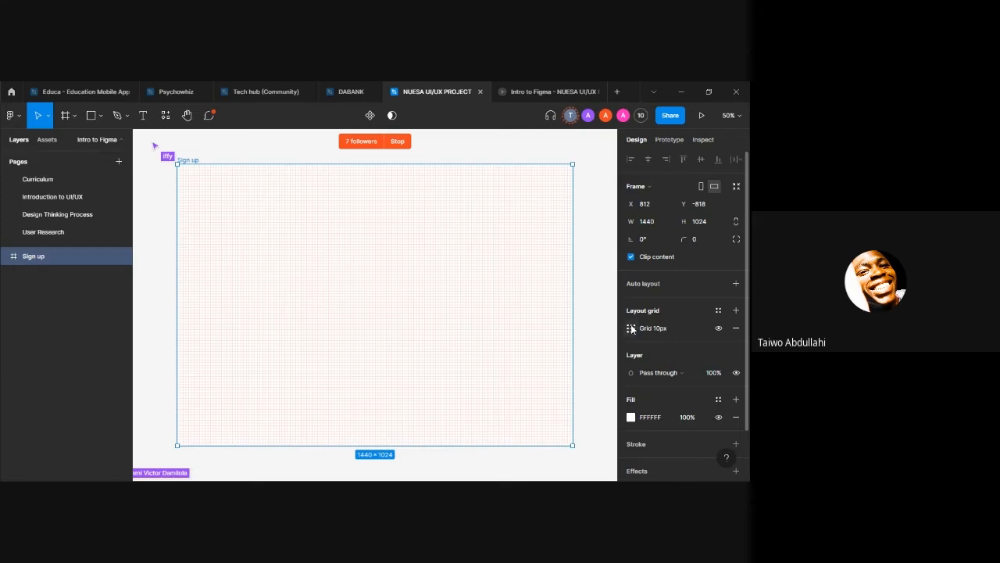
{"action": "left_click", "coordinate": [631, 328]}
{"action": "left_click", "coordinate": [502, 332]}
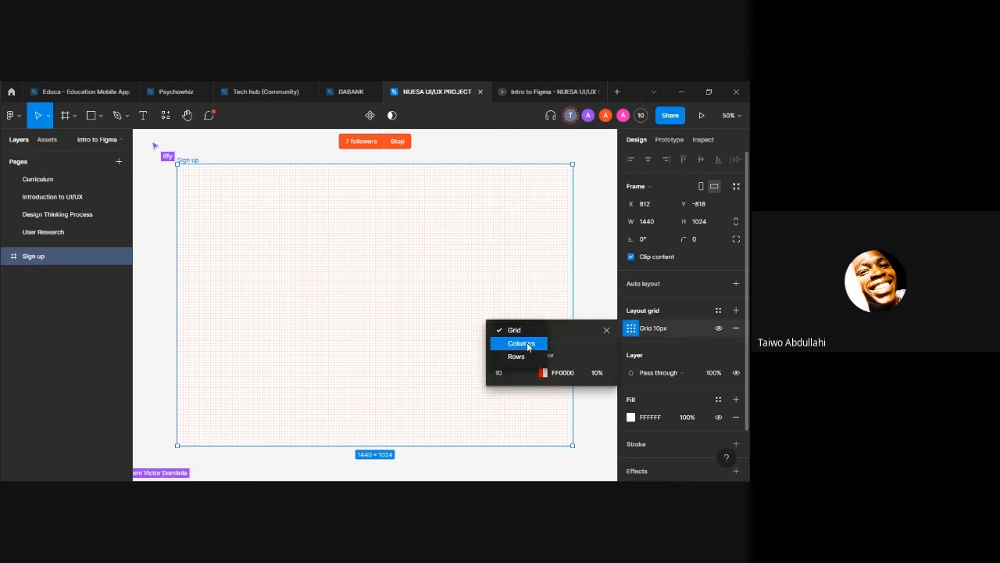
{"action": "left_click", "coordinate": [529, 345]}
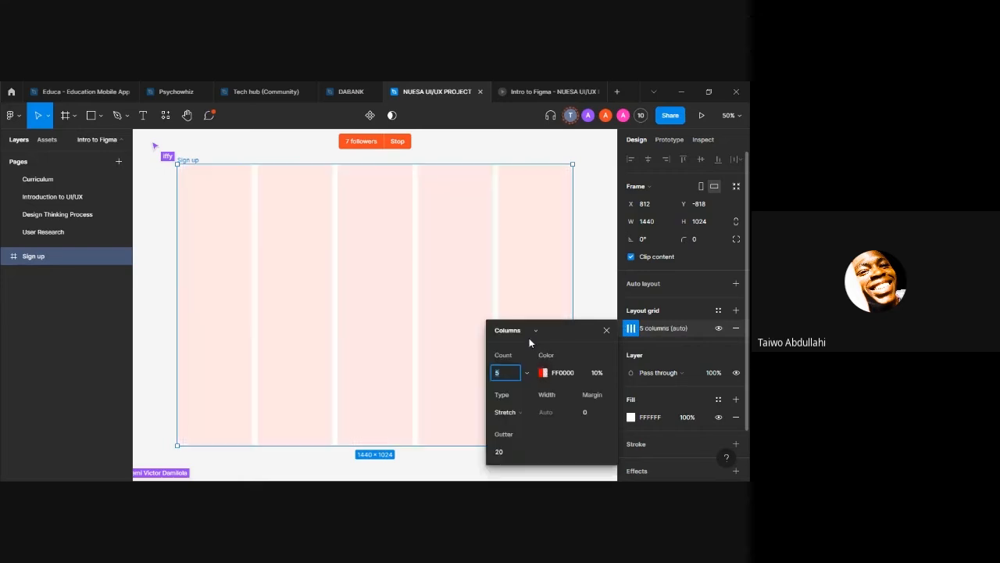
Step: Try the Rows type for the frame's layout grid and return it to Columns
{"action": "left_click", "coordinate": [525, 329]}
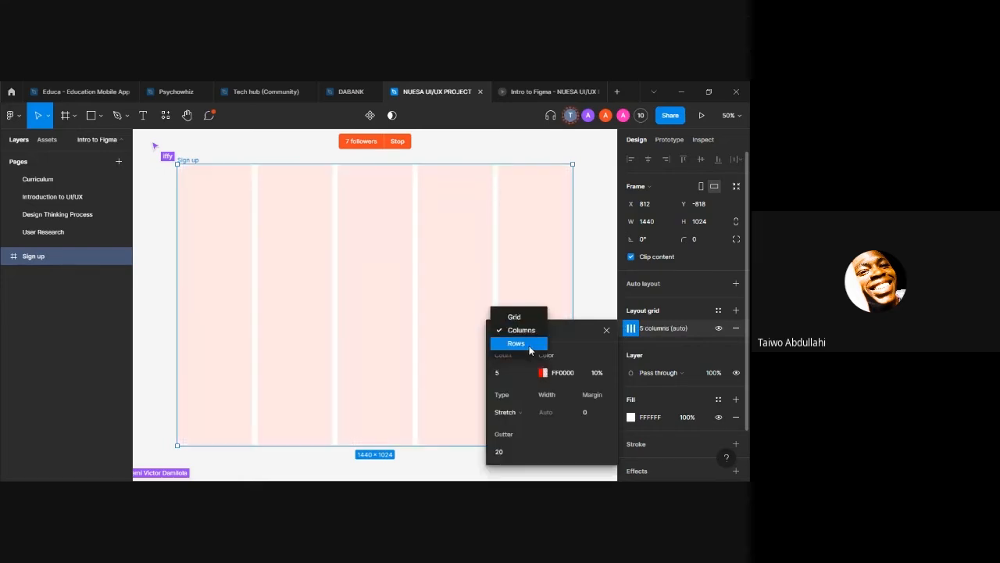
{"action": "left_click", "coordinate": [525, 341]}
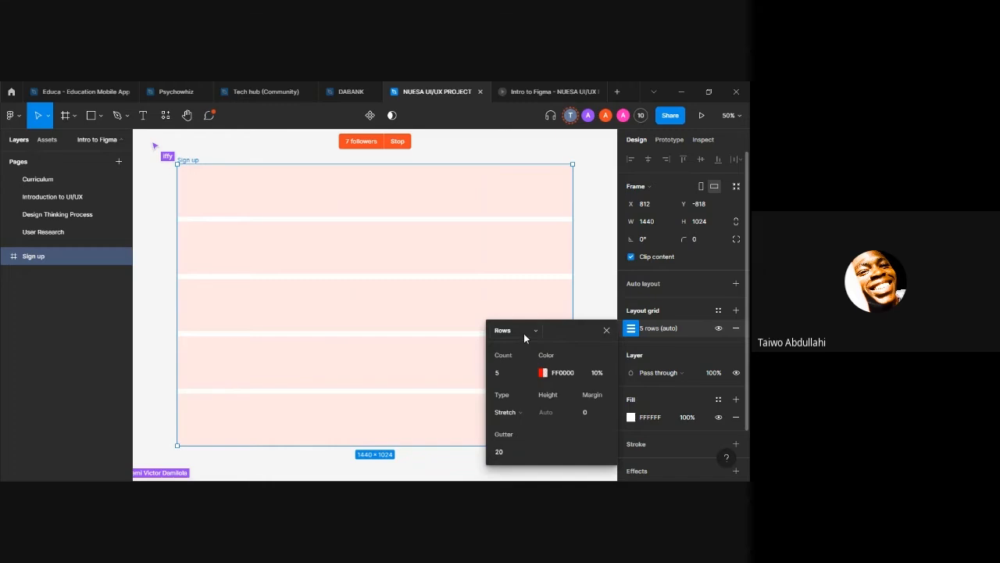
{"action": "left_click", "coordinate": [523, 332]}
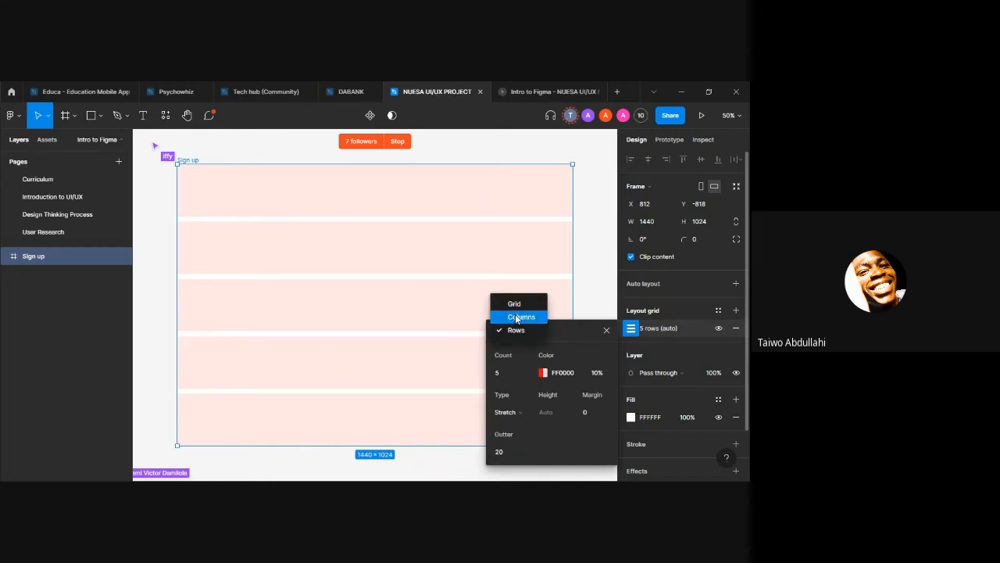
{"action": "left_click", "coordinate": [516, 317]}
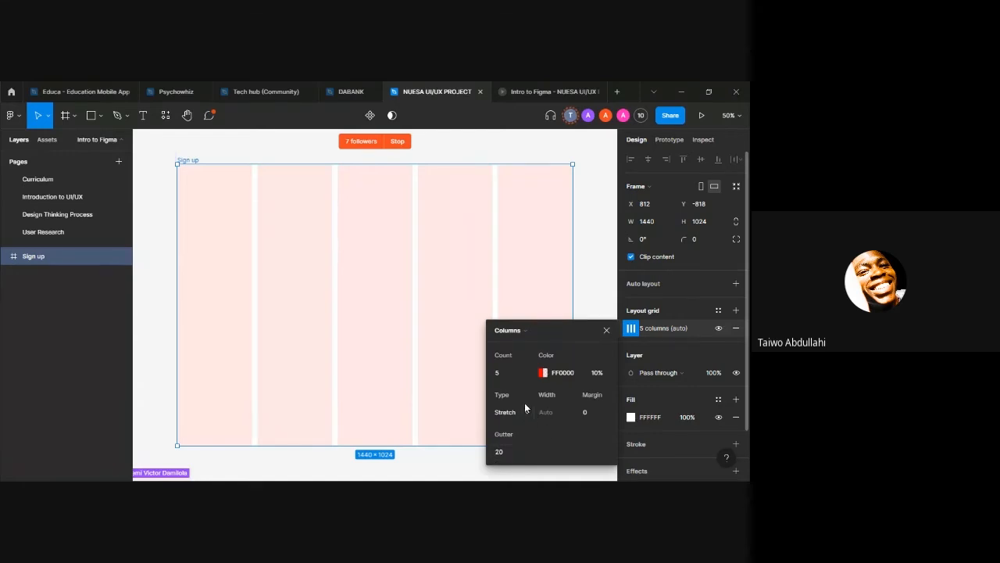
Step: Set the column grid's count to 10 and its margin to 20, and close the grid settings
{"action": "left_click", "coordinate": [507, 370]}
{"action": "type", "text": "10"}
{"action": "key", "text": "Return"}
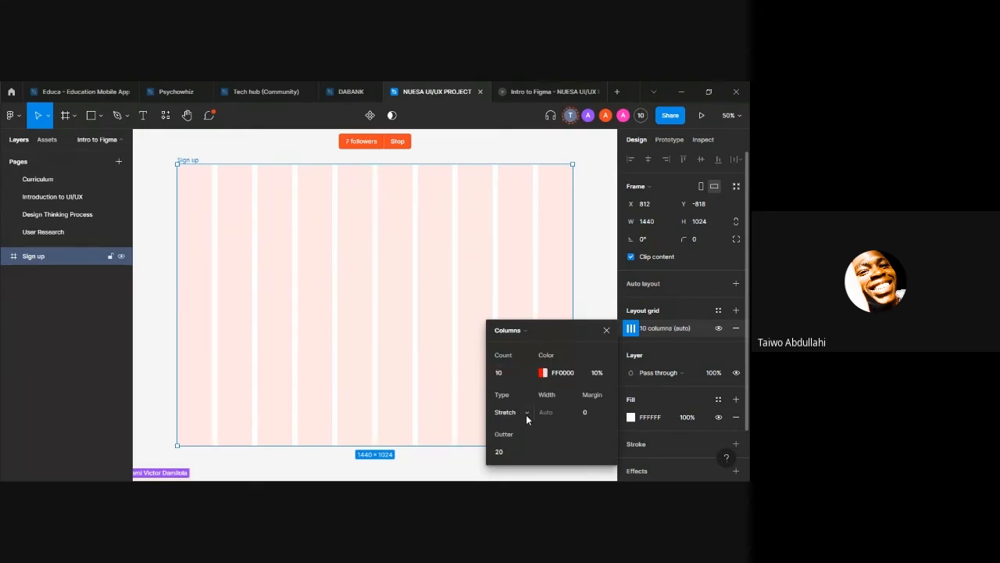
{"action": "left_click", "coordinate": [598, 414]}
{"action": "type", "text": "10"}
{"action": "key", "text": "Return"}
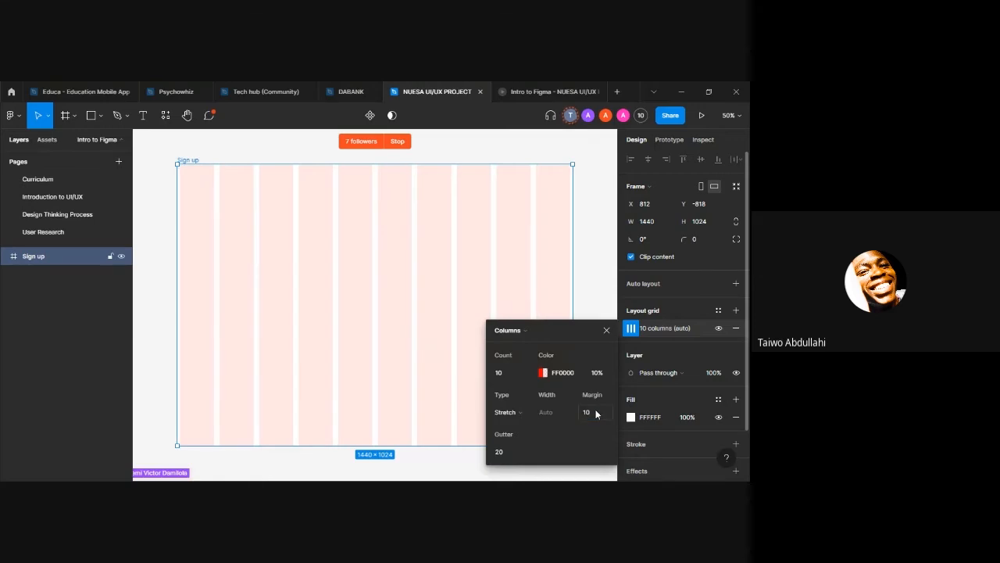
{"action": "left_click", "coordinate": [596, 413]}
{"action": "type", "text": "20"}
{"action": "key", "text": "Return"}
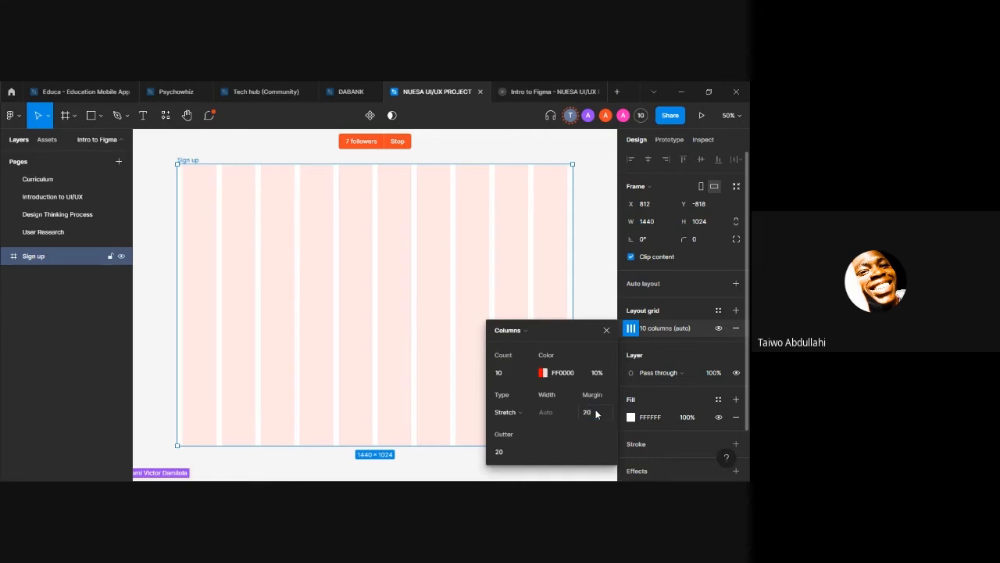
{"action": "left_click", "coordinate": [607, 330]}
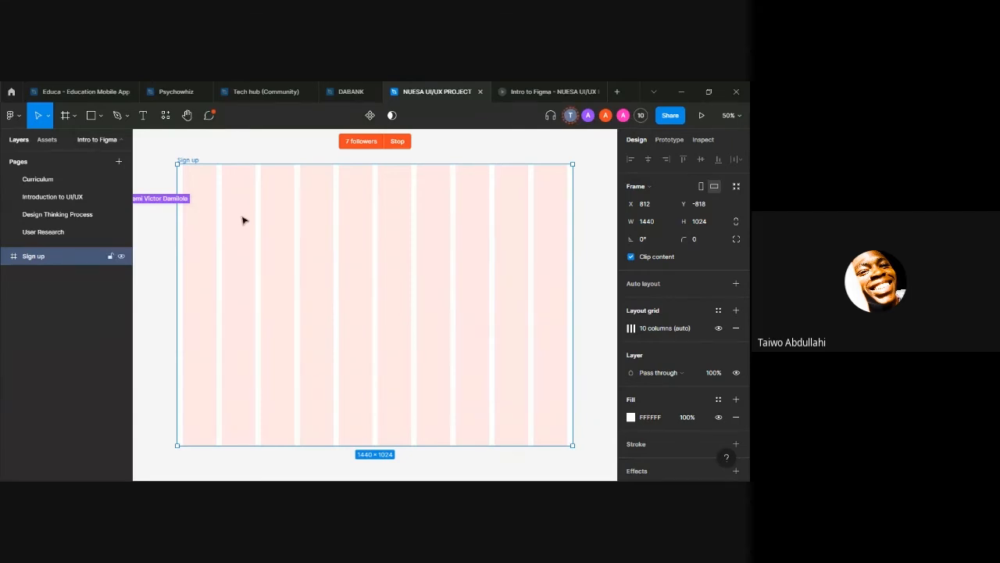
Step: Draw a rectangle about 264 × 44 across the first two grid columns near the frame's top, and delete it
{"action": "key", "text": "r"}
{"action": "left_click_drag", "start_coordinate": [182, 177], "coordinate": [257, 210]}
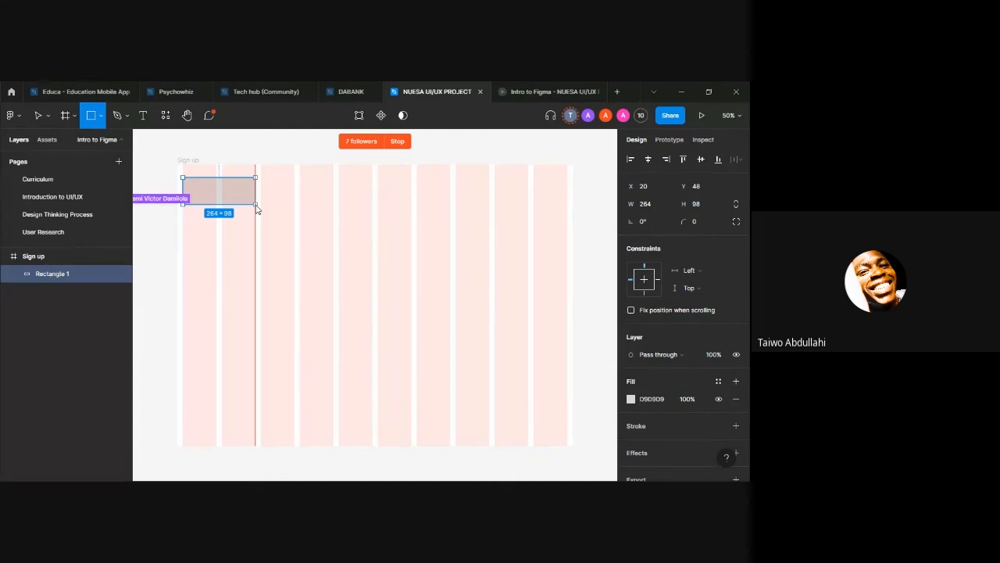
{"action": "left_click_drag", "start_coordinate": [257, 209], "coordinate": [258, 211]}
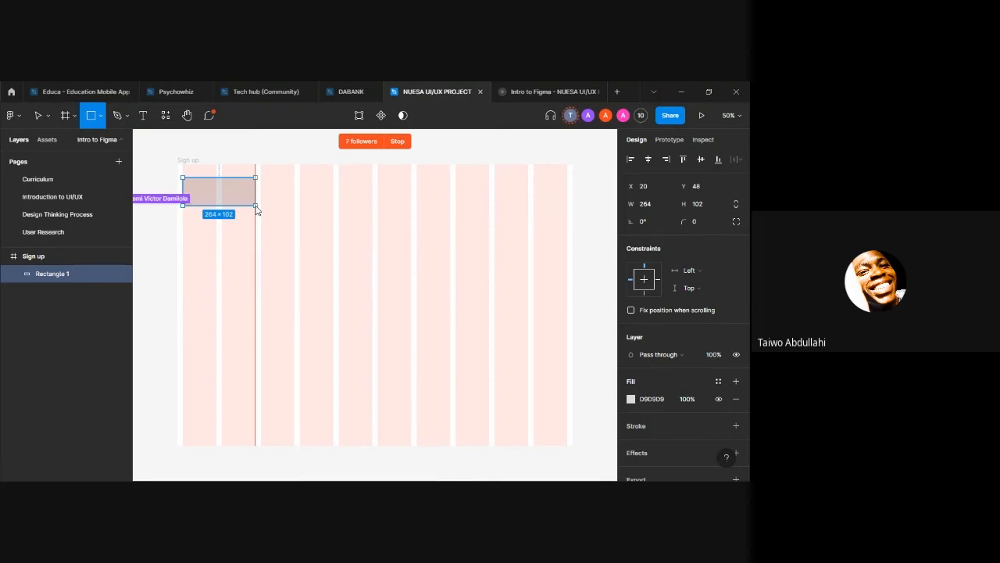
{"action": "mouse_move", "coordinate": [257, 210]}
{"action": "left_mouse_down"}
{"action": "mouse_move", "coordinate": [297, 211]}
{"action": "mouse_move", "coordinate": [259, 189]}
{"action": "left_mouse_up"}
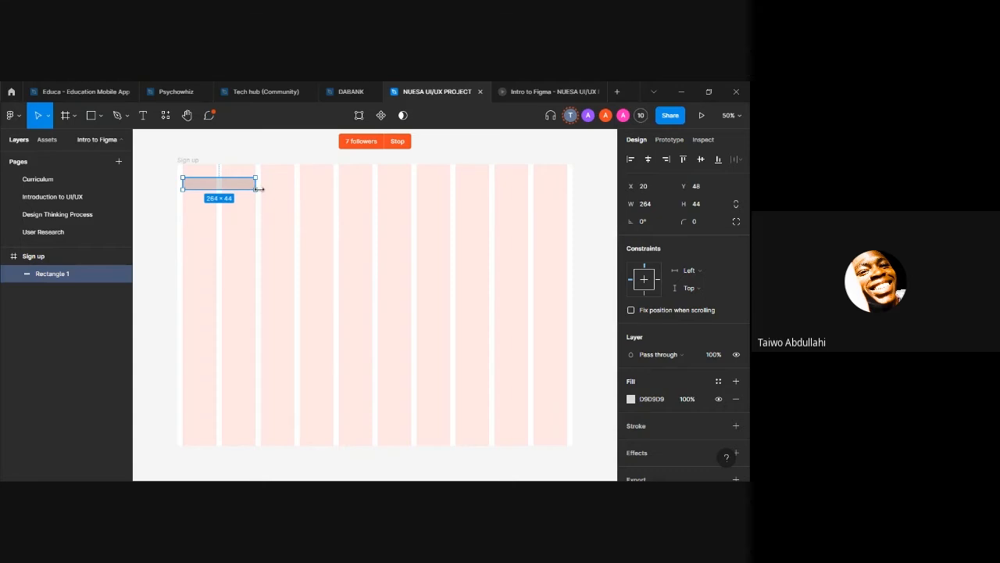
{"action": "key", "text": "Delete"}
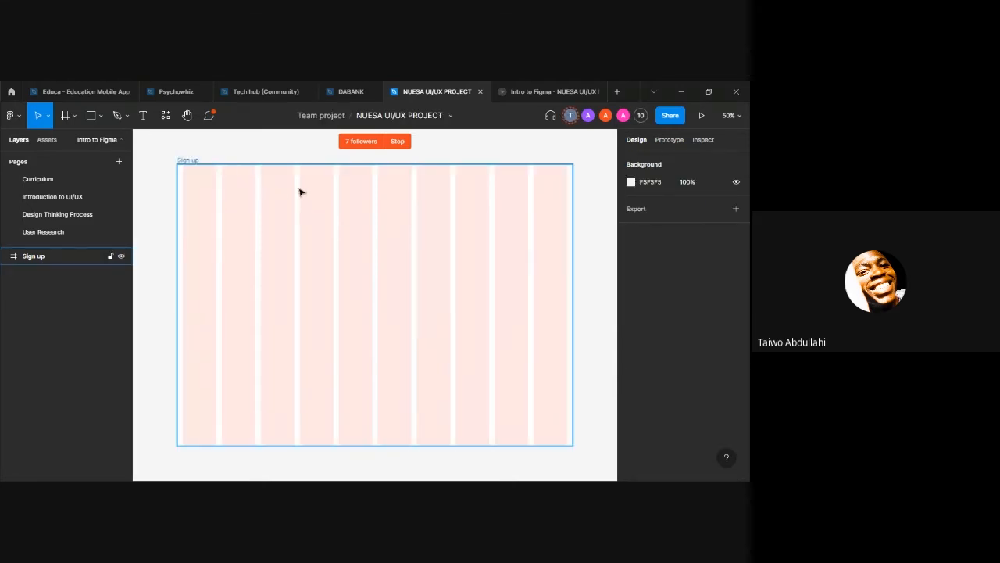
Step: Draw a full-height rectangle about 858 × 1024 over the Sign up frame's first six columns, starting at its left edge
{"action": "left_click", "coordinate": [271, 162]}
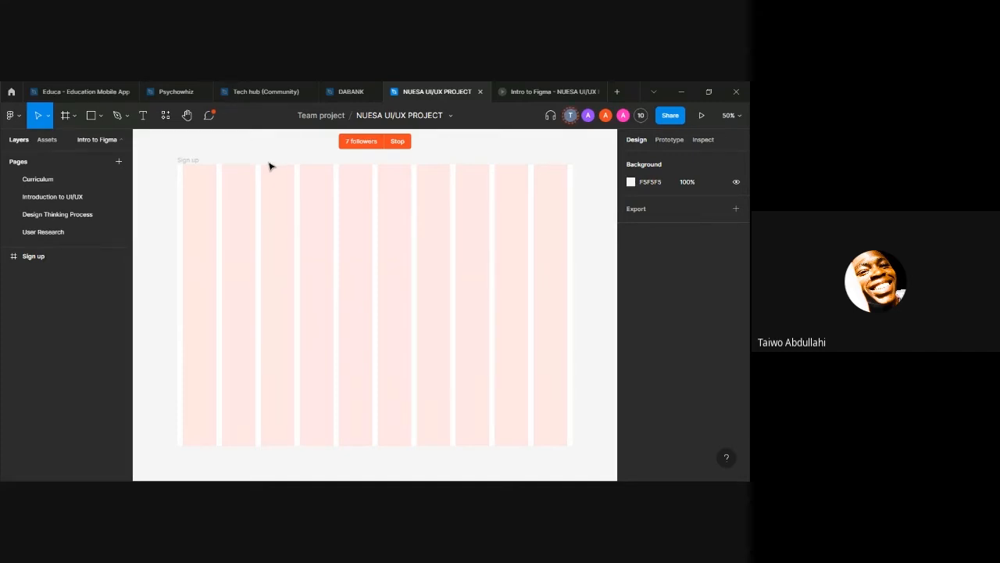
{"action": "left_click", "coordinate": [187, 199]}
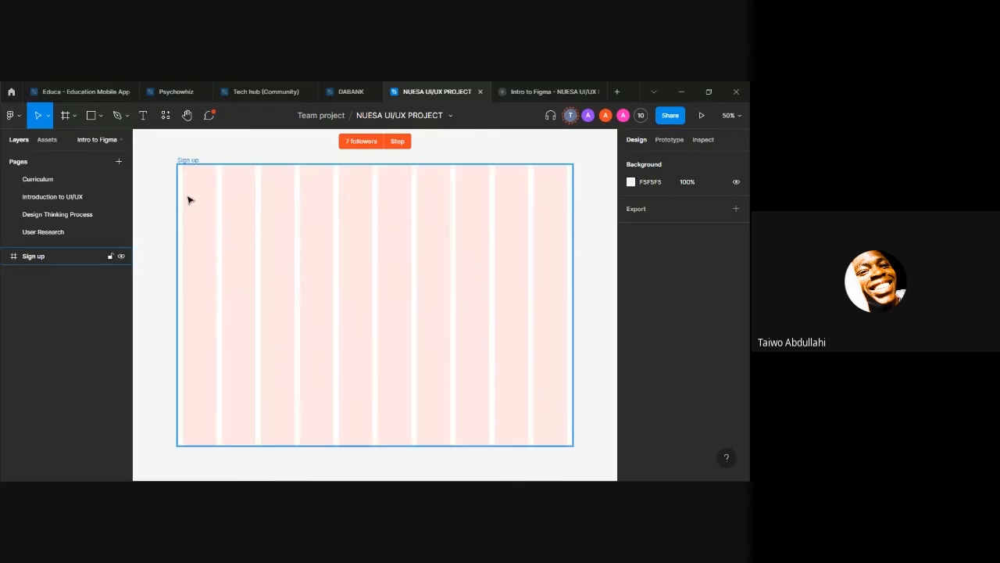
{"action": "key", "text": "r"}
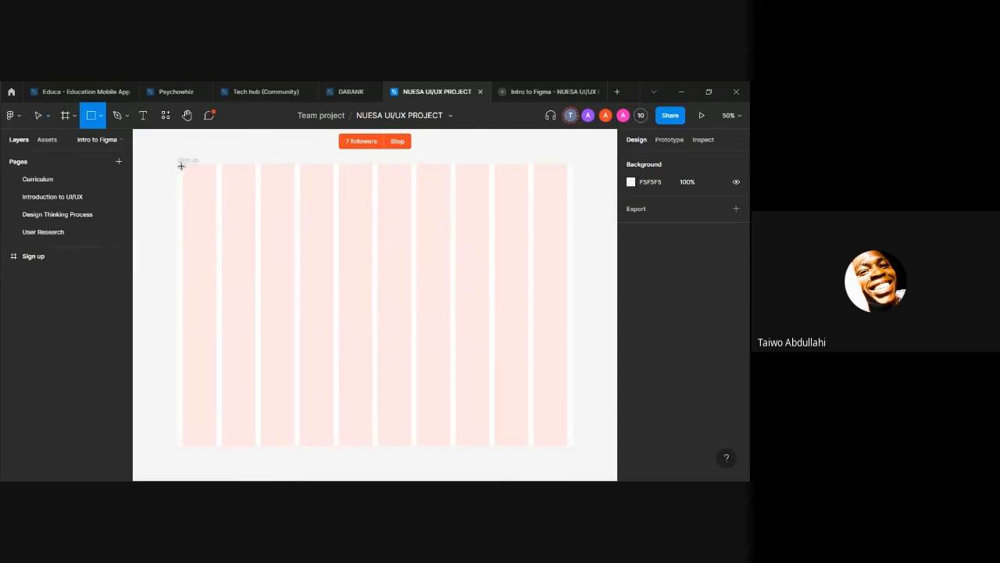
{"action": "left_click_drag", "start_coordinate": [178, 165], "coordinate": [412, 446]}
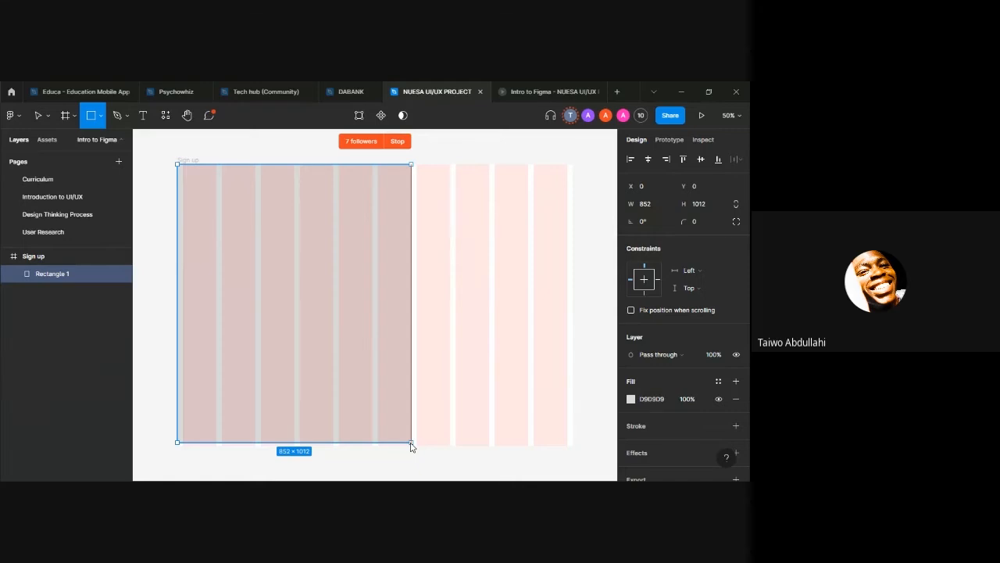
{"action": "left_click_drag", "start_coordinate": [412, 446], "coordinate": [414, 450]}
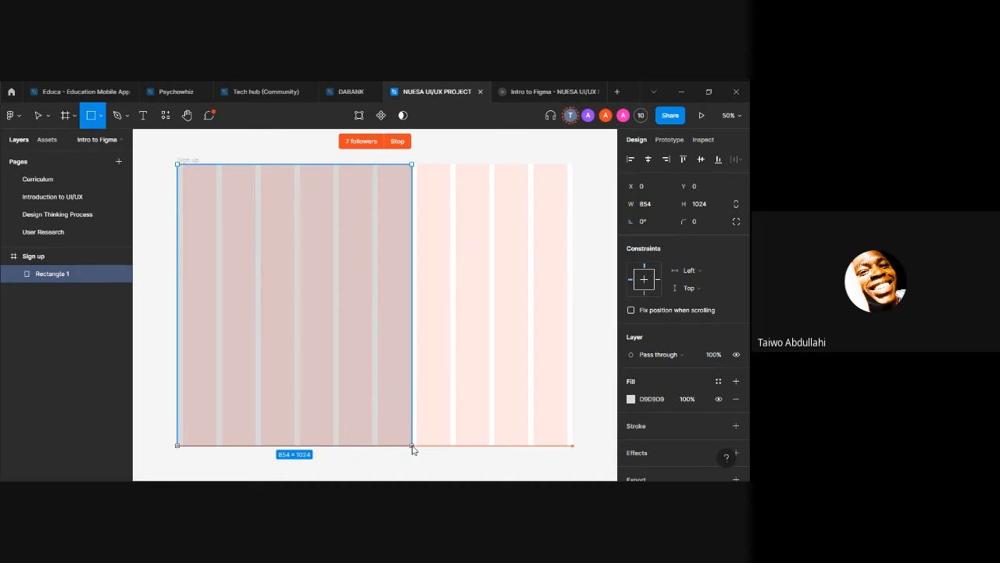
{"action": "left_click_drag", "start_coordinate": [413, 449], "coordinate": [413, 450]}
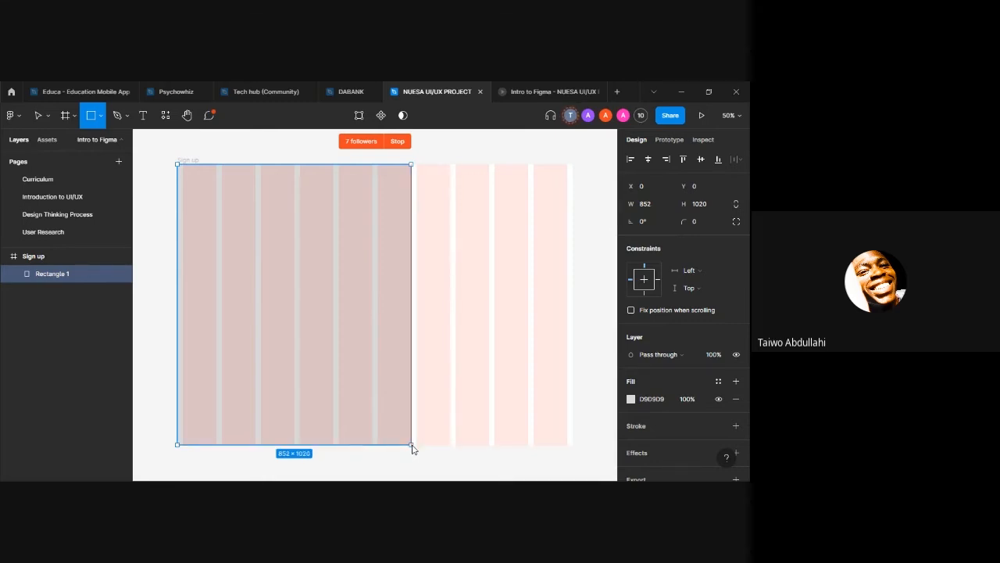
{"action": "mouse_move", "coordinate": [414, 450]}
{"action": "left_mouse_down"}
{"action": "mouse_move", "coordinate": [406, 444]}
{"action": "mouse_move", "coordinate": [413, 449]}
{"action": "left_mouse_up"}
{"action": "left_click_drag", "start_coordinate": [382, 363], "coordinate": [380, 362]}
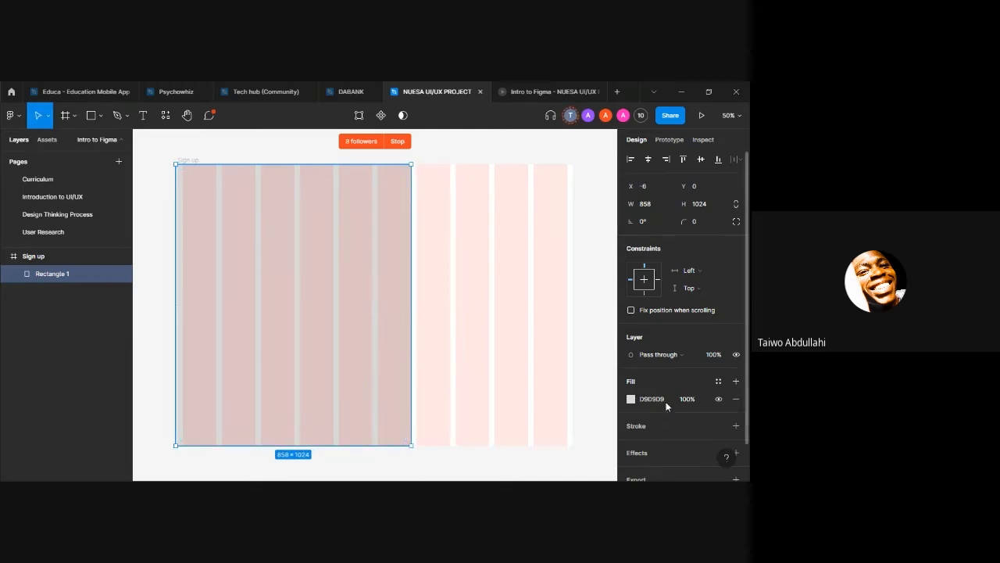
Step: Fill the large rectangle with the solid deep blue 1B00C3
{"action": "left_click", "coordinate": [632, 398]}
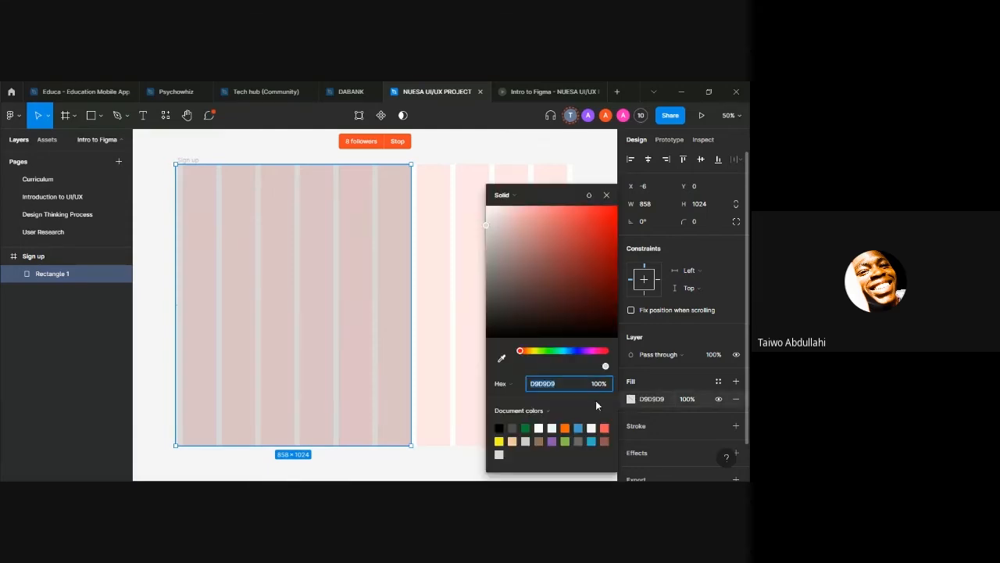
{"action": "left_click", "coordinate": [581, 352]}
{"action": "left_click", "coordinate": [614, 247]}
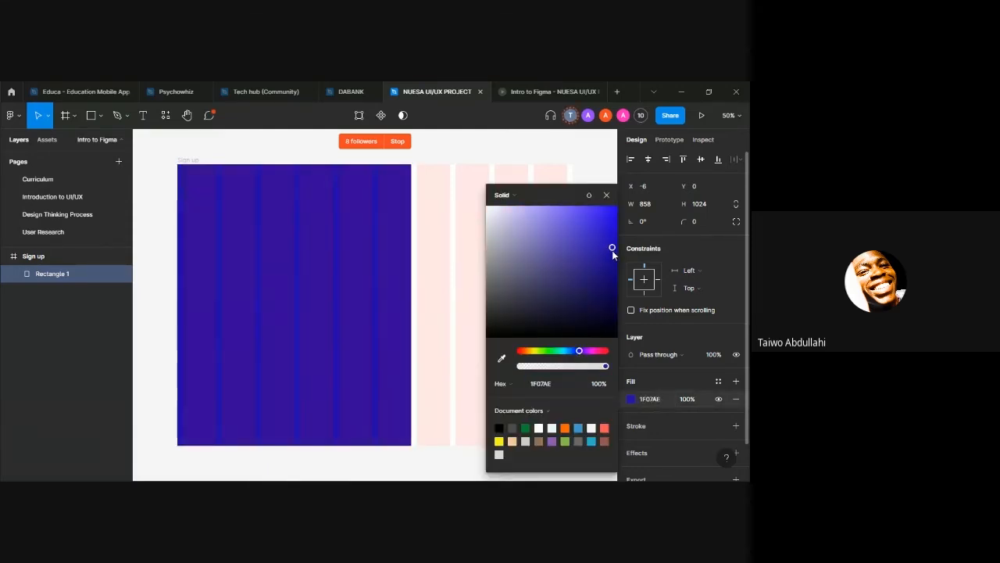
{"action": "mouse_move", "coordinate": [616, 247]}
{"action": "left_mouse_down"}
{"action": "mouse_move", "coordinate": [614, 228]}
{"action": "mouse_move", "coordinate": [618, 236]}
{"action": "left_mouse_up"}
{"action": "left_click", "coordinate": [606, 195]}
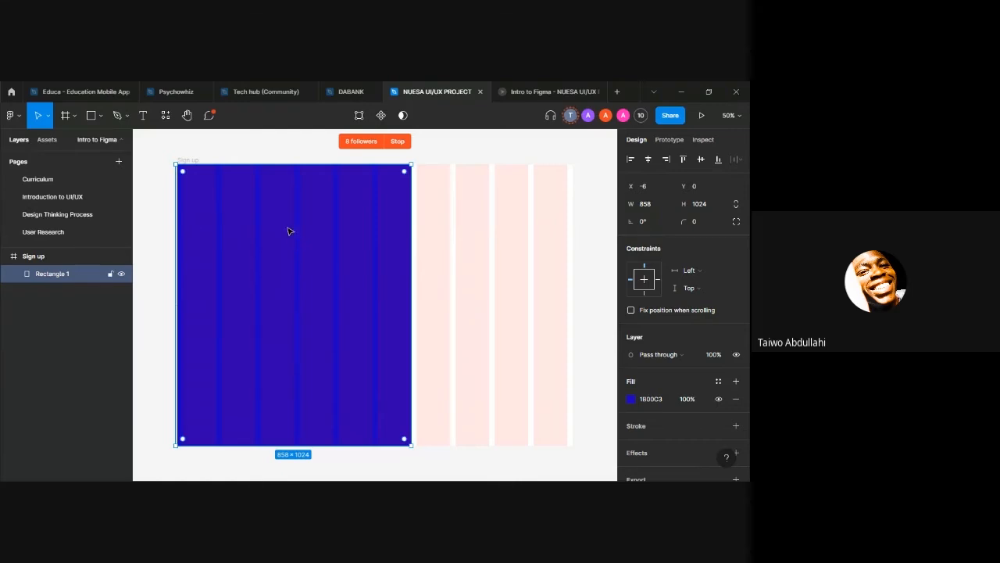
Step: Edit the blue rectangle's points, moving its lower-right corner along the frame's bottom edge to about X 502 for a slanted side
{"action": "double_click", "coordinate": [254, 219]}
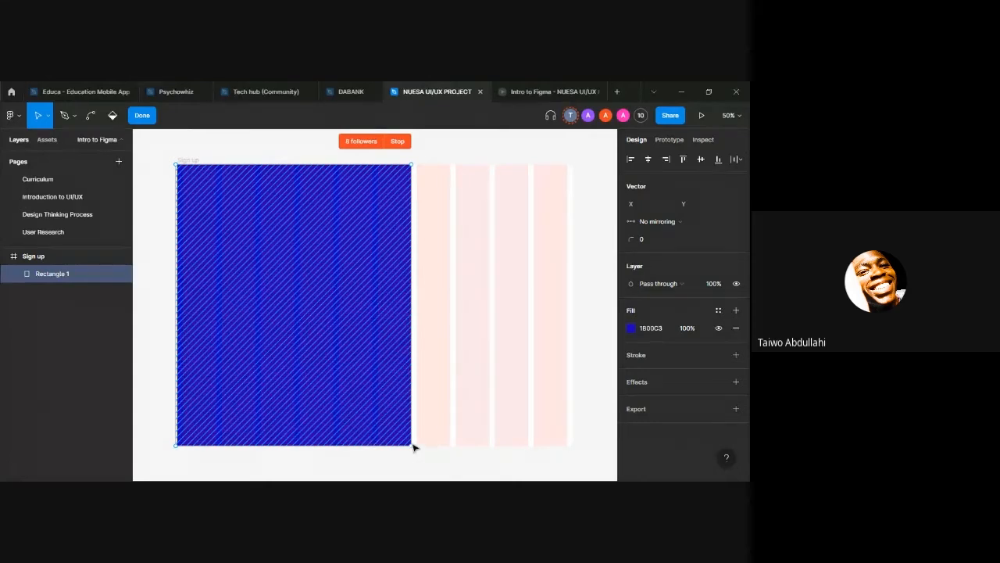
{"action": "mouse_move", "coordinate": [414, 447]}
{"action": "left_mouse_down"}
{"action": "mouse_move", "coordinate": [346, 364]}
{"action": "mouse_move", "coordinate": [411, 445]}
{"action": "left_mouse_up"}
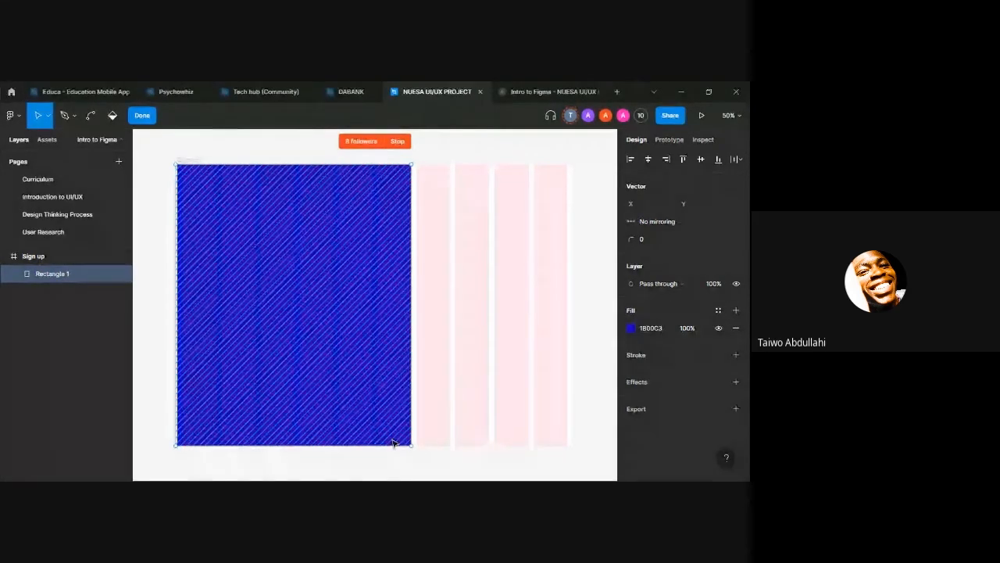
{"action": "left_click_drag", "start_coordinate": [413, 314], "coordinate": [181, 449]}
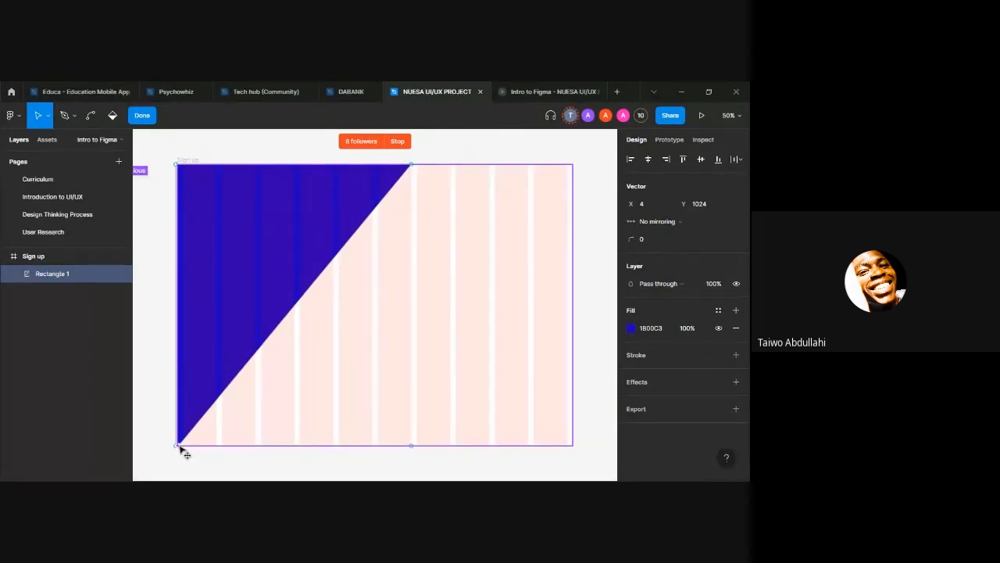
{"action": "left_click_drag", "start_coordinate": [181, 450], "coordinate": [319, 450]}
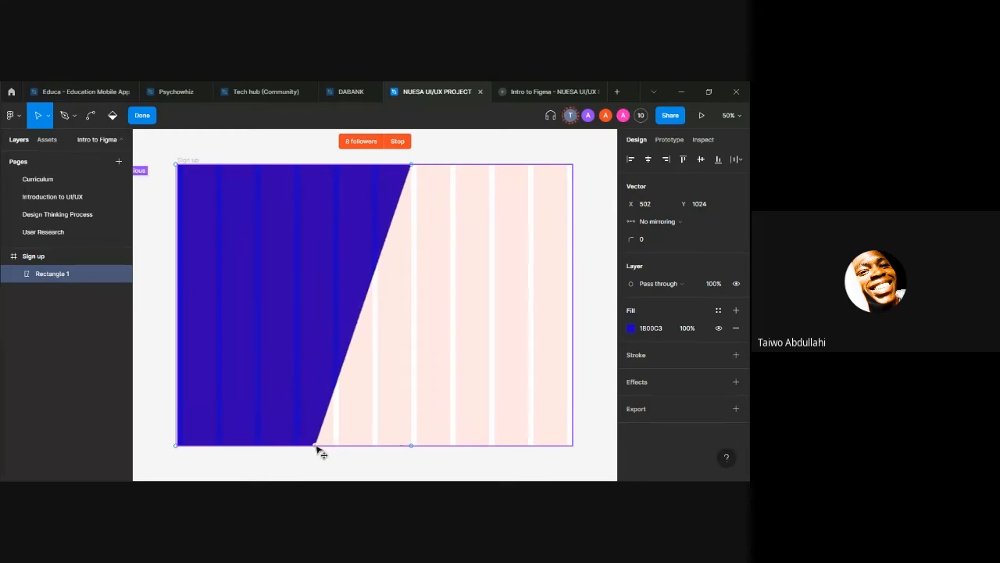
{"action": "left_click", "coordinate": [461, 161]}
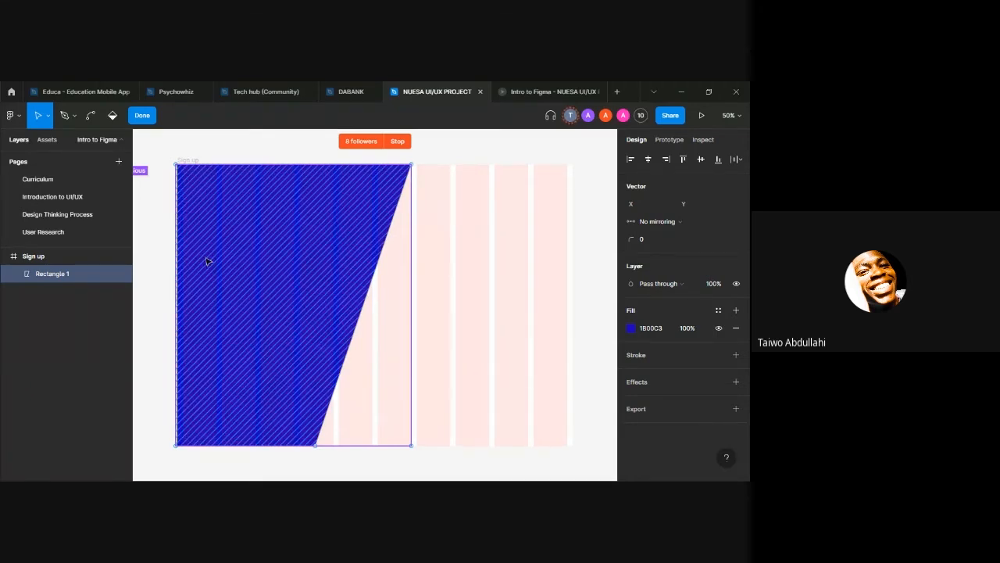
Step: Shift the slanted blue shape slightly to the right within the frame, and leave vector editing with nothing selected
{"action": "left_click_drag", "start_coordinate": [209, 261], "coordinate": [208, 257]}
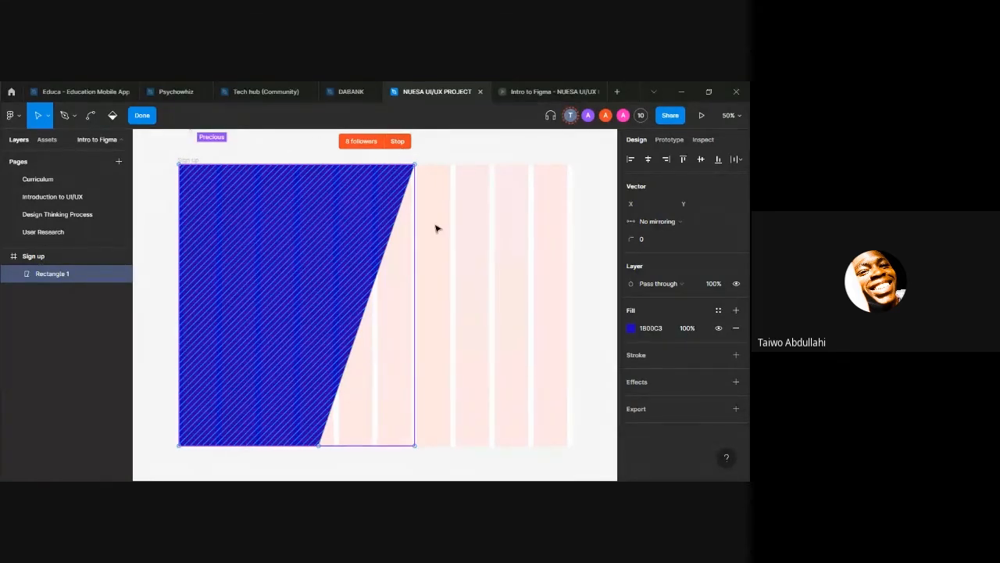
{"action": "key", "text": "Escape"}
{"action": "key", "text": "Escape"}
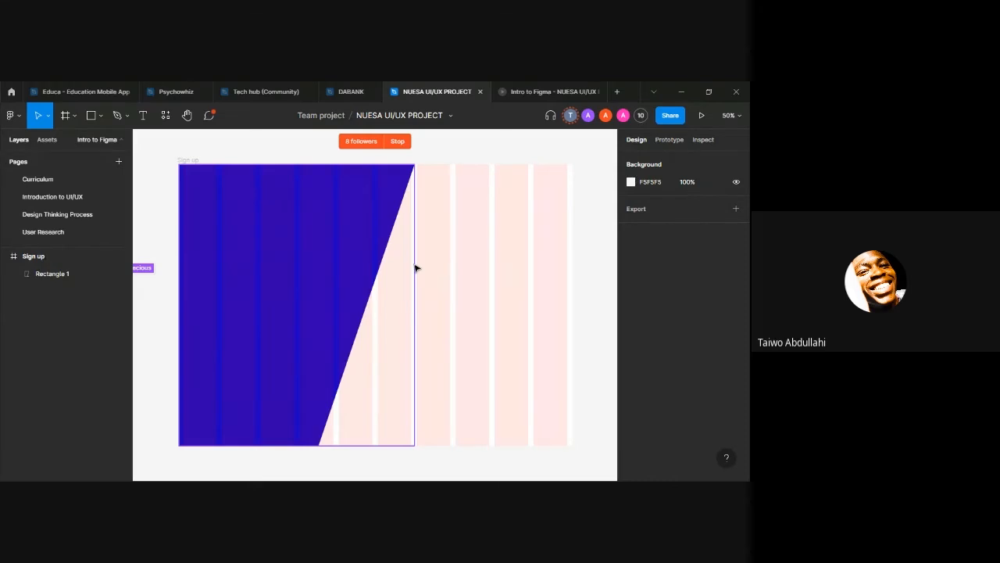
Step: Preview the Sign up page in the prototype view to check the blue panel's edges, and return to the design file
{"action": "left_click", "coordinate": [509, 93]}
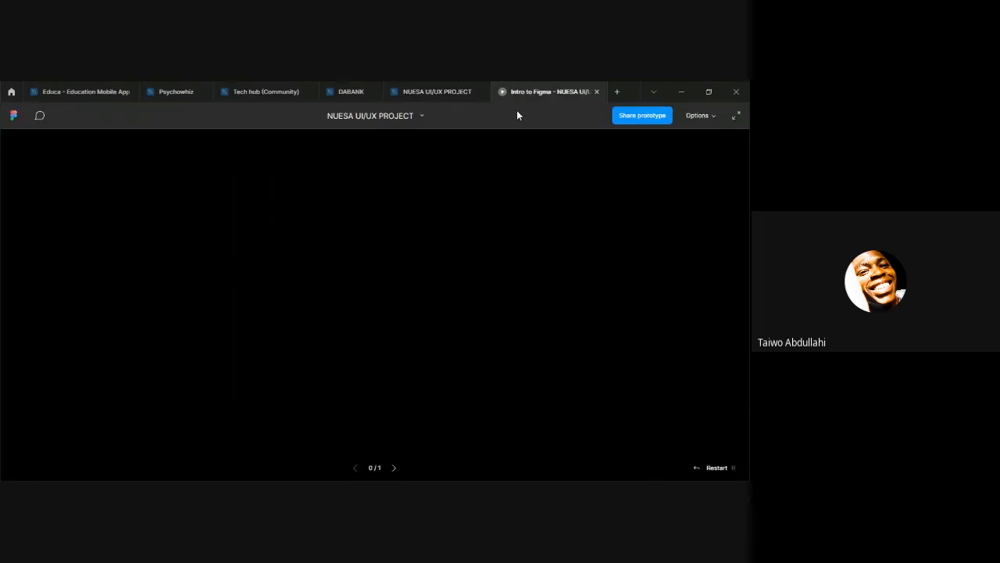
{"action": "mouse_move", "coordinate": [515, 117]}
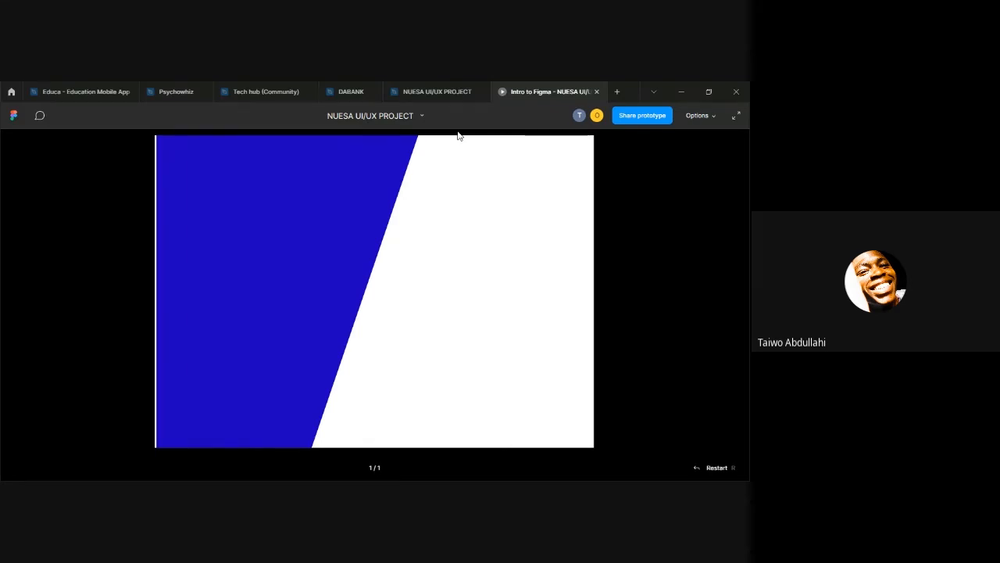
{"action": "left_click", "coordinate": [441, 90]}
Step: Nudge the slanted blue panel to X -14, Y -1 so it covers the Sign up frame's left edge, comparing it with the prototype preview
{"action": "left_click", "coordinate": [240, 235]}
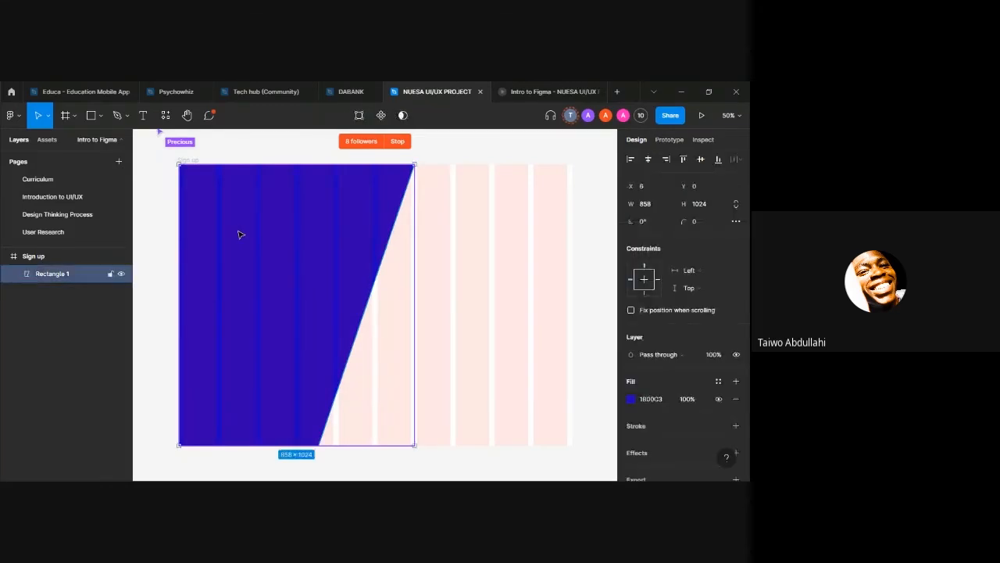
{"action": "key", "text": "shift+Left"}
{"action": "key", "text": "shift+Right"}
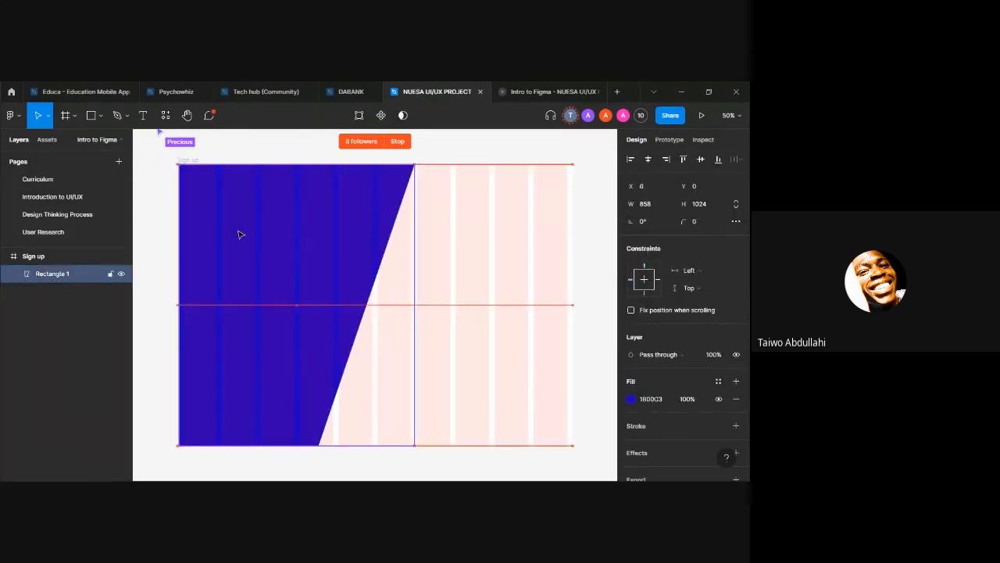
{"action": "left_click", "coordinate": [517, 94]}
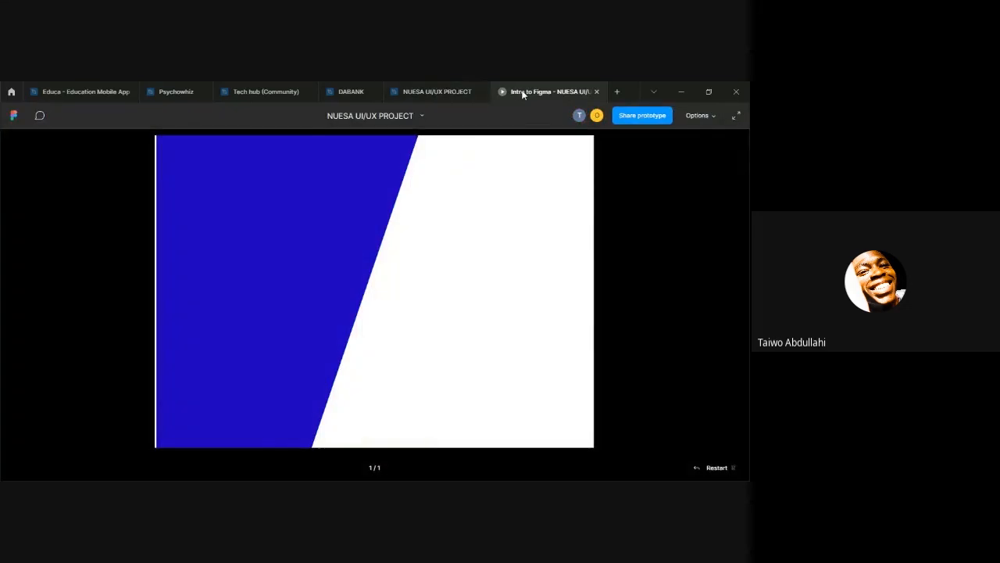
{"action": "left_click", "coordinate": [411, 95]}
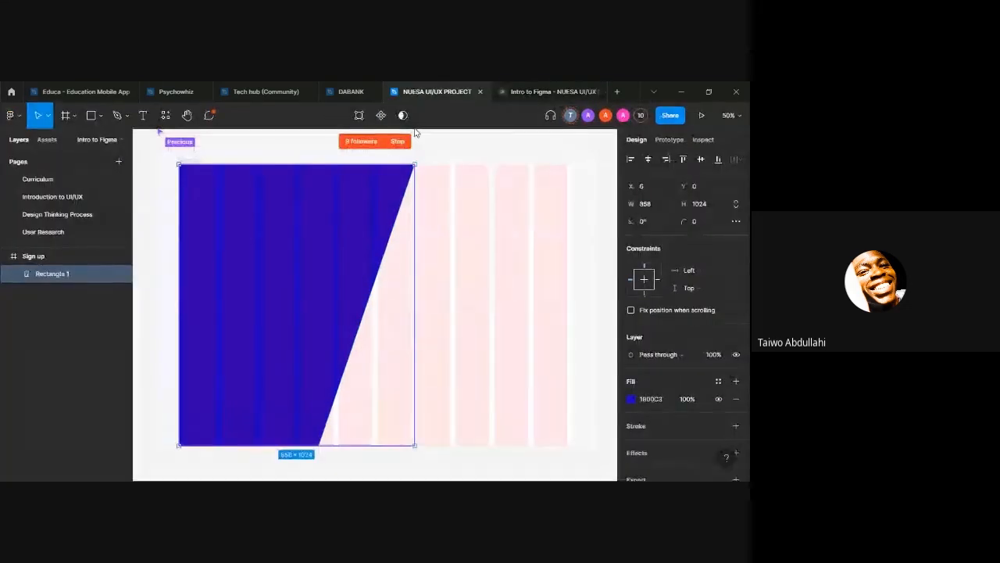
{"action": "key", "text": "Up"}
{"action": "key", "text": "shift+Left"}
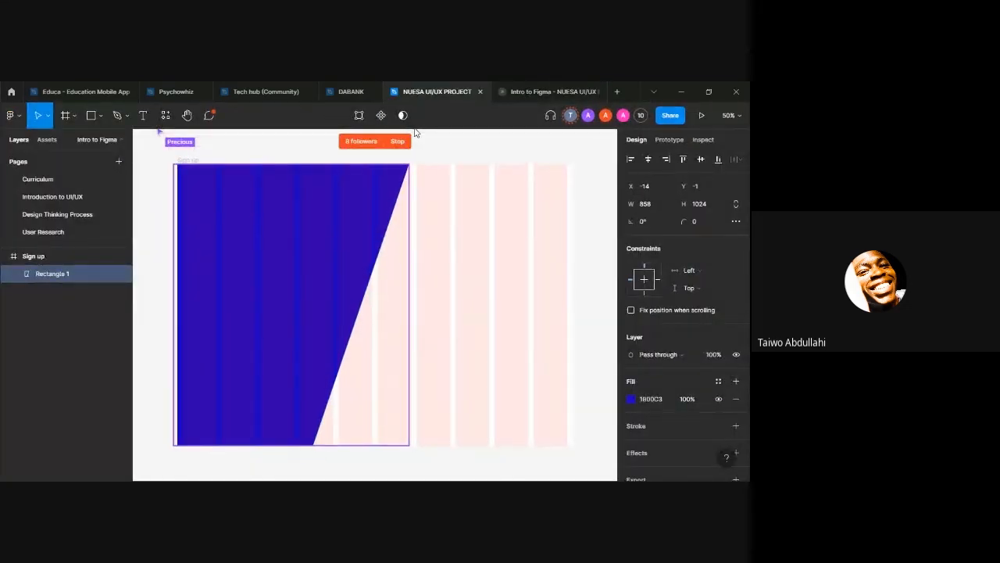
Step: Check the repositioned blue panel in the prototype preview, and return to the design file with nothing selected
{"action": "left_click", "coordinate": [512, 94]}
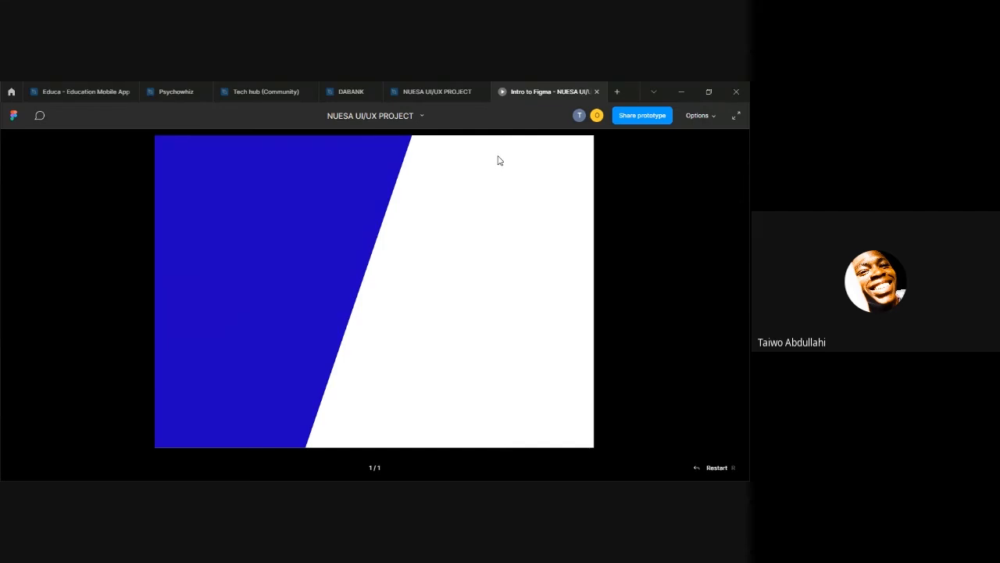
{"action": "left_click", "coordinate": [431, 94]}
{"action": "left_click", "coordinate": [447, 249]}
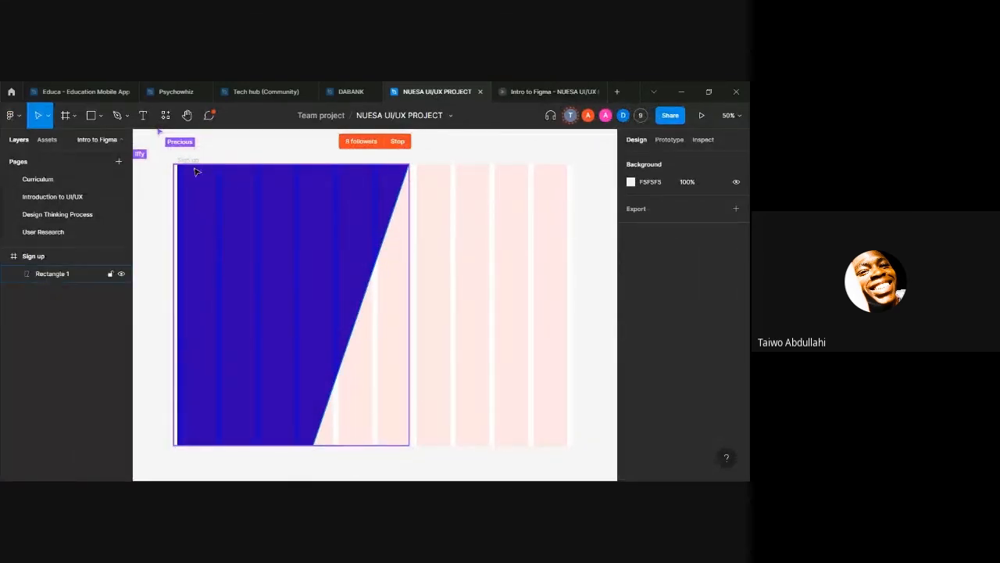
Step: Follow two collaborators from the participant list in turn to see their views of the canvas, and stop following
{"action": "scroll", "coordinate": [154, 258], "scroll_direction": "left", "scroll_amount": 5}
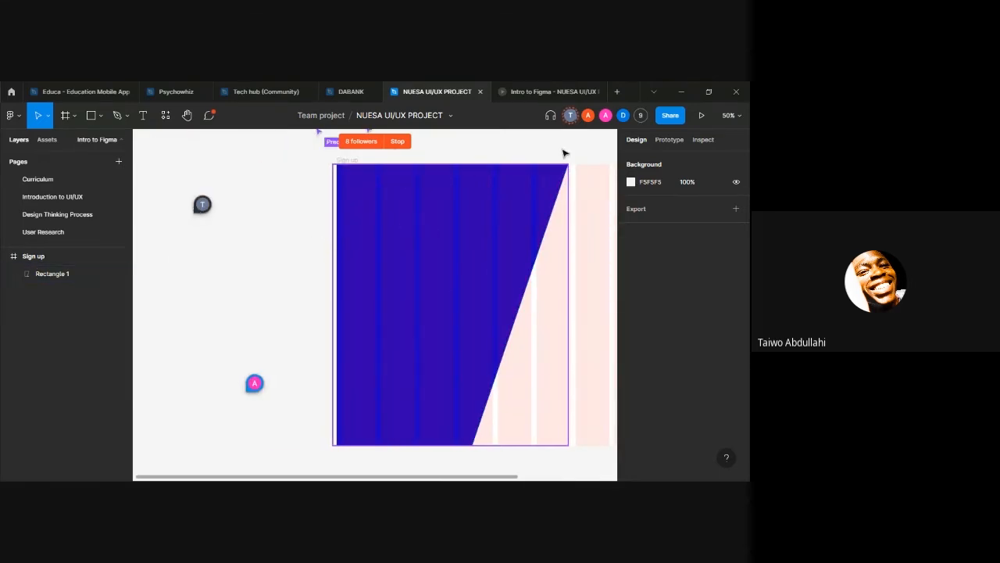
{"action": "left_click", "coordinate": [641, 115]}
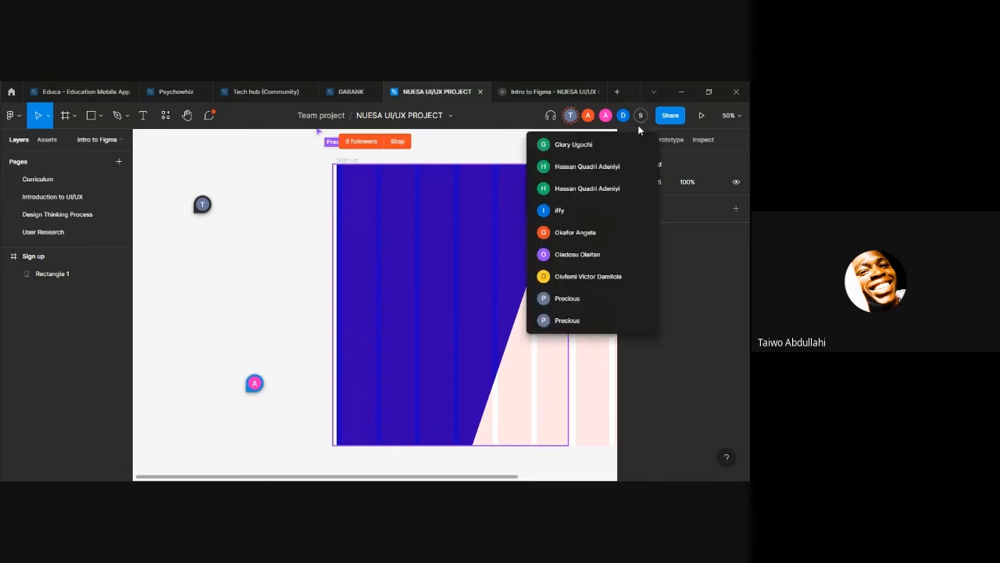
{"action": "left_click", "coordinate": [593, 297]}
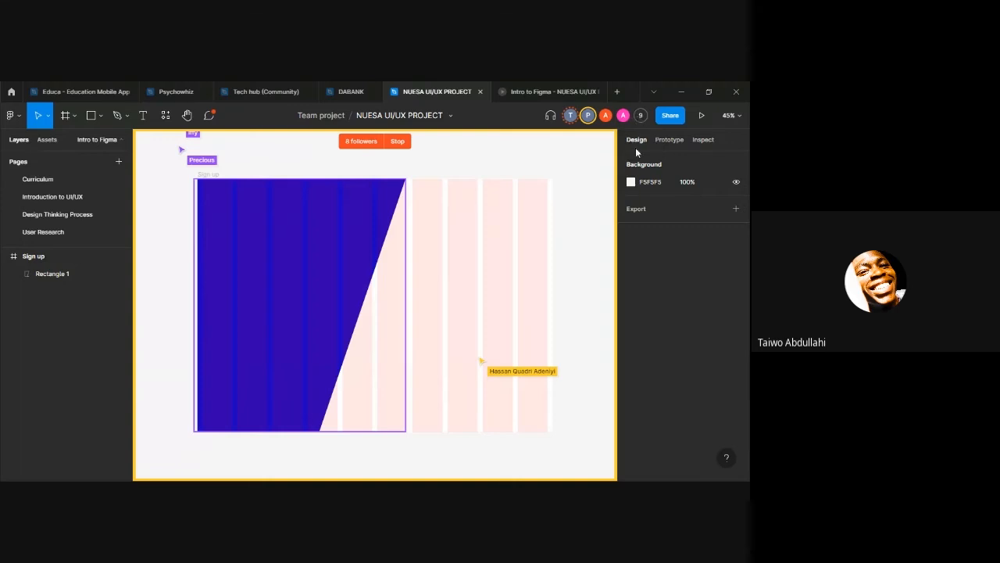
{"action": "left_click", "coordinate": [641, 115]}
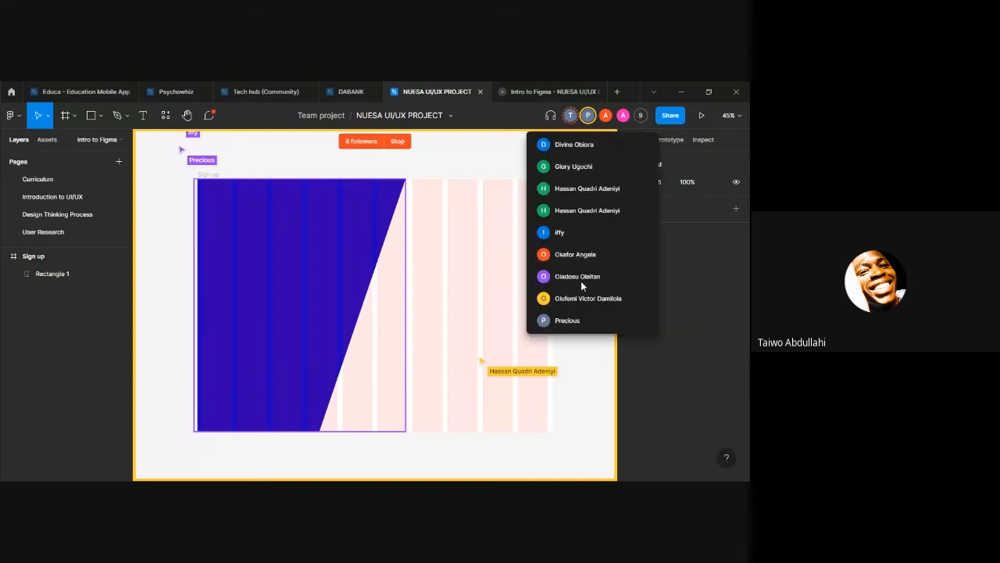
{"action": "left_click", "coordinate": [569, 231]}
{"action": "right_click", "coordinate": [569, 231]}
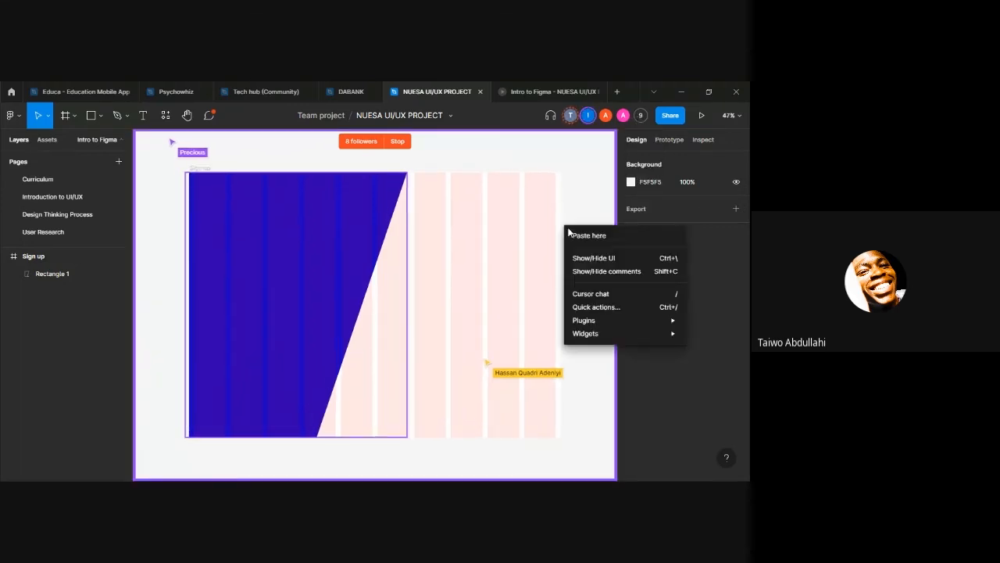
{"action": "left_click", "coordinate": [585, 210]}
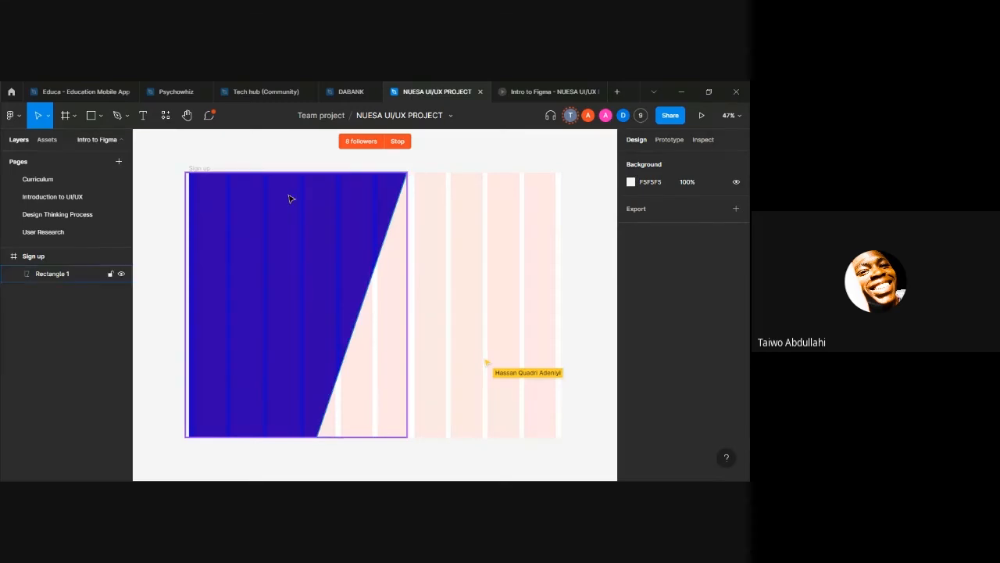
{"action": "scroll", "coordinate": [147, 218], "scroll_direction": "left", "scroll_amount": 5}
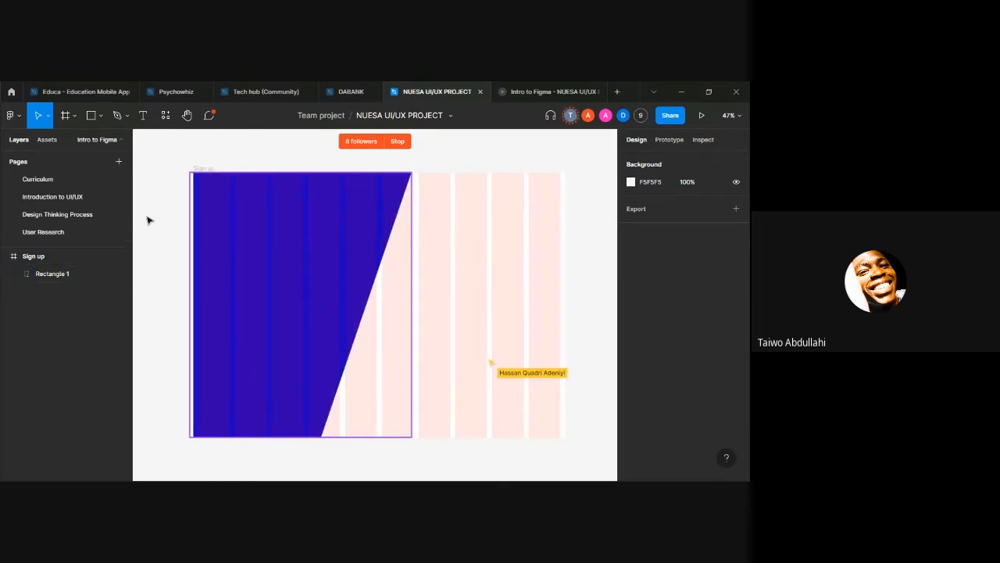
{"action": "scroll", "coordinate": [146, 223], "scroll_direction": "right", "scroll_amount": 6}
{"action": "scroll", "coordinate": [146, 222], "scroll_direction": "left", "scroll_amount": 3}
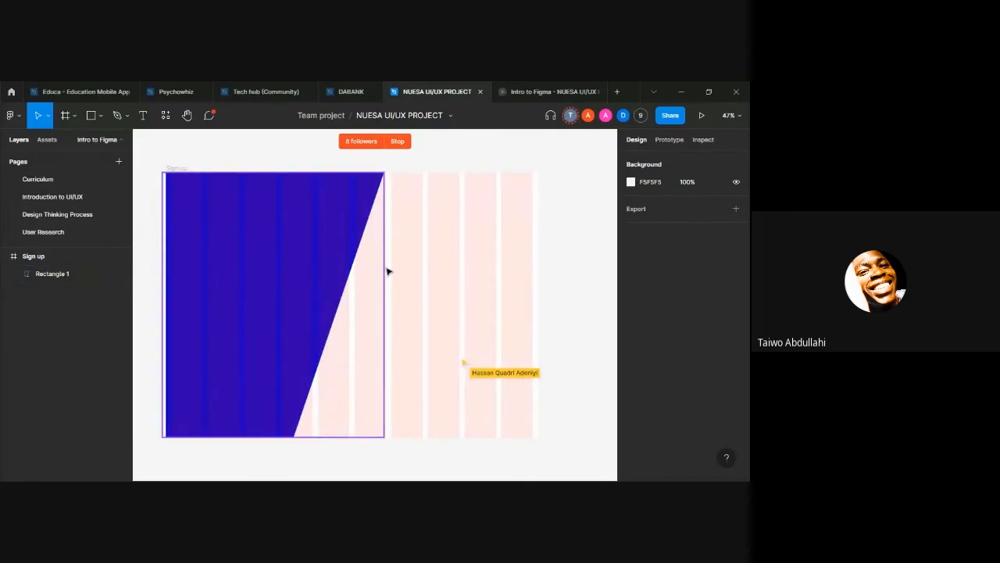
{"action": "double_click", "coordinate": [237, 179]}
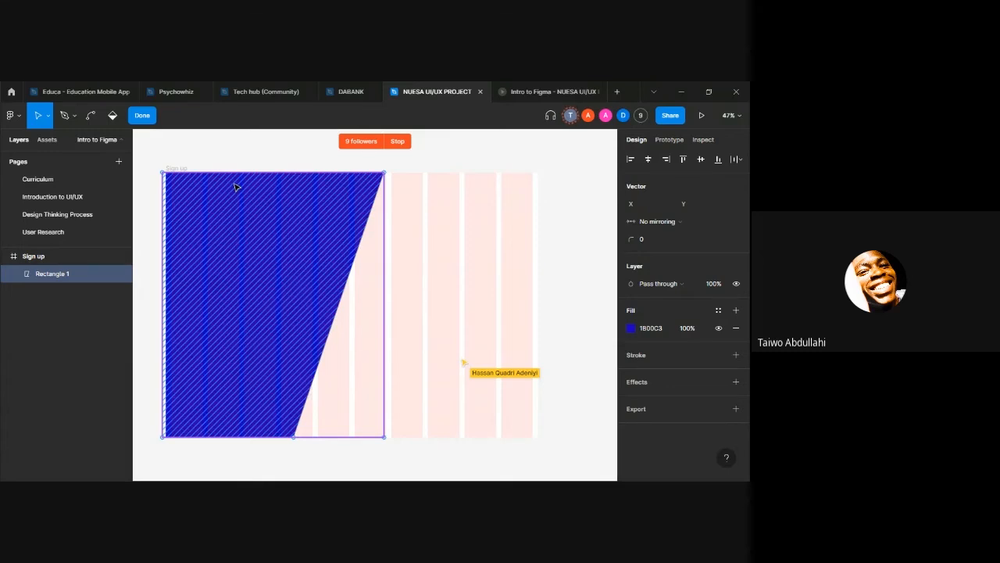
{"action": "key", "text": "Escape"}
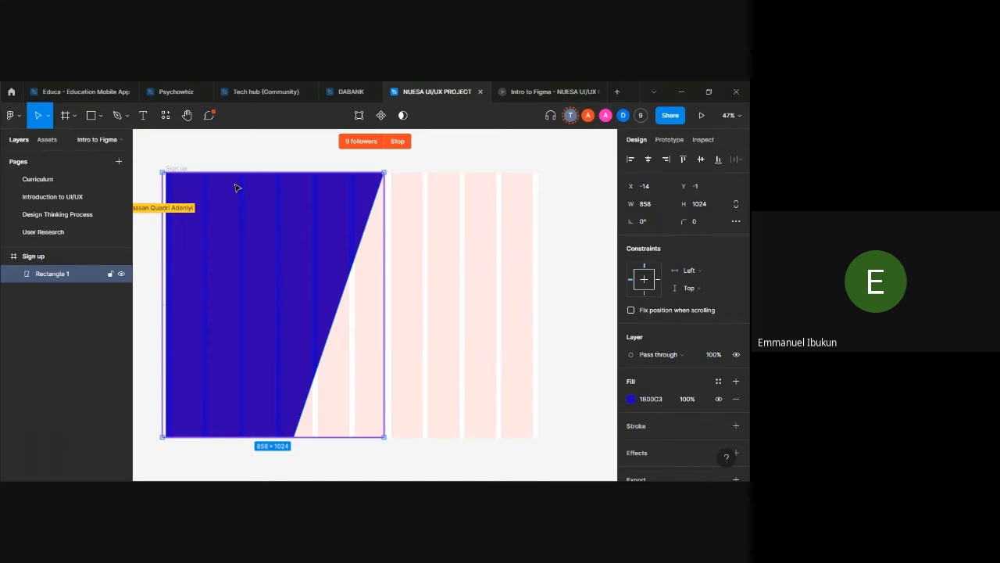
{"action": "scroll", "coordinate": [207, 195], "scroll_direction": "left", "scroll_amount": 1}
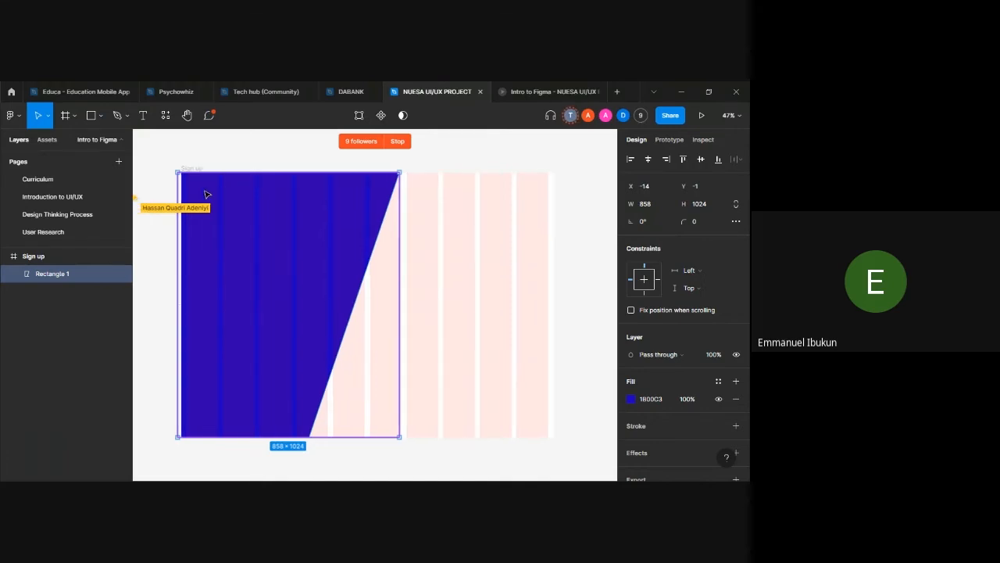
{"action": "left_click", "coordinate": [242, 163]}
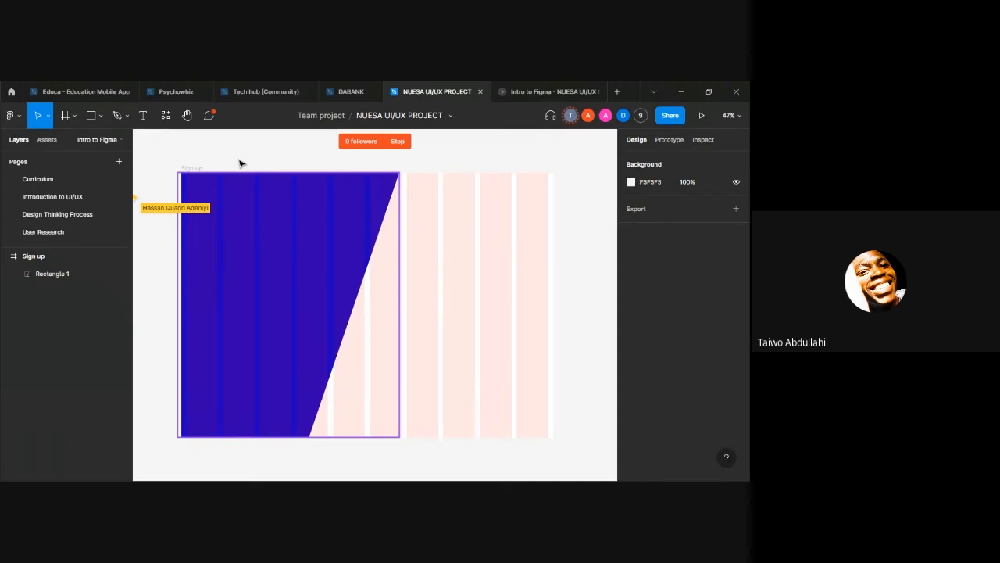
{"action": "left_click", "coordinate": [237, 205]}
{"action": "right_click", "coordinate": [235, 205]}
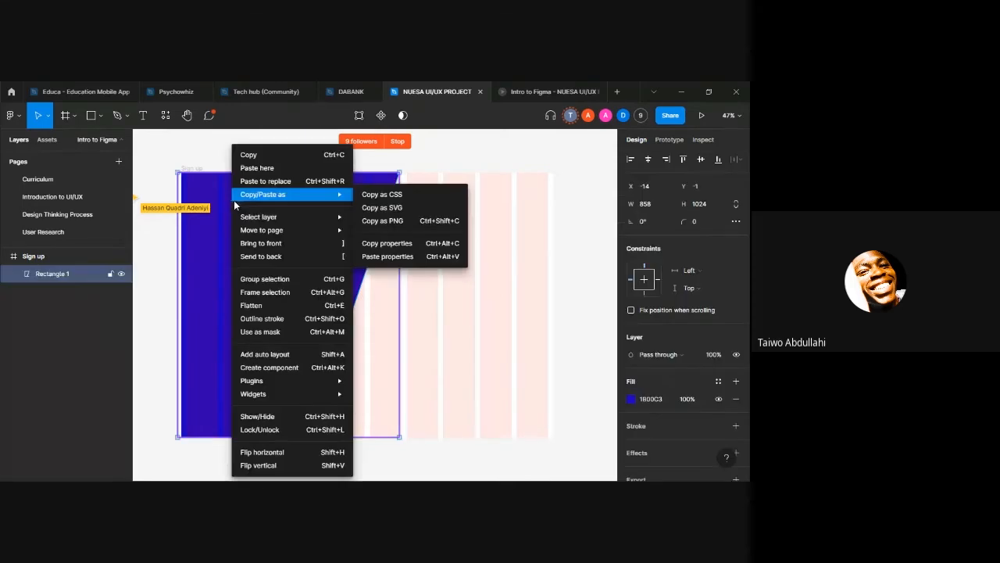
{"action": "left_click", "coordinate": [197, 145]}
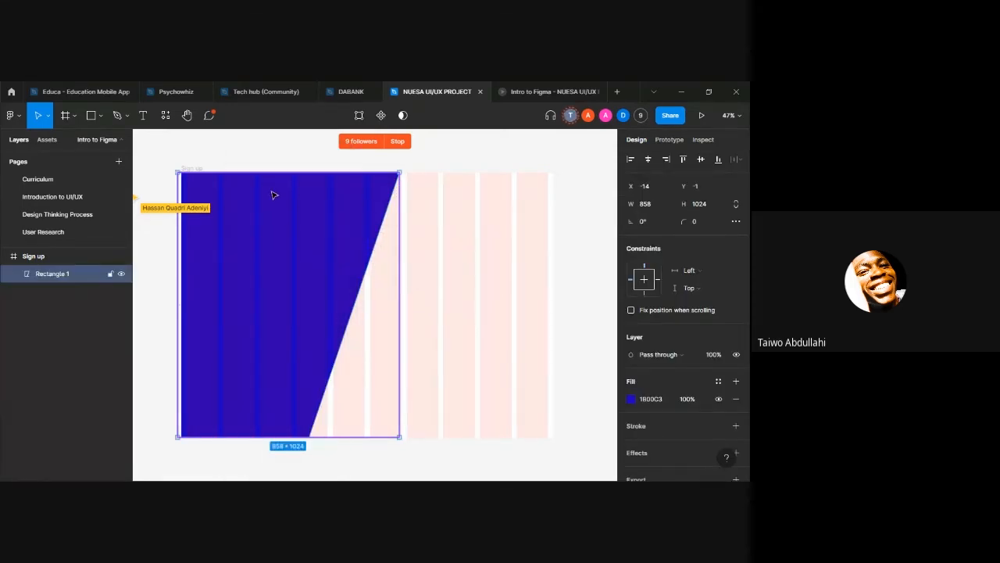
Step: Clear the selection and compare the Sign up frame with its prototype preview
{"action": "left_click", "coordinate": [410, 283]}
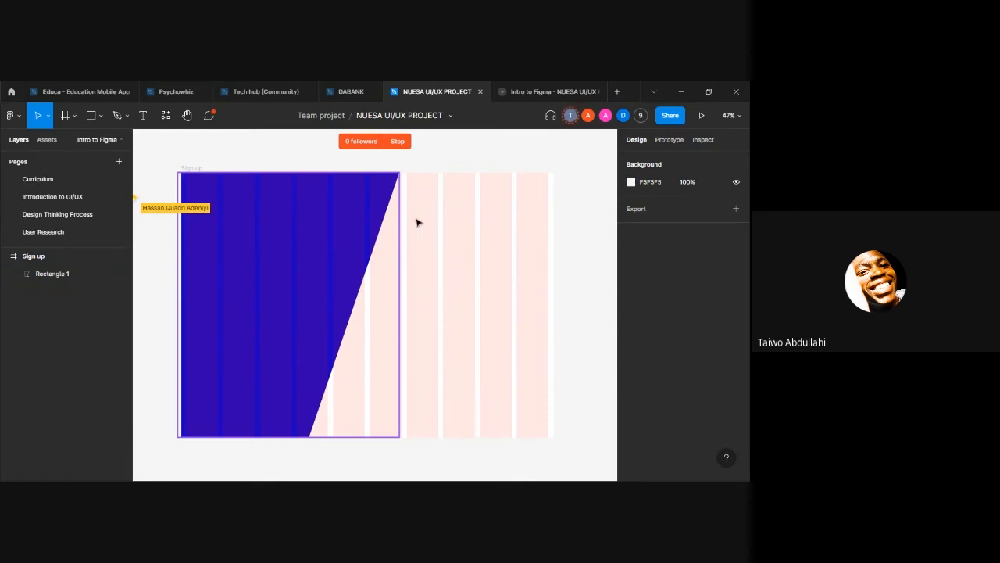
{"action": "left_click", "coordinate": [516, 91]}
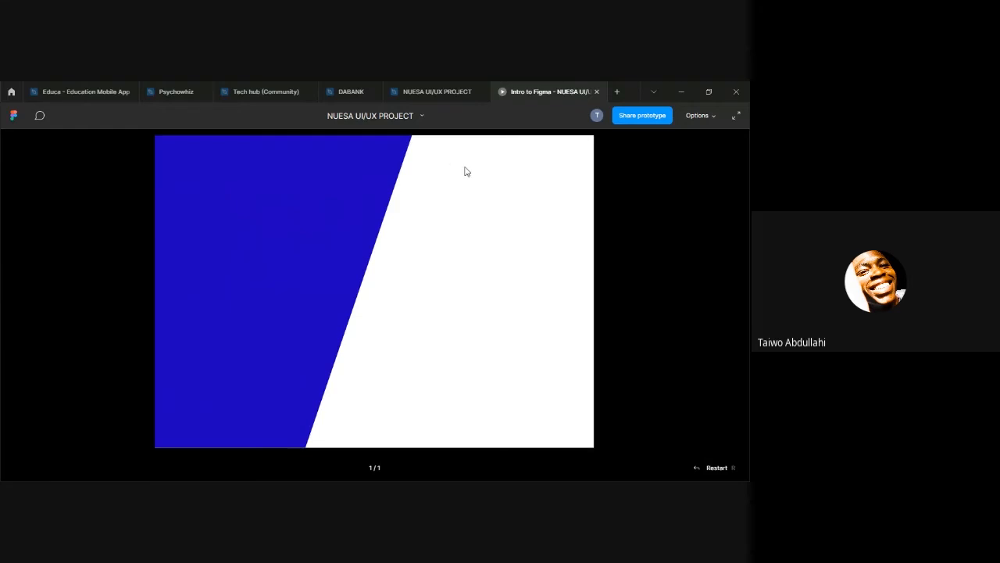
{"action": "left_click", "coordinate": [414, 91]}
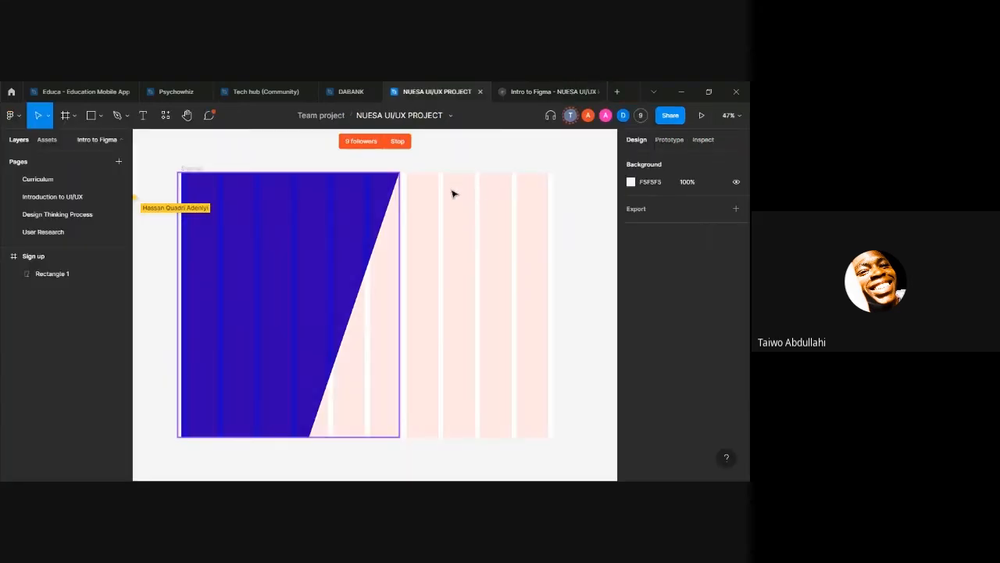
Step: Add the heading text "Sign up for an account" in the Sign up frame's white area, starting at about X 975, Y 119
{"action": "key", "text": "t"}
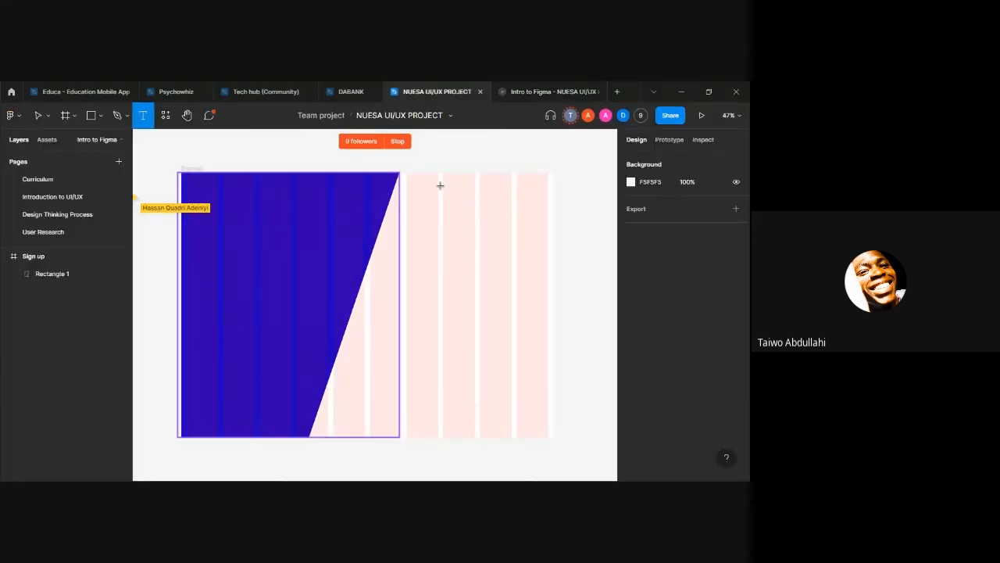
{"action": "left_click", "coordinate": [434, 204]}
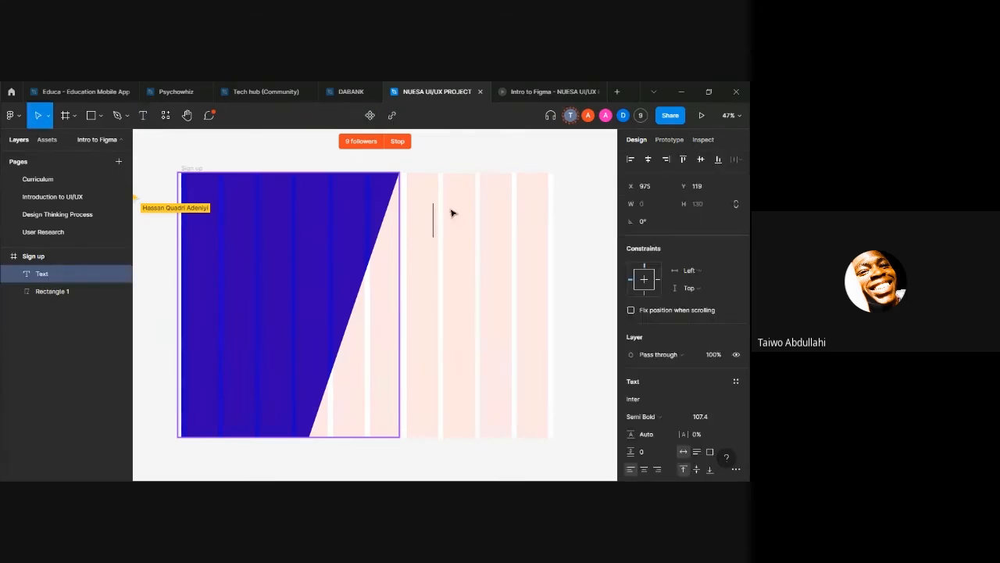
{"action": "type", "text": "Si"}
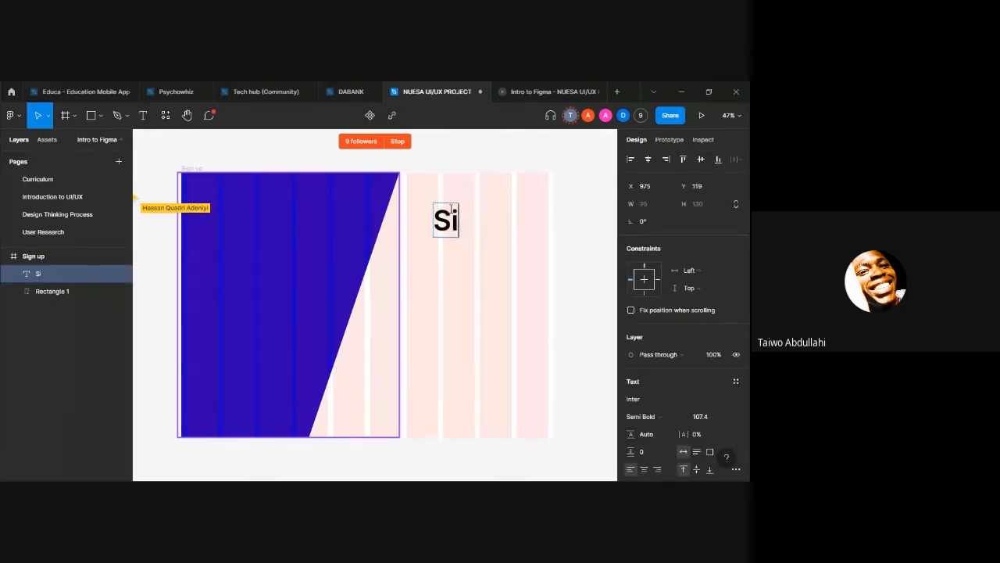
{"action": "type", "text": "gn u"}
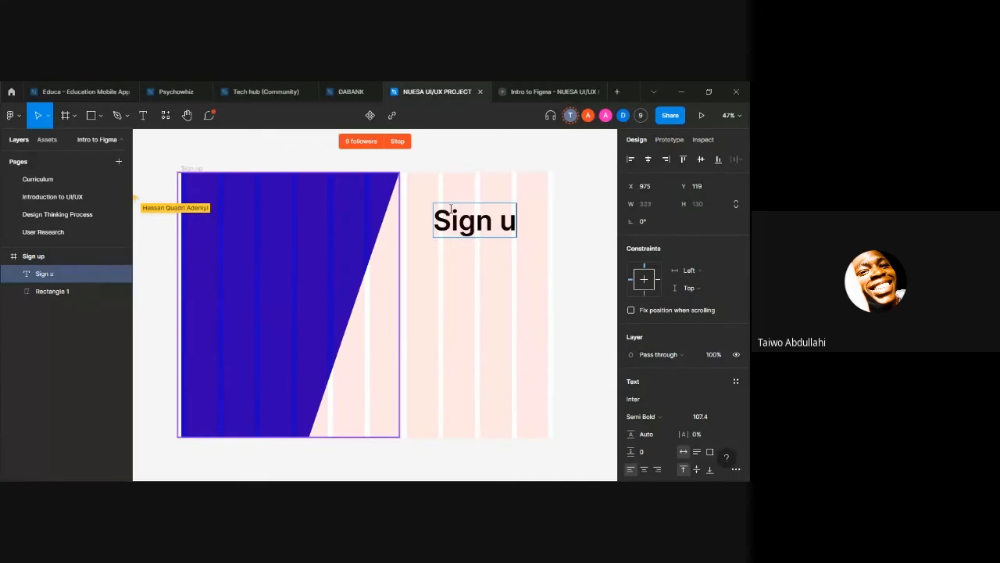
{"action": "type", "text": "p for an"}
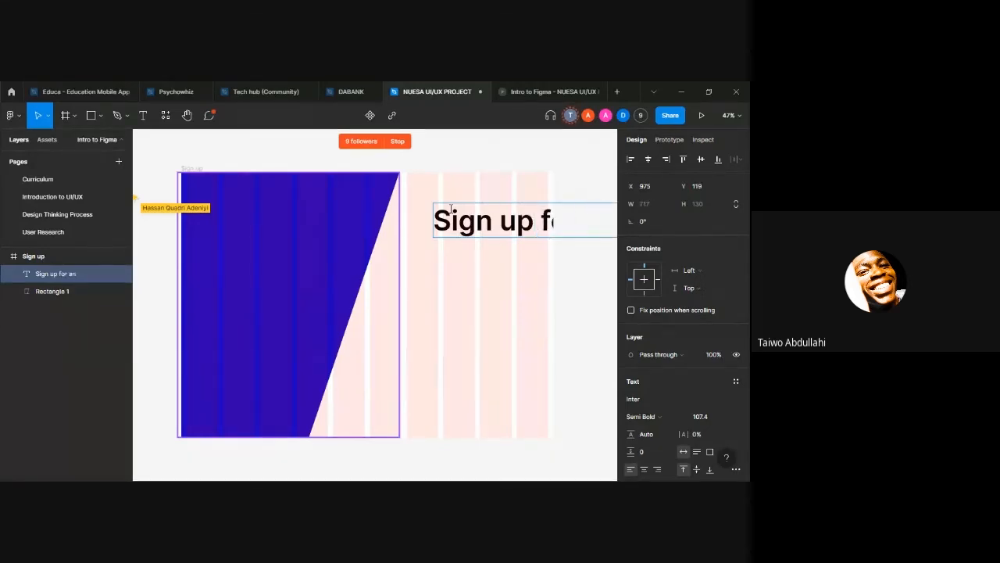
{"action": "type", "text": " account"}
{"action": "key", "text": "Escape"}
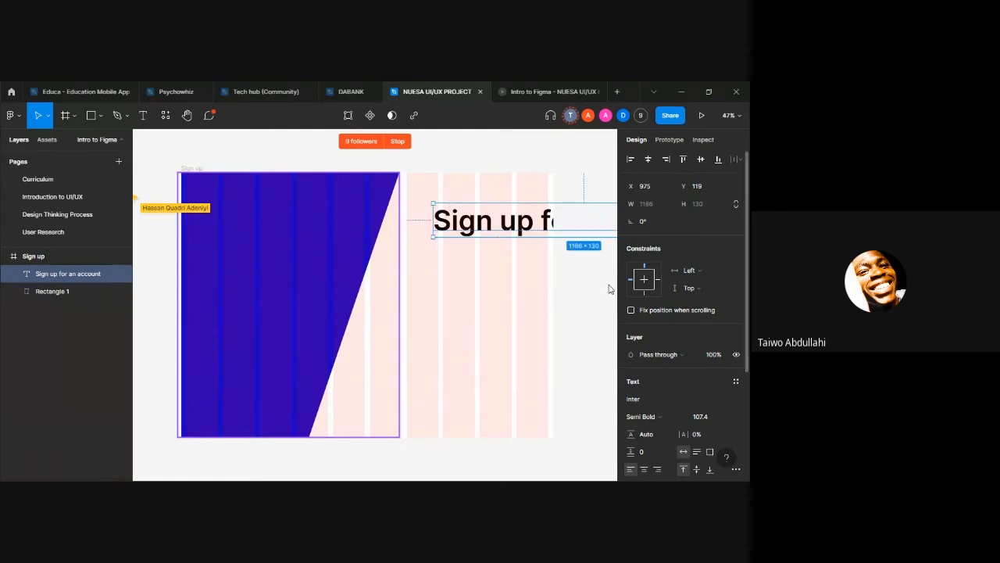
Step: Examine how far the heading text extends past the Sign up frame on the canvas and in the prototype preview
{"action": "key", "text": "h"}
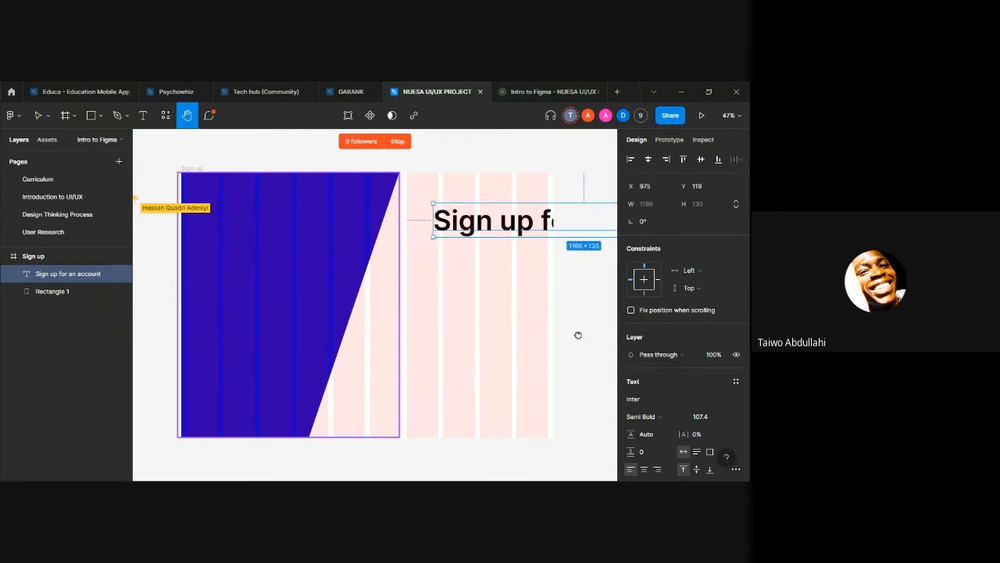
{"action": "left_click_drag", "start_coordinate": [576, 335], "coordinate": [427, 326]}
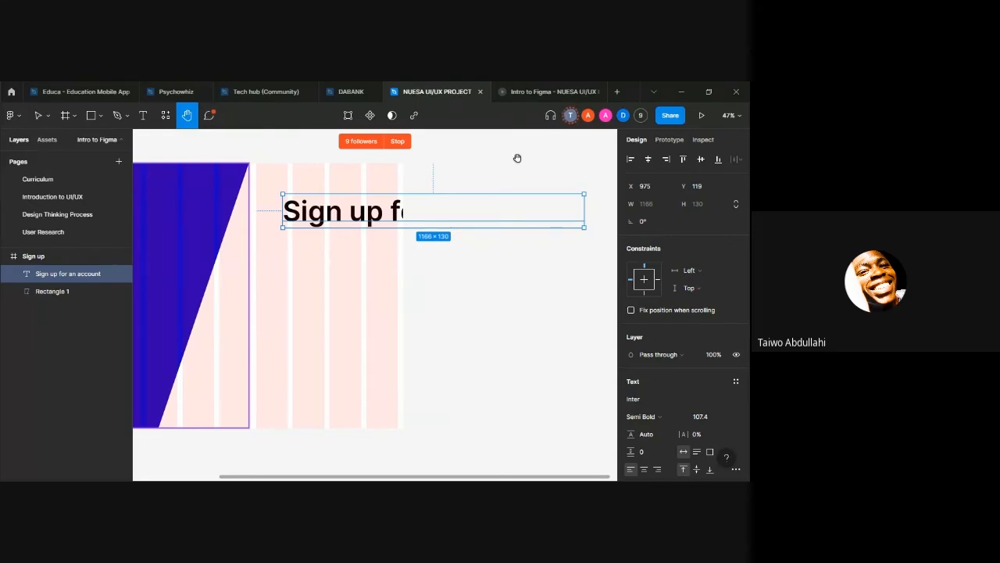
{"action": "left_click", "coordinate": [511, 92]}
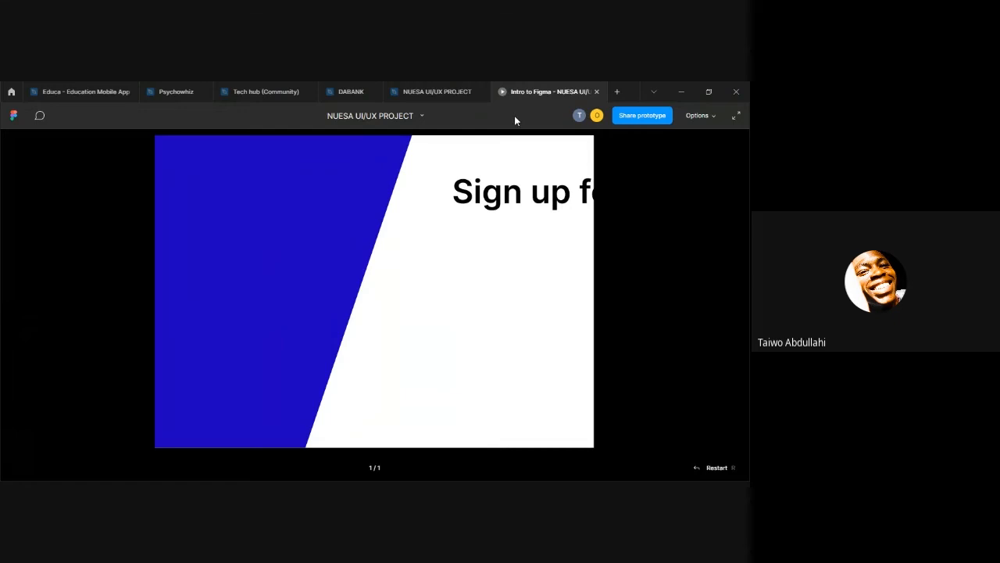
Step: Scale the heading text in the Sign up frame down proportionally to about 414 × 46 so it fits inside the frame
{"action": "left_click", "coordinate": [411, 92]}
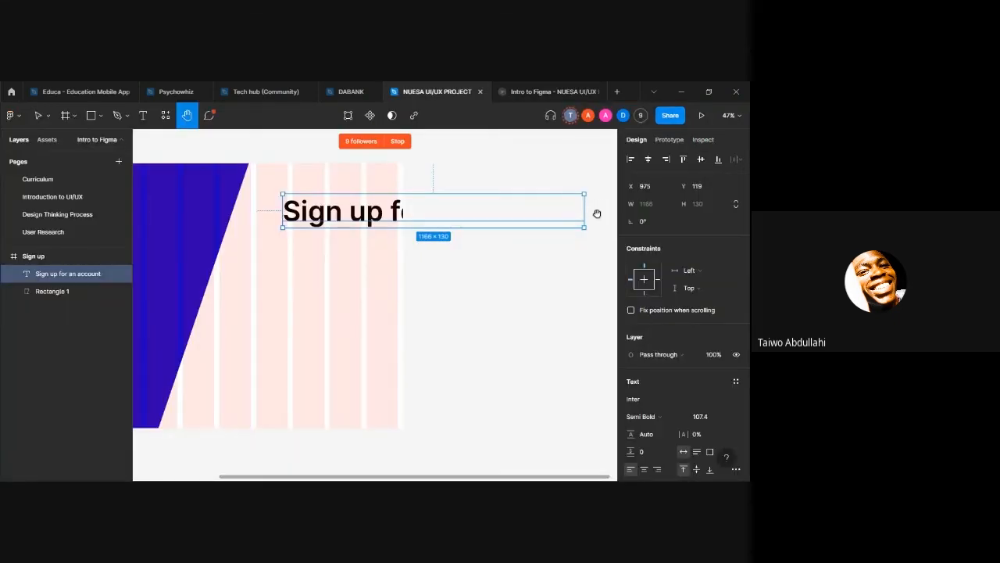
{"action": "key", "text": "k"}
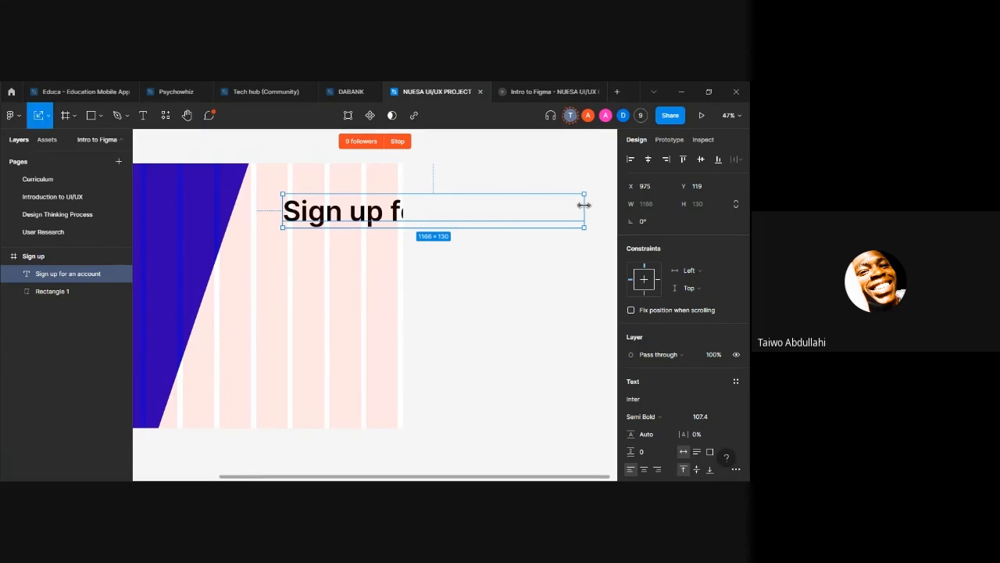
{"action": "left_click_drag", "start_coordinate": [584, 205], "coordinate": [398, 215]}
{"action": "scroll", "coordinate": [404, 226], "scroll_direction": "left", "scroll_amount": 5}
{"action": "scroll", "coordinate": [412, 233], "scroll_direction": "right", "scroll_amount": 5}
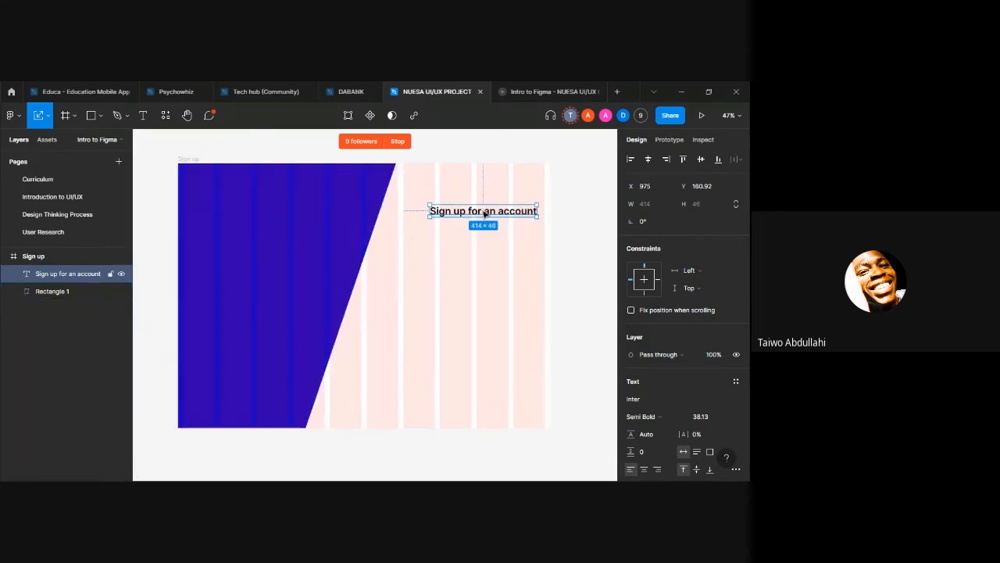
Step: Reword the heading as "Sign up for an Account" and move it up to Y 50, beside the blue panel's upper edge
{"action": "double_click", "coordinate": [484, 212]}
{"action": "left_click", "coordinate": [501, 212]}
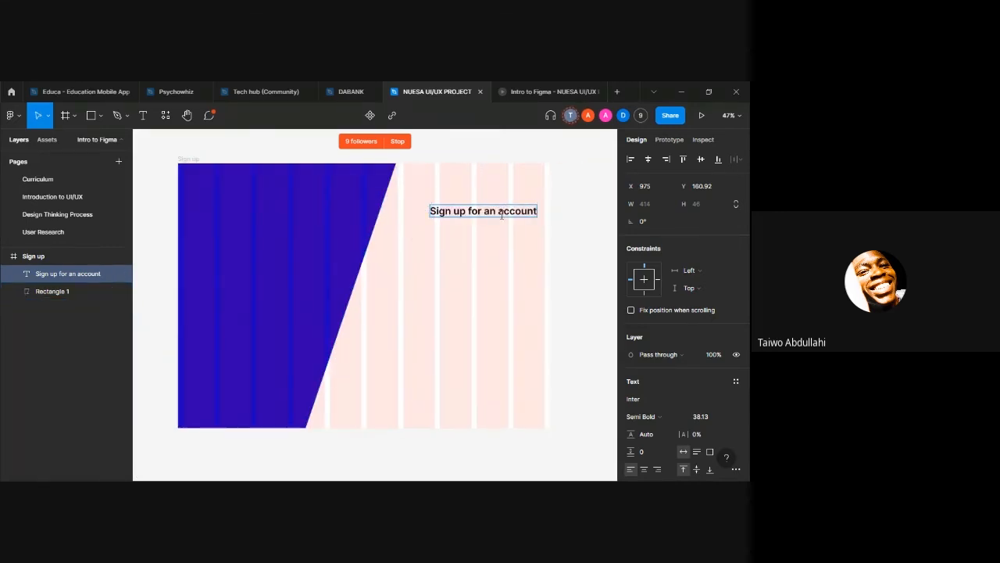
{"action": "key", "text": "BackSpace"}
{"action": "type", "text": "A"}
{"action": "key", "text": "Escape"}
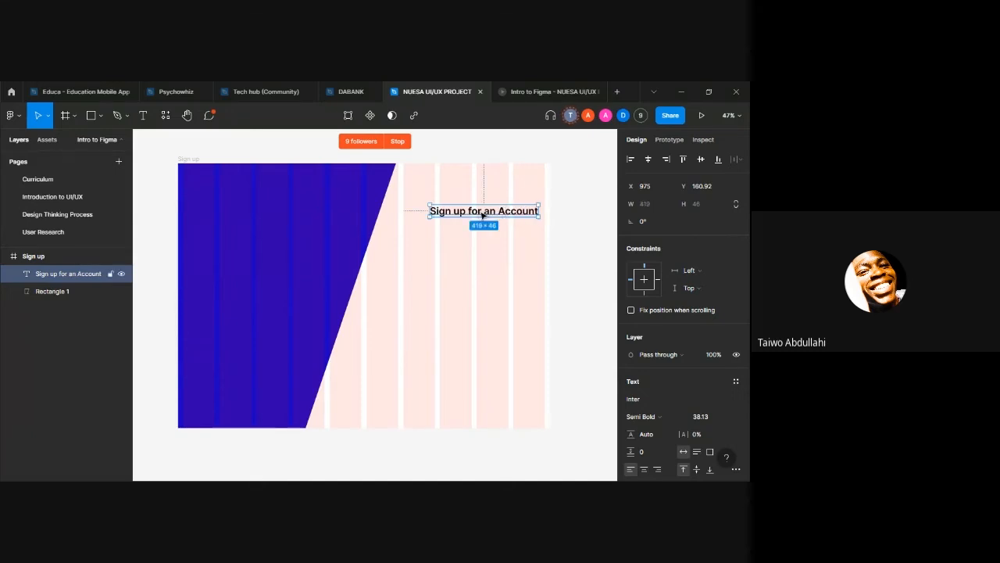
{"action": "left_click_drag", "start_coordinate": [482, 214], "coordinate": [460, 185]}
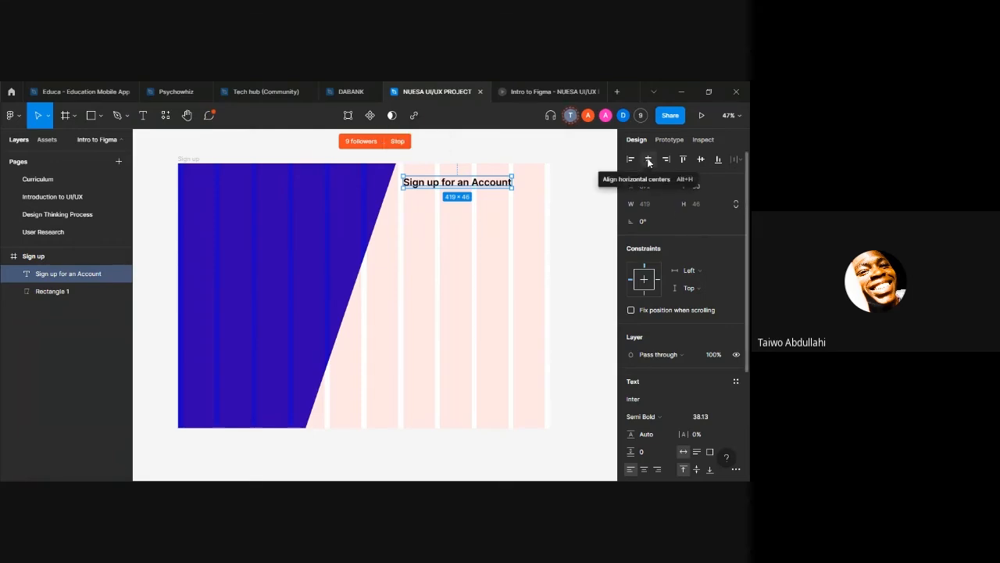
Step: Align the heading to the Sign up frame's horizontal centre and check it in the prototype preview
{"action": "left_click", "coordinate": [648, 160]}
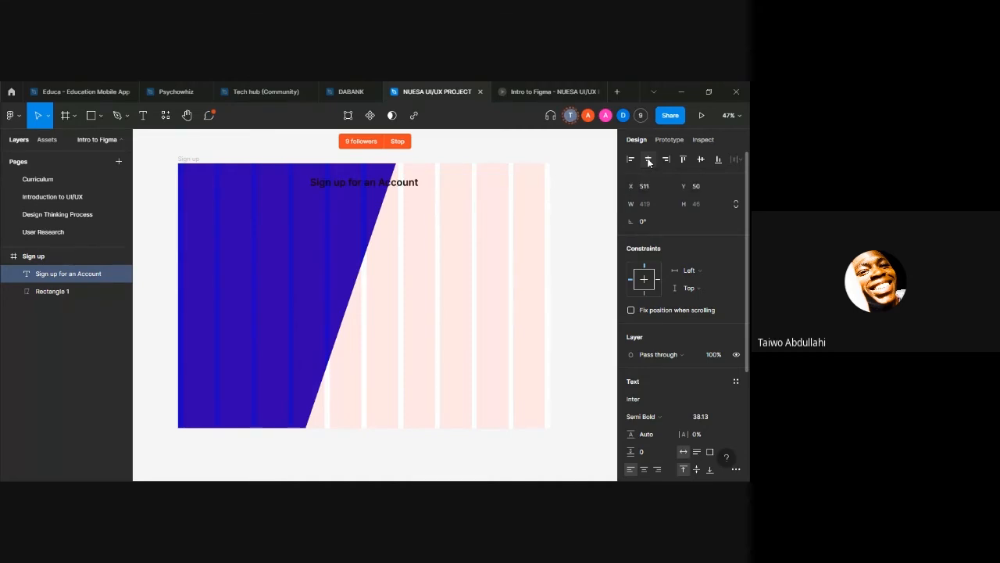
{"action": "left_click", "coordinate": [536, 93]}
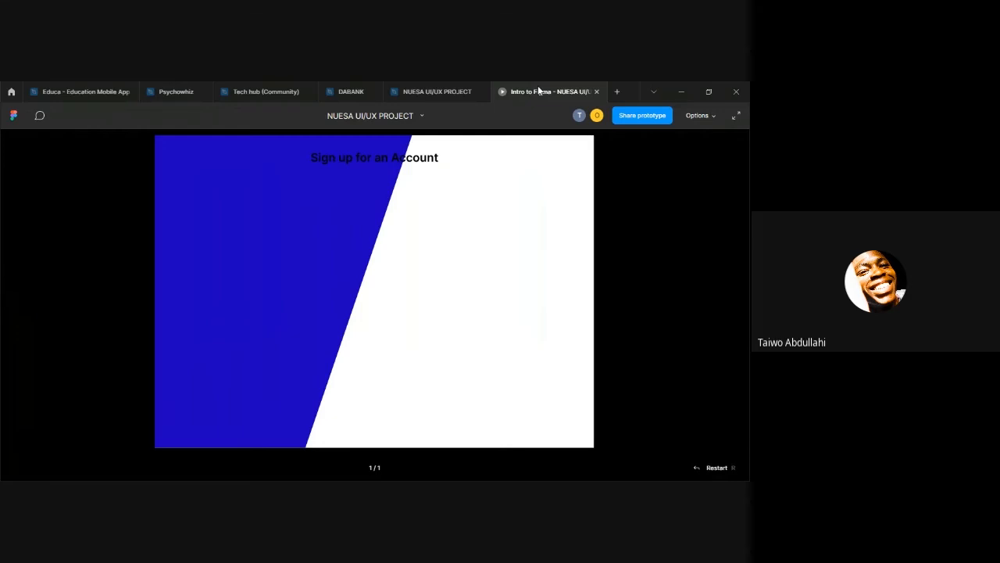
{"action": "left_click", "coordinate": [422, 93]}
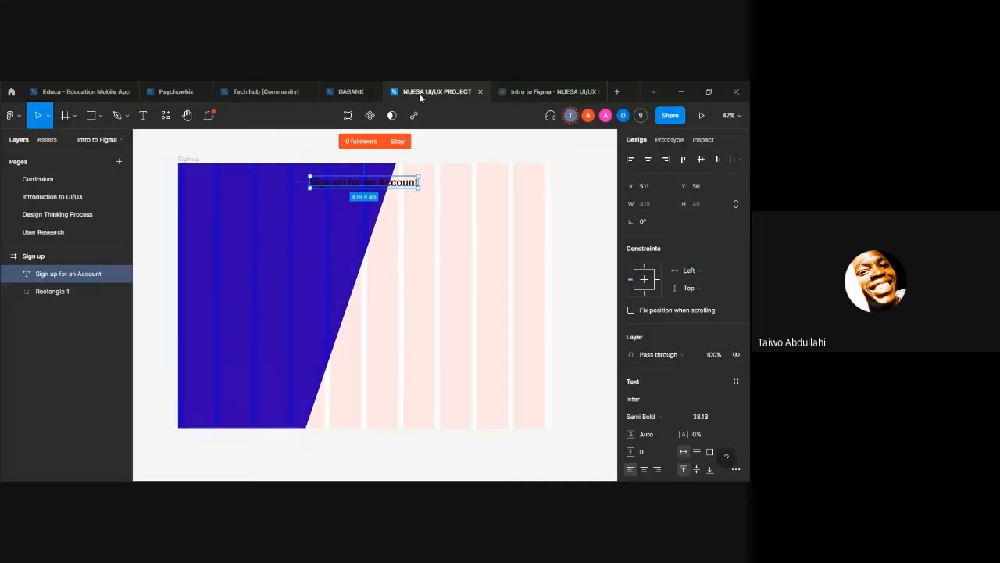
Step: Set the fill of the heading letters over the blue panel to FFFFFF and check the contrast in the prototype preview
{"action": "double_click", "coordinate": [363, 183]}
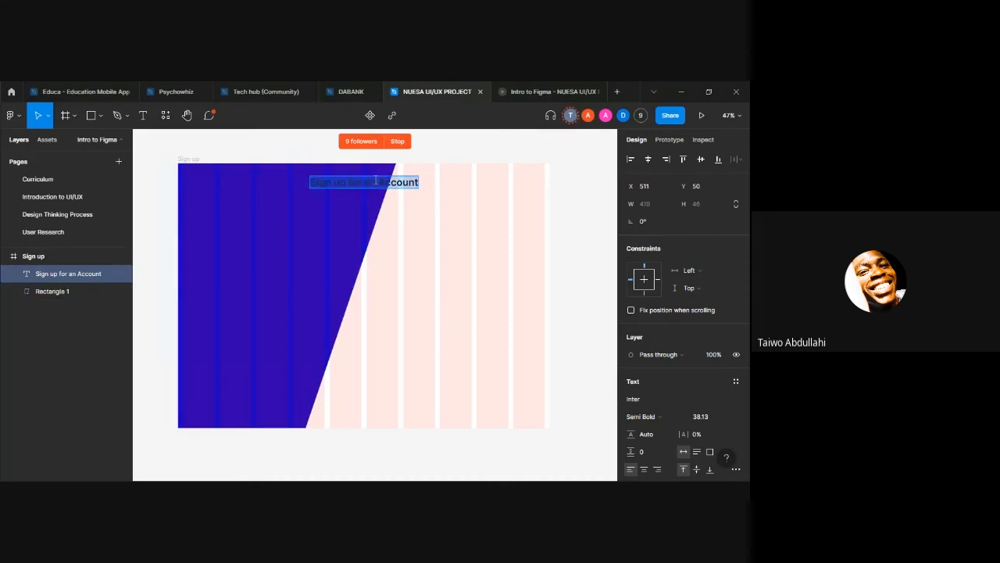
{"action": "left_click_drag", "start_coordinate": [386, 182], "coordinate": [309, 178]}
{"action": "scroll", "coordinate": [680, 383], "scroll_direction": "down", "scroll_amount": 3}
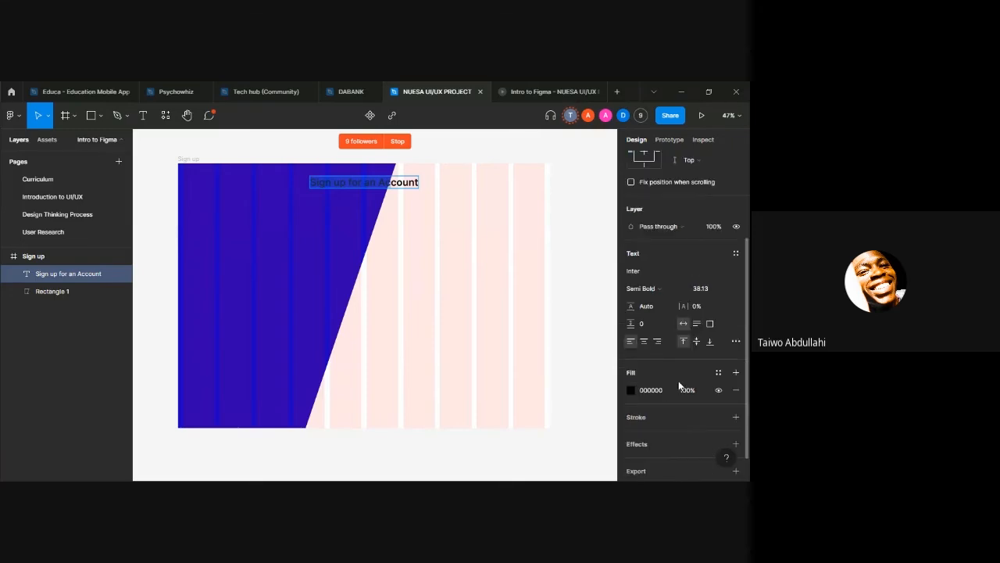
{"action": "left_click", "coordinate": [661, 391]}
{"action": "type", "text": "FFFFFF"}
{"action": "key", "text": "Return"}
{"action": "left_click", "coordinate": [532, 85]}
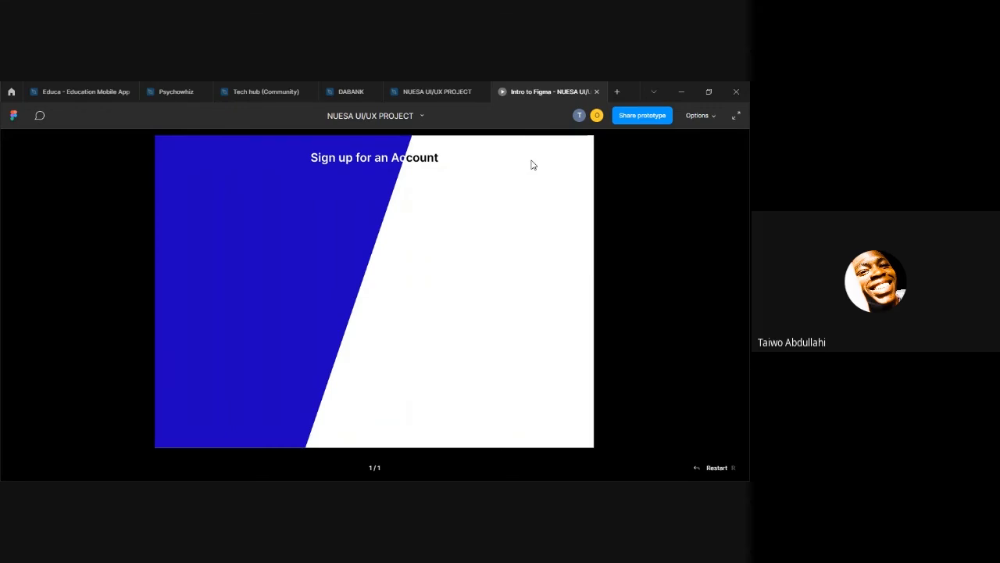
{"action": "left_click", "coordinate": [432, 86]}
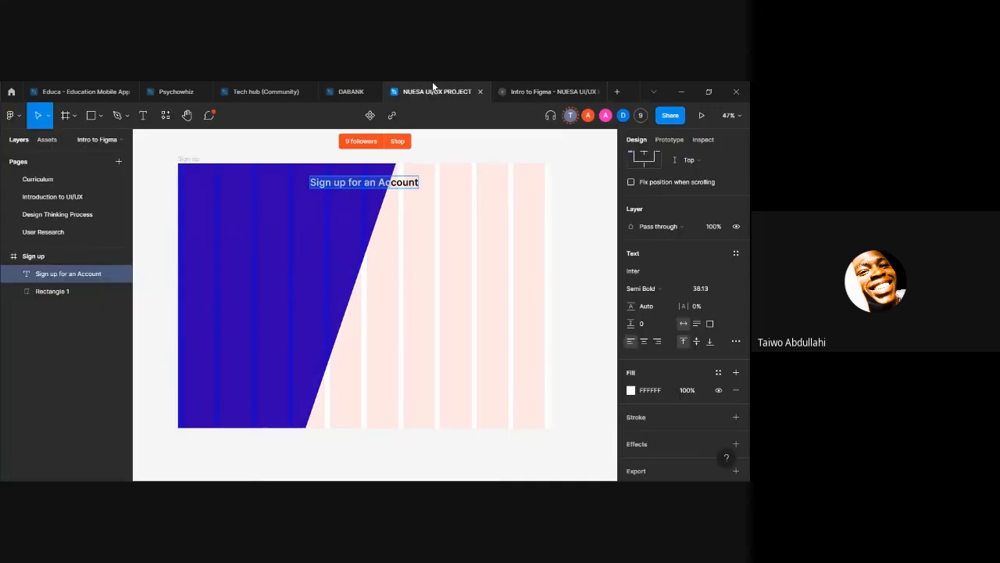
Step: Set the heading's white letters to black (000000) and move the heading back beside the blue panel in the white area
{"action": "double_click", "coordinate": [350, 181]}
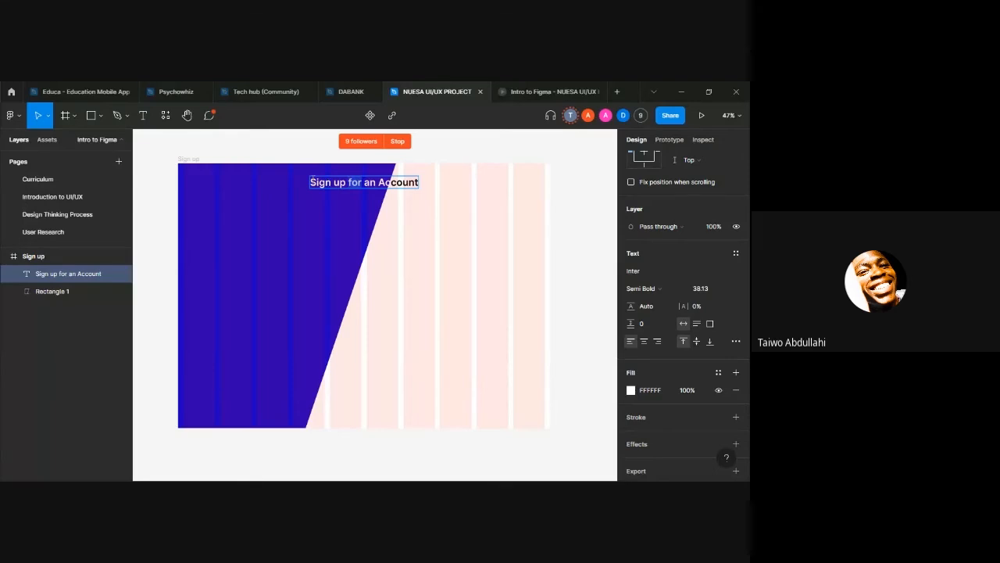
{"action": "left_click_drag", "start_coordinate": [420, 182], "coordinate": [310, 182]}
{"action": "scroll", "coordinate": [667, 408], "scroll_direction": "down", "scroll_amount": 3}
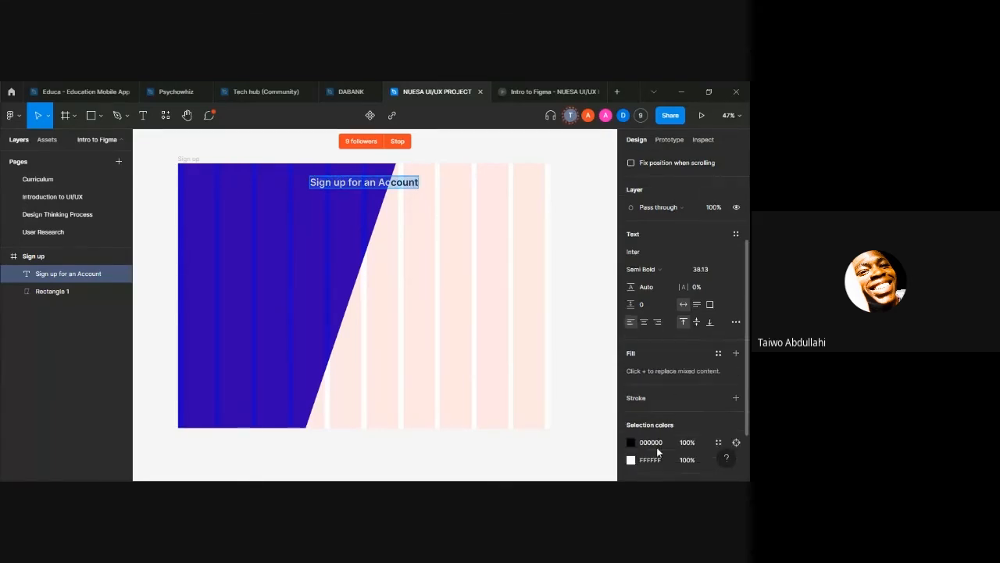
{"action": "left_click", "coordinate": [653, 385]}
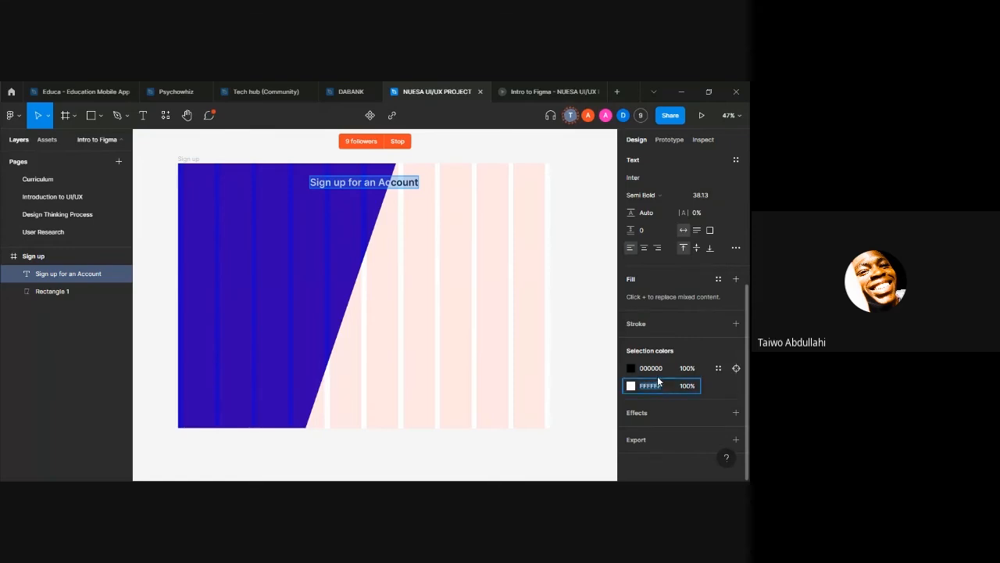
{"action": "type", "text": "0"}
{"action": "key", "text": "Return"}
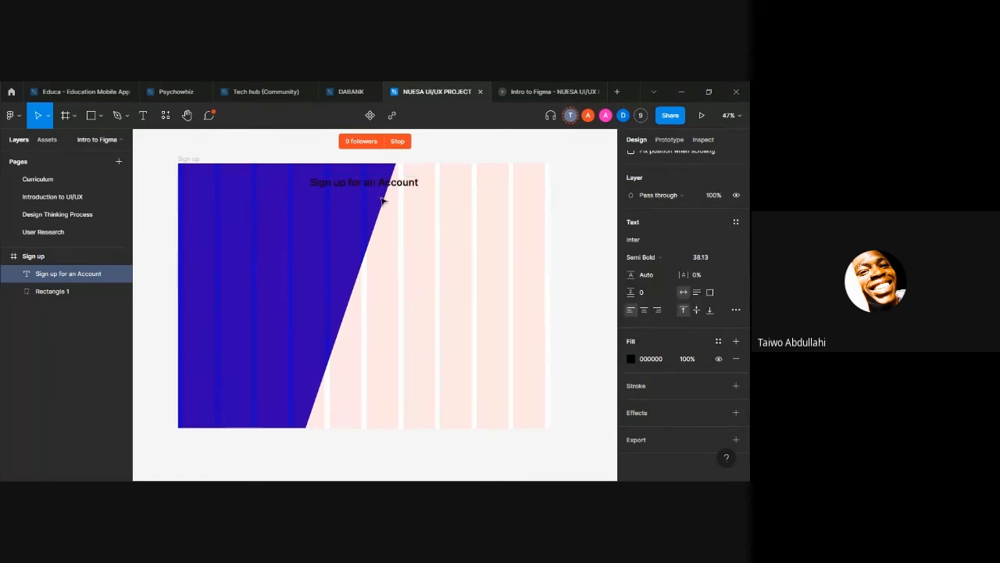
{"action": "left_click_drag", "start_coordinate": [383, 186], "coordinate": [471, 182]}
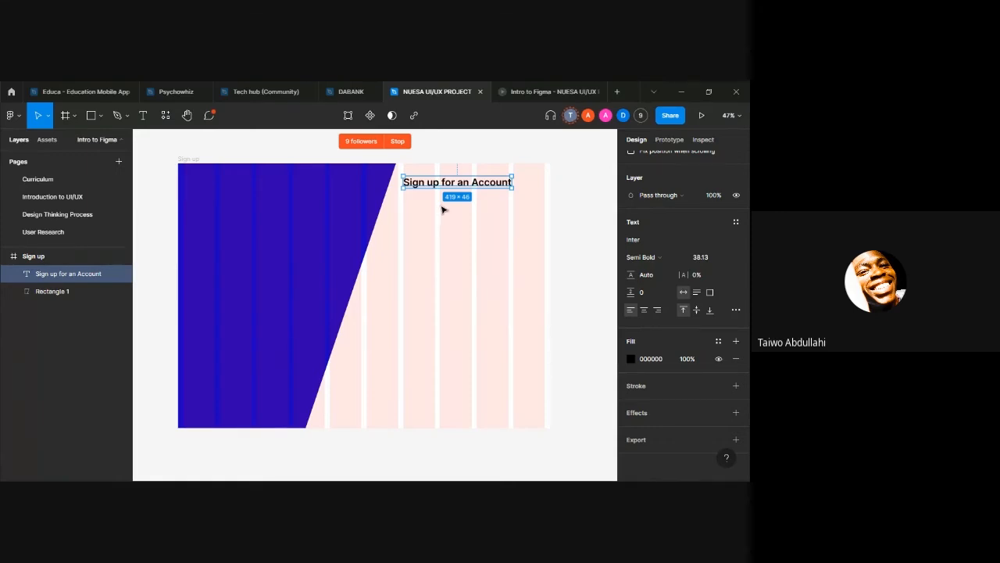
Step: Duplicate the heading, place the copy below it, and change the copy's text to "Lets get started"
{"action": "key", "text": "ctrl+d"}
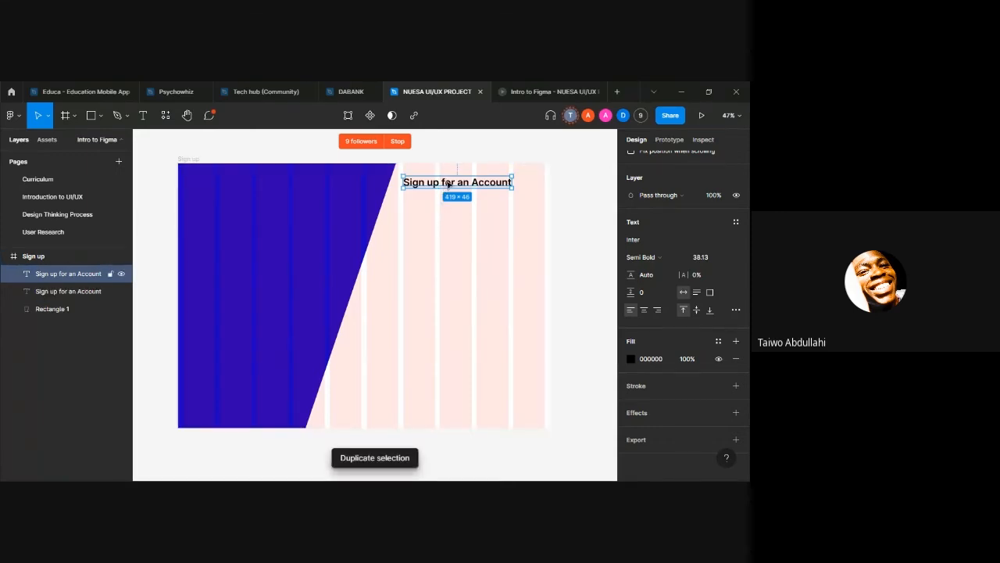
{"action": "left_click_drag", "start_coordinate": [449, 184], "coordinate": [450, 227]}
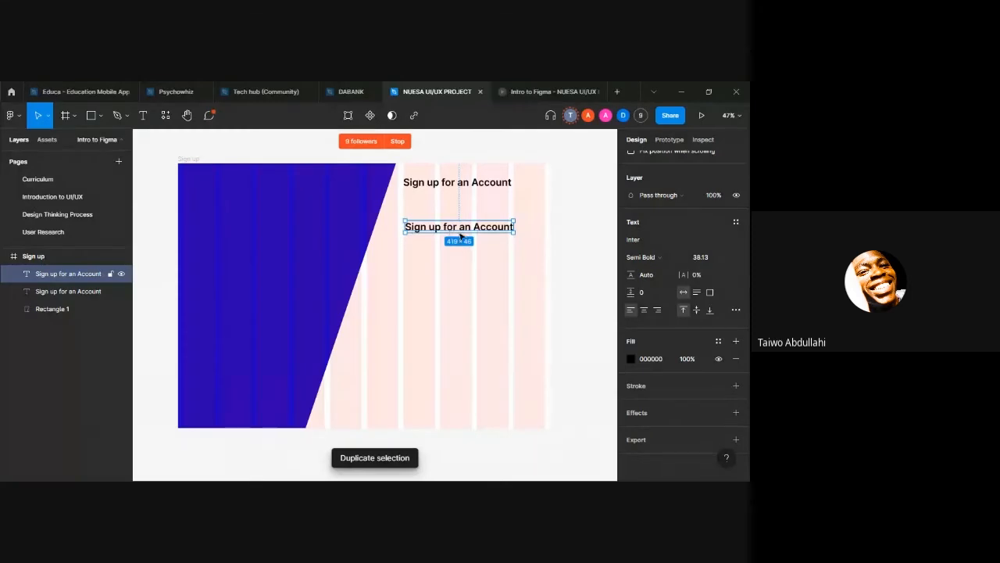
{"action": "double_click", "coordinate": [471, 226]}
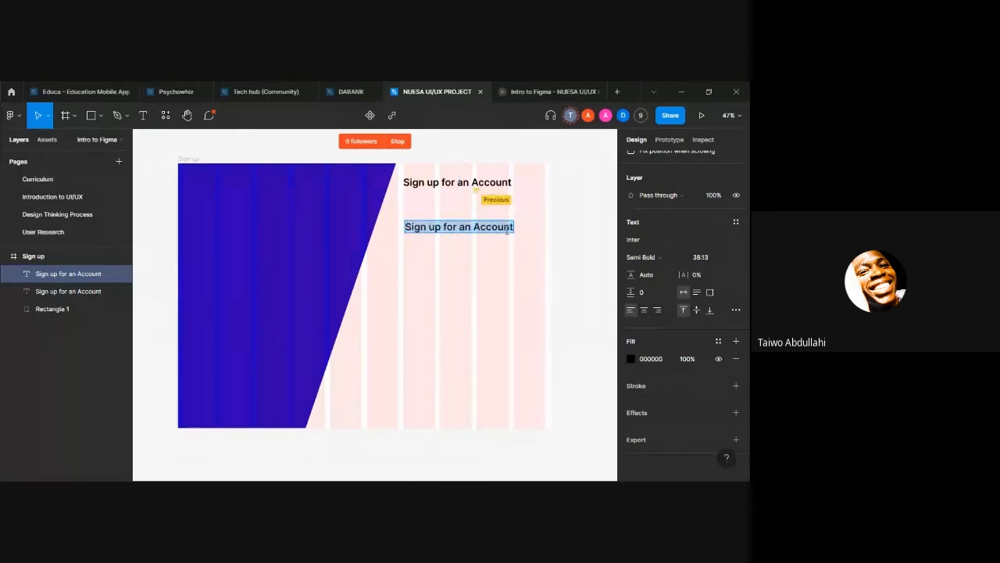
{"action": "key", "text": "BackSpace"}
{"action": "type", "text": "Lets get started"}
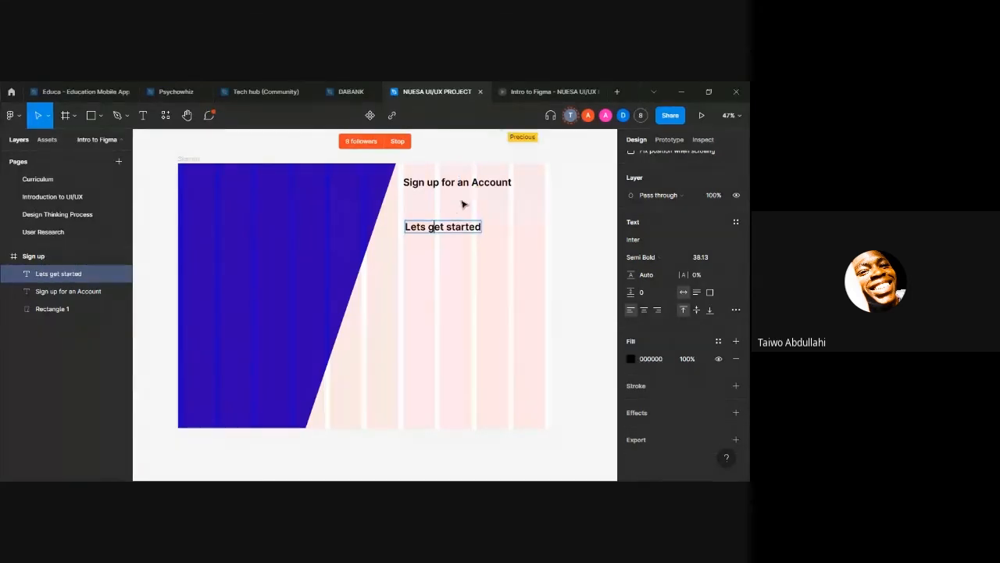
{"action": "key", "text": "Escape"}
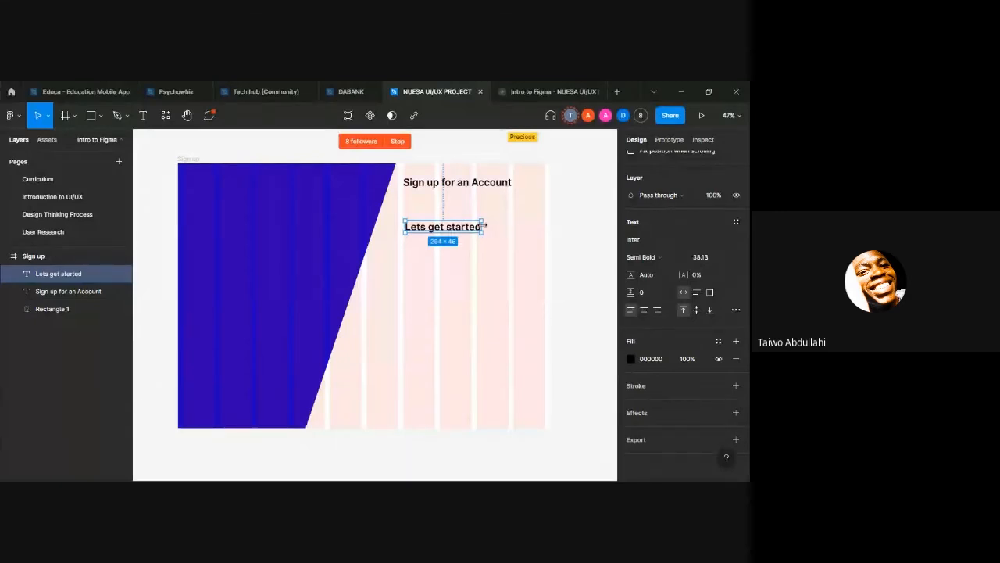
Step: Scale "Lets get started" to a font size of about 27.89 in Regular weight and centre it just beneath the heading
{"action": "key", "text": "k"}
{"action": "left_click_drag", "start_coordinate": [485, 226], "coordinate": [462, 225]}
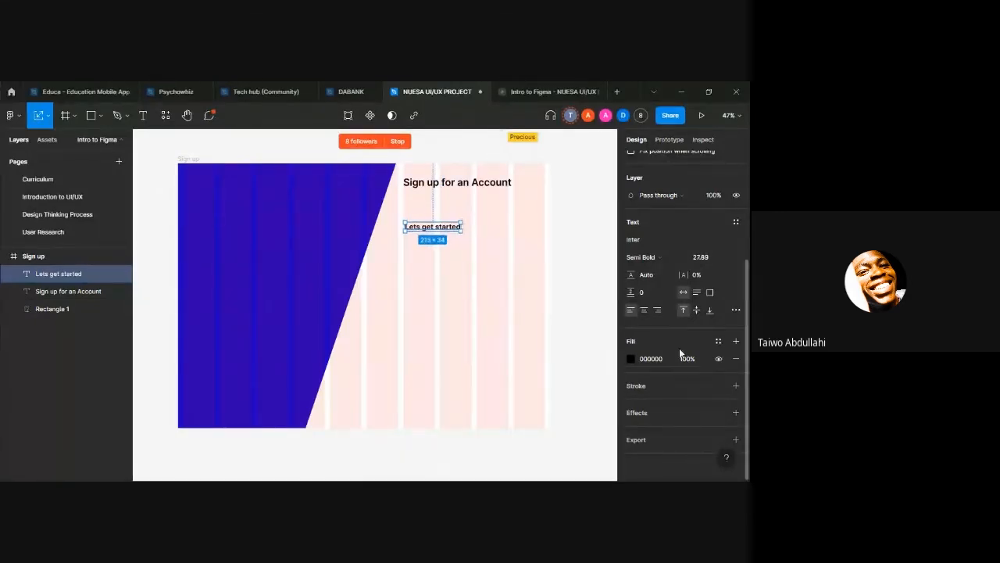
{"action": "left_click", "coordinate": [659, 257]}
{"action": "left_click", "coordinate": [663, 228]}
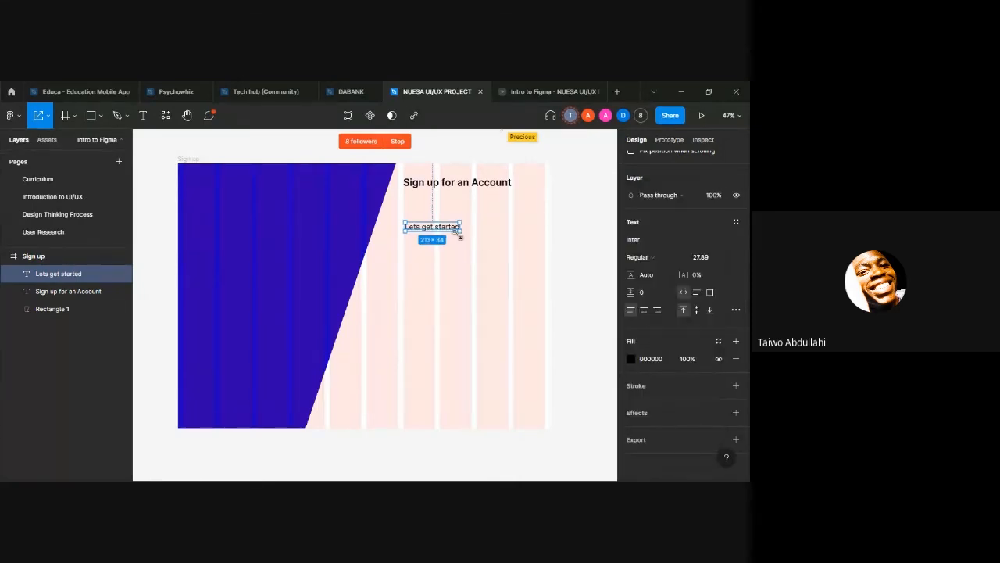
{"action": "left_click_drag", "start_coordinate": [434, 228], "coordinate": [458, 201]}
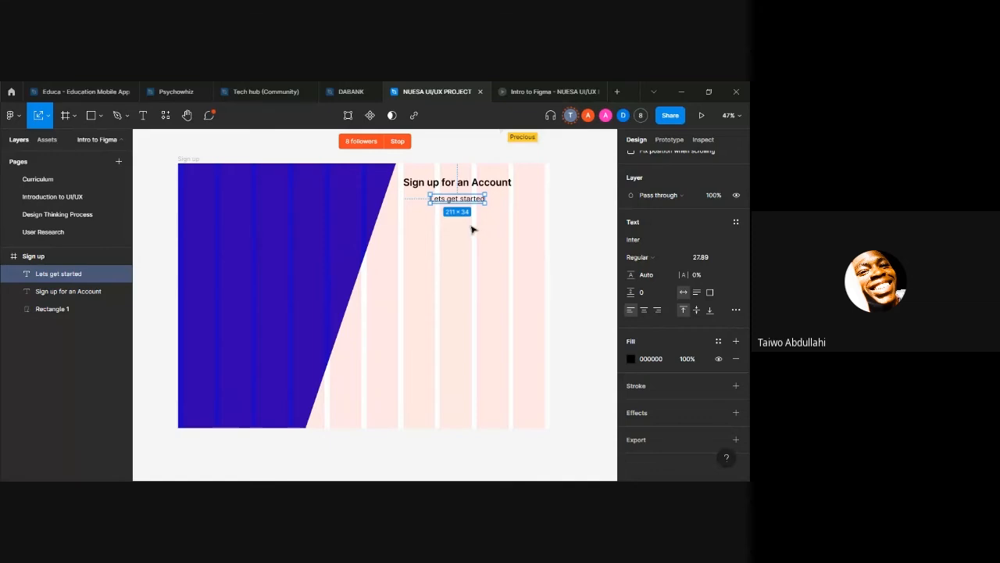
Step: Examine the range of font families available for the "Lets get started" text
{"action": "left_click", "coordinate": [739, 240]}
{"action": "scroll", "coordinate": [669, 223], "scroll_direction": "down", "scroll_amount": 10}
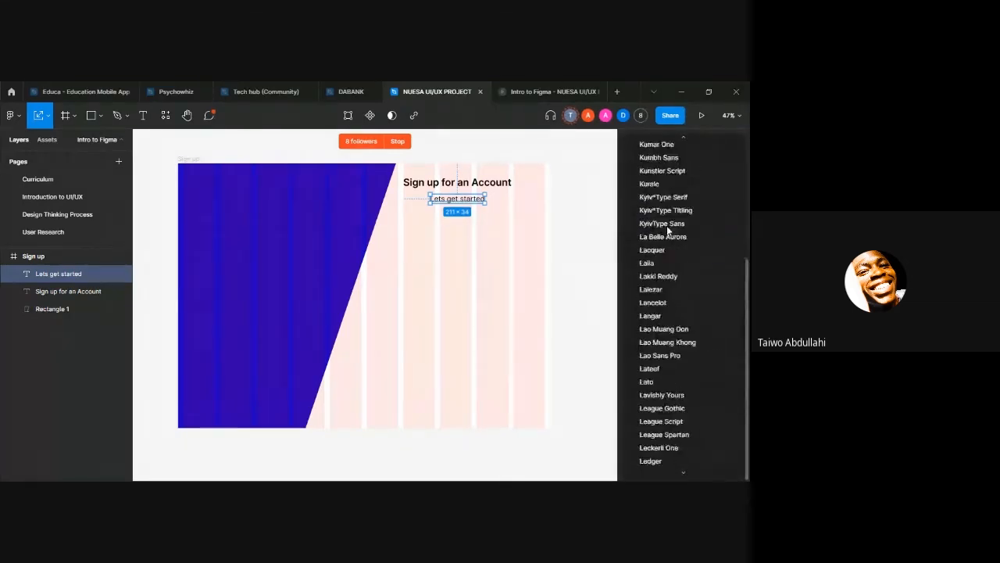
{"action": "scroll", "coordinate": [666, 231], "scroll_direction": "down", "scroll_amount": 20}
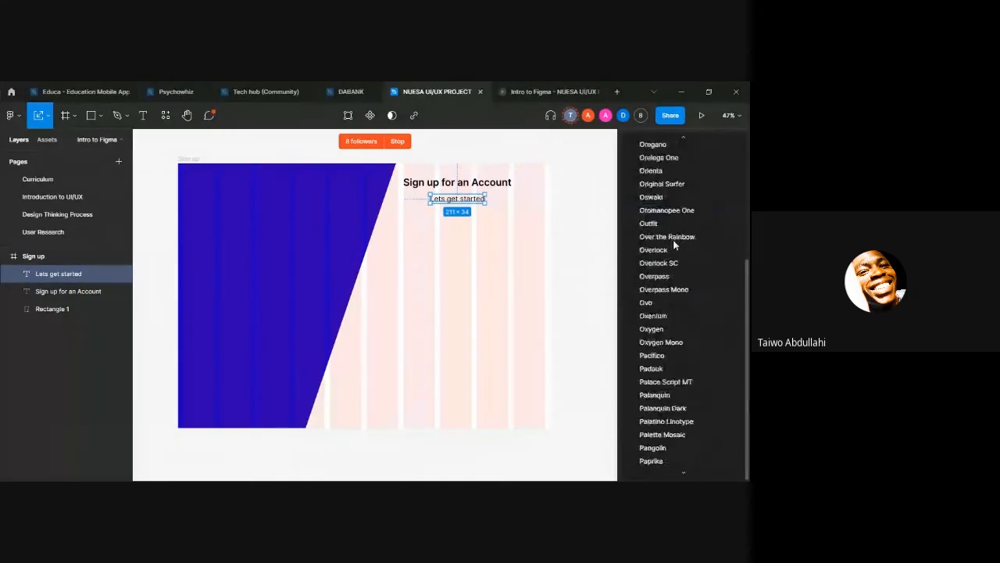
{"action": "scroll", "coordinate": [671, 234], "scroll_direction": "down", "scroll_amount": 20}
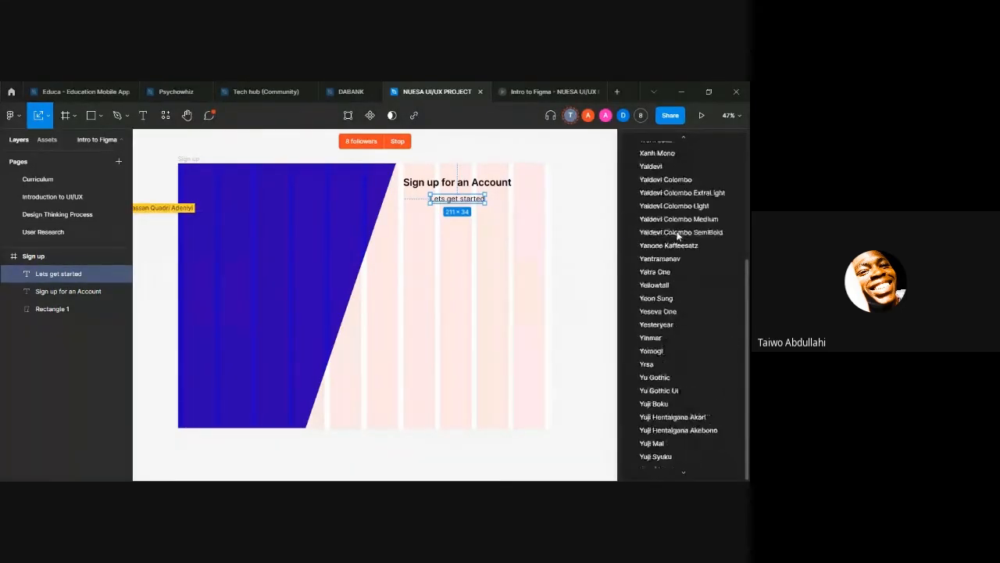
{"action": "scroll", "coordinate": [677, 236], "scroll_direction": "down", "scroll_amount": 5}
{"action": "scroll", "coordinate": [670, 238], "scroll_direction": "up", "scroll_amount": 20}
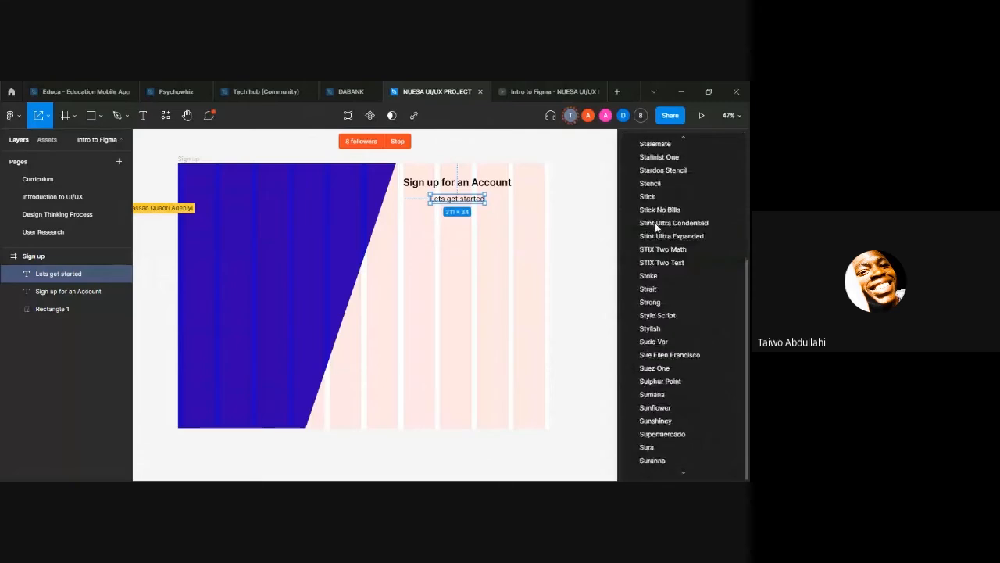
{"action": "scroll", "coordinate": [657, 224], "scroll_direction": "up", "scroll_amount": 20}
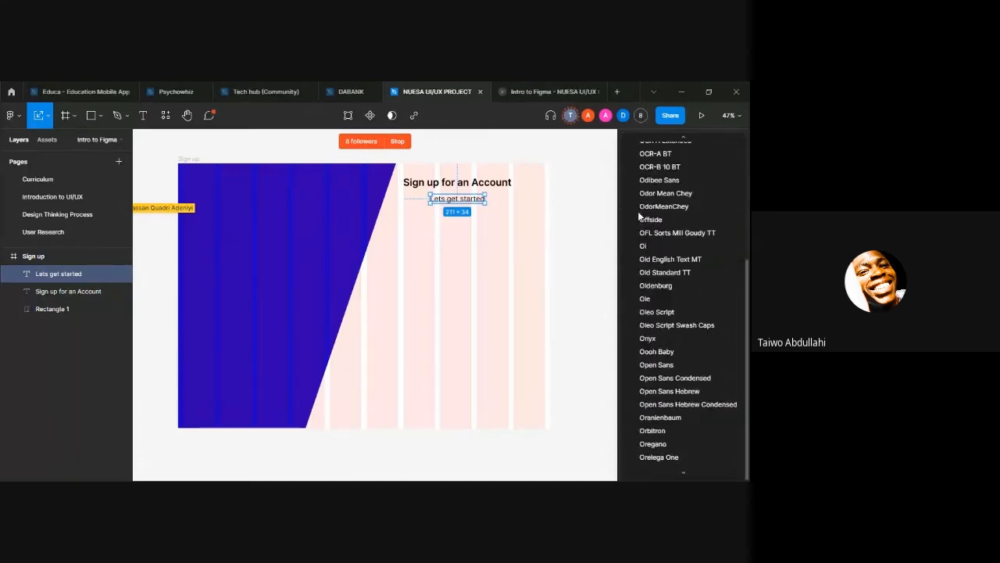
{"action": "scroll", "coordinate": [640, 216], "scroll_direction": "up", "scroll_amount": 20}
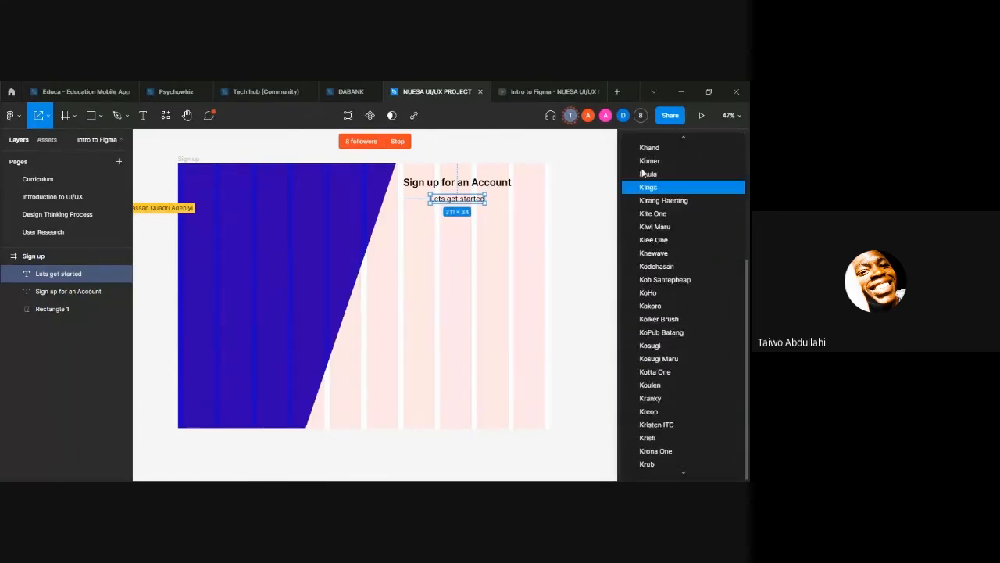
{"action": "scroll", "coordinate": [643, 173], "scroll_direction": "up", "scroll_amount": 20}
{"action": "left_click", "coordinate": [582, 154]}
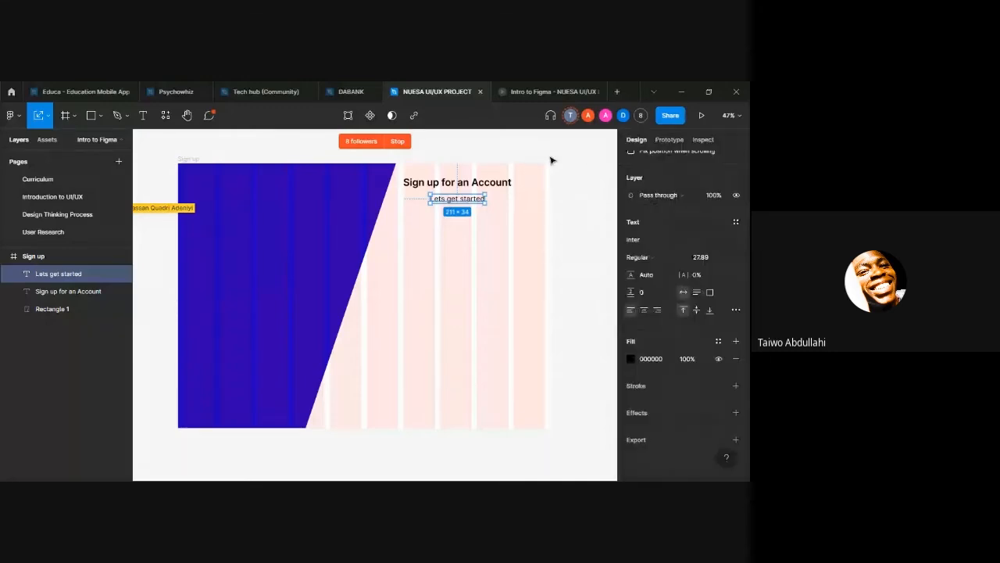
Step: Add a "First Name" text label below the subheading, near the blue panel's slanted edge
{"action": "left_click", "coordinate": [464, 238]}
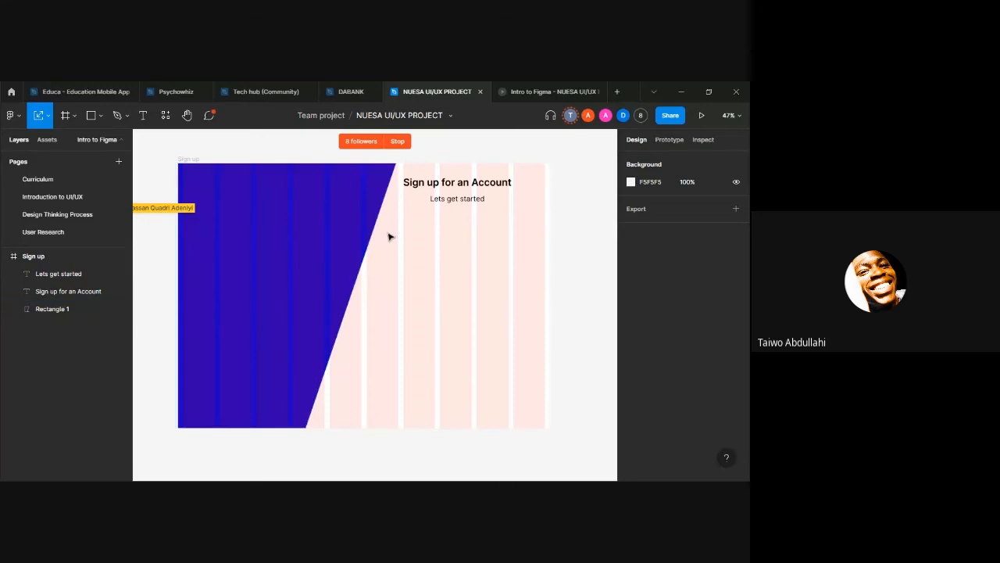
{"action": "key", "text": "t"}
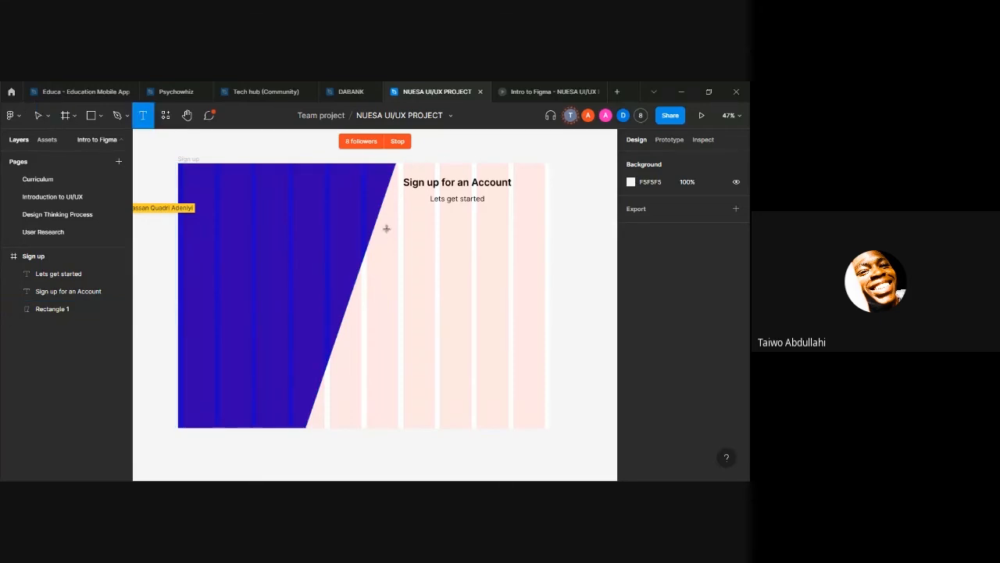
{"action": "left_click", "coordinate": [387, 228]}
{"action": "type", "text": "Fu"}
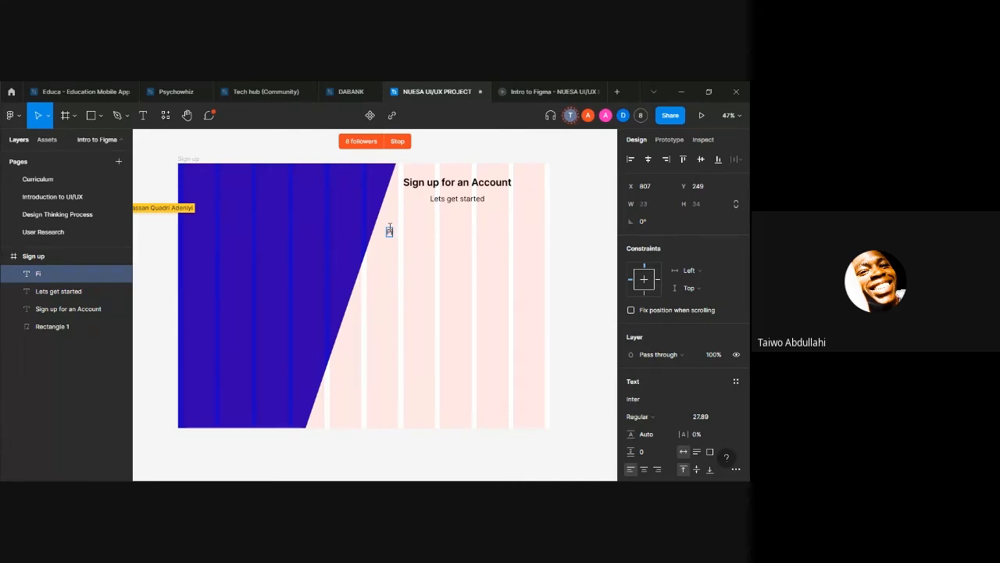
{"action": "type", "text": "s"}
{"action": "key", "text": "BackSpace"}
{"action": "type", "text": "rst Name"}
{"action": "key", "text": "Escape"}
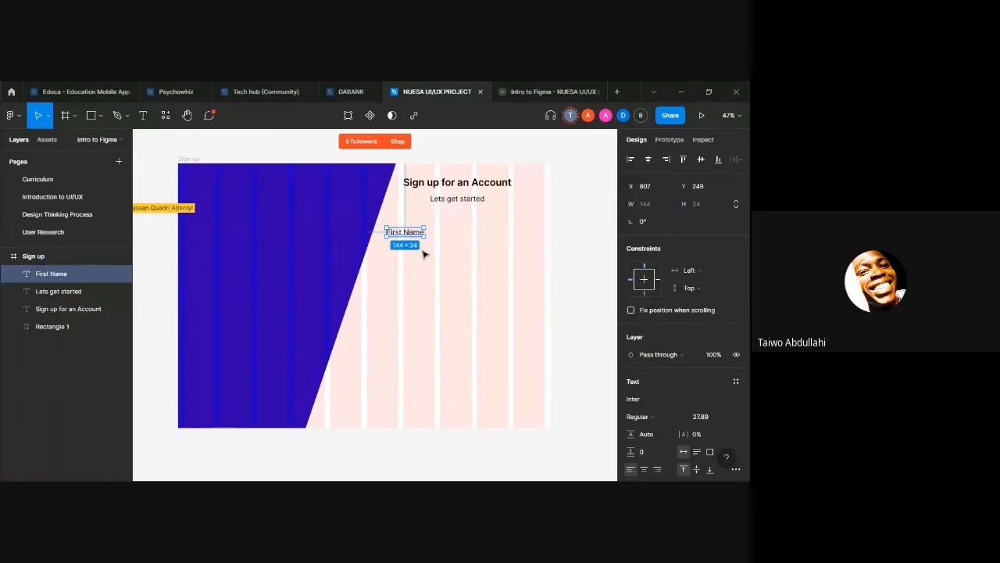
{"action": "key", "text": "ctrl+d"}
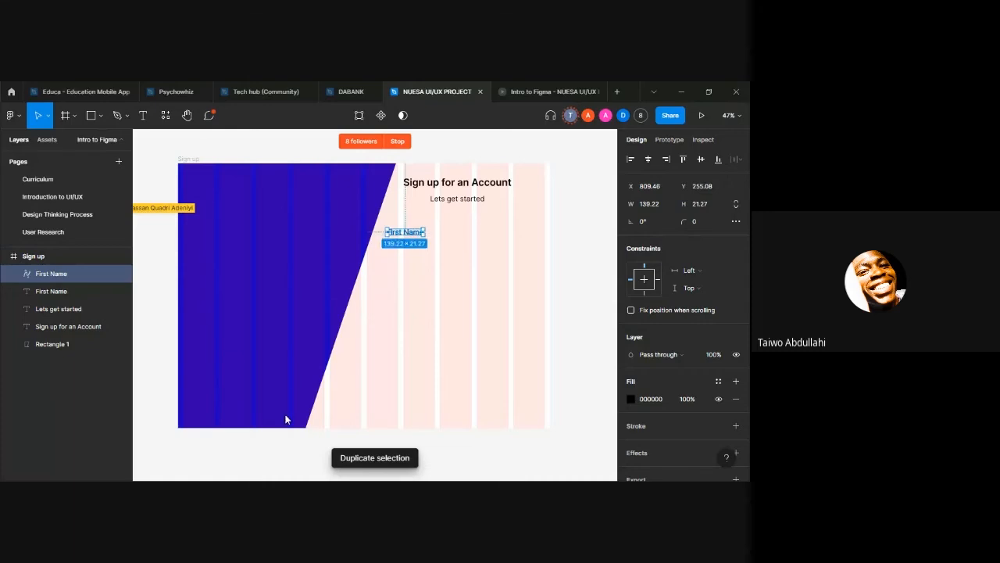
{"action": "left_click_drag", "start_coordinate": [384, 239], "coordinate": [502, 236]}
{"action": "double_click", "coordinate": [504, 237]}
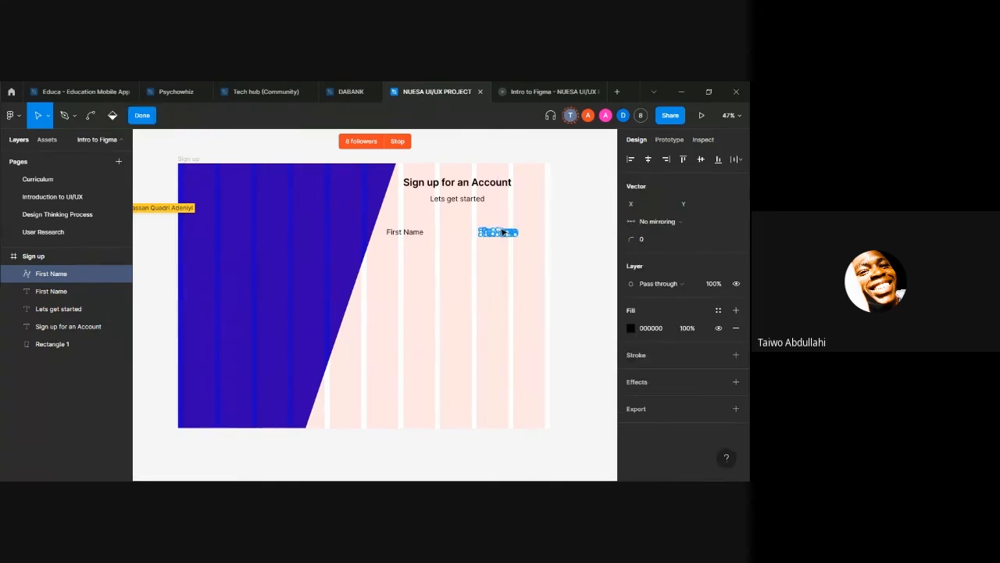
{"action": "left_click", "coordinate": [503, 233]}
{"action": "double_click", "coordinate": [503, 258]}
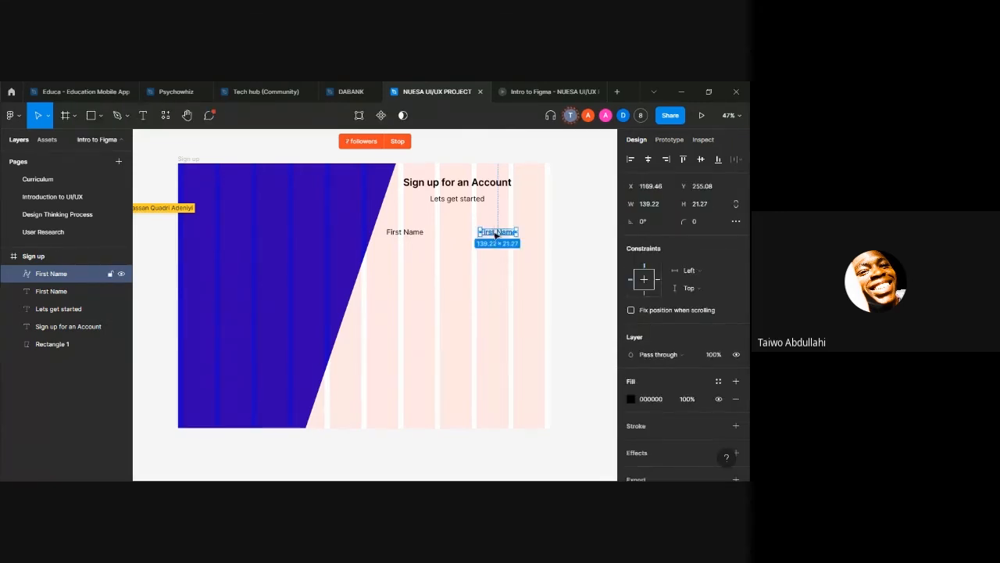
{"action": "double_click", "coordinate": [495, 233]}
{"action": "key", "text": "Escape"}
{"action": "left_click", "coordinate": [505, 273]}
{"action": "left_click", "coordinate": [500, 235]}
{"action": "key", "text": "Delete"}
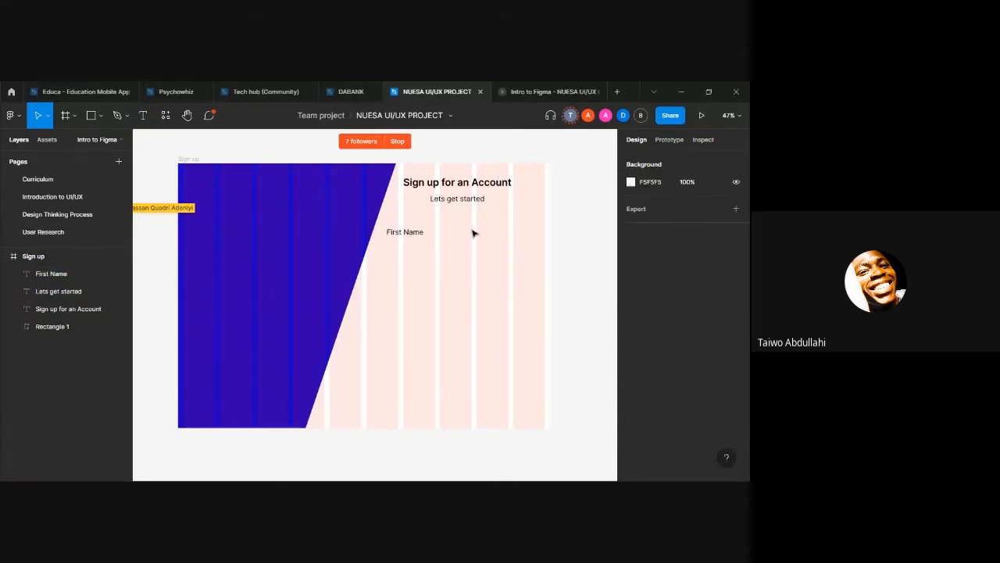
Step: Duplicate the "First Name" label and move the copy across to the far side of the white area
{"action": "left_click", "coordinate": [395, 236]}
{"action": "key", "text": "ctrl+d"}
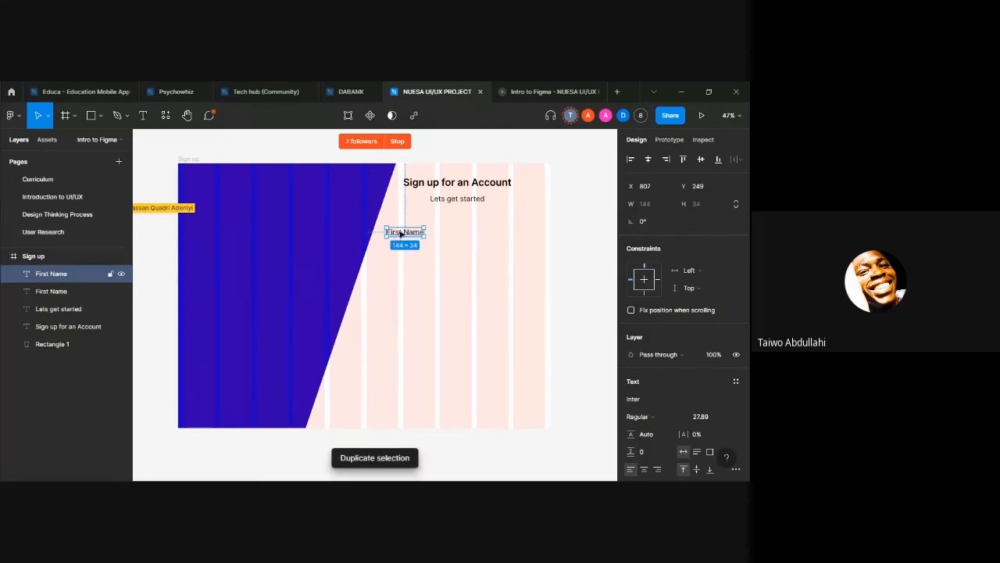
{"action": "left_click_drag", "start_coordinate": [394, 236], "coordinate": [508, 230]}
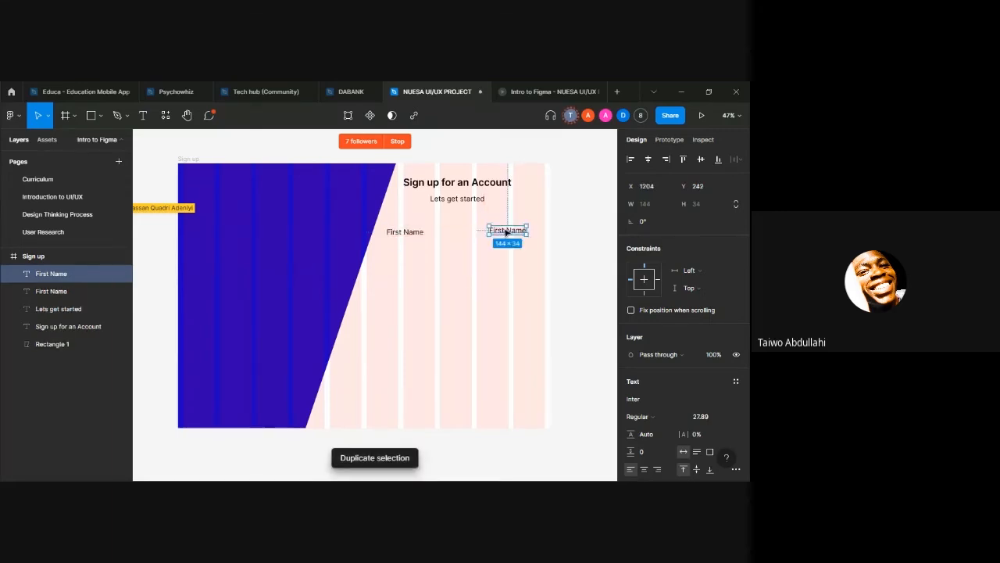
Step: Change the copied label's text to "Last Name" and align it level with the "First Name" label at Y 249
{"action": "double_click", "coordinate": [508, 230]}
{"action": "left_click", "coordinate": [507, 230]}
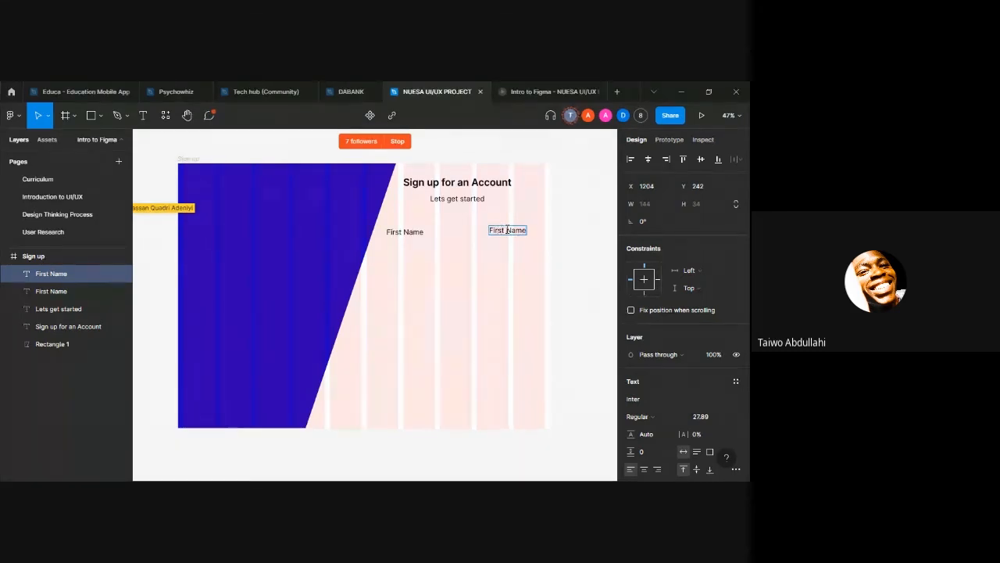
{"action": "key", "text": "BackSpace"}
{"action": "key", "text": "BackSpace"}
{"action": "key", "text": "BackSpace"}
{"action": "type", "text": "Las"}
{"action": "key", "text": "BackSpace"}
{"action": "key", "text": "Escape"}
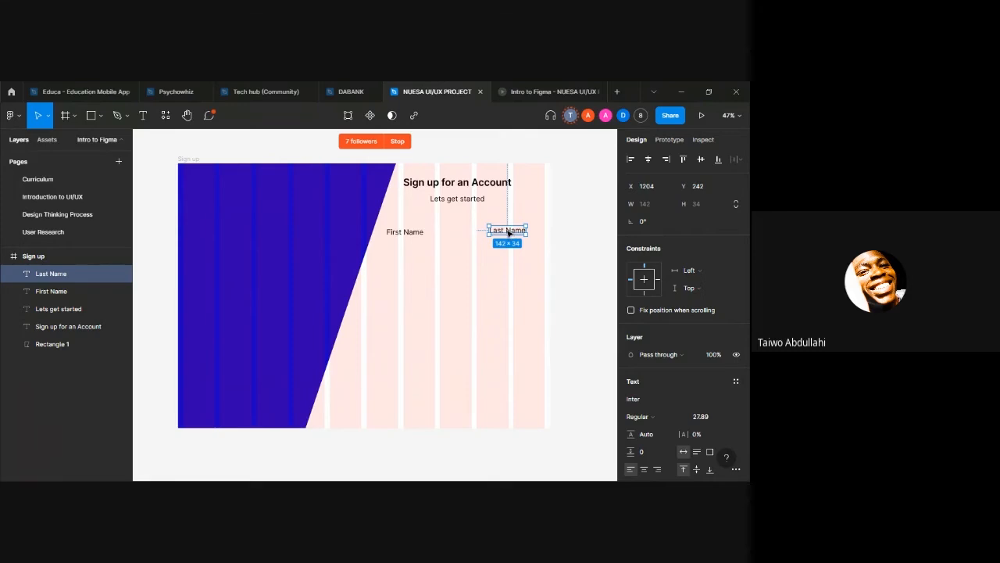
{"action": "left_click_drag", "start_coordinate": [508, 232], "coordinate": [509, 232]}
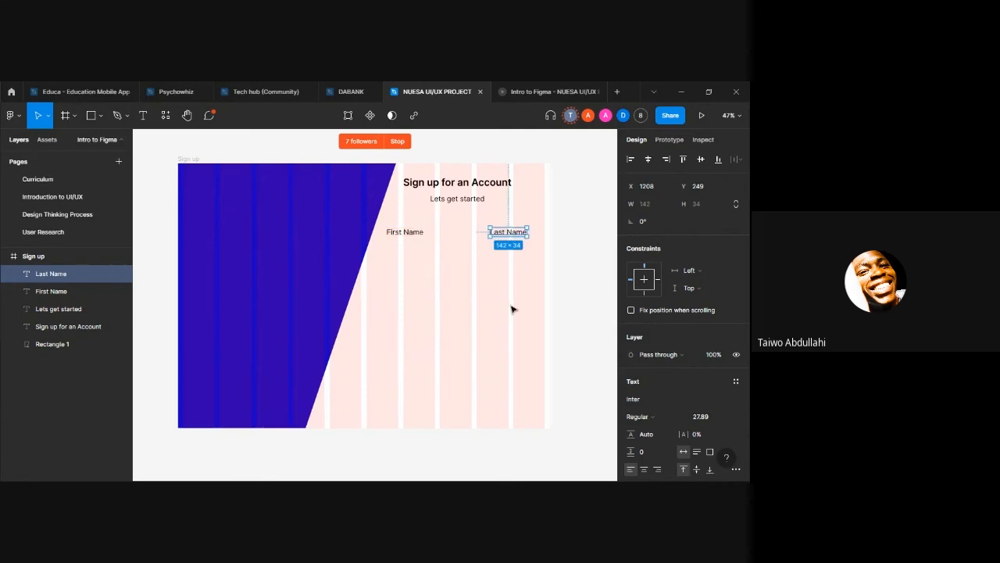
Step: Draw an input field rectangle of about 194 × 60 directly beneath the "First Name" label
{"action": "left_click", "coordinate": [439, 263]}
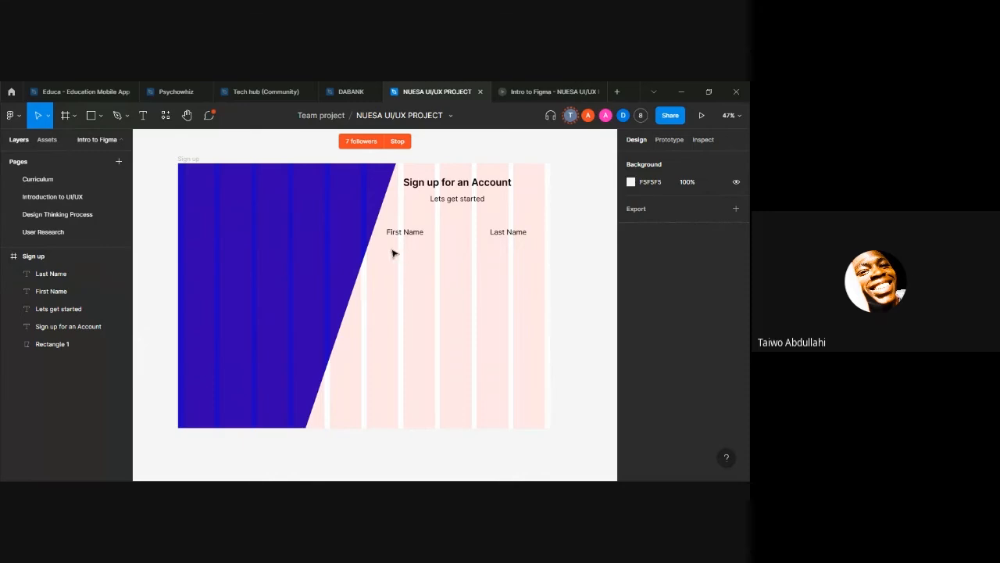
{"action": "key", "text": "r"}
{"action": "mouse_move", "coordinate": [380, 245]}
{"action": "left_mouse_down"}
{"action": "mouse_move", "coordinate": [429, 247]}
{"action": "mouse_move", "coordinate": [431, 264]}
{"action": "left_mouse_up"}
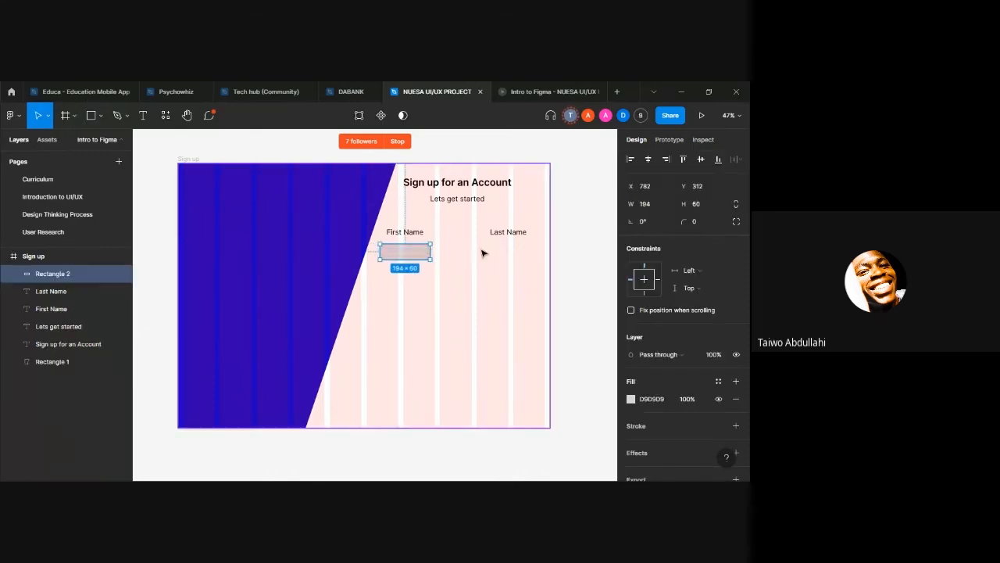
{"action": "left_click", "coordinate": [433, 237]}
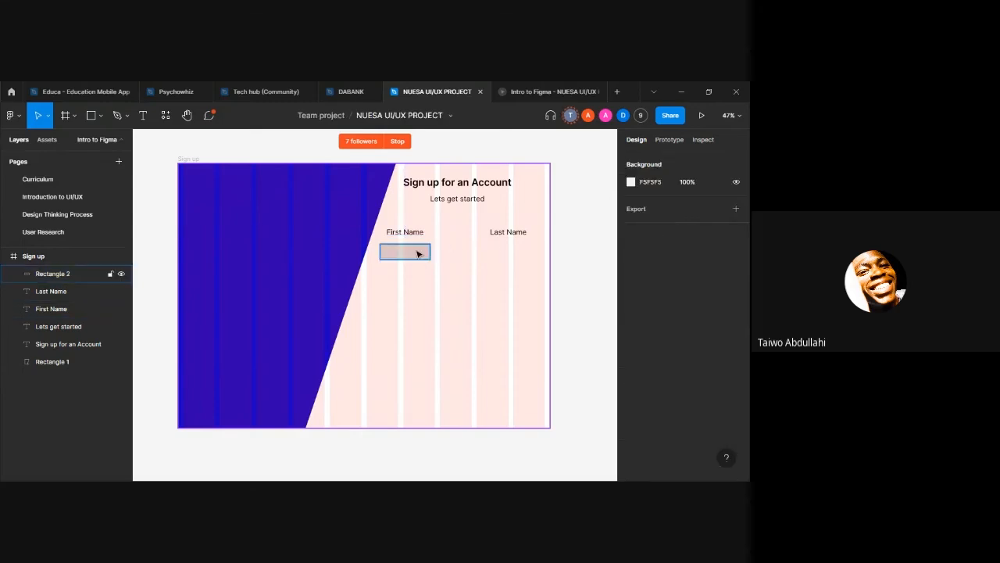
Step: Duplicate the input rectangle, shift the copy horizontally to X 1202 beneath "Last Name", and check the layout in the prototype preview
{"action": "left_click", "coordinate": [416, 253]}
{"action": "key", "text": "ctrl+d"}
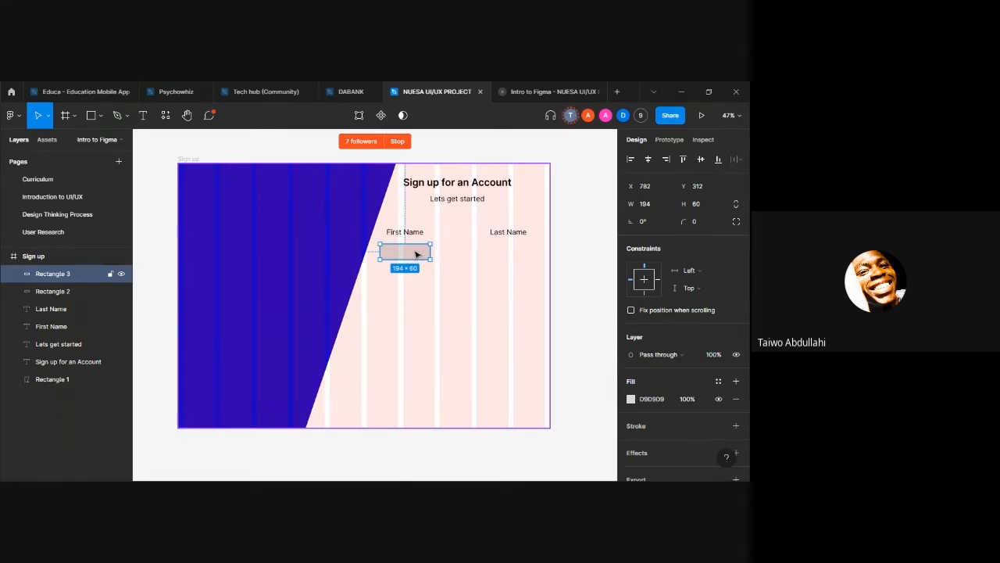
{"action": "key", "text": "shift+Right"}
{"action": "key", "text": "shift+Right"}
{"action": "key", "text": "shift+Right"}
{"action": "key", "text": "shift+Right"}
{"action": "key", "text": "shift+Right"}
{"action": "key", "text": "shift+Right"}
{"action": "key", "text": "shift+Right"}
{"action": "key", "text": "shift+Right"}
{"action": "key", "text": "shift+Right"}
{"action": "key", "text": "shift+Right"}
{"action": "key", "text": "shift+Right"}
{"action": "key", "text": "shift+Right"}
{"action": "key", "text": "shift+Right"}
{"action": "key", "text": "shift+Right"}
{"action": "key", "text": "shift+Right"}
{"action": "key", "text": "shift+Right"}
{"action": "key", "text": "shift+Right"}
{"action": "key", "text": "shift+Right"}
{"action": "key", "text": "shift+Right"}
{"action": "key", "text": "shift+Right"}
{"action": "key", "text": "shift+Right"}
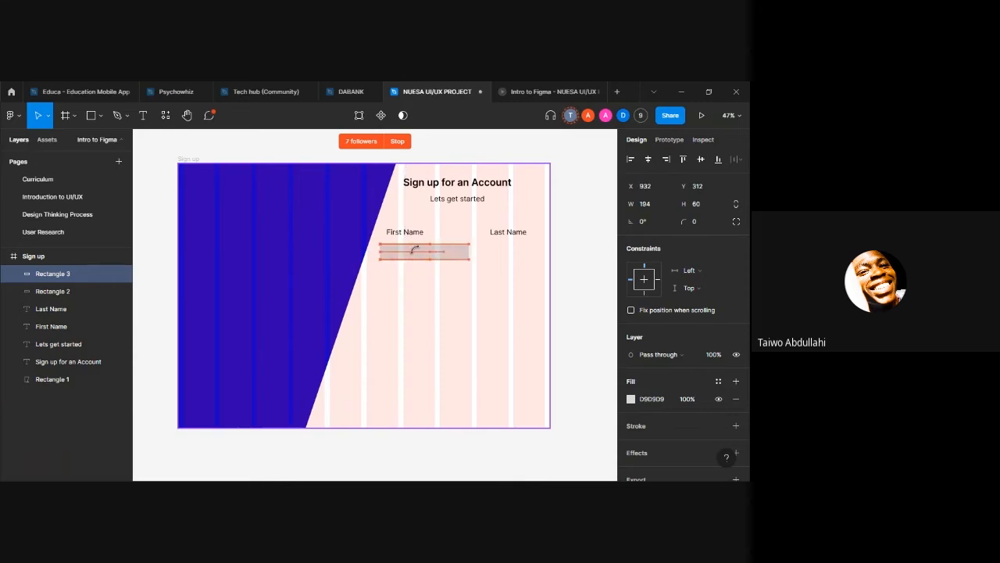
{"action": "key", "text": "shift+Right"}
{"action": "key", "text": "shift+Right"}
{"action": "key", "text": "shift+Right"}
{"action": "key", "text": "shift+Right"}
{"action": "key", "text": "shift+Right"}
{"action": "key", "text": "shift+Right"}
{"action": "key", "text": "shift+Right"}
{"action": "key", "text": "shift+Right"}
{"action": "key", "text": "shift+Right"}
{"action": "key", "text": "shift+Right"}
{"action": "key", "text": "shift+Right"}
{"action": "key", "text": "shift+Right"}
{"action": "key", "text": "shift+Right"}
{"action": "key", "text": "shift+Right"}
{"action": "key", "text": "shift+Right"}
{"action": "key", "text": "shift+Right"}
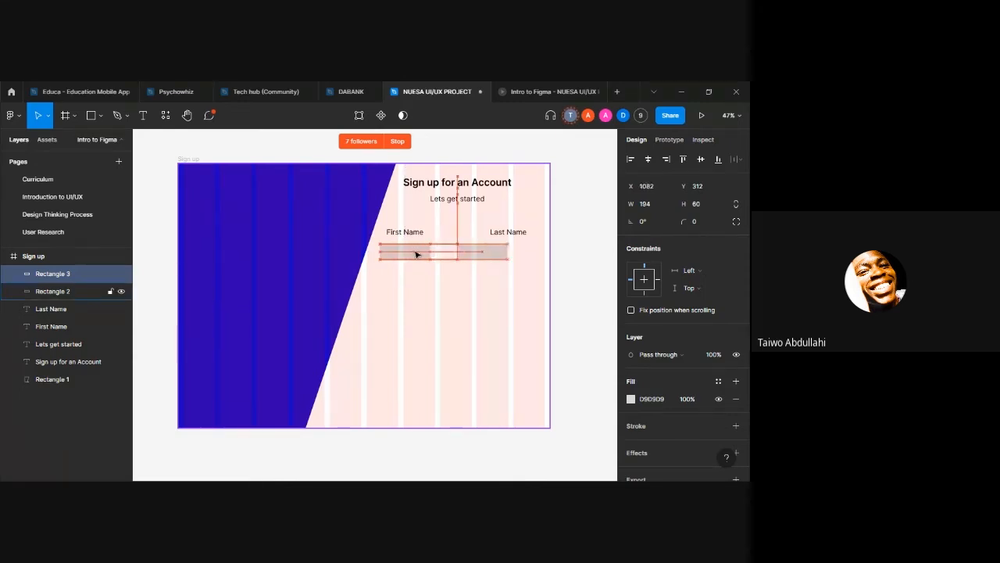
{"action": "key", "text": "shift+Right"}
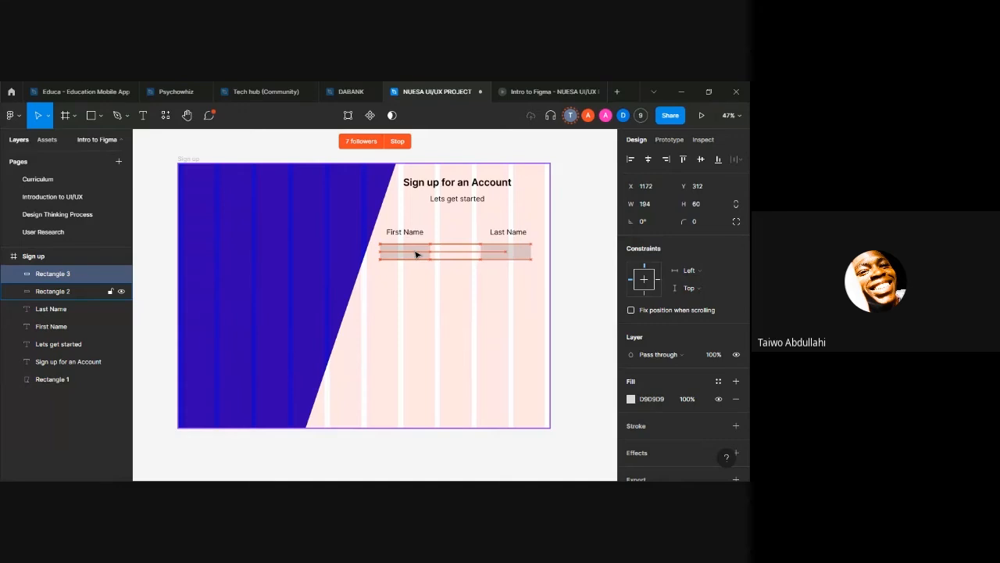
{"action": "key", "text": "shift+Right"}
{"action": "key", "text": "shift+Right"}
{"action": "key", "text": "shift+Right"}
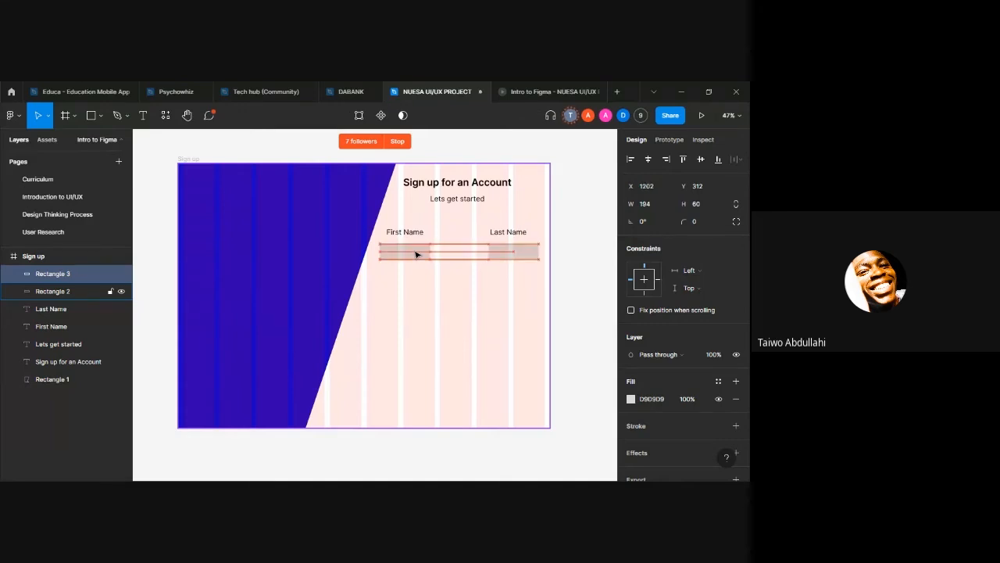
{"action": "left_click", "coordinate": [530, 87]}
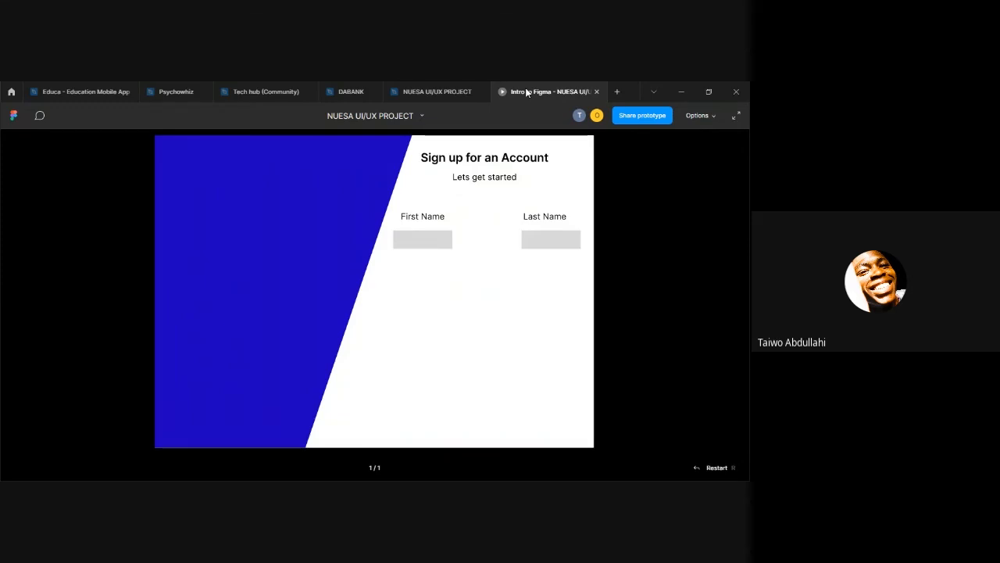
{"action": "left_click", "coordinate": [407, 91]}
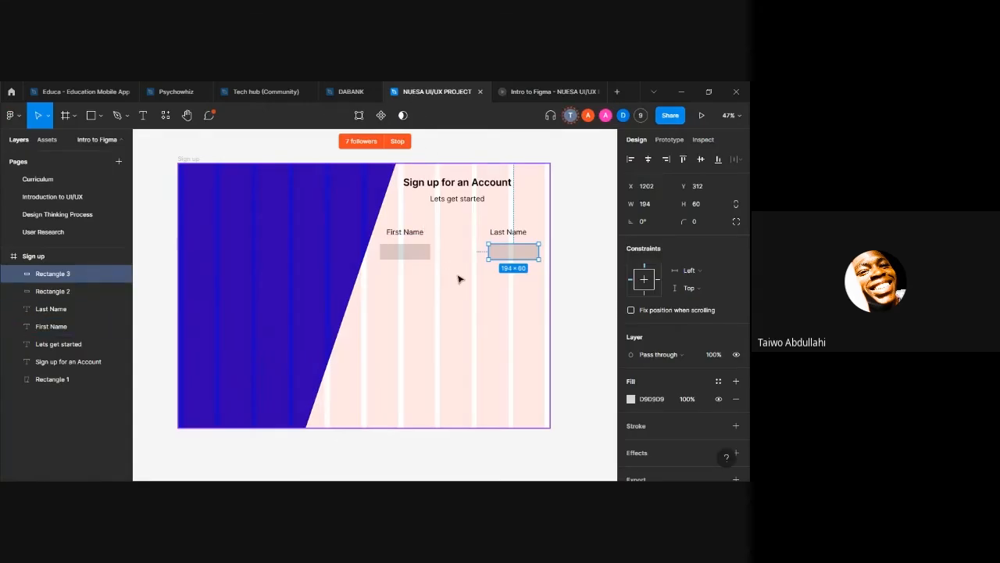
Step: Replace the "First Name" rectangle's fill with a black (000000) inside stroke of 1 and check it in the prototype preview
{"action": "left_click", "coordinate": [411, 258]}
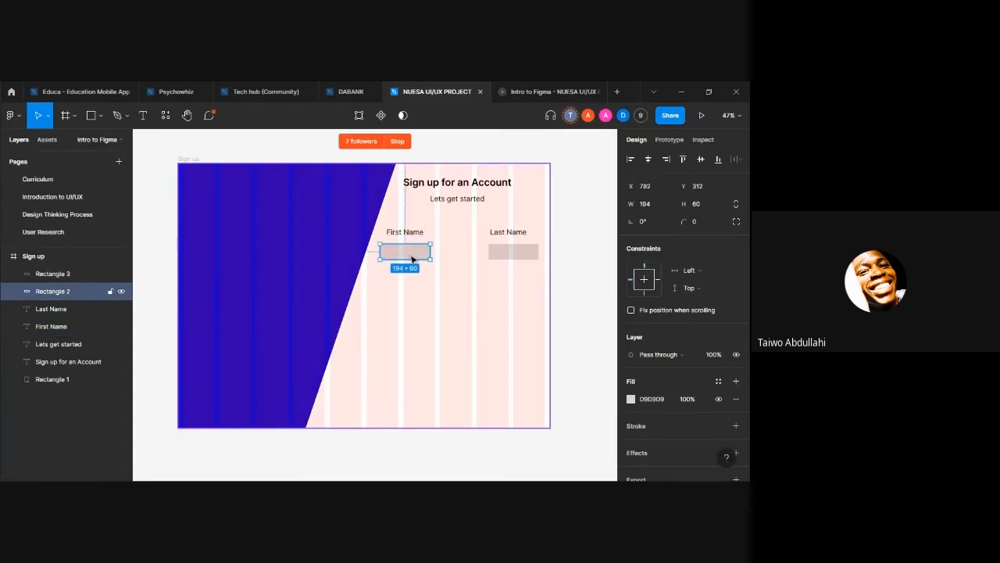
{"action": "left_click", "coordinate": [738, 399]}
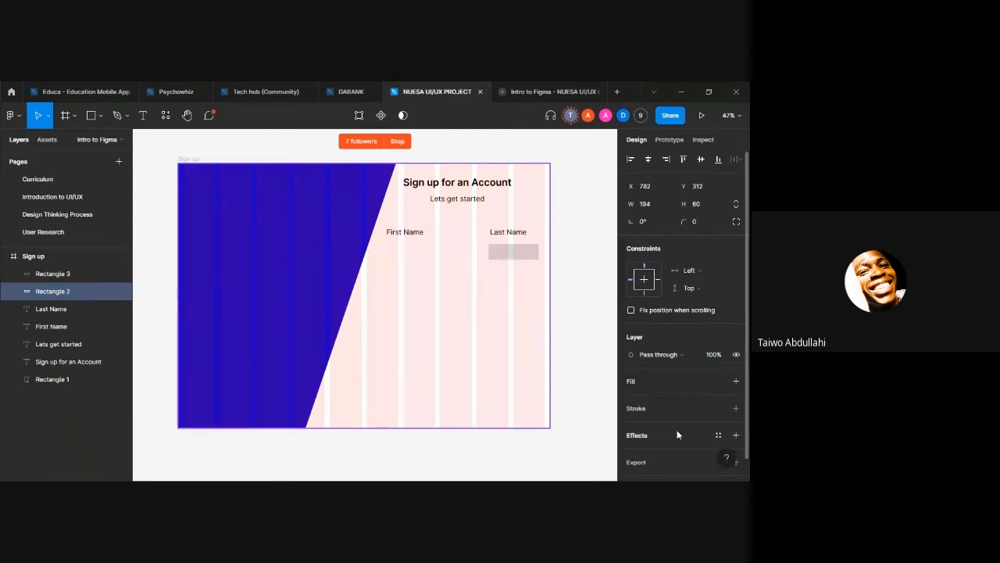
{"action": "left_click", "coordinate": [664, 409]}
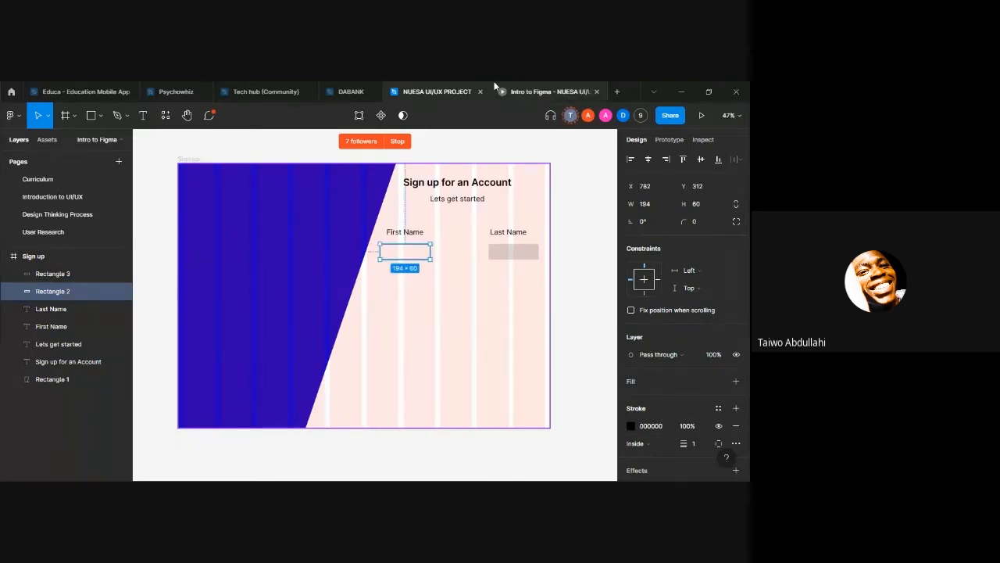
{"action": "left_click", "coordinate": [541, 92]}
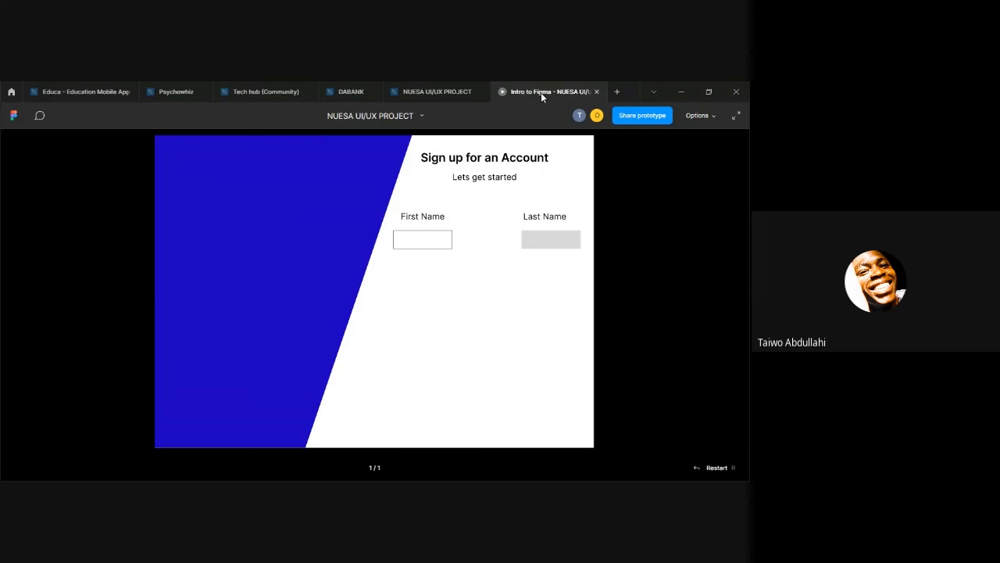
{"action": "left_click", "coordinate": [434, 93]}
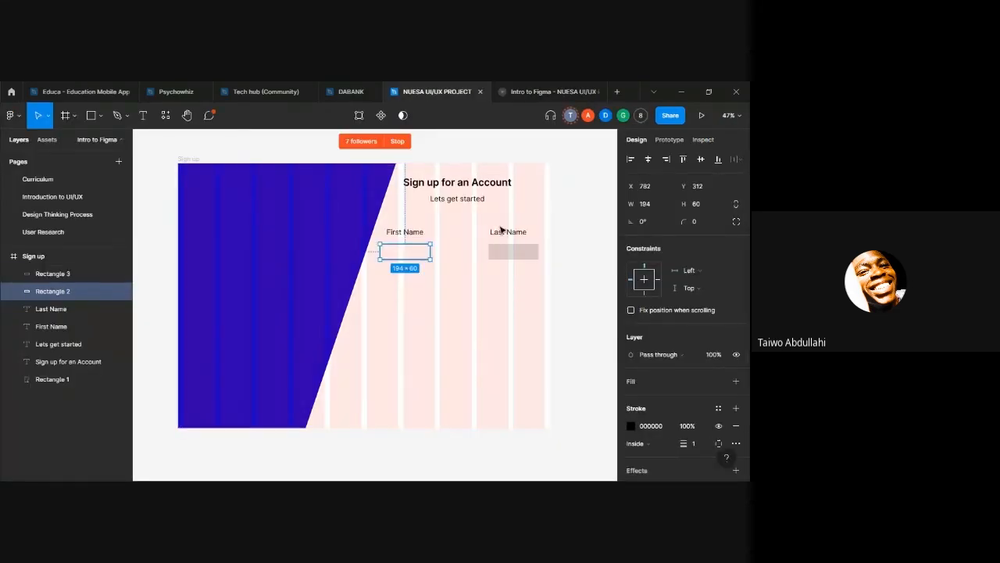
Step: Add a stroke to the "Last Name" rectangle and check it in the prototype preview
{"action": "left_click", "coordinate": [502, 247]}
{"action": "scroll", "coordinate": [688, 343], "scroll_direction": "down", "scroll_amount": 1}
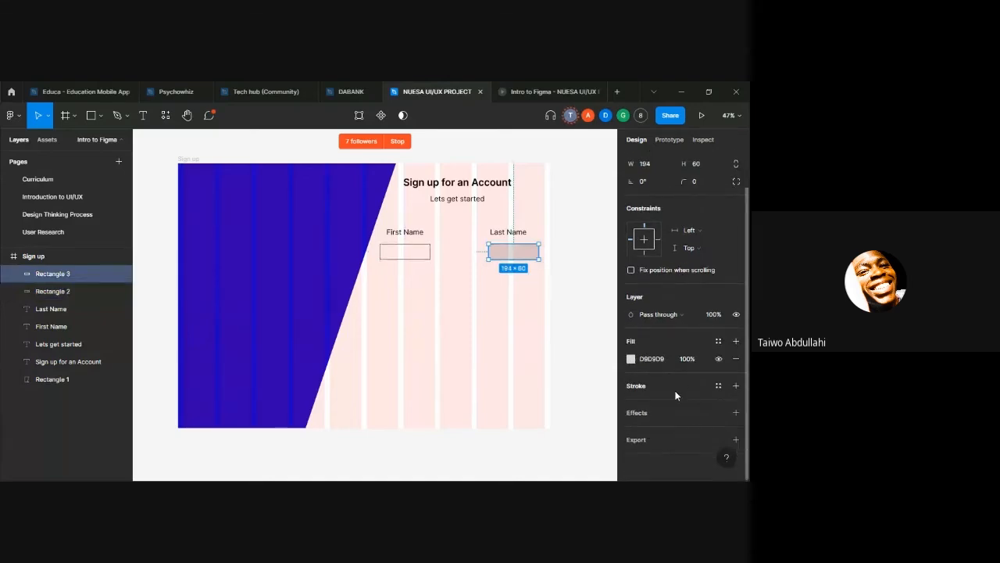
{"action": "left_click", "coordinate": [523, 90]}
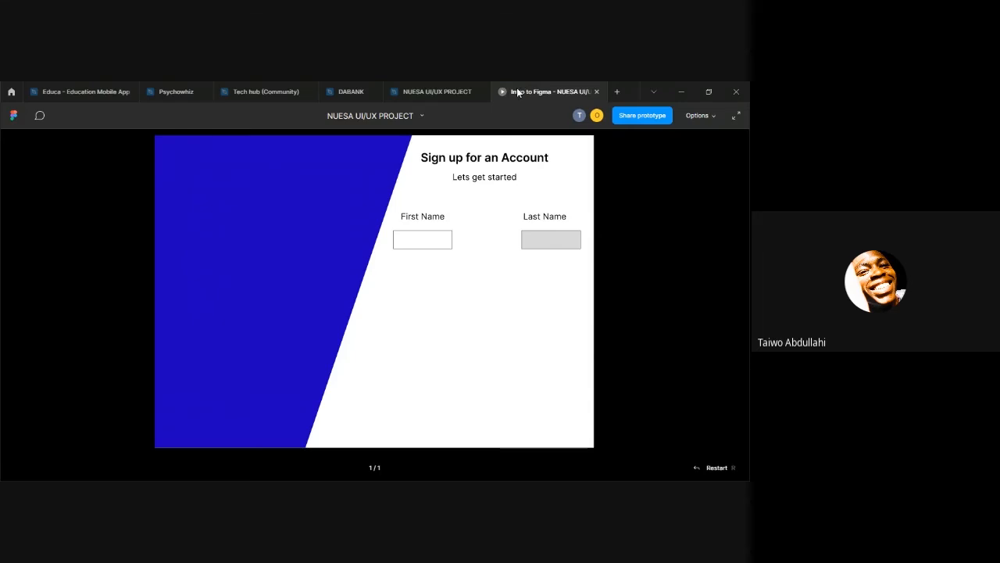
Step: Return to the design file and hide the D9D9D9 fill of the "Last Name" input rectangle
{"action": "left_click", "coordinate": [437, 92]}
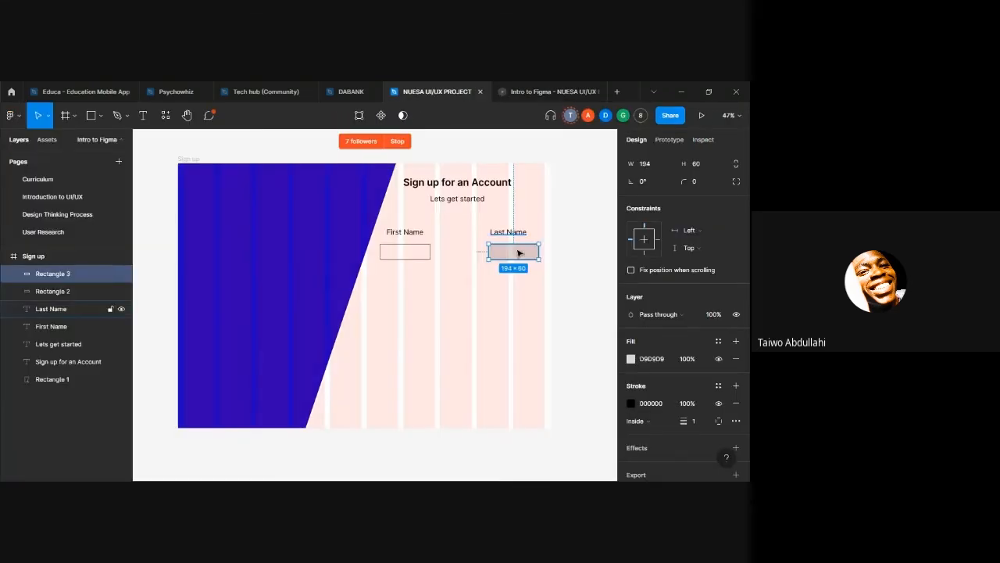
{"action": "left_click", "coordinate": [649, 359]}
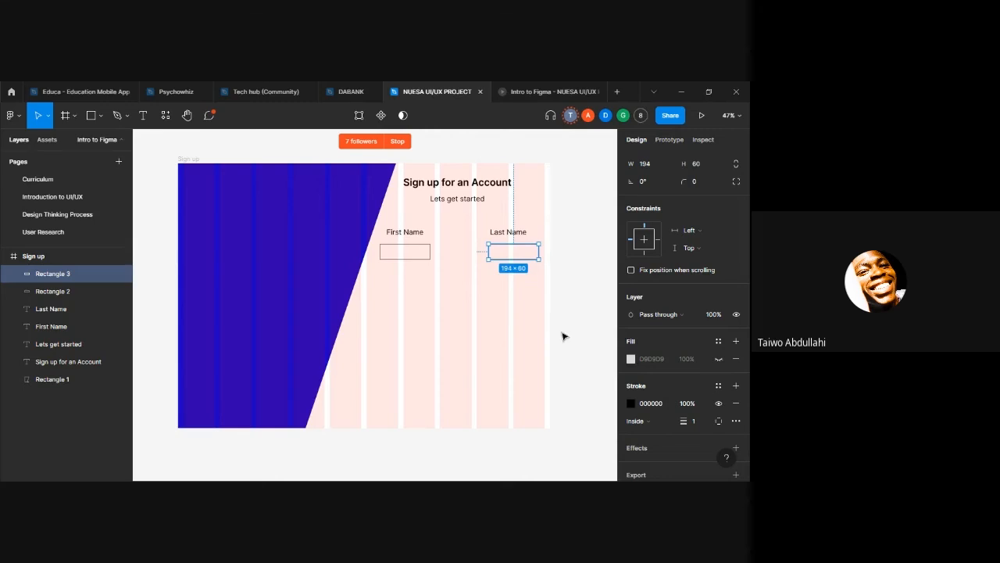
{"action": "left_click", "coordinate": [589, 305]}
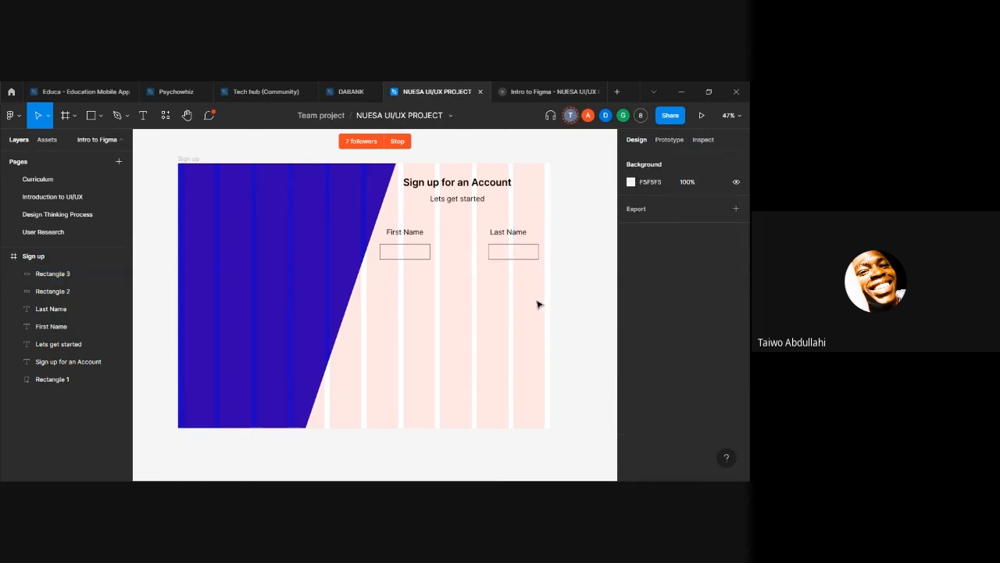
Step: Duplicate the "First Name" label and shift the copy straight down to Y 499, below the first input rectangle
{"action": "left_click", "coordinate": [397, 241]}
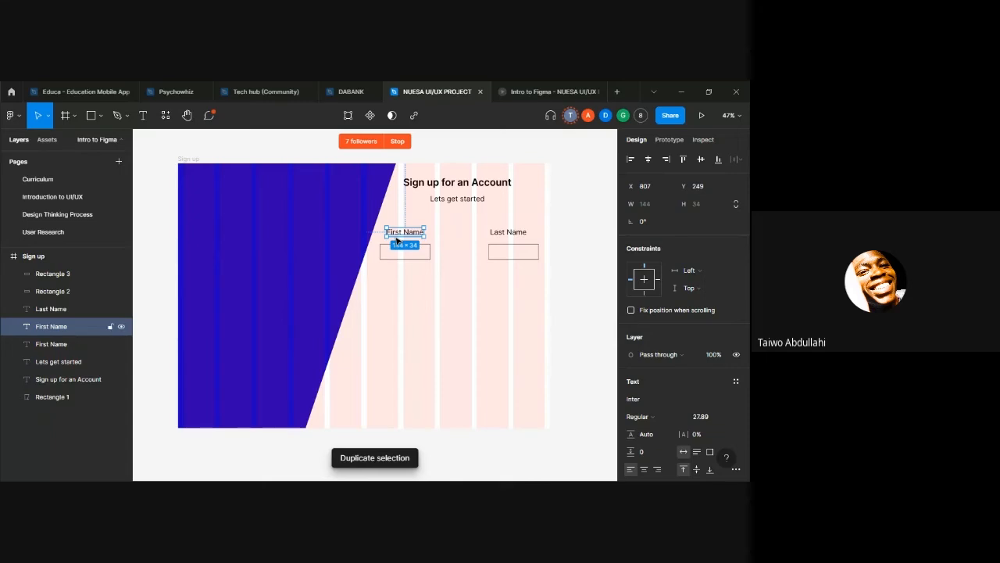
{"action": "key", "text": "shift+Down"}
{"action": "key", "text": "shift+Down"}
{"action": "key", "text": "shift+Down"}
{"action": "key", "text": "shift+Down"}
{"action": "key", "text": "shift+Down"}
{"action": "key", "text": "shift+Down"}
{"action": "key", "text": "shift+Down"}
{"action": "key", "text": "shift+Down"}
{"action": "key", "text": "shift+Down"}
{"action": "key", "text": "shift+Down"}
{"action": "key", "text": "shift+Down"}
{"action": "key", "text": "shift+Down"}
{"action": "key", "text": "shift+Down"}
{"action": "key", "text": "shift+Down"}
{"action": "key", "text": "shift+Down"}
{"action": "key", "text": "shift+Down"}
{"action": "key", "text": "shift+Down"}
{"action": "key", "text": "shift+Down"}
{"action": "key", "text": "shift+Down"}
{"action": "key", "text": "shift+Down"}
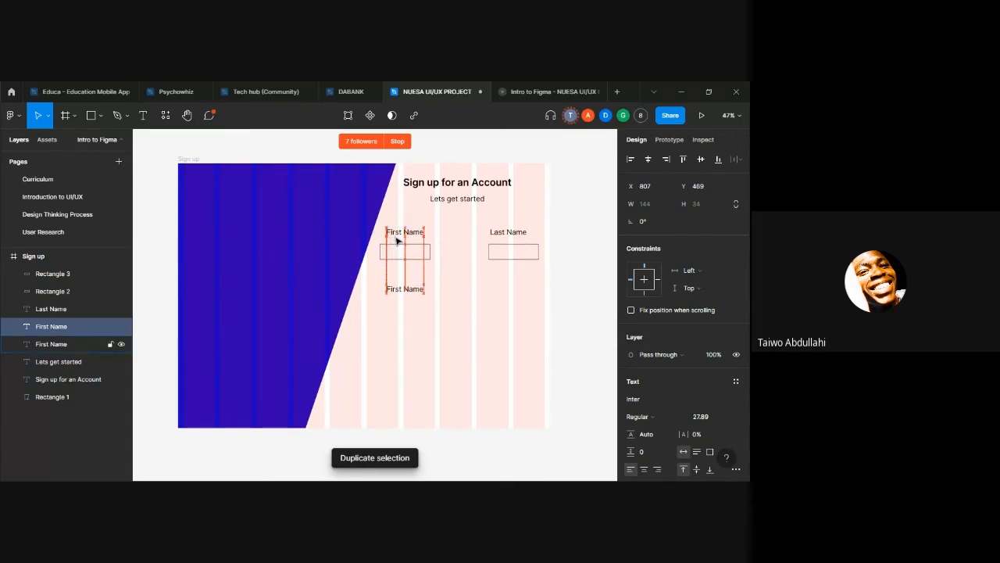
{"action": "key", "text": "shift+Down"}
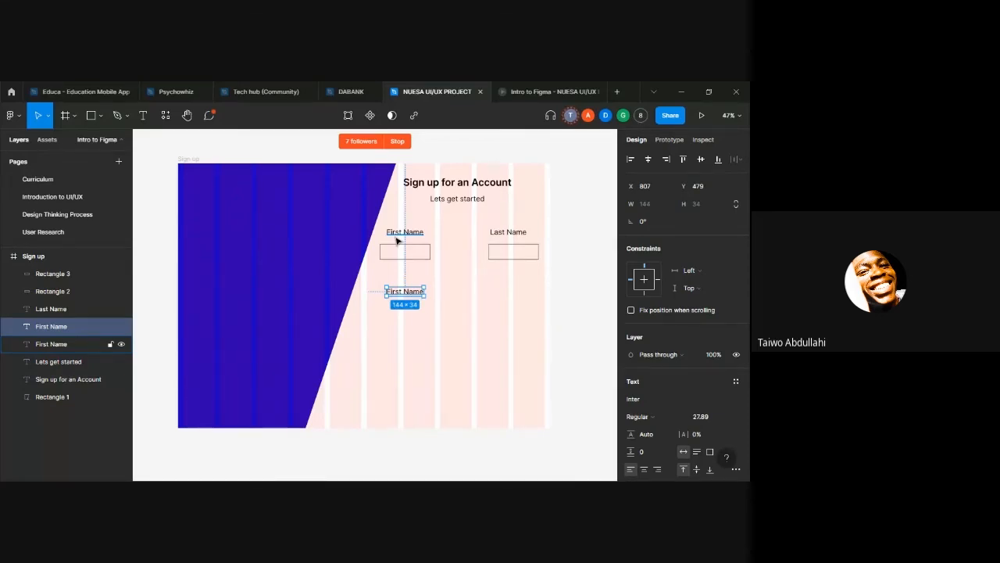
{"action": "key", "text": "shift+Down"}
{"action": "key", "text": "shift+Down"}
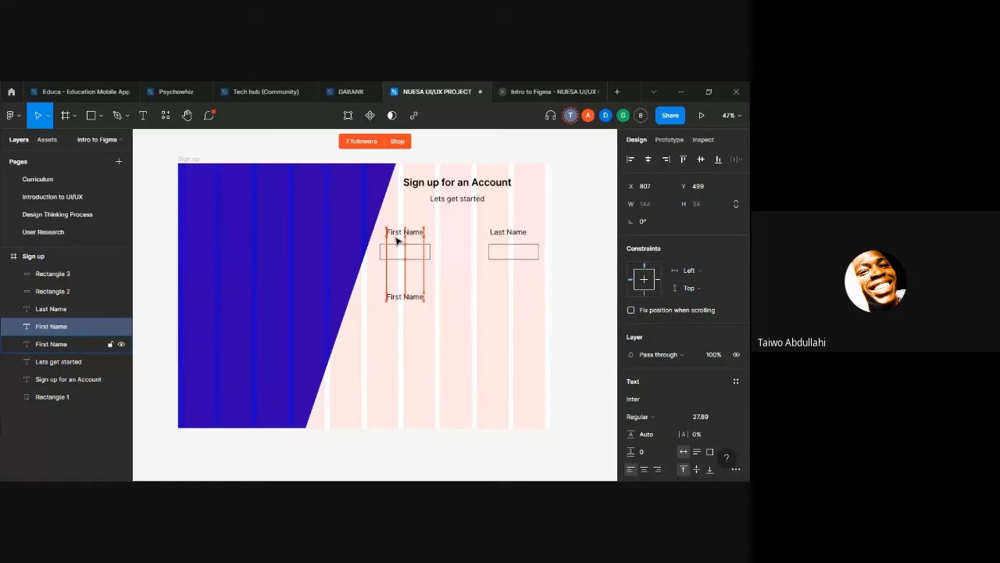
{"action": "key", "text": "shift+Right"}
{"action": "key", "text": "shift+Right"}
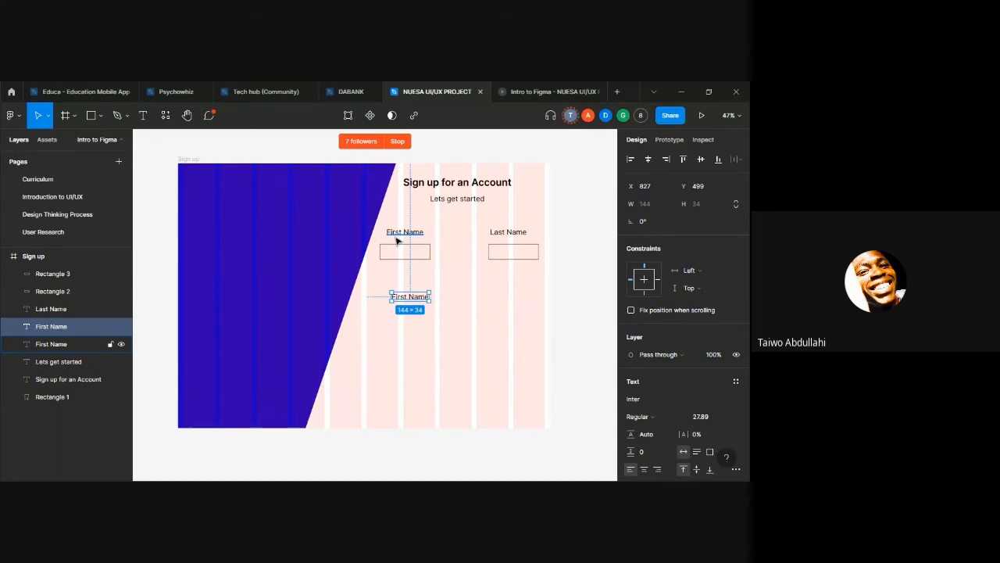
{"action": "key", "text": "shift+Left"}
{"action": "key", "text": "shift+Left"}
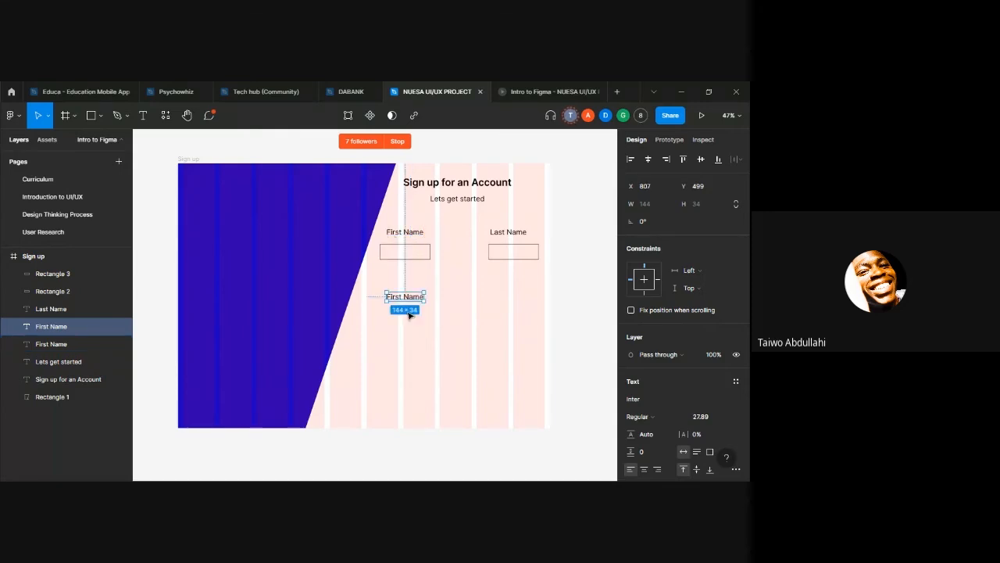
Step: Replace the text of the duplicated label with "Email Address"
{"action": "double_click", "coordinate": [401, 300]}
{"action": "left_click", "coordinate": [403, 298]}
{"action": "key", "text": "BackSpace"}
{"action": "key", "text": "BackSpace"}
{"action": "key", "text": "BackSpace"}
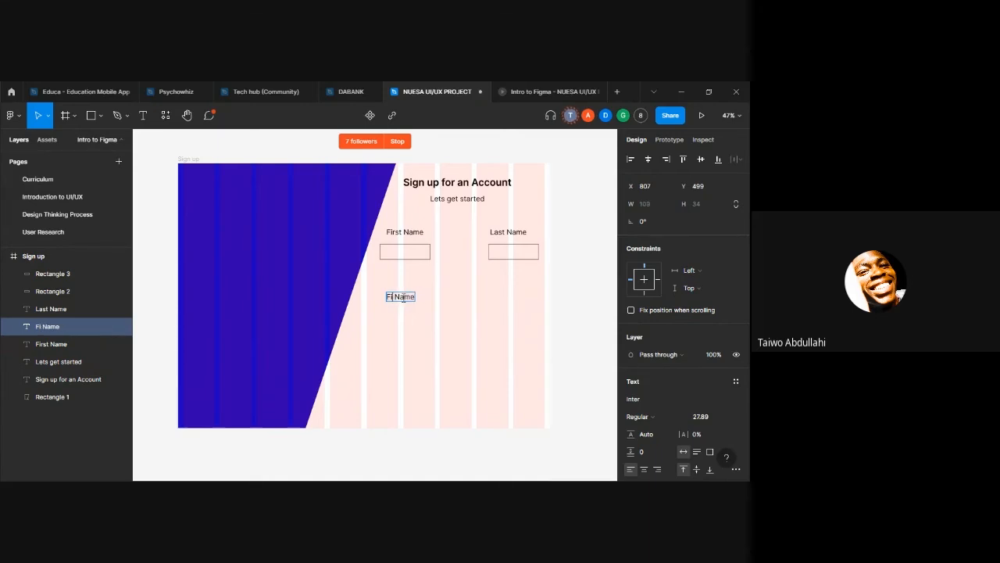
{"action": "key", "text": "ctrl+a"}
{"action": "key", "text": "BackSpace"}
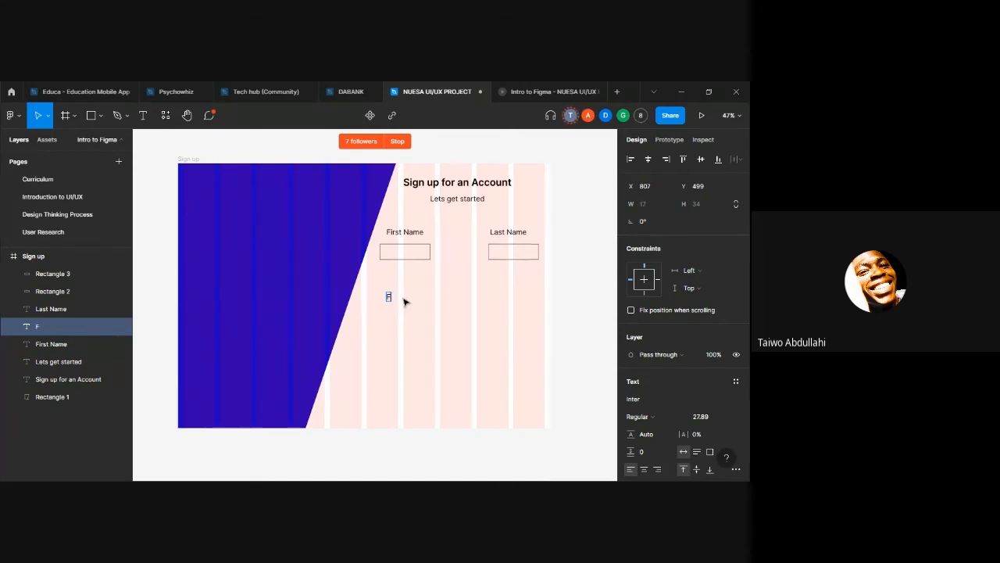
{"action": "type", "text": "Email"}
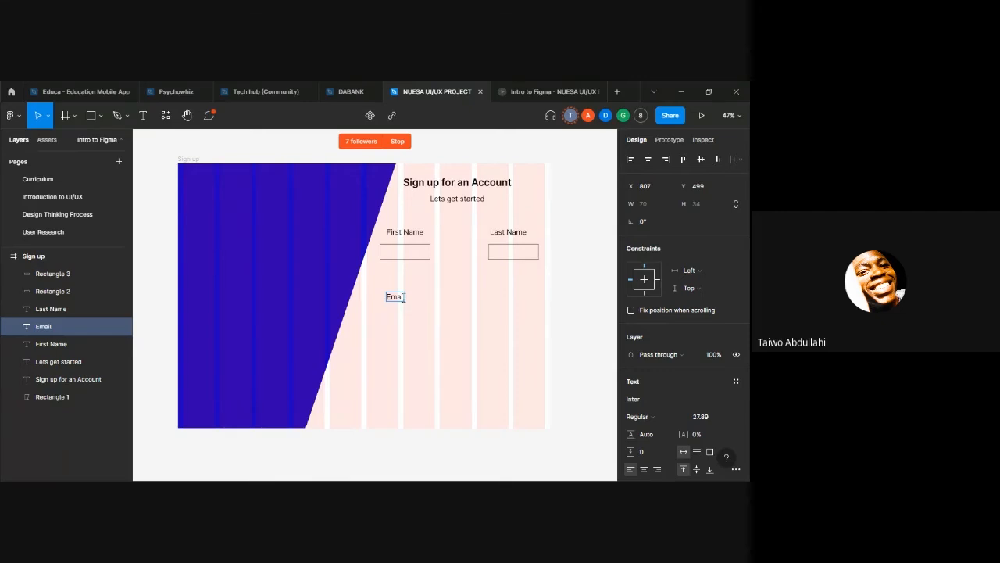
{"action": "type", "text": " Address"}
{"action": "key", "text": "Escape"}
{"action": "left_click", "coordinate": [412, 314]}
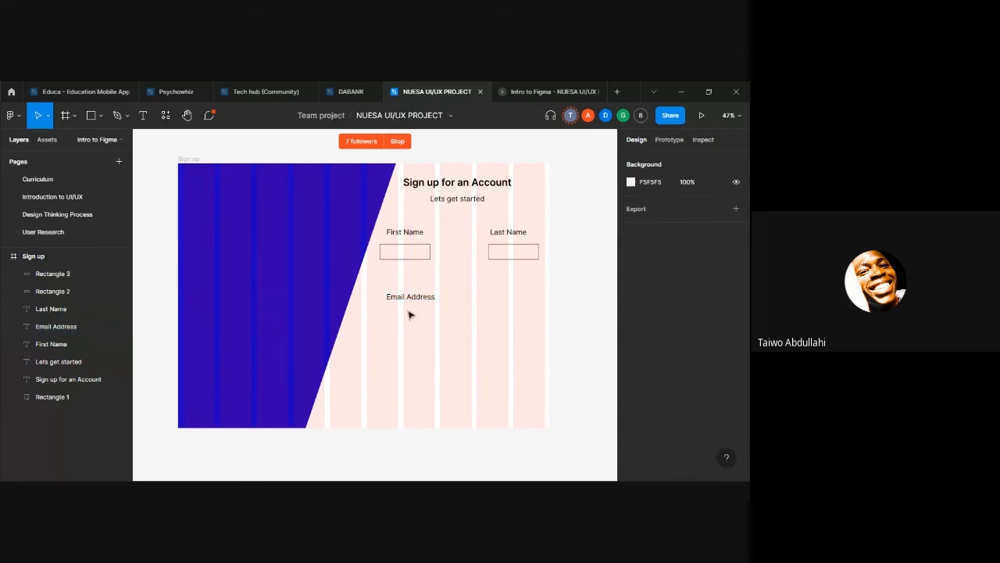
Step: Duplicate the "First Name" rectangle, place the copy beneath "Email Address" at X 782, and enlarge it to about 614 × 78
{"action": "left_click", "coordinate": [403, 261]}
{"action": "key", "text": "ctrl+d"}
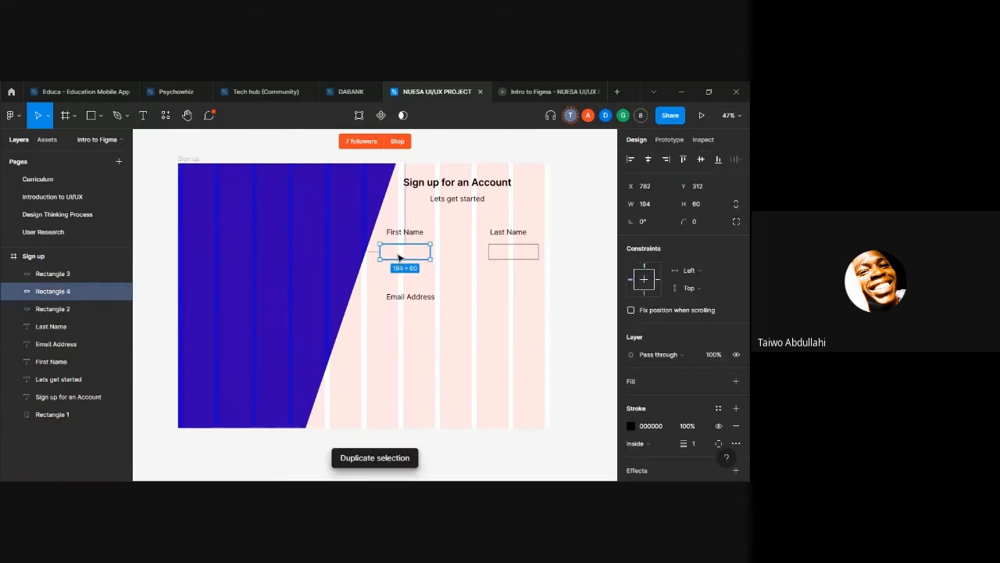
{"action": "left_click_drag", "start_coordinate": [398, 262], "coordinate": [537, 318]}
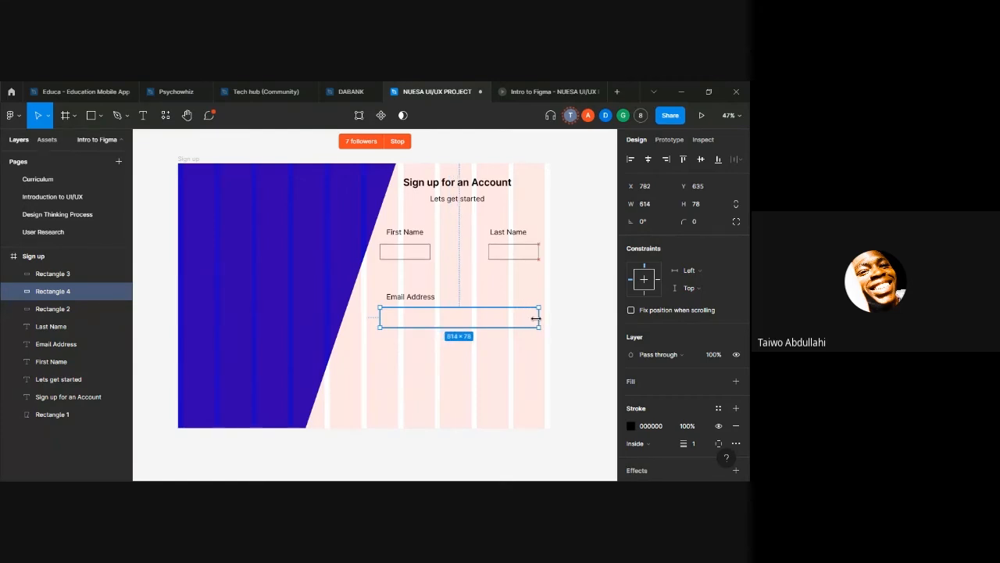
Step: Move the "Email Address" label up to Y 419, closer to the "First Name" input rectangle
{"action": "left_click", "coordinate": [403, 299]}
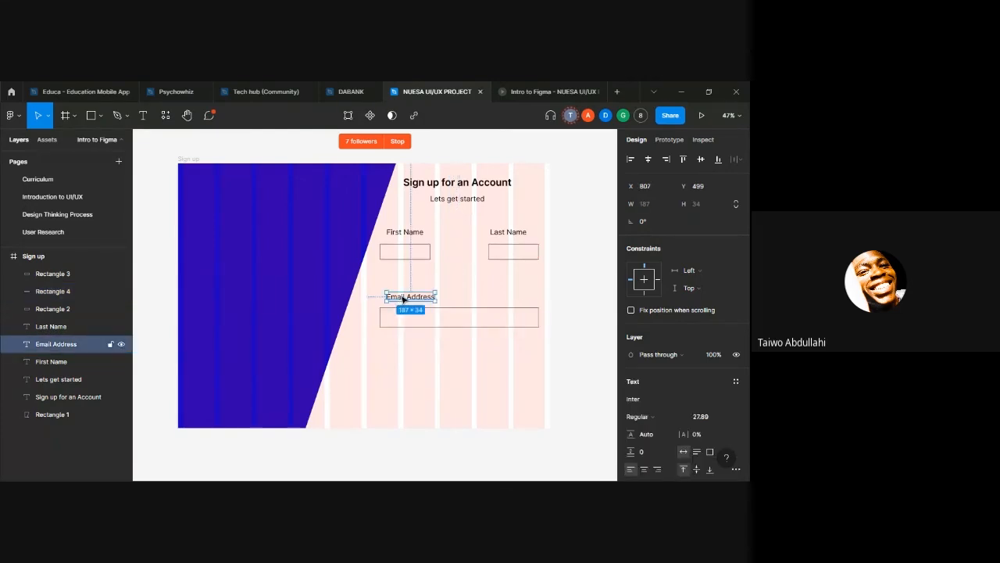
{"action": "key", "text": "shift+Up"}
{"action": "key", "text": "shift+Up"}
{"action": "key", "text": "shift+Up"}
{"action": "key", "text": "shift+Up"}
{"action": "key", "text": "shift+Up"}
{"action": "key", "text": "shift+Up"}
{"action": "key", "text": "shift+Up"}
{"action": "key", "text": "shift+Up"}
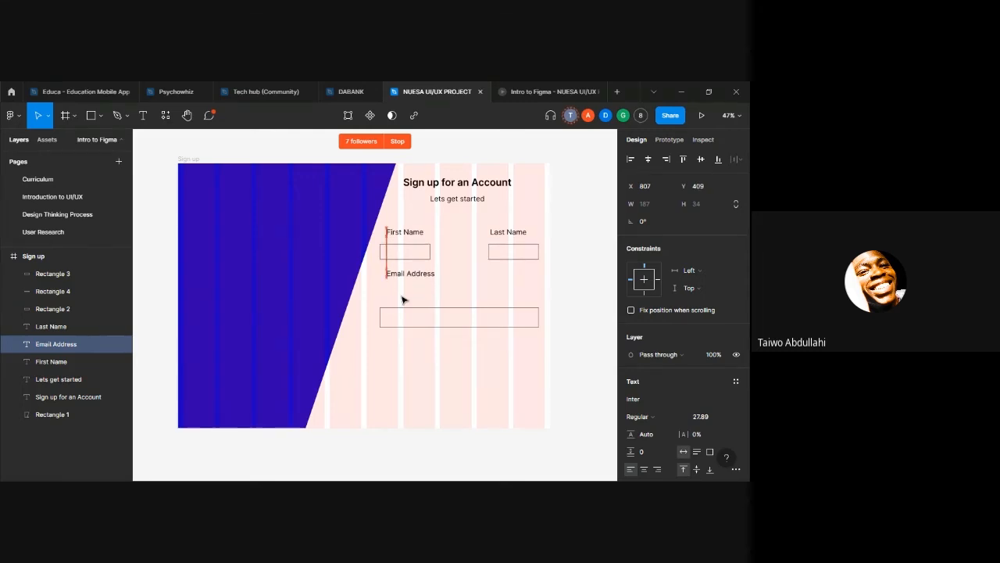
{"action": "left_click", "coordinate": [426, 325]}
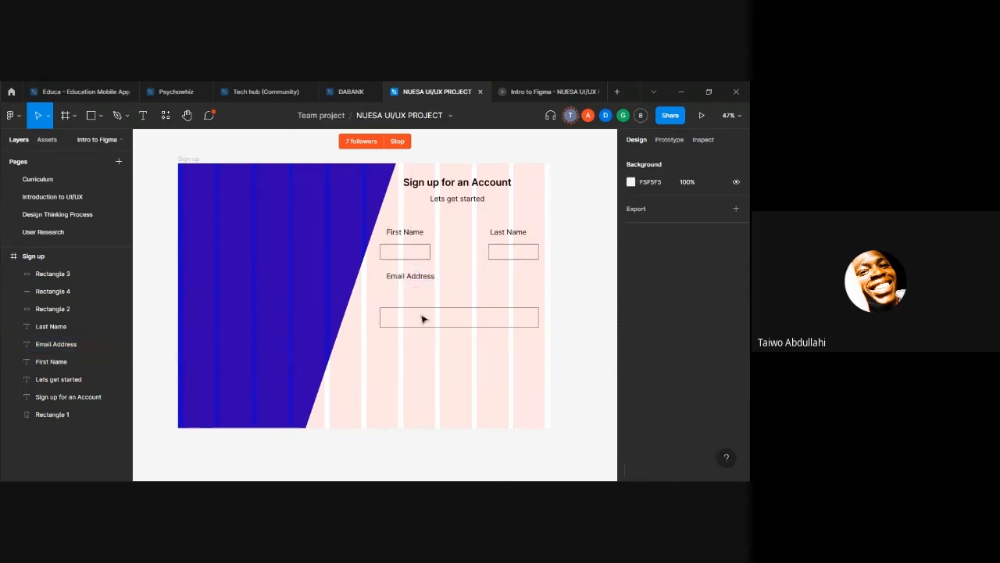
Step: Move the wide email input rectangle up to Y 556, directly beneath the "Email Address" label
{"action": "left_click", "coordinate": [417, 324]}
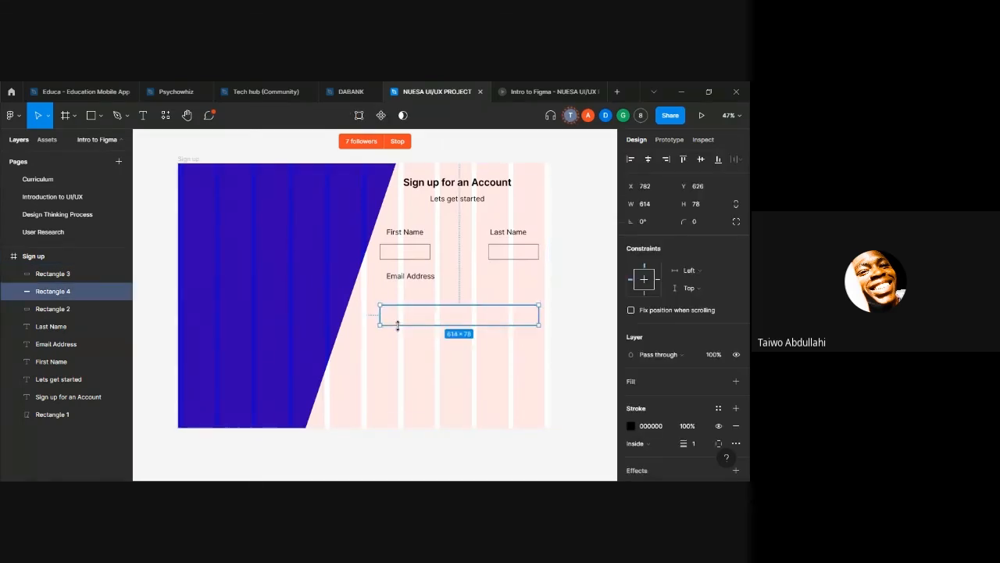
{"action": "key", "text": "shift+Up"}
{"action": "key", "text": "shift+Up"}
{"action": "key", "text": "shift+Up"}
{"action": "key", "text": "shift+Up"}
{"action": "key", "text": "shift+Up"}
{"action": "key", "text": "shift+Up"}
{"action": "key", "text": "shift+Up"}
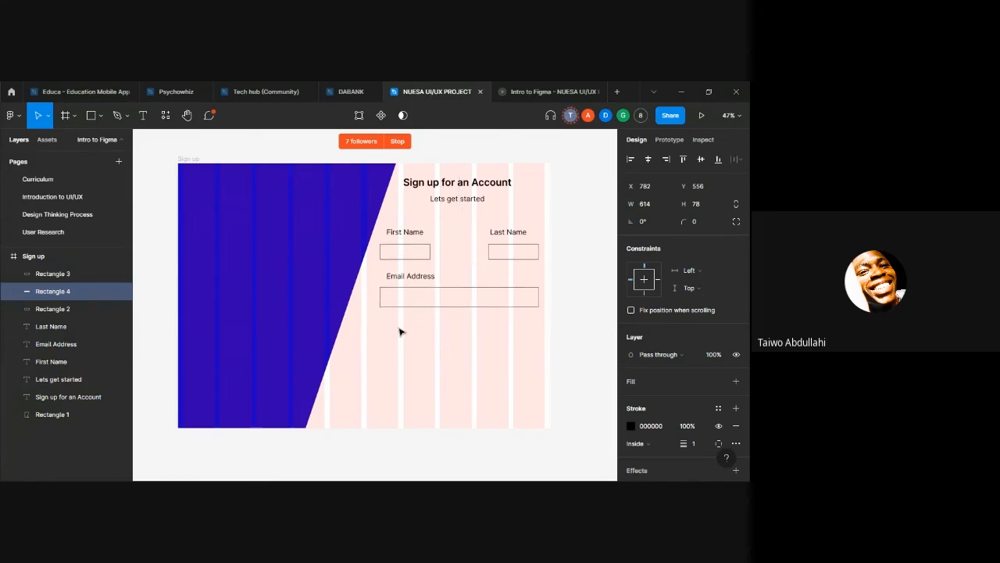
{"action": "left_click", "coordinate": [486, 376]}
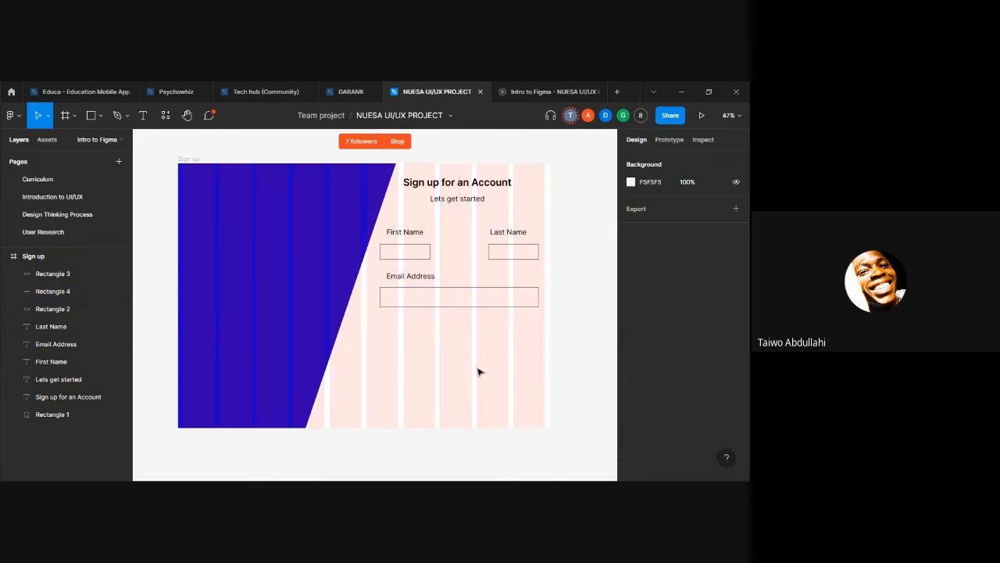
Step: Duplicate the "Email Address" label and move the copy straight down to Y 599, below the email input rectangle
{"action": "left_click", "coordinate": [422, 278]}
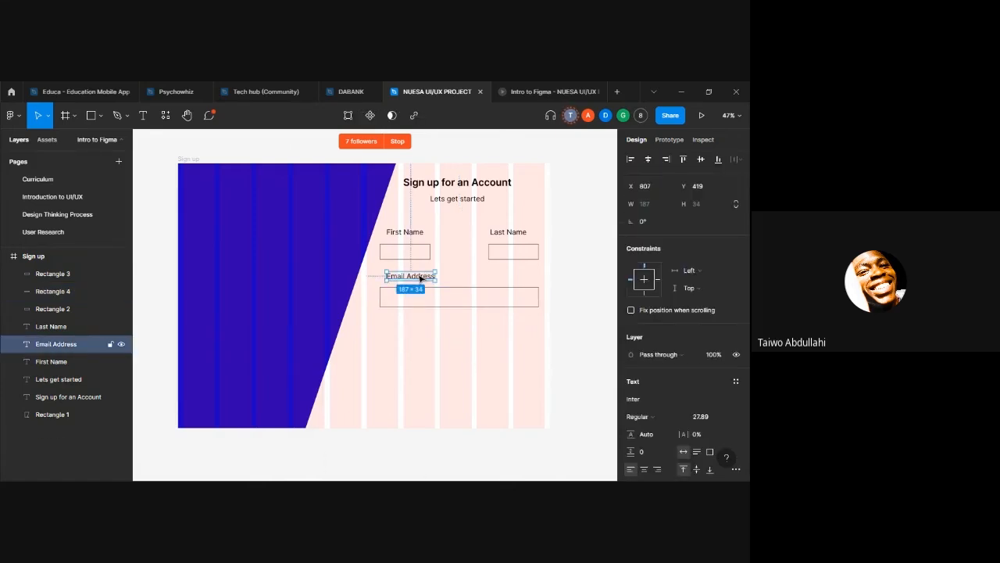
{"action": "key", "text": "ctrl+d"}
{"action": "key", "text": "shift+Down"}
{"action": "key", "text": "shift+Down"}
{"action": "key", "text": "shift+Down"}
{"action": "key", "text": "shift+Down"}
{"action": "key", "text": "shift+Down"}
{"action": "key", "text": "shift+Down"}
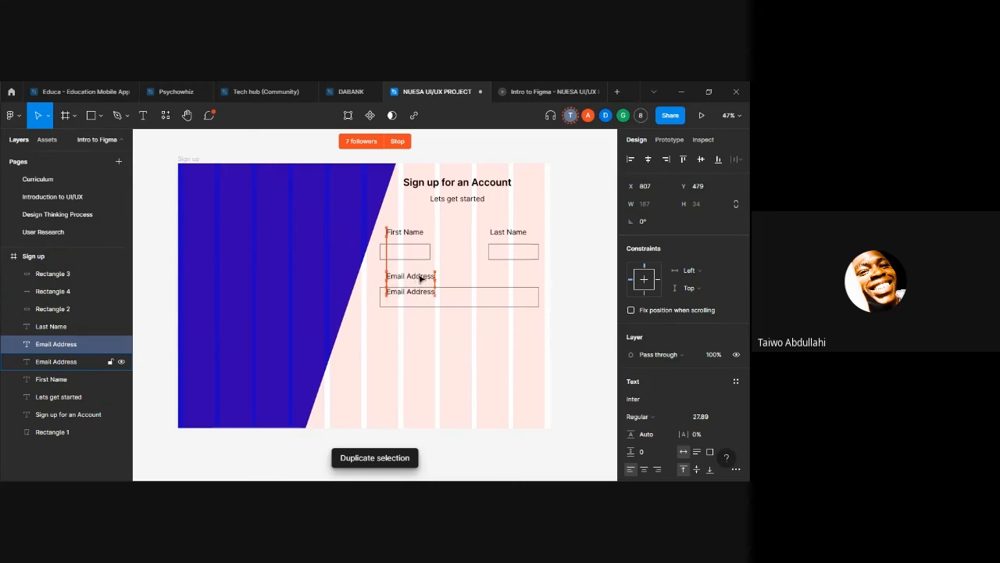
{"action": "key", "text": "shift+Down"}
{"action": "key", "text": "shift+Down"}
{"action": "key", "text": "shift+Down"}
{"action": "key", "text": "shift+Down"}
{"action": "key", "text": "shift+Down"}
{"action": "key", "text": "shift+Down"}
{"action": "key", "text": "shift+Down"}
{"action": "key", "text": "shift+Down"}
{"action": "key", "text": "shift+Down"}
{"action": "key", "text": "shift+Down"}
{"action": "key", "text": "shift+Down"}
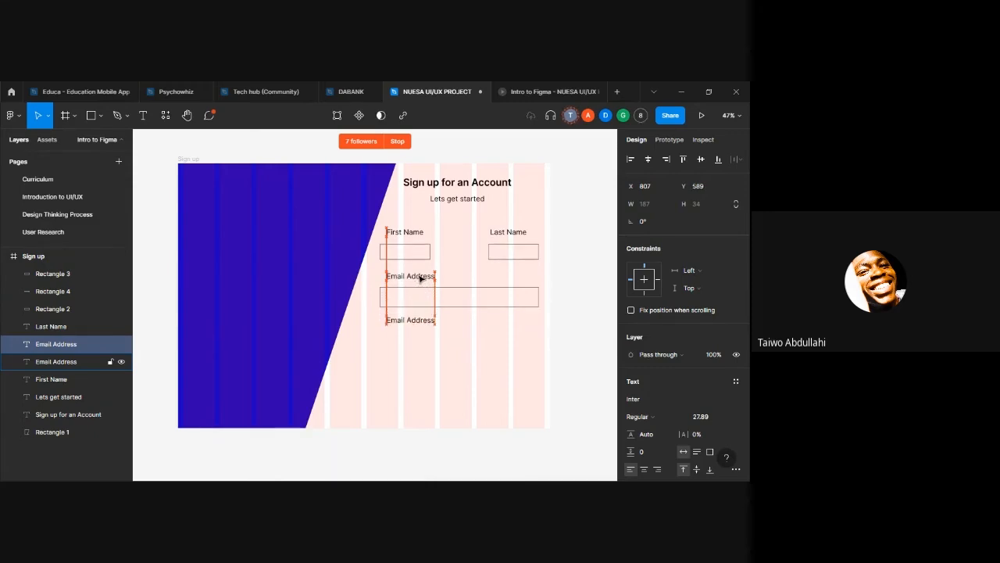
{"action": "left_click_drag", "start_coordinate": [410, 320], "coordinate": [413, 325]}
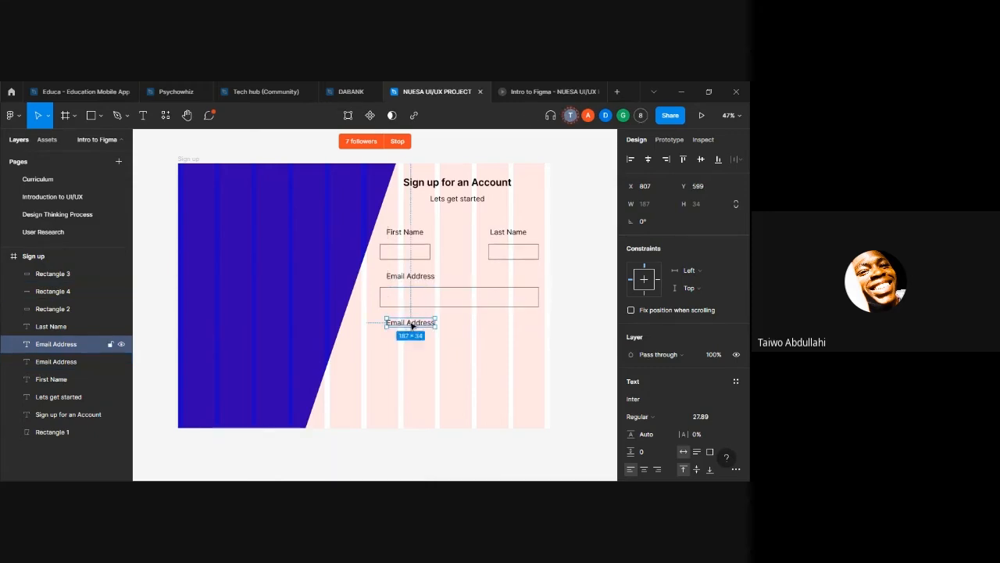
Step: Change the text of the lower "Email Address" label to "Password"
{"action": "double_click", "coordinate": [421, 322]}
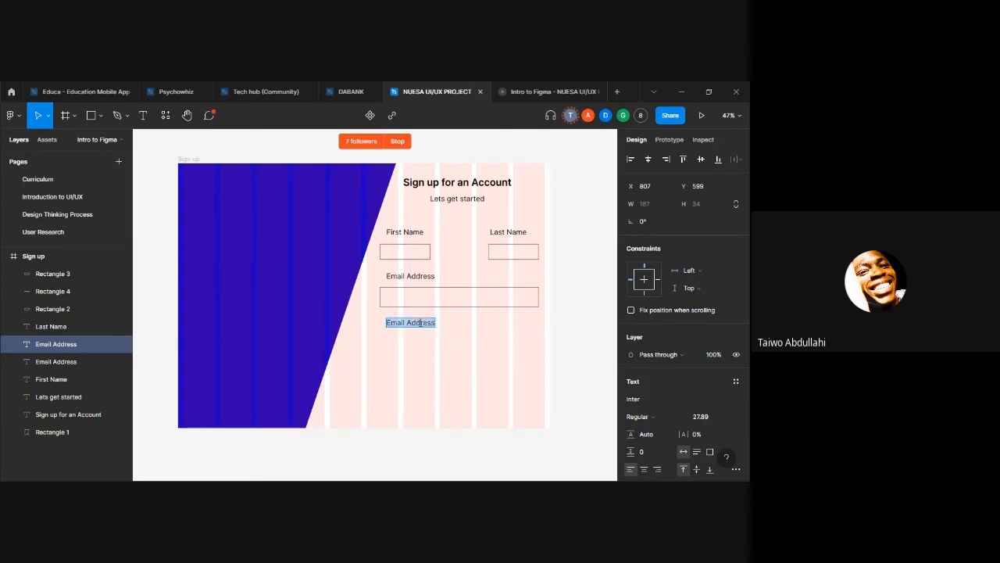
{"action": "key", "text": "BackSpace"}
{"action": "type", "text": "P"}
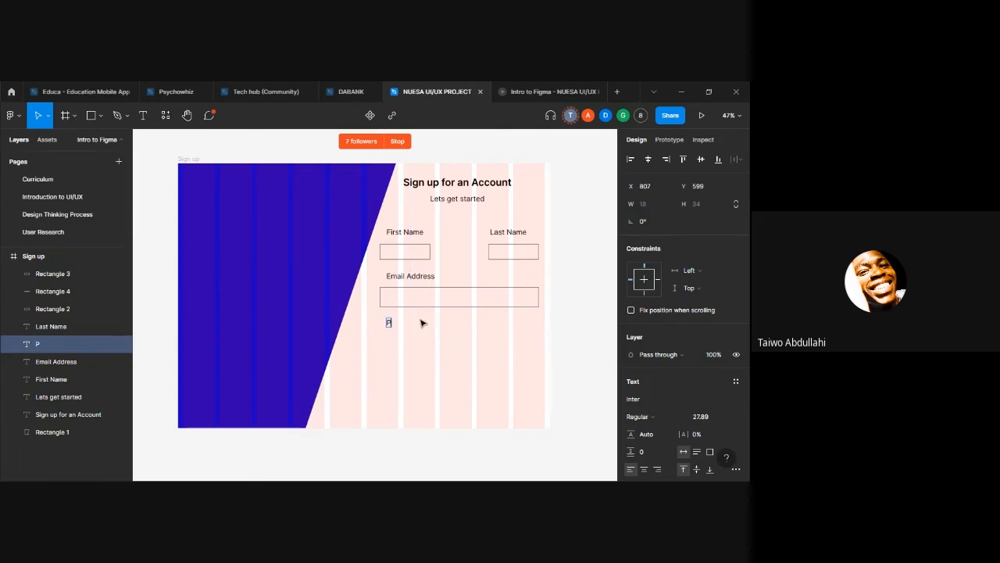
{"action": "type", "text": "assword"}
{"action": "key", "text": "Escape"}
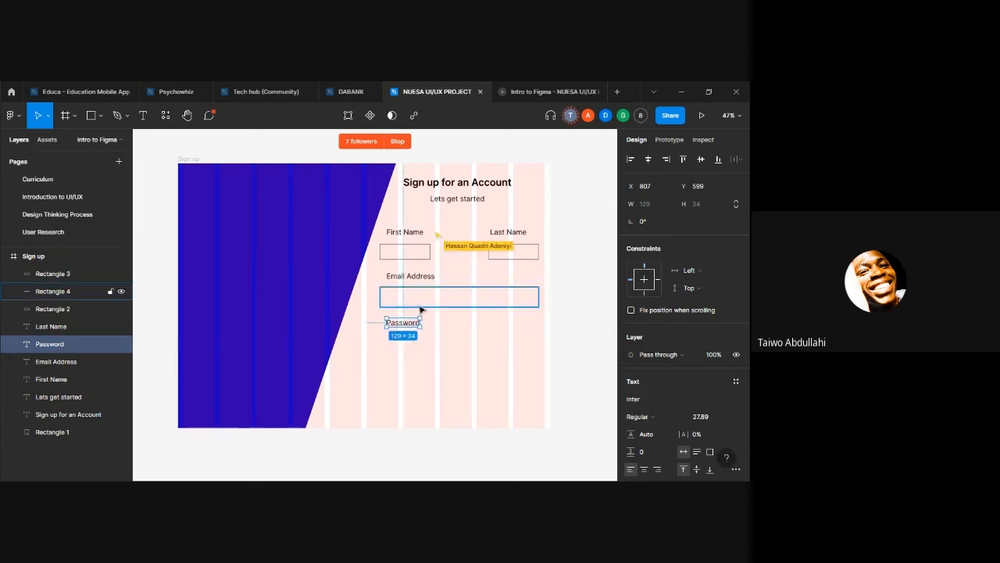
Step: Duplicate the email input rectangle and move the copy down to Y 736, directly beneath the "Password" label
{"action": "left_click", "coordinate": [419, 306]}
{"action": "key", "text": "ctrl+d"}
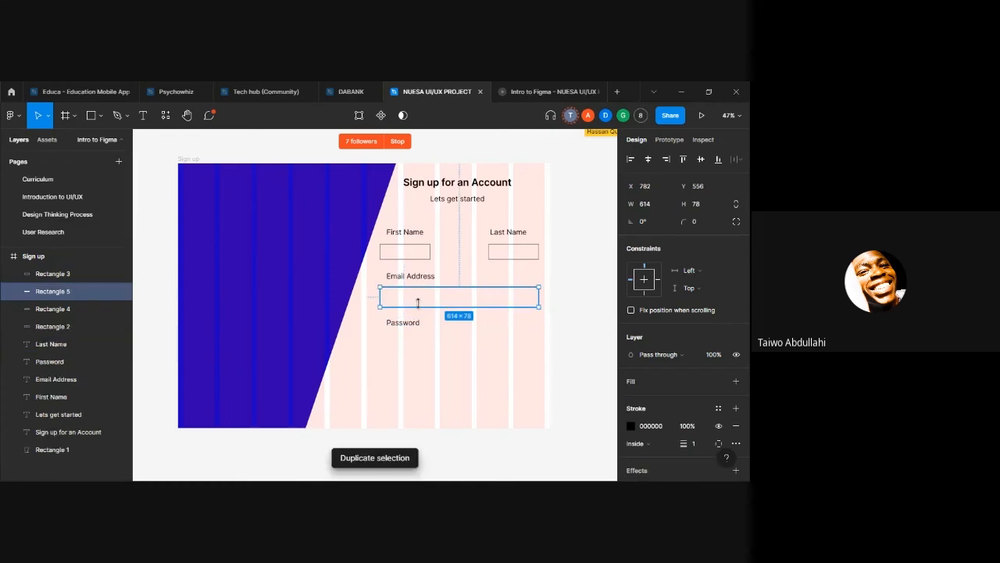
{"action": "key", "text": "shift+Down"}
{"action": "key", "text": "shift+Down"}
{"action": "key", "text": "shift+Down"}
{"action": "key", "text": "shift+Down"}
{"action": "key", "text": "shift+Down"}
{"action": "key", "text": "shift+Down"}
{"action": "key", "text": "shift+Down"}
{"action": "key", "text": "shift+Down"}
{"action": "key", "text": "shift+Down"}
{"action": "key", "text": "shift+Down"}
{"action": "key", "text": "shift+Down"}
{"action": "key", "text": "shift+Down"}
{"action": "key", "text": "shift+Down"}
{"action": "key", "text": "shift+Down"}
{"action": "key", "text": "shift+Down"}
{"action": "key", "text": "shift+Down"}
{"action": "key", "text": "shift+Down"}
{"action": "key", "text": "shift+Down"}
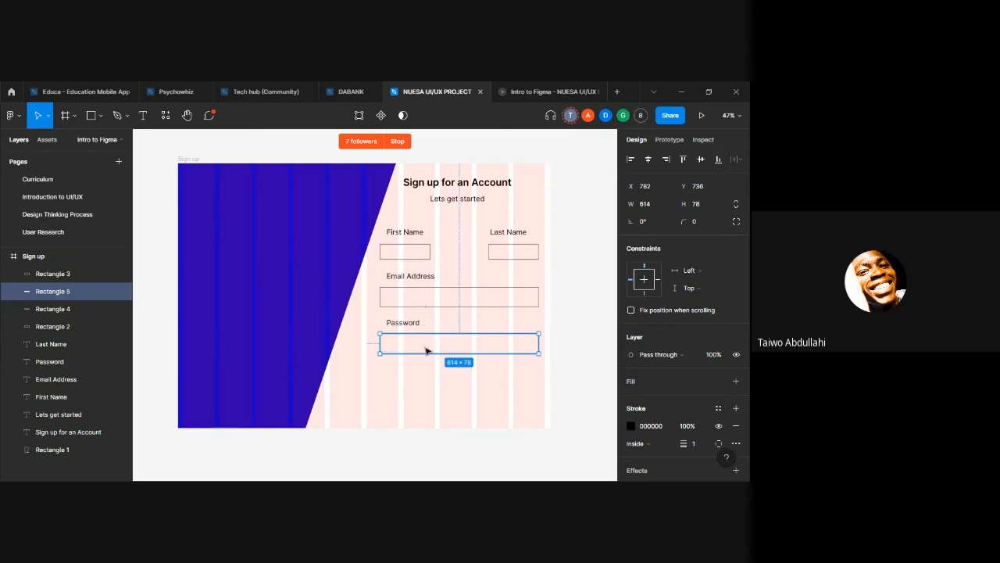
{"action": "left_click", "coordinate": [431, 391]}
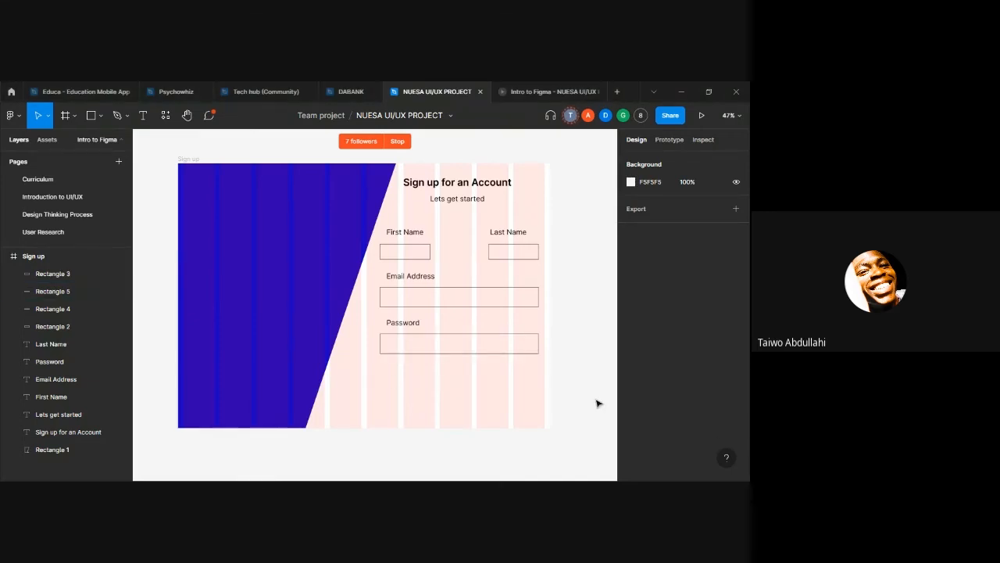
Step: Open the Iconify plugin and search for "eye" icons
{"action": "left_click", "coordinate": [530, 344]}
{"action": "left_click", "coordinate": [515, 383]}
{"action": "right_click", "coordinate": [497, 349]}
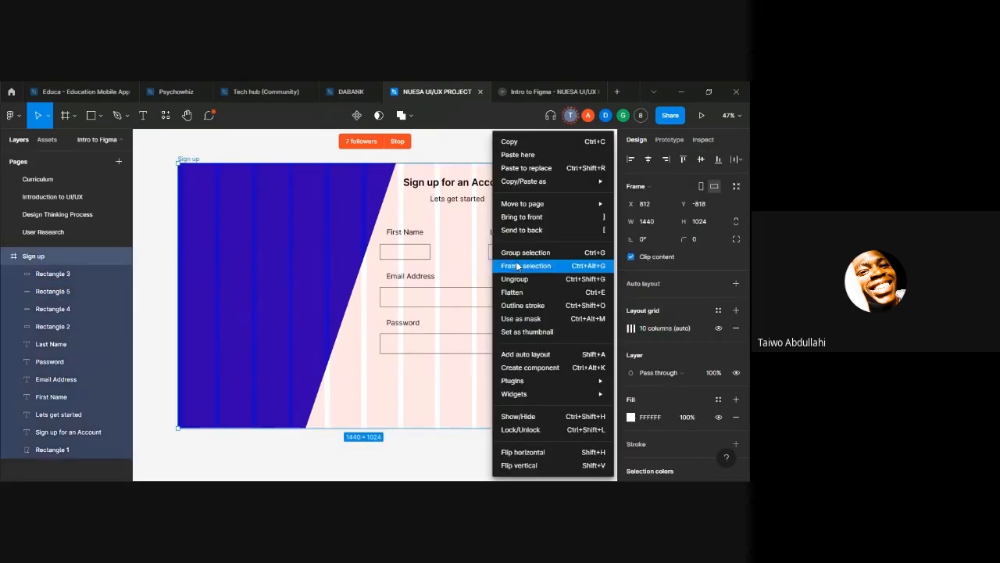
{"action": "mouse_move", "coordinate": [515, 381]}
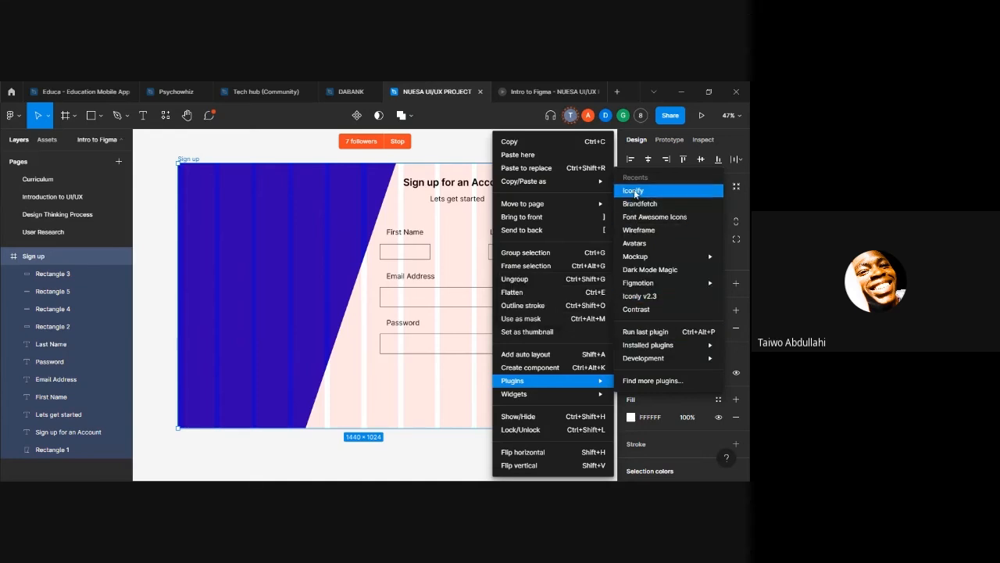
{"action": "left_click", "coordinate": [634, 190]}
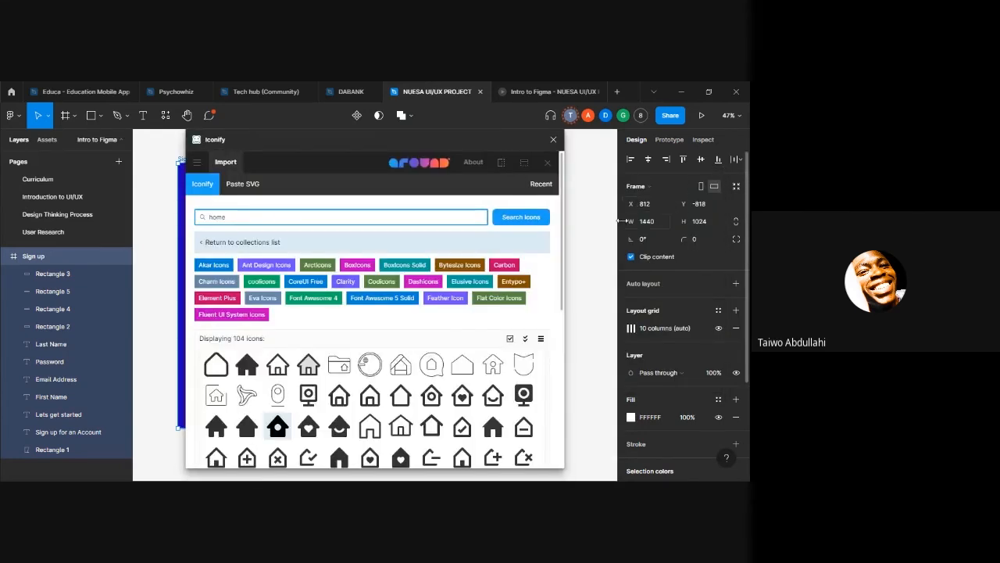
{"action": "key", "text": "BackSpace"}
{"action": "key", "text": "BackSpace"}
{"action": "key", "text": "BackSpace"}
{"action": "key", "text": "BackSpace"}
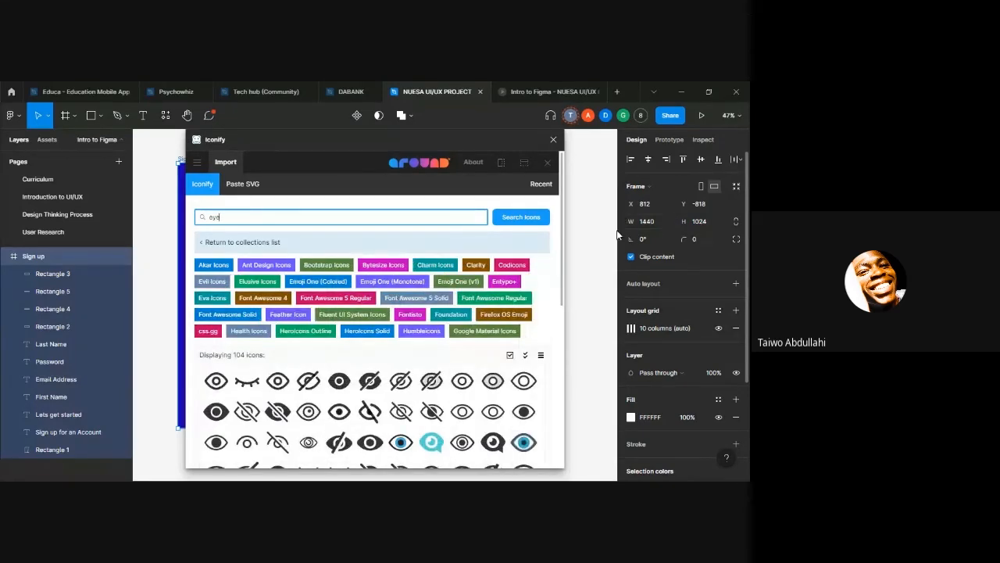
Step: Import the Bootstrap "eye-slash-fill" icon into the Sign up frame and close the plugin
{"action": "scroll", "coordinate": [462, 366], "scroll_direction": "down", "scroll_amount": 5}
{"action": "scroll", "coordinate": [461, 367], "scroll_direction": "up", "scroll_amount": 5}
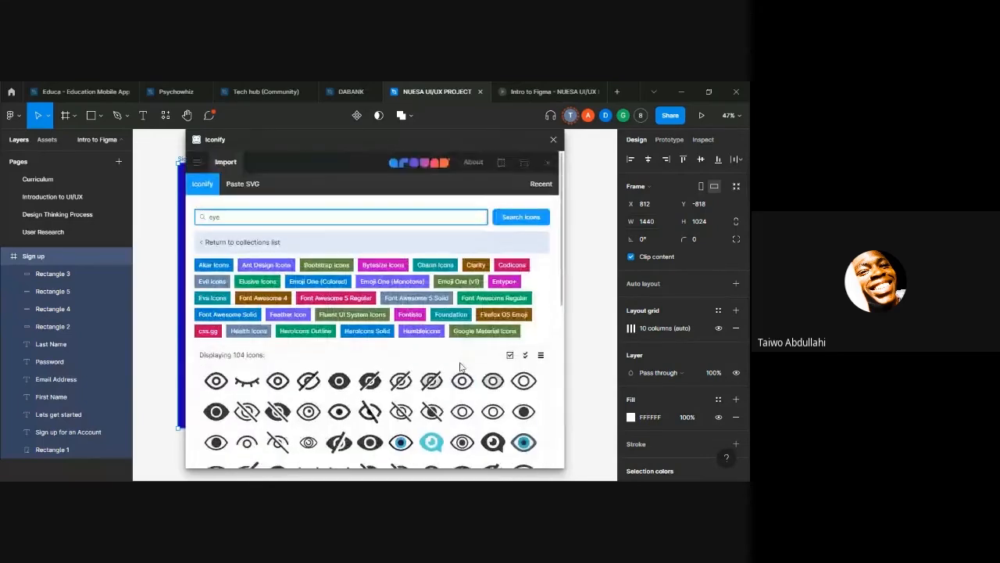
{"action": "scroll", "coordinate": [461, 376], "scroll_direction": "down", "scroll_amount": 2}
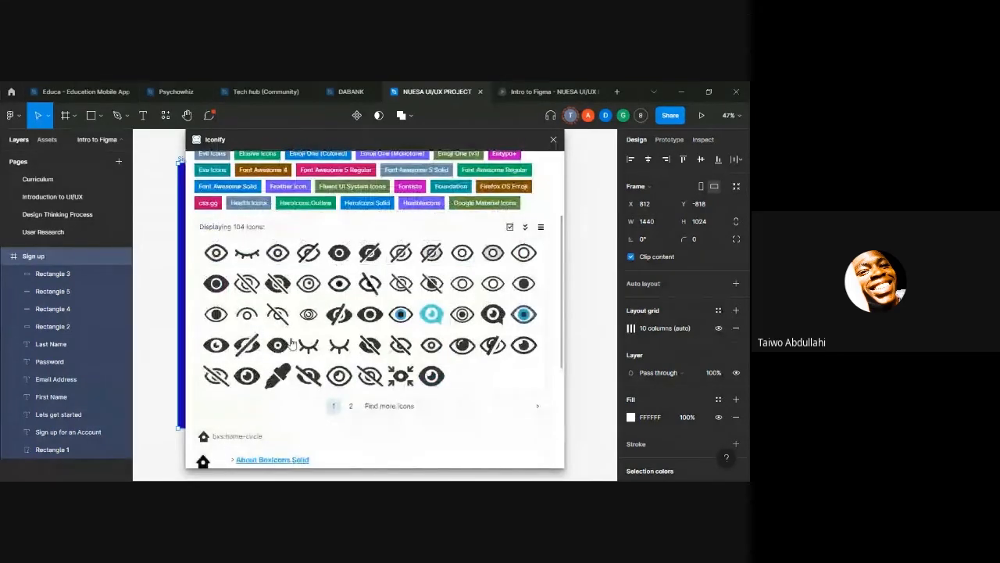
{"action": "left_click", "coordinate": [272, 285]}
{"action": "scroll", "coordinate": [375, 360], "scroll_direction": "down", "scroll_amount": 3}
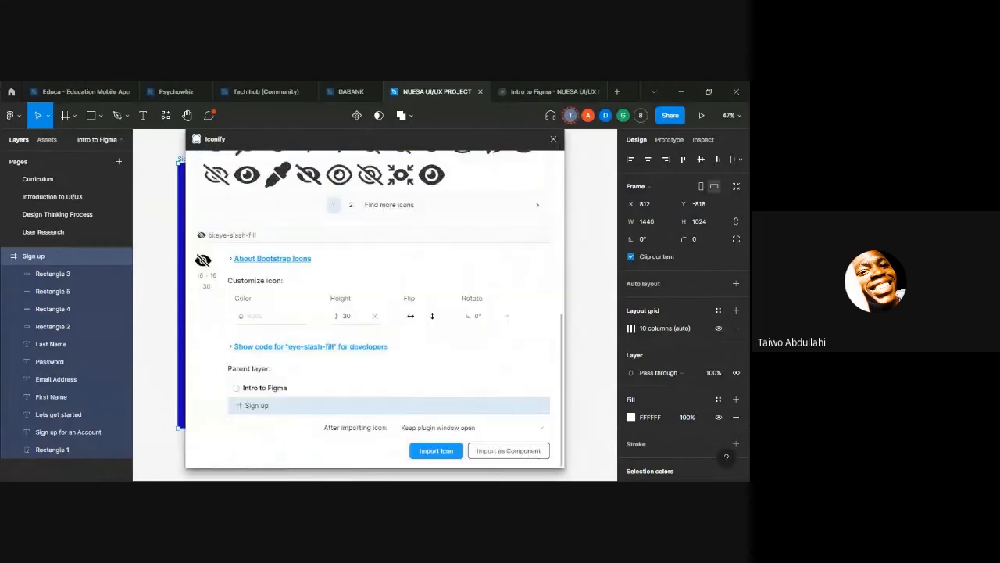
{"action": "left_click", "coordinate": [432, 451]}
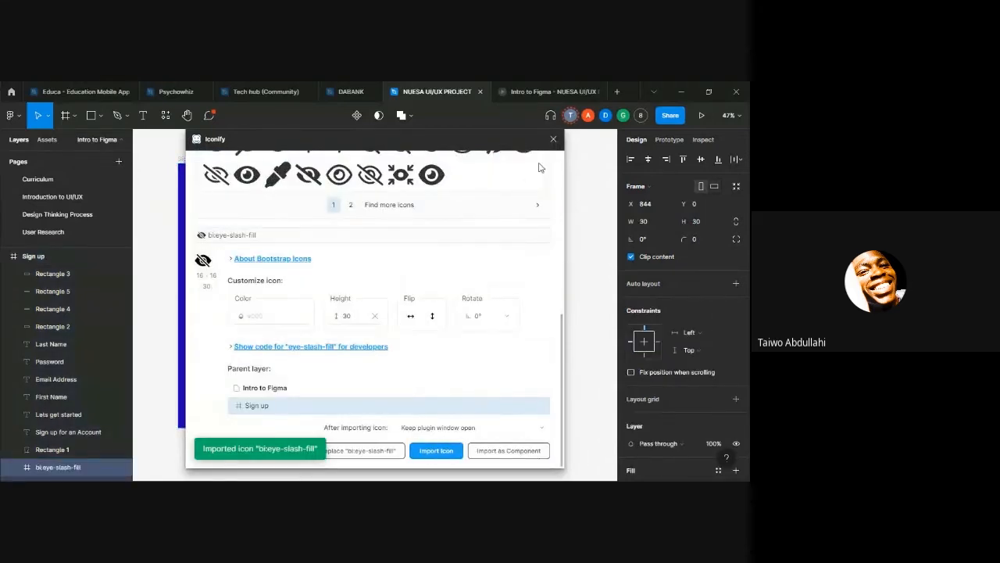
{"action": "left_click", "coordinate": [553, 139]}
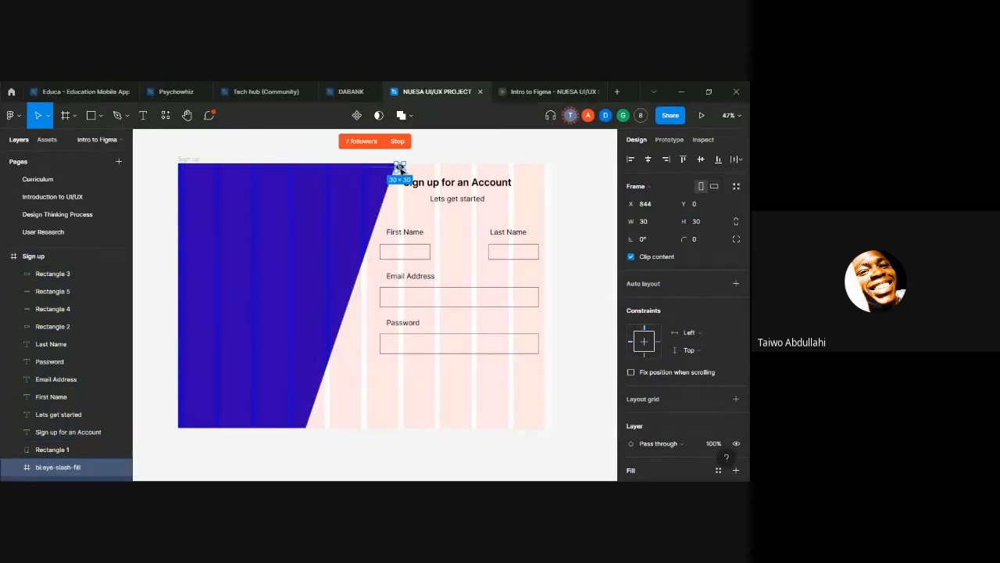
Step: Move the eye-slash icon inside the far end of the password input rectangle and scale it to 37 × 37
{"action": "left_click_drag", "start_coordinate": [400, 167], "coordinate": [527, 346]}
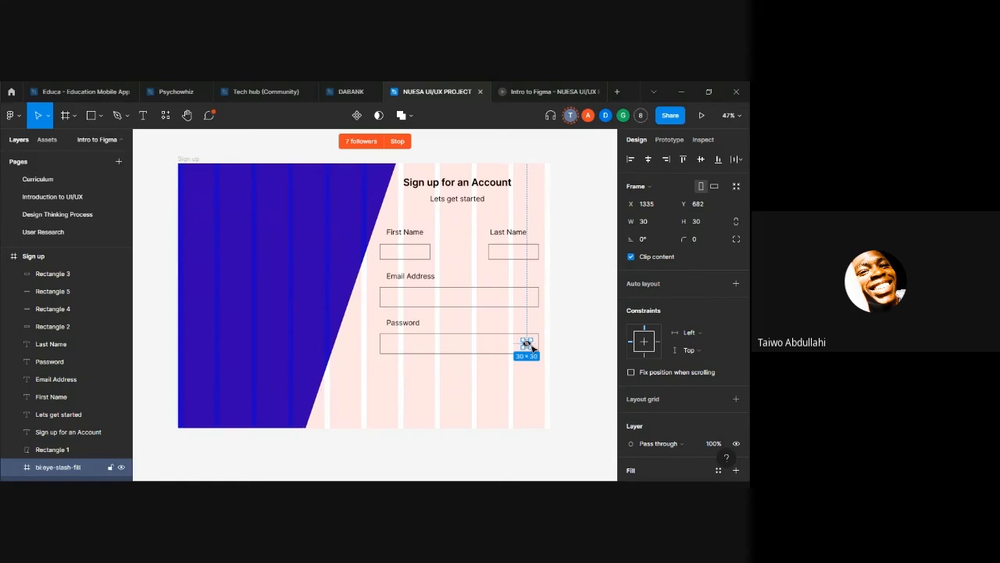
{"action": "key", "text": "k"}
{"action": "left_click_drag", "start_coordinate": [532, 341], "coordinate": [528, 343]}
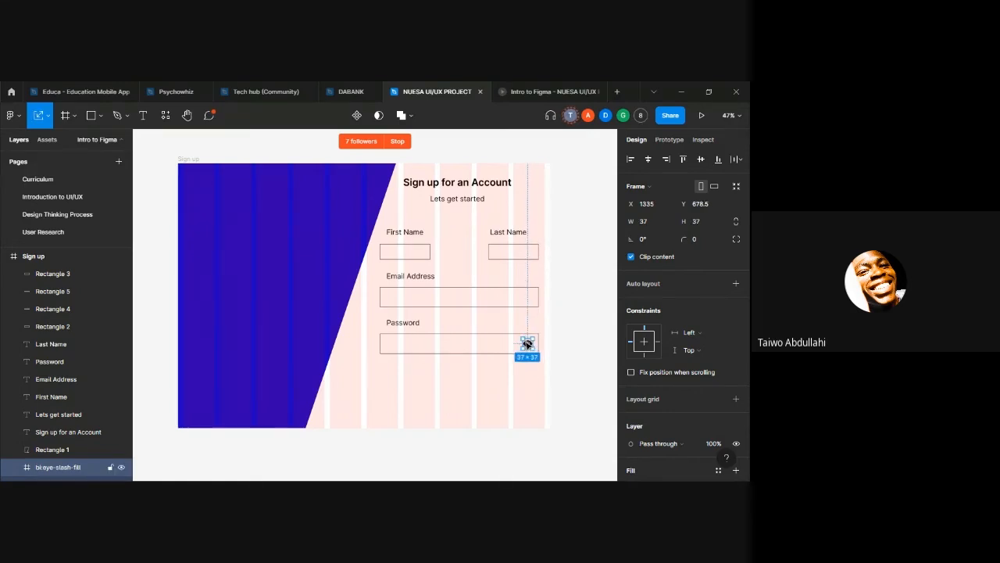
{"action": "left_click", "coordinate": [549, 375]}
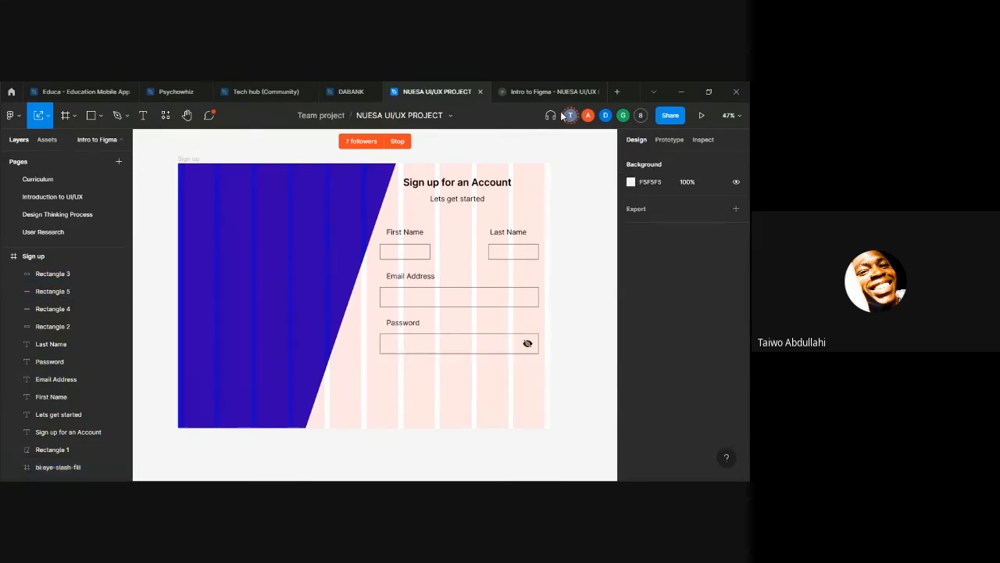
Step: Check the Sign up page in the prototype preview and return to the design file
{"action": "left_click", "coordinate": [539, 91]}
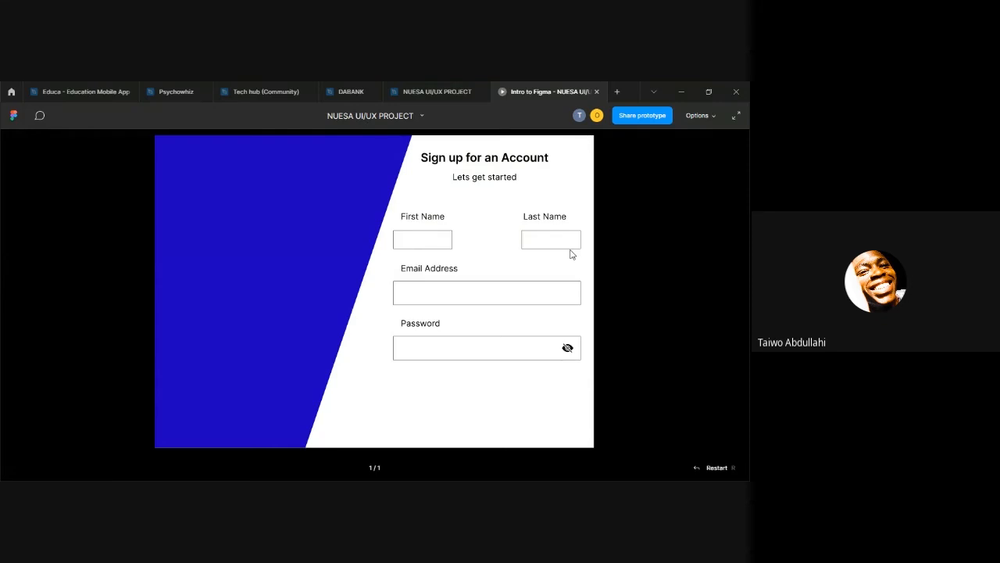
{"action": "left_click", "coordinate": [432, 90]}
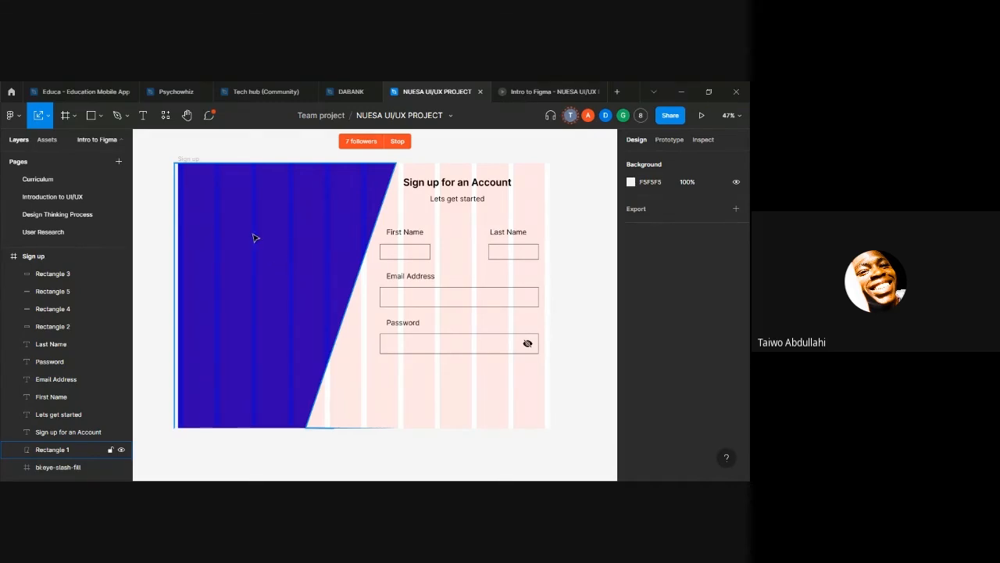
Step: Duplicate the "Sign up for an Account" heading and move the copy onto the blue shape at about X 152, Y 147
{"action": "left_click", "coordinate": [407, 233]}
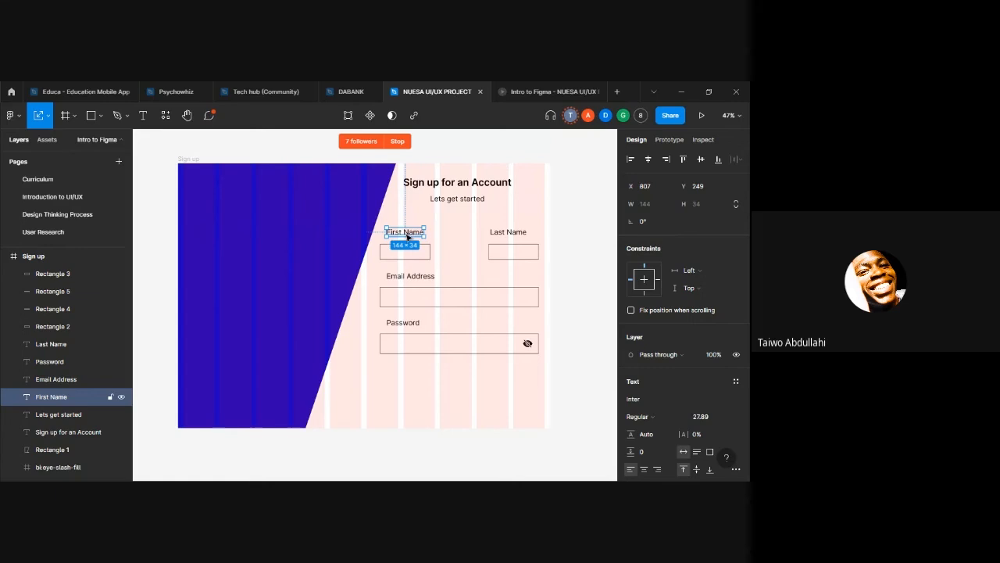
{"action": "left_click", "coordinate": [464, 185]}
{"action": "key", "text": "ctrl+d"}
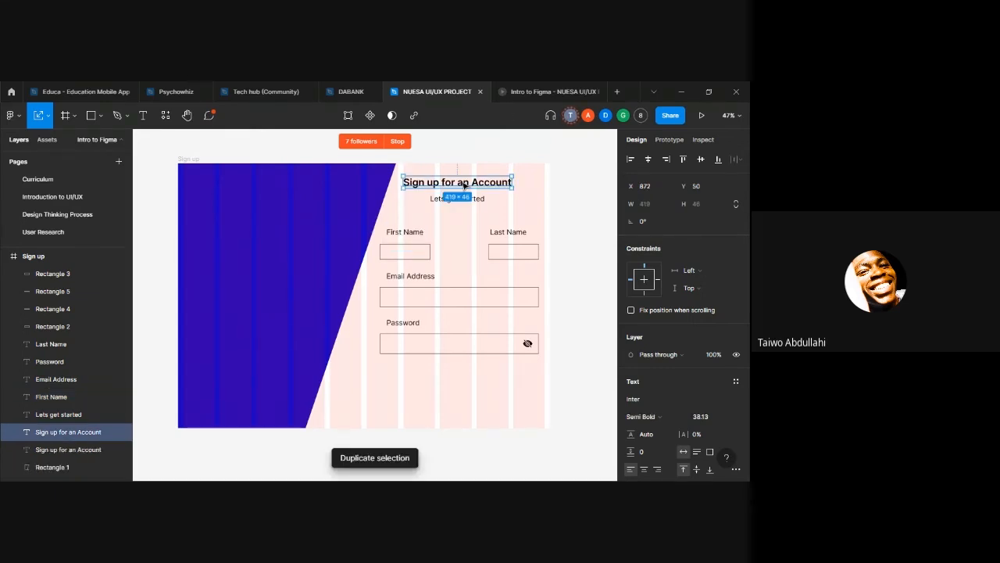
{"action": "left_click_drag", "start_coordinate": [464, 184], "coordinate": [277, 208]}
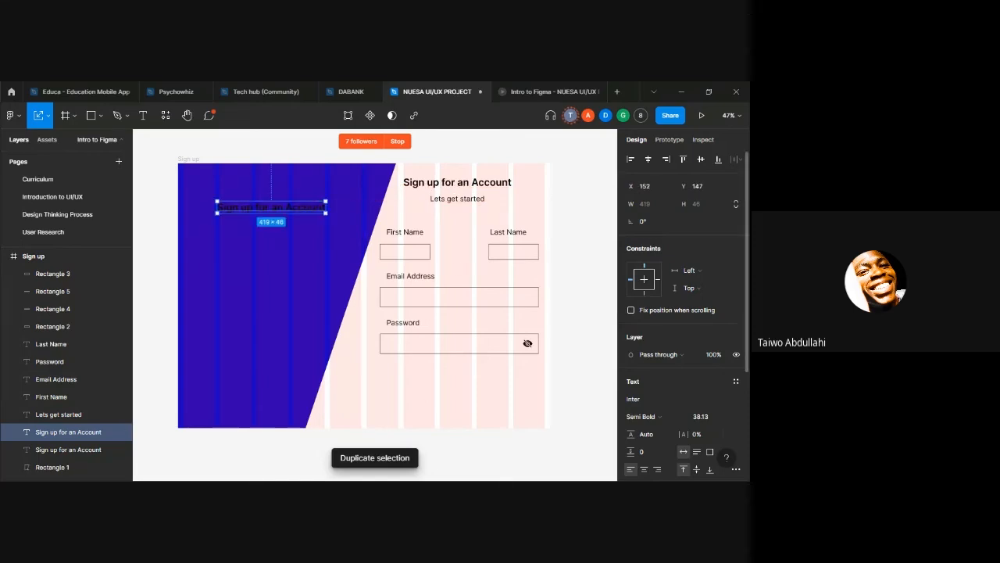
Step: Set the fill of the heading copy on the blue shape to FFFFFF
{"action": "scroll", "coordinate": [645, 413], "scroll_direction": "down", "scroll_amount": 3}
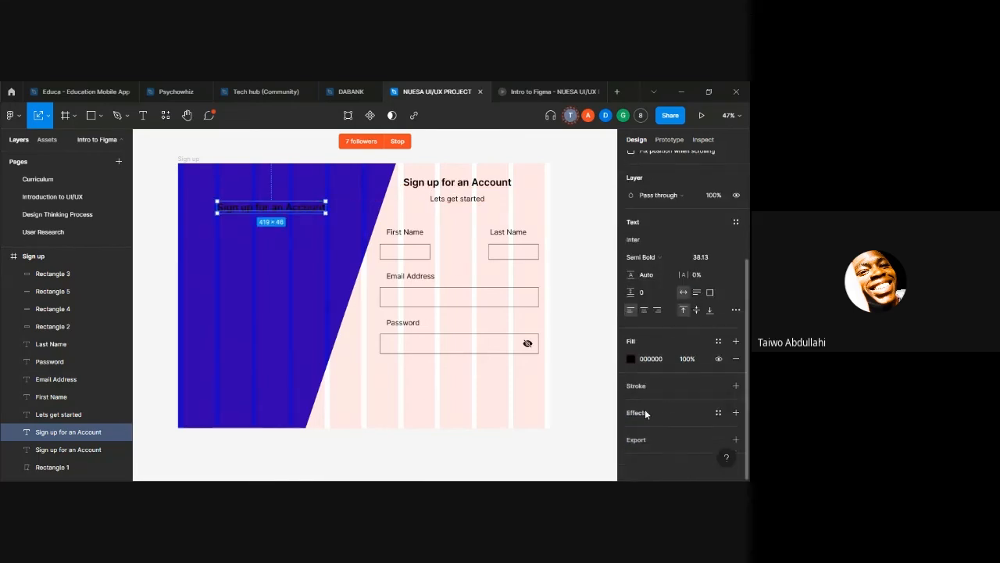
{"action": "left_click", "coordinate": [662, 360]}
{"action": "type", "text": "ffffff"}
{"action": "key", "text": "Return"}
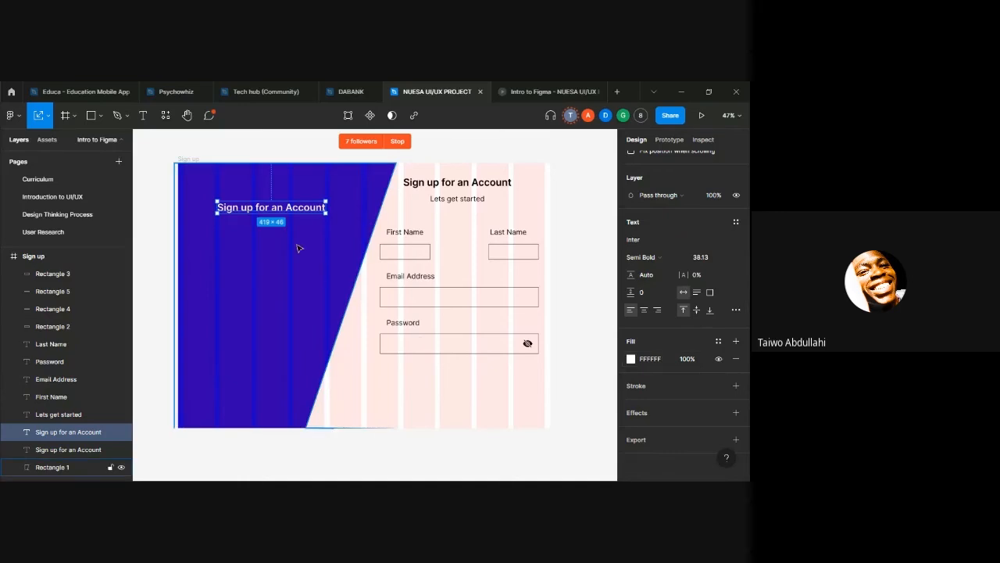
Step: Change the text of the white heading copy to "Already have an Account?"
{"action": "double_click", "coordinate": [273, 211]}
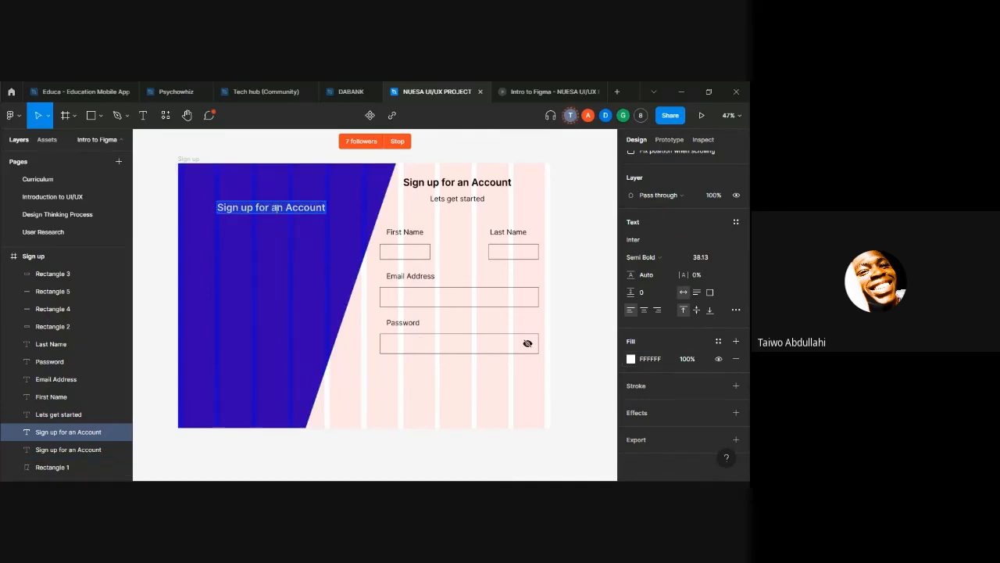
{"action": "left_click", "coordinate": [268, 208]}
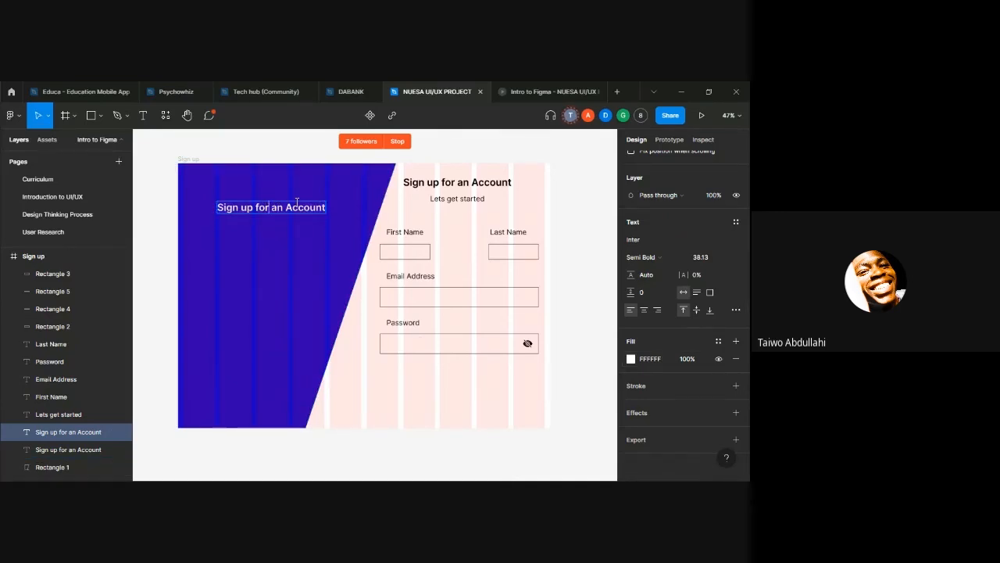
{"action": "key", "text": "BackSpace"}
{"action": "key", "text": "BackSpace"}
{"action": "key", "text": "BackSpace"}
{"action": "key", "text": "BackSpace"}
{"action": "key", "text": "BackSpace"}
{"action": "key", "text": "BackSpace"}
{"action": "key", "text": "BackSpace"}
{"action": "key", "text": "BackSpace"}
{"action": "key", "text": "BackSpace"}
{"action": "key", "text": "BackSpace"}
{"action": "key", "text": "BackSpace"}
{"action": "type", "text": "A"}
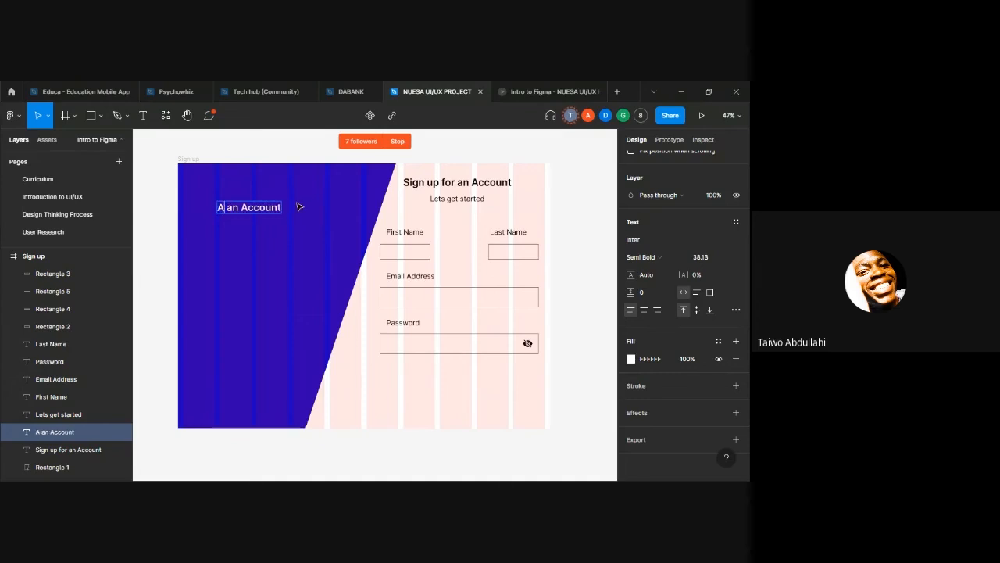
{"action": "type", "text": "lr"}
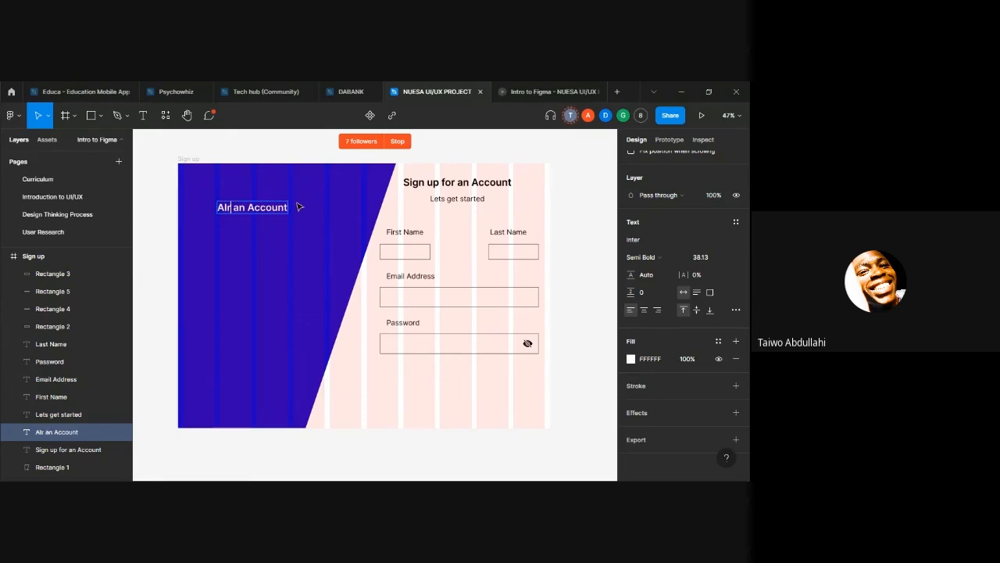
{"action": "type", "text": "eady "}
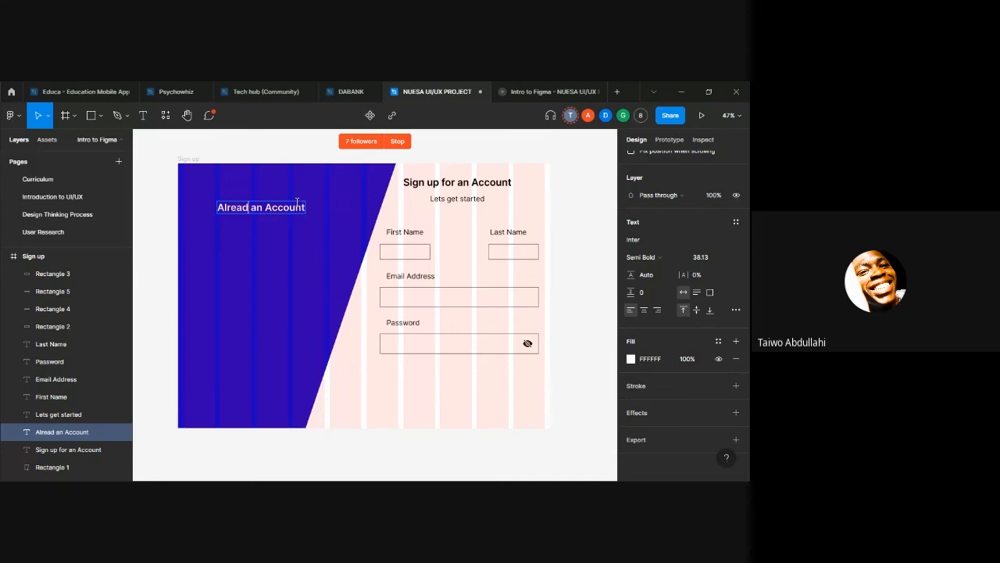
{"action": "type", "text": "hab"}
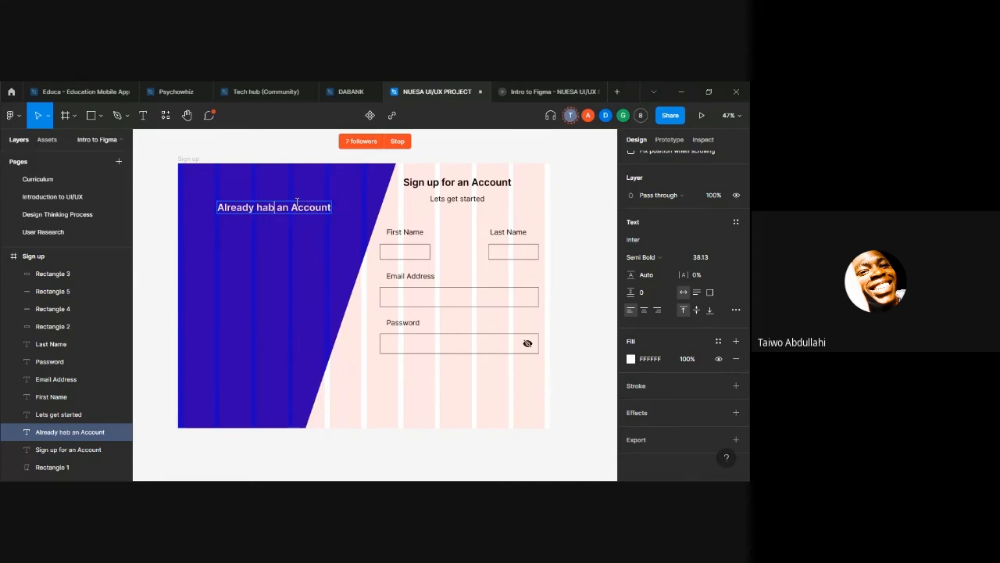
{"action": "key", "text": "BackSpace"}
{"action": "type", "text": "ve"}
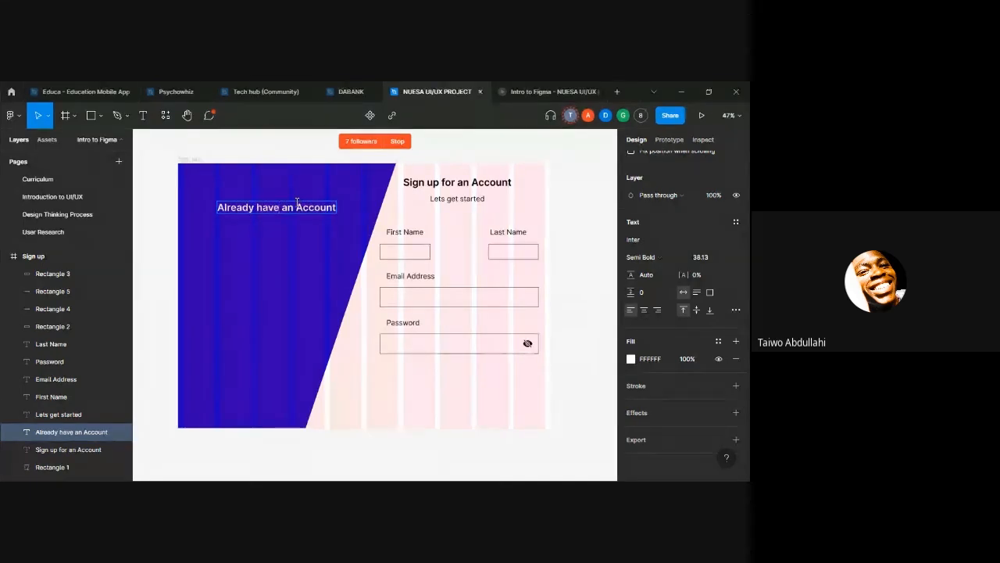
{"action": "key", "text": "End"}
{"action": "type", "text": "?"}
{"action": "key", "text": "Escape"}
Step: Nudge the "Already have an Account?" text down and to the left on the blue shape, level with the name input rectangles
{"action": "key", "text": "shift+Down"}
{"action": "key", "text": "shift+Down"}
{"action": "key", "text": "shift+Down"}
{"action": "key", "text": "shift+Down"}
{"action": "key", "text": "shift+Down"}
{"action": "key", "text": "shift+Down"}
{"action": "key", "text": "shift+Down"}
{"action": "key", "text": "shift+Down"}
{"action": "key", "text": "shift+Down"}
{"action": "key", "text": "shift+Down"}
{"action": "key", "text": "shift+Down"}
{"action": "key", "text": "shift+Down"}
{"action": "key", "text": "shift+Down"}
{"action": "key", "text": "shift+Down"}
{"action": "key", "text": "shift+Down"}
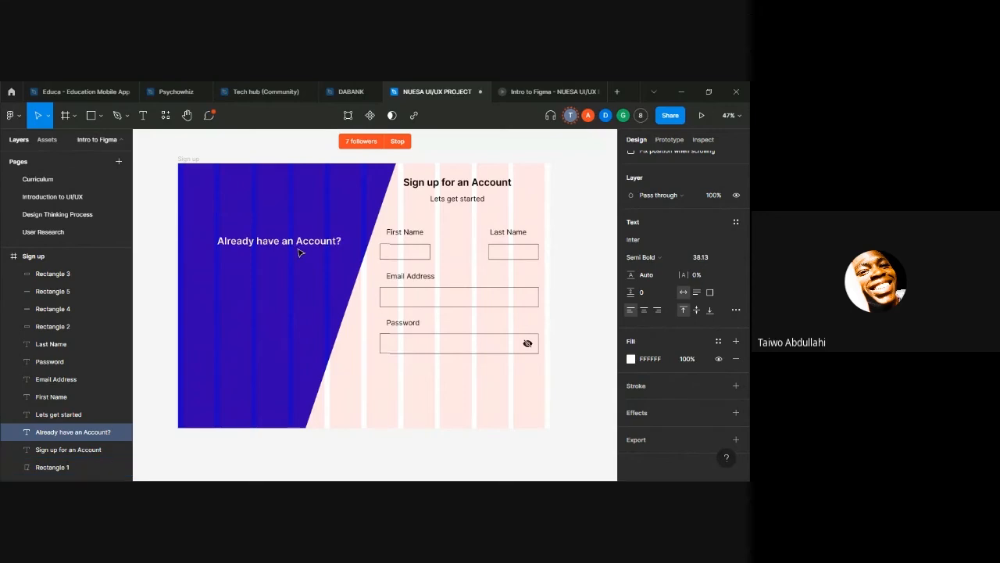
{"action": "key", "text": "shift+Left"}
{"action": "key", "text": "shift+Left"}
{"action": "key", "text": "shift+Left"}
{"action": "key", "text": "shift+Left"}
{"action": "key", "text": "shift+Left"}
{"action": "key", "text": "shift+Left"}
{"action": "key", "text": "shift+Left"}
{"action": "key", "text": "shift+Down"}
{"action": "key", "text": "shift+Down"}
{"action": "key", "text": "shift+Down"}
{"action": "key", "text": "shift+Left"}
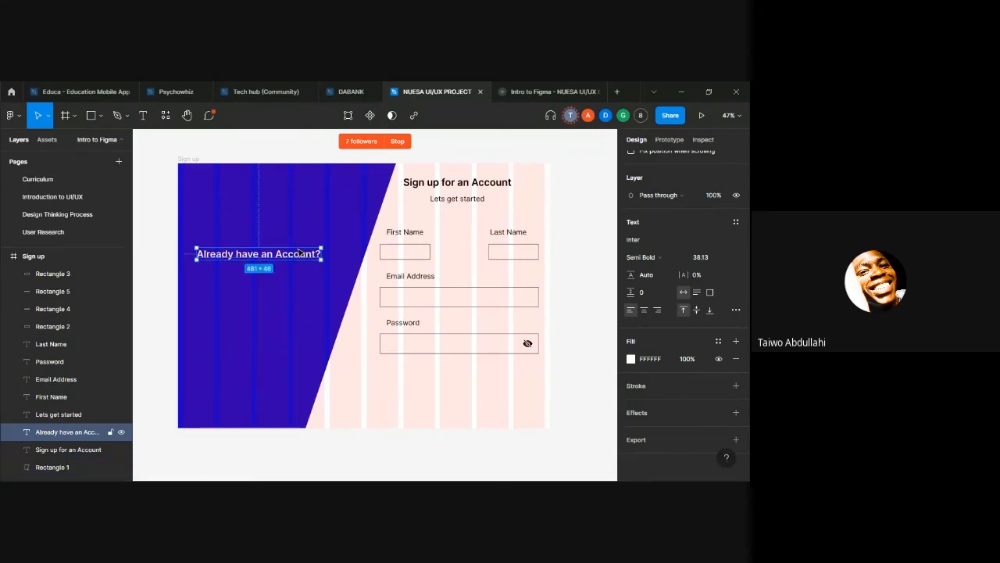
Step: Scale the "Already have an Account?" text down to about 376 × 36 and place it slightly lower on the blue shape
{"action": "key", "text": "l"}
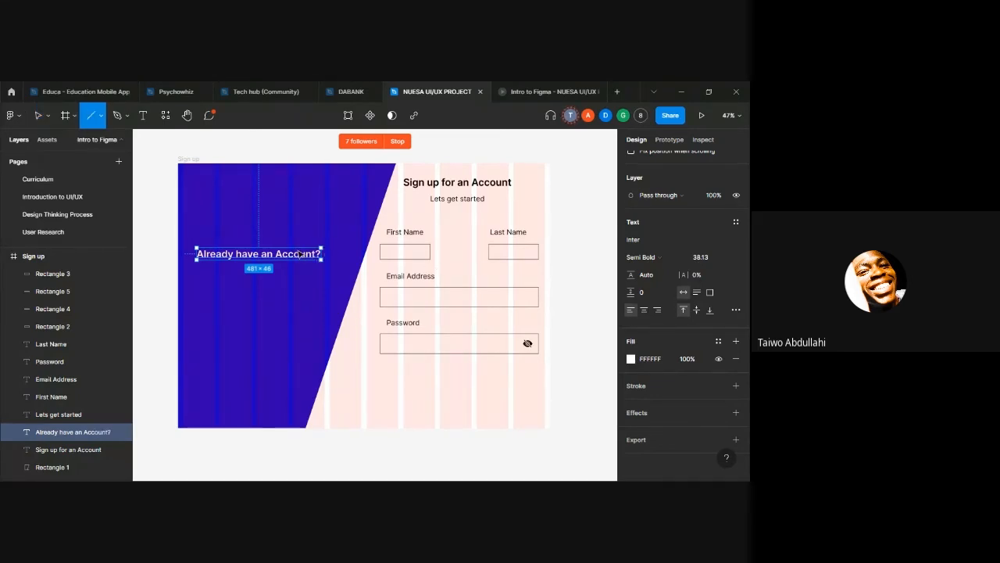
{"action": "key", "text": "v"}
{"action": "left_click_drag", "start_coordinate": [322, 254], "coordinate": [268, 271]}
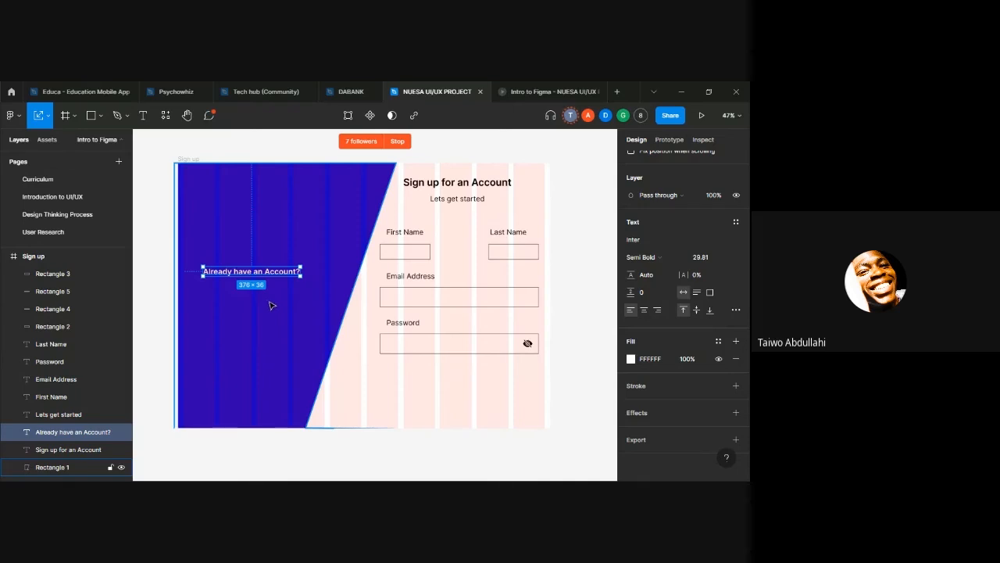
{"action": "left_click", "coordinate": [240, 299]}
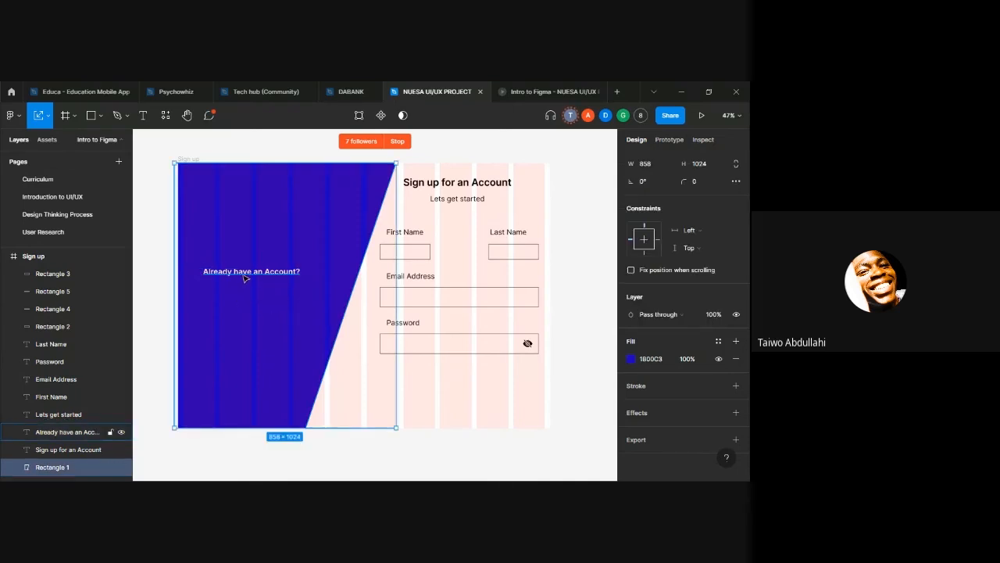
{"action": "left_click", "coordinate": [245, 277]}
{"action": "left_click", "coordinate": [393, 372]}
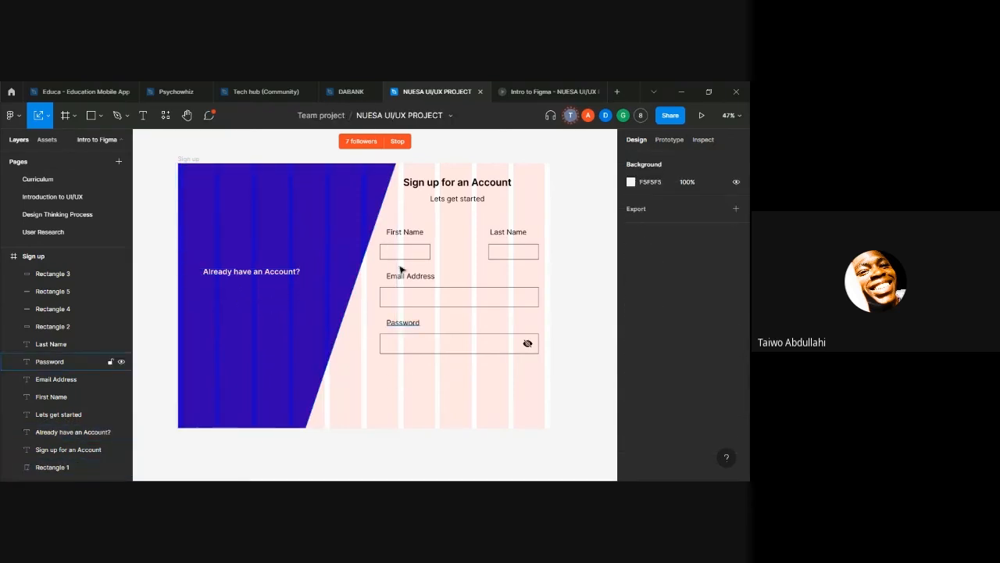
Step: Duplicate the "First Name" label and move the copy onto the blue shape below "Already have an Account?"
{"action": "left_click", "coordinate": [403, 232]}
{"action": "key", "text": "ctrl+d"}
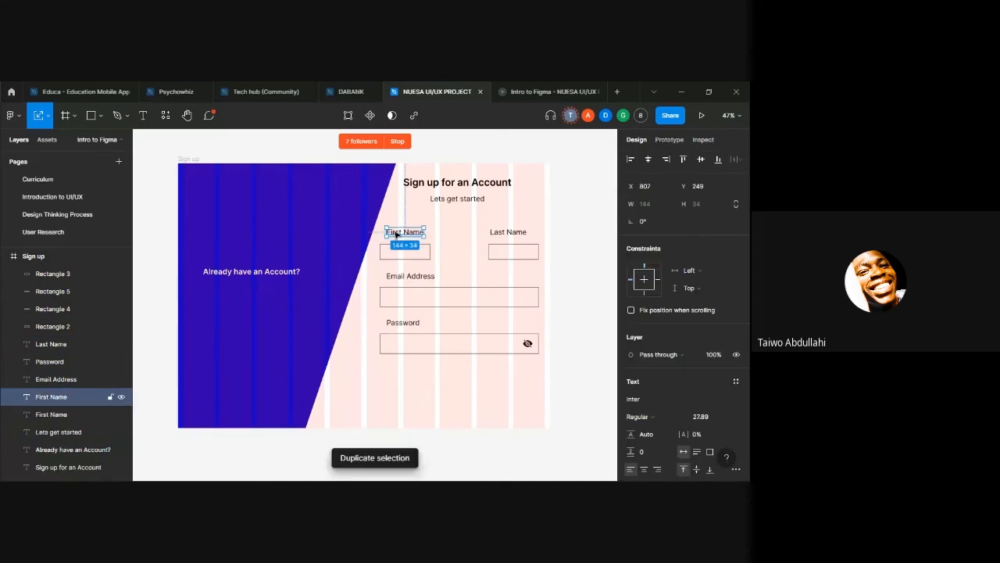
{"action": "left_click_drag", "start_coordinate": [407, 235], "coordinate": [220, 302]}
Step: Set the fill of the "First Name" copy to FFFFFF and align it with the left edge of "Already have an Account?"
{"action": "scroll", "coordinate": [684, 419], "scroll_direction": "down", "scroll_amount": 2}
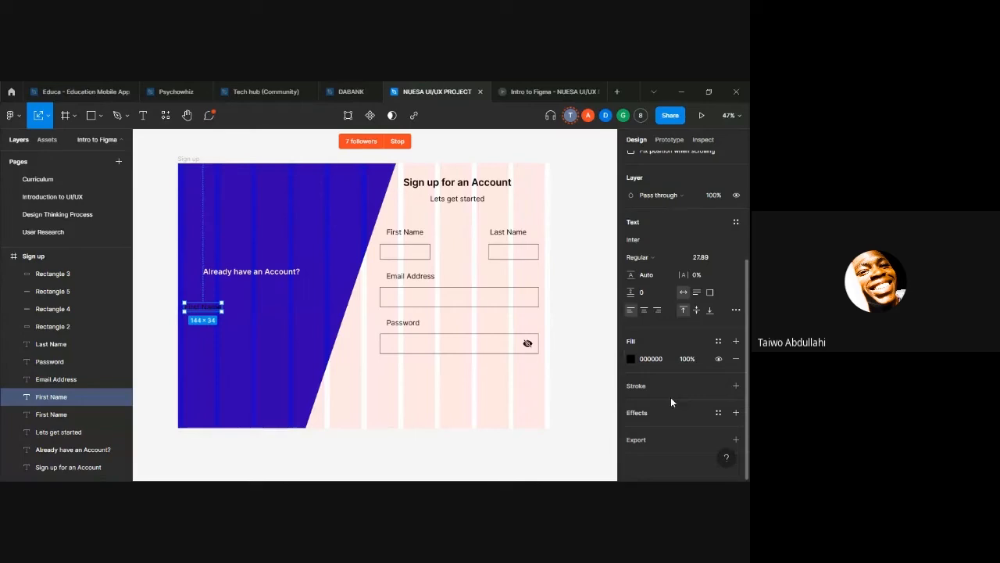
{"action": "left_click", "coordinate": [649, 361]}
{"action": "type", "text": "f"}
{"action": "key", "text": "Return"}
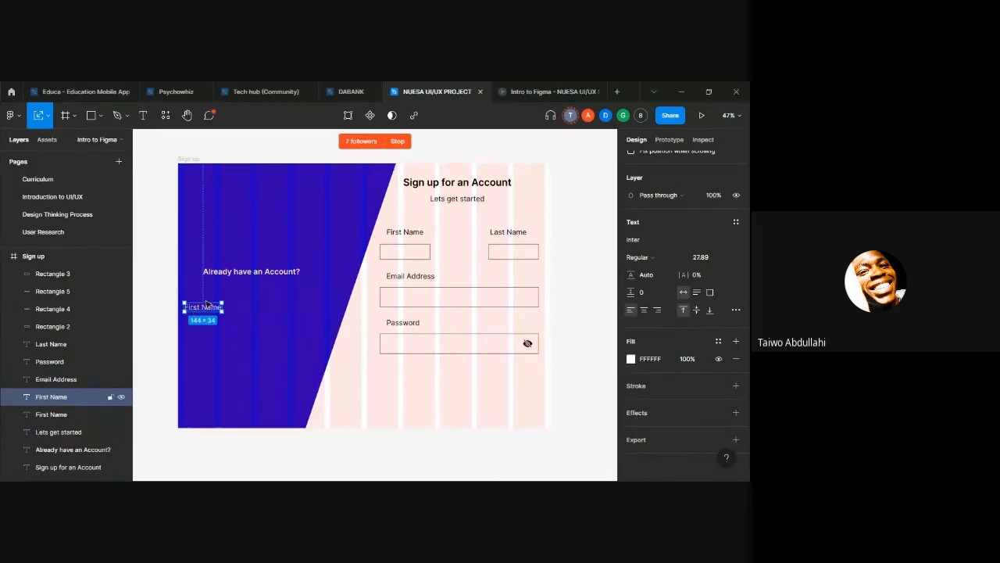
{"action": "left_click_drag", "start_coordinate": [203, 310], "coordinate": [226, 307]}
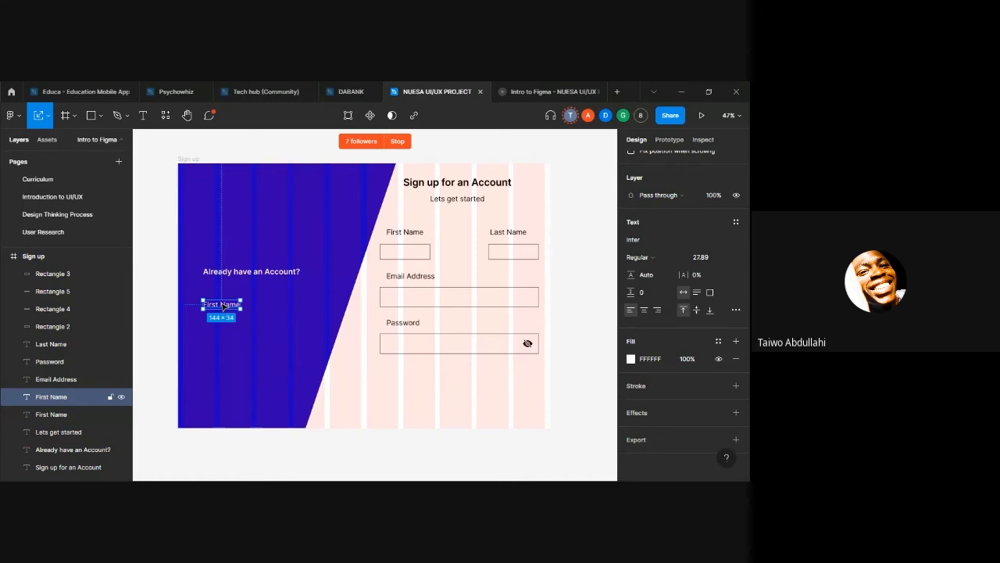
Step: Replace the "First Name" copy on the blue shape with the text "Log into your account so you can continue building"
{"action": "left_click", "coordinate": [262, 320]}
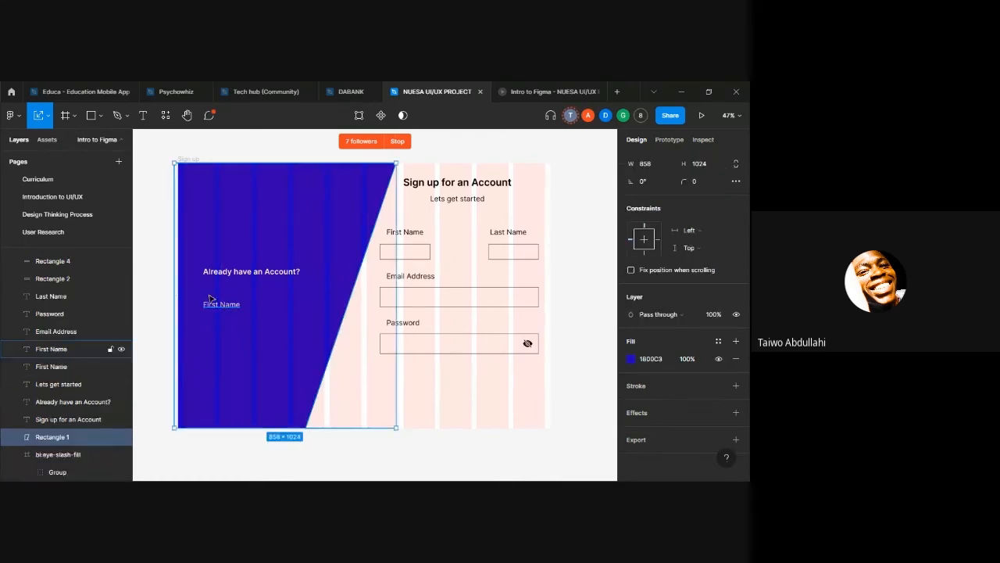
{"action": "left_click", "coordinate": [218, 306]}
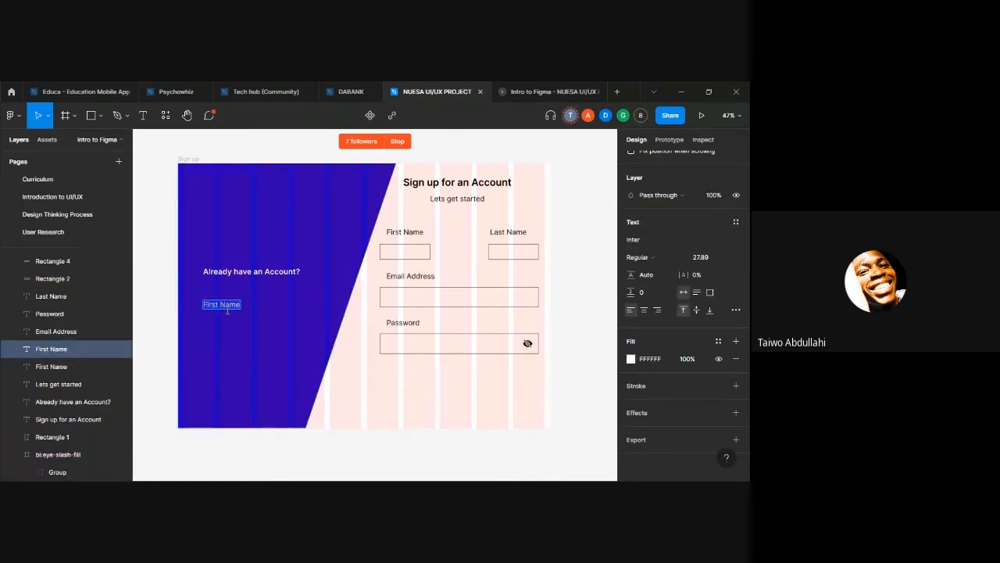
{"action": "key", "text": "BackSpace"}
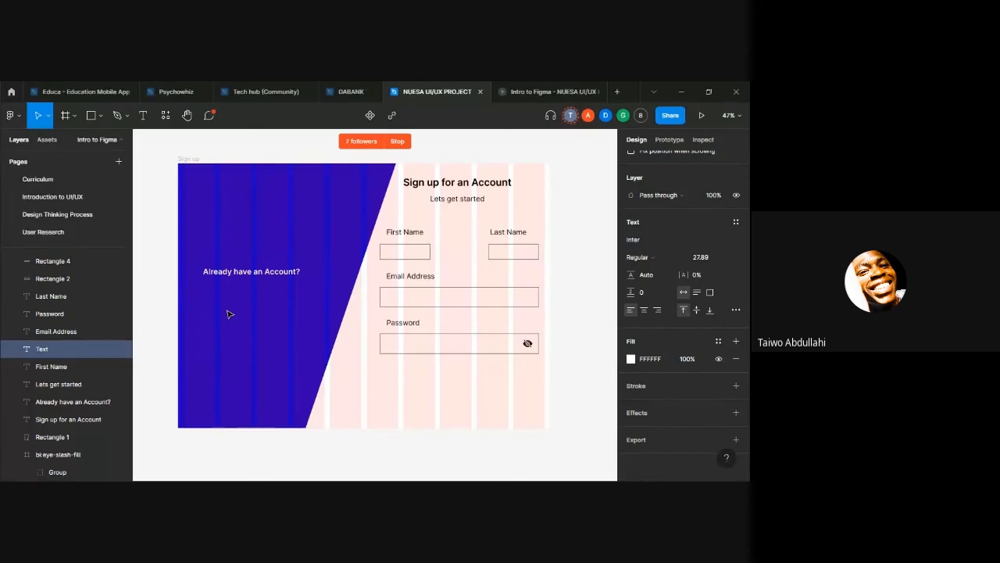
{"action": "type", "text": "Log into your"}
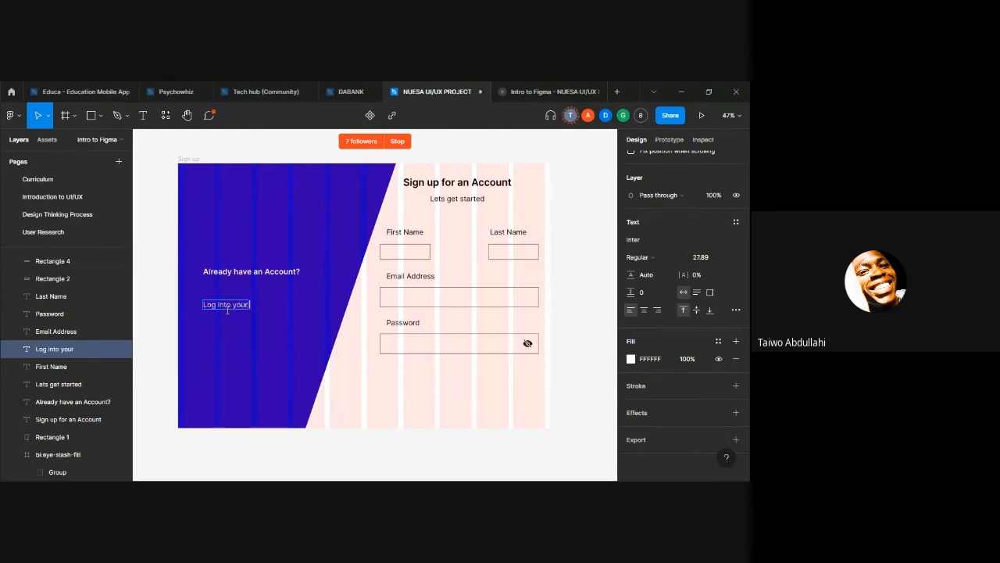
{"action": "type", "text": " account"}
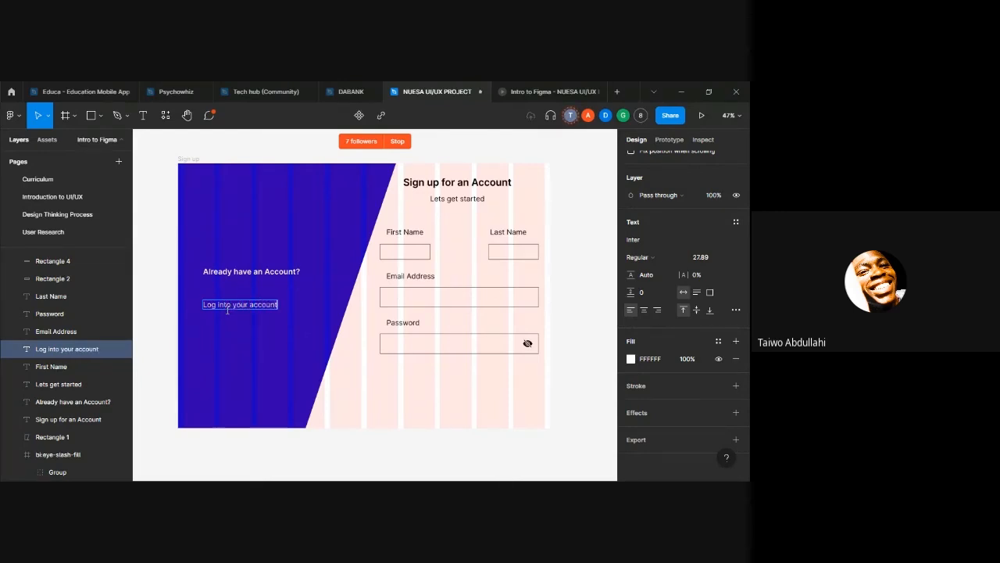
{"action": "type", "text": " so you can"}
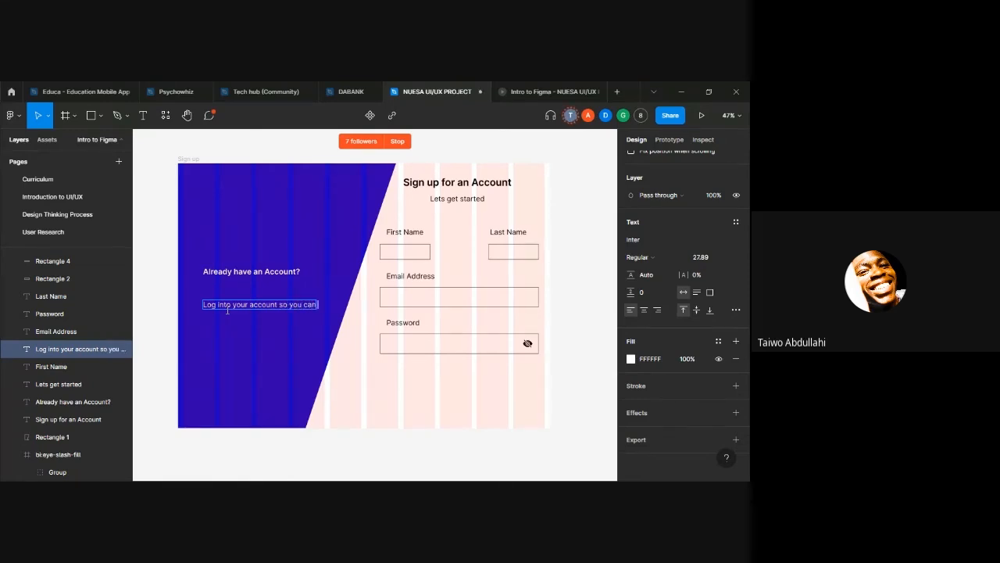
{"action": "type", "text": " continue"}
{"action": "key", "text": "Escape"}
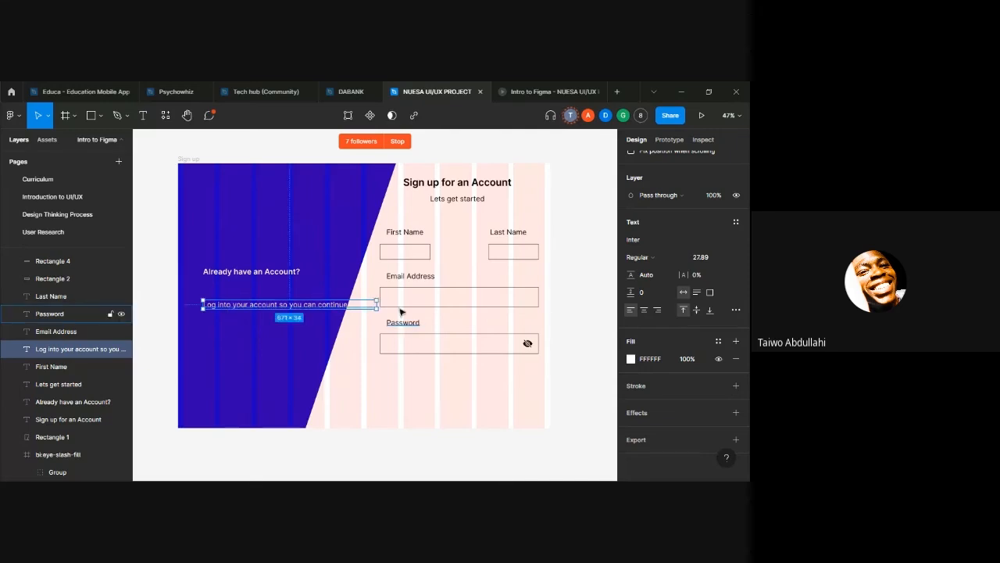
Step: Narrow the "Log into your account" text box to about 481 wide so it wraps onto two lines, and shift it left
{"action": "left_click_drag", "start_coordinate": [379, 303], "coordinate": [339, 305]}
{"action": "left_click_drag", "start_coordinate": [270, 310], "coordinate": [256, 305]}
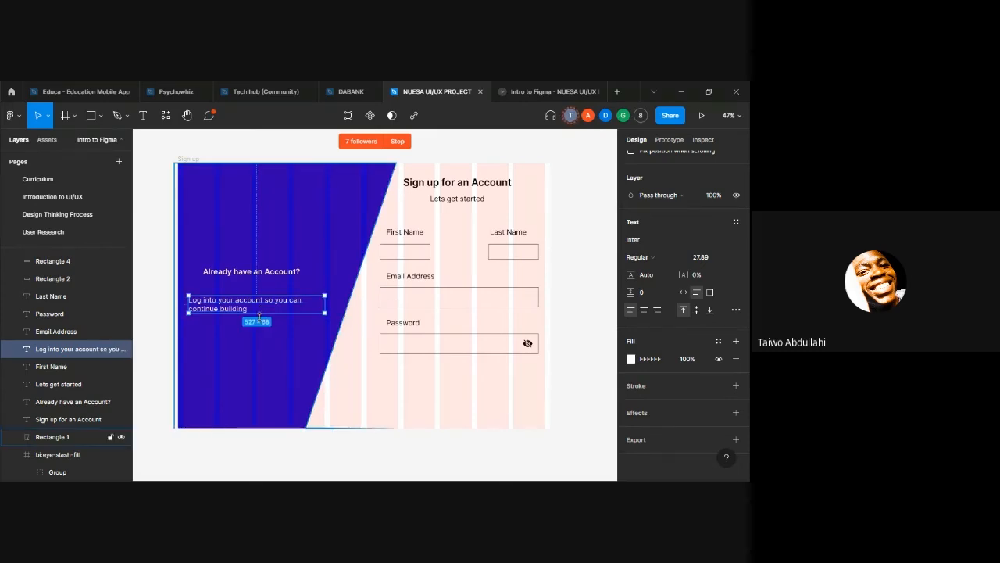
{"action": "double_click", "coordinate": [256, 310]}
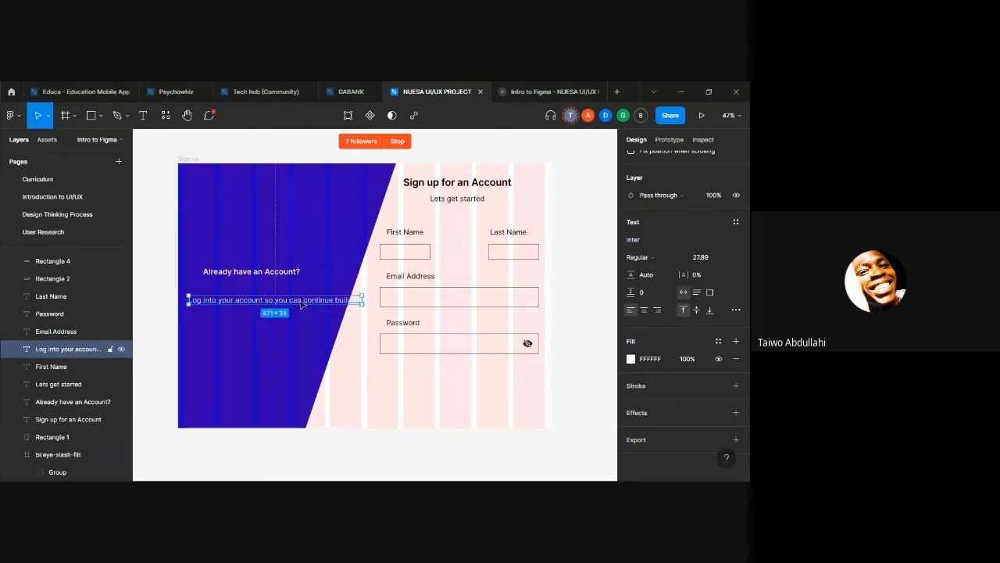
{"action": "left_click_drag", "start_coordinate": [363, 299], "coordinate": [312, 305]}
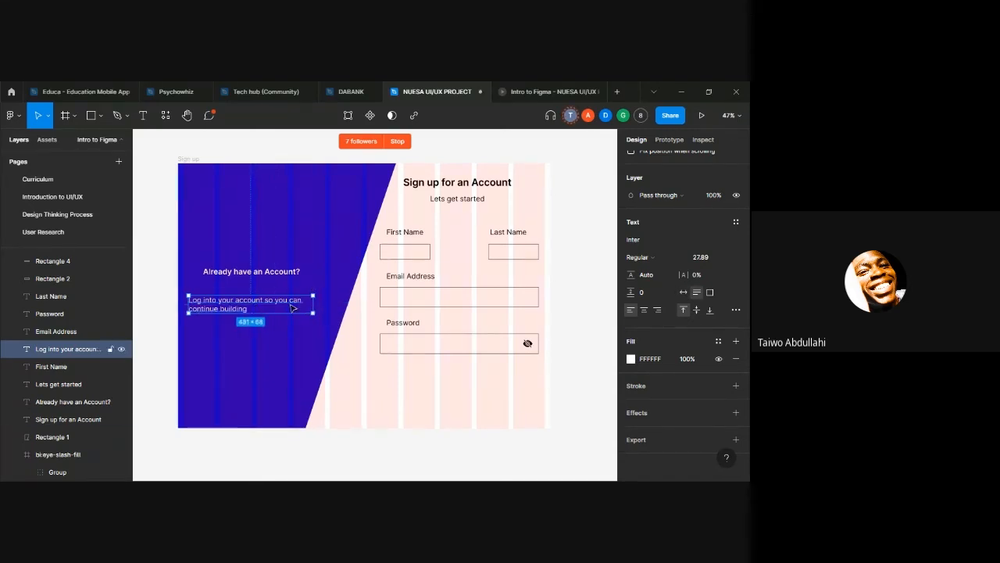
Step: Change the end of the login sentence from "building" to "your design..."
{"action": "double_click", "coordinate": [290, 304]}
{"action": "left_click", "coordinate": [266, 306]}
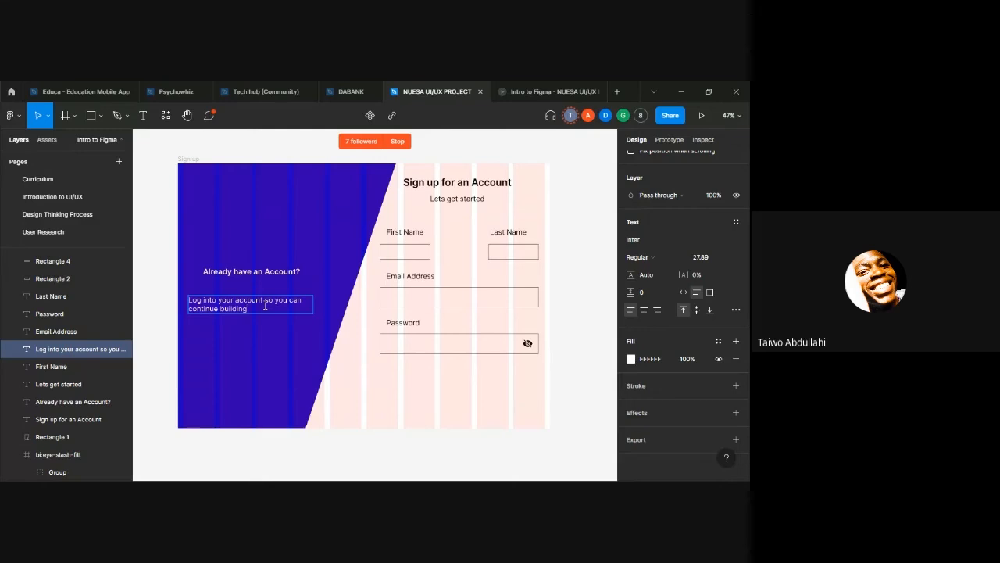
{"action": "key", "text": "BackSpace"}
{"action": "key", "text": "BackSpace"}
{"action": "key", "text": "BackSpace"}
{"action": "key", "text": "BackSpace"}
{"action": "key", "text": "BackSpace"}
{"action": "key", "text": "BackSpace"}
{"action": "key", "text": "BackSpace"}
{"action": "type", "text": "your desi"}
{"action": "key", "text": "Escape"}
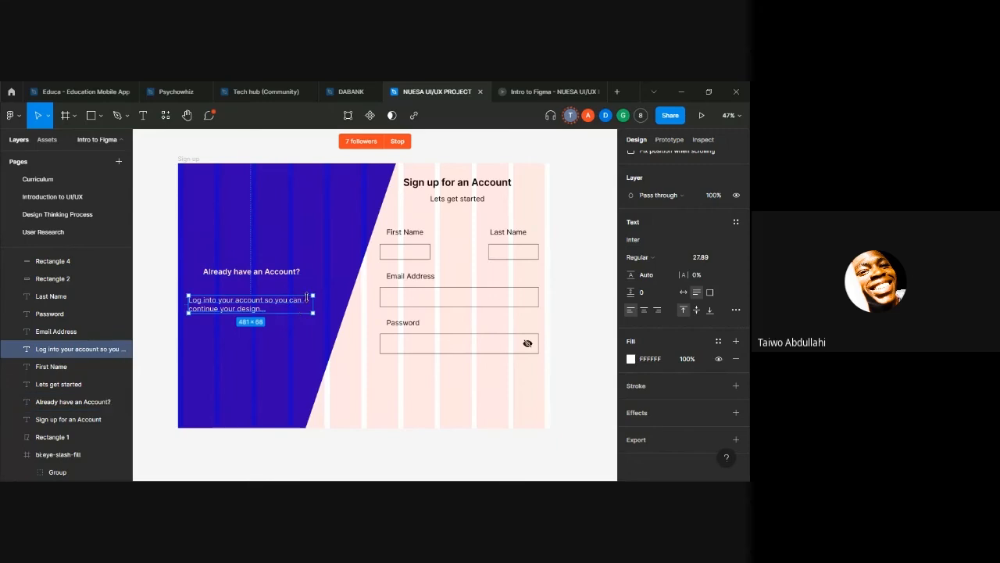
Step: Scale the login sentence to a single line about 602 × 26 and place it just below "Already have an Account?"
{"action": "left_click_drag", "start_coordinate": [313, 304], "coordinate": [354, 302]}
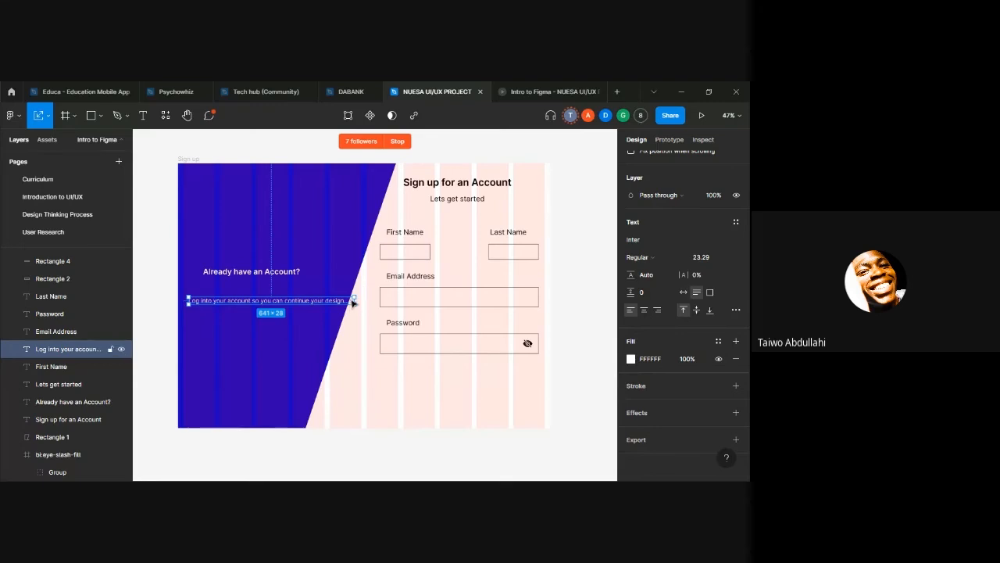
{"action": "left_click_drag", "start_coordinate": [353, 300], "coordinate": [344, 300]}
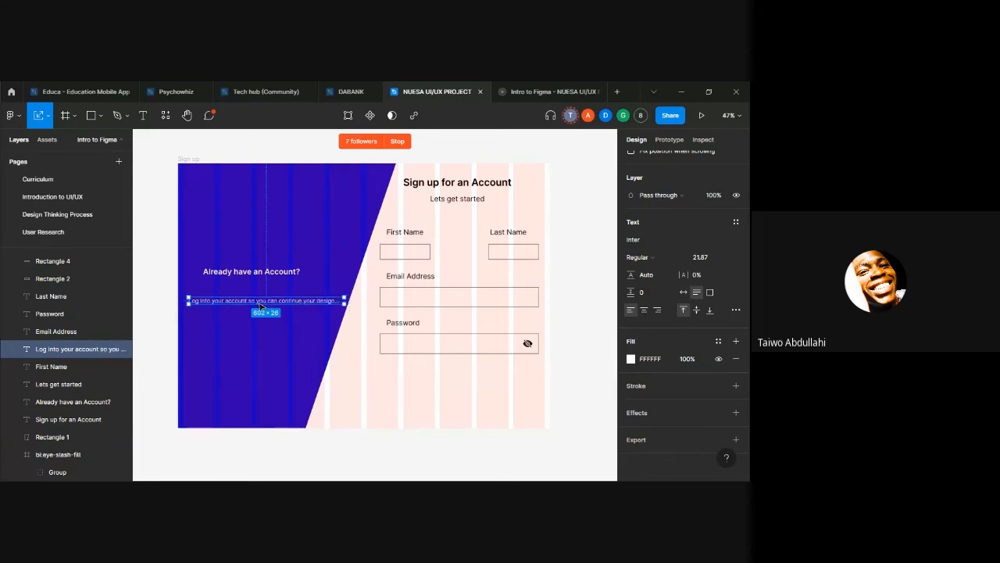
{"action": "mouse_move", "coordinate": [262, 303]}
{"action": "left_mouse_down"}
{"action": "mouse_move", "coordinate": [248, 289]}
{"action": "mouse_move", "coordinate": [258, 288]}
{"action": "left_mouse_up"}
Step: Move "Already have an Account?" and the login sentence to the upper part of the blue shape, checking the layout in the prototype preview
{"action": "left_click", "coordinate": [513, 97]}
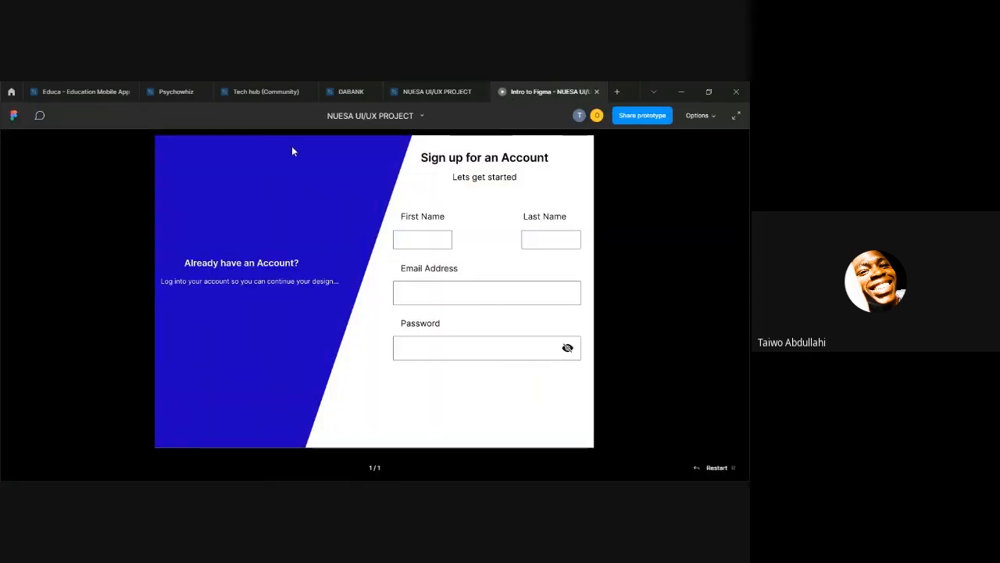
{"action": "left_click", "coordinate": [434, 91]}
{"action": "left_click", "coordinate": [250, 271]}
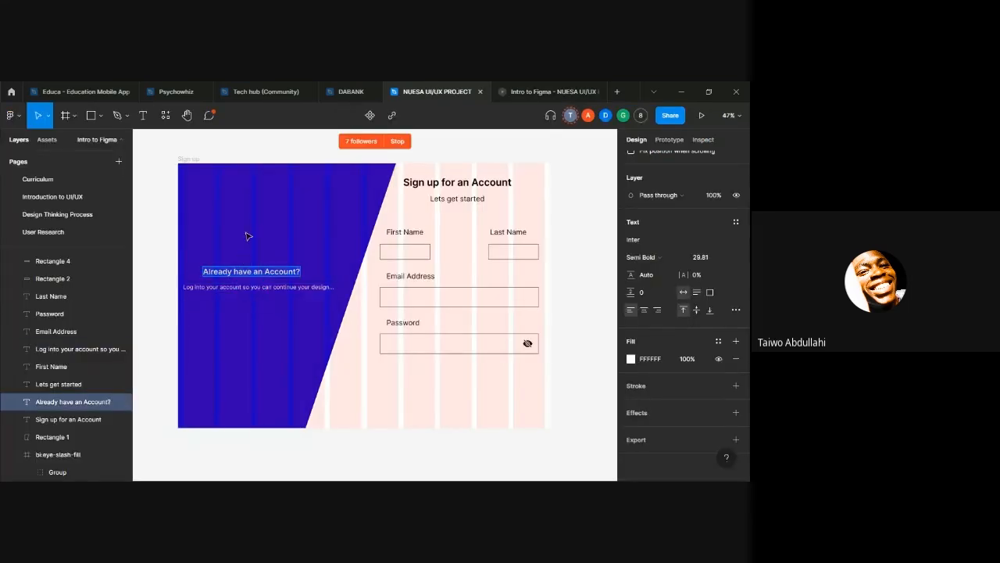
{"action": "left_click_drag", "start_coordinate": [247, 272], "coordinate": [249, 214]}
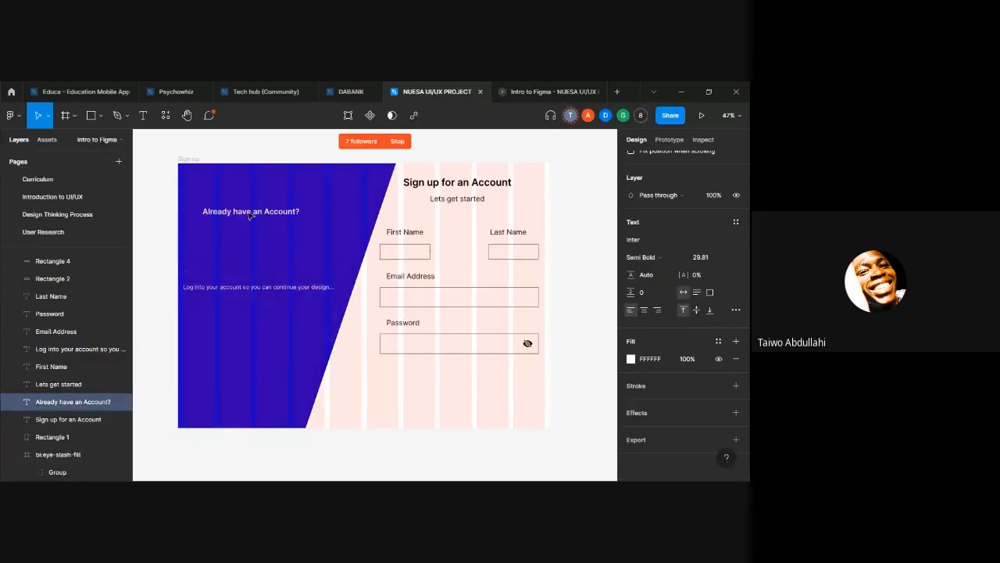
{"action": "left_click", "coordinate": [246, 288]}
{"action": "left_click_drag", "start_coordinate": [247, 289], "coordinate": [246, 235]}
{"action": "left_click", "coordinate": [525, 92]}
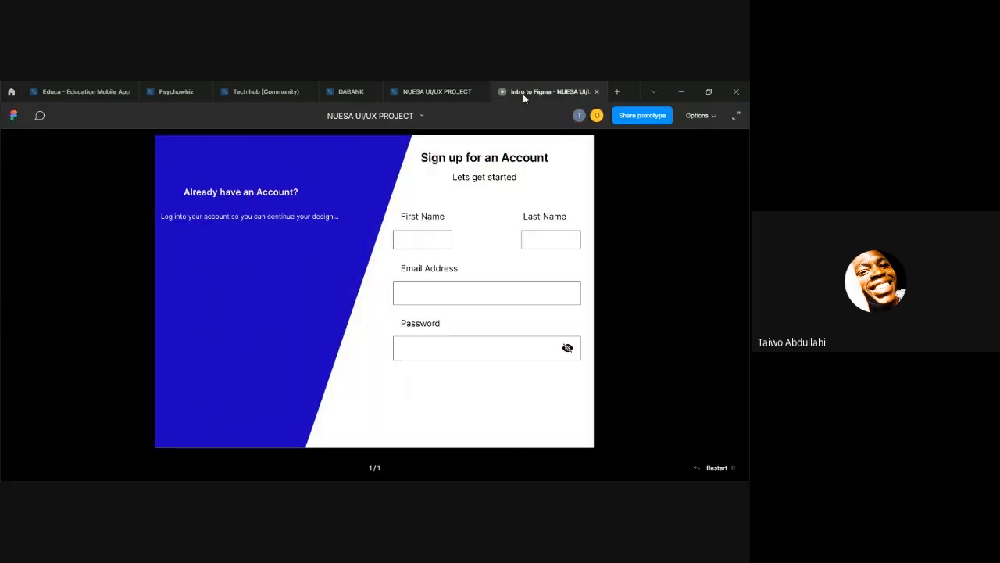
{"action": "left_click", "coordinate": [462, 91]}
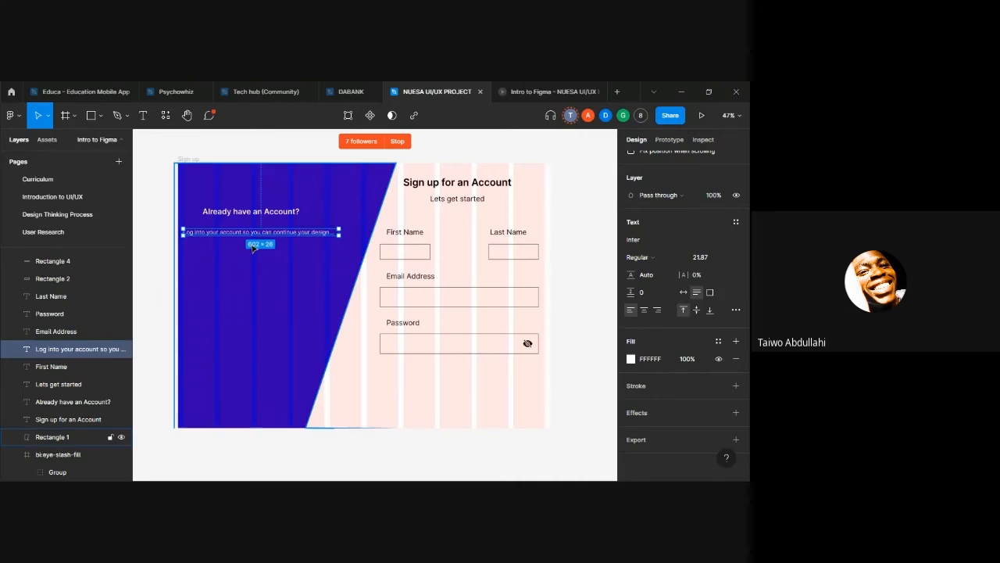
Step: Draw a button rectangle about 301 × 87 on the blue shape below the login sentence
{"action": "left_click", "coordinate": [252, 271]}
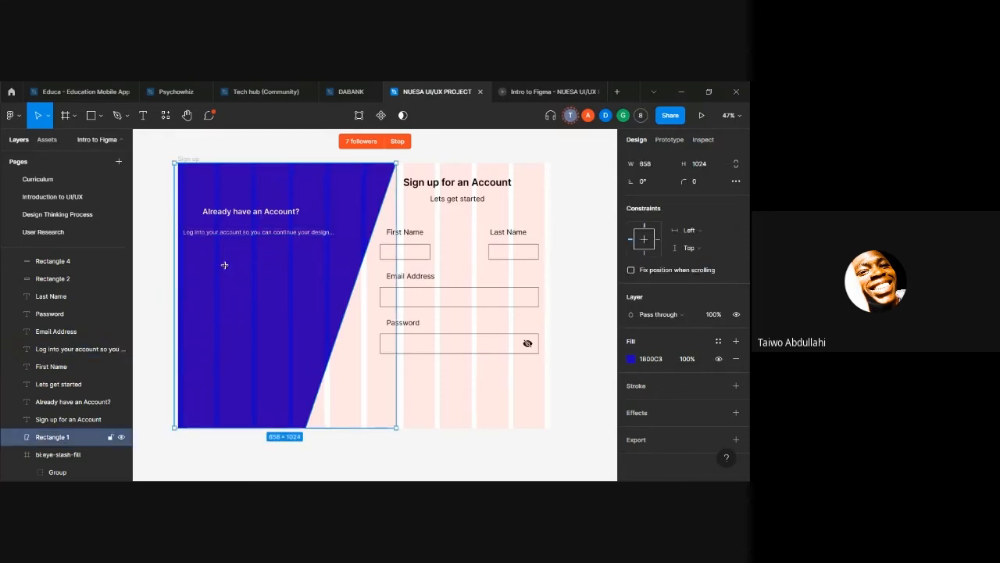
{"action": "key", "text": "r"}
{"action": "left_click_drag", "start_coordinate": [208, 260], "coordinate": [244, 261]}
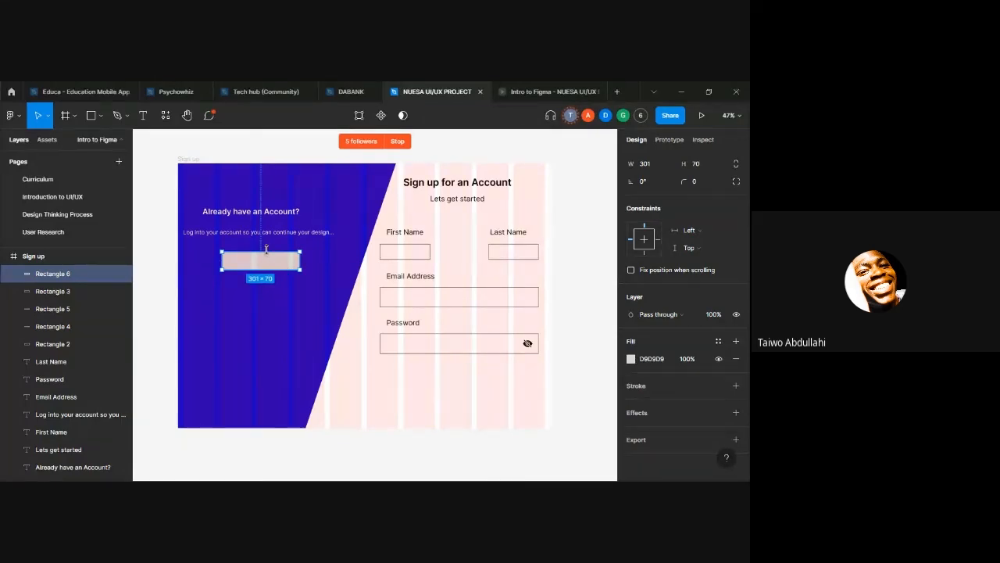
{"action": "left_click_drag", "start_coordinate": [265, 251], "coordinate": [267, 246]}
Step: Remove the button rectangle's fill and give it an FFFFFF stroke
{"action": "left_click", "coordinate": [738, 359]}
{"action": "left_click", "coordinate": [736, 368]}
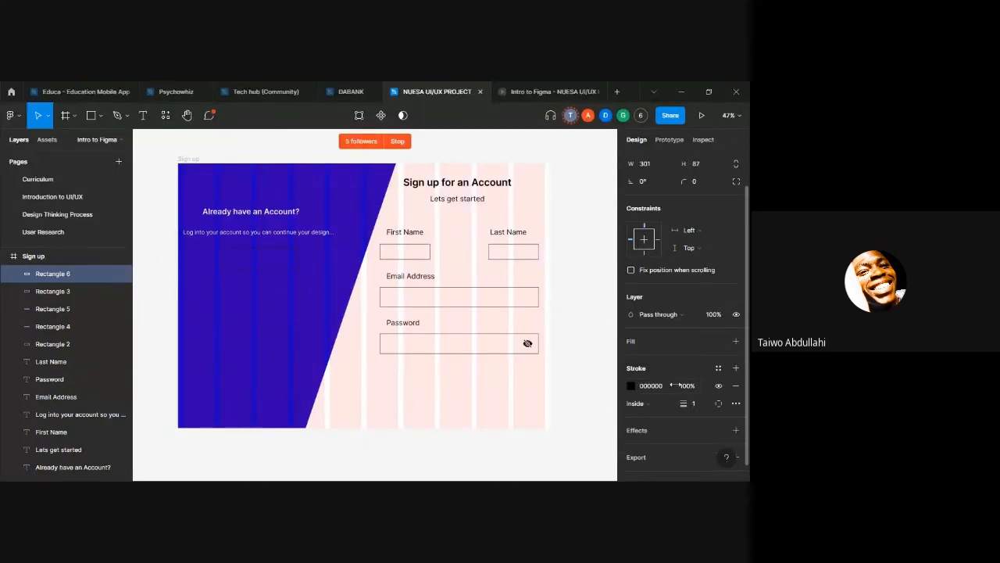
{"action": "left_click", "coordinate": [670, 386]}
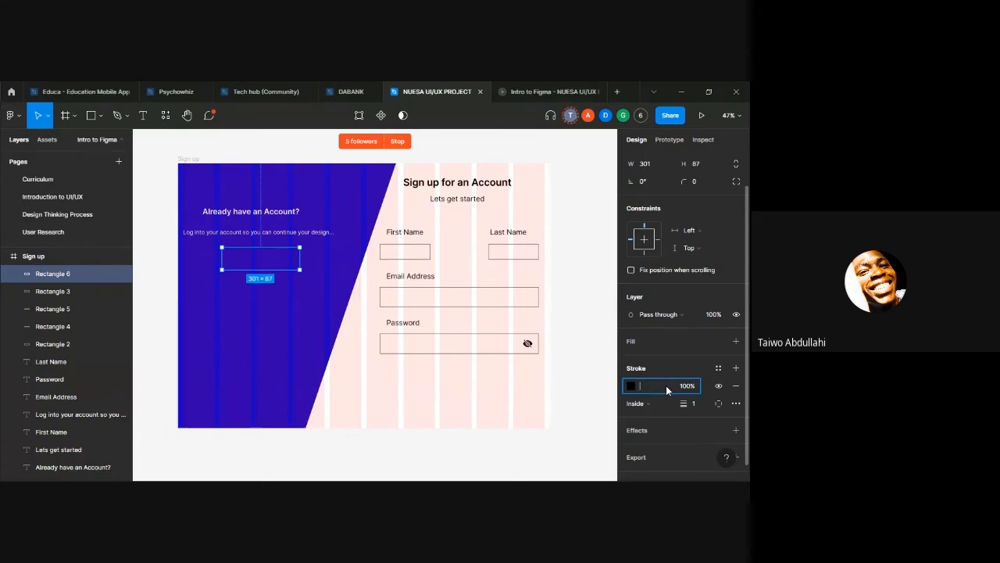
{"action": "type", "text": "ffffff"}
{"action": "key", "text": "Return"}
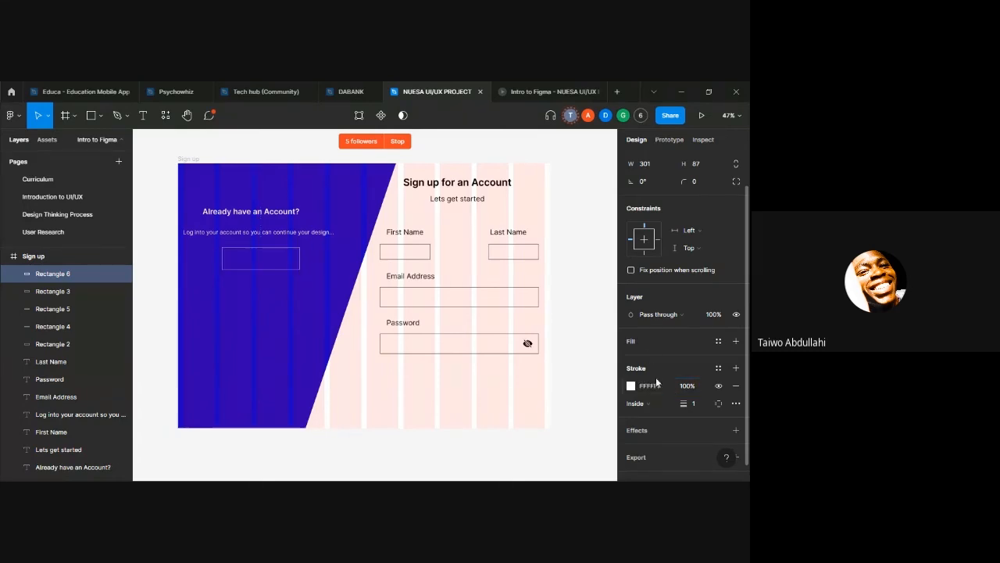
Step: Scale the outlined button rectangle down to about 223 × 76 and position it beneath the login sentence
{"action": "left_click_drag", "start_coordinate": [301, 257], "coordinate": [286, 264]}
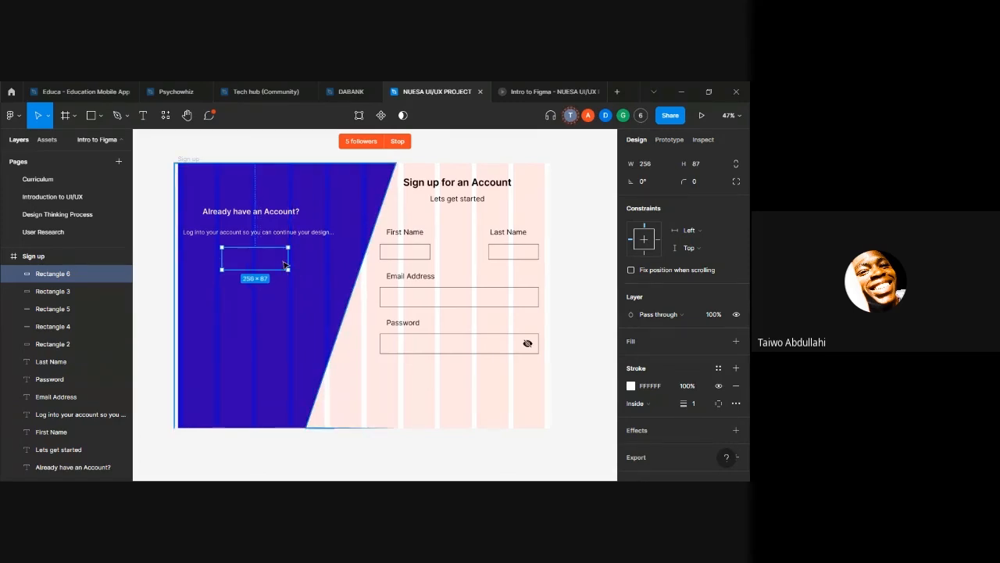
{"action": "key", "text": "k"}
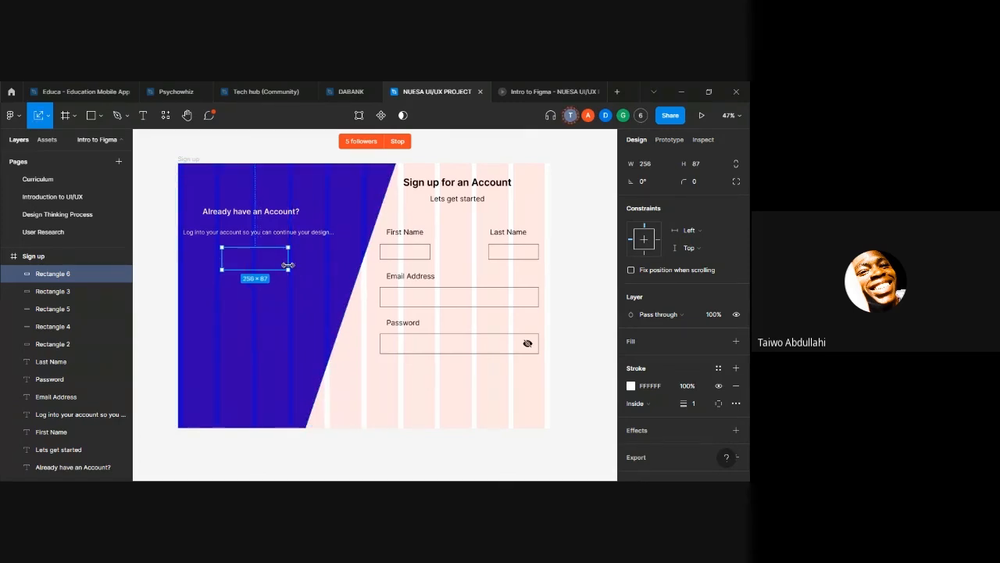
{"action": "mouse_move", "coordinate": [288, 267]}
{"action": "left_mouse_down"}
{"action": "mouse_move", "coordinate": [248, 269]}
{"action": "mouse_move", "coordinate": [262, 265]}
{"action": "left_mouse_up"}
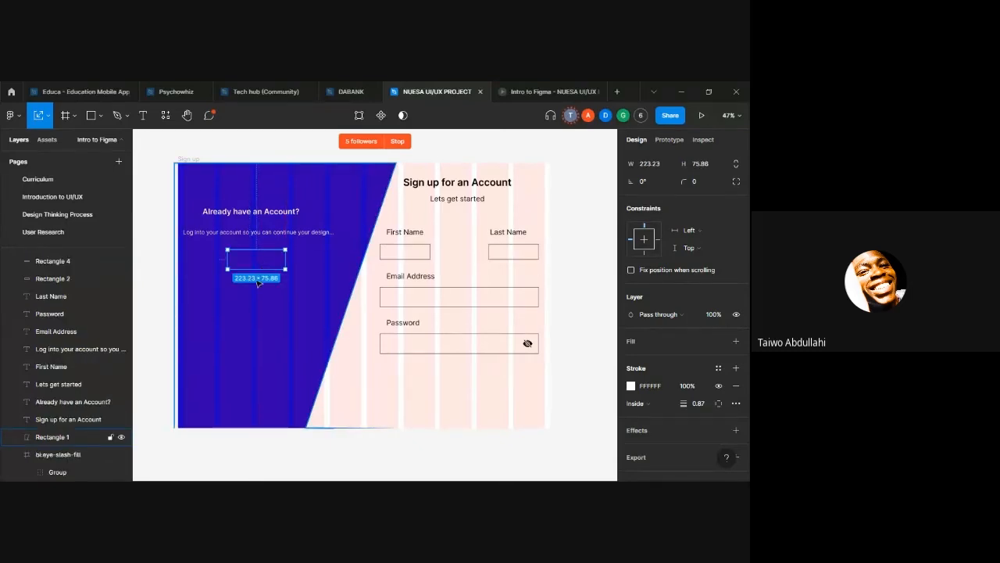
{"action": "key", "text": "Escape"}
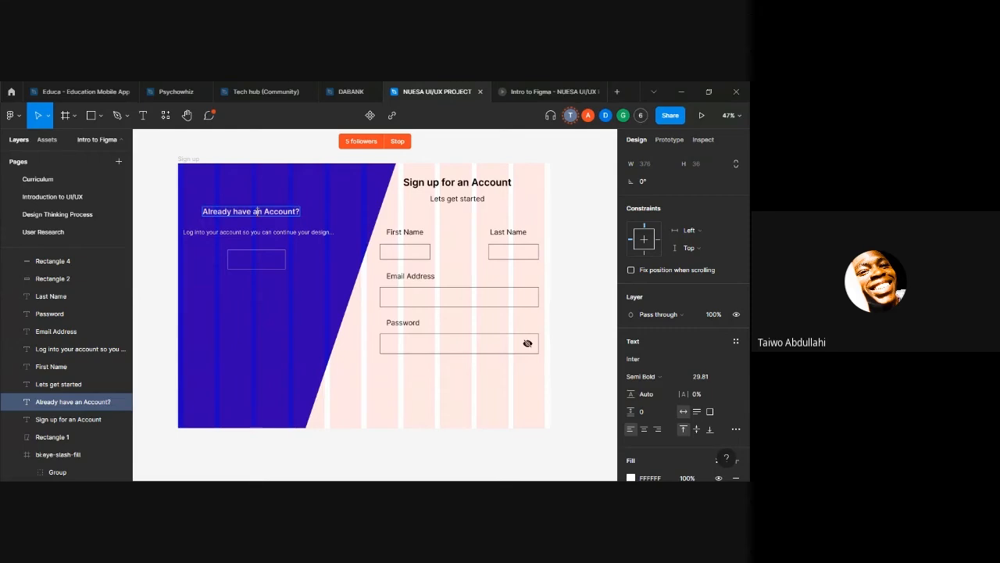
Step: Duplicate "Already have an Account?" and move the copy down onto the outlined button rectangle
{"action": "key", "text": "ctrl+d"}
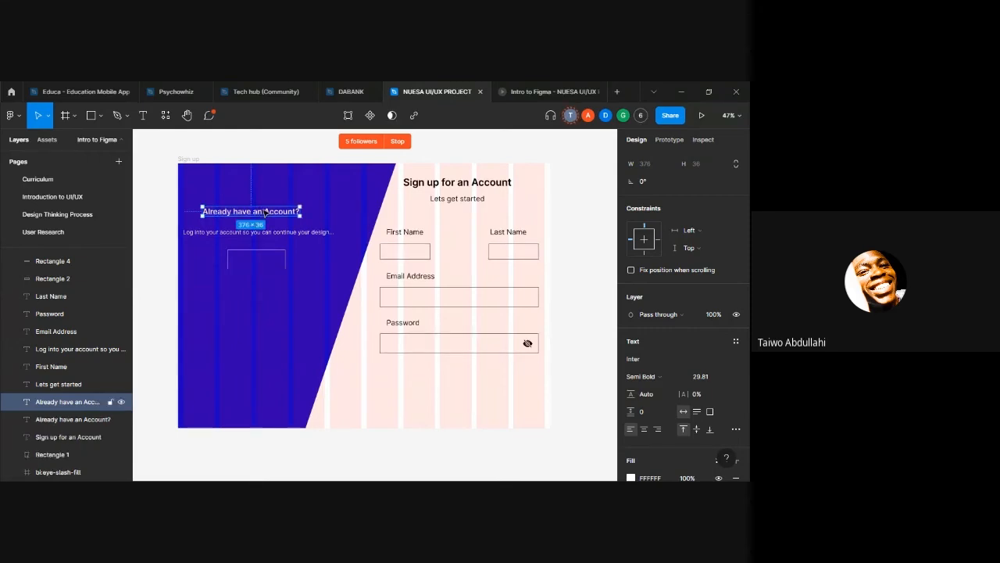
{"action": "left_click_drag", "start_coordinate": [266, 212], "coordinate": [265, 254]}
{"action": "double_click", "coordinate": [265, 254]}
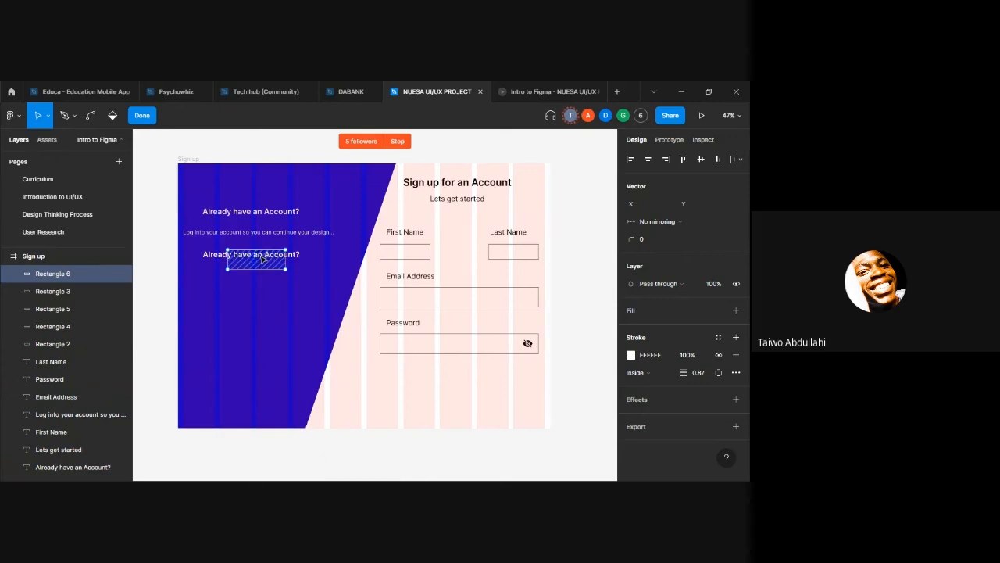
{"action": "key", "text": "b"}
{"action": "key", "text": "Escape"}
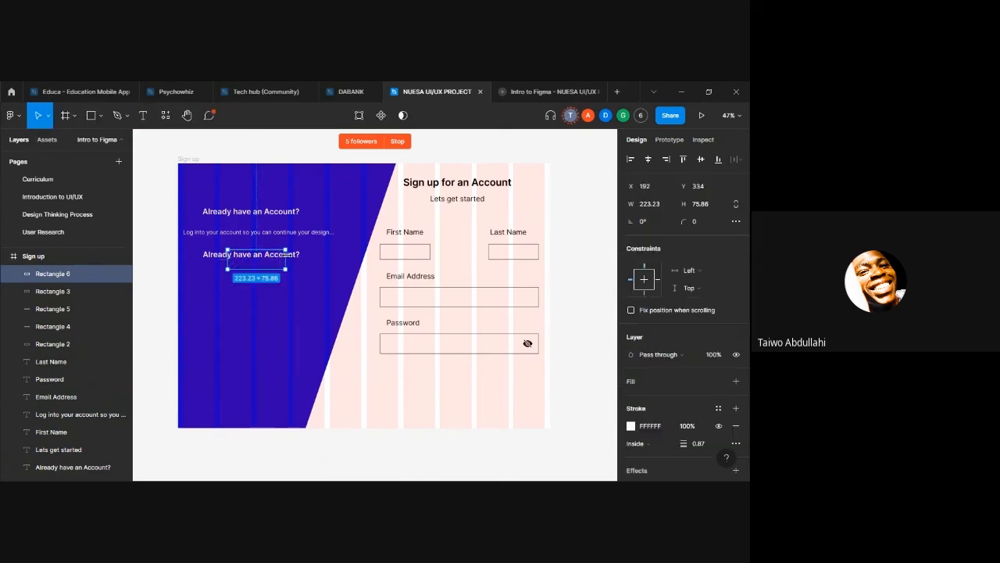
Step: Replace the copied heading's text with "LOG IN" and center it inside the outlined button rectangle
{"action": "left_click", "coordinate": [278, 258]}
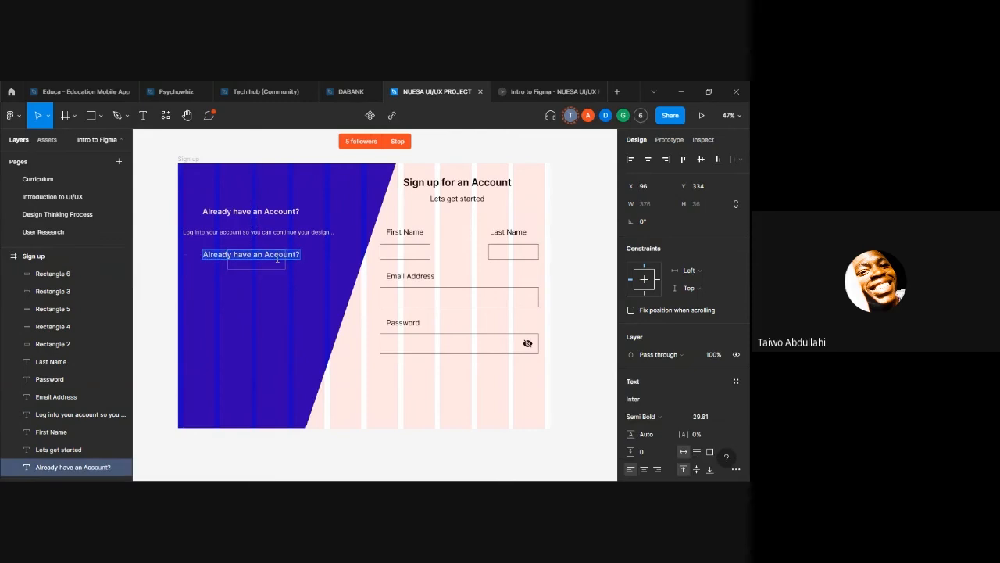
{"action": "key", "text": "BackSpace"}
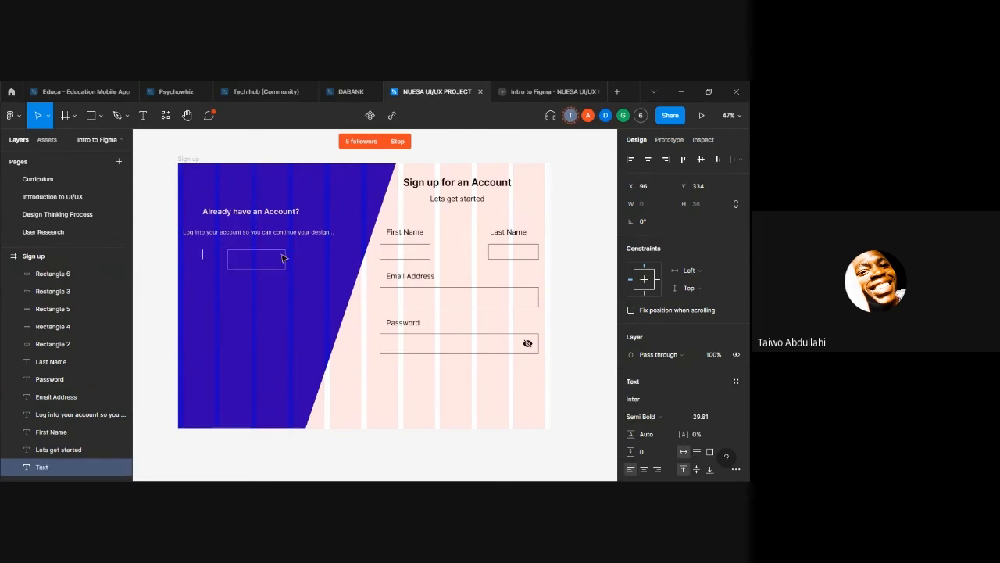
{"action": "type", "text": "LOG IN"}
{"action": "key", "text": "Escape"}
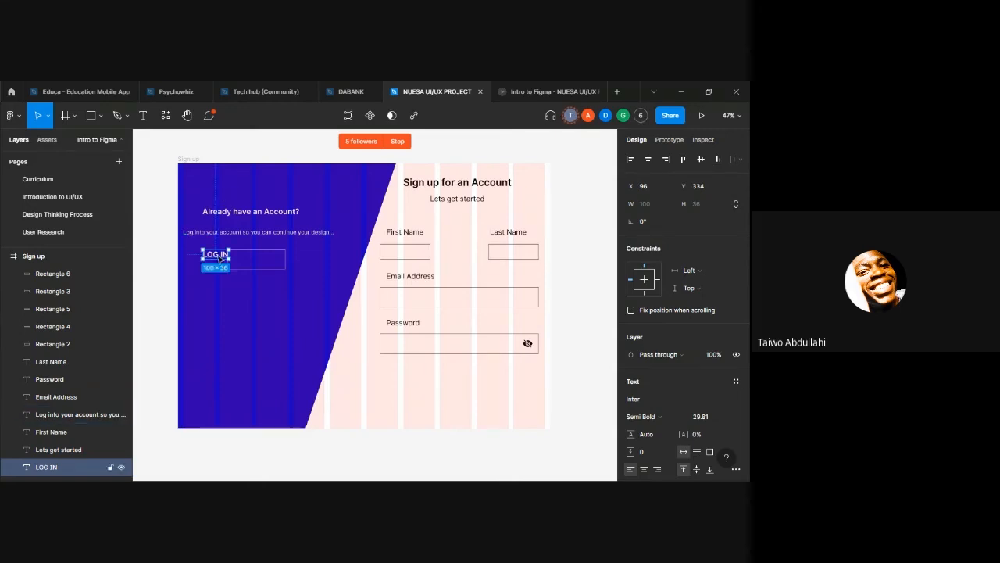
{"action": "left_click_drag", "start_coordinate": [219, 255], "coordinate": [257, 258]}
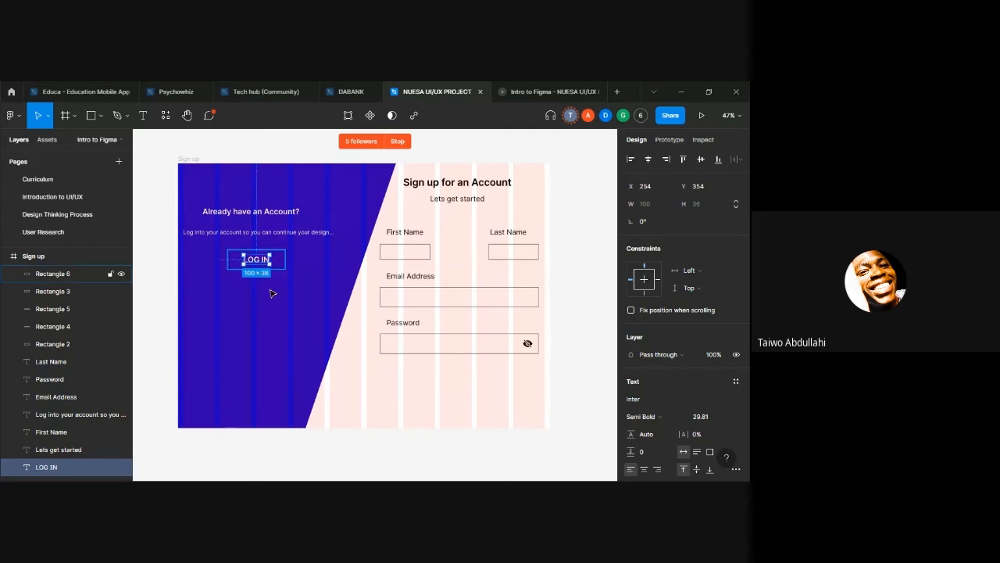
Step: Check the finished LOG IN button in the prototype preview, return to the design file and clear the selection
{"action": "left_click", "coordinate": [529, 87]}
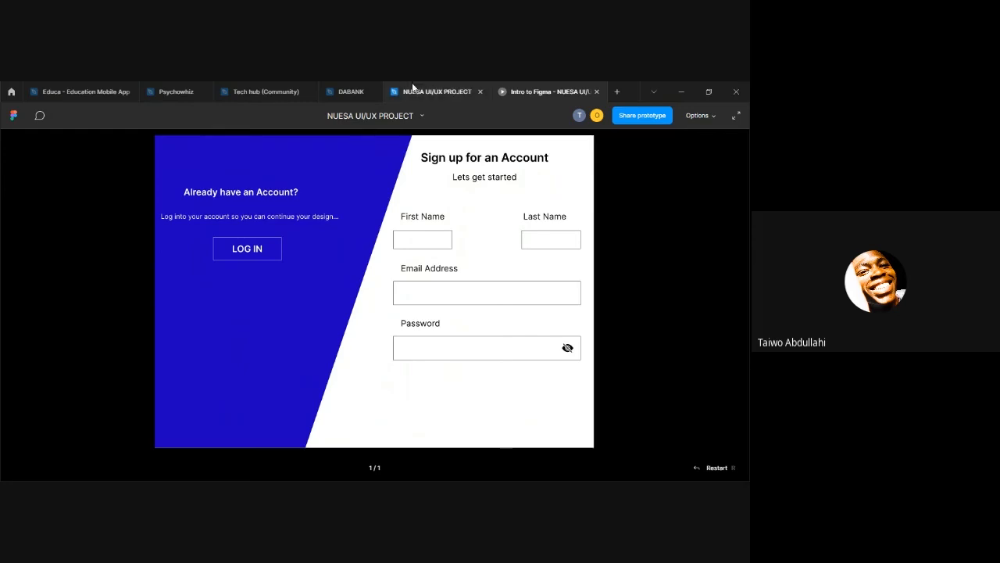
{"action": "left_click", "coordinate": [437, 91]}
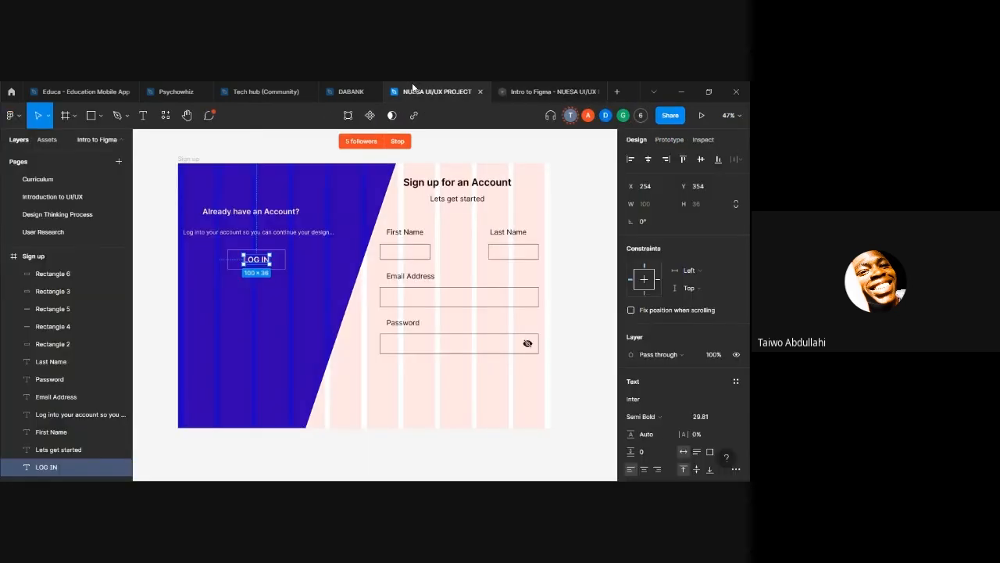
{"action": "left_click", "coordinate": [443, 379]}
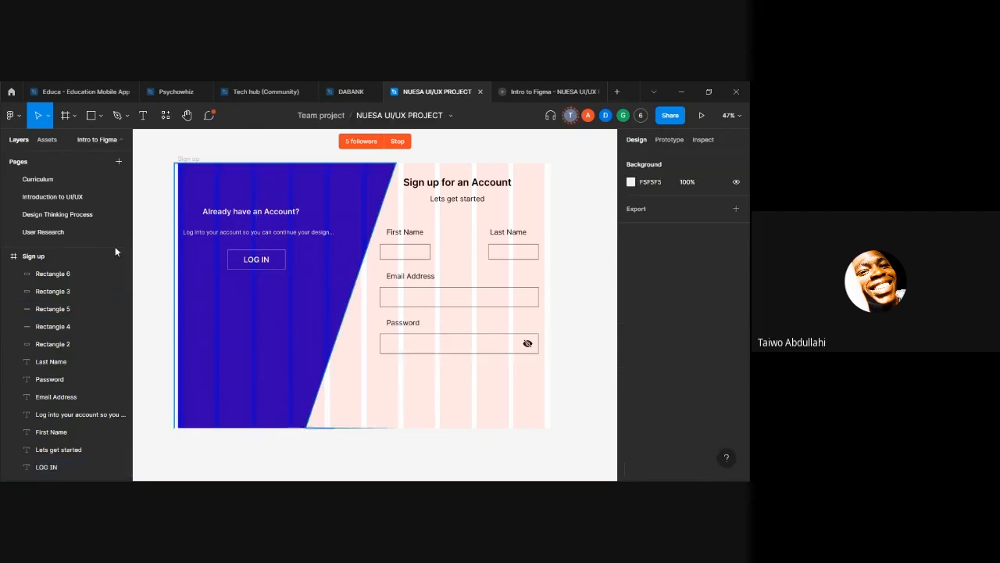
Step: Place a duplicate of the LOG IN button's outline beneath the Password field and set its stroke to 000000
{"action": "left_click", "coordinate": [250, 273]}
{"action": "key", "text": "ctrl+d"}
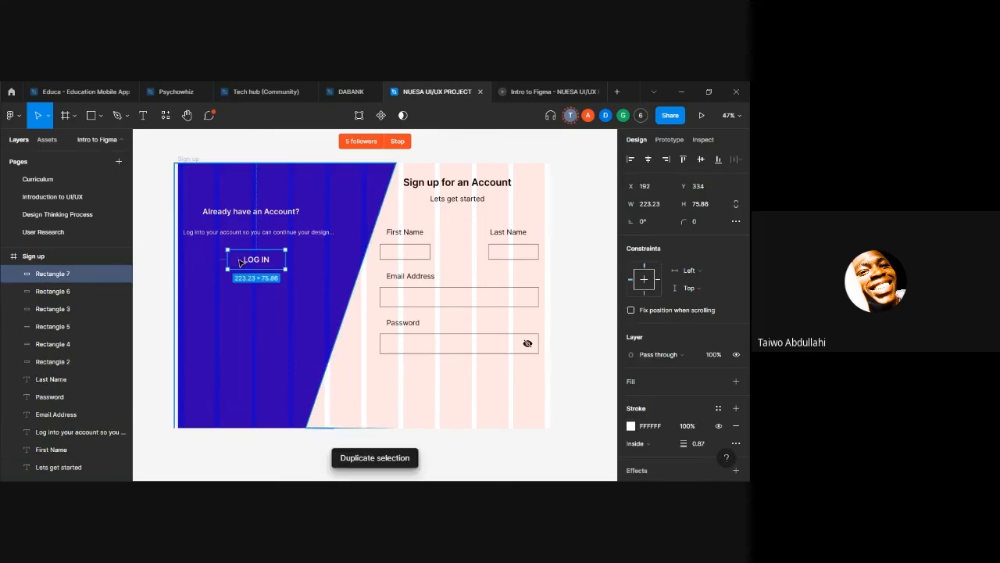
{"action": "mouse_move", "coordinate": [247, 269]}
{"action": "left_mouse_down"}
{"action": "mouse_move", "coordinate": [407, 346]}
{"action": "mouse_move", "coordinate": [459, 404]}
{"action": "left_mouse_up"}
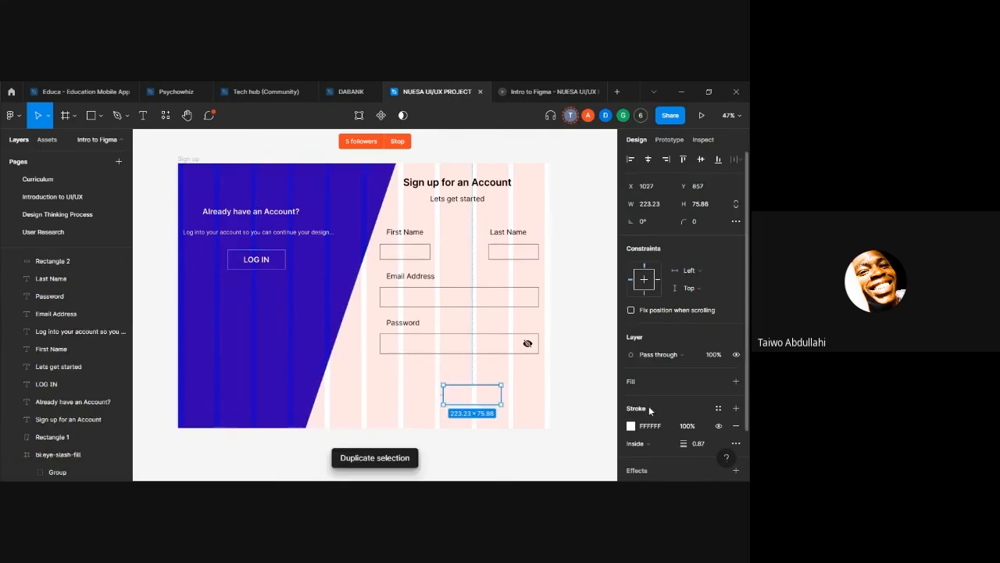
{"action": "left_click", "coordinate": [659, 425]}
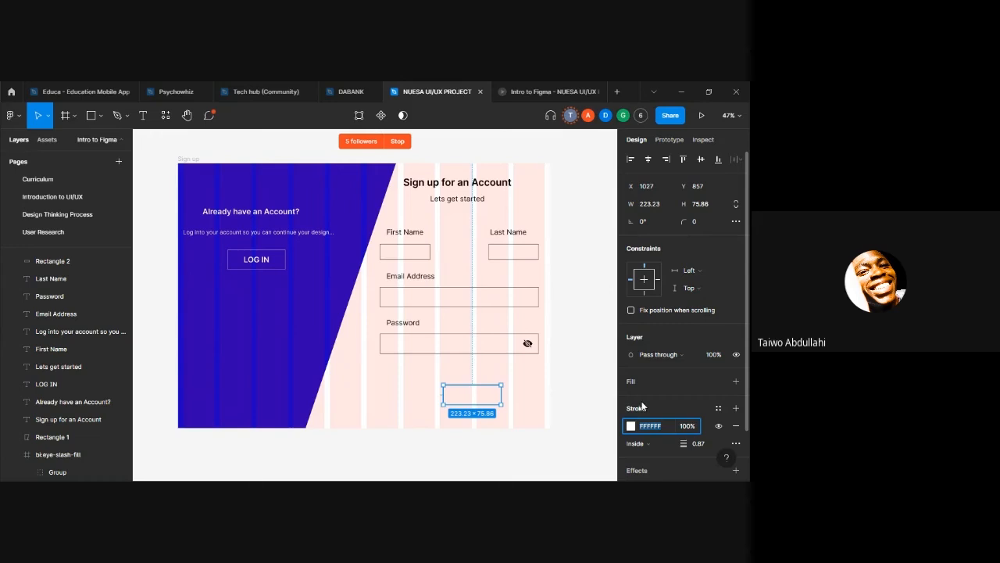
{"action": "type", "text": "000000"}
{"action": "key", "text": "Return"}
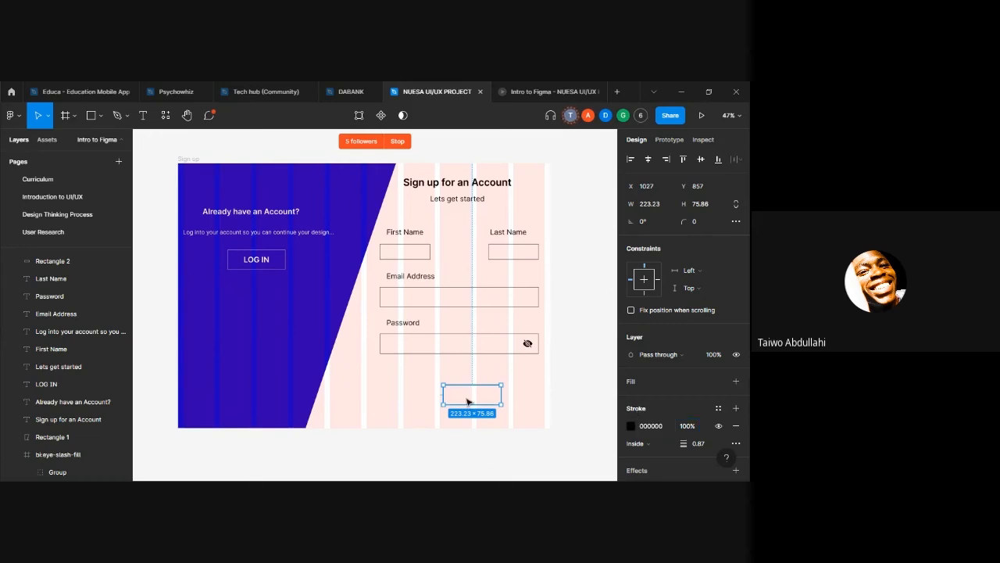
{"action": "left_click_drag", "start_coordinate": [468, 401], "coordinate": [459, 397]}
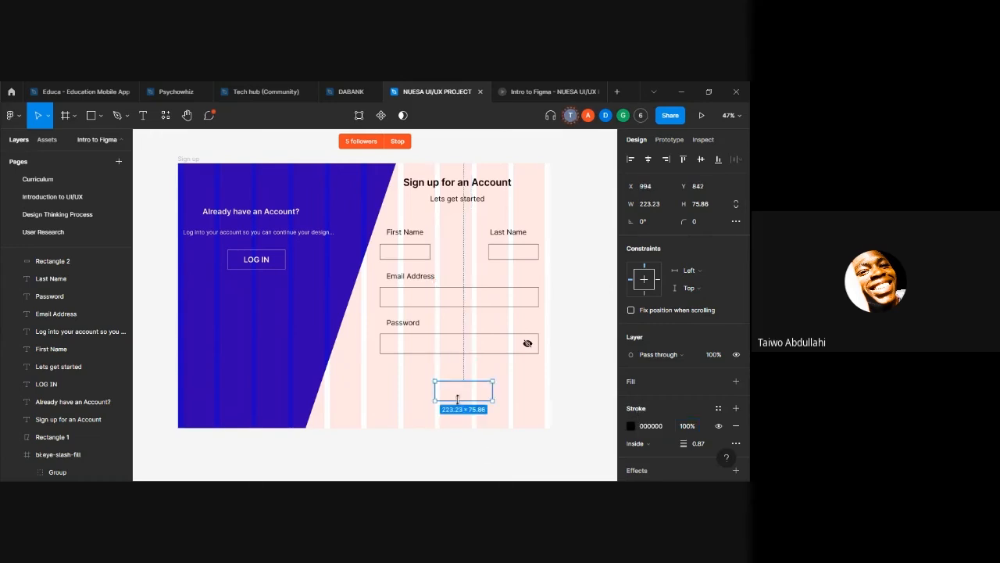
Step: Duplicate the "LOG IN" text into the new outline beneath the Password field and set the copy's fill to 000000
{"action": "left_click", "coordinate": [262, 260]}
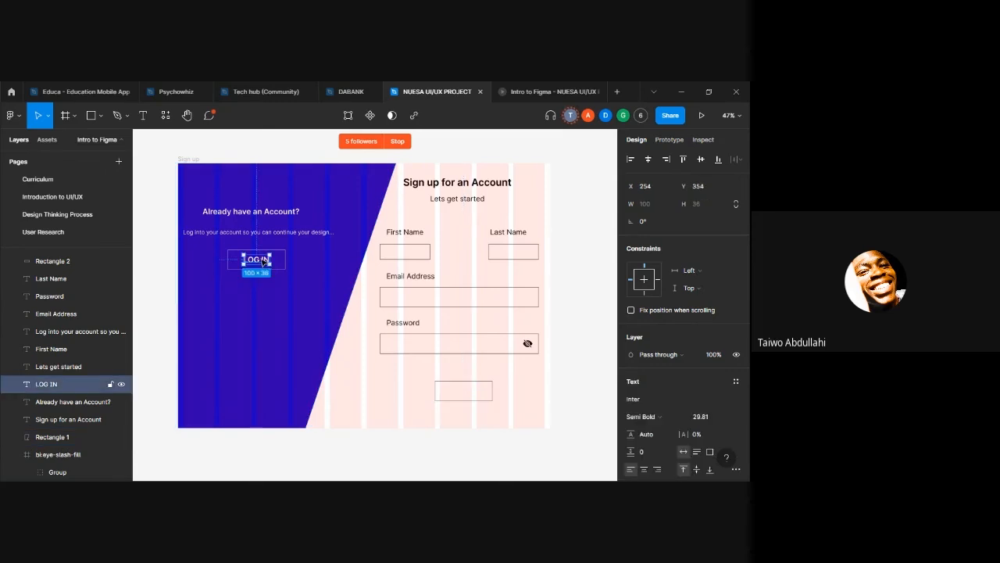
{"action": "key", "text": "ctrl+d"}
{"action": "left_click_drag", "start_coordinate": [263, 260], "coordinate": [473, 392]}
{"action": "scroll", "coordinate": [658, 437], "scroll_direction": "down", "scroll_amount": 3}
{"action": "left_click", "coordinate": [659, 393]}
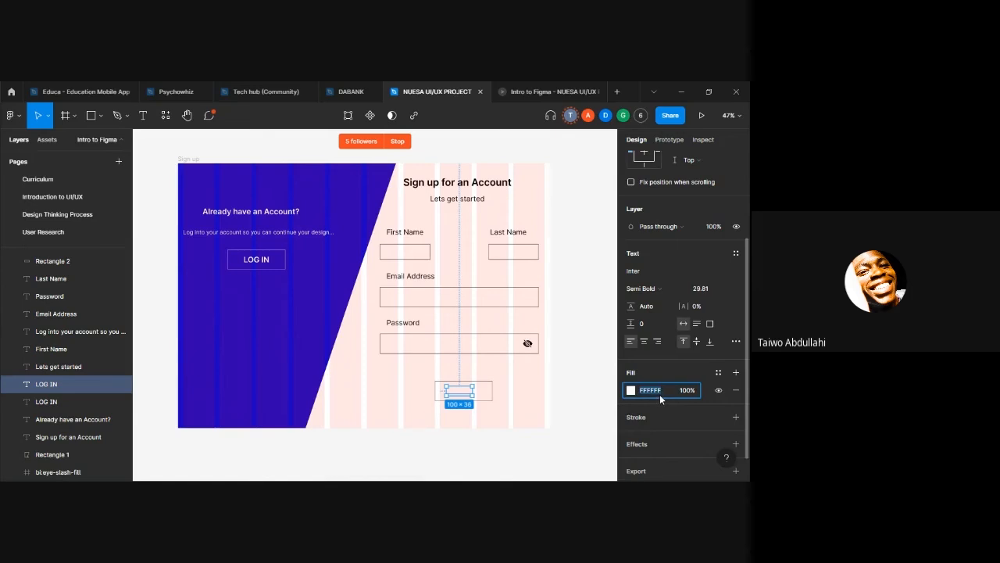
{"action": "type", "text": "000000"}
{"action": "key", "text": "Return"}
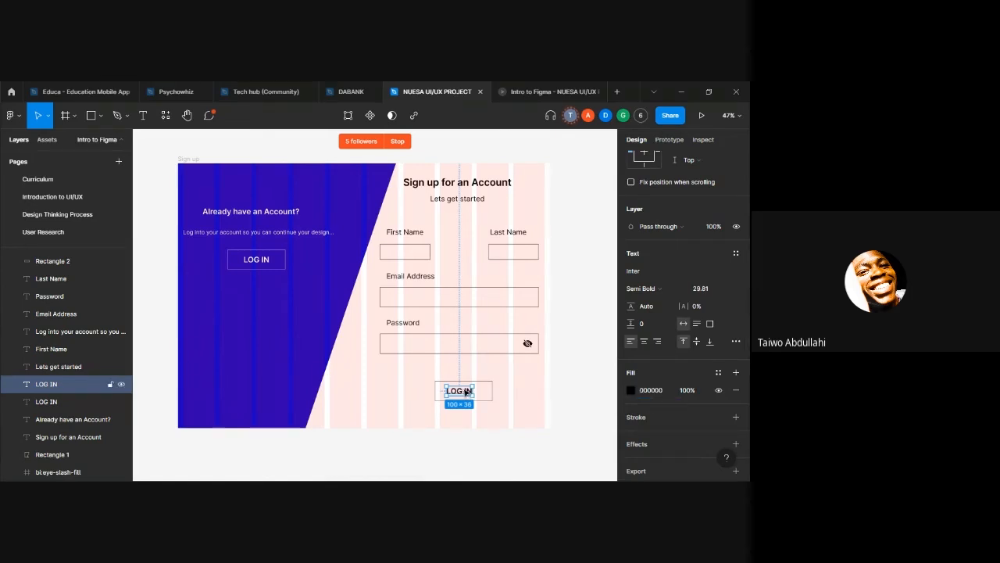
Step: Change the copied button text to "SIGN IN" and center it inside its outline
{"action": "double_click", "coordinate": [462, 390]}
{"action": "left_click", "coordinate": [464, 389]}
{"action": "key", "text": "BackSpace"}
{"action": "key", "text": "BackSpace"}
{"action": "key", "text": "BackSpace"}
{"action": "key", "text": "BackSpace"}
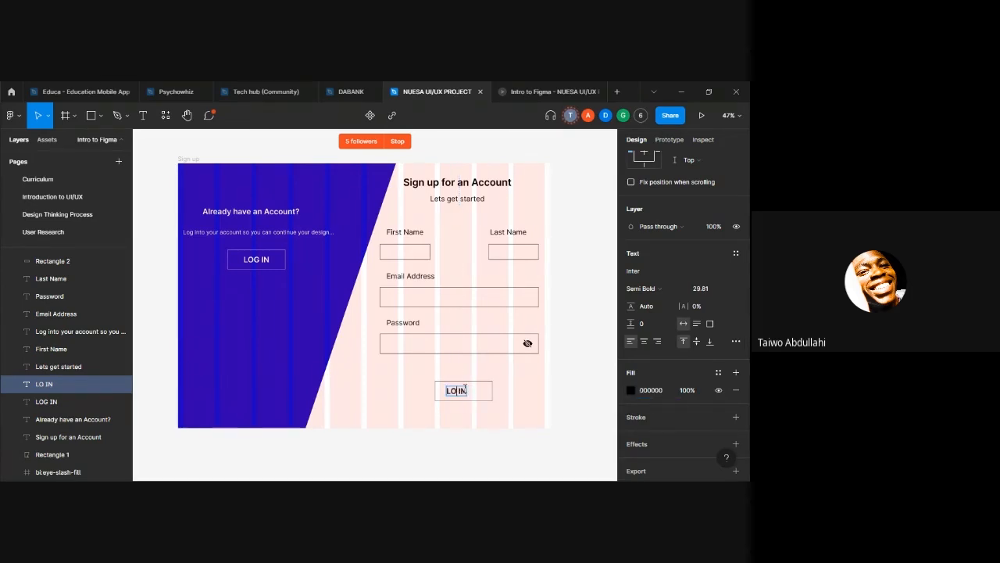
{"action": "type", "text": "SIGN"}
{"action": "key", "text": "Escape"}
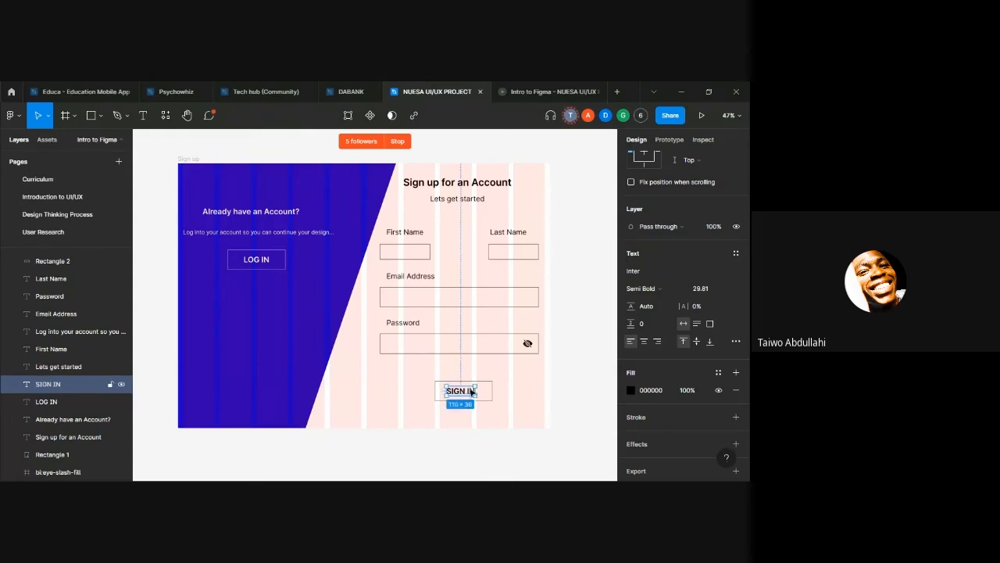
{"action": "left_click_drag", "start_coordinate": [468, 392], "coordinate": [469, 394]}
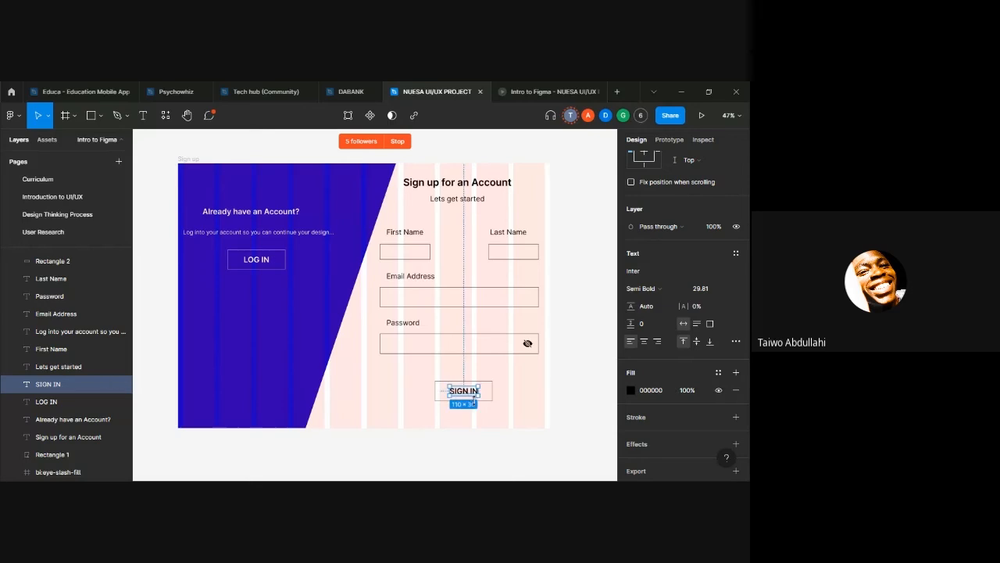
Step: Check the SIGN IN button in the prototype preview, return to the design file and clear the selection
{"action": "left_click", "coordinate": [556, 91]}
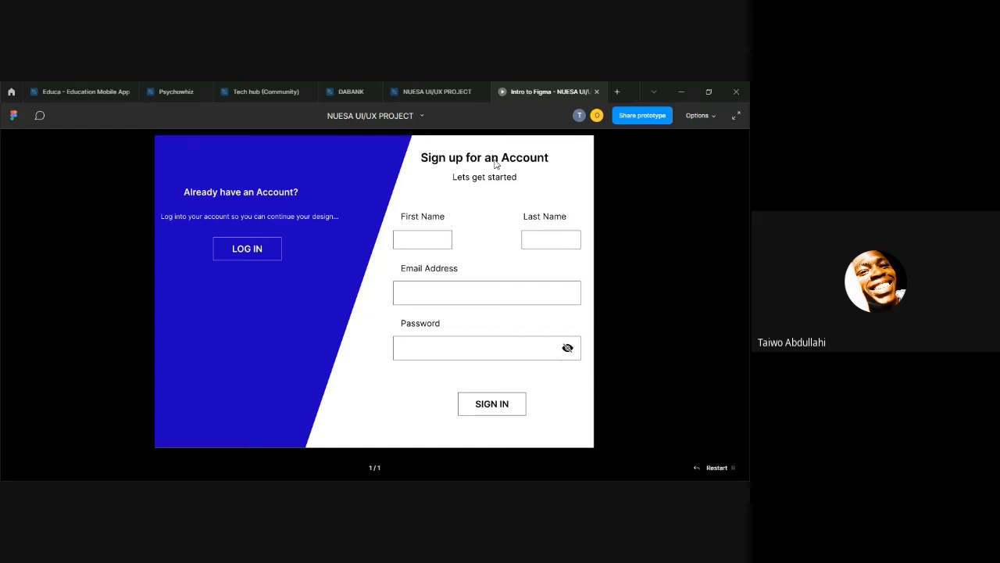
{"action": "left_click", "coordinate": [431, 95]}
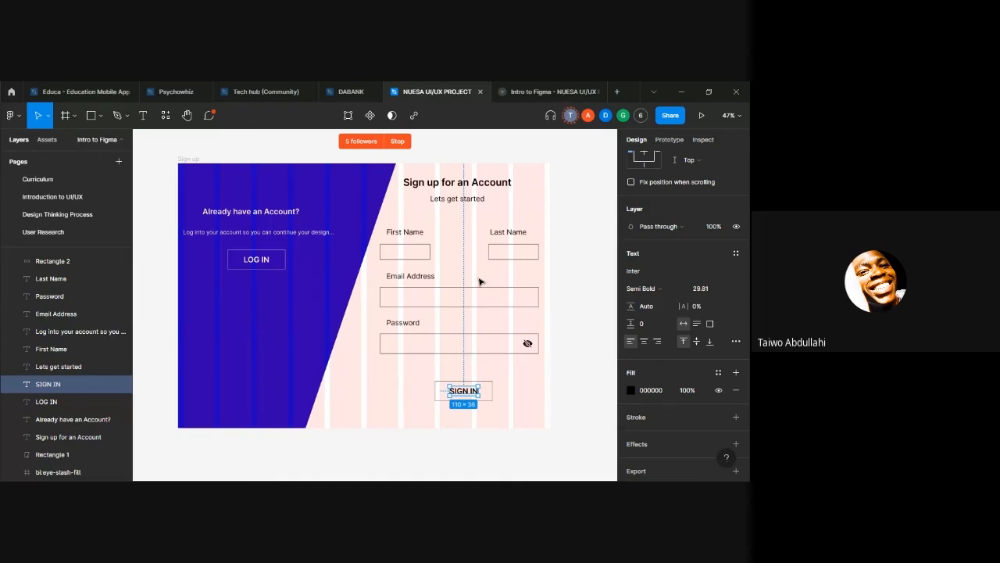
{"action": "left_click", "coordinate": [359, 393]}
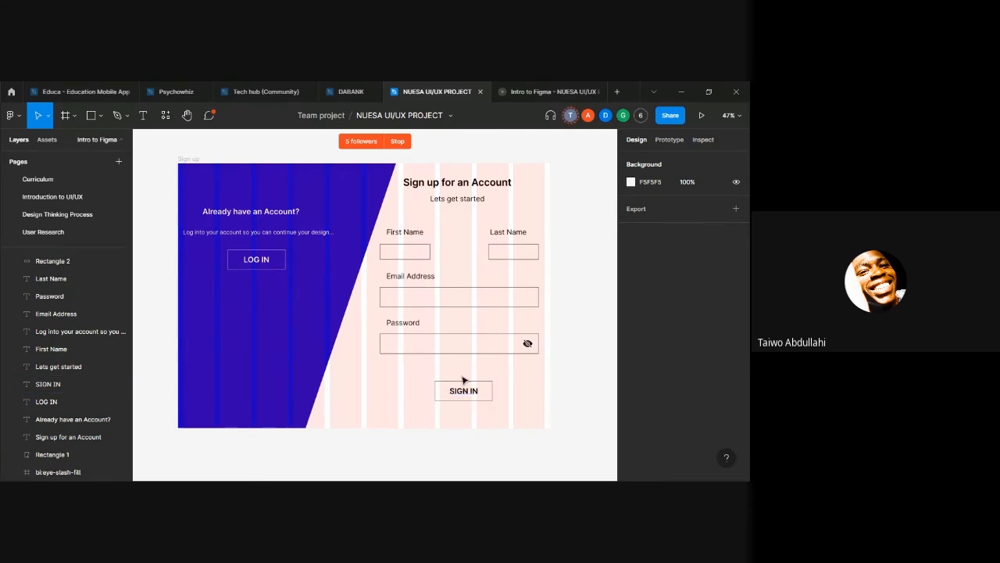
Step: Select the blue slanted shape and move its Rectangle 1 layer up to just above Rectangle 4
{"action": "scroll", "coordinate": [57, 334], "scroll_direction": "up", "scroll_amount": 3}
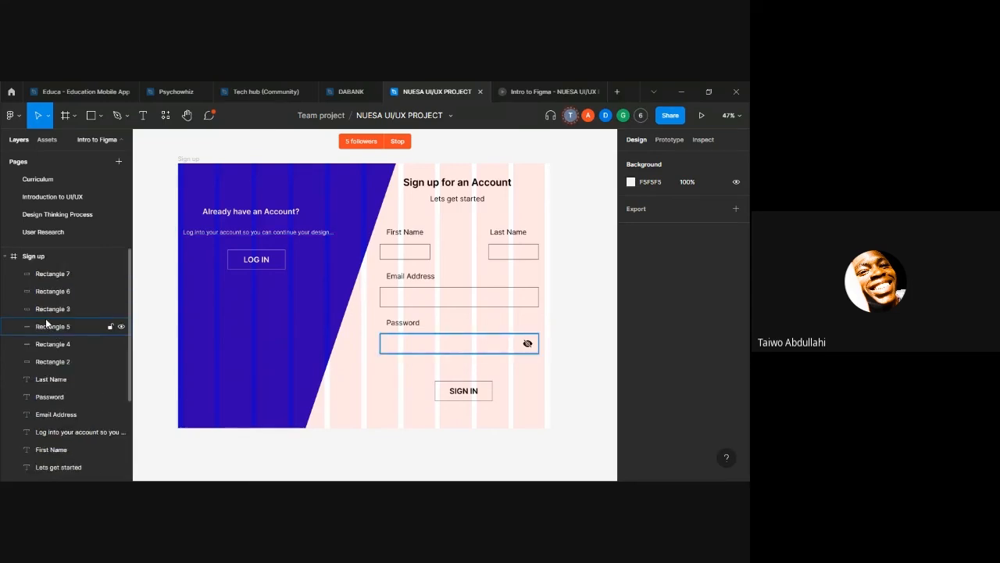
{"action": "scroll", "coordinate": [46, 328], "scroll_direction": "down", "scroll_amount": 3}
{"action": "scroll", "coordinate": [45, 337], "scroll_direction": "up", "scroll_amount": 3}
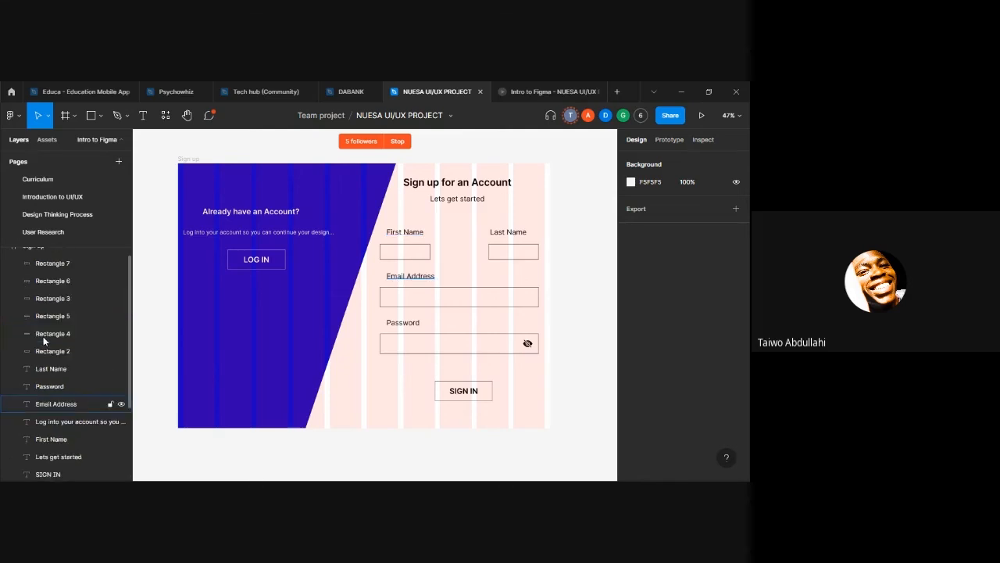
{"action": "left_click", "coordinate": [264, 325]}
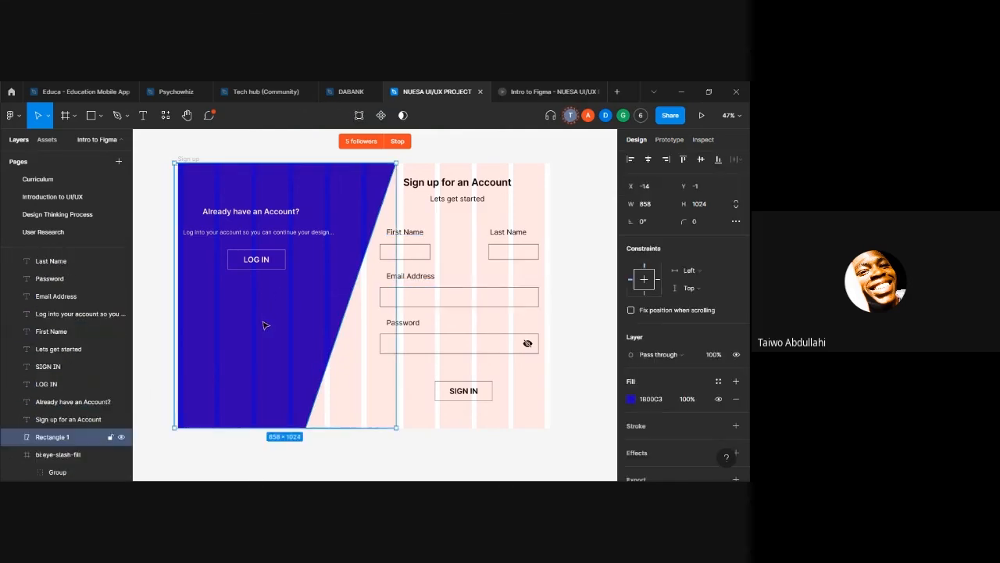
{"action": "scroll", "coordinate": [263, 325], "scroll_direction": "down", "scroll_amount": 1}
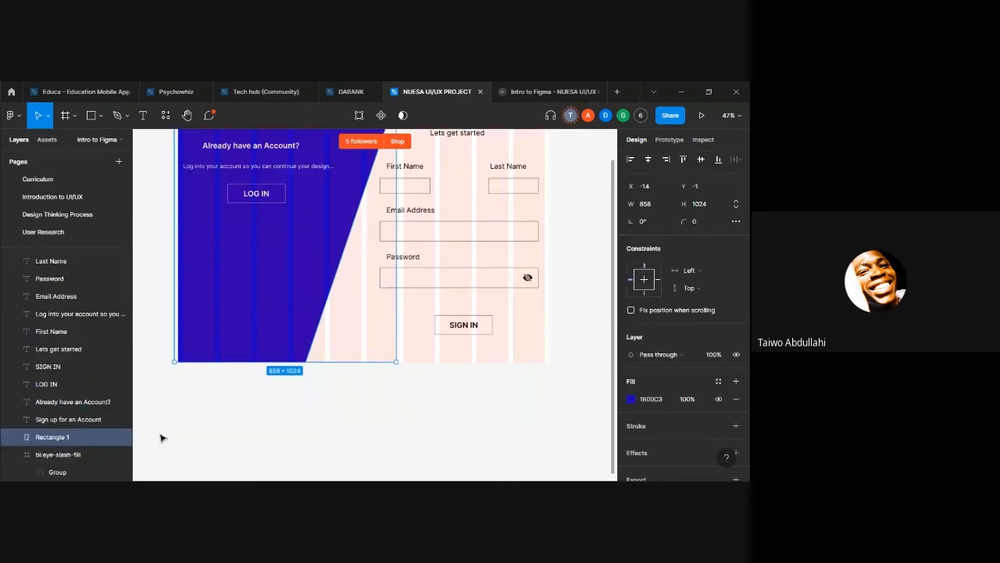
{"action": "scroll", "coordinate": [252, 357], "scroll_direction": "up", "scroll_amount": 2}
{"action": "scroll", "coordinate": [252, 357], "scroll_direction": "down", "scroll_amount": 1}
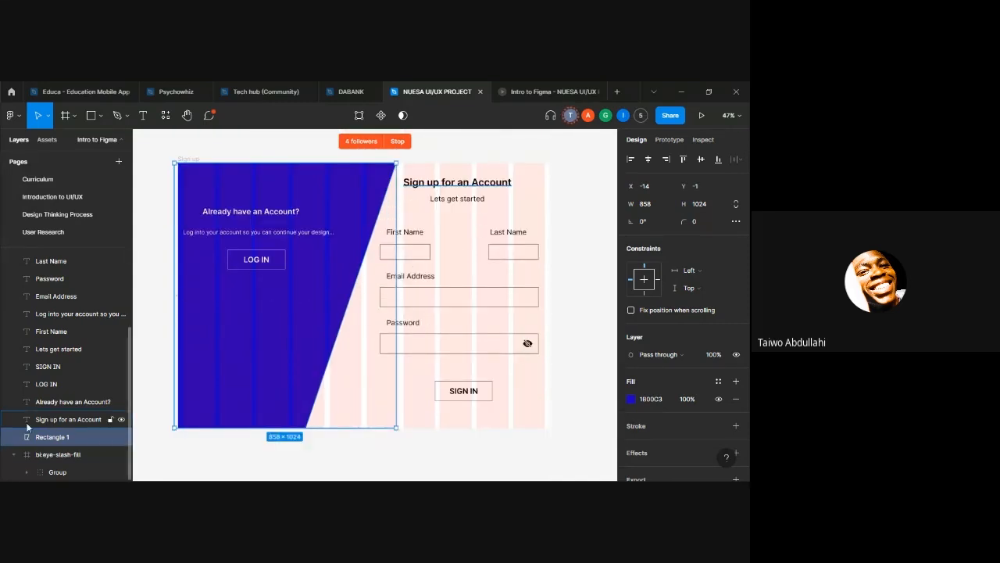
{"action": "left_click", "coordinate": [14, 456]}
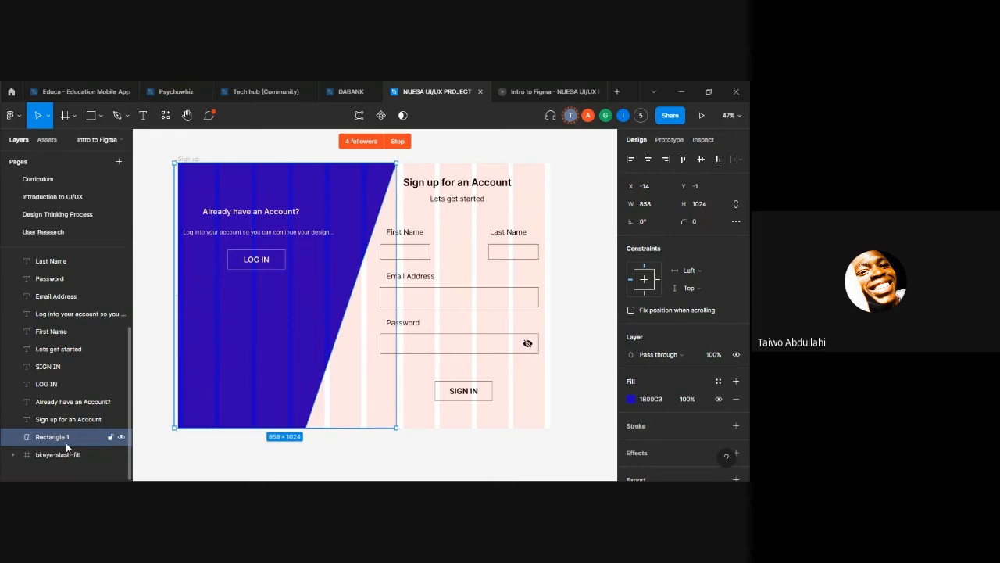
{"action": "left_click_drag", "start_coordinate": [60, 434], "coordinate": [65, 252]}
{"action": "scroll", "coordinate": [79, 256], "scroll_direction": "up", "scroll_amount": 1}
{"action": "scroll", "coordinate": [56, 276], "scroll_direction": "up", "scroll_amount": 2}
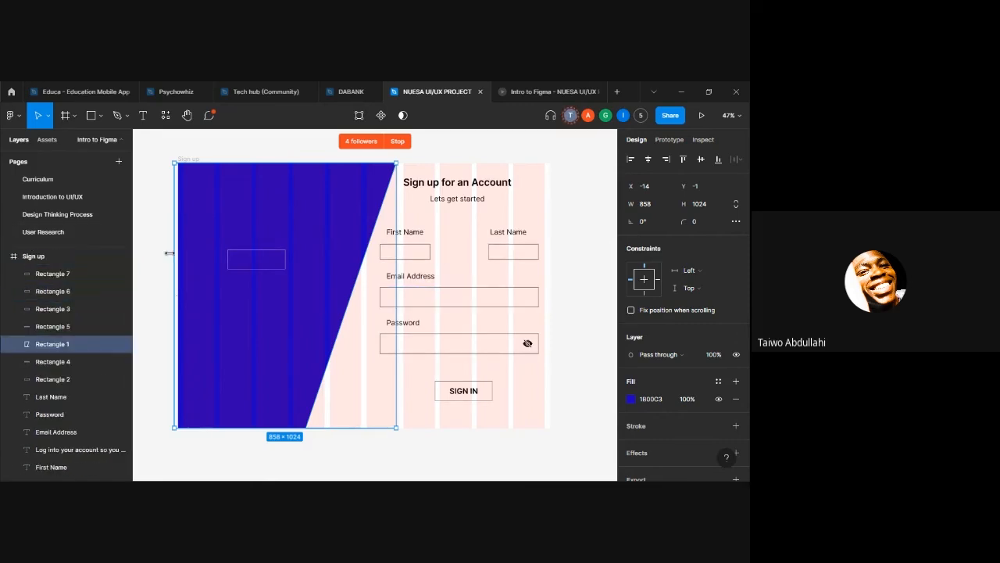
Step: Bring the Rectangle 1 layer to the top of the Sign up frame's layers and check the prototype preview
{"action": "left_click_drag", "start_coordinate": [49, 344], "coordinate": [61, 263]}
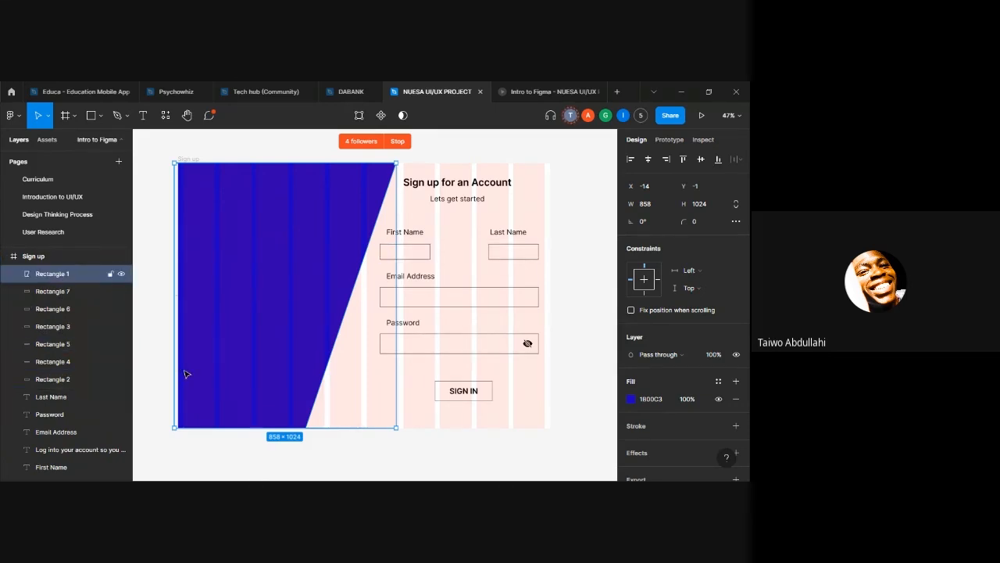
{"action": "left_click", "coordinate": [547, 91]}
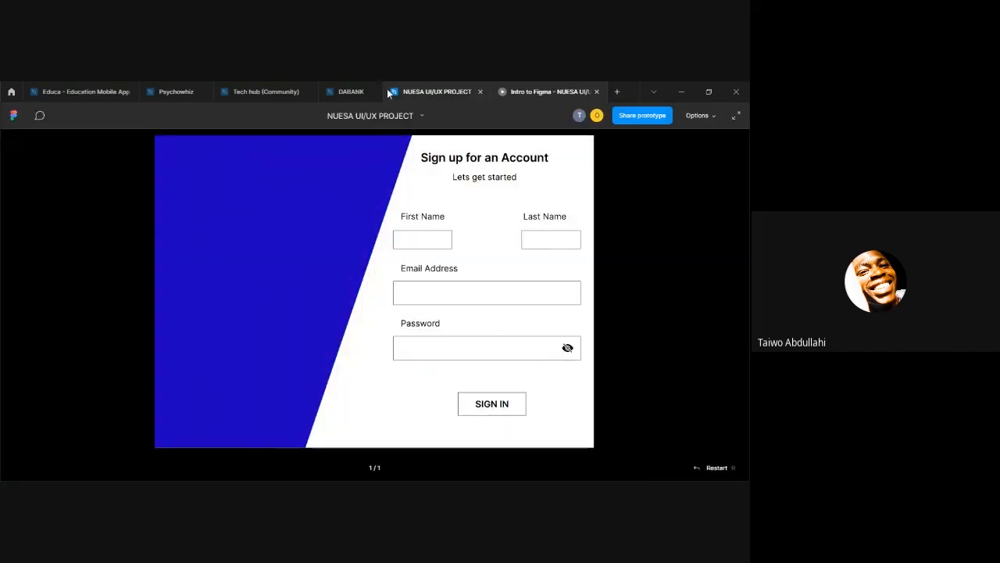
{"action": "left_click", "coordinate": [434, 92]}
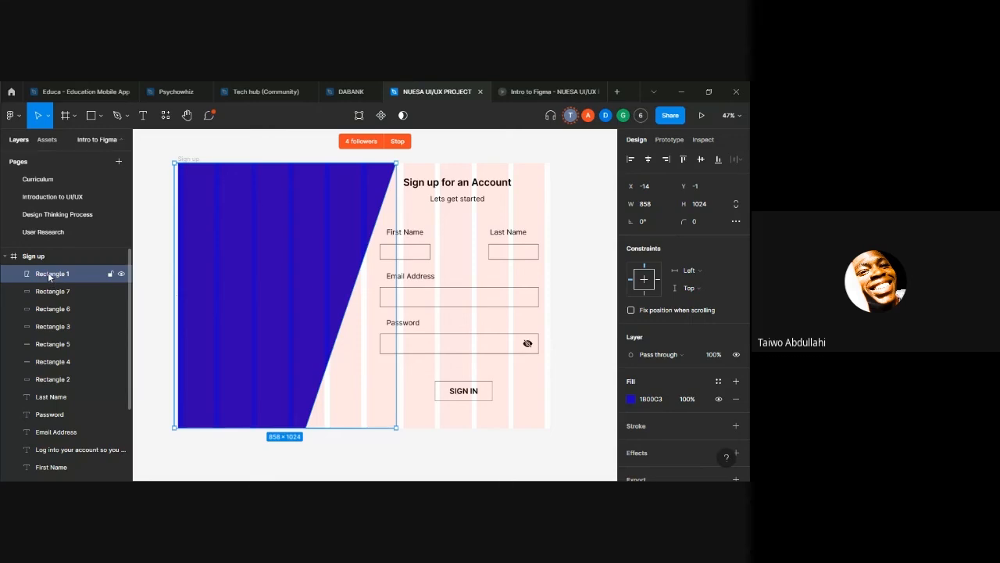
Step: Send the Rectangle 1 layer to the bottom of the Sign up frame's layers and check the prototype preview
{"action": "left_click_drag", "start_coordinate": [48, 272], "coordinate": [40, 478]}
{"action": "left_click", "coordinate": [547, 92]}
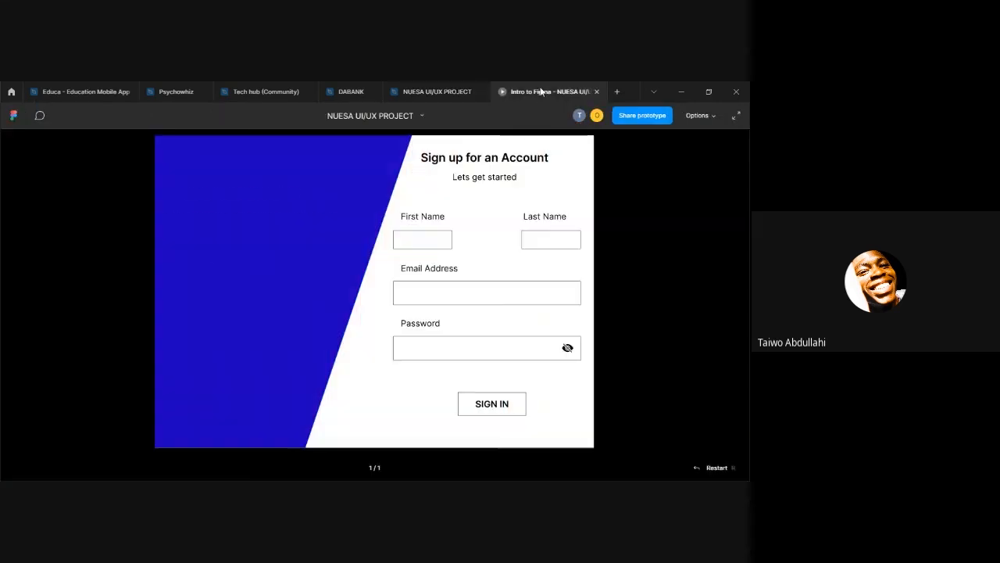
{"action": "left_click", "coordinate": [453, 92]}
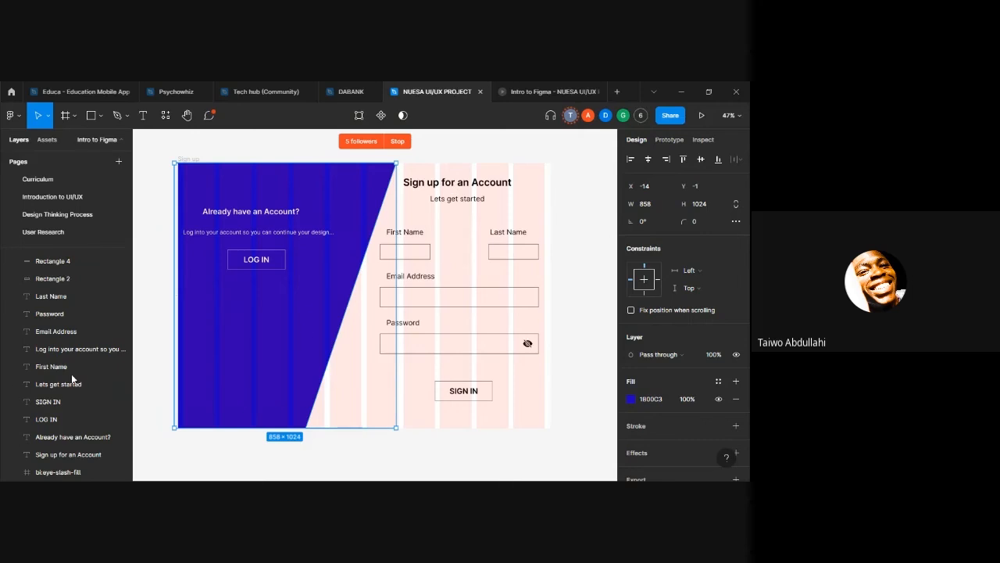
{"action": "scroll", "coordinate": [438, 346], "scroll_direction": "up", "scroll_amount": 3}
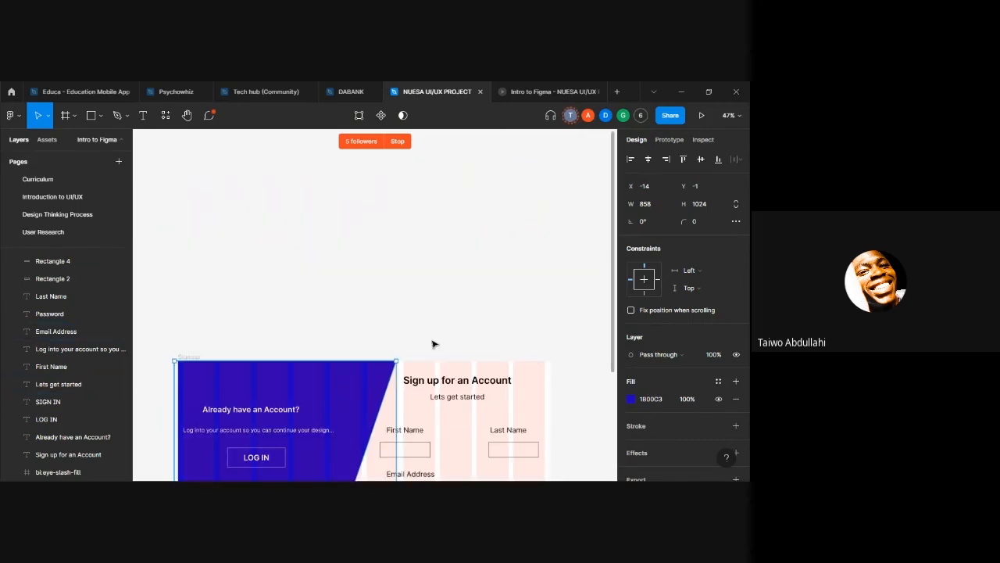
{"action": "scroll", "coordinate": [434, 322], "scroll_direction": "down", "scroll_amount": 3}
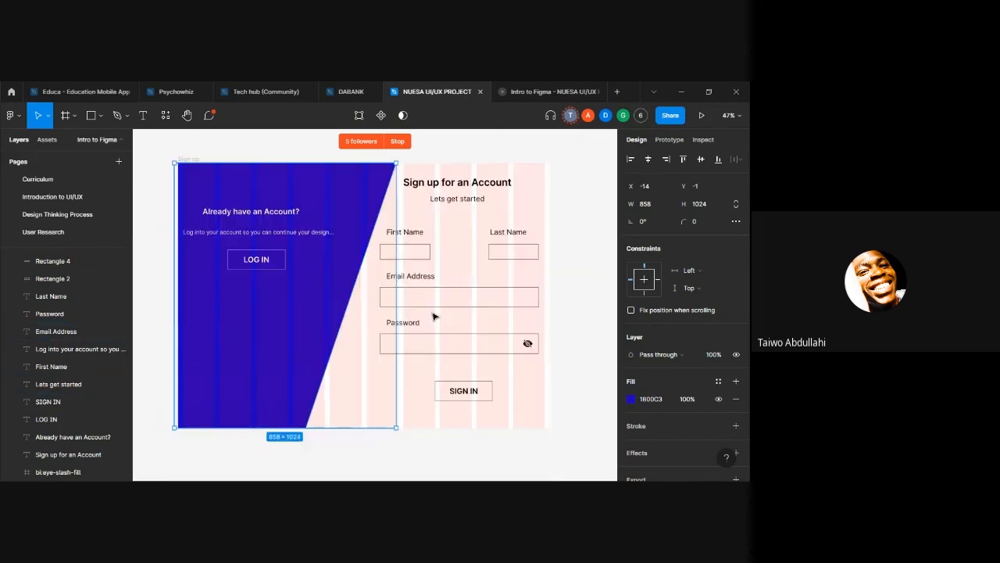
{"action": "left_click", "coordinate": [591, 328]}
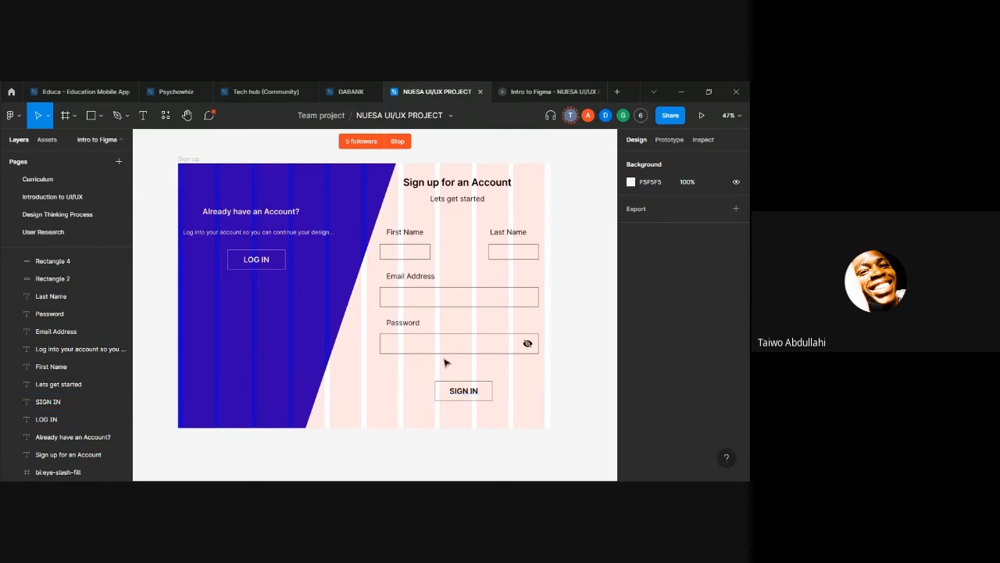
Step: Group the SIGN IN text with its button rectangle and look at the layers inside the group
{"action": "left_click", "coordinate": [283, 274]}
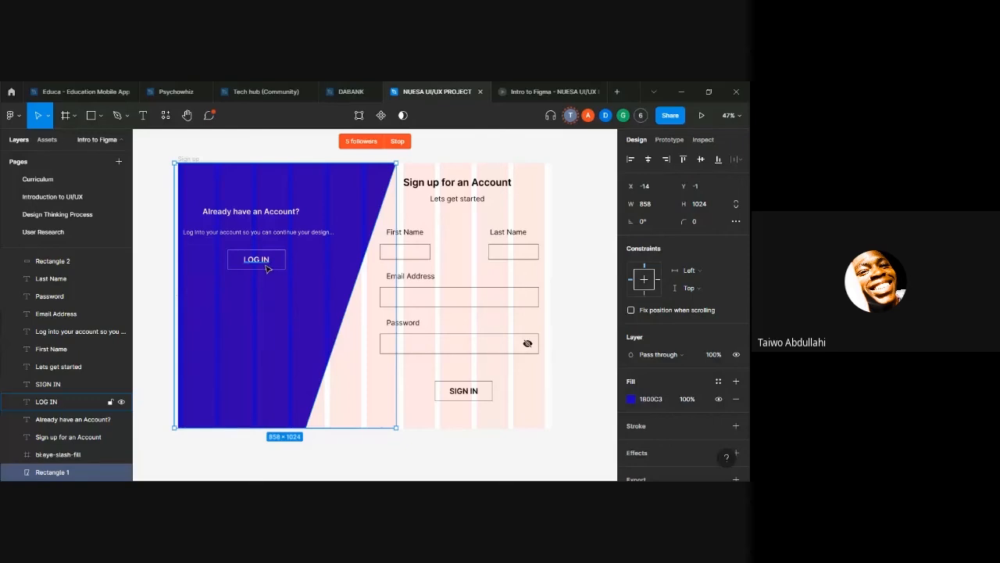
{"action": "left_click", "coordinate": [529, 382]}
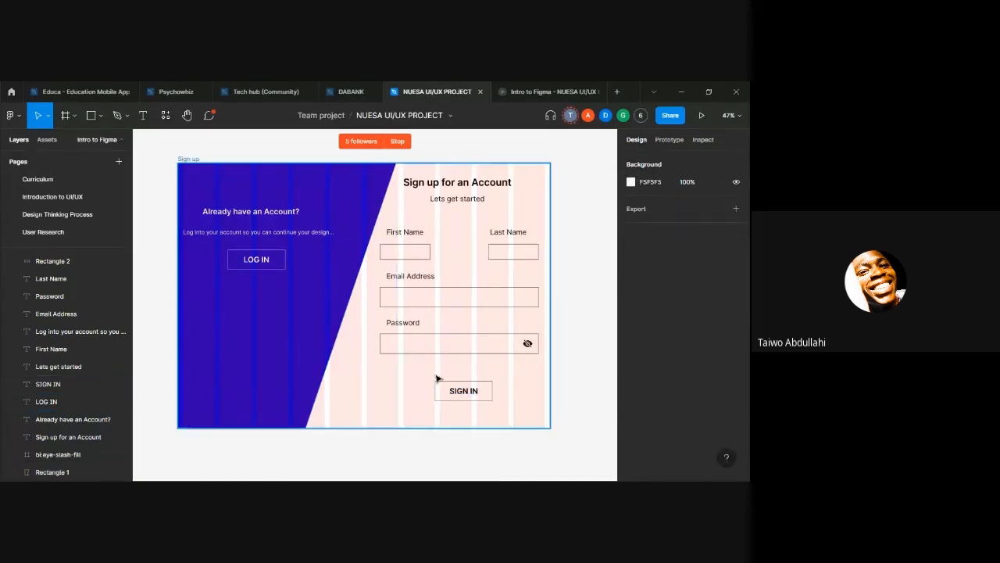
{"action": "left_click_drag", "start_coordinate": [425, 365], "coordinate": [507, 401]}
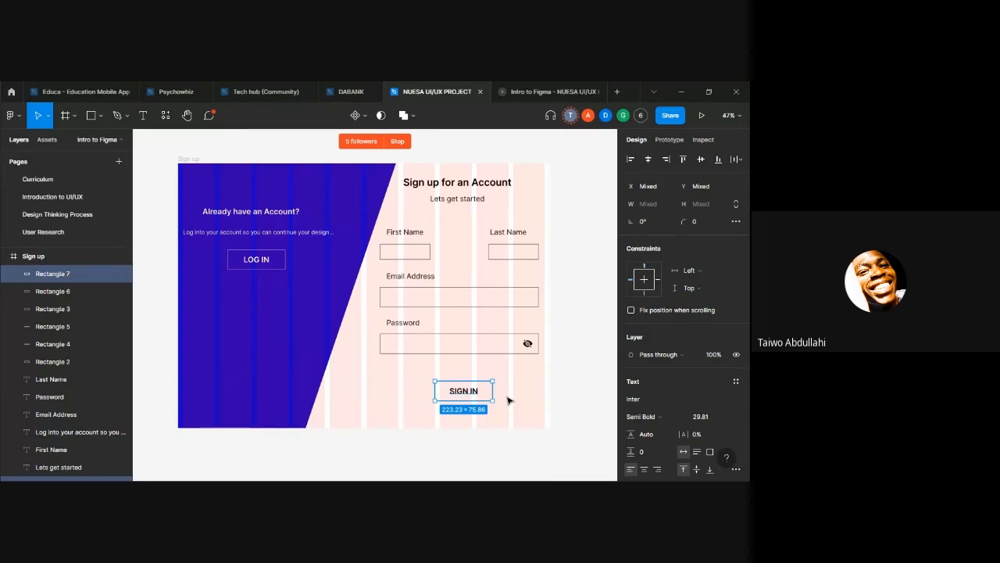
{"action": "key", "text": "ctrl+g"}
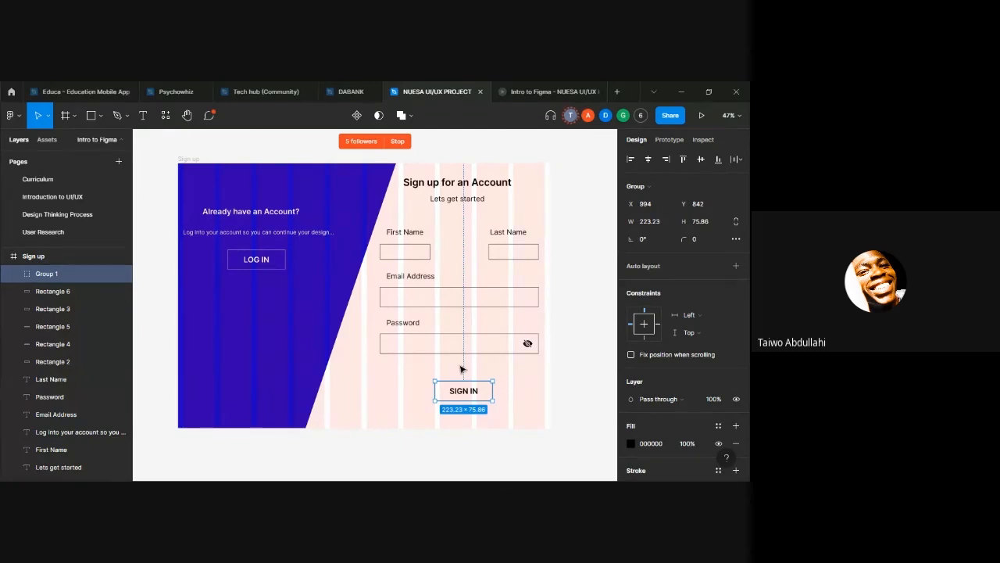
{"action": "left_click", "coordinate": [14, 275]}
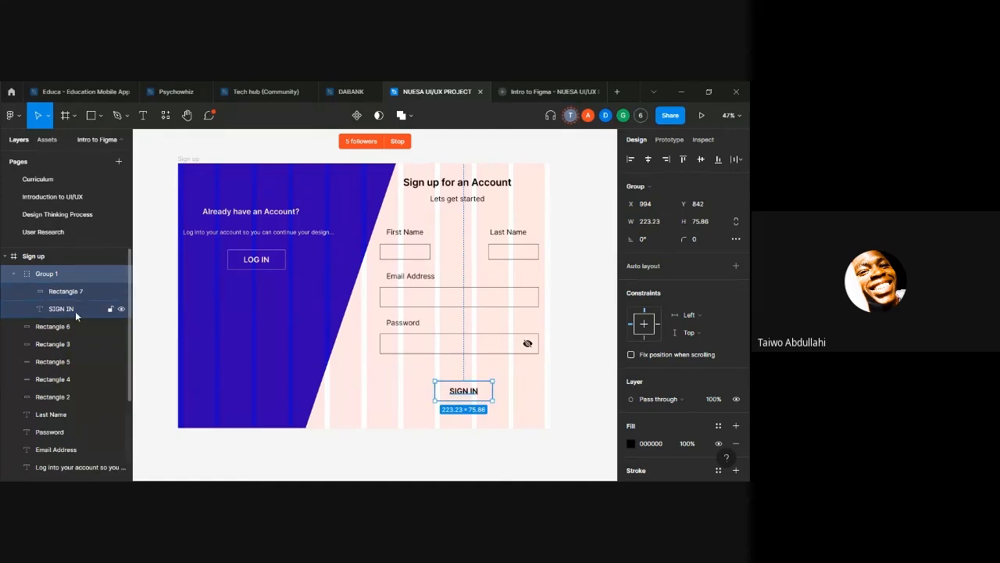
{"action": "left_click", "coordinate": [14, 274]}
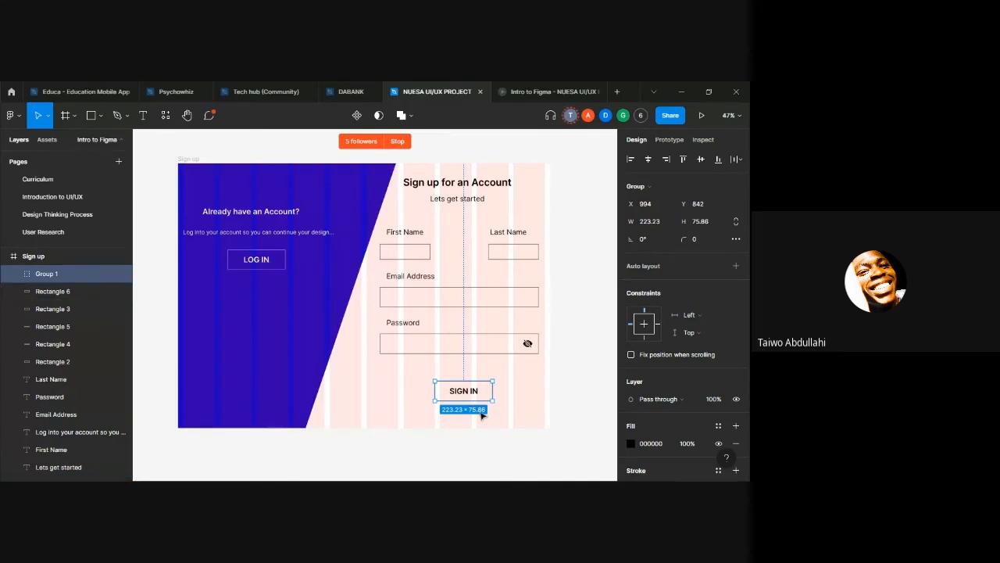
Step: Duplicate the SIGN IN button group, move the copy to the left of the original and delete it
{"action": "key", "text": "ctrl+d"}
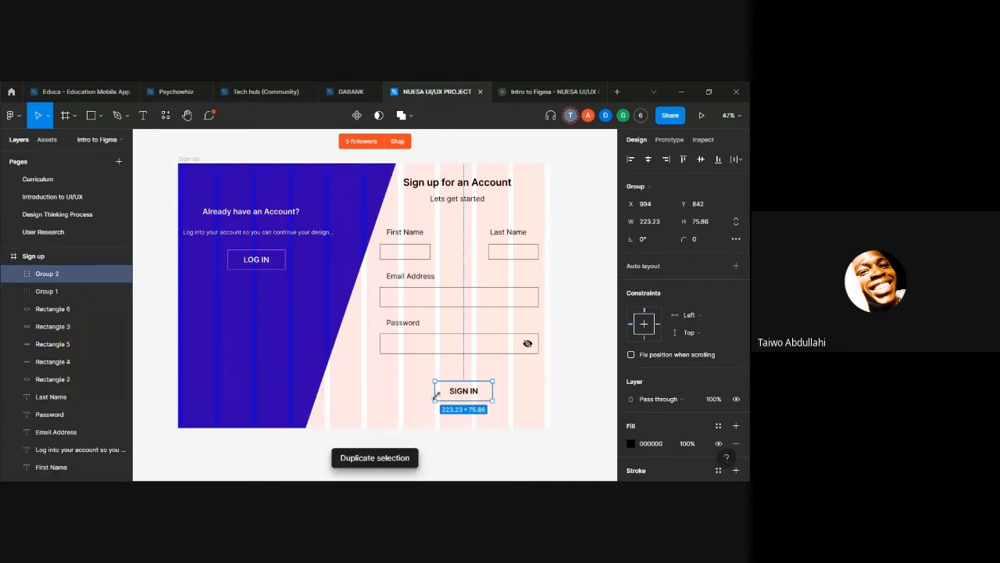
{"action": "left_click_drag", "start_coordinate": [436, 395], "coordinate": [377, 375]}
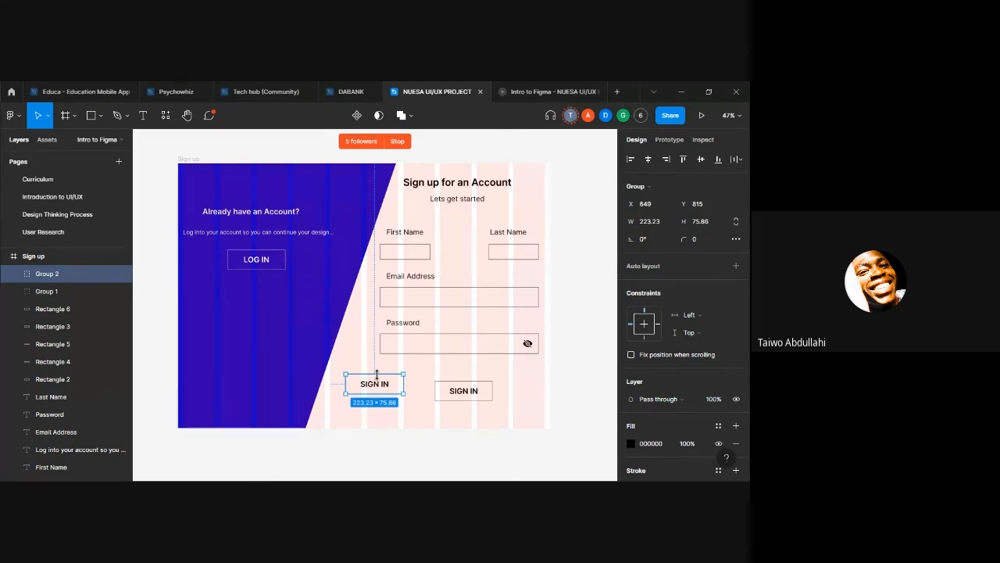
{"action": "key", "text": "Delete"}
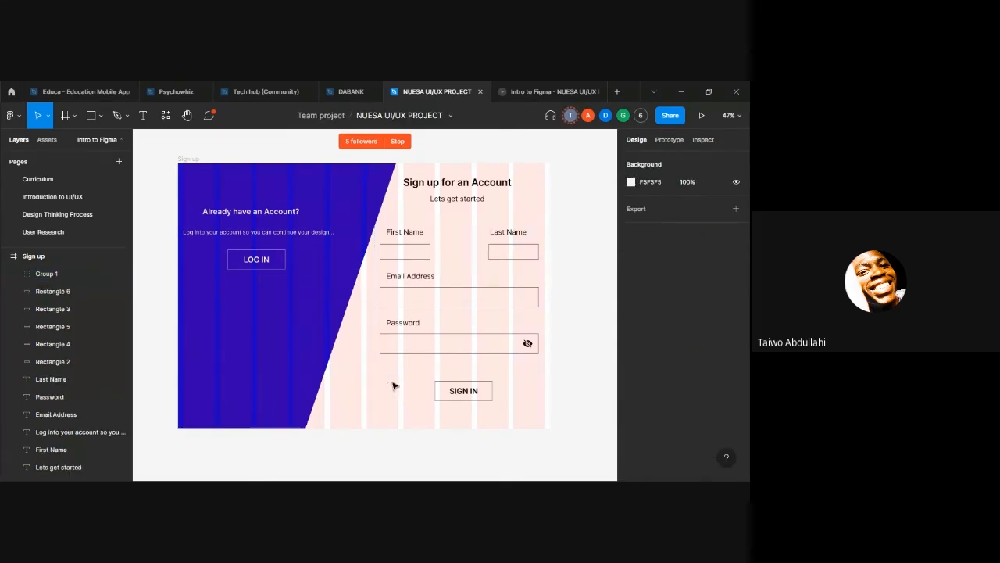
{"action": "scroll", "coordinate": [394, 385], "scroll_direction": "up", "scroll_amount": 2}
{"action": "scroll", "coordinate": [393, 385], "scroll_direction": "down", "scroll_amount": 2}
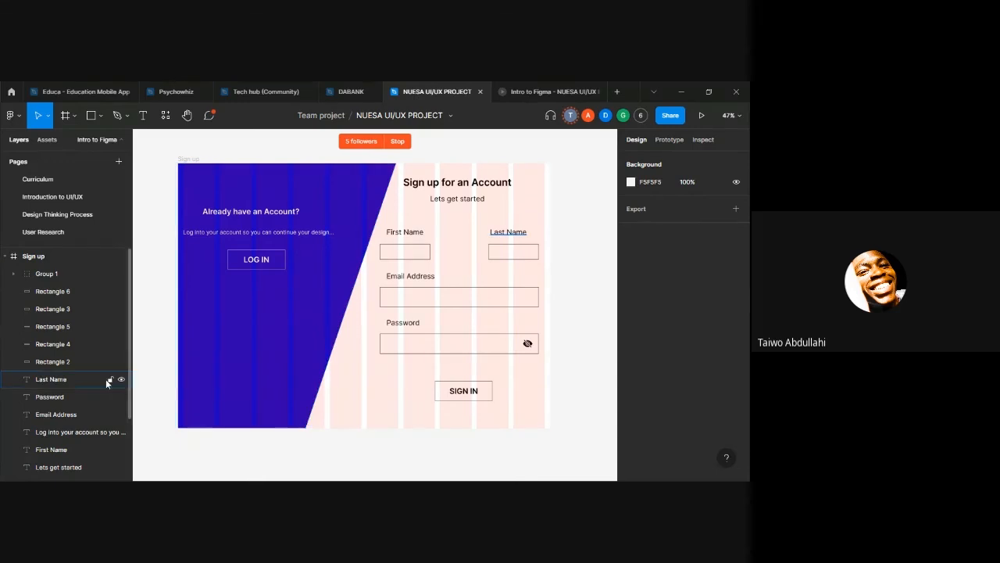
{"action": "scroll", "coordinate": [67, 382], "scroll_direction": "down", "scroll_amount": 2}
{"action": "scroll", "coordinate": [64, 379], "scroll_direction": "up", "scroll_amount": 2}
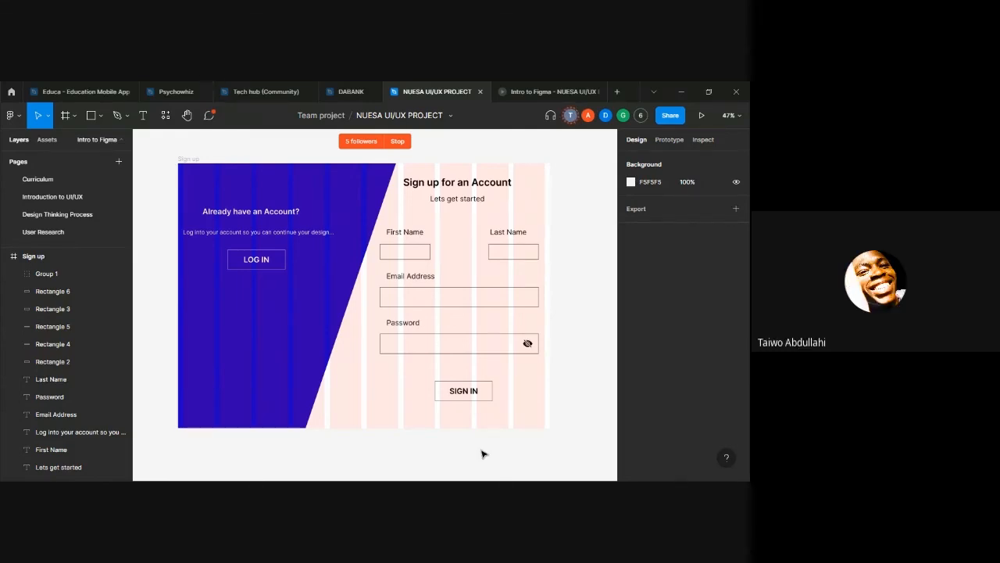
Step: Nudge the blue slanted shape to the right to X -3
{"action": "left_click", "coordinate": [295, 370]}
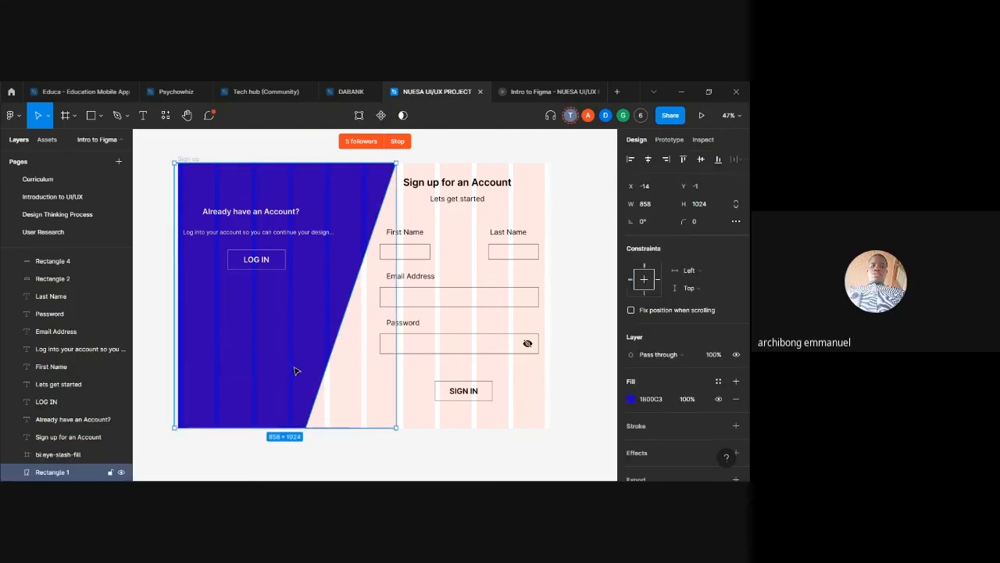
{"action": "key", "text": "shift+Right"}
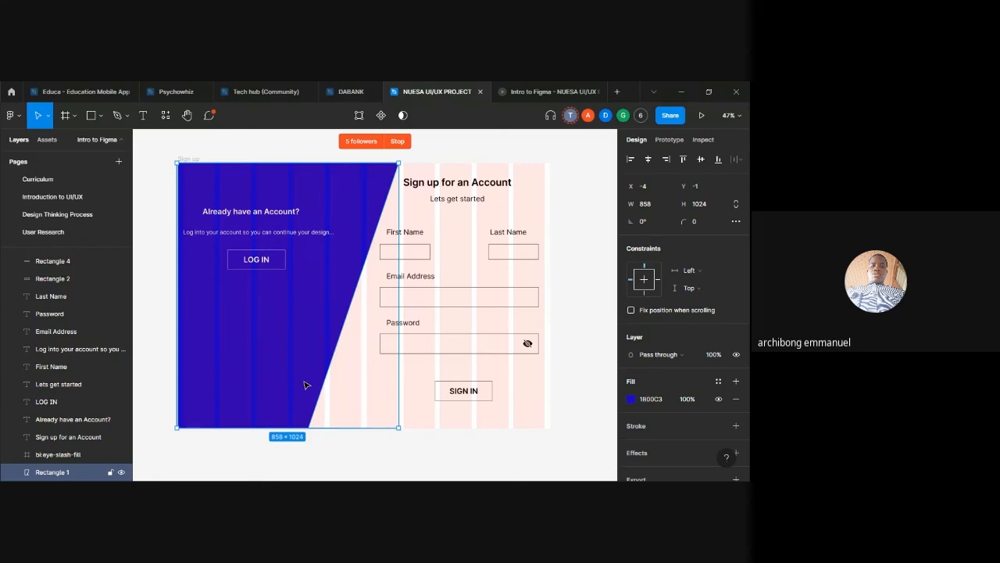
{"action": "key", "text": "Right"}
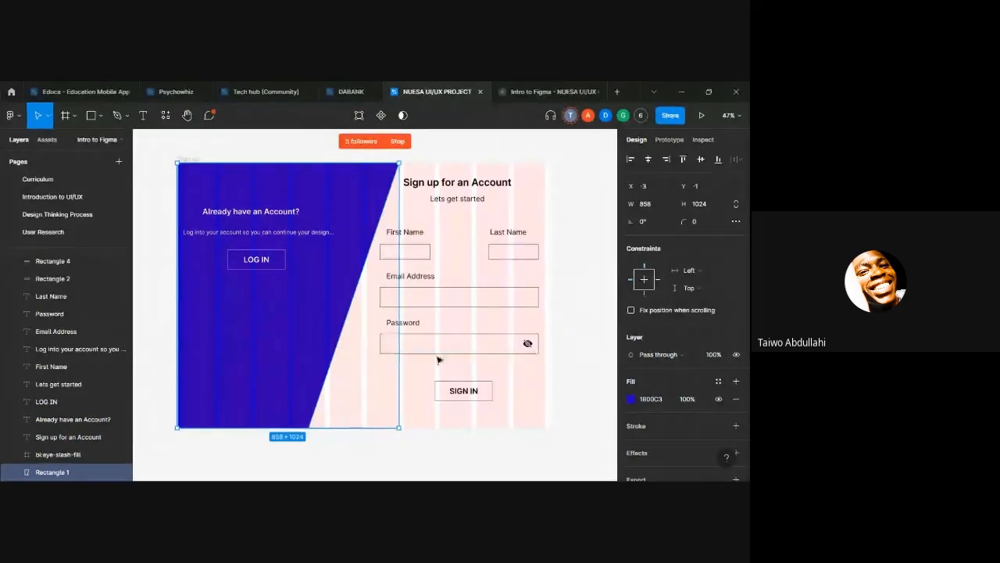
Step: Draw a new frame of about 899 × 703 on the empty canvas above the Sign up frame and shift it slightly up and left
{"action": "scroll", "coordinate": [406, 345], "scroll_direction": "up", "scroll_amount": 5}
{"action": "key", "text": "f"}
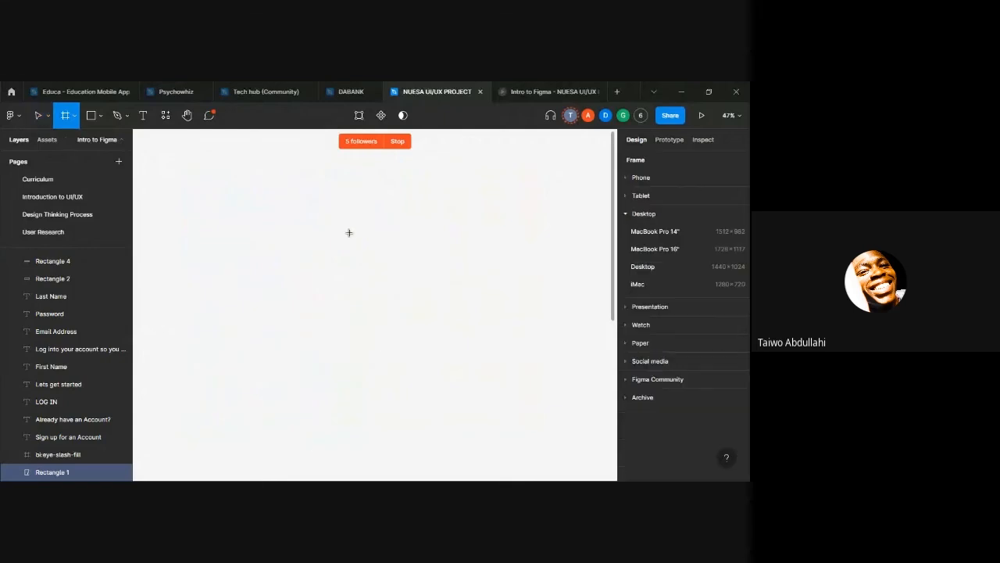
{"action": "left_click_drag", "start_coordinate": [303, 213], "coordinate": [534, 396]}
{"action": "left_click_drag", "start_coordinate": [408, 324], "coordinate": [370, 306]}
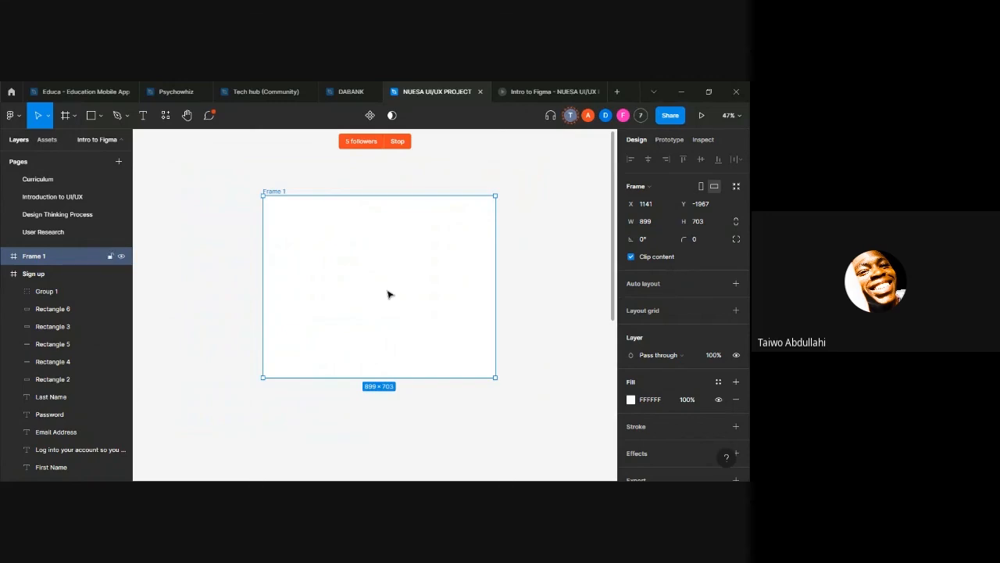
Step: Draw a rectangle of about 458 × 323 inside the new frame and fill it with red FF0202
{"action": "key", "text": "r"}
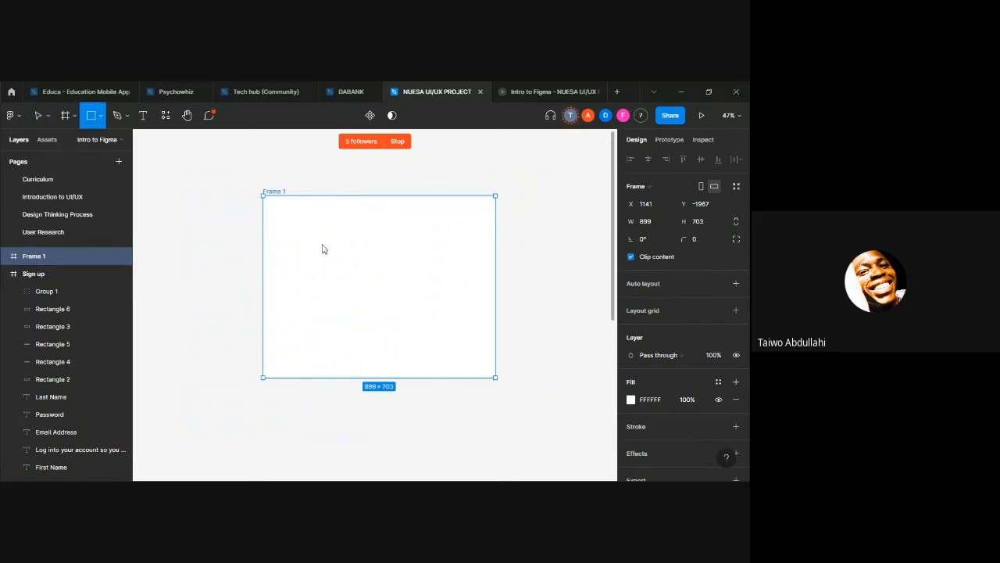
{"action": "left_click_drag", "start_coordinate": [300, 228], "coordinate": [418, 310]}
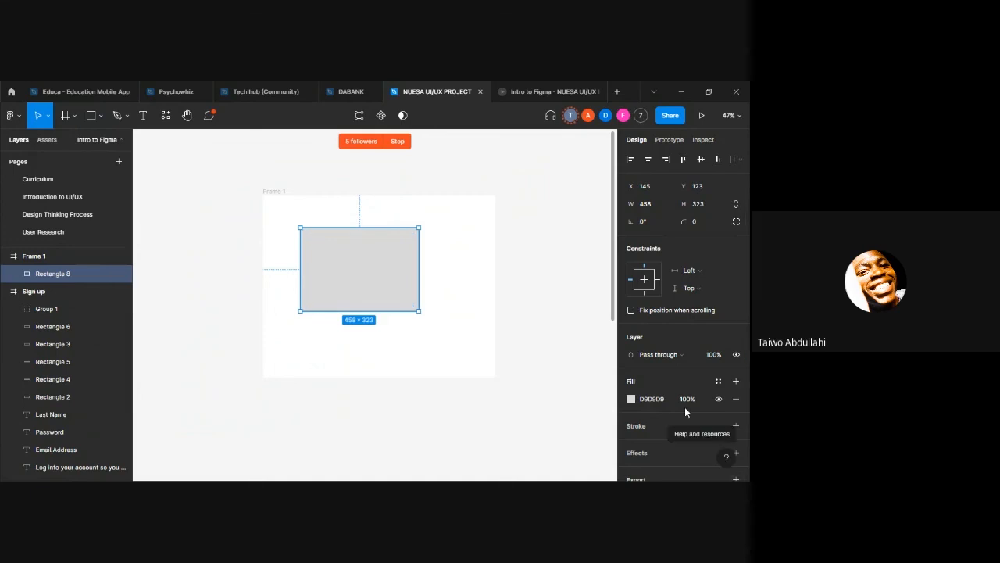
{"action": "left_click", "coordinate": [631, 398]}
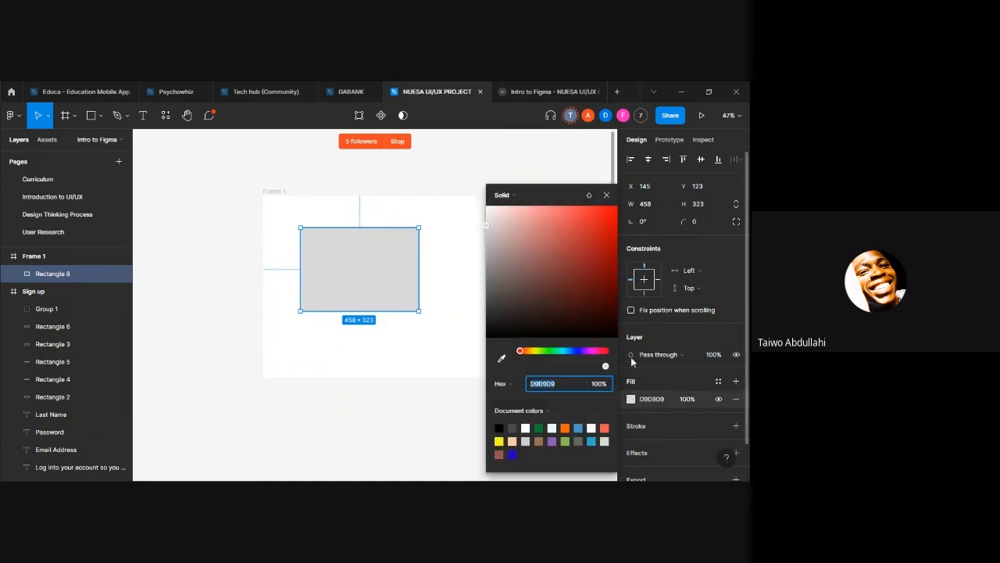
{"action": "left_click", "coordinate": [612, 241]}
{"action": "left_click", "coordinate": [545, 160]}
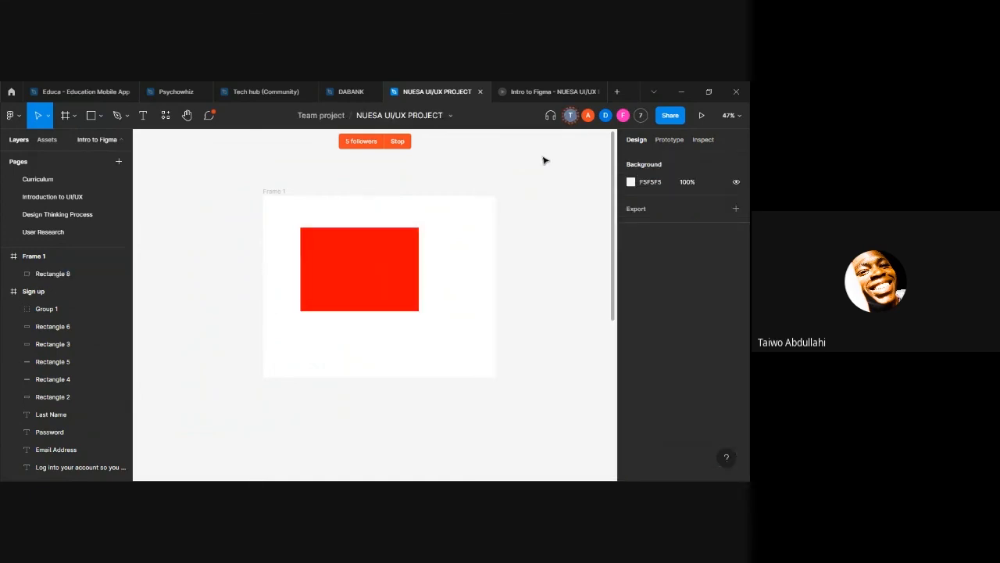
Step: Edit the red rectangle's vector points, moving its corners and edge midpoints to form an irregular shape
{"action": "double_click", "coordinate": [361, 272]}
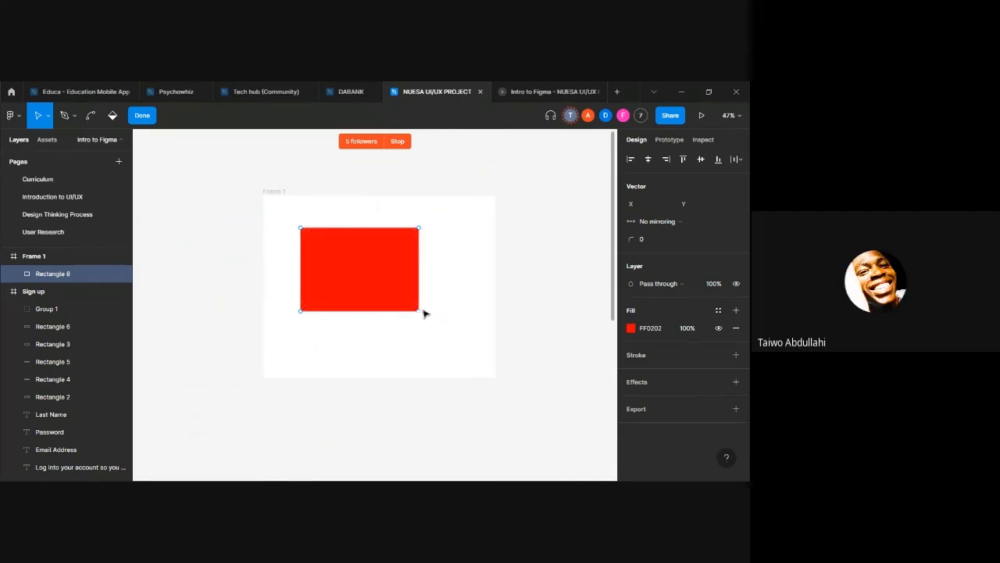
{"action": "left_click_drag", "start_coordinate": [418, 311], "coordinate": [357, 274]}
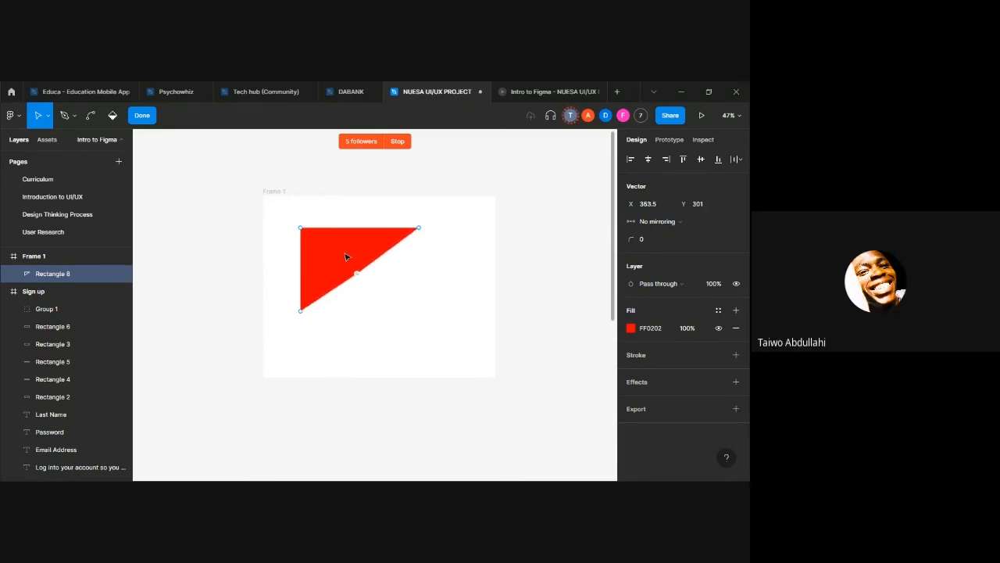
{"action": "left_click_drag", "start_coordinate": [360, 228], "coordinate": [377, 332]}
{"action": "left_click_drag", "start_coordinate": [396, 253], "coordinate": [423, 294]}
{"action": "left_click_drag", "start_coordinate": [378, 250], "coordinate": [369, 197]}
{"action": "mouse_move", "coordinate": [303, 228]}
{"action": "left_mouse_down"}
{"action": "mouse_move", "coordinate": [360, 211]}
{"action": "mouse_move", "coordinate": [309, 218]}
{"action": "left_mouse_up"}
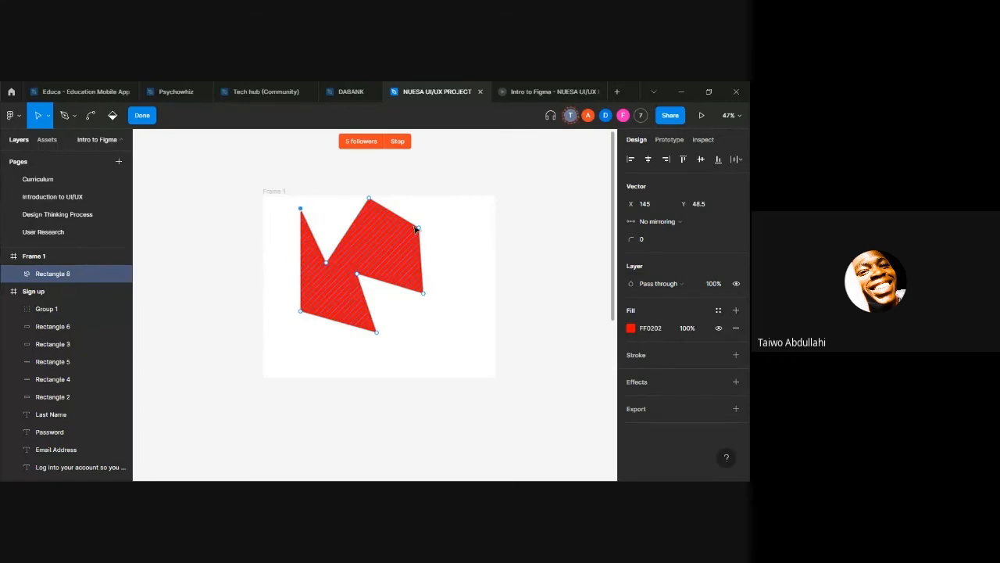
{"action": "left_click_drag", "start_coordinate": [417, 228], "coordinate": [373, 247]}
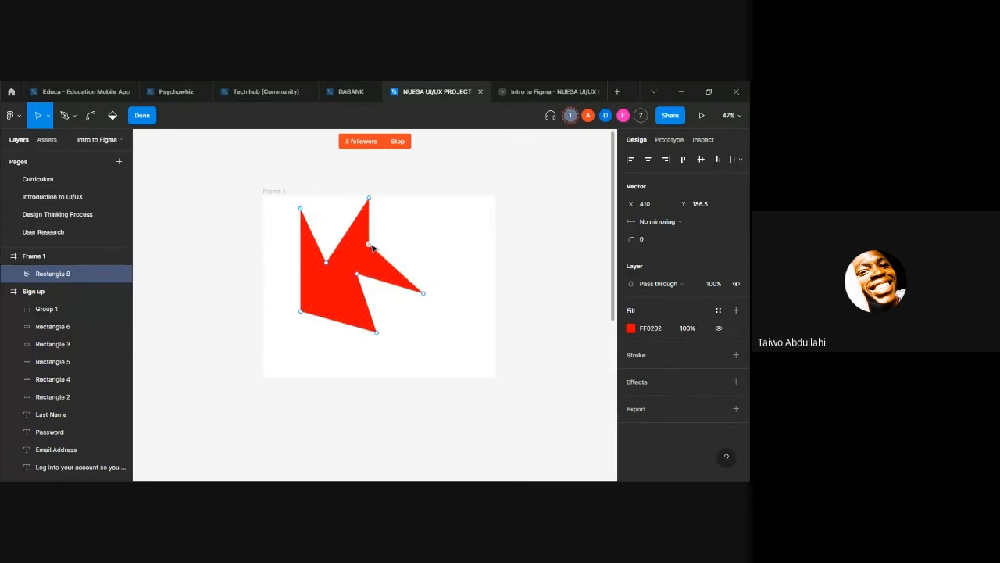
{"action": "left_click_drag", "start_coordinate": [302, 312], "coordinate": [463, 228]}
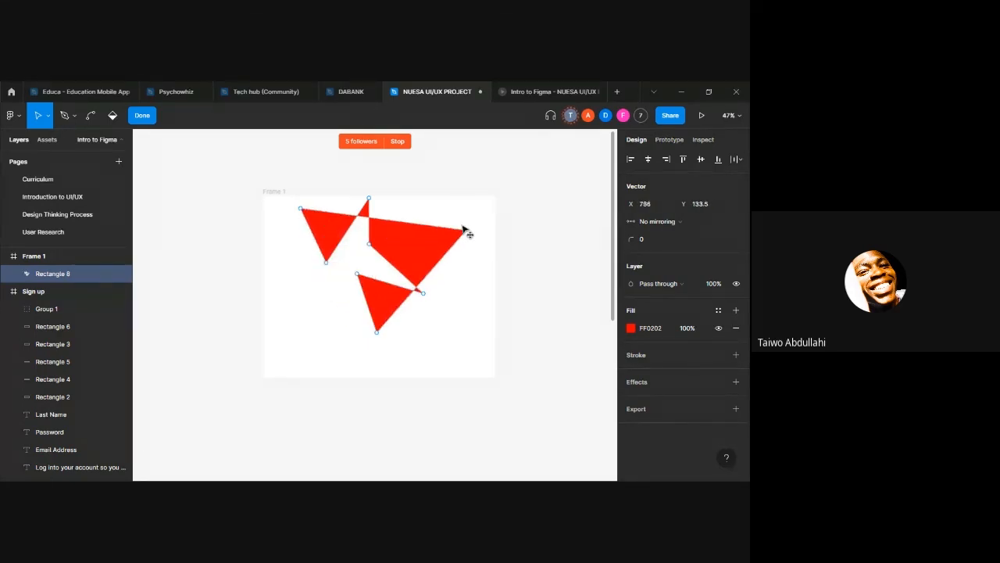
{"action": "key", "text": "Escape"}
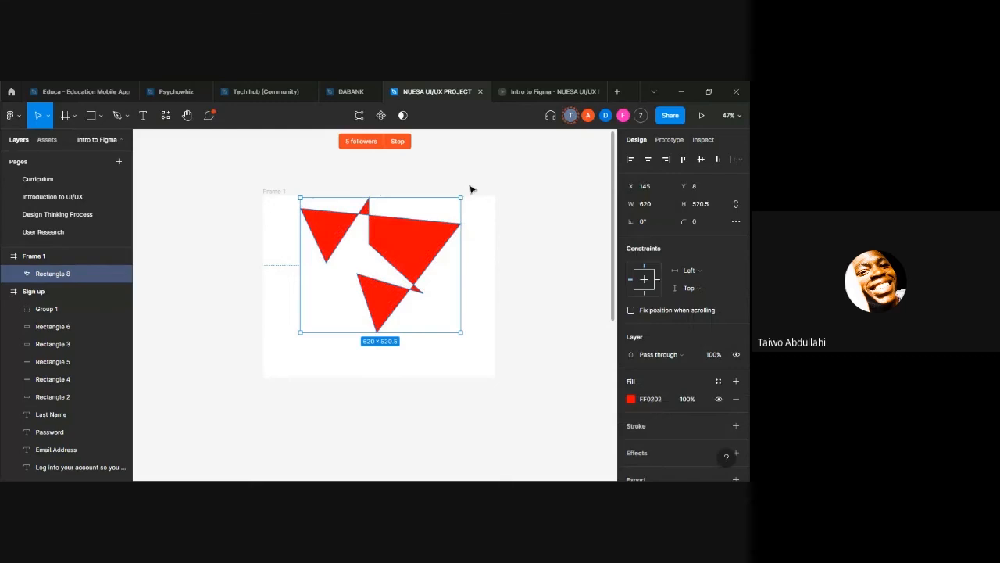
Step: Delete the red shape and the practice frame that contained it
{"action": "key", "text": "Delete"}
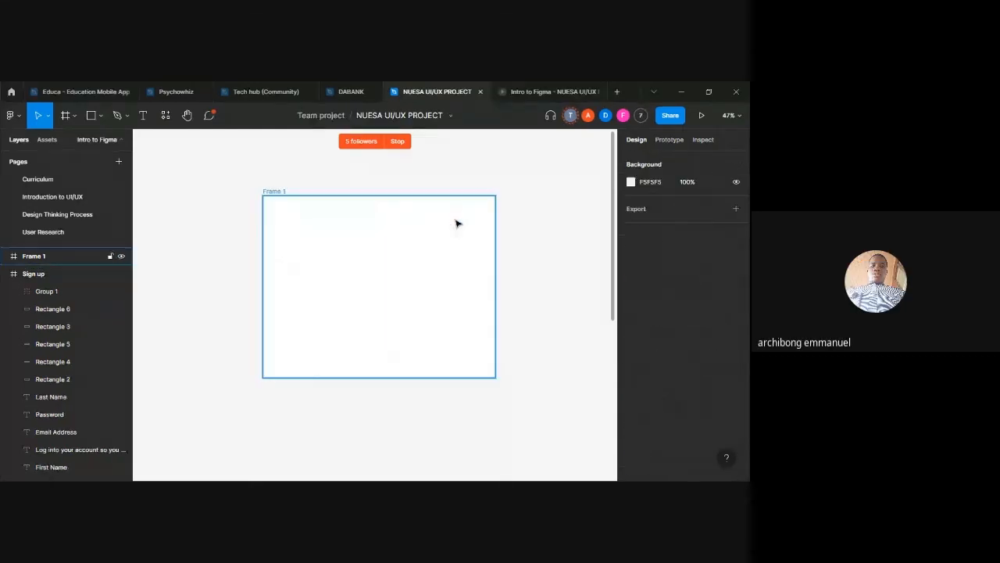
{"action": "left_click", "coordinate": [371, 237]}
{"action": "key", "text": "Delete"}
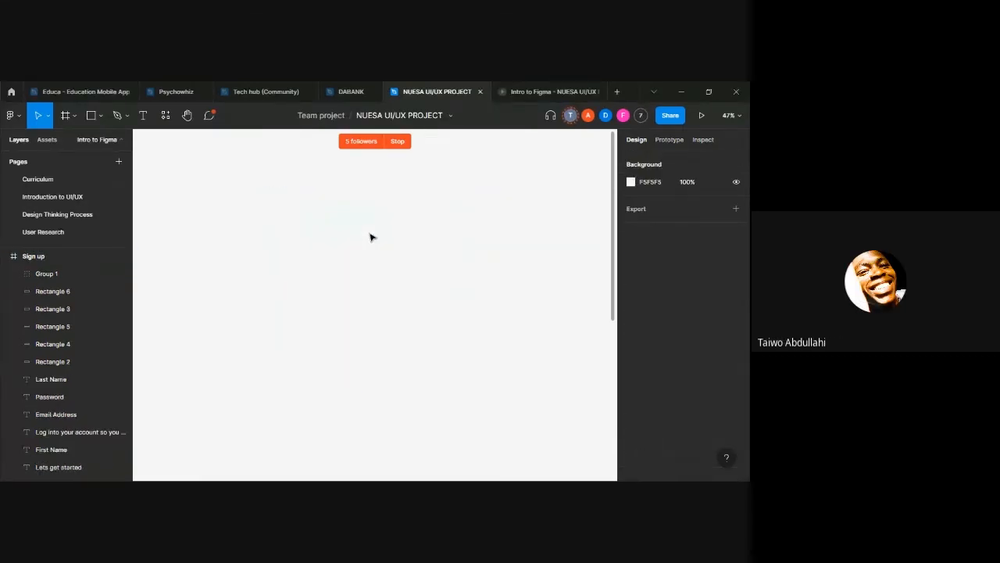
Step: Hide the Sign up frame's 10-column layout grid, check the page in the prototype preview and return to the design file
{"action": "scroll", "coordinate": [387, 302], "scroll_direction": "down", "scroll_amount": 6}
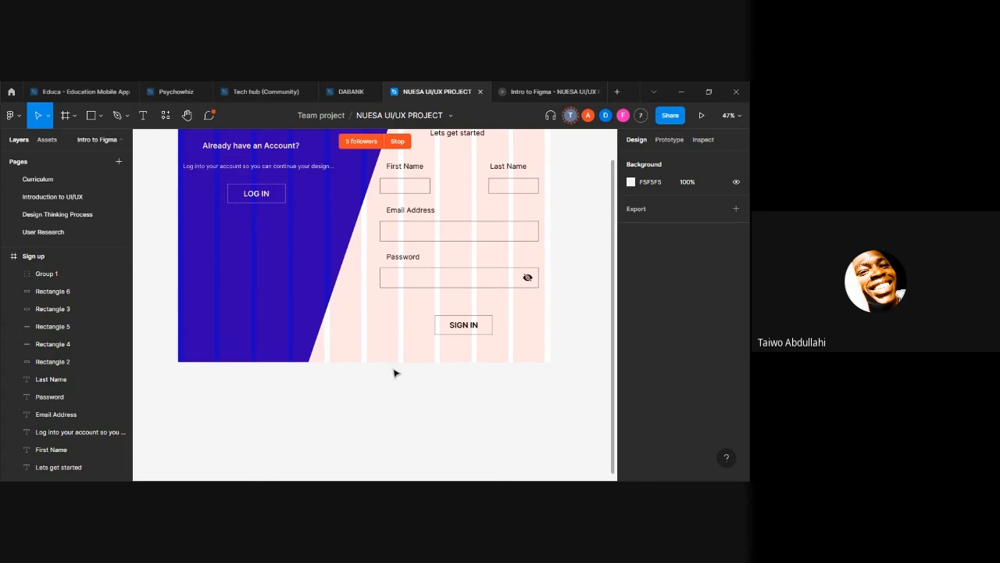
{"action": "scroll", "coordinate": [387, 368], "scroll_direction": "up", "scroll_amount": 2}
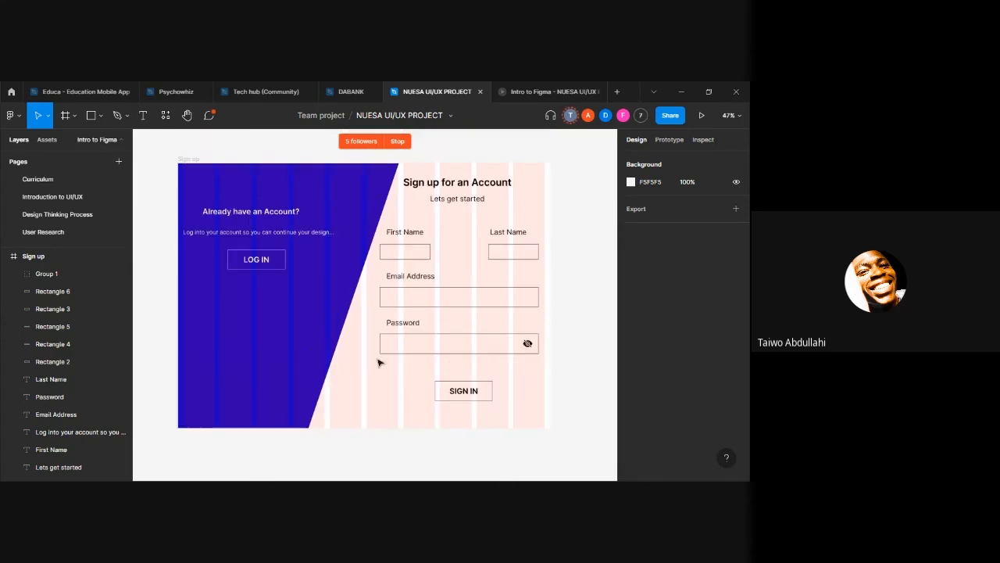
{"action": "left_click", "coordinate": [191, 162]}
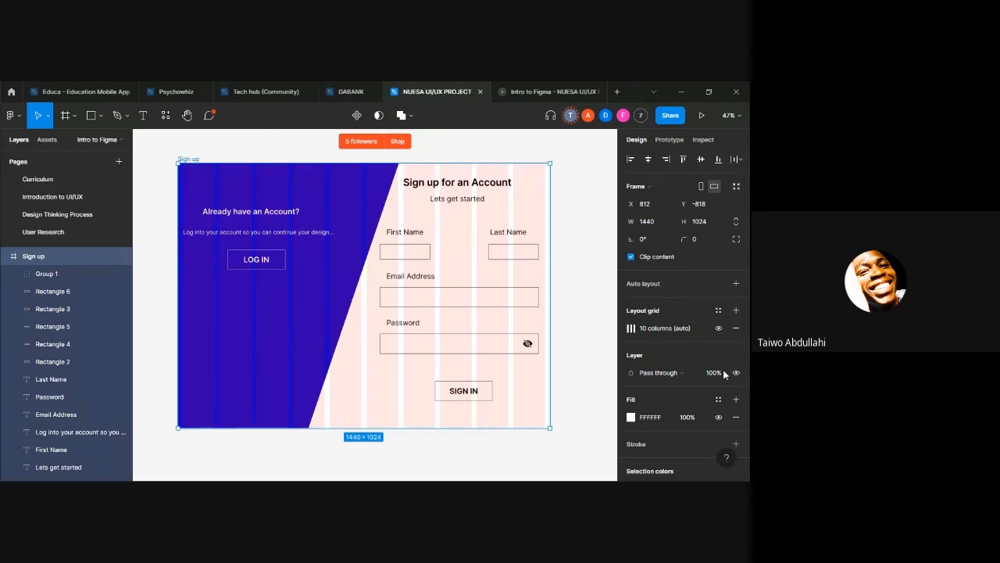
{"action": "left_click", "coordinate": [718, 327]}
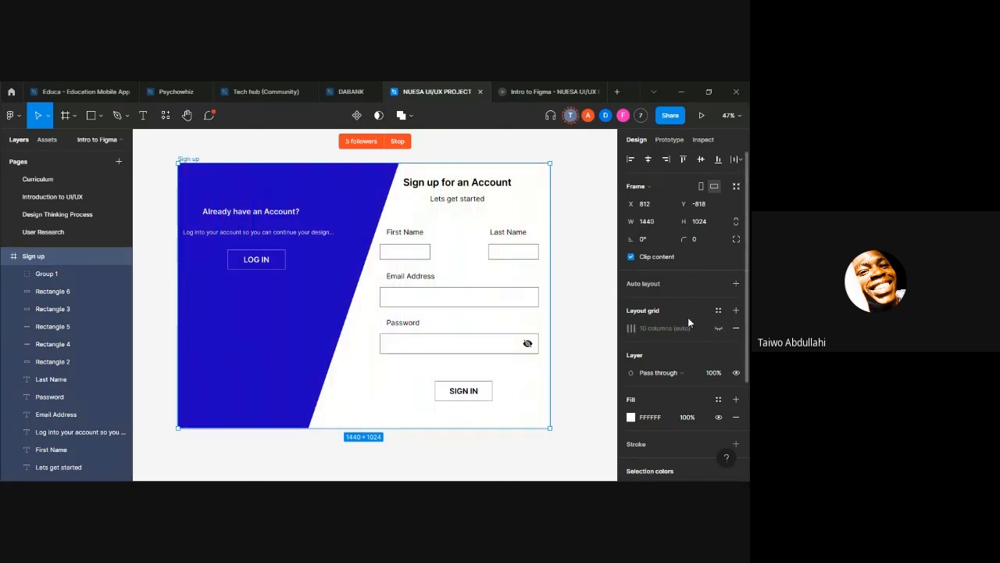
{"action": "left_click", "coordinate": [586, 242]}
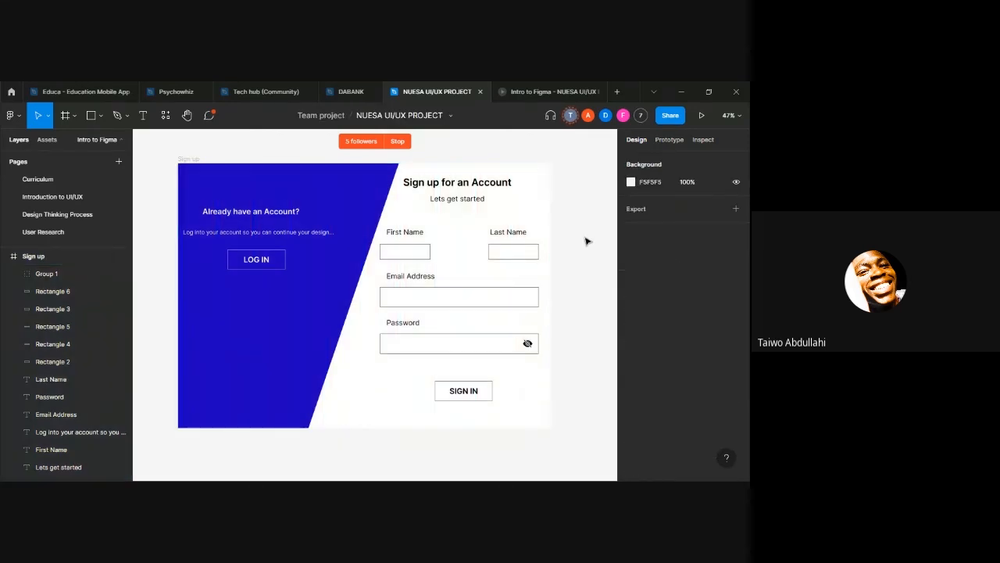
{"action": "left_click", "coordinate": [543, 91]}
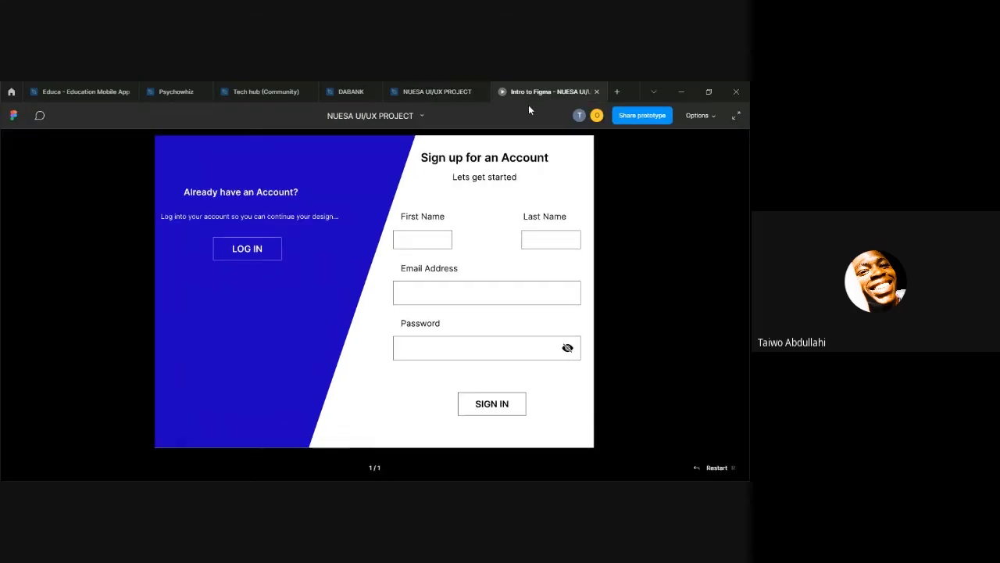
{"action": "left_click", "coordinate": [420, 90]}
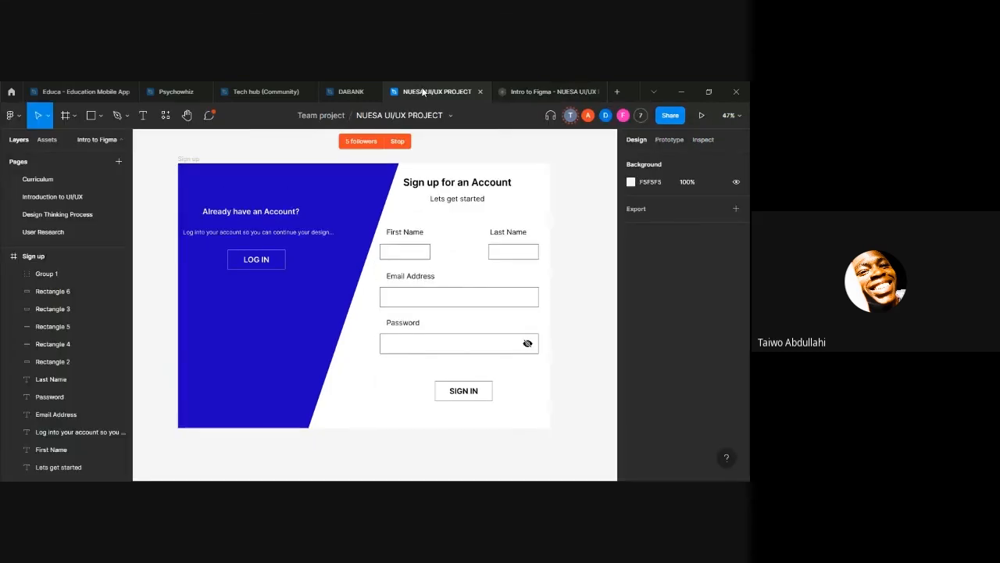
Step: Move the SIGN IN button group up to Y 782, closer to the Password field
{"action": "left_click", "coordinate": [469, 400]}
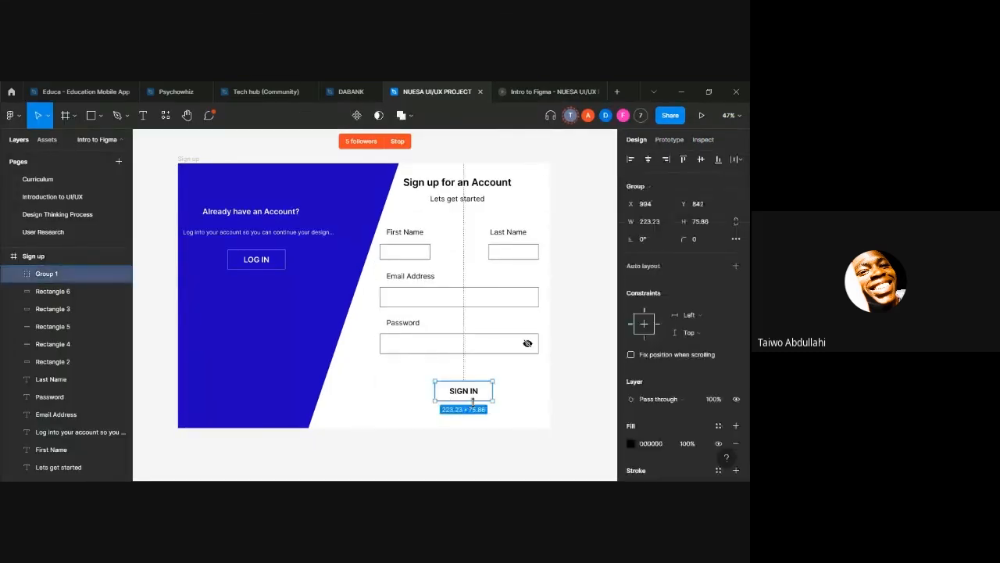
{"action": "key", "text": "shift+Up"}
{"action": "key", "text": "shift+Up"}
{"action": "key", "text": "shift+Up"}
{"action": "key", "text": "shift+Up"}
{"action": "key", "text": "shift+Up"}
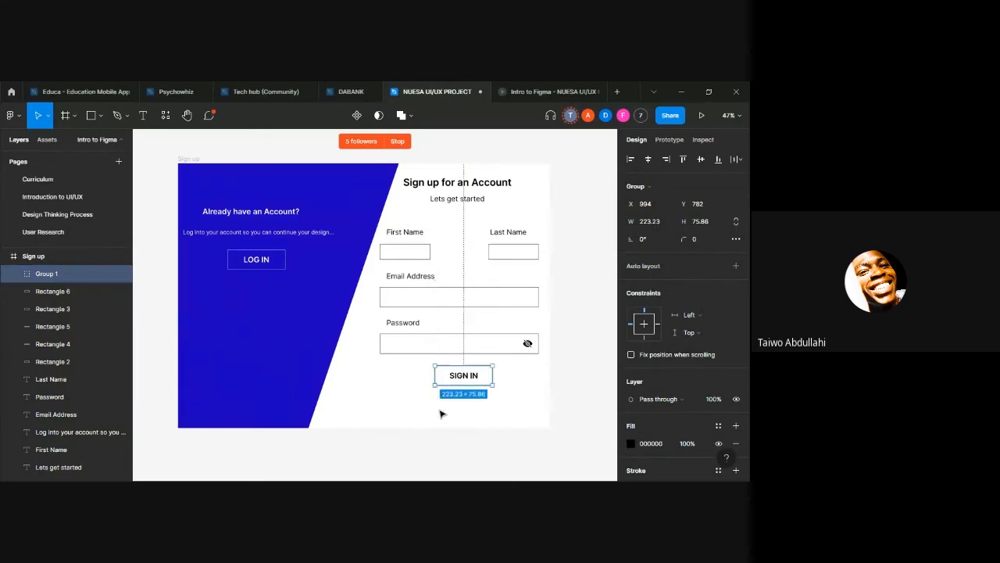
{"action": "left_click", "coordinate": [436, 411]}
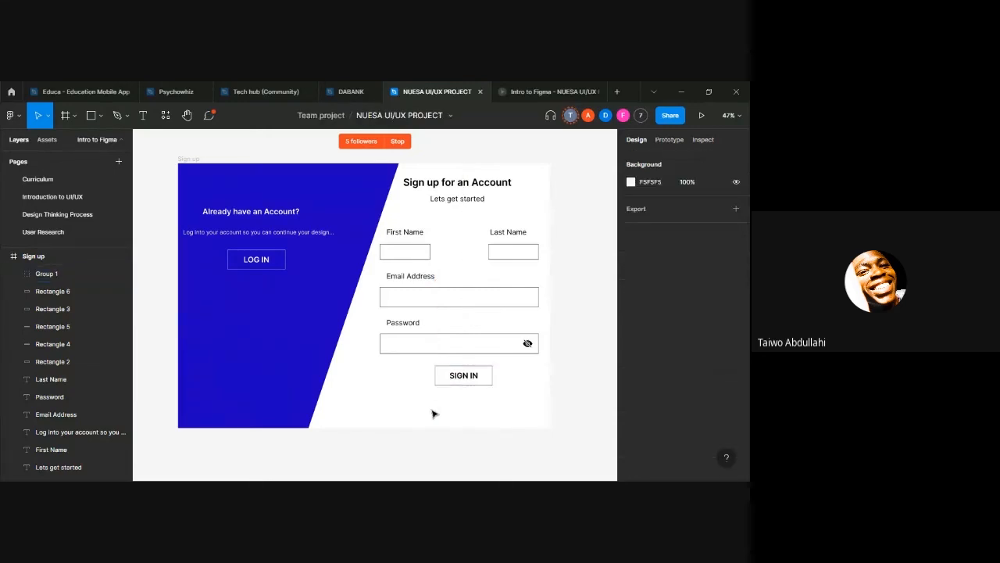
Step: Run the Iconify plugin on the Sign up frame and search its icons for FACEBOOK
{"action": "right_click", "coordinate": [364, 415]}
{"action": "mouse_move", "coordinate": [379, 381]}
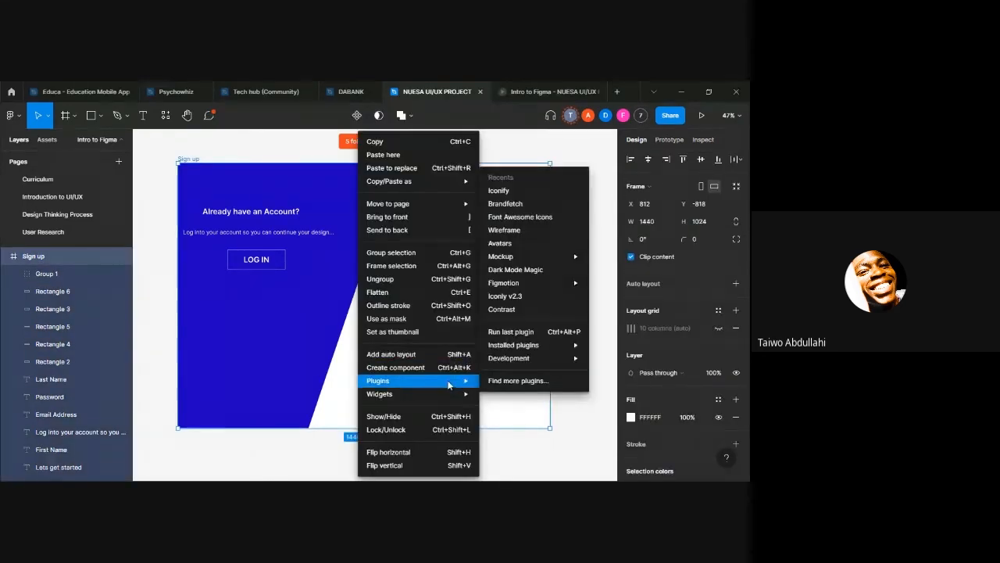
{"action": "left_click", "coordinate": [498, 190]}
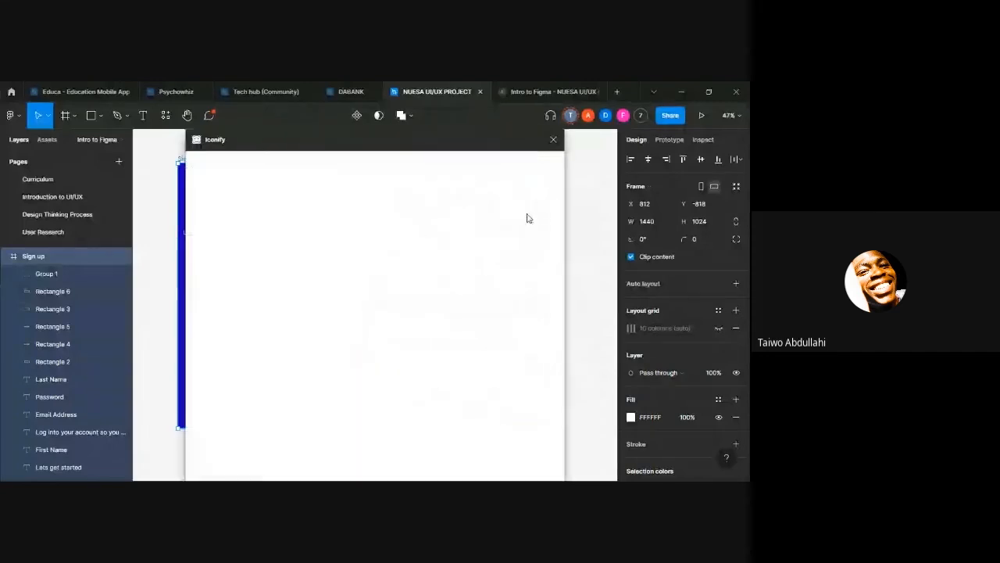
{"action": "key", "text": "BackSpace"}
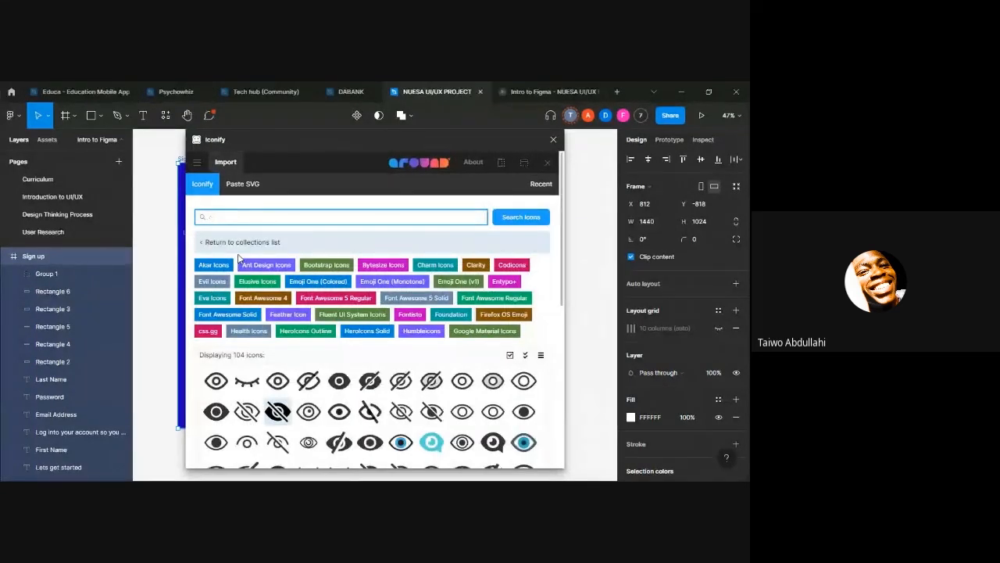
{"action": "type", "text": "CEBOOK"}
{"action": "key", "text": "Return"}
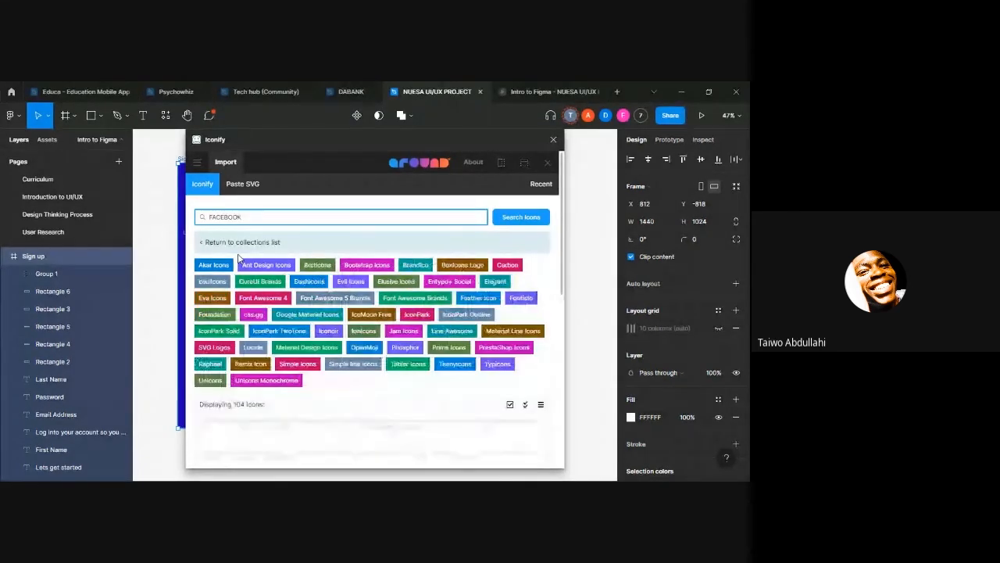
Step: Import the icon-park:facebook icon at height 30 into the Sign up frame
{"action": "scroll", "coordinate": [390, 397], "scroll_direction": "down", "scroll_amount": 5}
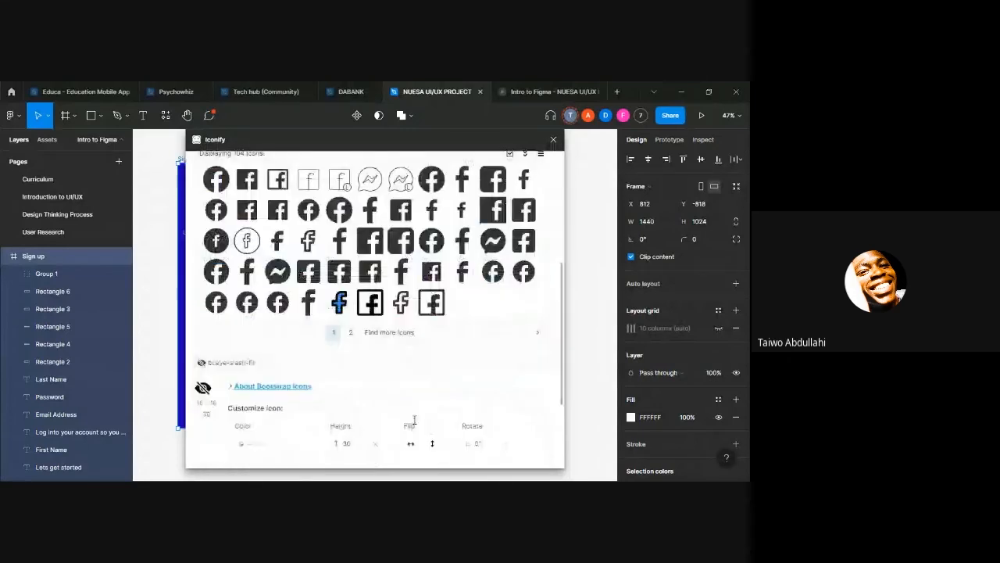
{"action": "left_click", "coordinate": [339, 298]}
{"action": "scroll", "coordinate": [413, 410], "scroll_direction": "down", "scroll_amount": 3}
{"action": "left_click", "coordinate": [435, 452]}
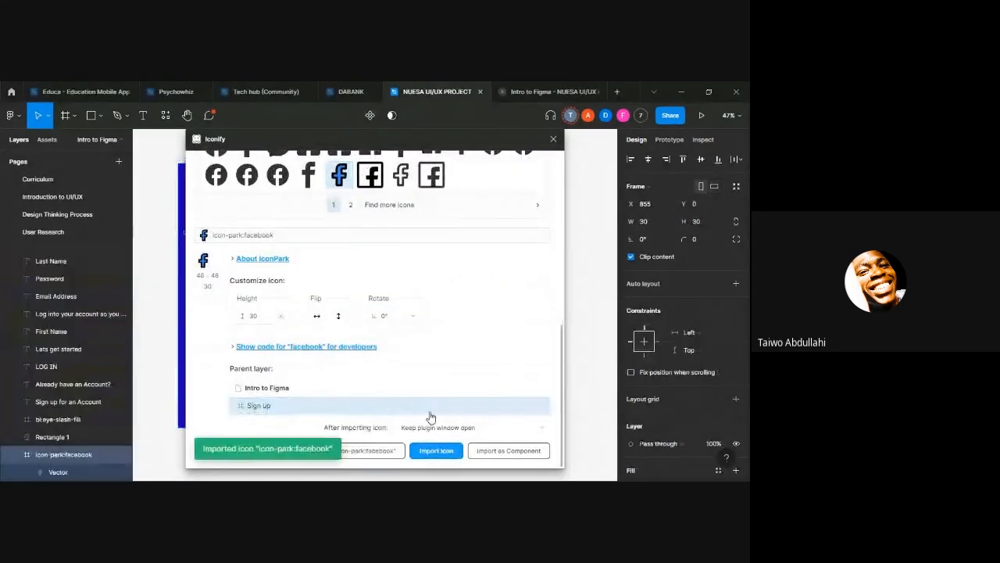
Step: Replace the Iconify search term with INSTAGRAM and run the search
{"action": "left_click", "coordinate": [396, 217]}
{"action": "key", "text": "BackSpace"}
{"action": "key", "text": "BackSpace"}
{"action": "key", "text": "BackSpace"}
{"action": "key", "text": "BackSpace"}
{"action": "key", "text": "BackSpace"}
{"action": "key", "text": "BackSpace"}
{"action": "key", "text": "BackSpace"}
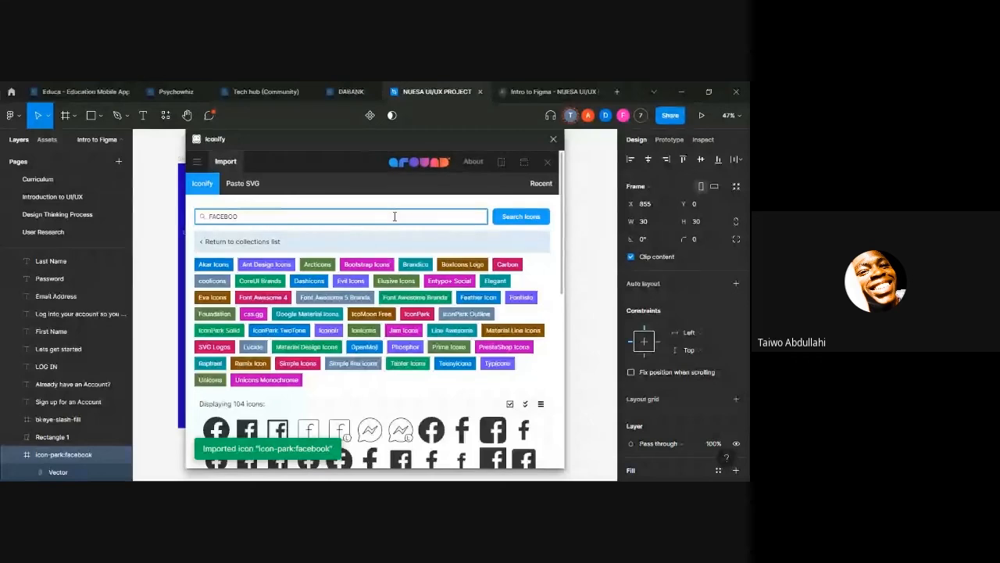
{"action": "key", "text": "BackSpace"}
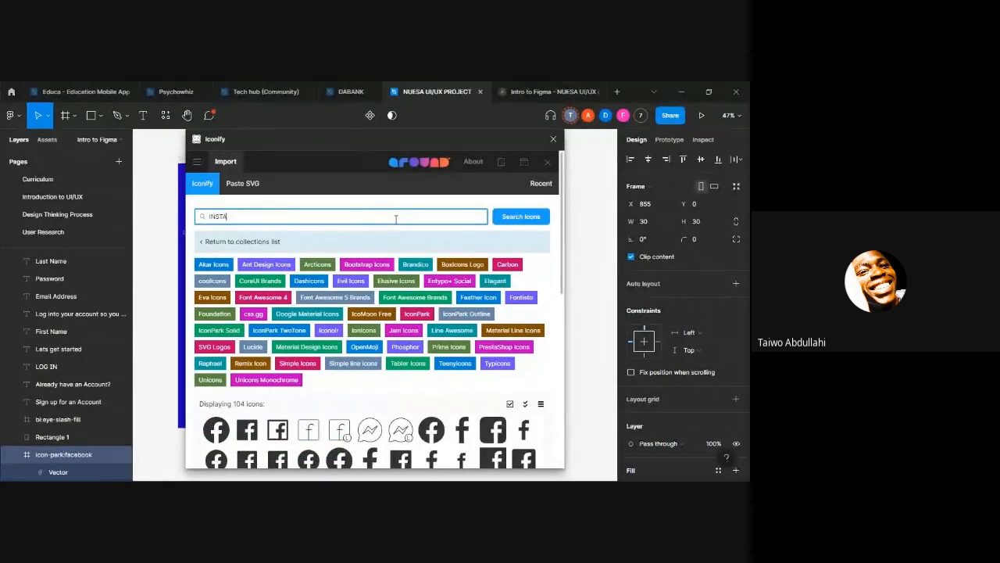
{"action": "type", "text": "INSTAGRS"}
{"action": "key", "text": "BackSpace"}
{"action": "type", "text": "AM"}
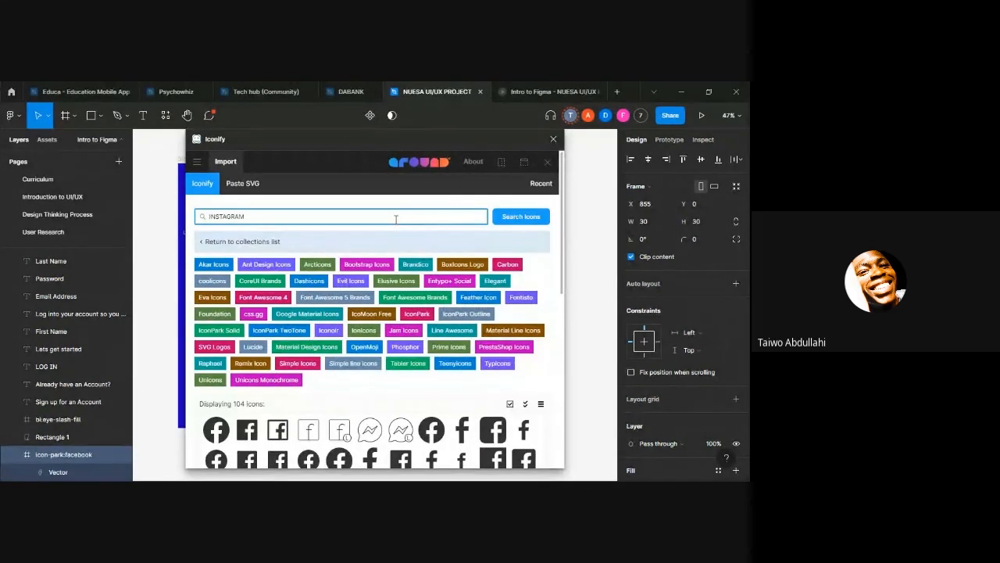
{"action": "key", "text": "Return"}
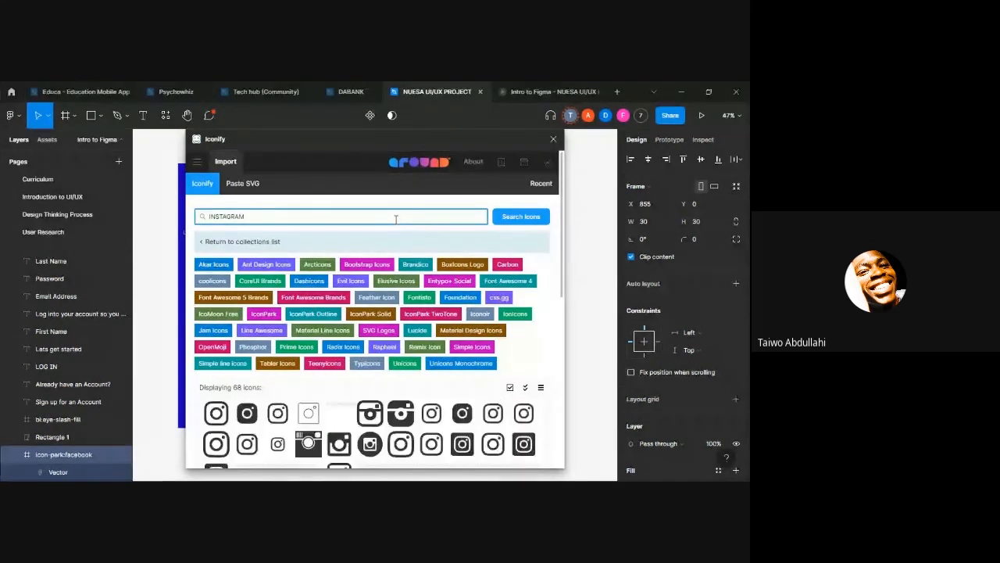
Step: Import the akar-icons:instagram-fill icon at height 30 into the Sign up frame
{"action": "scroll", "coordinate": [391, 258], "scroll_direction": "down", "scroll_amount": 5}
{"action": "scroll", "coordinate": [392, 258], "scroll_direction": "up", "scroll_amount": 5}
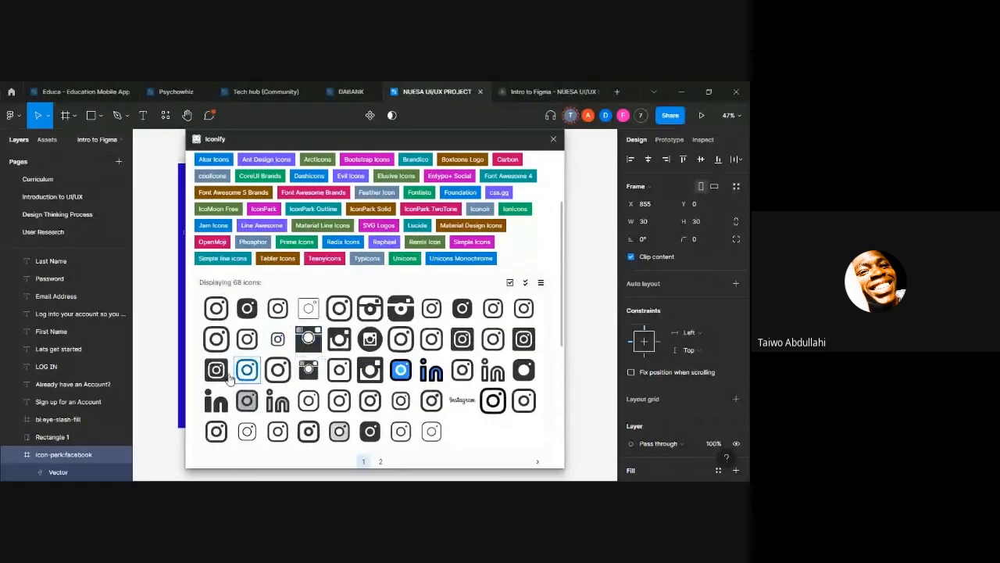
{"action": "left_click", "coordinate": [215, 307]}
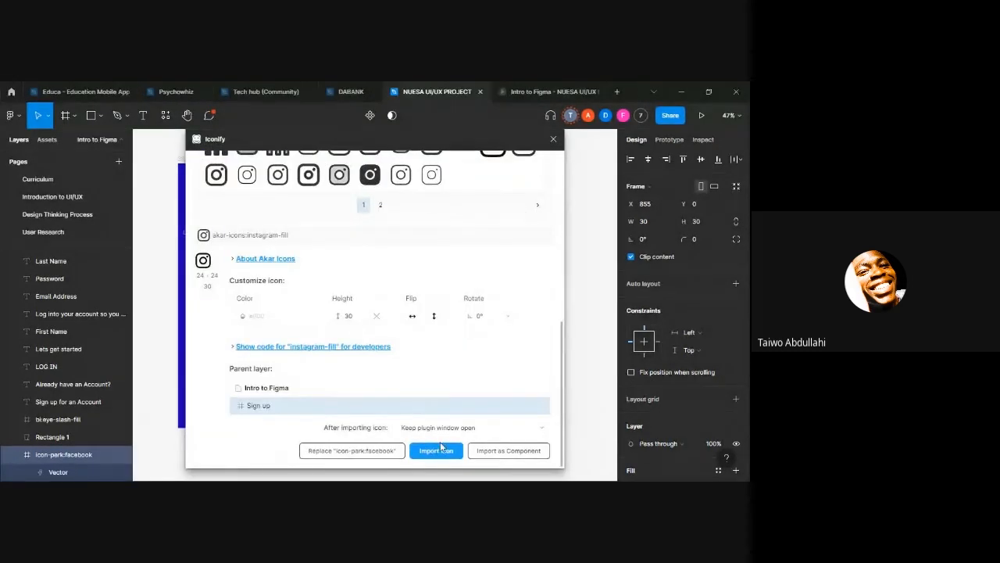
{"action": "left_click", "coordinate": [437, 450]}
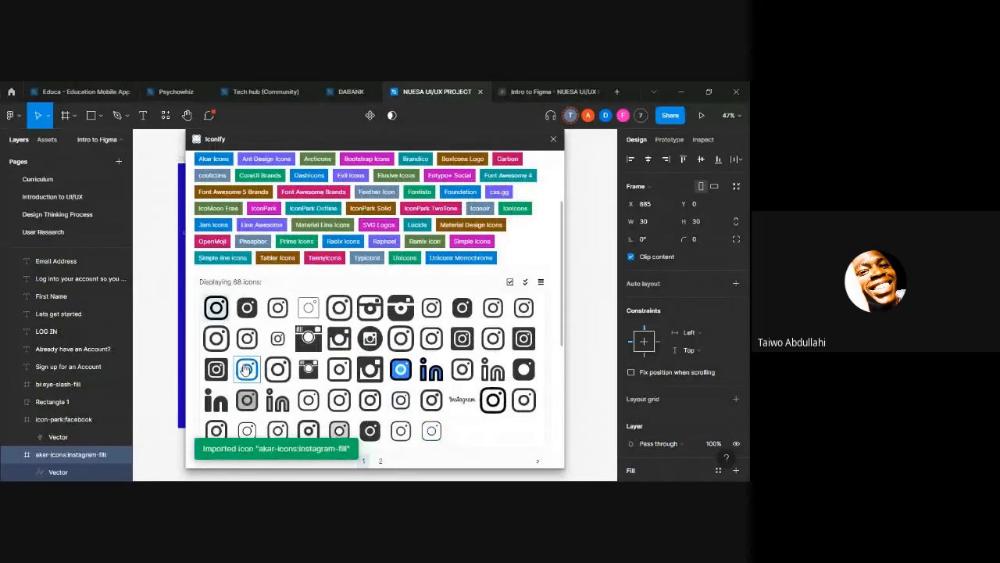
Step: Import the "in"-shaped icon-park-solid:instagram-one icon into the Sign up frame and close the plugin
{"action": "left_click", "coordinate": [216, 400]}
{"action": "scroll", "coordinate": [477, 443], "scroll_direction": "down", "scroll_amount": 5}
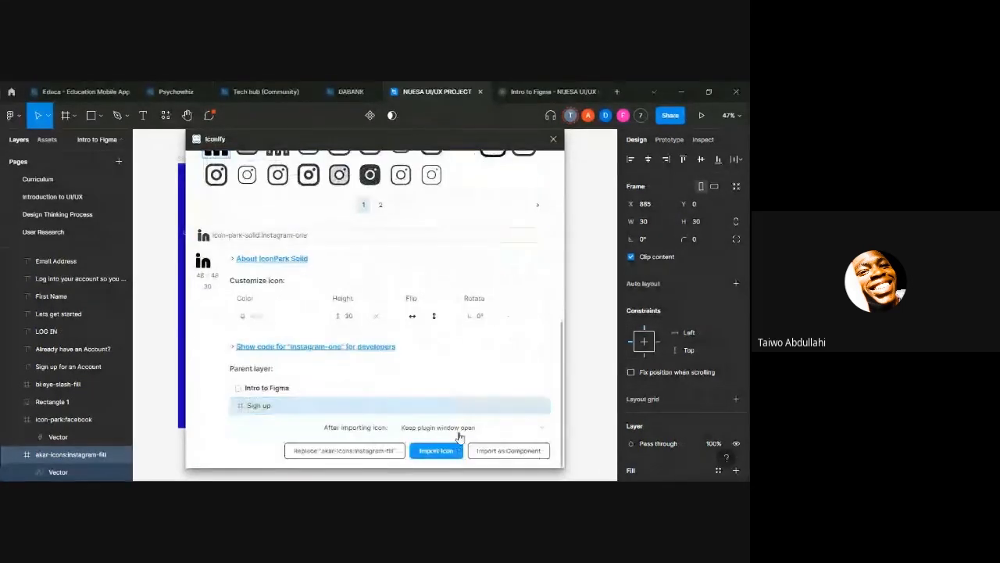
{"action": "left_click", "coordinate": [436, 450]}
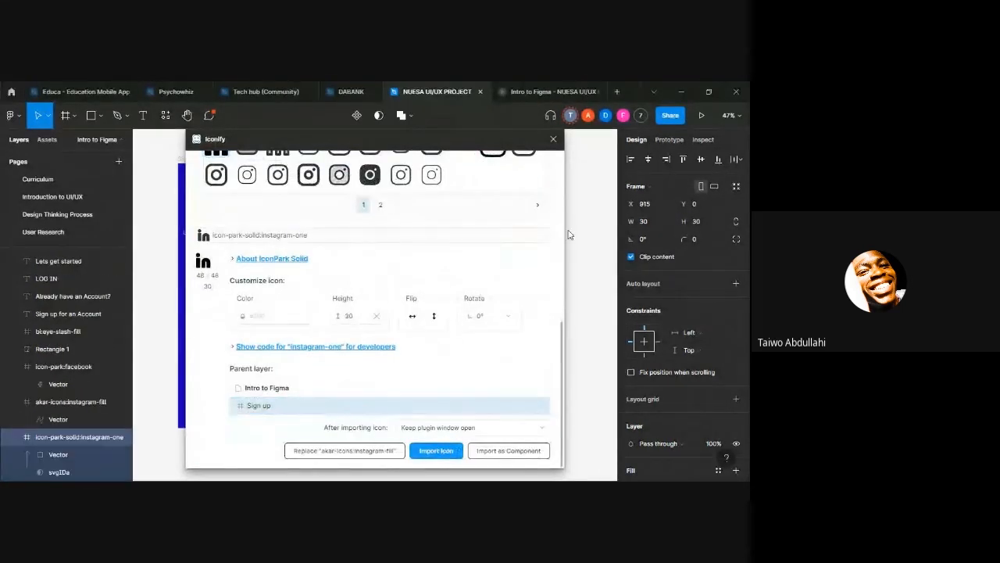
{"action": "left_click", "coordinate": [554, 140]}
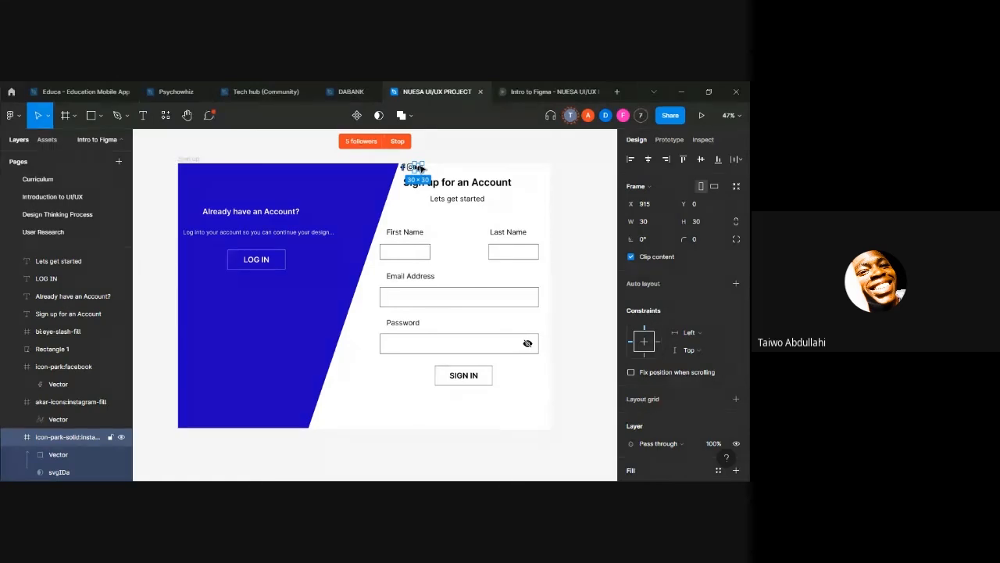
Step: Arrange the Facebook, Instagram and "in" icons in a row from left to right beneath the SIGN IN button
{"action": "left_click_drag", "start_coordinate": [419, 167], "coordinate": [492, 404]}
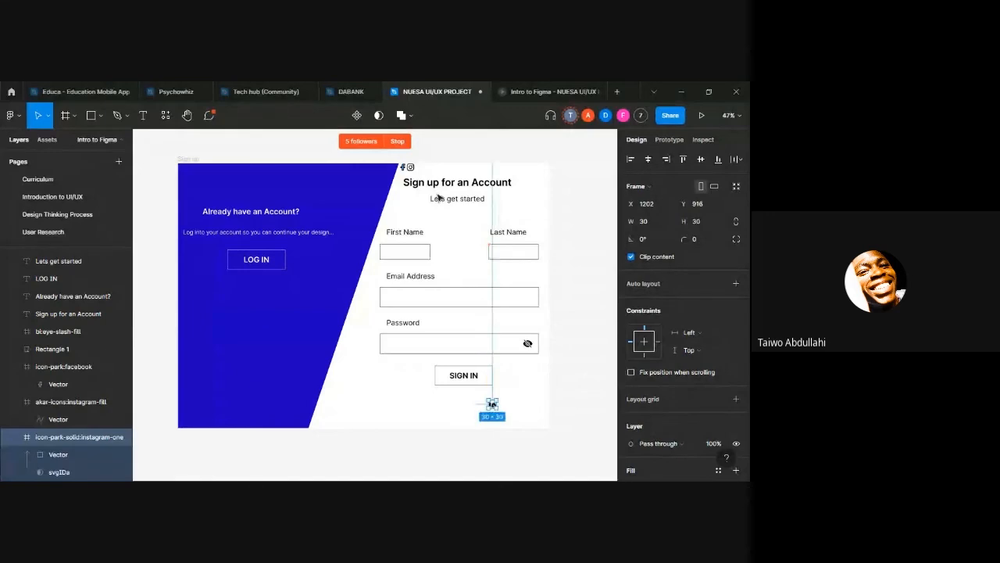
{"action": "left_click", "coordinate": [411, 168]}
{"action": "left_click_drag", "start_coordinate": [411, 167], "coordinate": [473, 406]}
{"action": "double_click", "coordinate": [404, 167]}
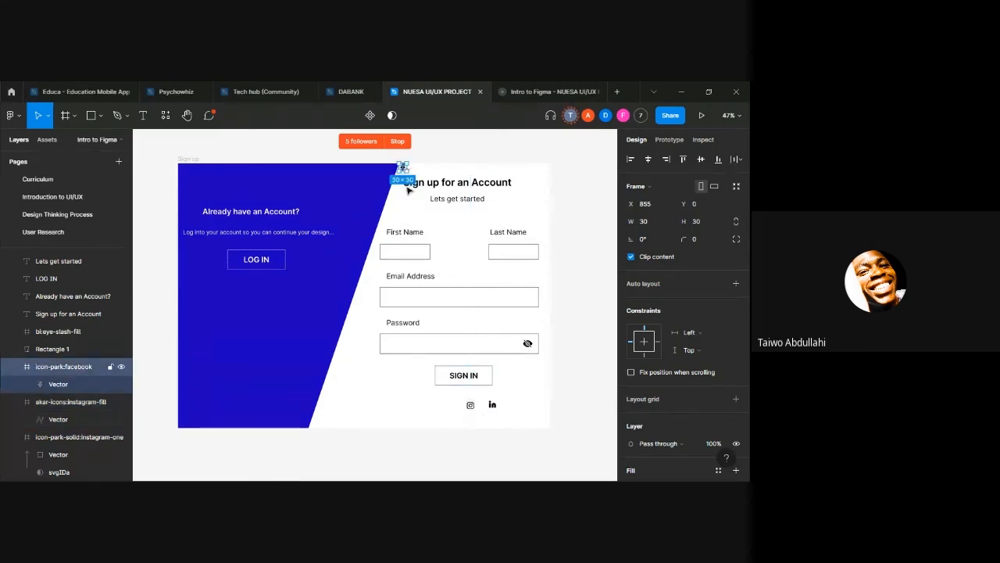
{"action": "mouse_move", "coordinate": [403, 167]}
{"action": "left_mouse_down"}
{"action": "mouse_move", "coordinate": [413, 402]}
{"action": "mouse_move", "coordinate": [464, 404]}
{"action": "mouse_move", "coordinate": [447, 407]}
{"action": "left_mouse_up"}
{"action": "left_click", "coordinate": [564, 405]}
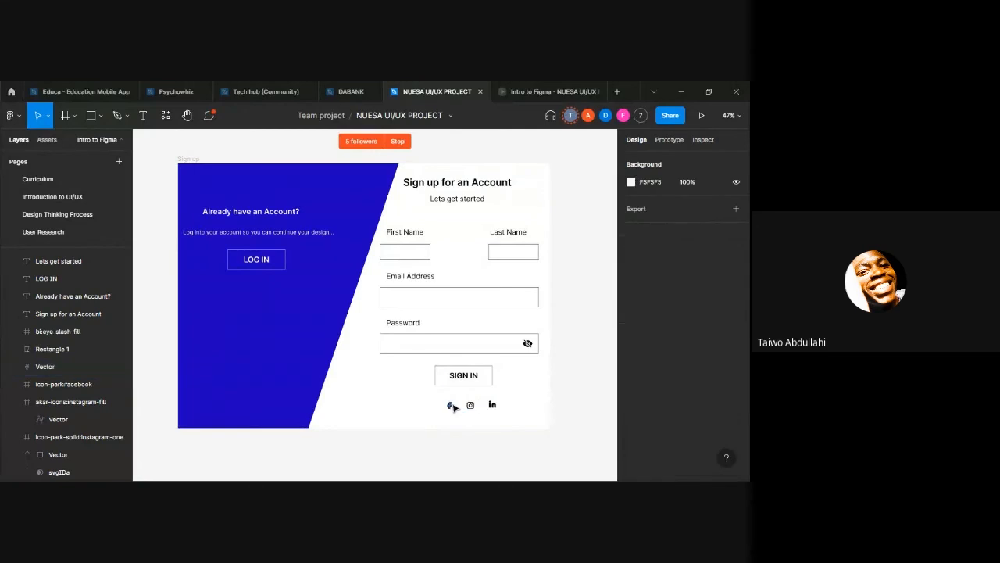
Step: Check the Sign up page with its social icons in the prototype preview and return to the design file
{"action": "left_click", "coordinate": [547, 91]}
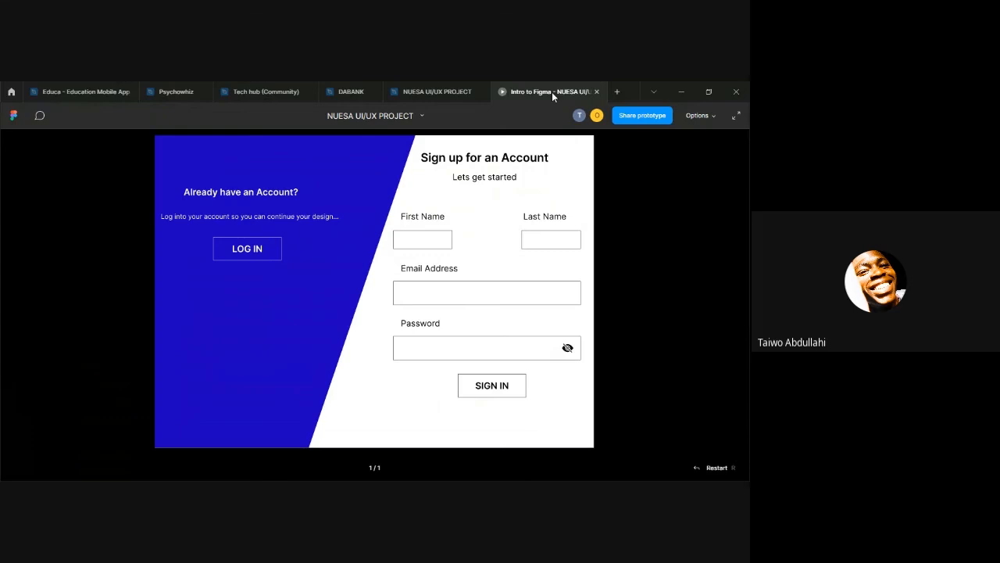
{"action": "left_click", "coordinate": [456, 92]}
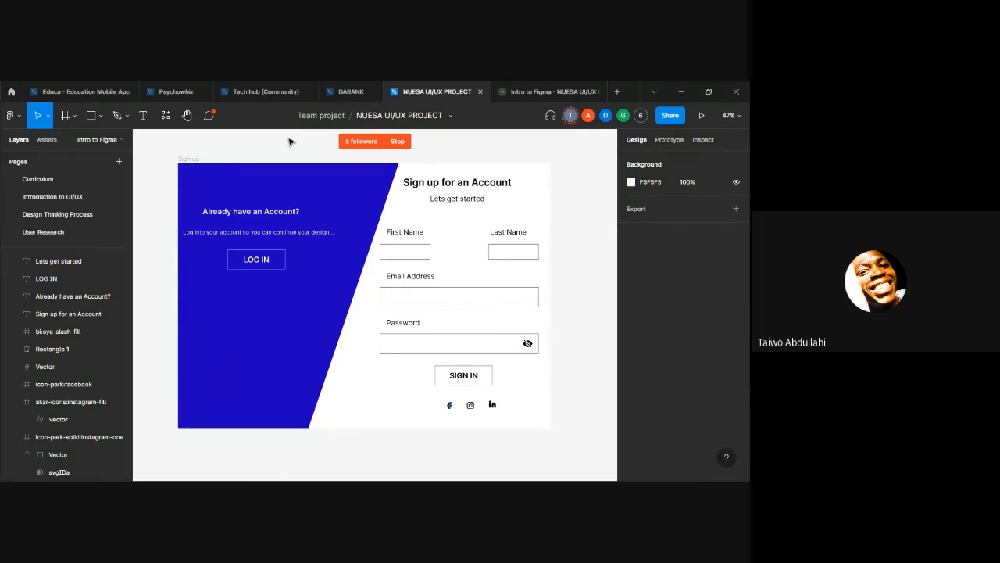
{"action": "left_click", "coordinate": [549, 92]}
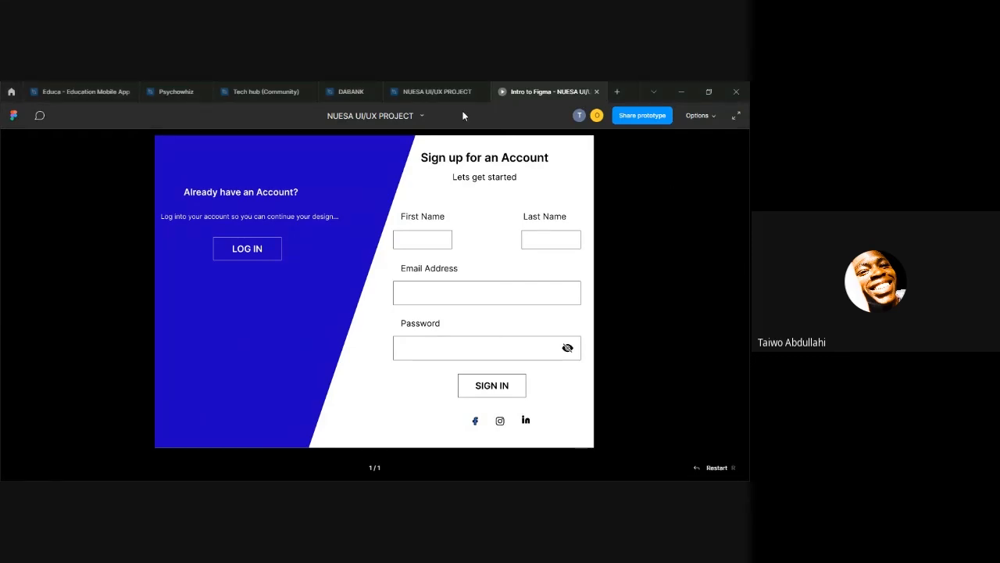
{"action": "left_click", "coordinate": [450, 88]}
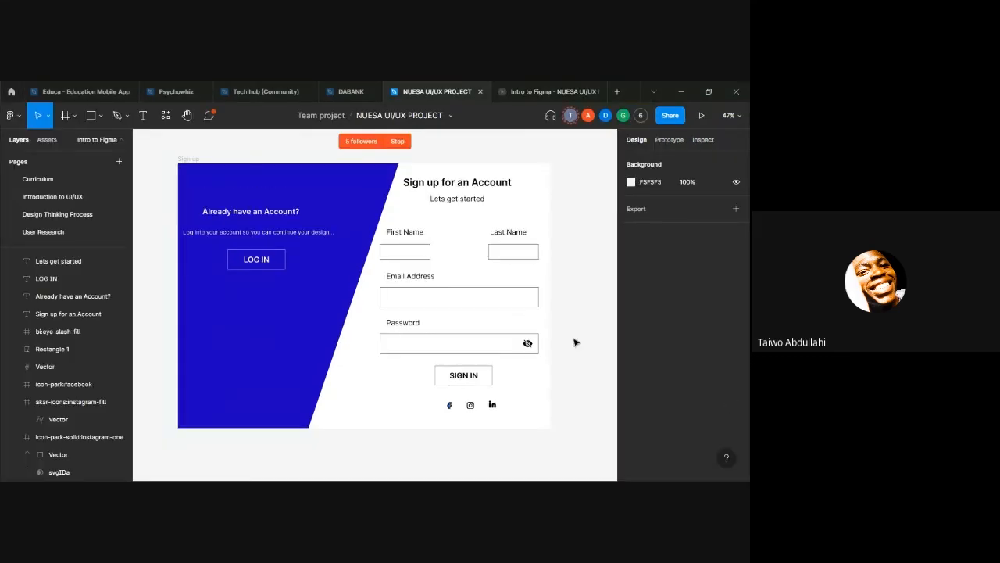
Step: Open the plugin finder from an empty canvas area and look through the recent and Community plugins
{"action": "scroll", "coordinate": [552, 331], "scroll_direction": "up", "scroll_amount": 5}
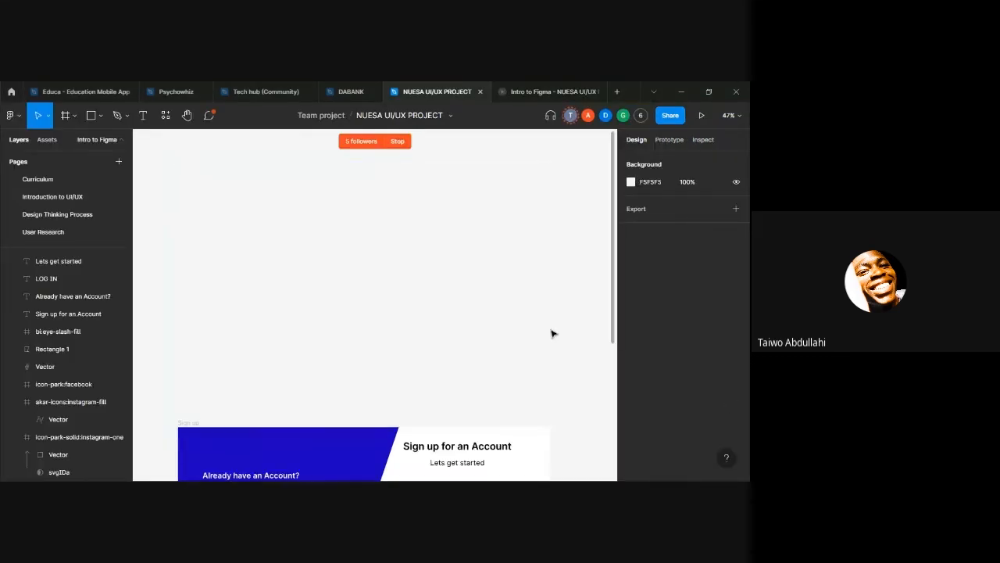
{"action": "right_click", "coordinate": [347, 256]}
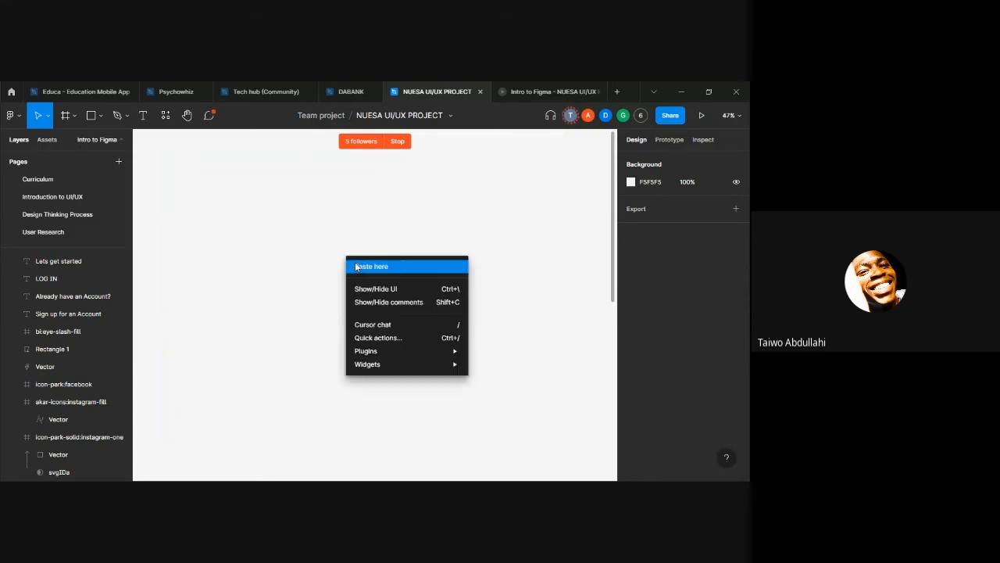
{"action": "mouse_move", "coordinate": [364, 351]}
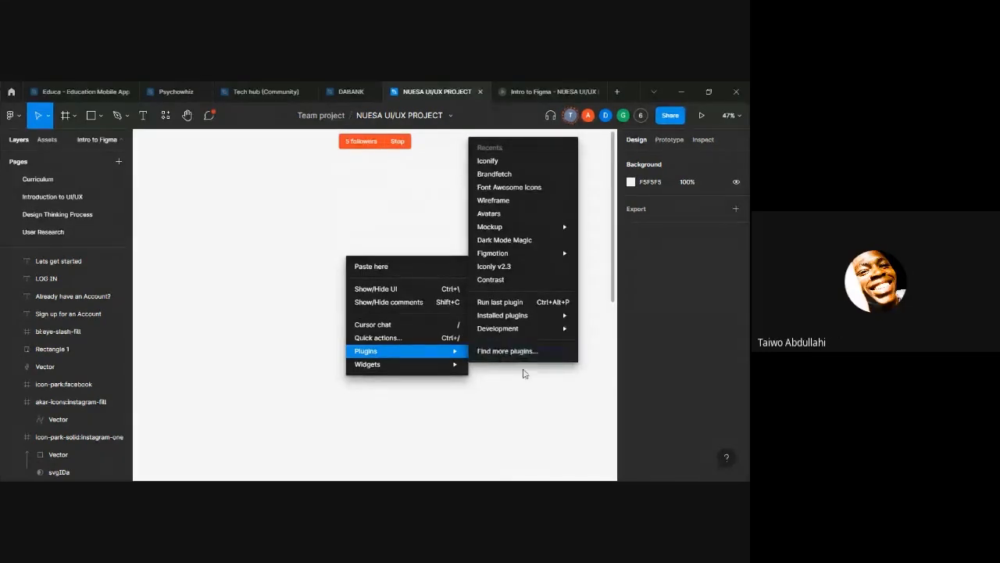
{"action": "left_click", "coordinate": [508, 353]}
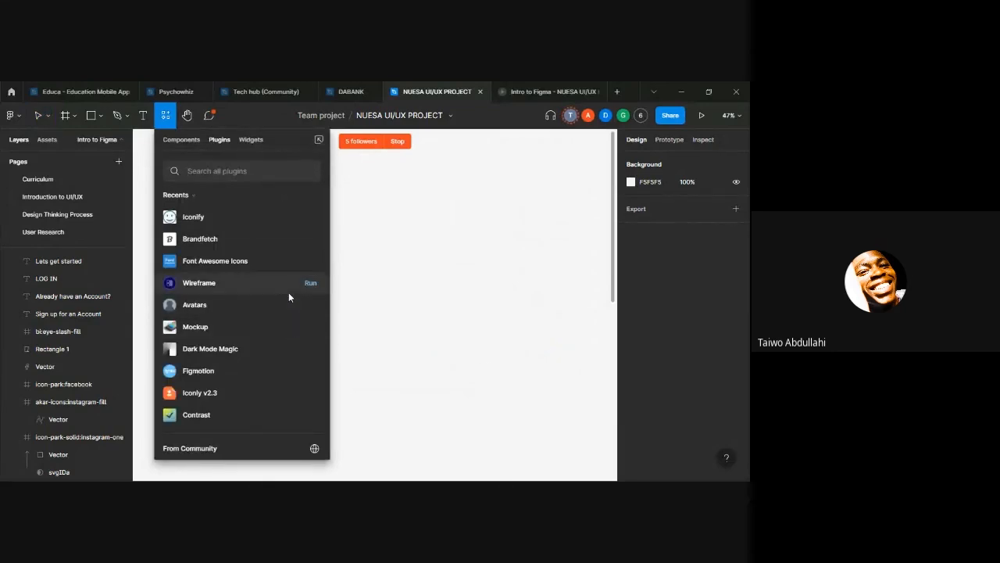
{"action": "scroll", "coordinate": [286, 229], "scroll_direction": "down", "scroll_amount": 2}
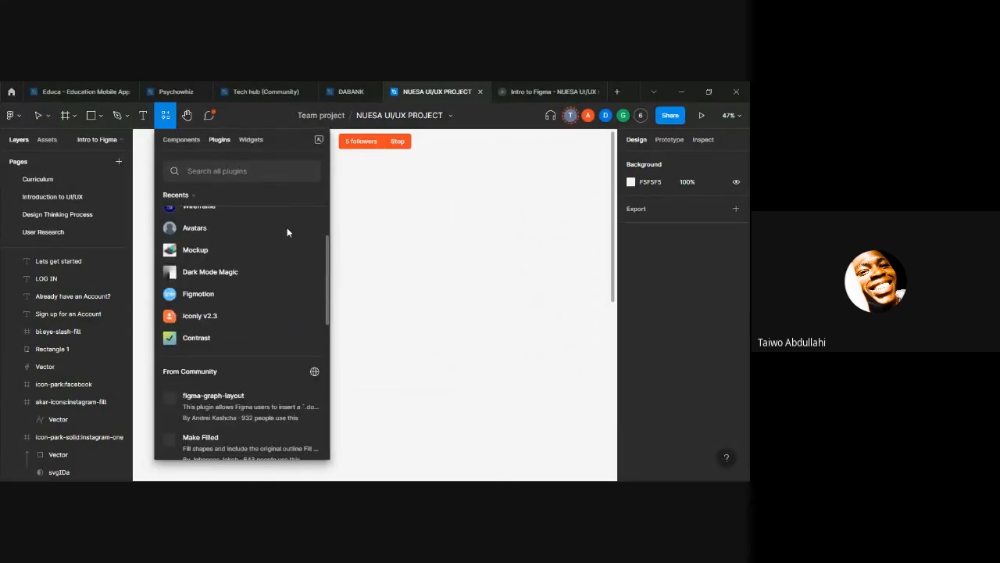
{"action": "scroll", "coordinate": [293, 228], "scroll_direction": "down", "scroll_amount": 3}
{"action": "scroll", "coordinate": [304, 234], "scroll_direction": "up", "scroll_amount": 5}
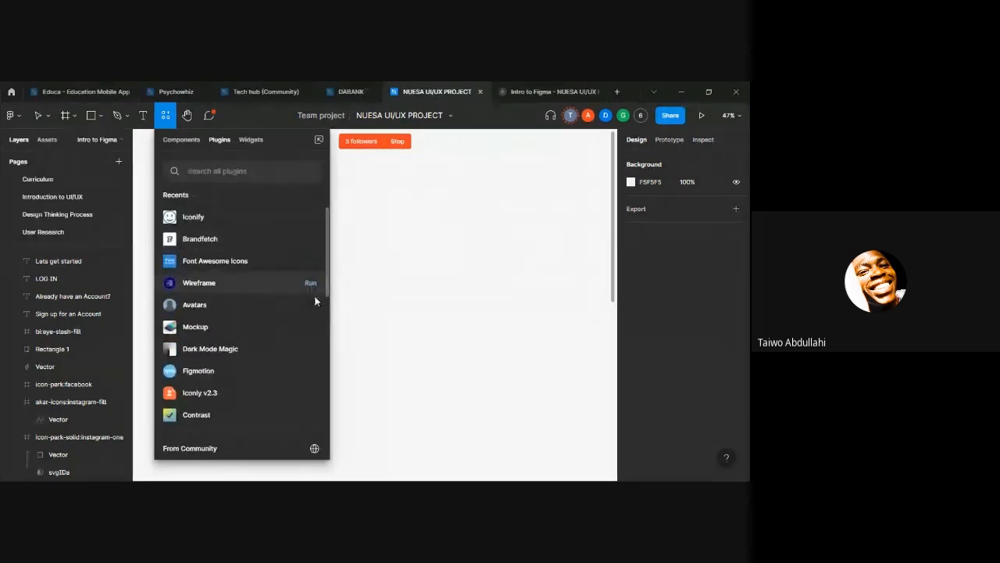
{"action": "scroll", "coordinate": [311, 322], "scroll_direction": "down", "scroll_amount": 5}
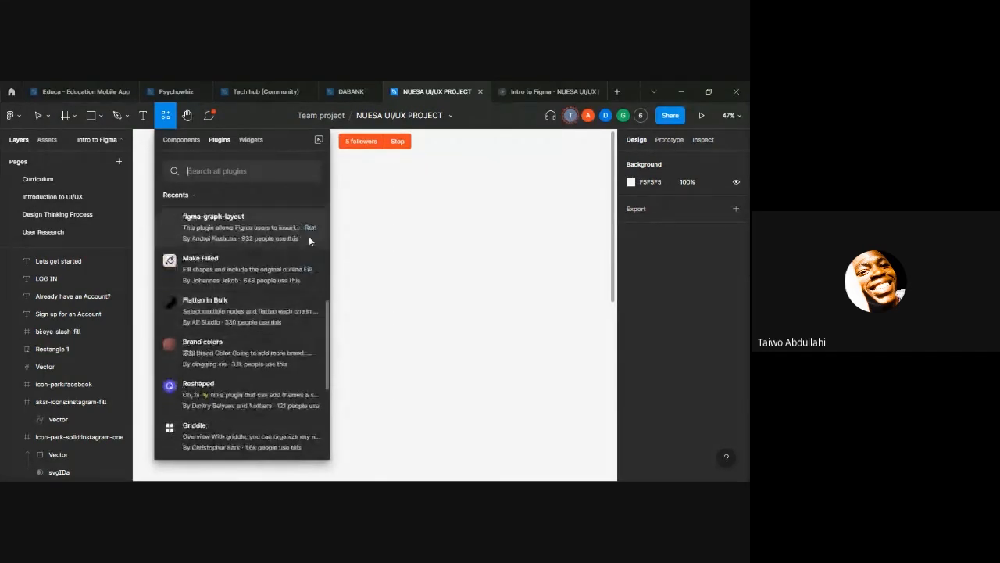
{"action": "scroll", "coordinate": [309, 241], "scroll_direction": "down", "scroll_amount": 4}
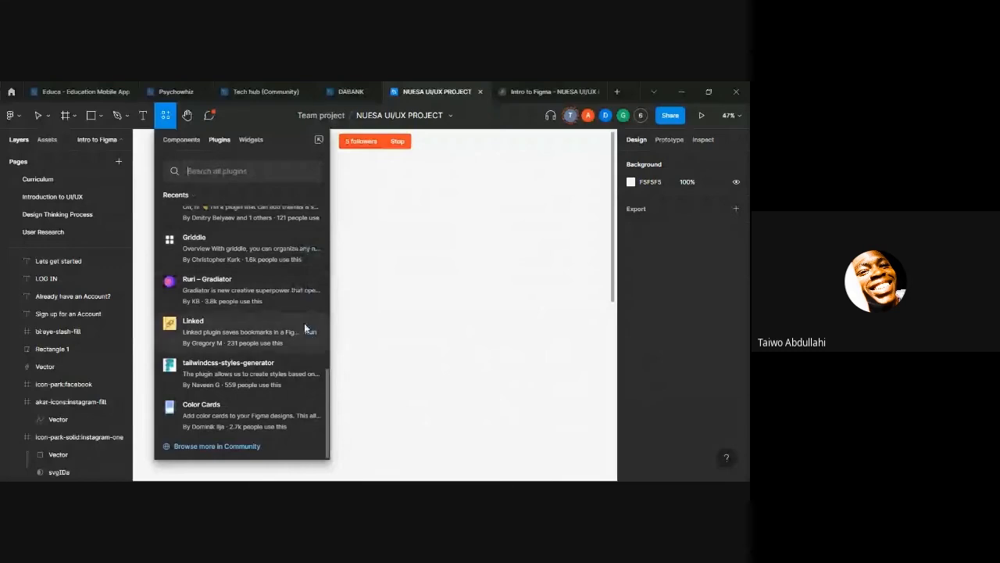
{"action": "scroll", "coordinate": [305, 301], "scroll_direction": "up", "scroll_amount": 4}
{"action": "scroll", "coordinate": [311, 352], "scroll_direction": "down", "scroll_amount": 4}
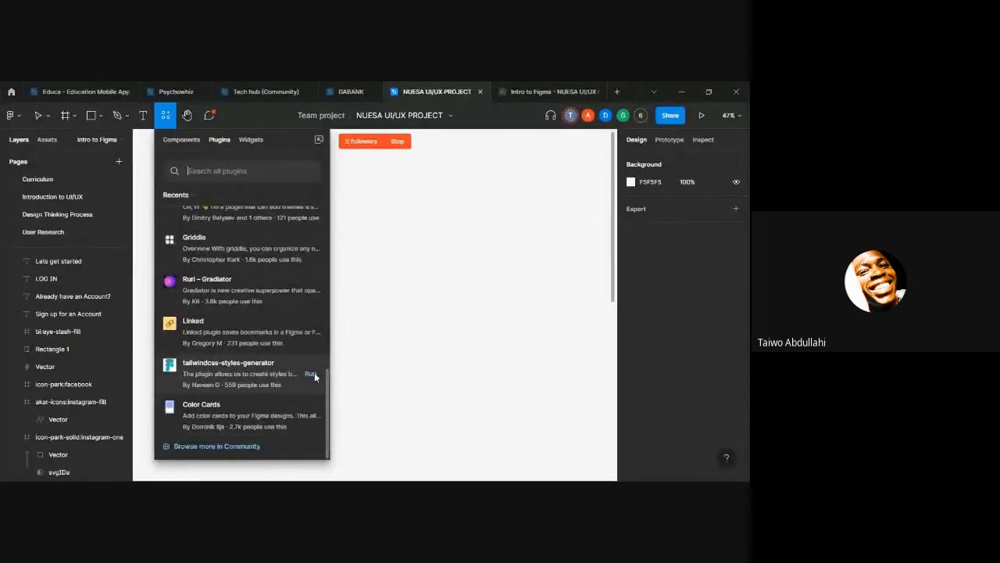
Step: Look through the recently used plugins again and close the plugin finder
{"action": "scroll", "coordinate": [312, 316], "scroll_direction": "up", "scroll_amount": 5}
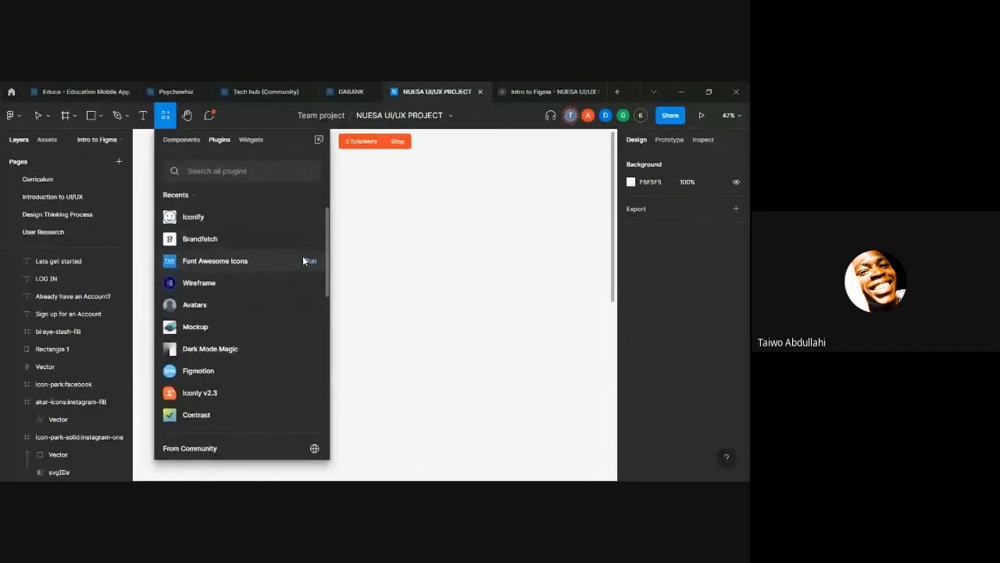
{"action": "scroll", "coordinate": [303, 260], "scroll_direction": "down", "scroll_amount": 5}
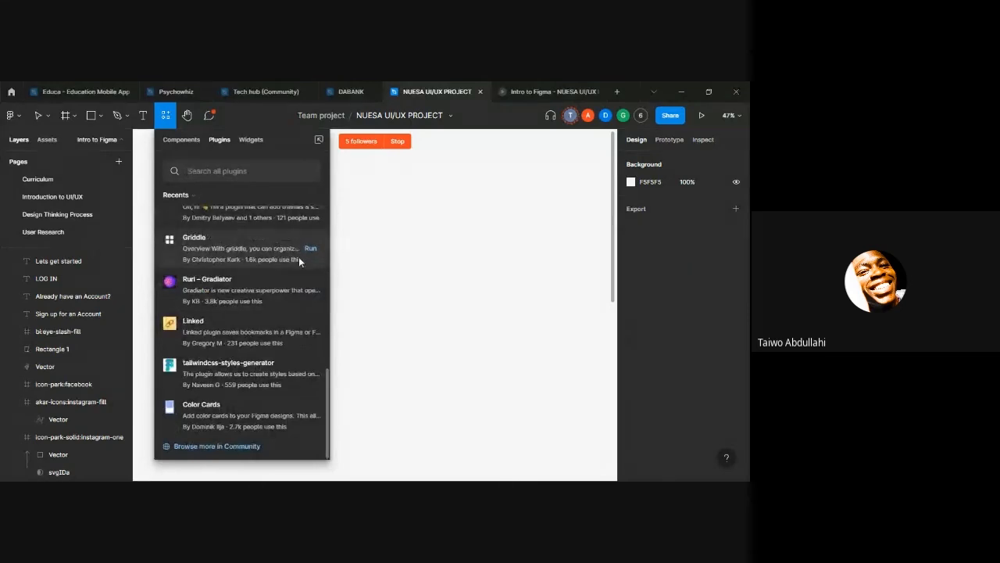
{"action": "scroll", "coordinate": [299, 260], "scroll_direction": "up", "scroll_amount": 5}
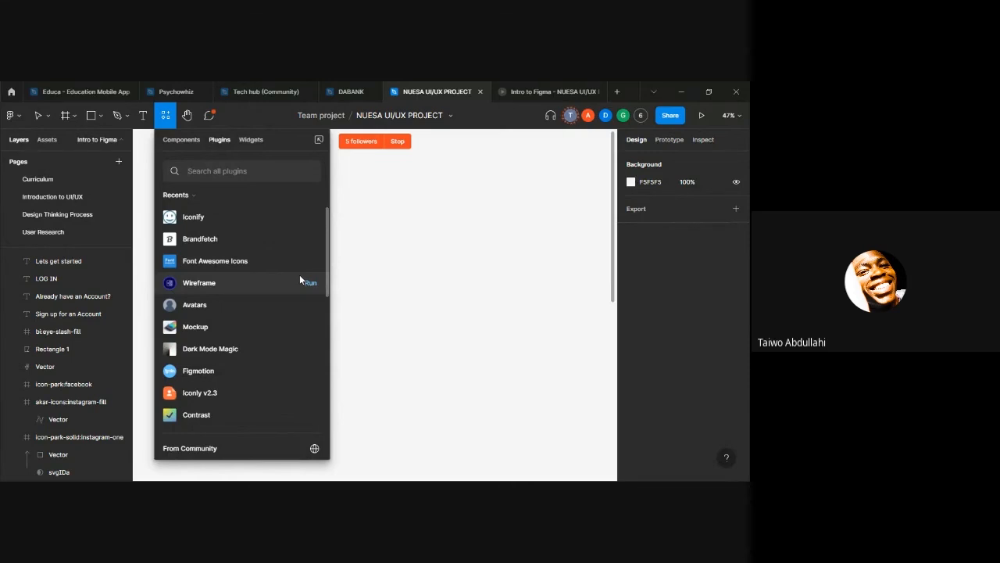
{"action": "left_click", "coordinate": [397, 316]}
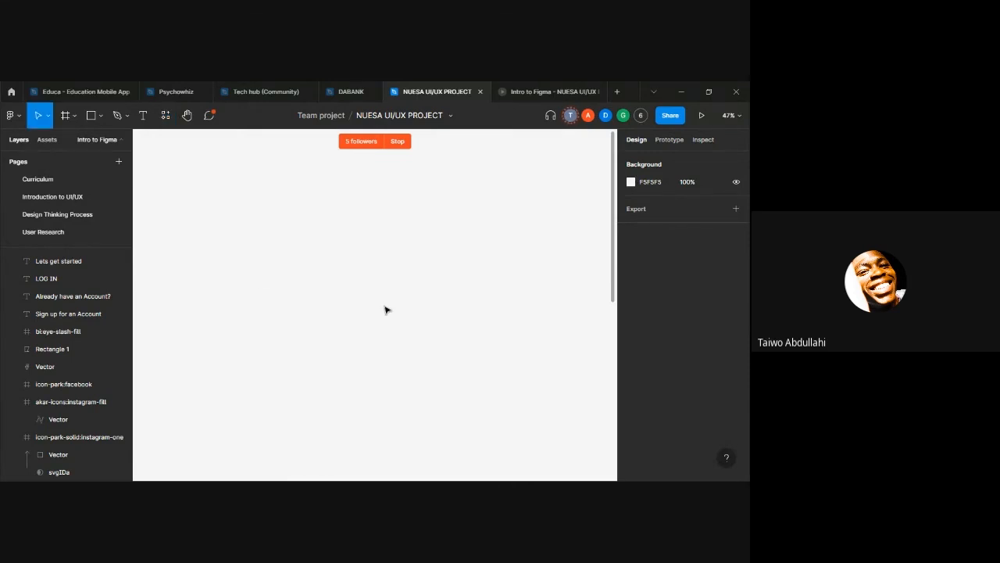
Step: Look through the full list of installed plugins from the main menu and close it
{"action": "left_click", "coordinate": [13, 115]}
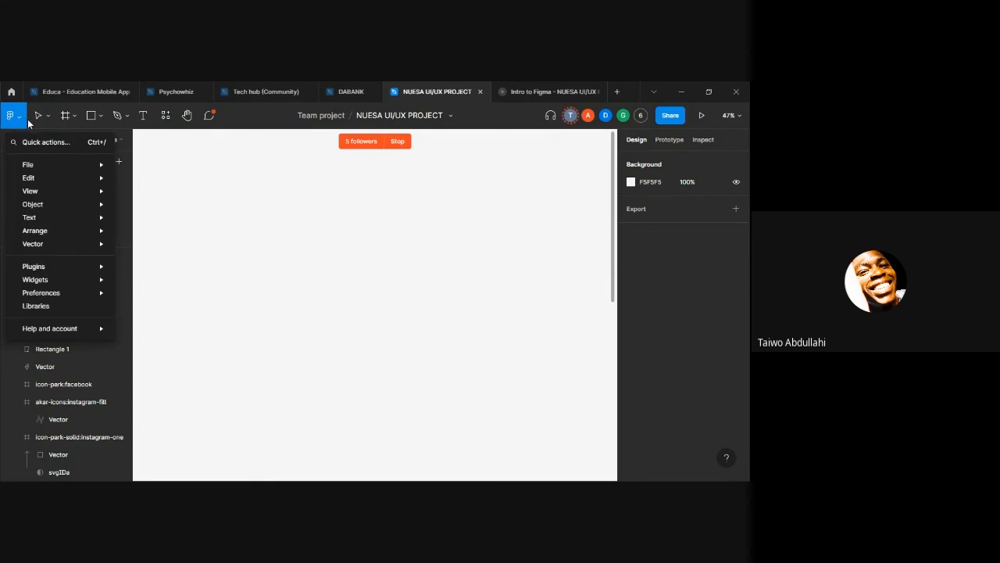
{"action": "mouse_move", "coordinate": [65, 267]}
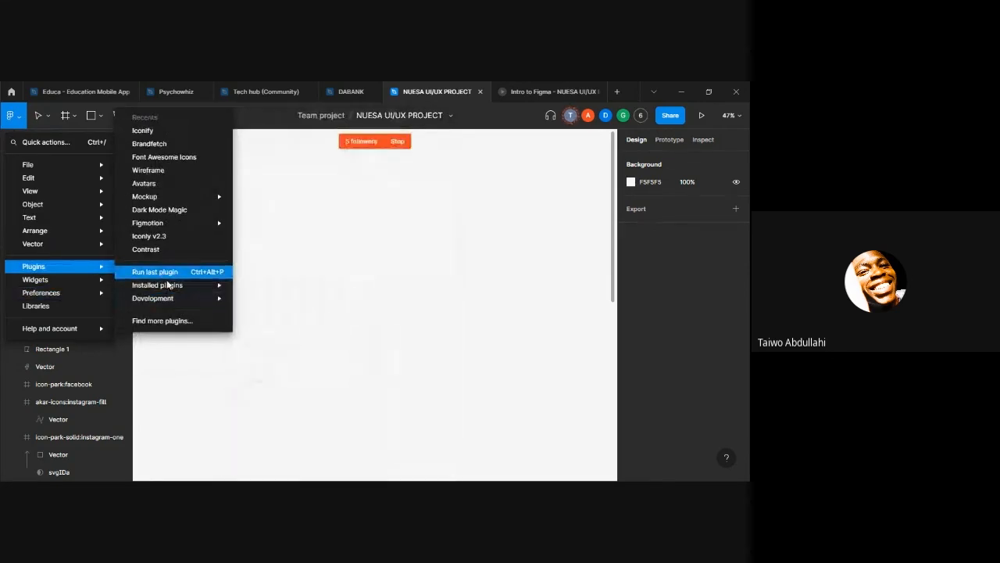
{"action": "mouse_move", "coordinate": [170, 288]}
{"action": "scroll", "coordinate": [256, 294], "scroll_direction": "down", "scroll_amount": 10}
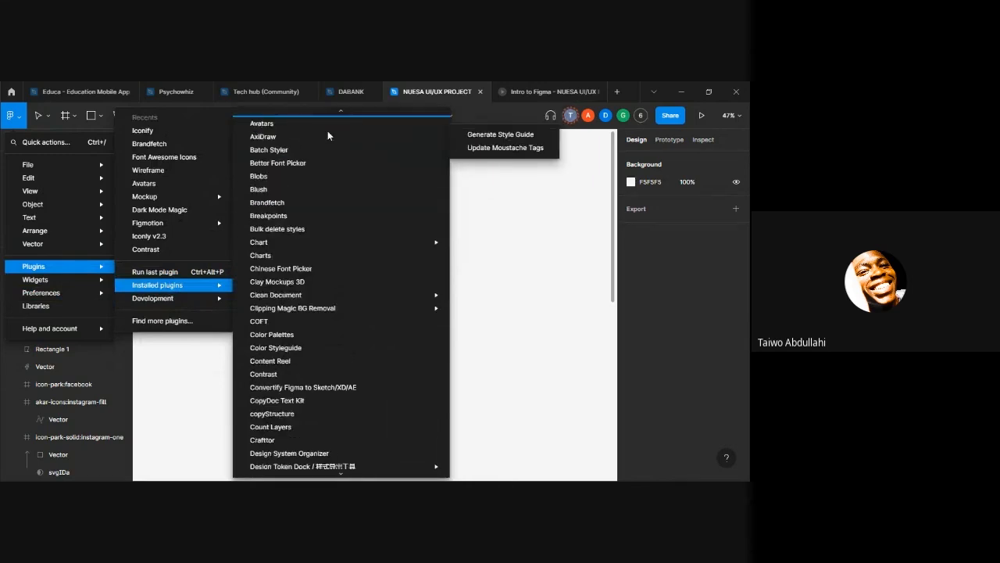
{"action": "scroll", "coordinate": [307, 178], "scroll_direction": "down", "scroll_amount": 15}
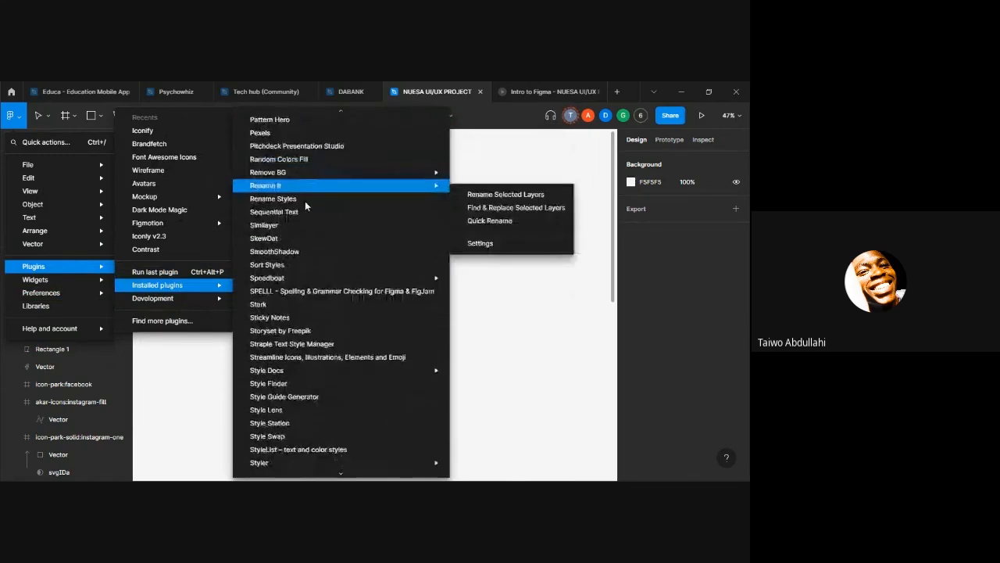
{"action": "mouse_move", "coordinate": [316, 219]}
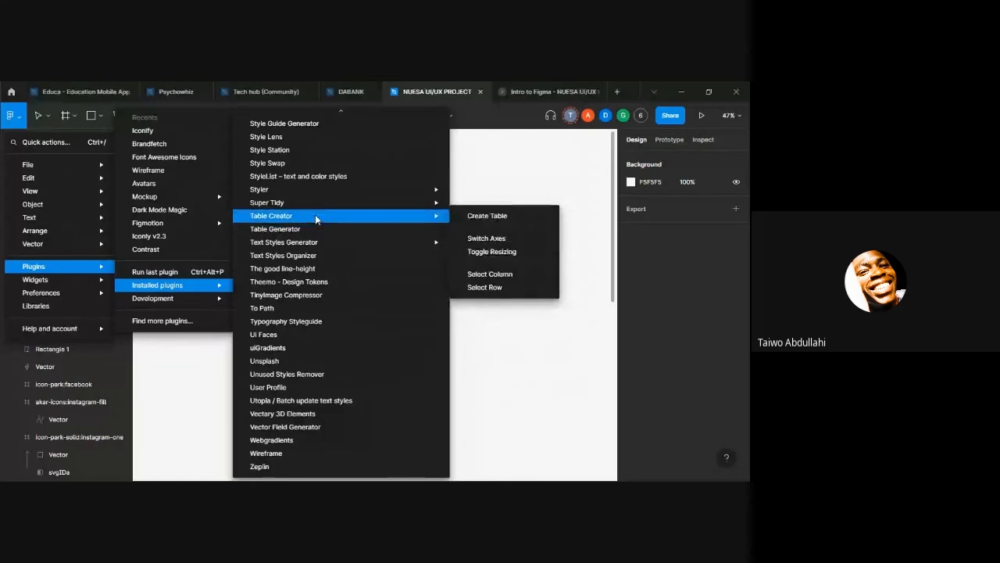
{"action": "scroll", "coordinate": [348, 218], "scroll_direction": "up", "scroll_amount": 10}
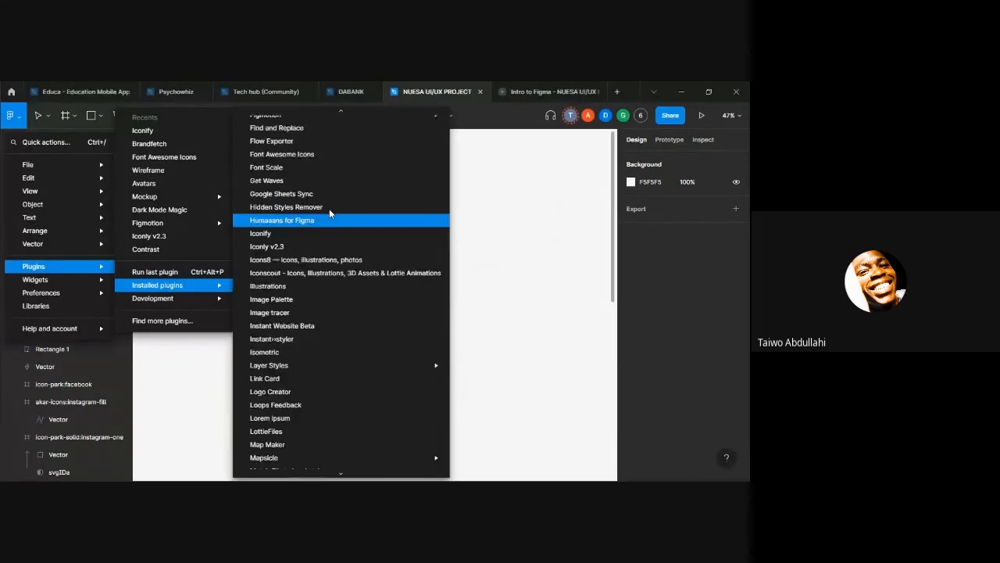
{"action": "mouse_move", "coordinate": [203, 286]}
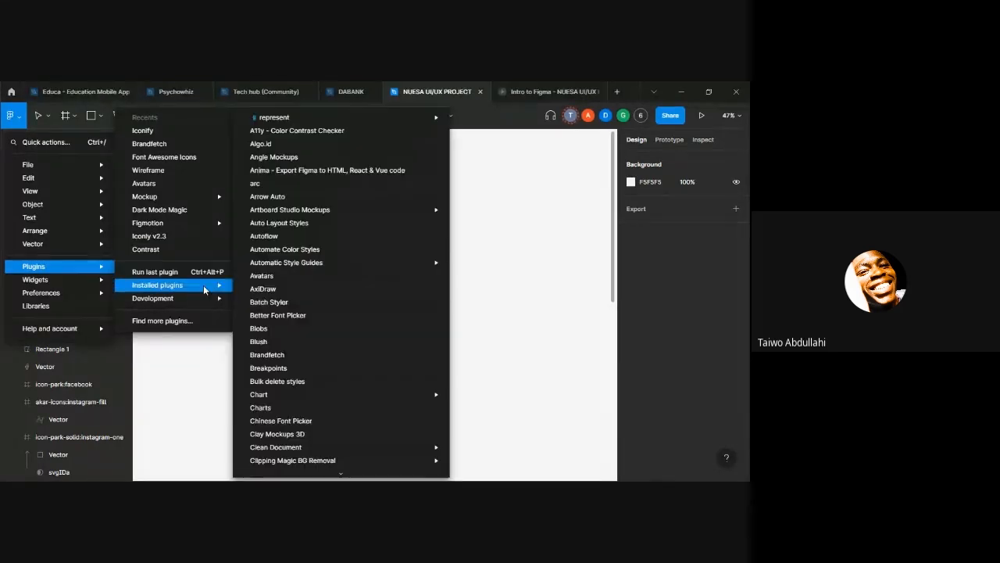
{"action": "left_click", "coordinate": [484, 217]}
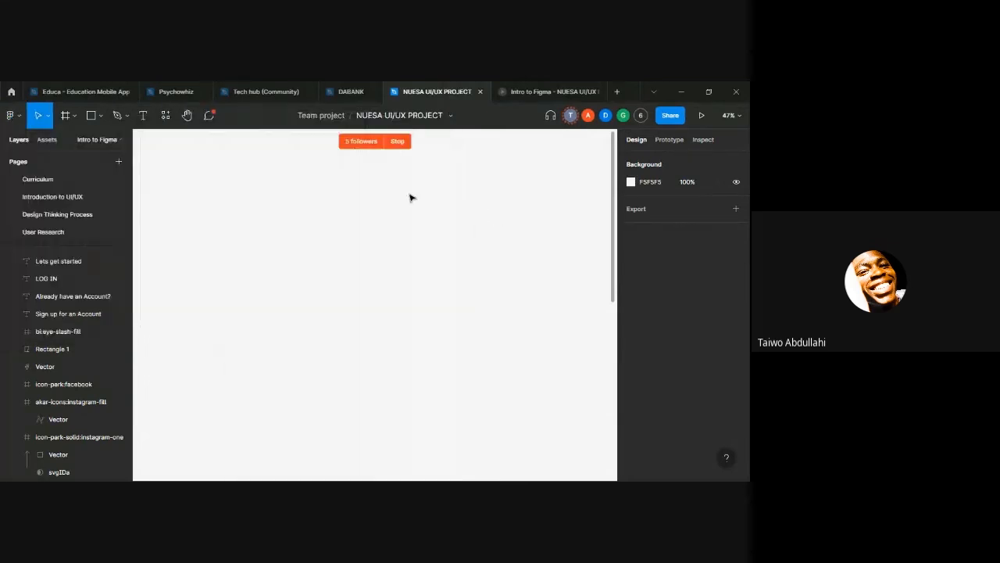
Step: View the plugin and widget options available from an empty canvas area and dismiss them
{"action": "right_click", "coordinate": [408, 193]}
{"action": "mouse_move", "coordinate": [461, 287]}
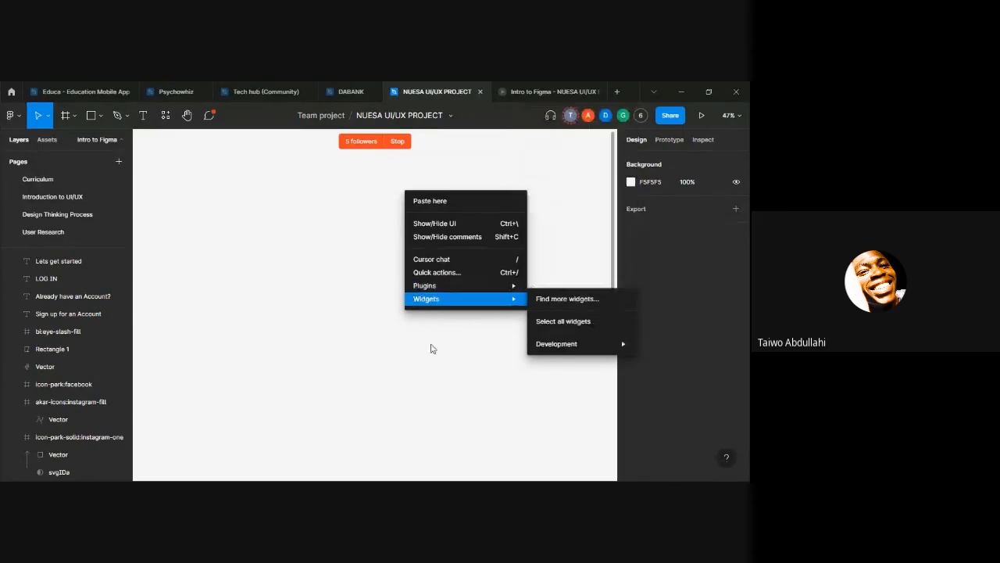
{"action": "left_click", "coordinate": [402, 334]}
{"action": "scroll", "coordinate": [403, 338], "scroll_direction": "down", "scroll_amount": 10}
{"action": "scroll", "coordinate": [405, 338], "scroll_direction": "up", "scroll_amount": 3}
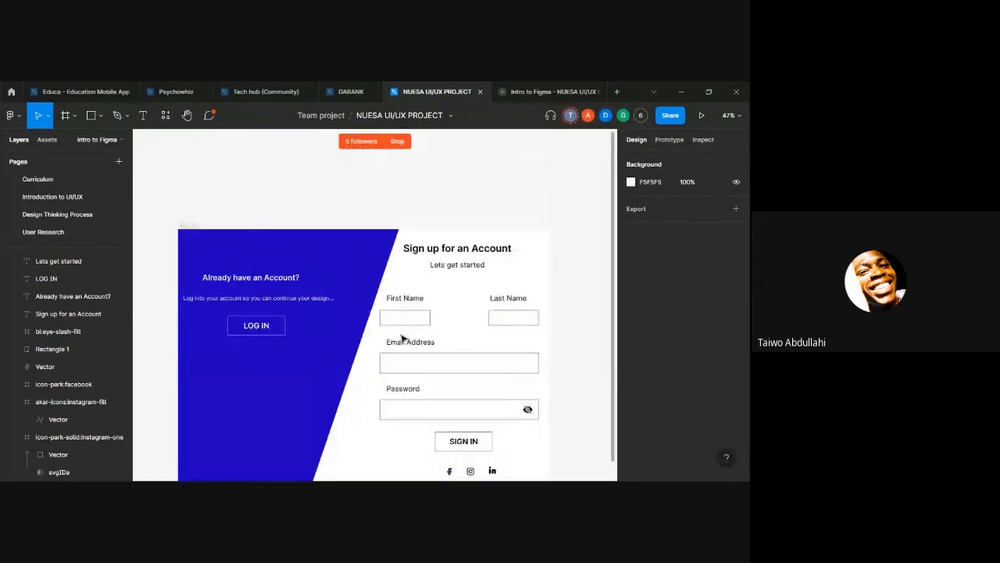
{"action": "scroll", "coordinate": [400, 328], "scroll_direction": "down", "scroll_amount": 5}
{"action": "scroll", "coordinate": [398, 324], "scroll_direction": "up", "scroll_amount": 5}
{"action": "scroll", "coordinate": [425, 342], "scroll_direction": "down", "scroll_amount": 2}
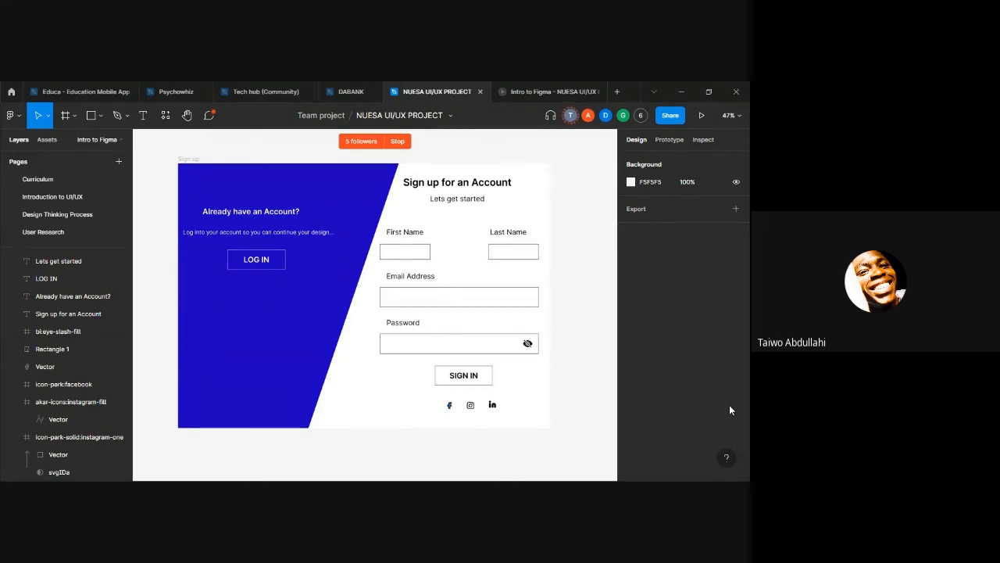
{"action": "scroll", "coordinate": [91, 360], "scroll_direction": "up", "scroll_amount": 3}
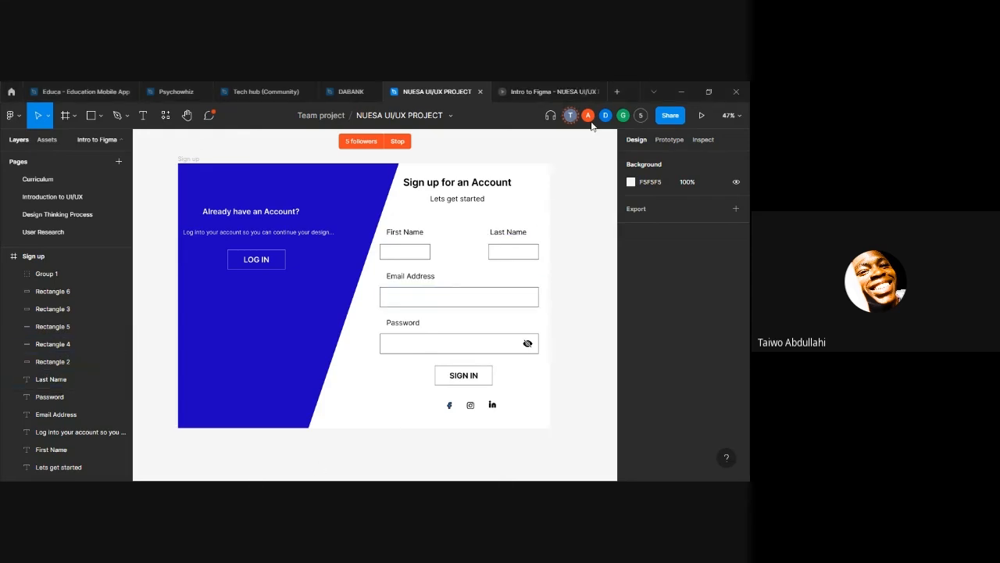
Step: Open the sharing settings of the NUESA UI/UX PROJECT file and copy its link
{"action": "left_click", "coordinate": [659, 120]}
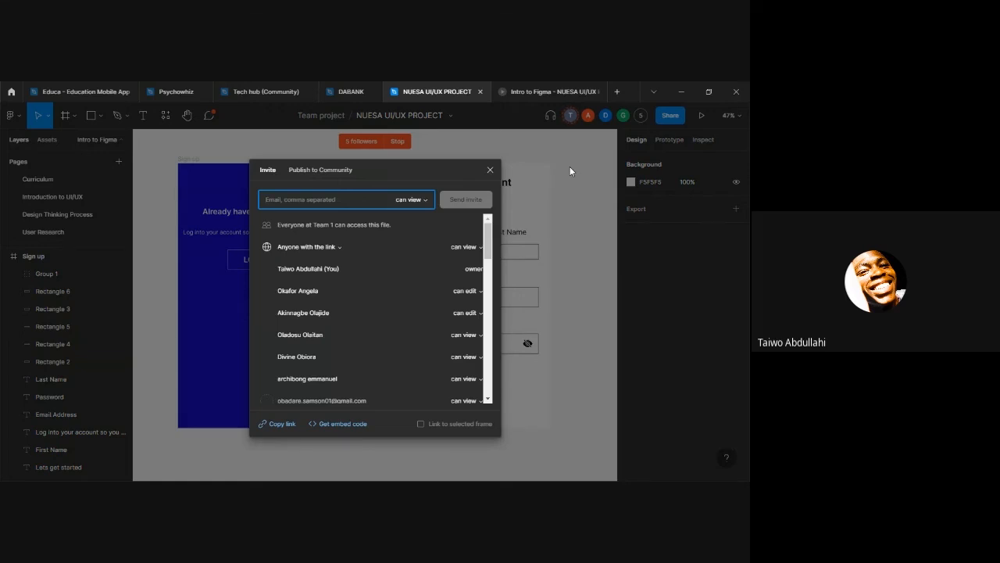
{"action": "left_click", "coordinate": [281, 423]}
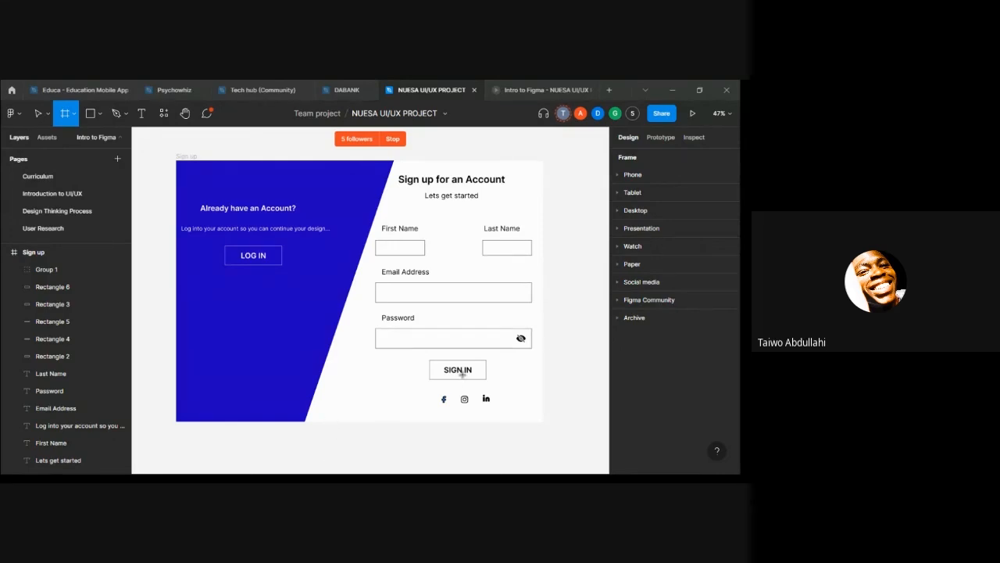
Step: Place a 100 × 100 frame at the Sign up frame's right edge and look through the preset device sizes for it
{"action": "left_click", "coordinate": [534, 331]}
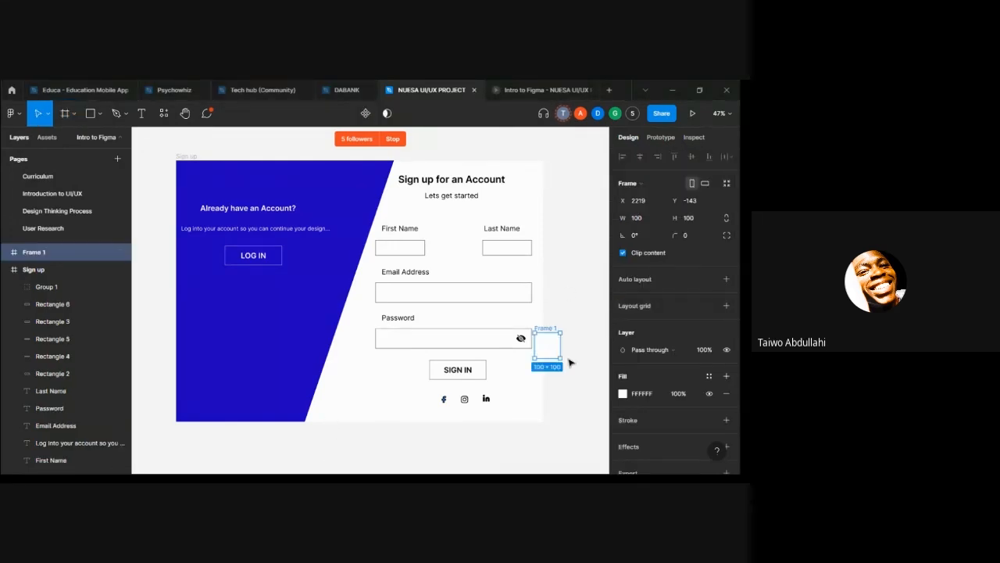
{"action": "left_click", "coordinate": [631, 183]}
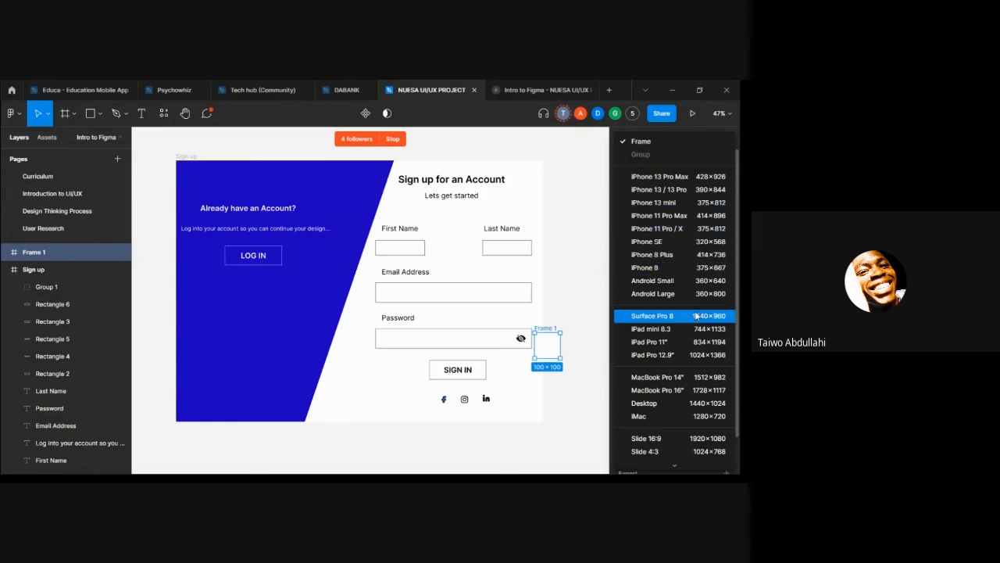
{"action": "scroll", "coordinate": [694, 314], "scroll_direction": "down", "scroll_amount": 2}
{"action": "scroll", "coordinate": [693, 313], "scroll_direction": "down", "scroll_amount": 3}
{"action": "scroll", "coordinate": [672, 296], "scroll_direction": "up", "scroll_amount": 6}
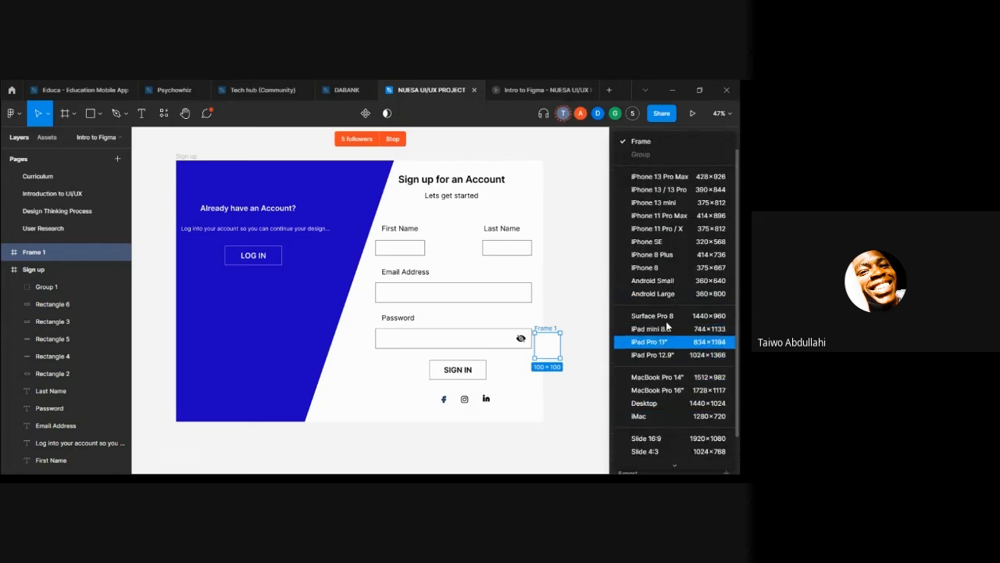
{"action": "scroll", "coordinate": [666, 329], "scroll_direction": "down", "scroll_amount": 5}
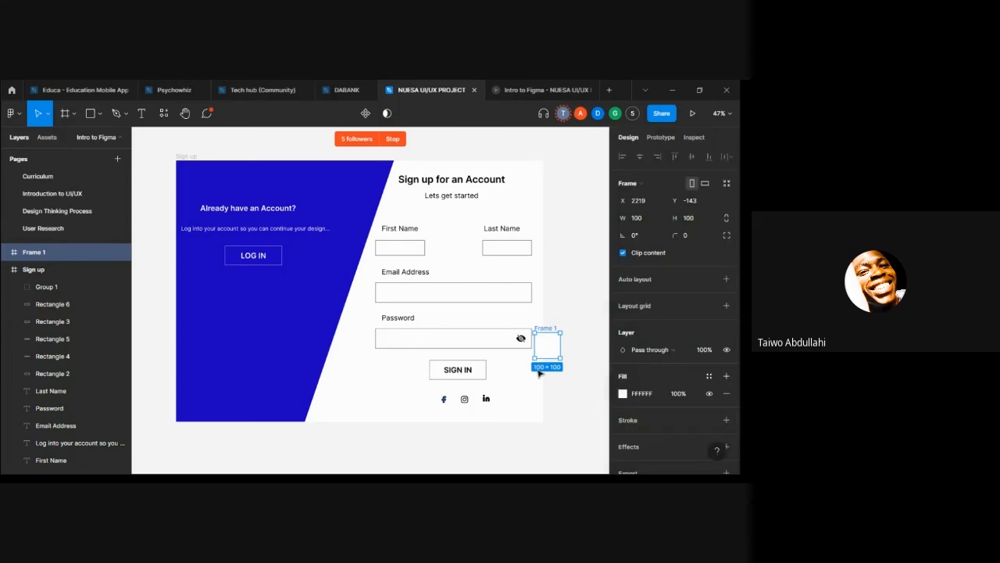
Step: Move the small new frame clear of the Sign up frame and delete it
{"action": "left_click_drag", "start_coordinate": [554, 349], "coordinate": [566, 364]}
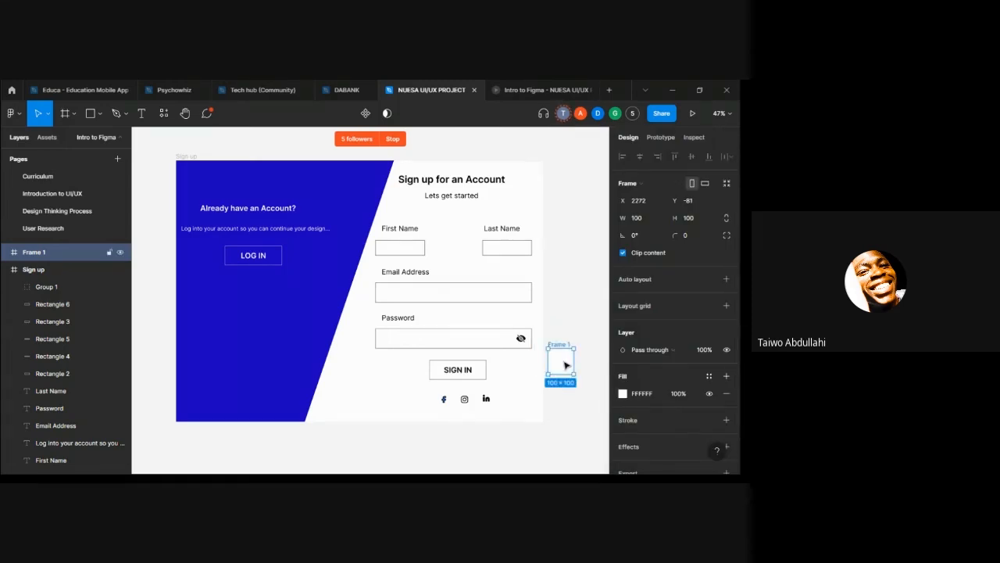
{"action": "key", "text": "Delete"}
{"action": "scroll", "coordinate": [539, 237], "scroll_direction": "up", "scroll_amount": 3}
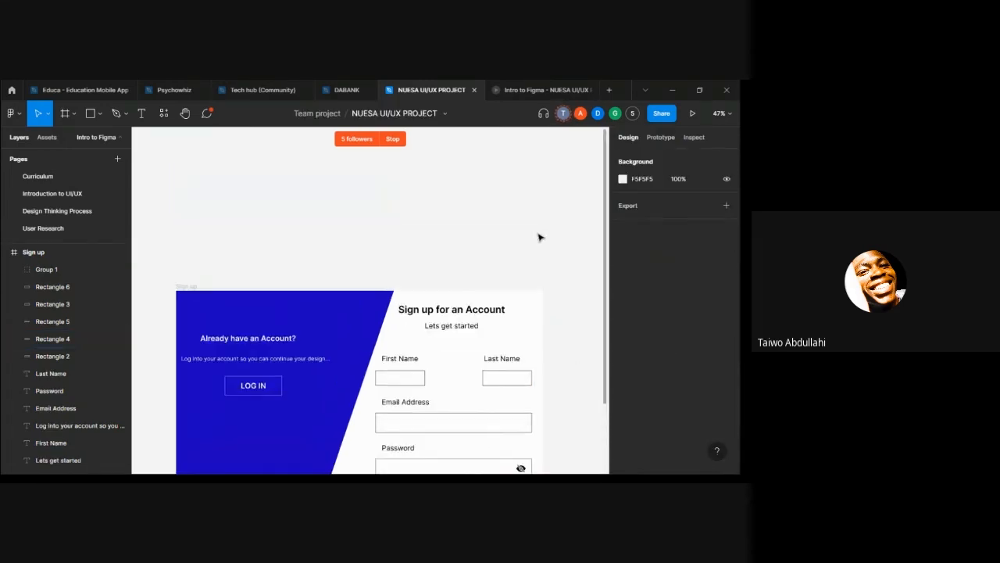
{"action": "scroll", "coordinate": [538, 238], "scroll_direction": "down", "scroll_amount": 3}
{"action": "scroll", "coordinate": [538, 237], "scroll_direction": "up", "scroll_amount": 3}
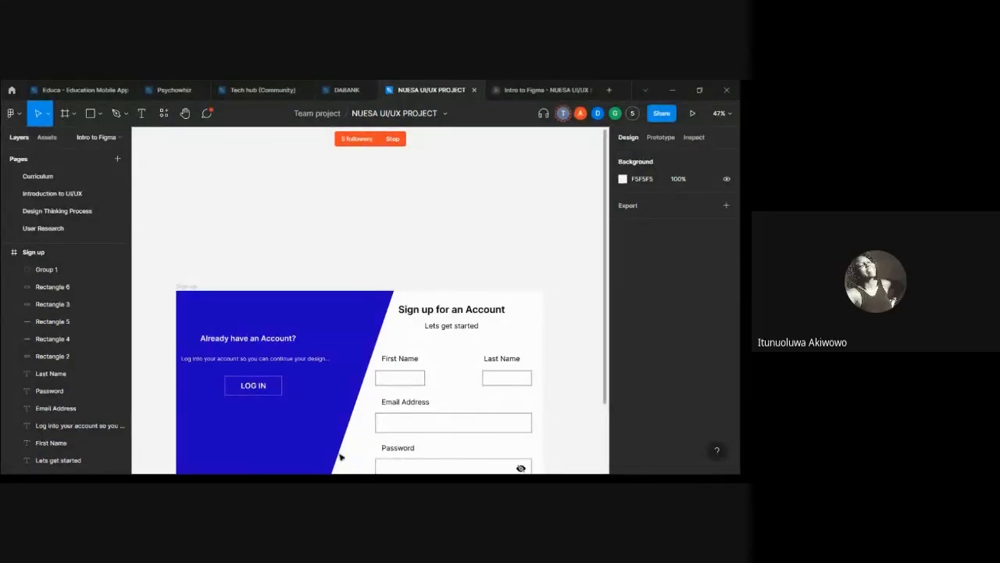
{"action": "scroll", "coordinate": [381, 371], "scroll_direction": "down", "scroll_amount": 4}
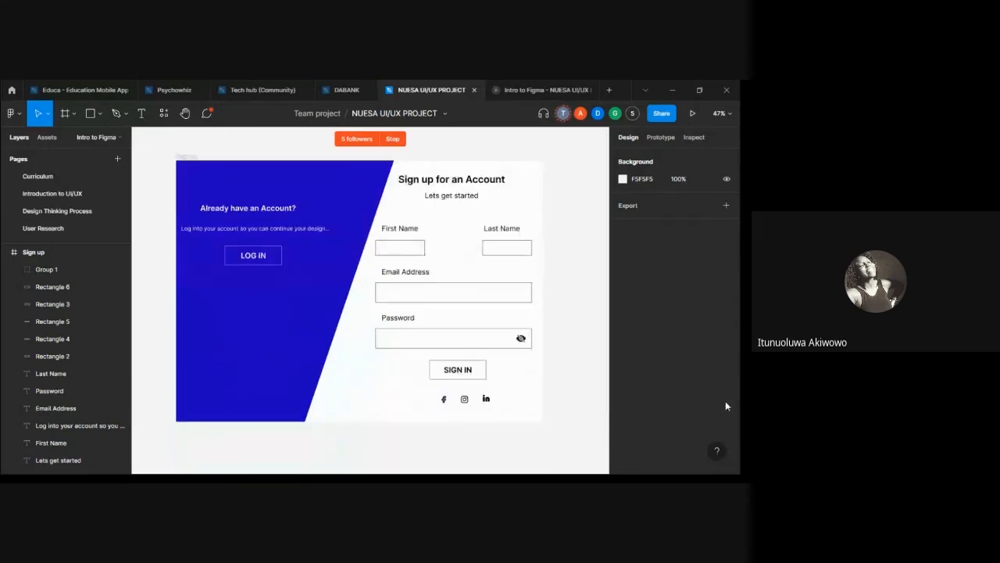